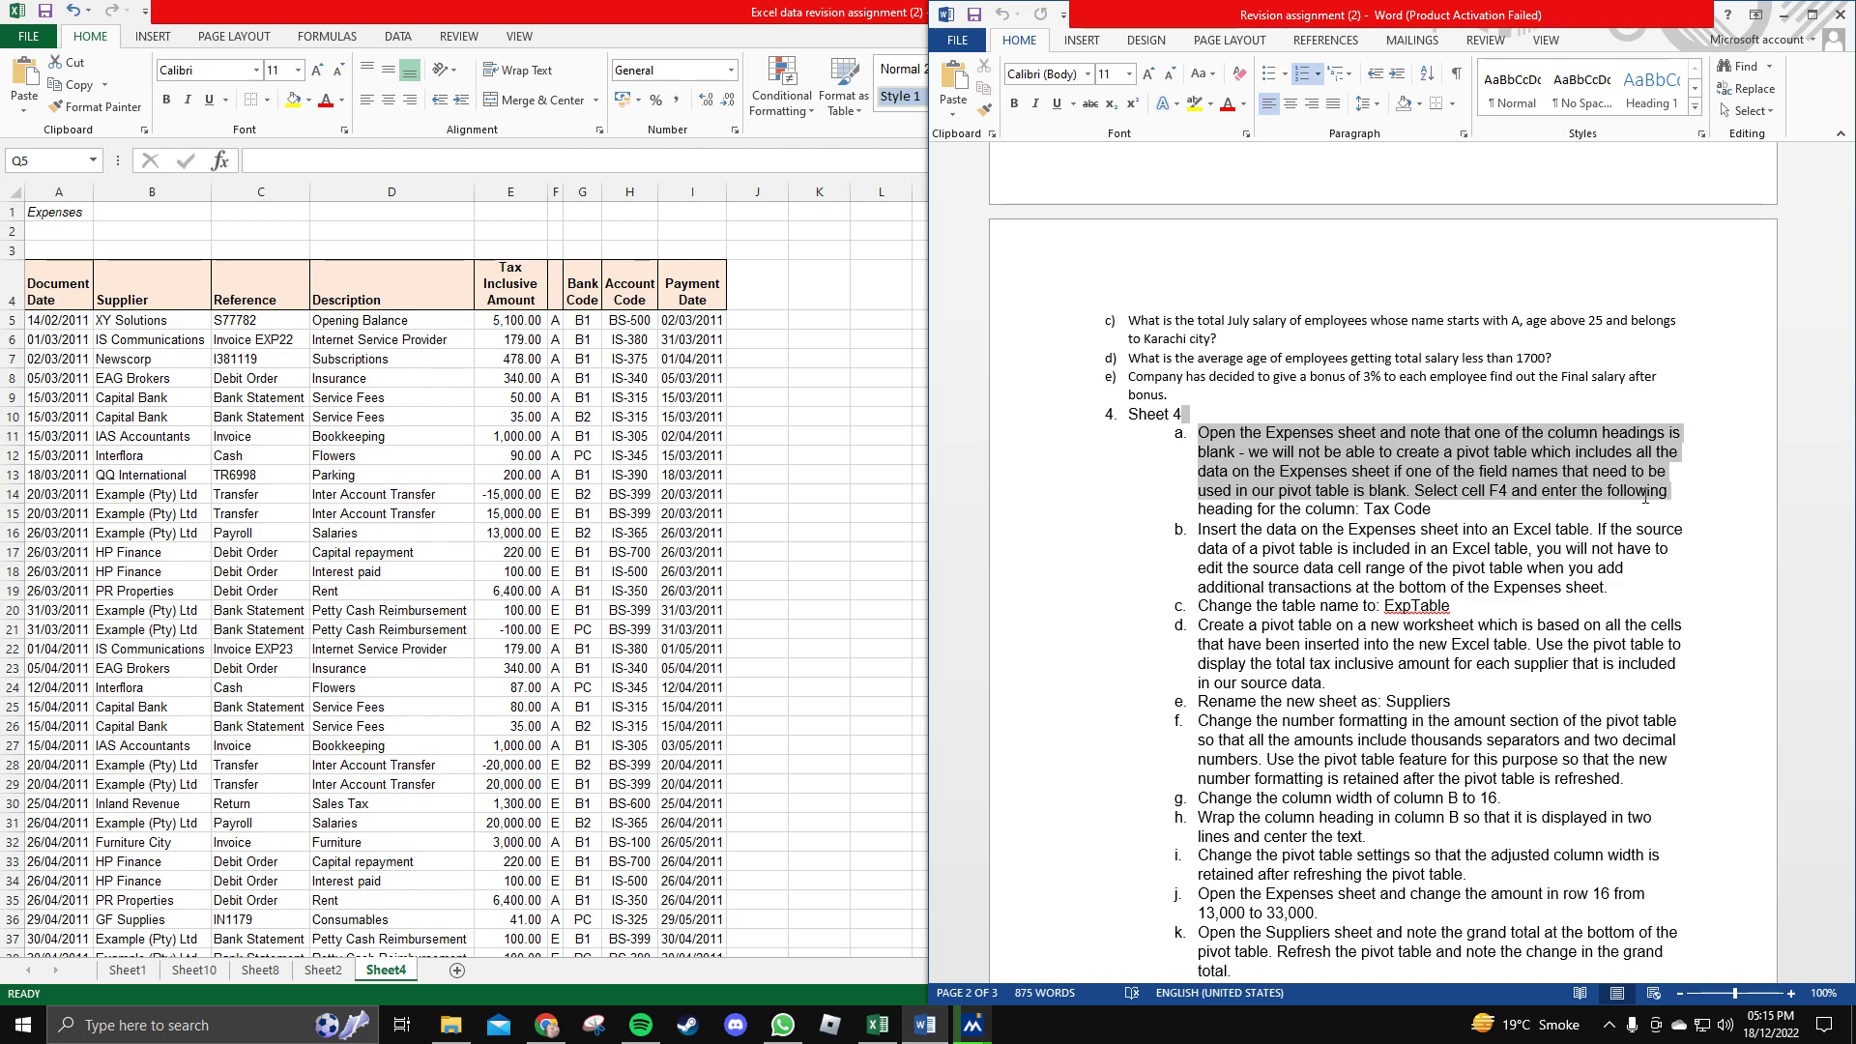
Switch to the Excel workbook and enter the heading Tax Code in cell F4 of the expenses sheet.
{"action": "left_click", "coordinate": [1427, 520]}
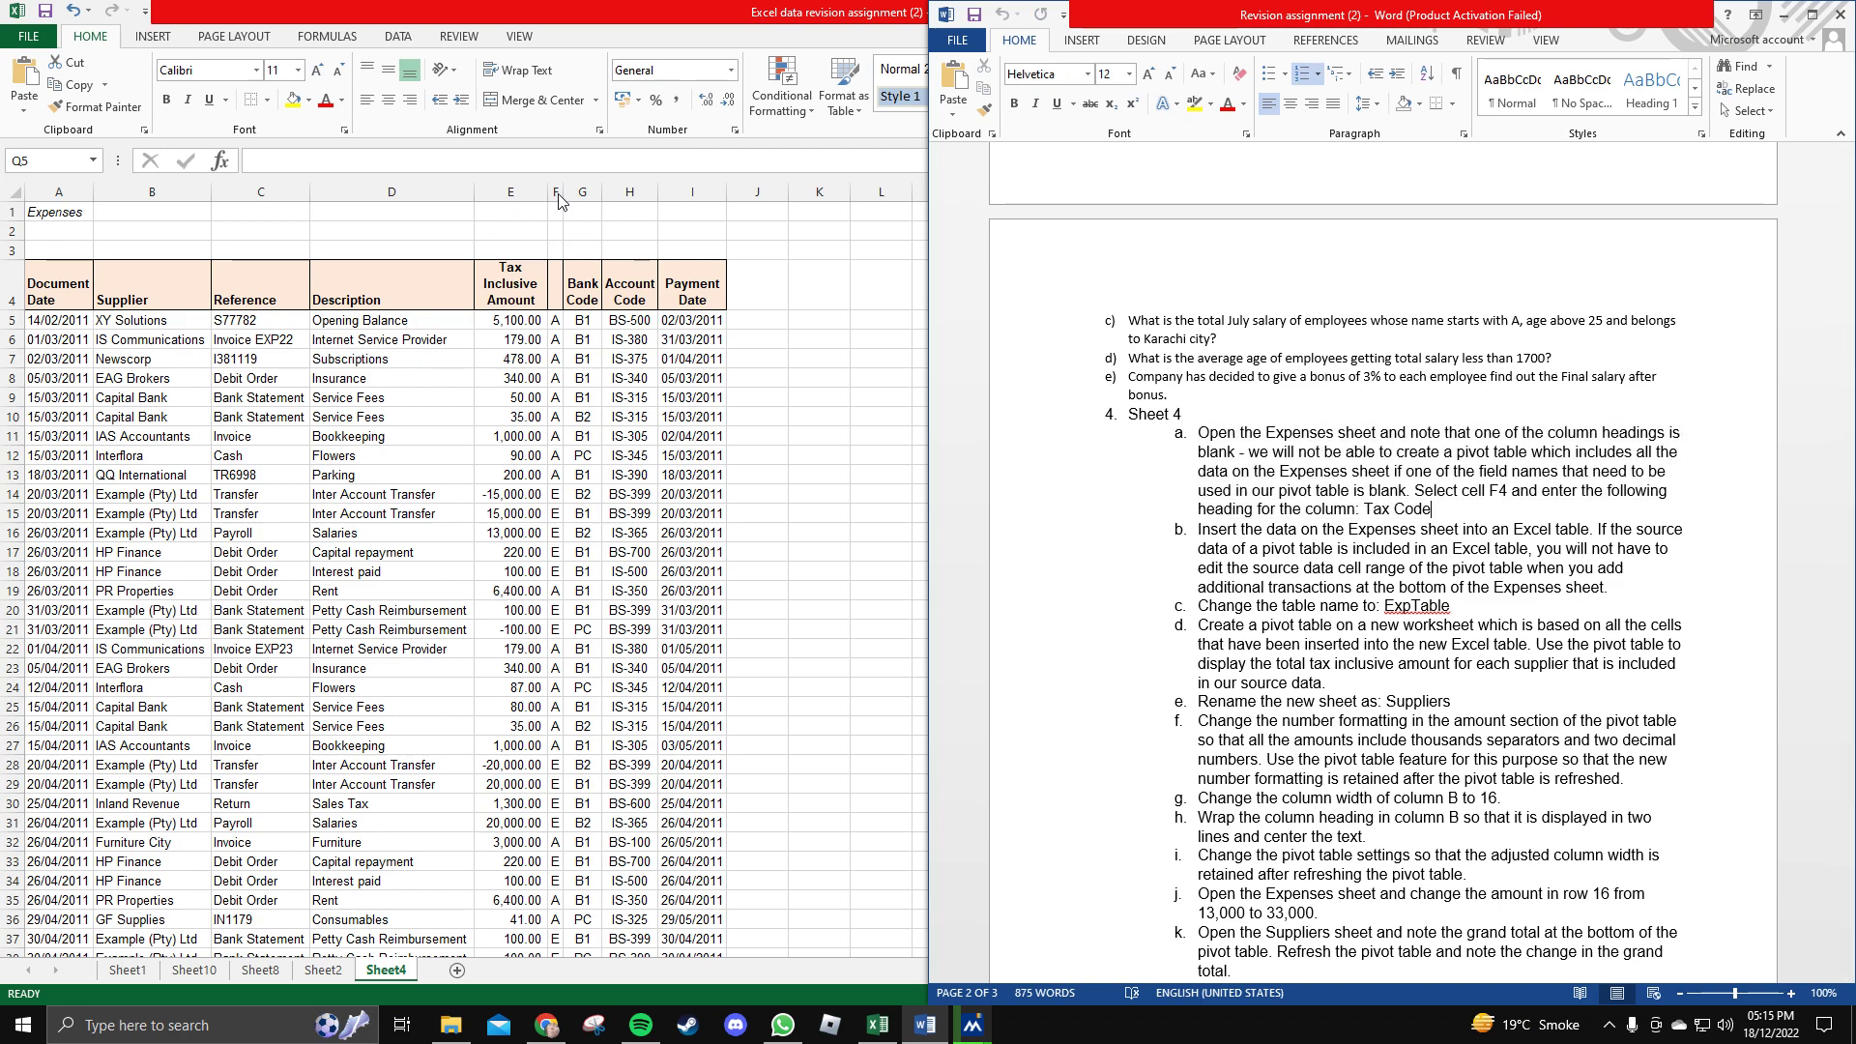
{"action": "left_click", "coordinate": [557, 305]}
{"action": "left_click", "coordinate": [556, 287]}
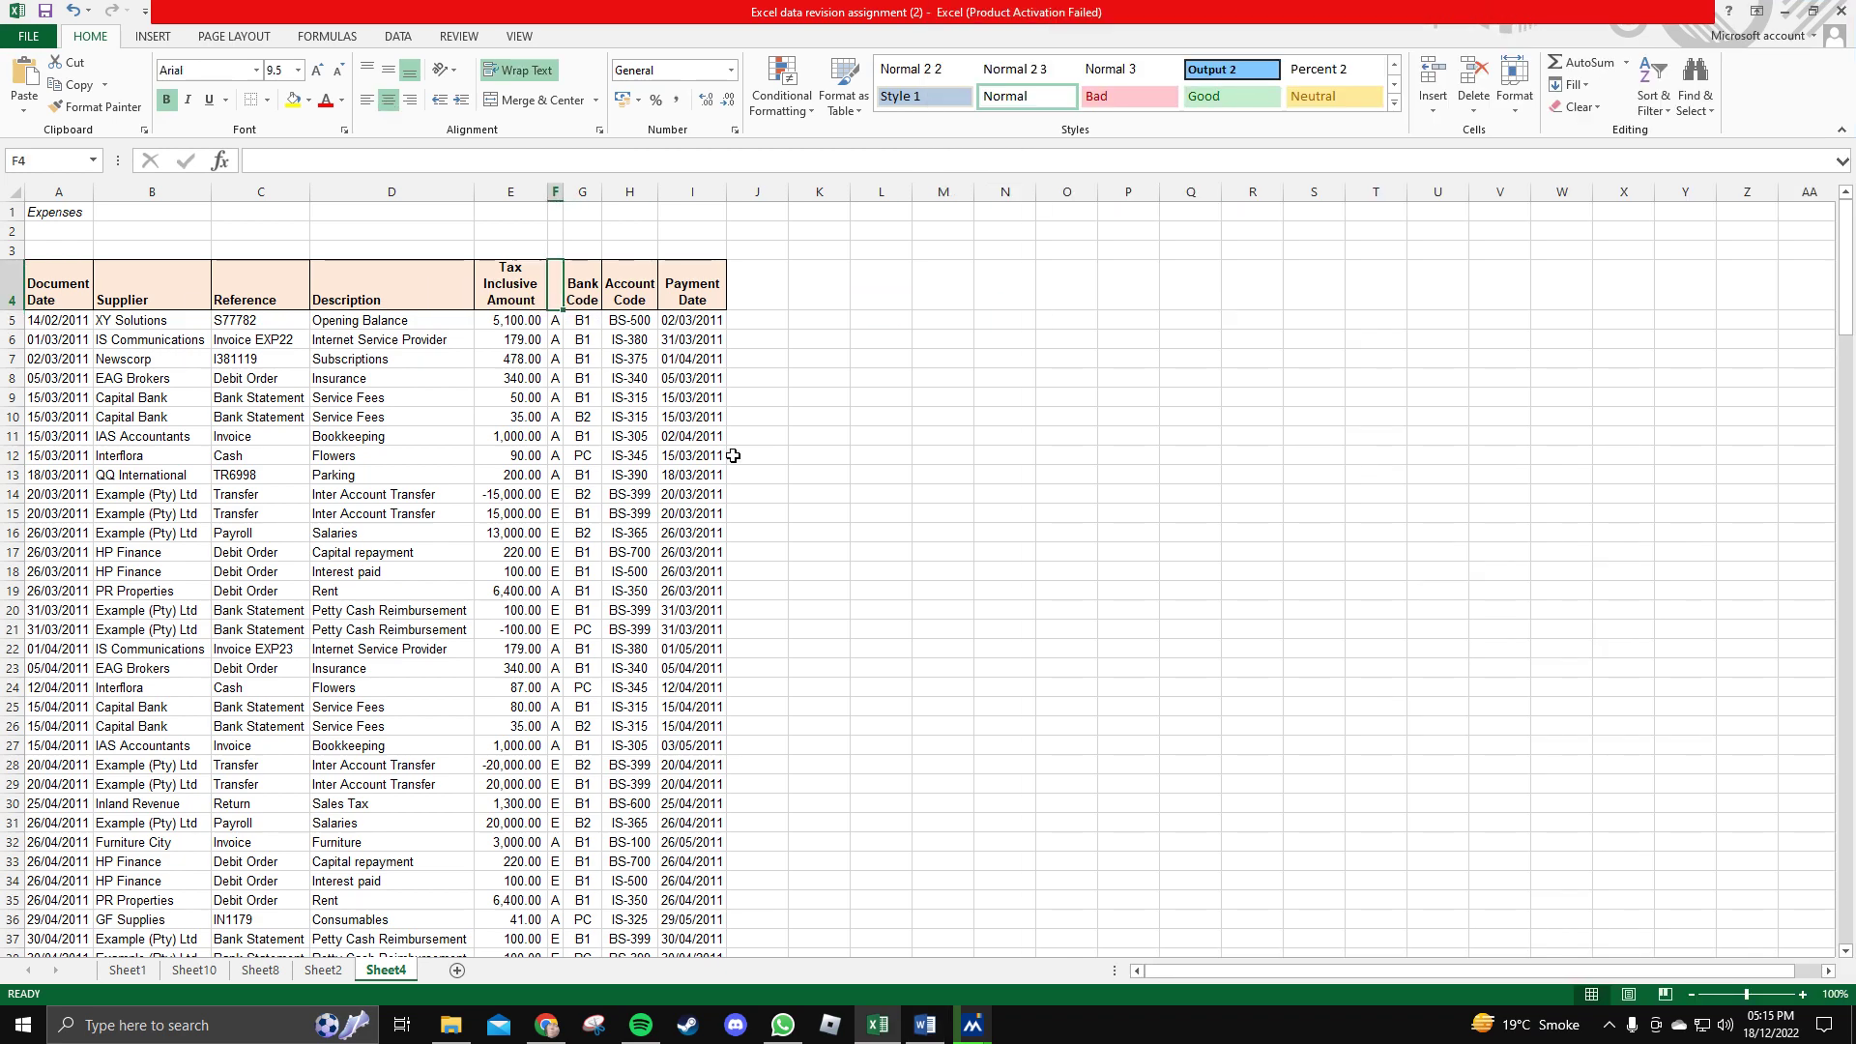
{"action": "type", "text": "Tacx"}
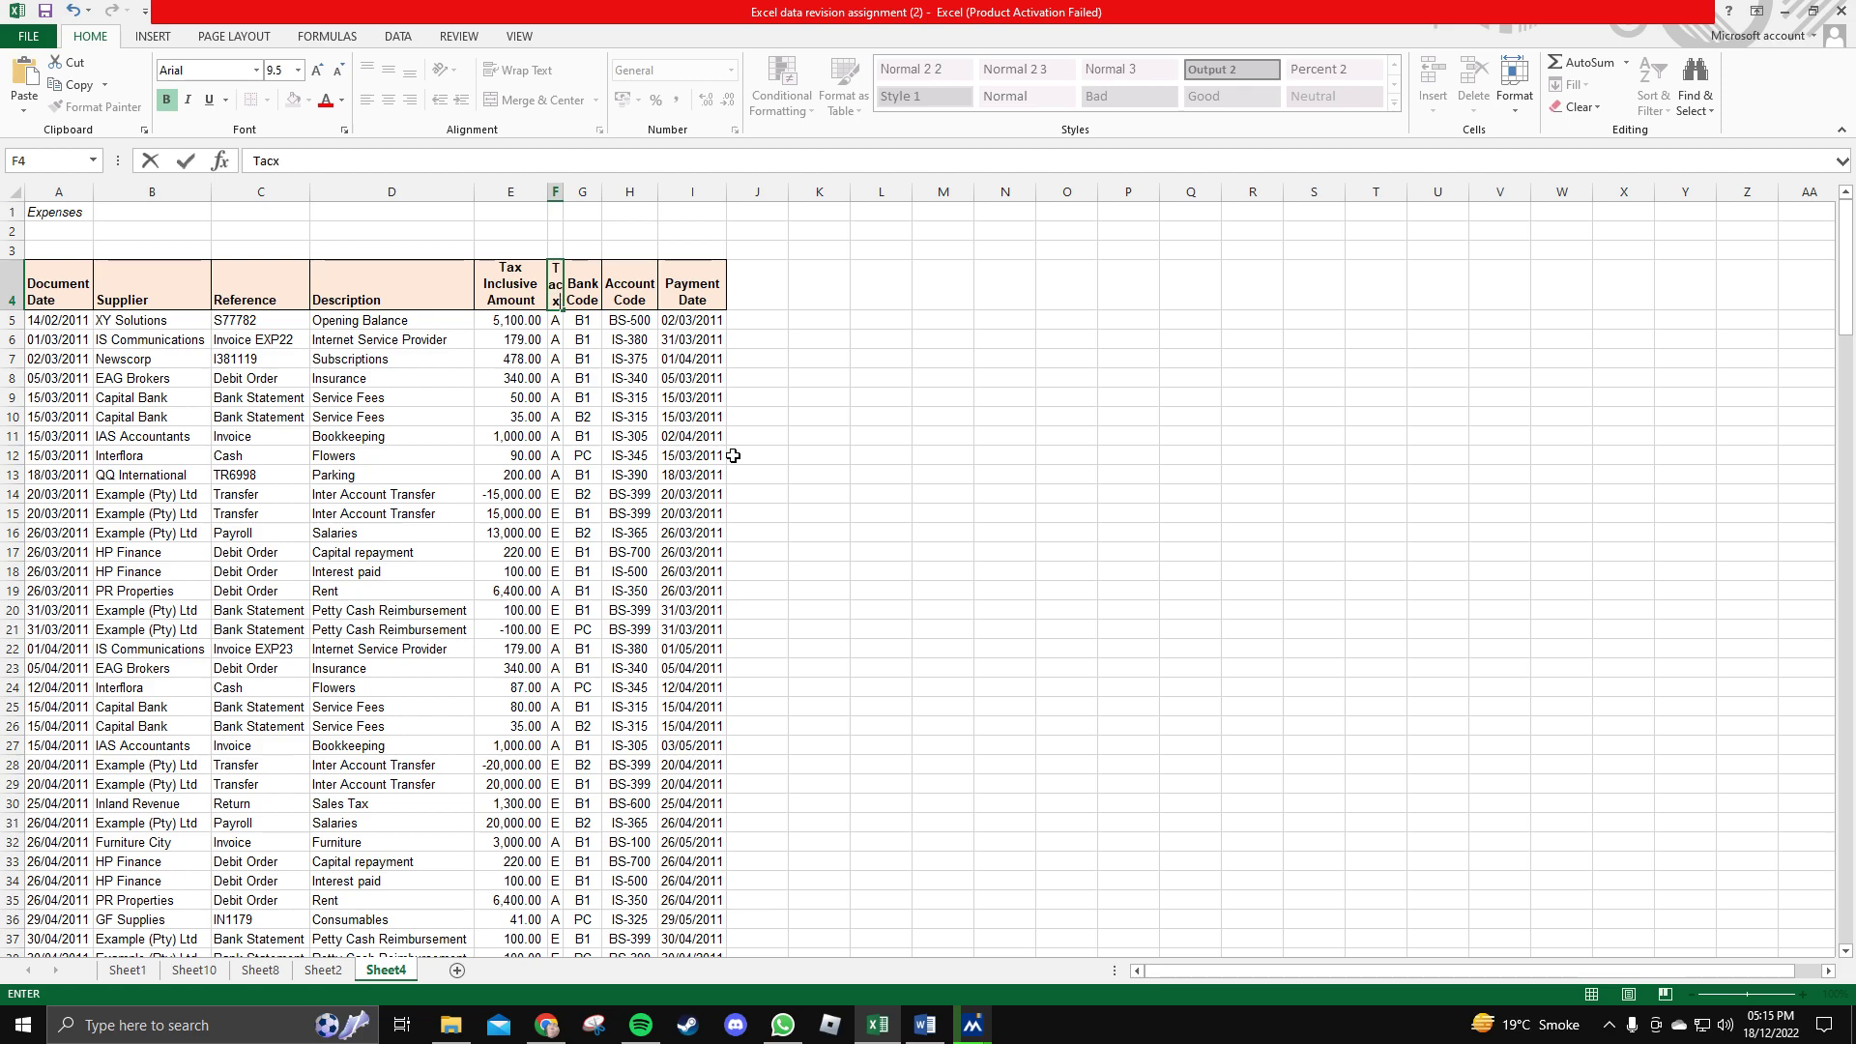
{"action": "type", "text": " Code"}
Widen column F so that the Tax Code heading fits on two lines.
{"action": "left_click", "coordinate": [555, 193]}
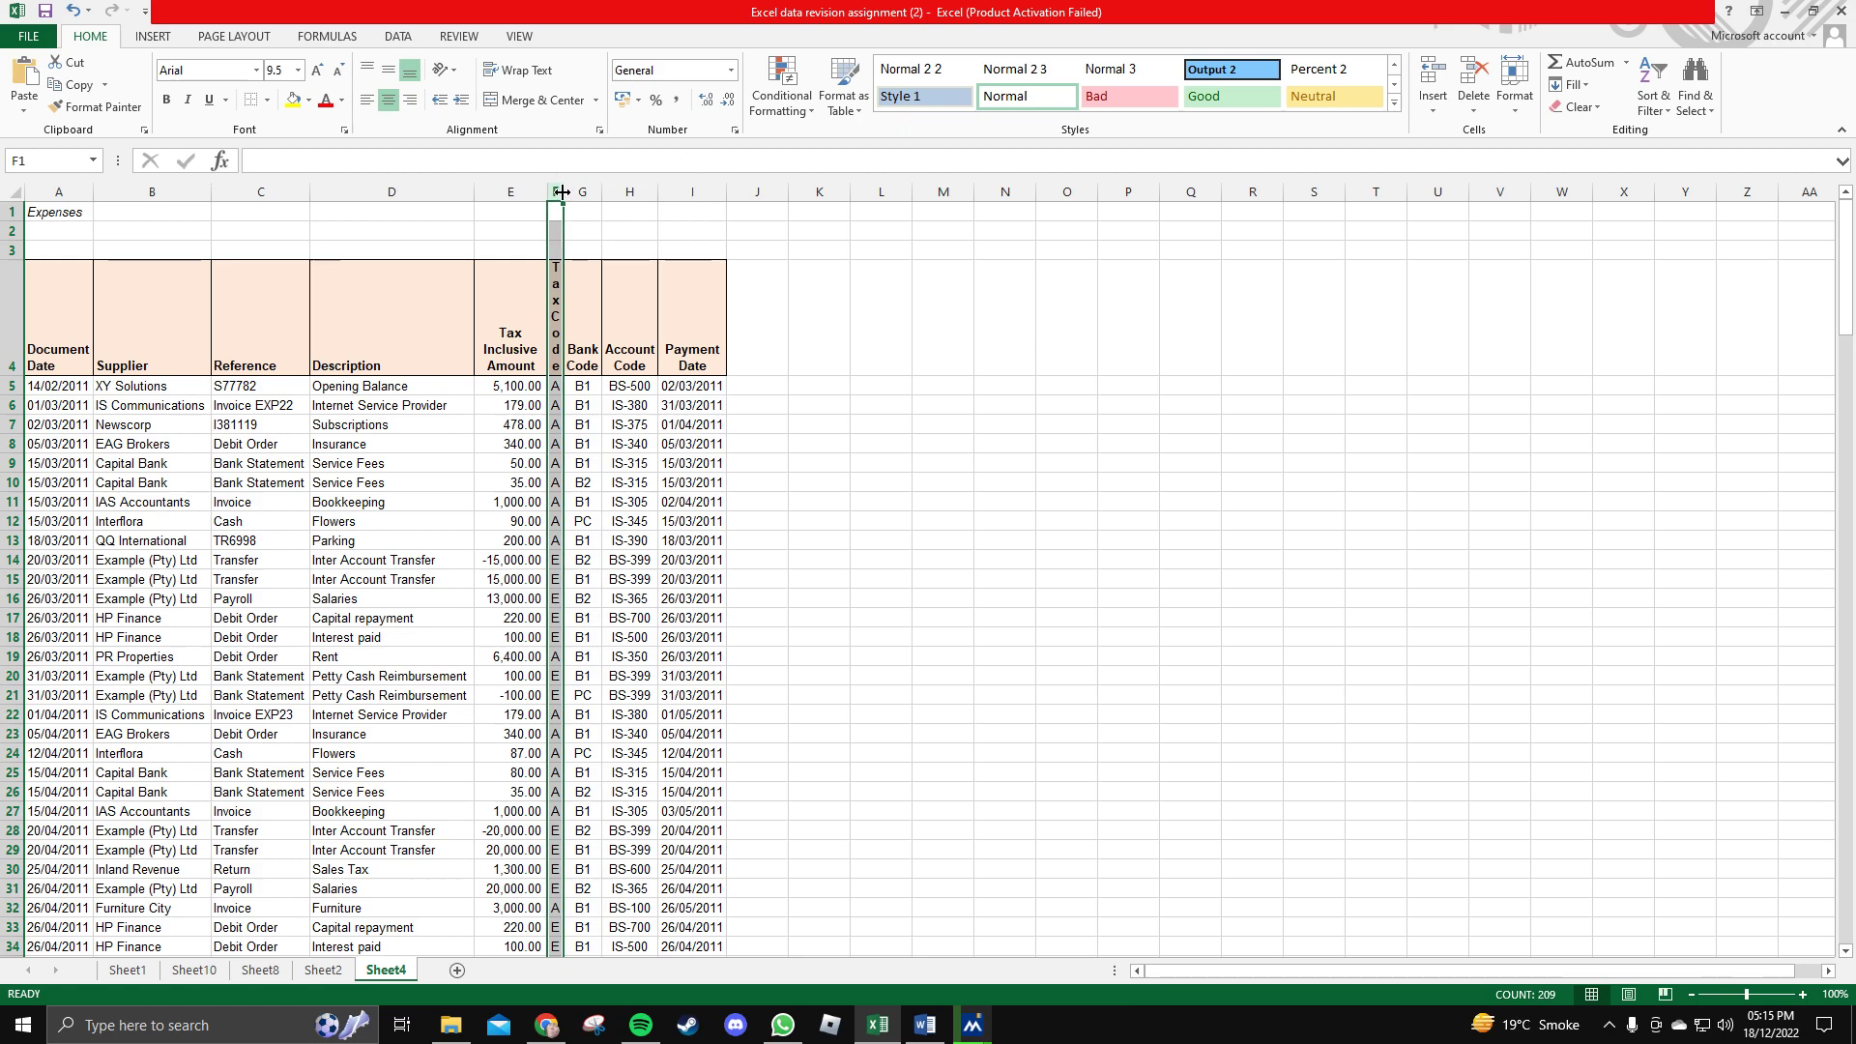
{"action": "left_click_drag", "start_coordinate": [562, 192], "coordinate": [593, 193]}
{"action": "left_click", "coordinate": [973, 319]}
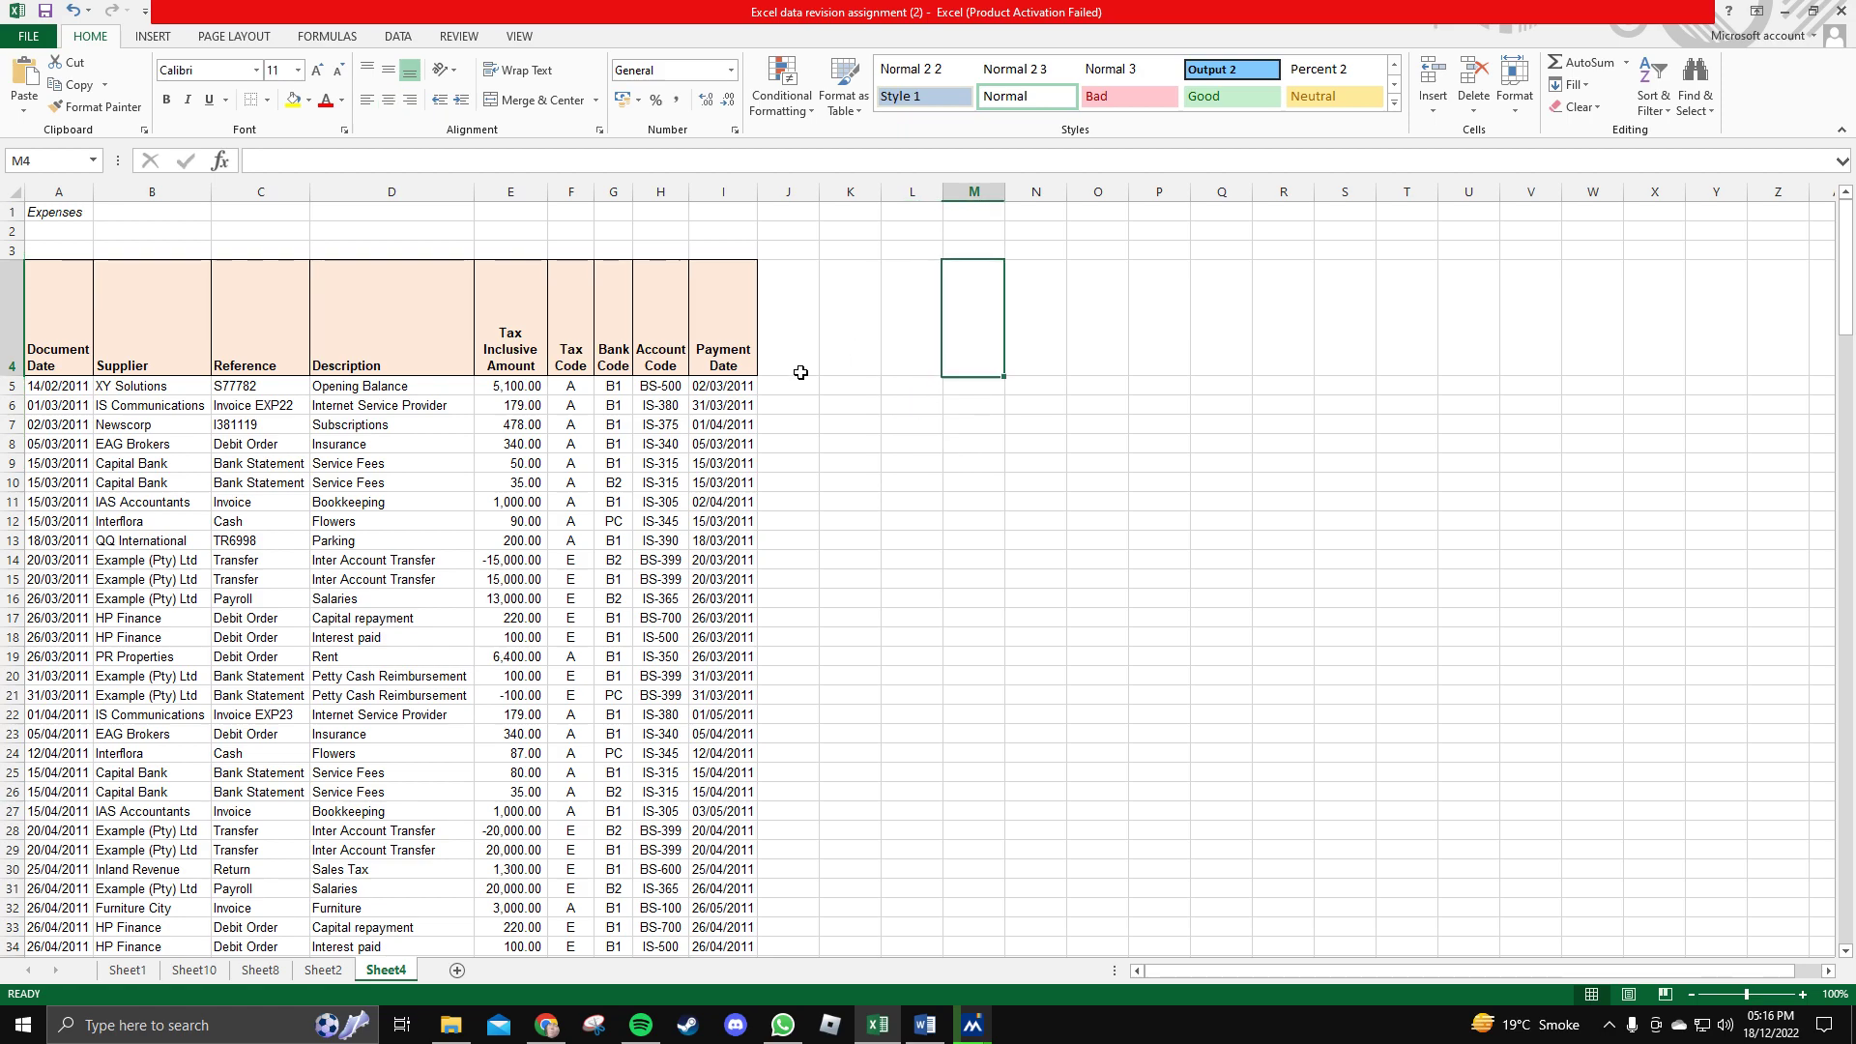
Reduce the height of header row 4 so that it fits closely around the column headings.
{"action": "left_click", "coordinate": [696, 271]}
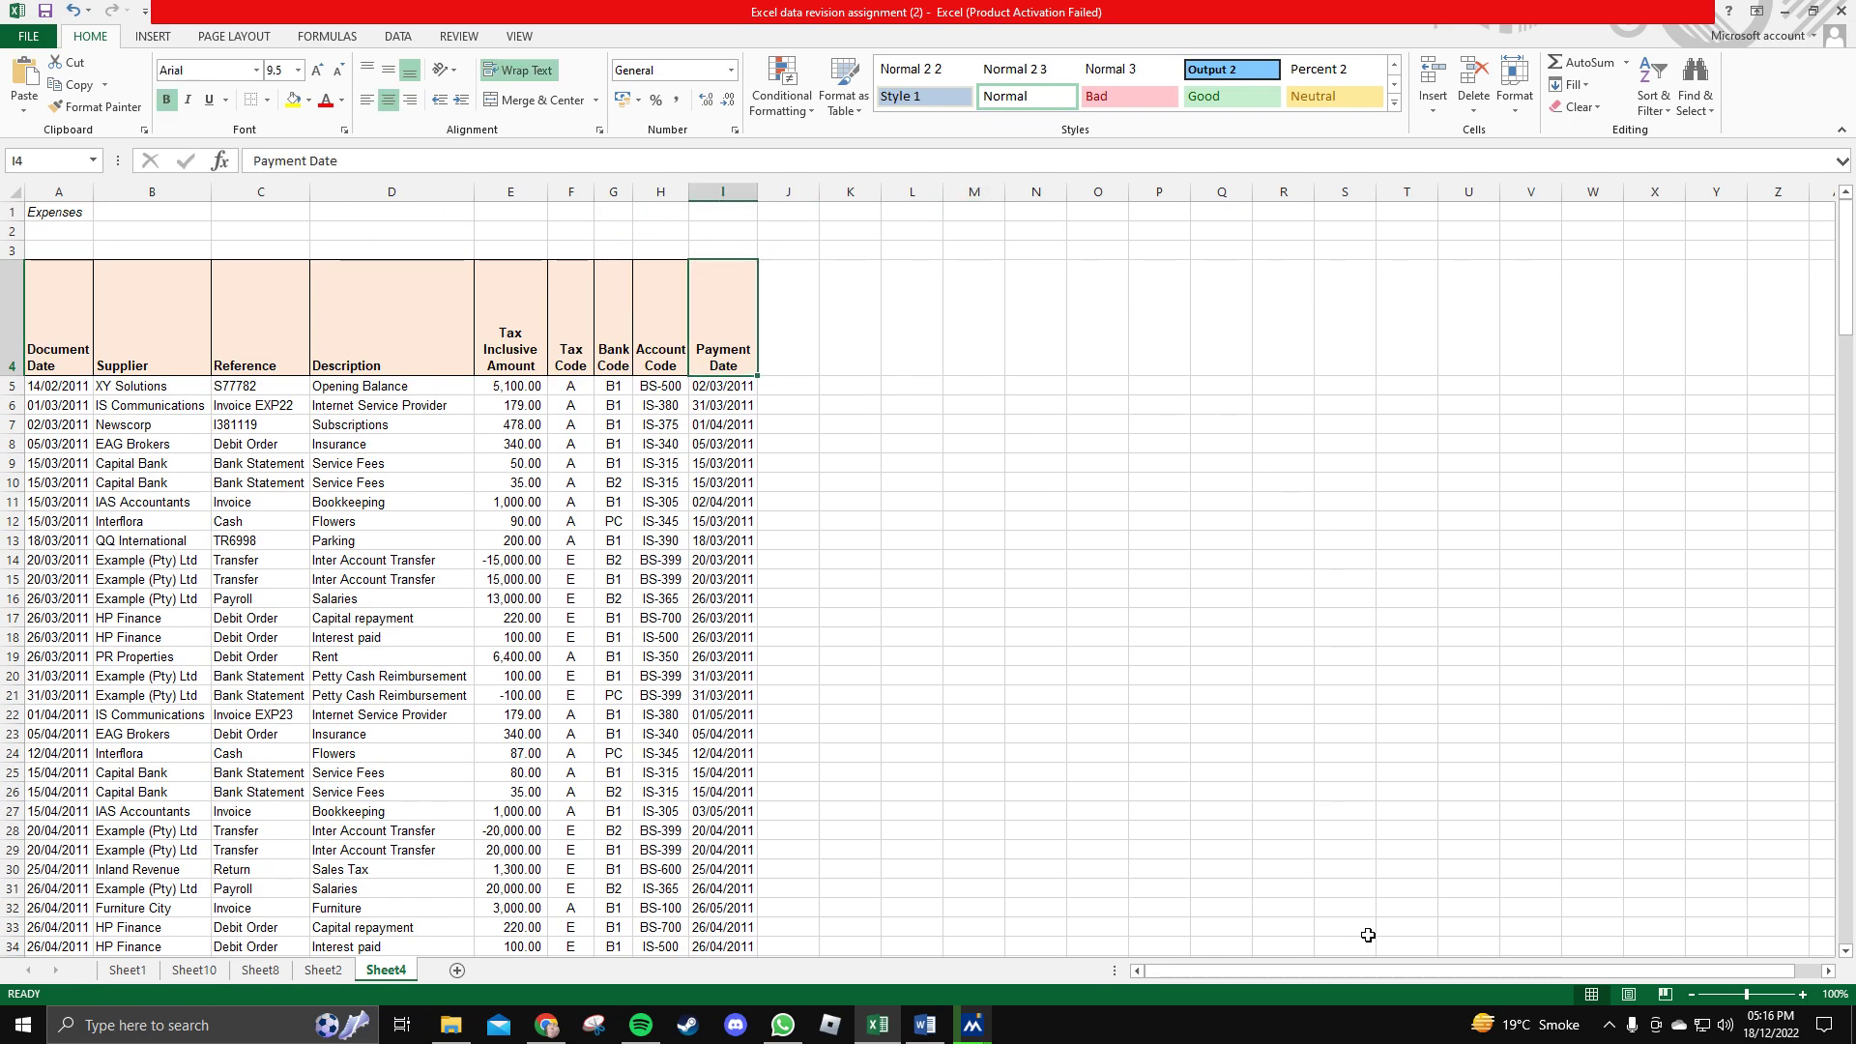
{"action": "mouse_move", "coordinate": [1351, 975]}
{"action": "left_mouse_down"}
{"action": "mouse_move", "coordinate": [1514, 970]}
{"action": "mouse_move", "coordinate": [1339, 970]}
{"action": "left_mouse_up"}
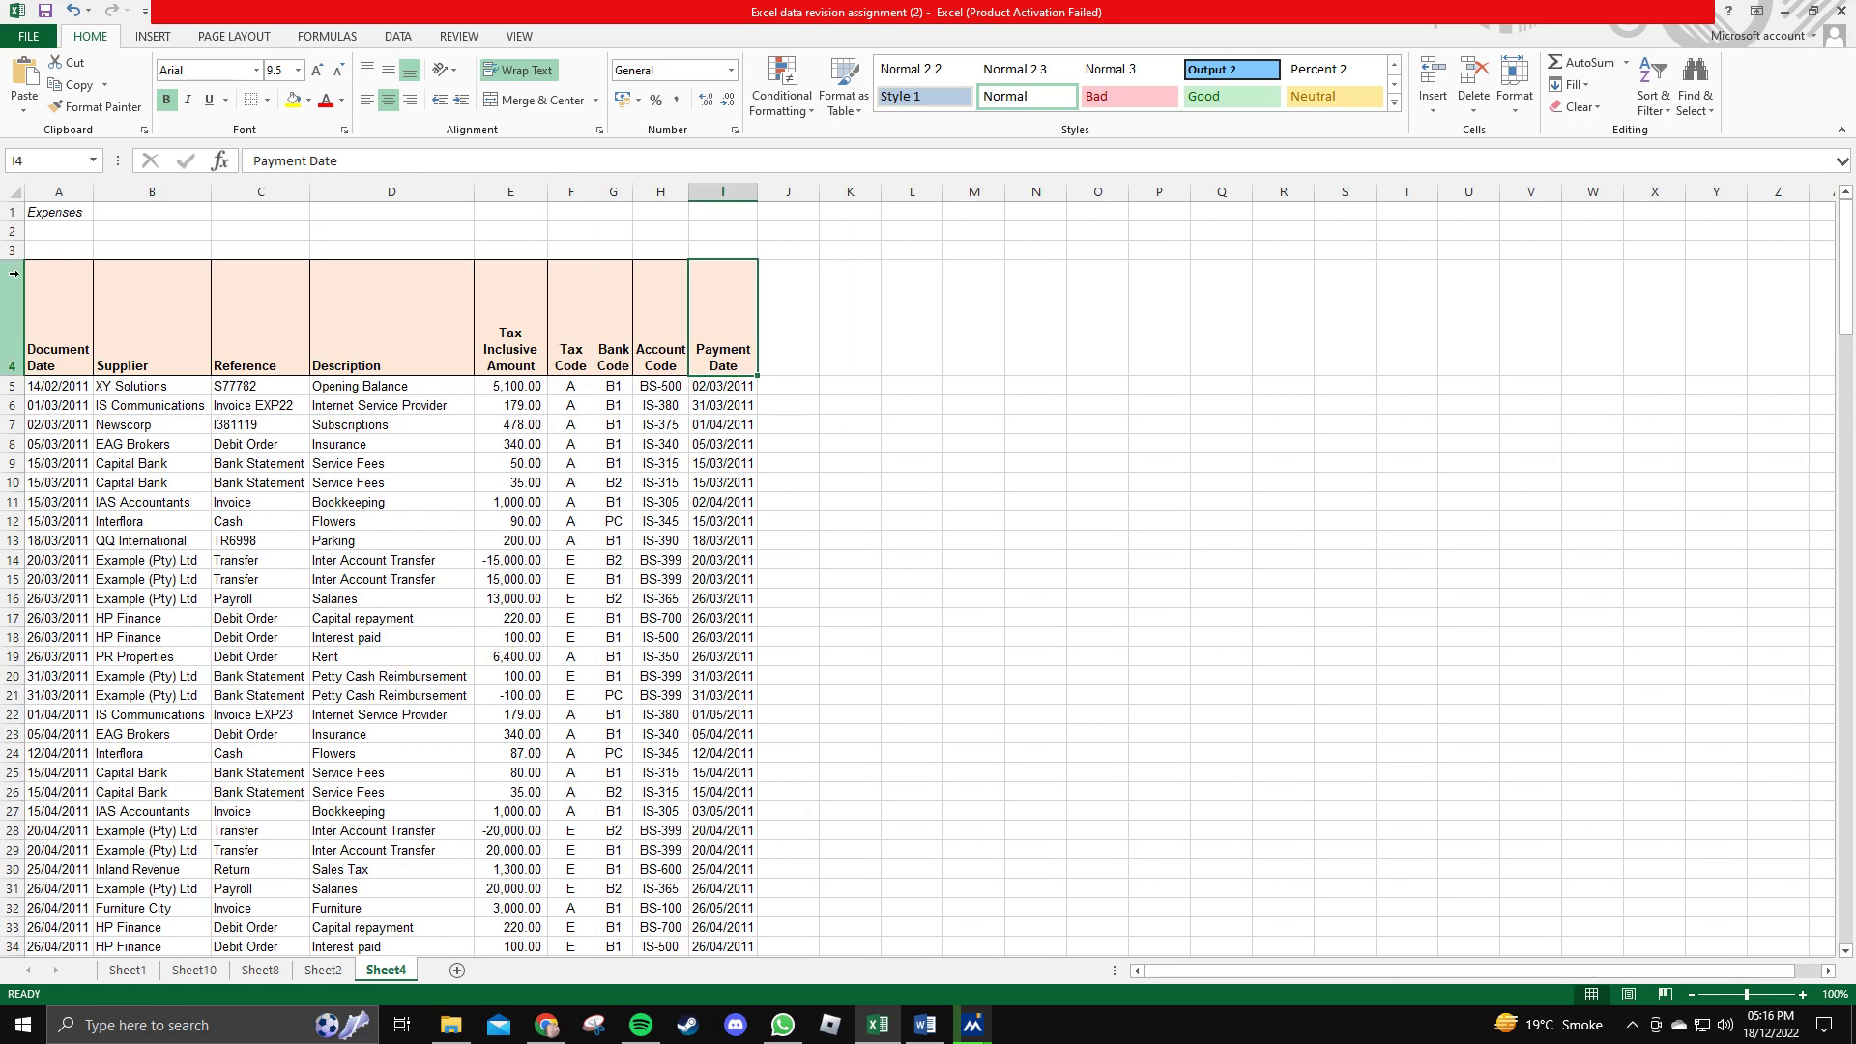
{"action": "left_click", "coordinate": [57, 265]}
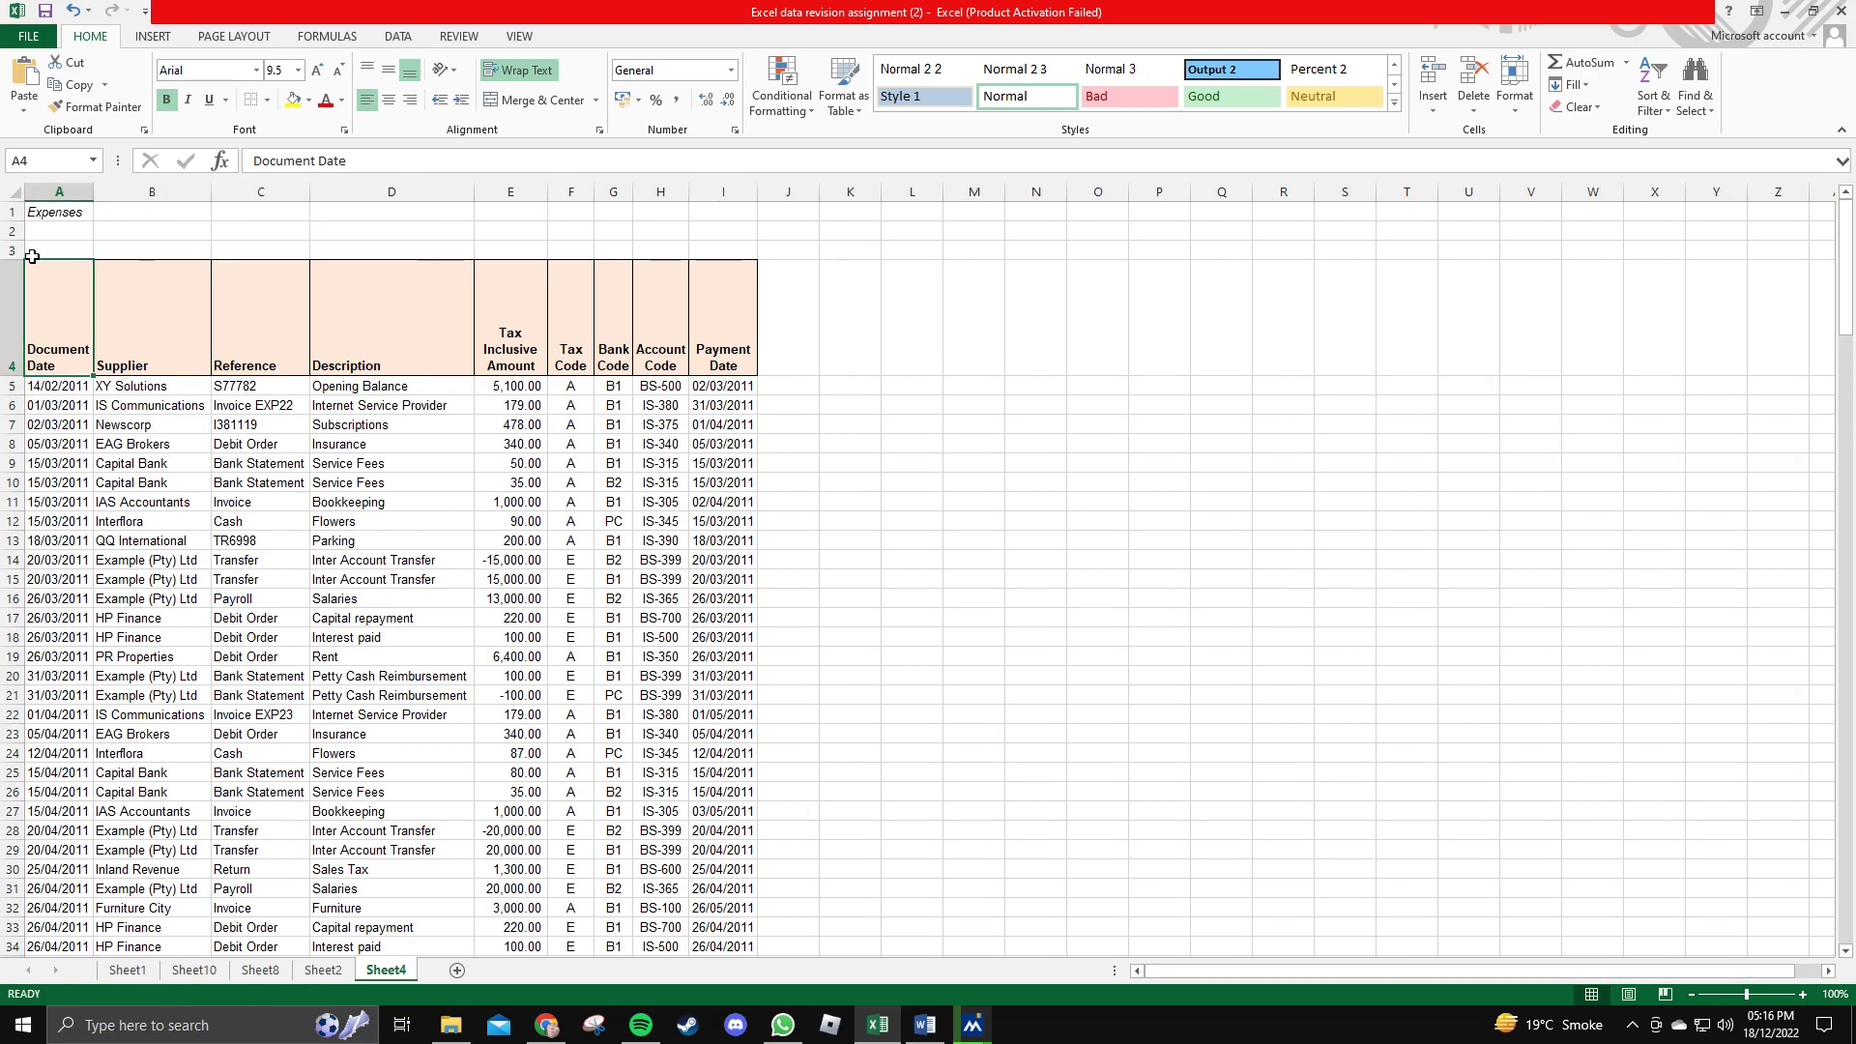
{"action": "mouse_move", "coordinate": [15, 260]}
{"action": "left_mouse_down"}
{"action": "mouse_move", "coordinate": [14, 325]}
{"action": "mouse_move", "coordinate": [15, 263]}
{"action": "left_mouse_up"}
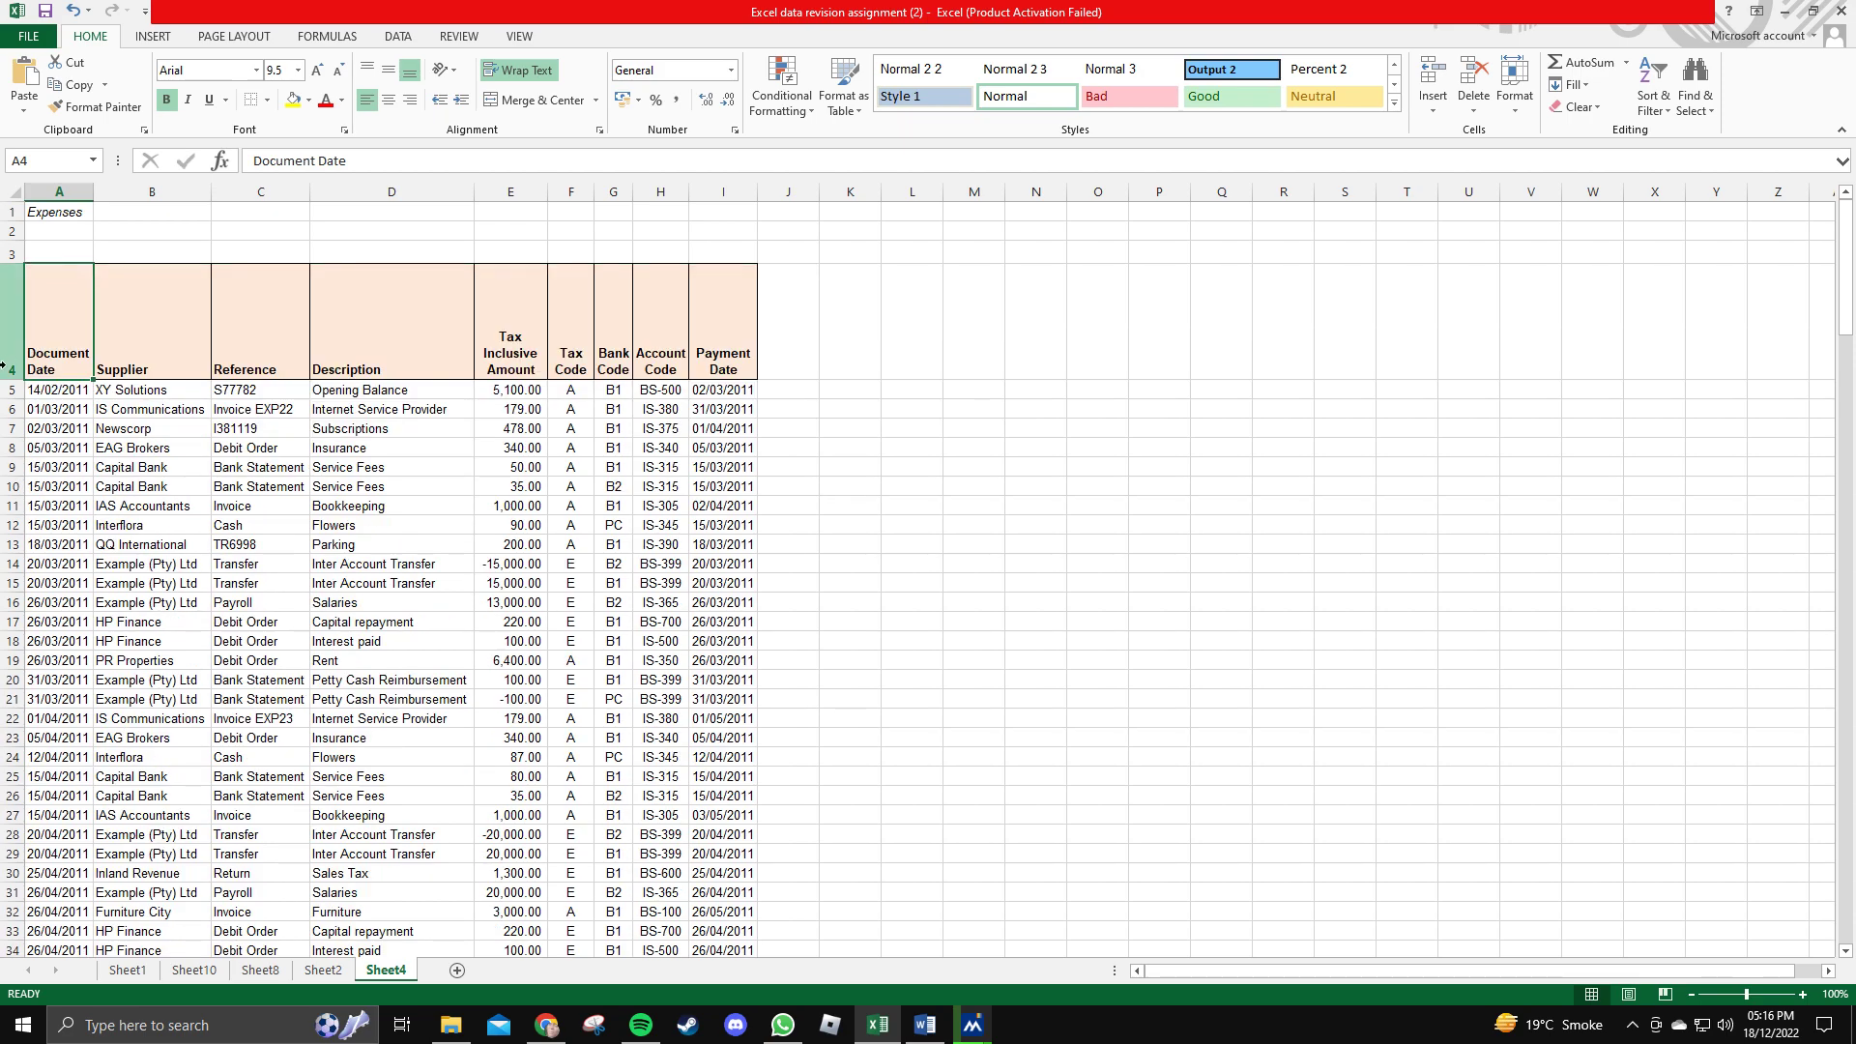
{"action": "left_click_drag", "start_coordinate": [13, 379], "coordinate": [27, 313]}
{"action": "left_click", "coordinate": [967, 478]}
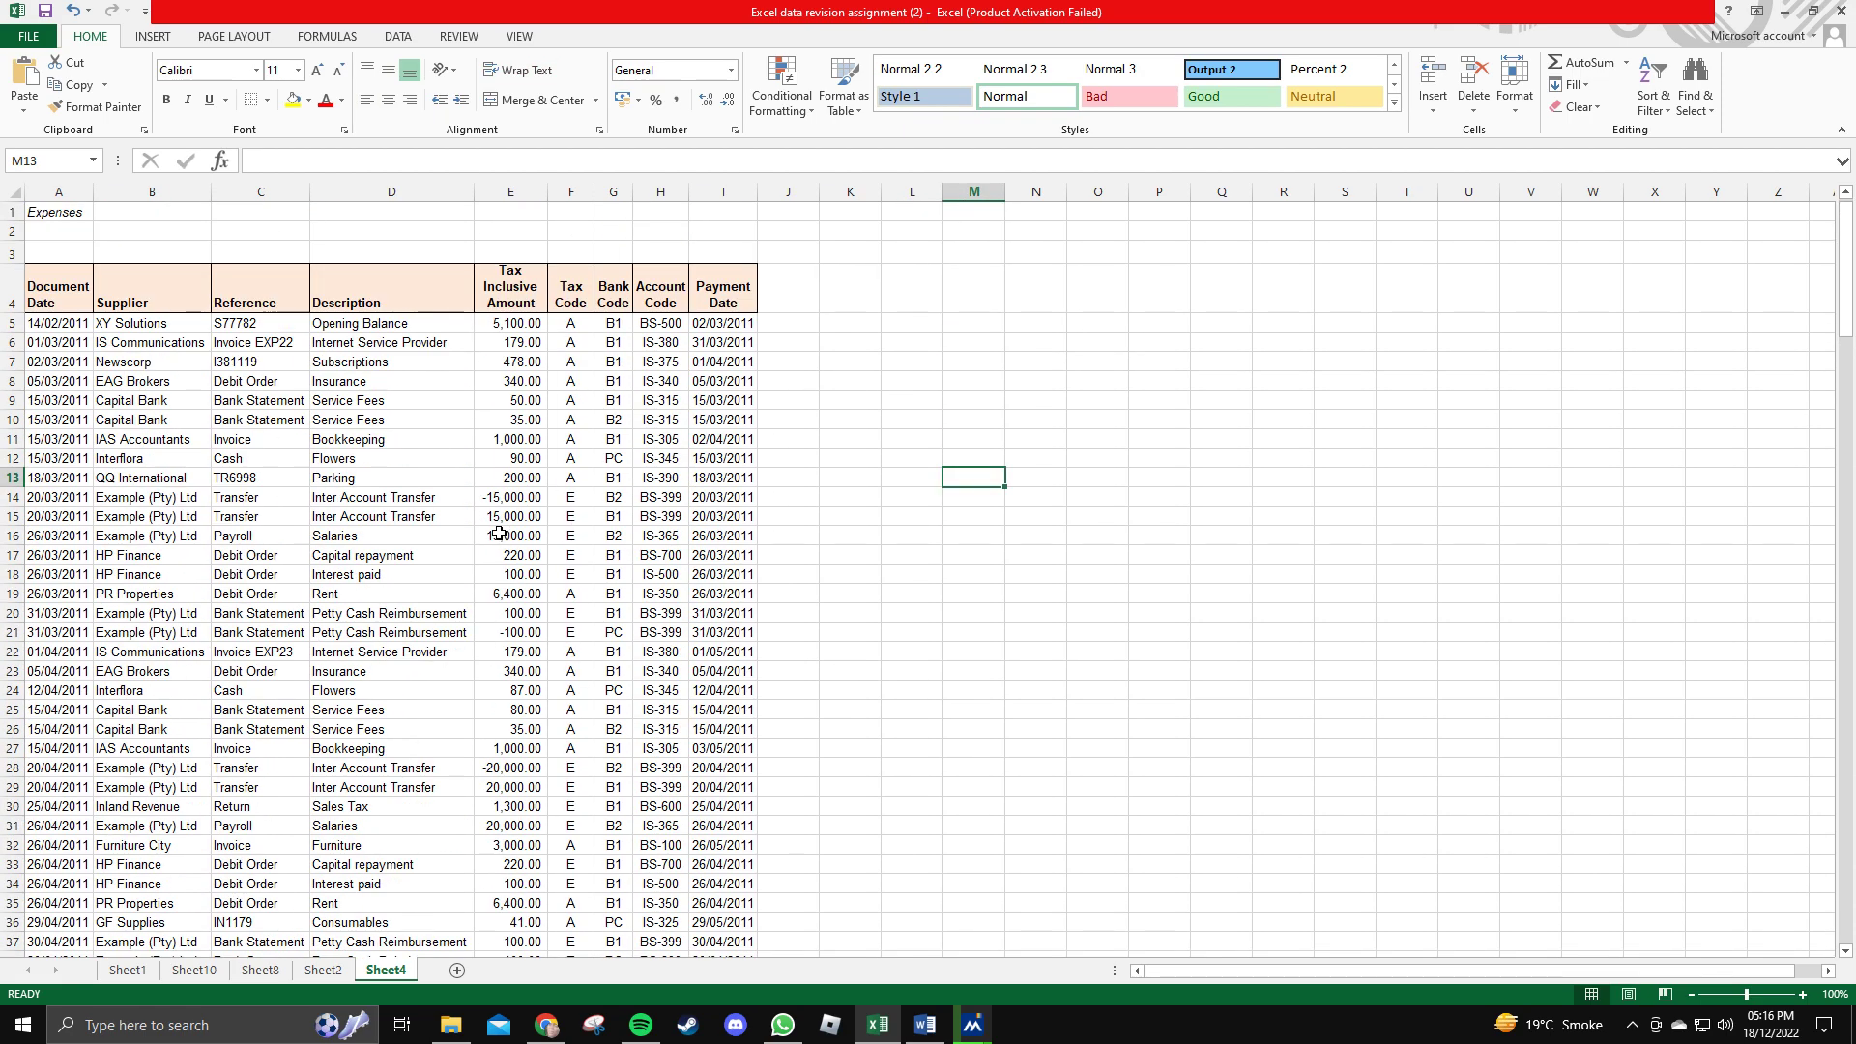
Switch to the Word assignment and read task b on inserting the expenses data into an Excel table.
{"action": "left_click", "coordinate": [923, 1026]}
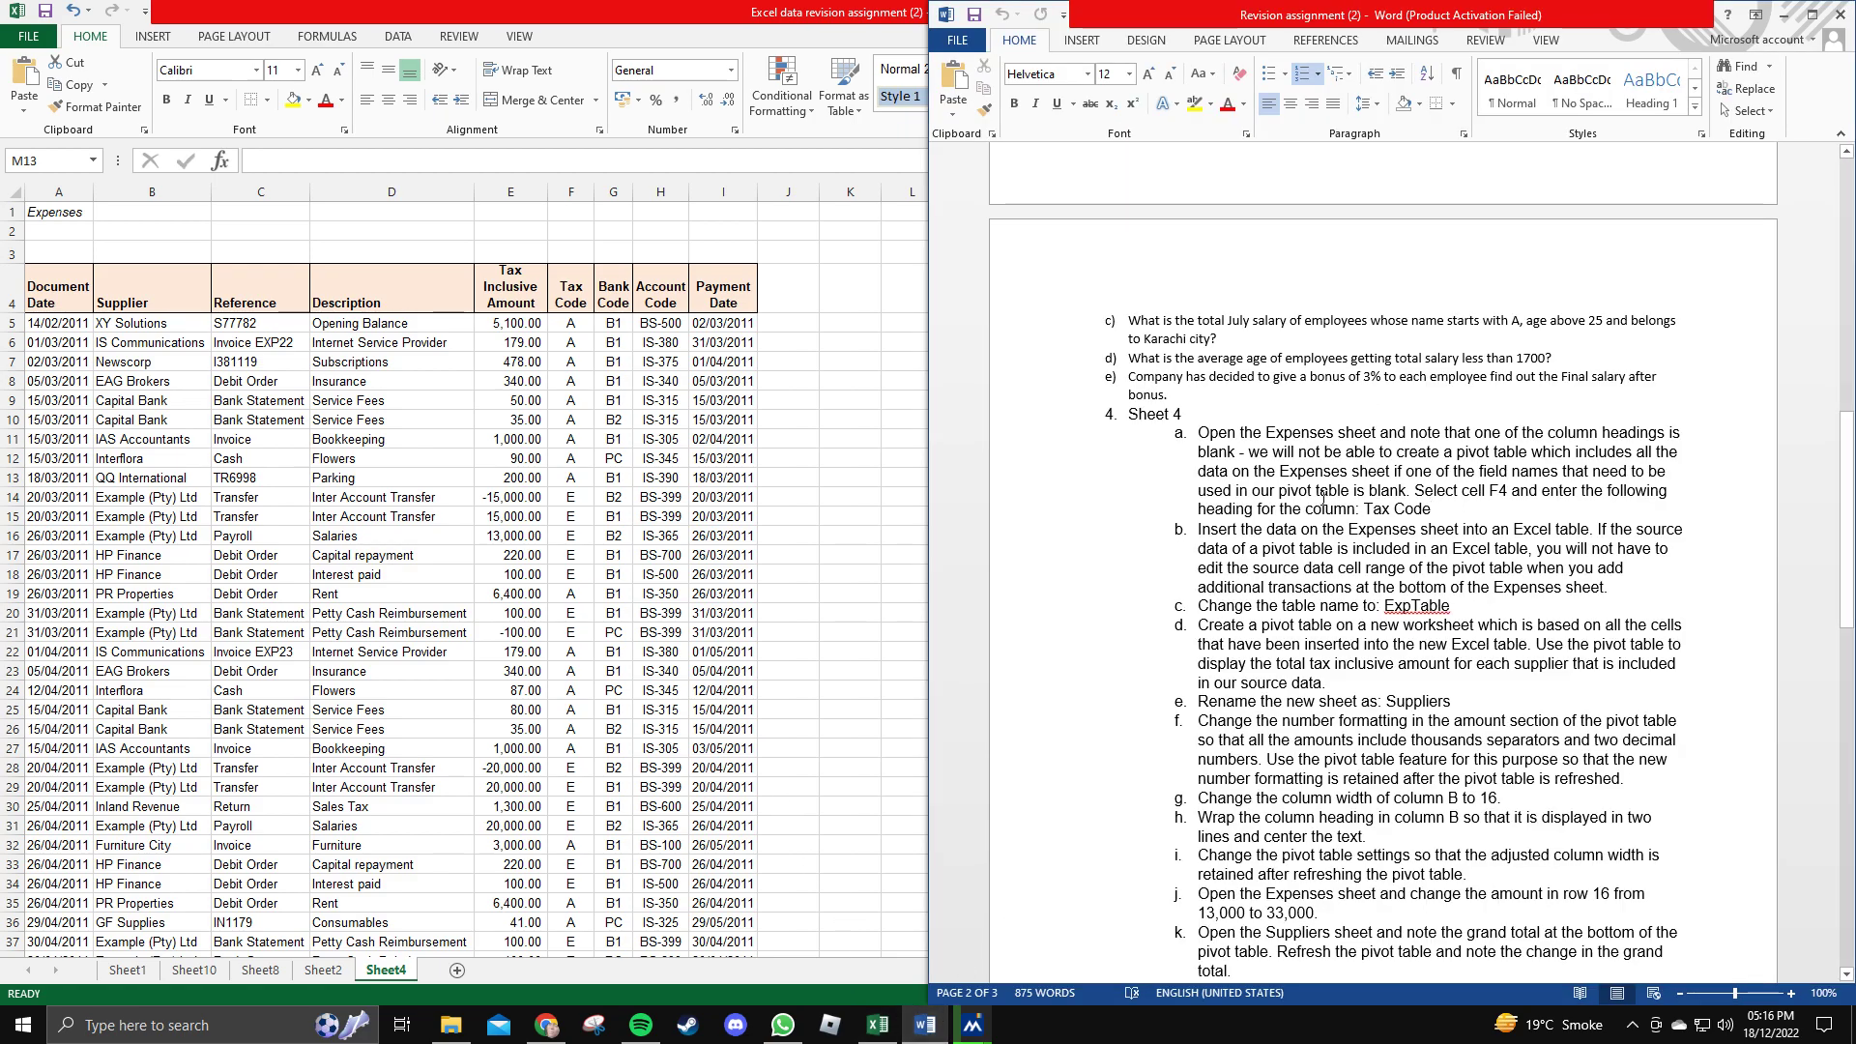
{"action": "left_click_drag", "start_coordinate": [1224, 531], "coordinate": [1600, 586]}
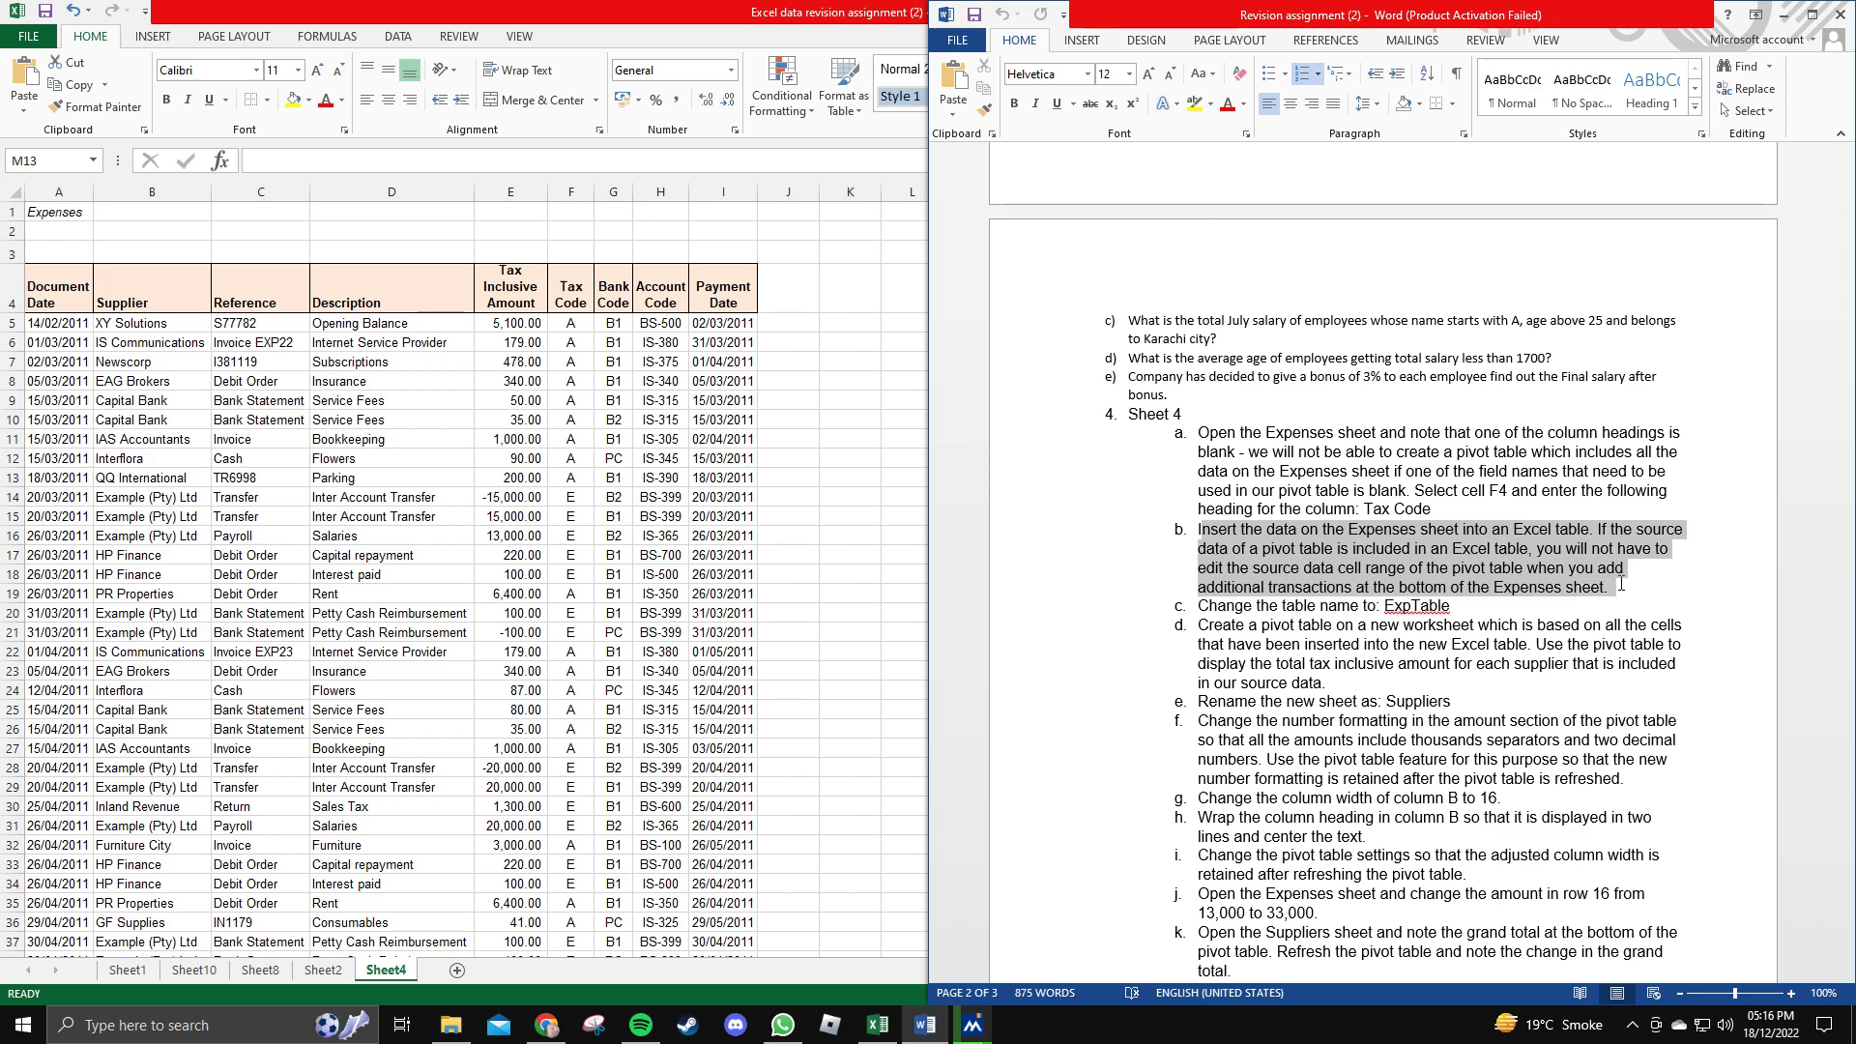
{"action": "left_click", "coordinate": [1618, 590]}
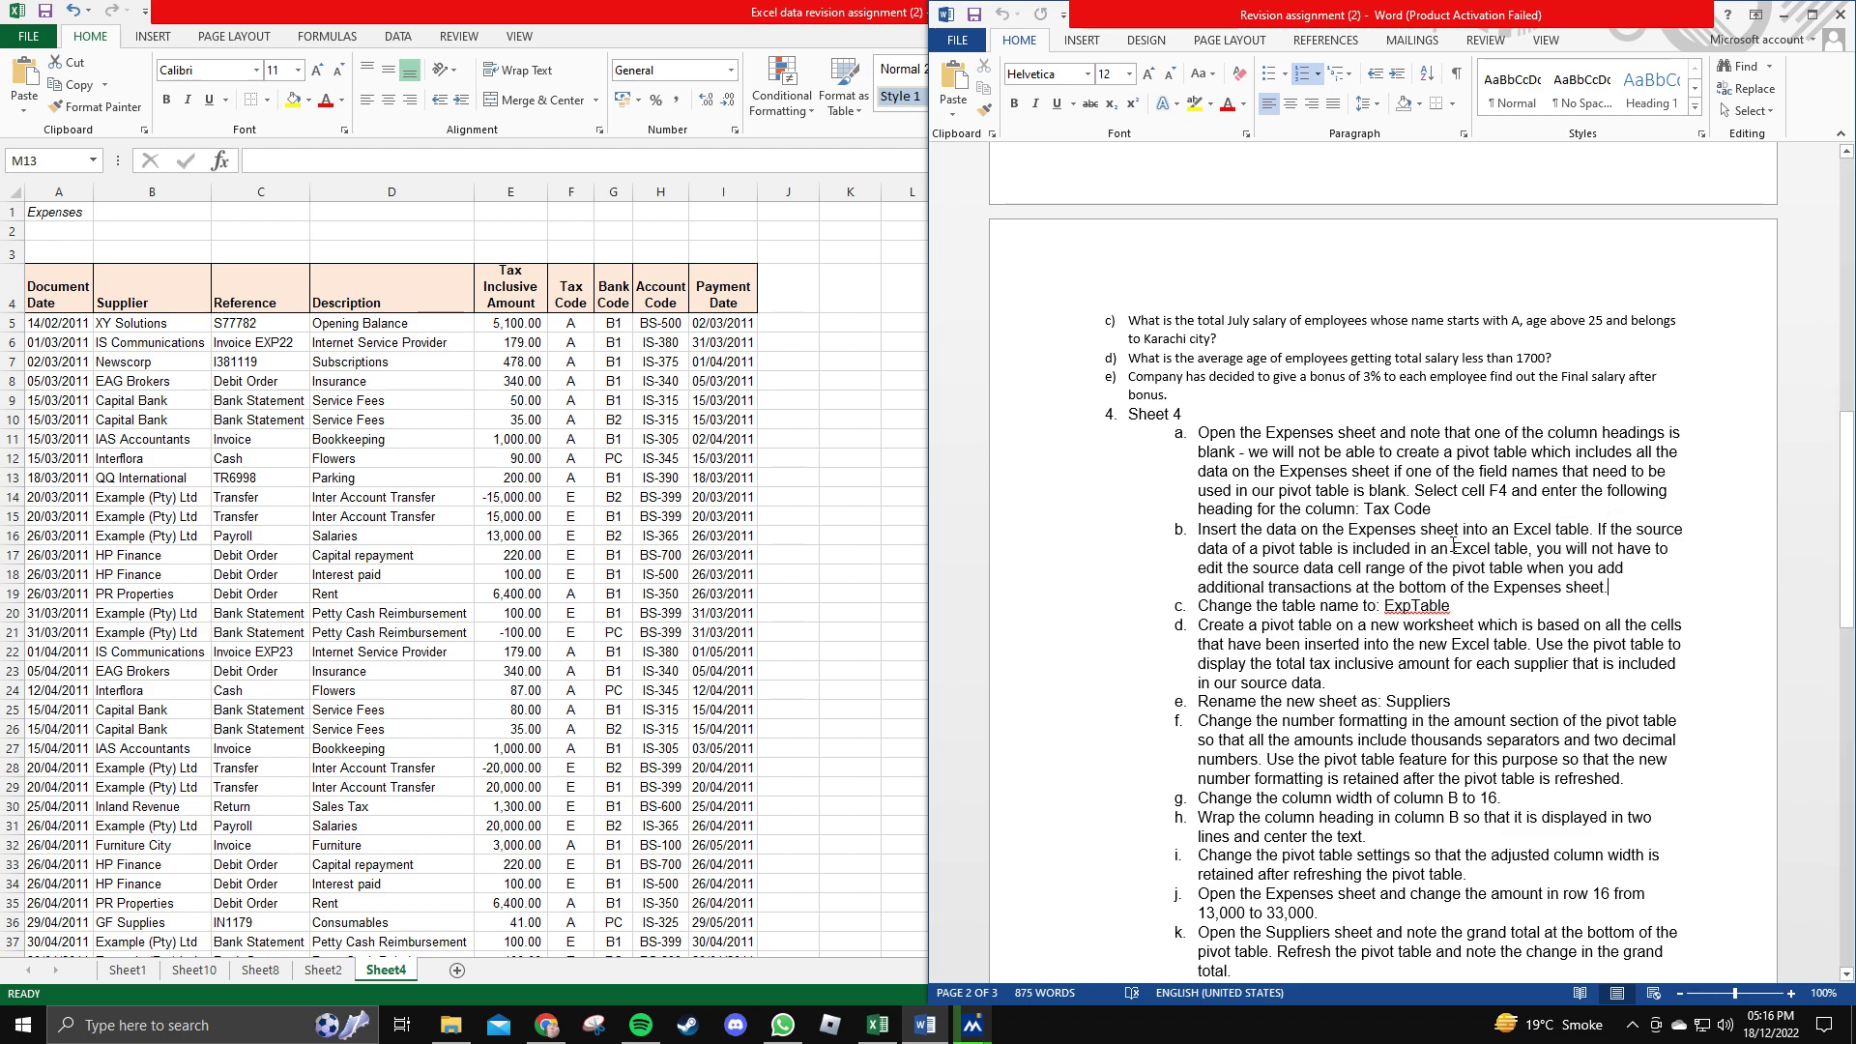
{"action": "left_click_drag", "start_coordinate": [1238, 515], "coordinate": [1638, 532]}
{"action": "left_click", "coordinate": [1613, 530]}
{"action": "left_click_drag", "start_coordinate": [1253, 566], "coordinate": [1600, 602]}
{"action": "left_click", "coordinate": [1238, 548]}
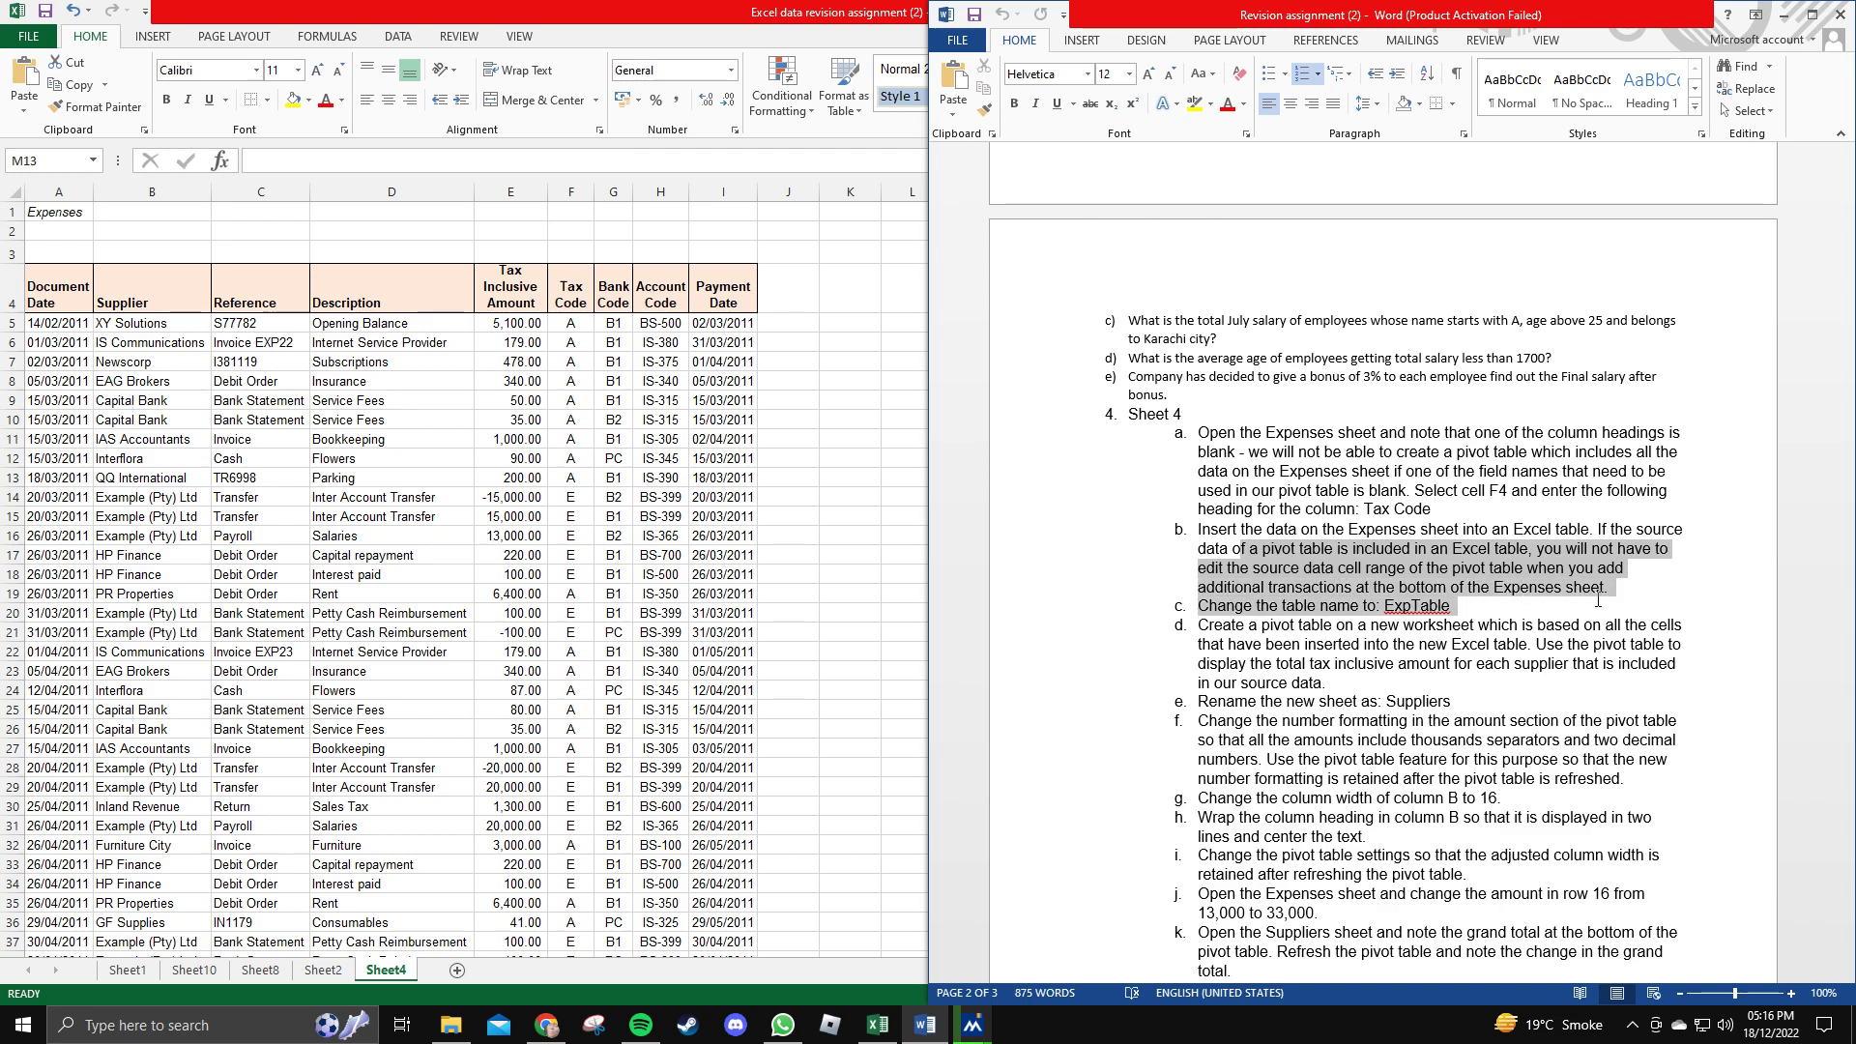
{"action": "left_click", "coordinate": [1610, 590]}
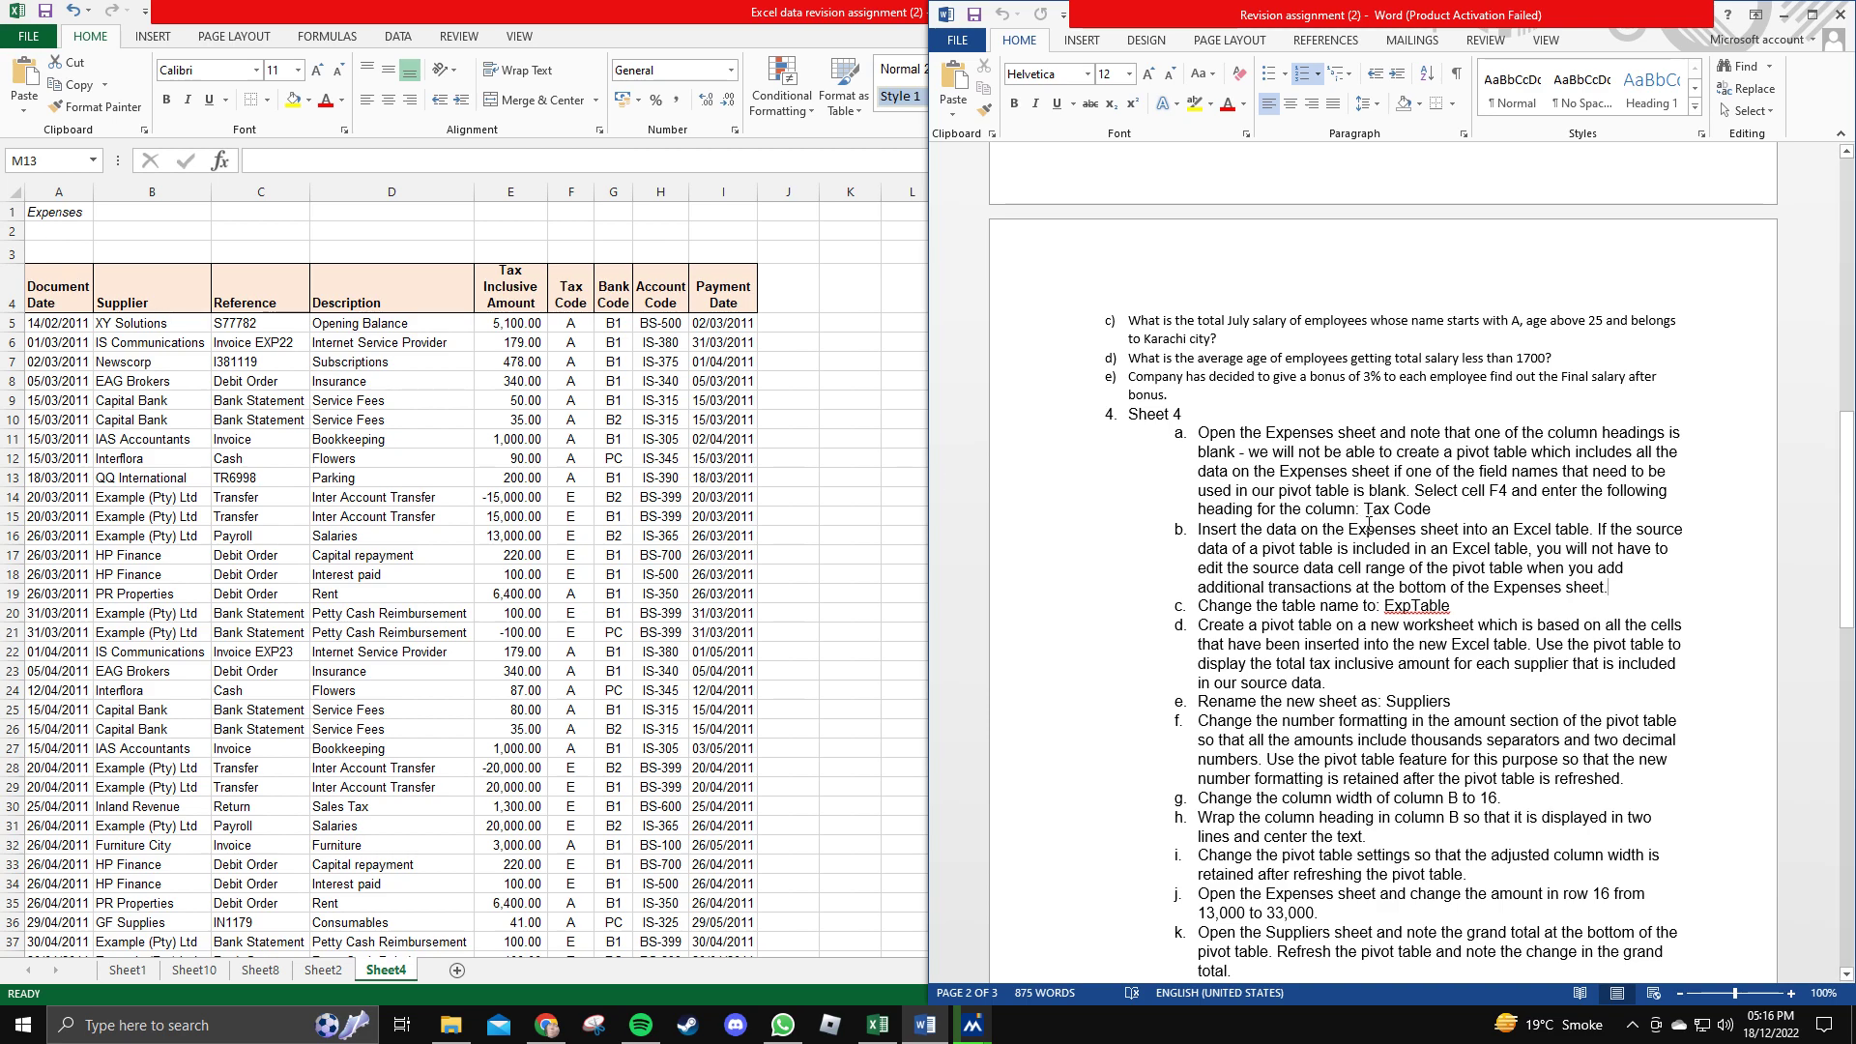
Convert the expenses data in A4:I212 on Sheet4 into an Excel table with a header row.
{"action": "left_click", "coordinate": [55, 296]}
{"action": "left_click_drag", "start_coordinate": [154, 290], "coordinate": [703, 908]}
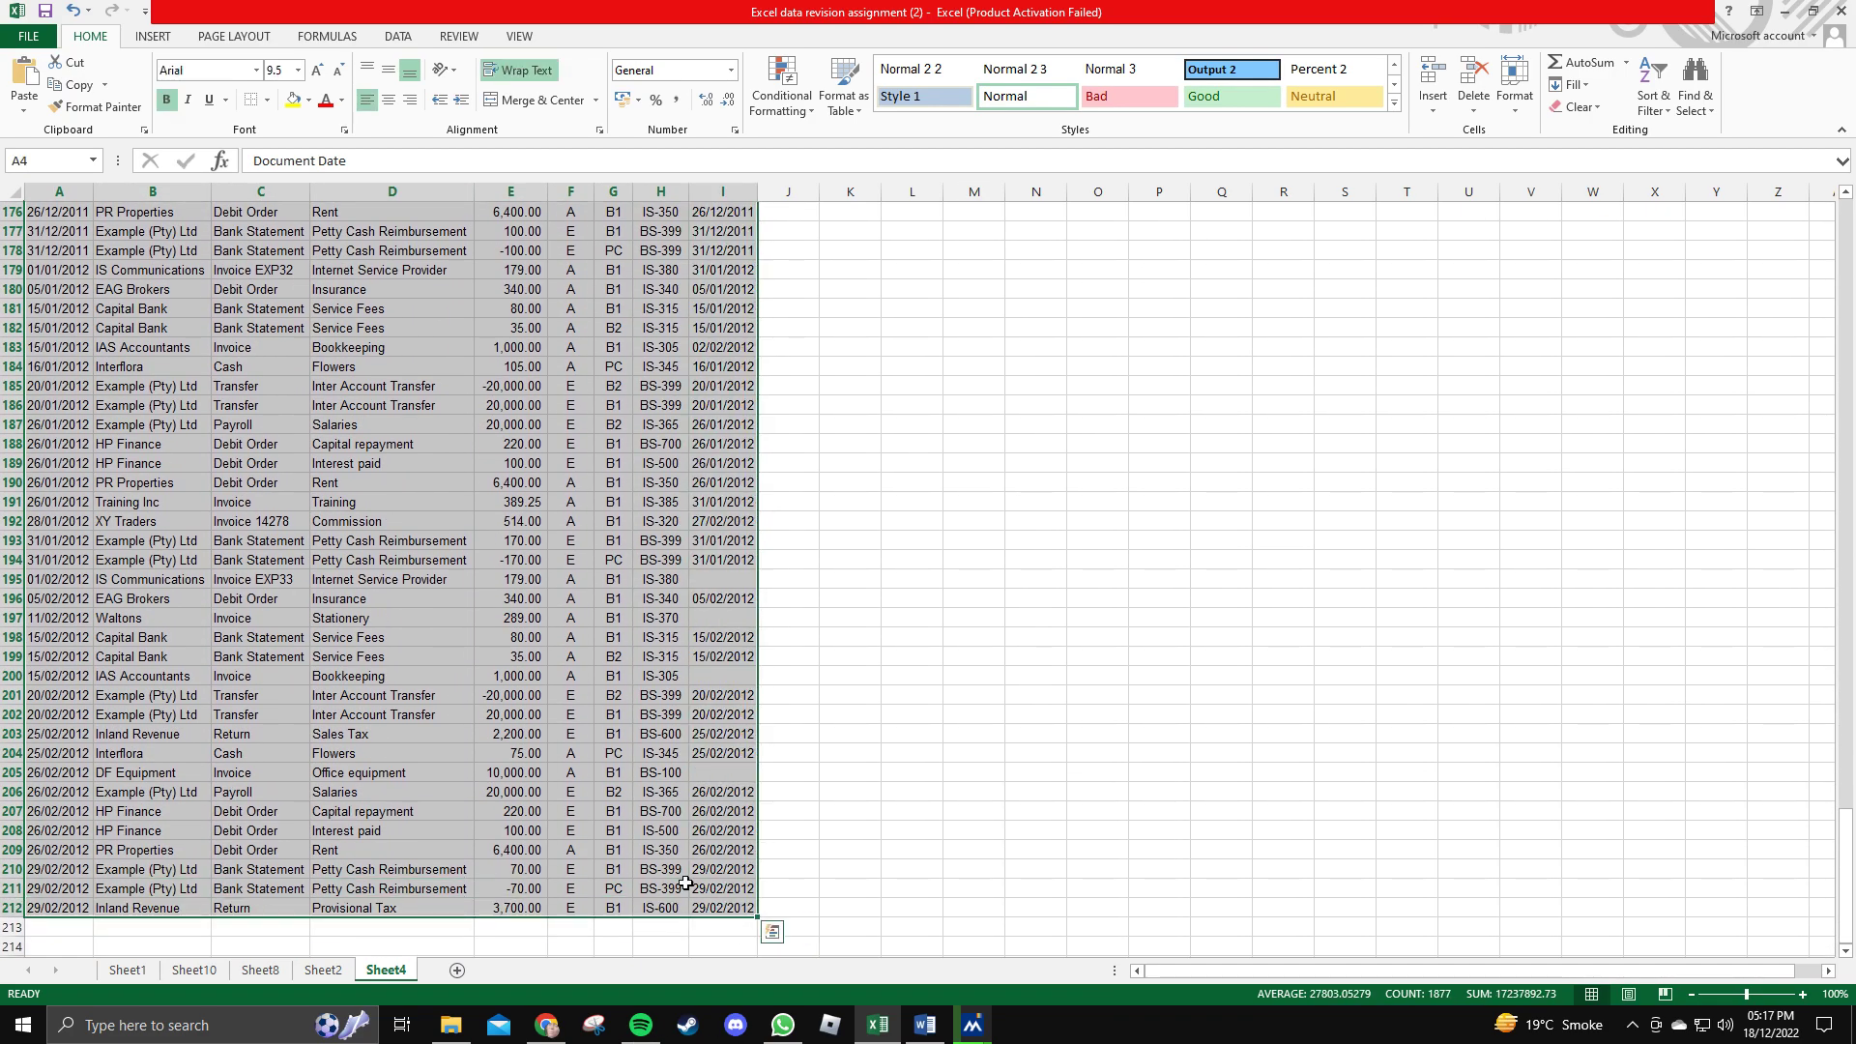
{"action": "left_click", "coordinate": [152, 35]}
{"action": "left_click", "coordinate": [165, 82]}
{"action": "key", "text": "Return"}
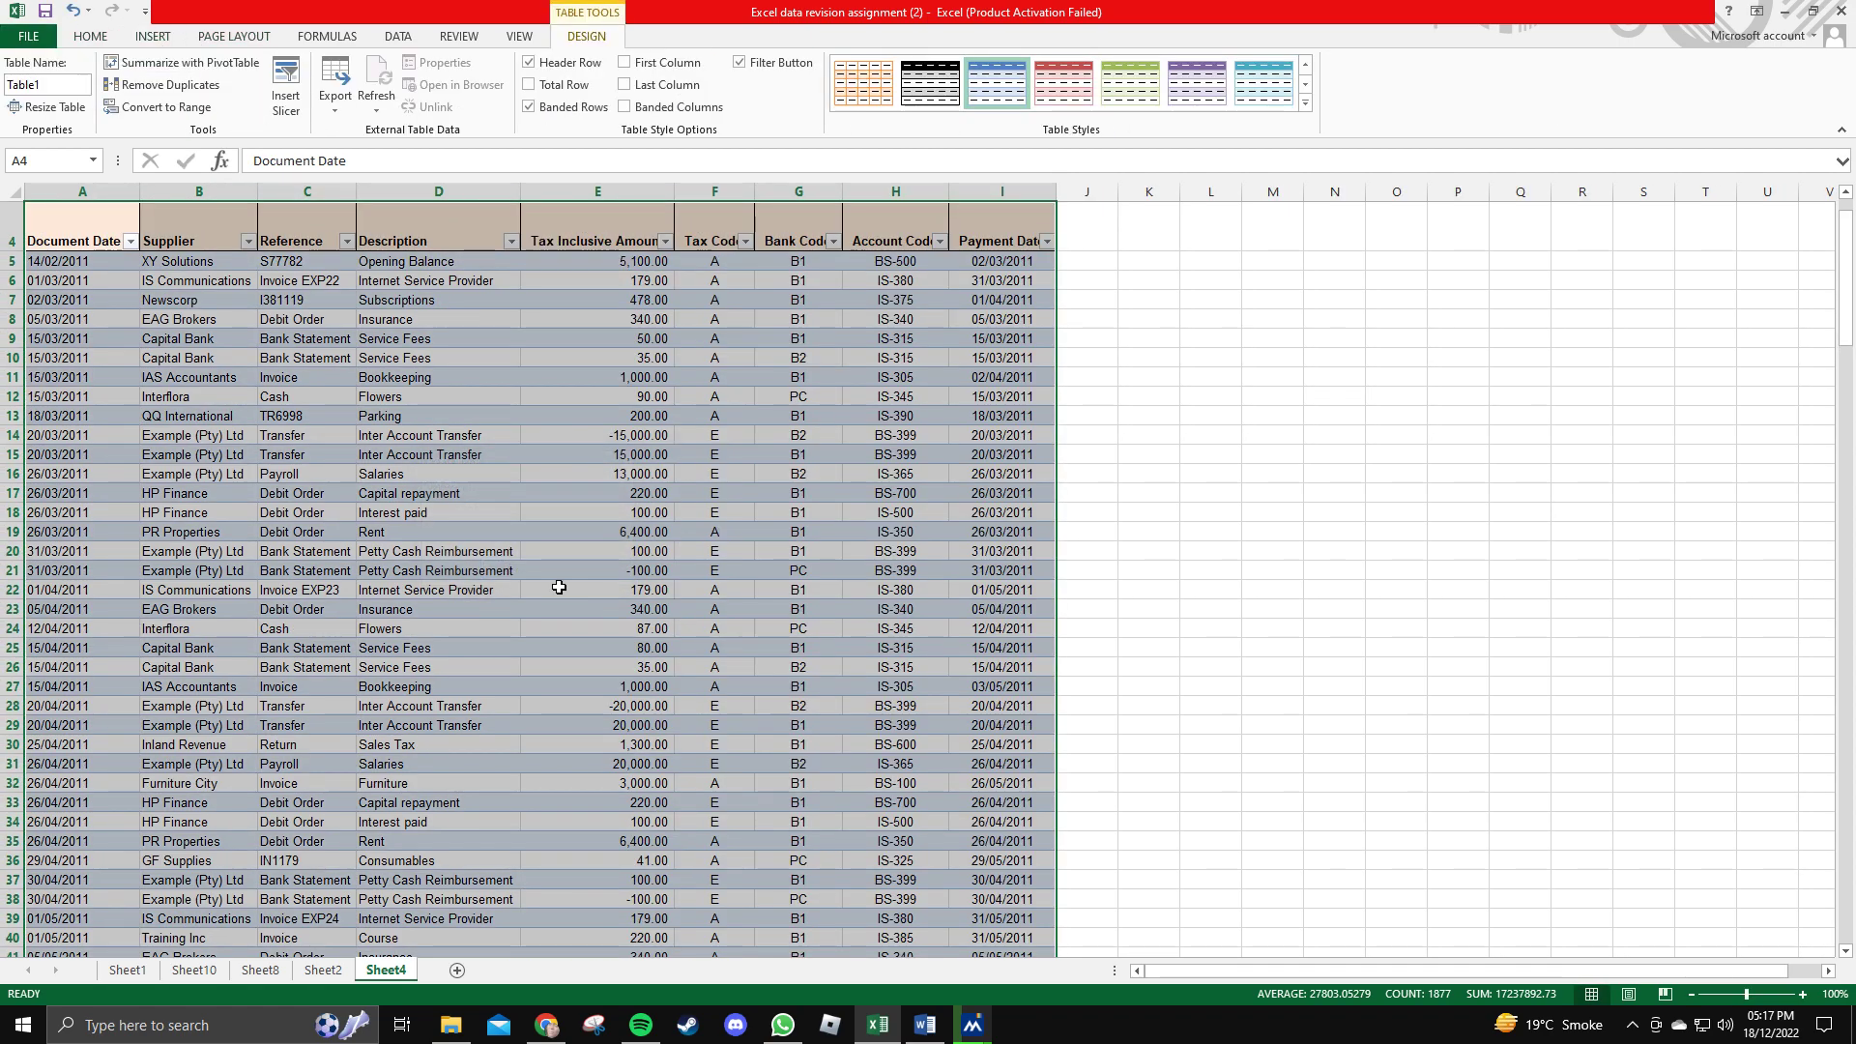
{"action": "left_click", "coordinate": [264, 250]}
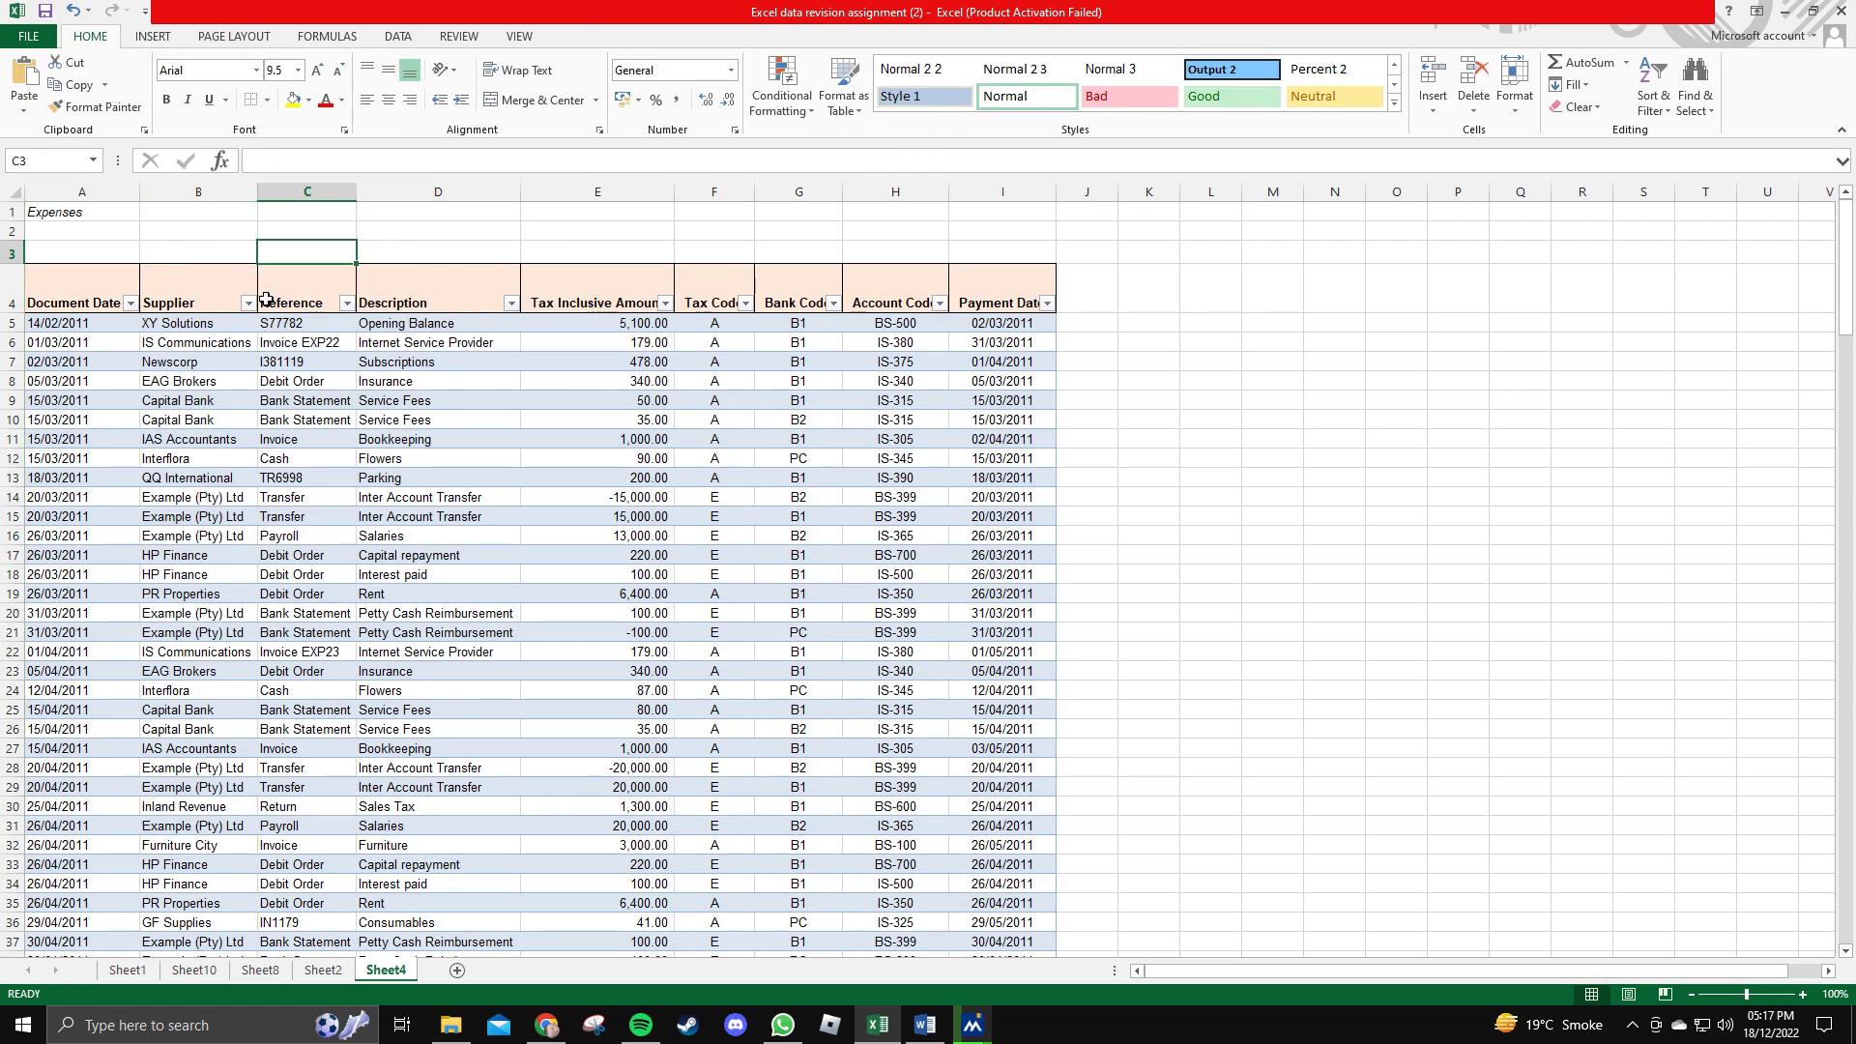
Reread in the Word assignment why a table source avoids editing the pivot table's cell range when transactions are added.
{"action": "left_click", "coordinate": [924, 1024]}
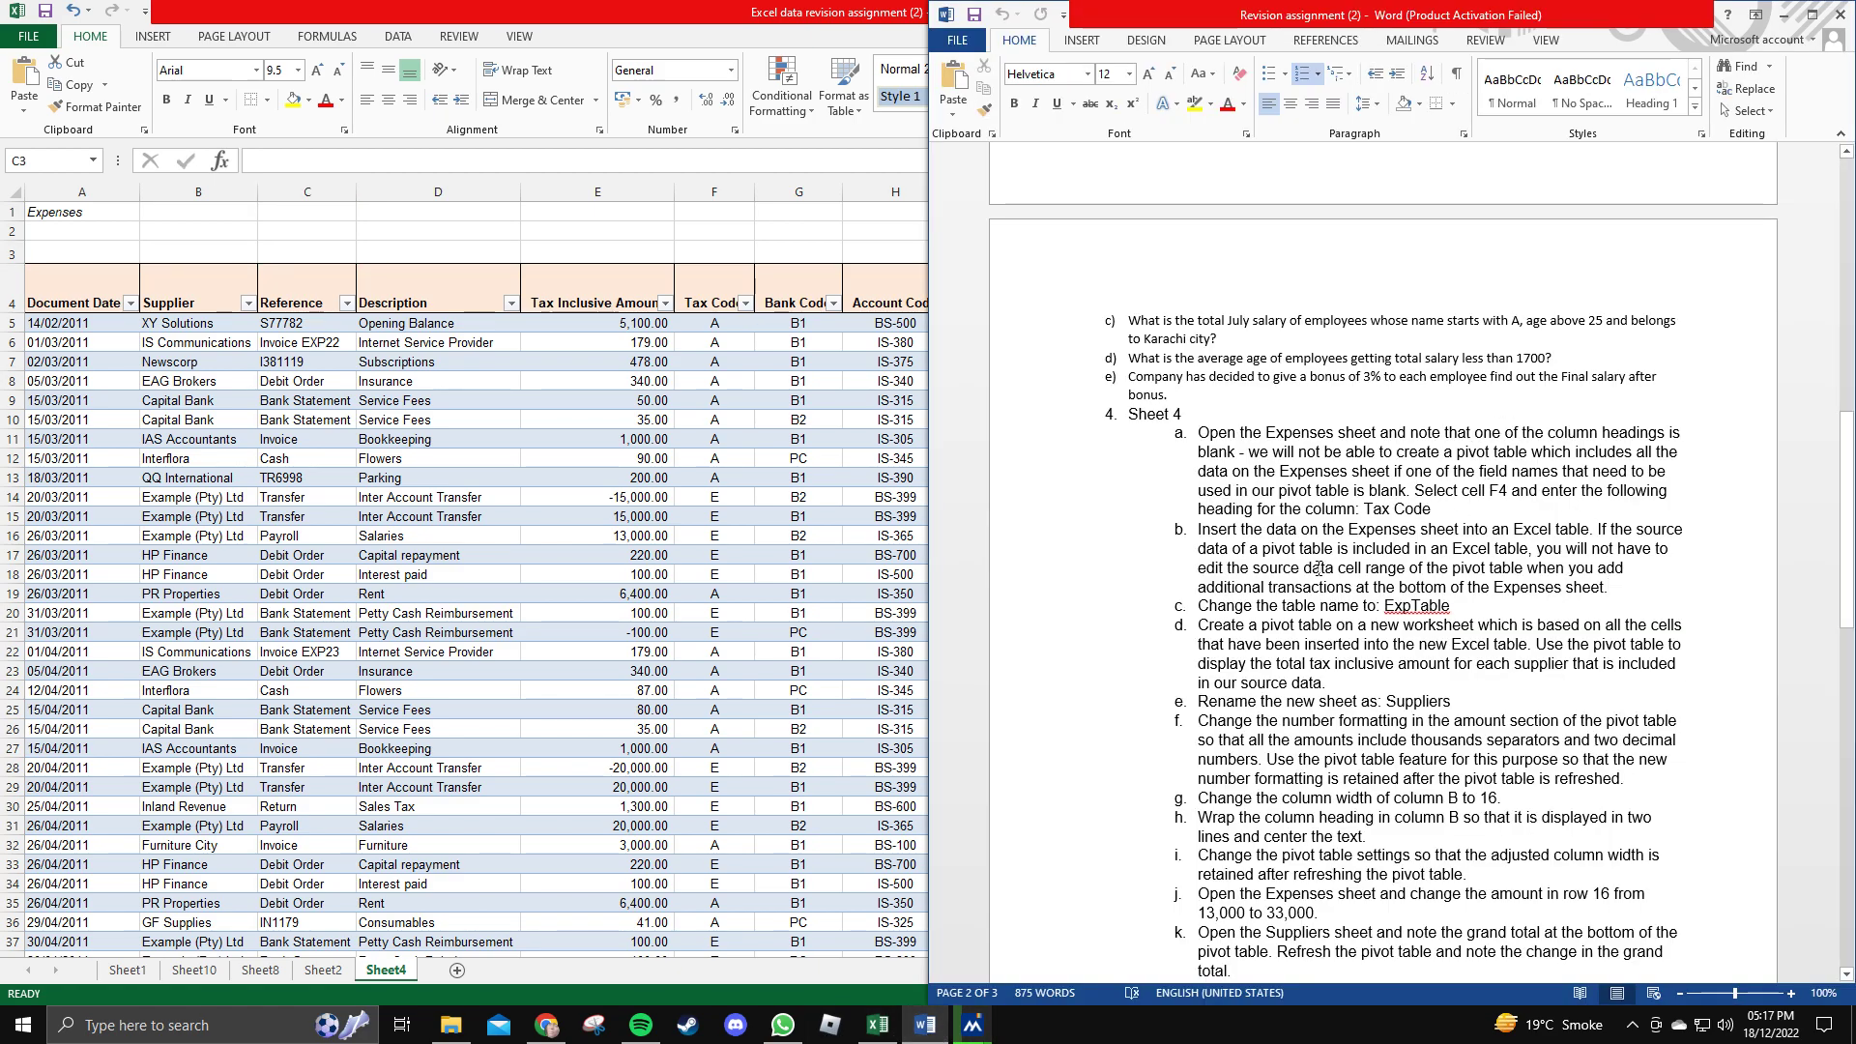
{"action": "left_click_drag", "start_coordinate": [1214, 568], "coordinate": [1545, 573]}
{"action": "left_click", "coordinate": [1544, 573]}
{"action": "left_click_drag", "start_coordinate": [1293, 567], "coordinate": [1447, 568]}
{"action": "left_click", "coordinate": [1448, 569]}
{"action": "left_click_drag", "start_coordinate": [1254, 569], "coordinate": [1562, 570]}
{"action": "left_click", "coordinate": [1545, 580]}
{"action": "left_click_drag", "start_coordinate": [1207, 584], "coordinate": [1463, 588]}
{"action": "left_click", "coordinate": [1464, 589]}
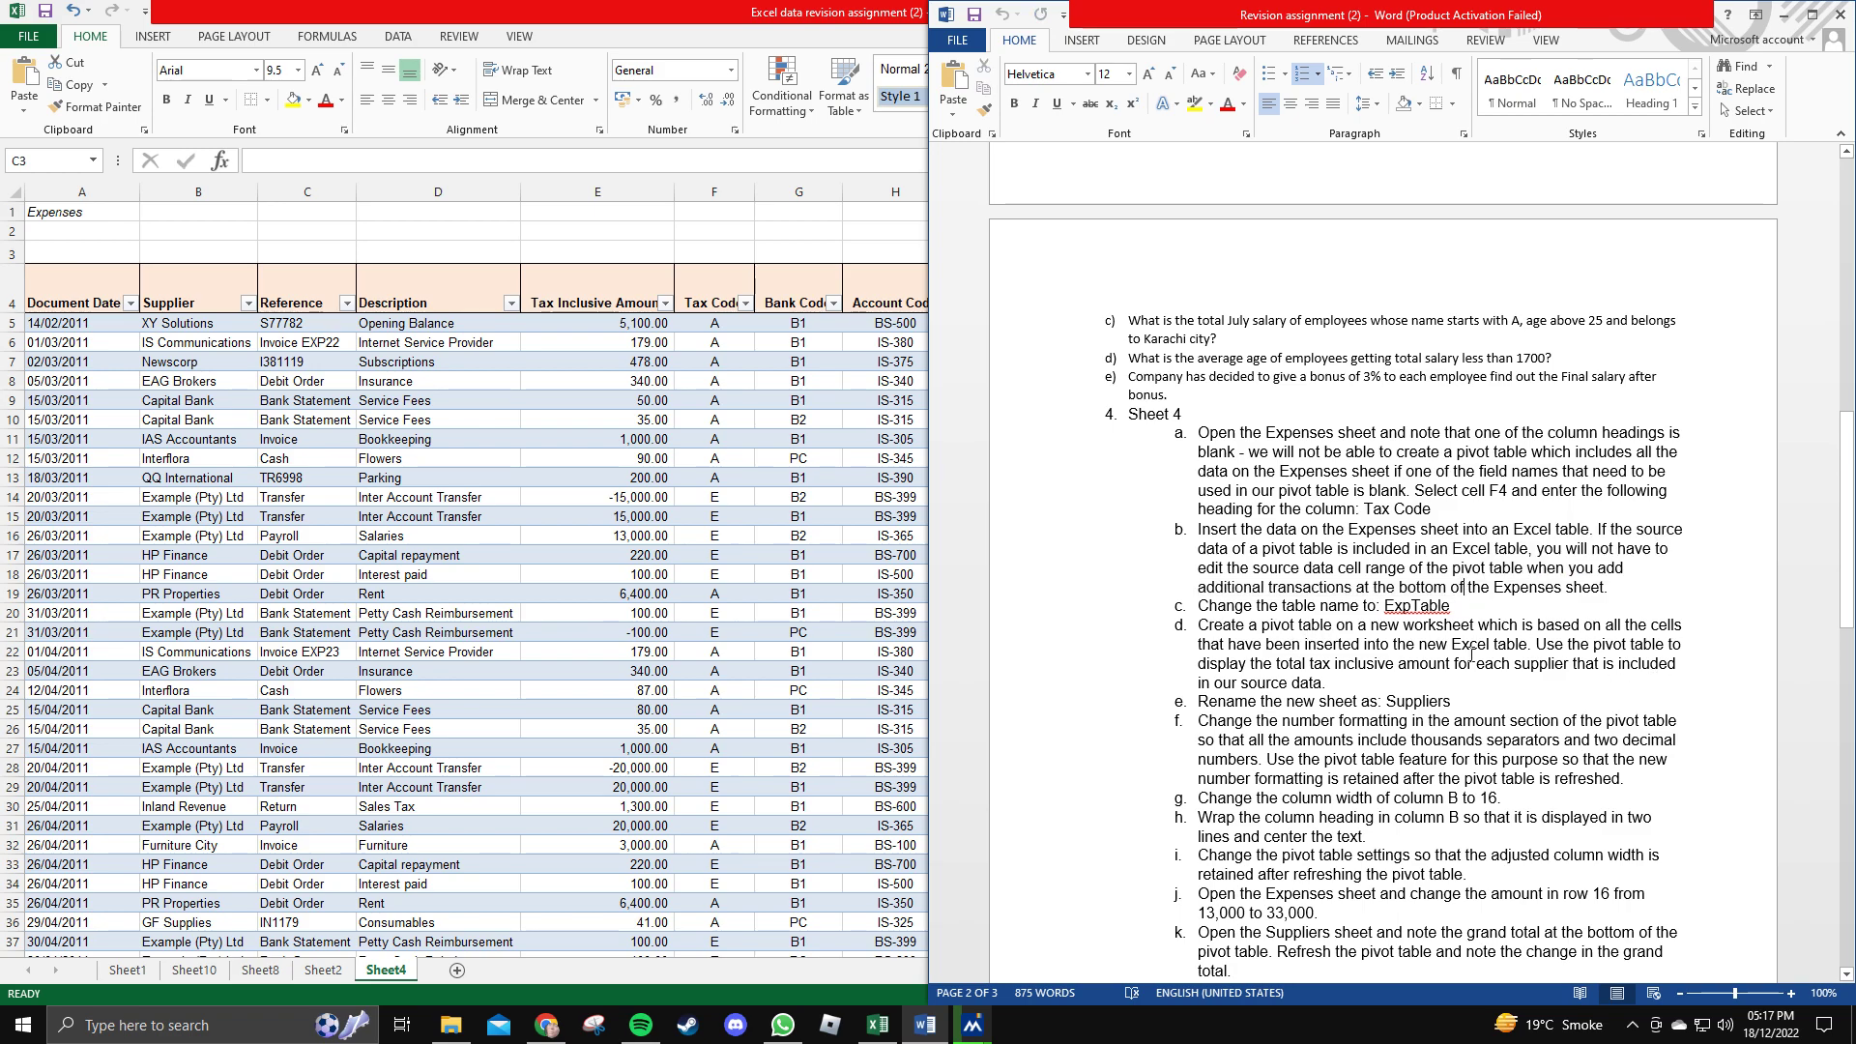
Return to the workbook and look over the new expenses table and the empty rows below it.
{"action": "left_click", "coordinate": [777, 618]}
{"action": "scroll", "coordinate": [869, 628], "scroll_direction": "down", "scroll_amount": 3}
{"action": "scroll", "coordinate": [787, 603], "scroll_direction": "up", "scroll_amount": 3}
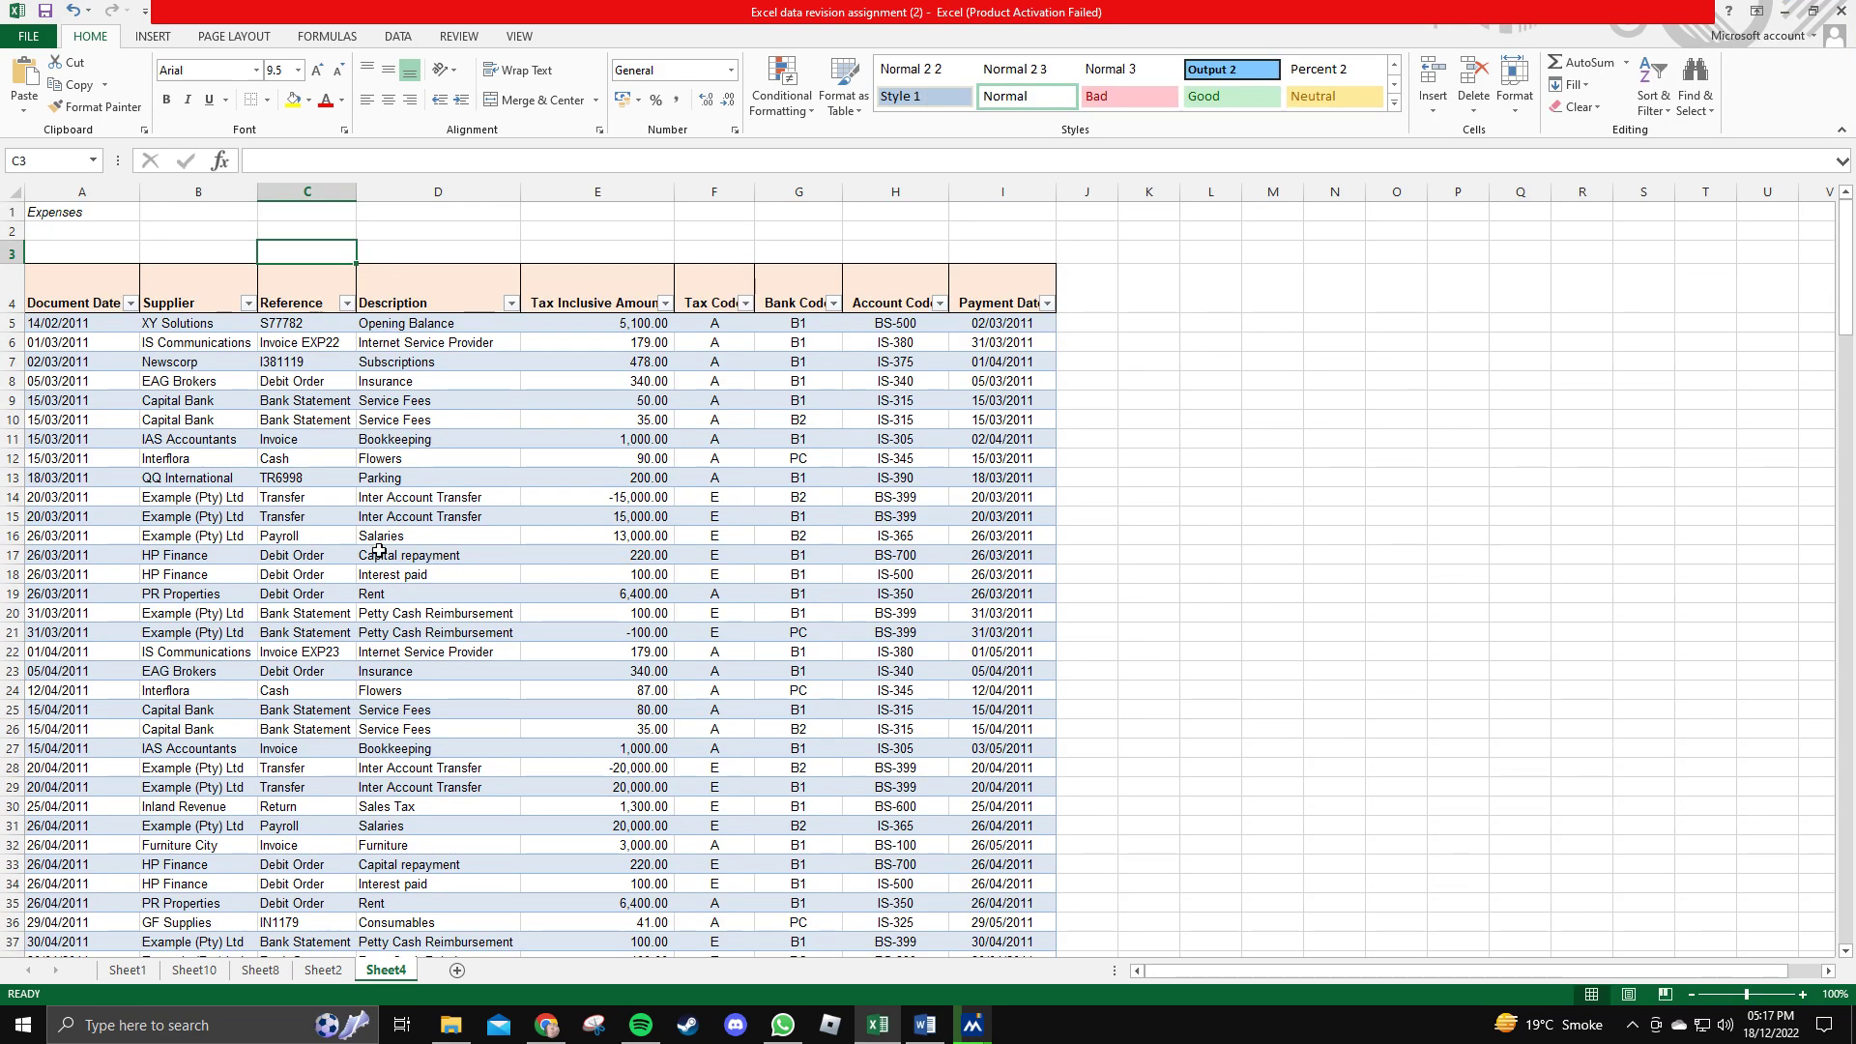
{"action": "scroll", "coordinate": [261, 561], "scroll_direction": "down", "scroll_amount": 7}
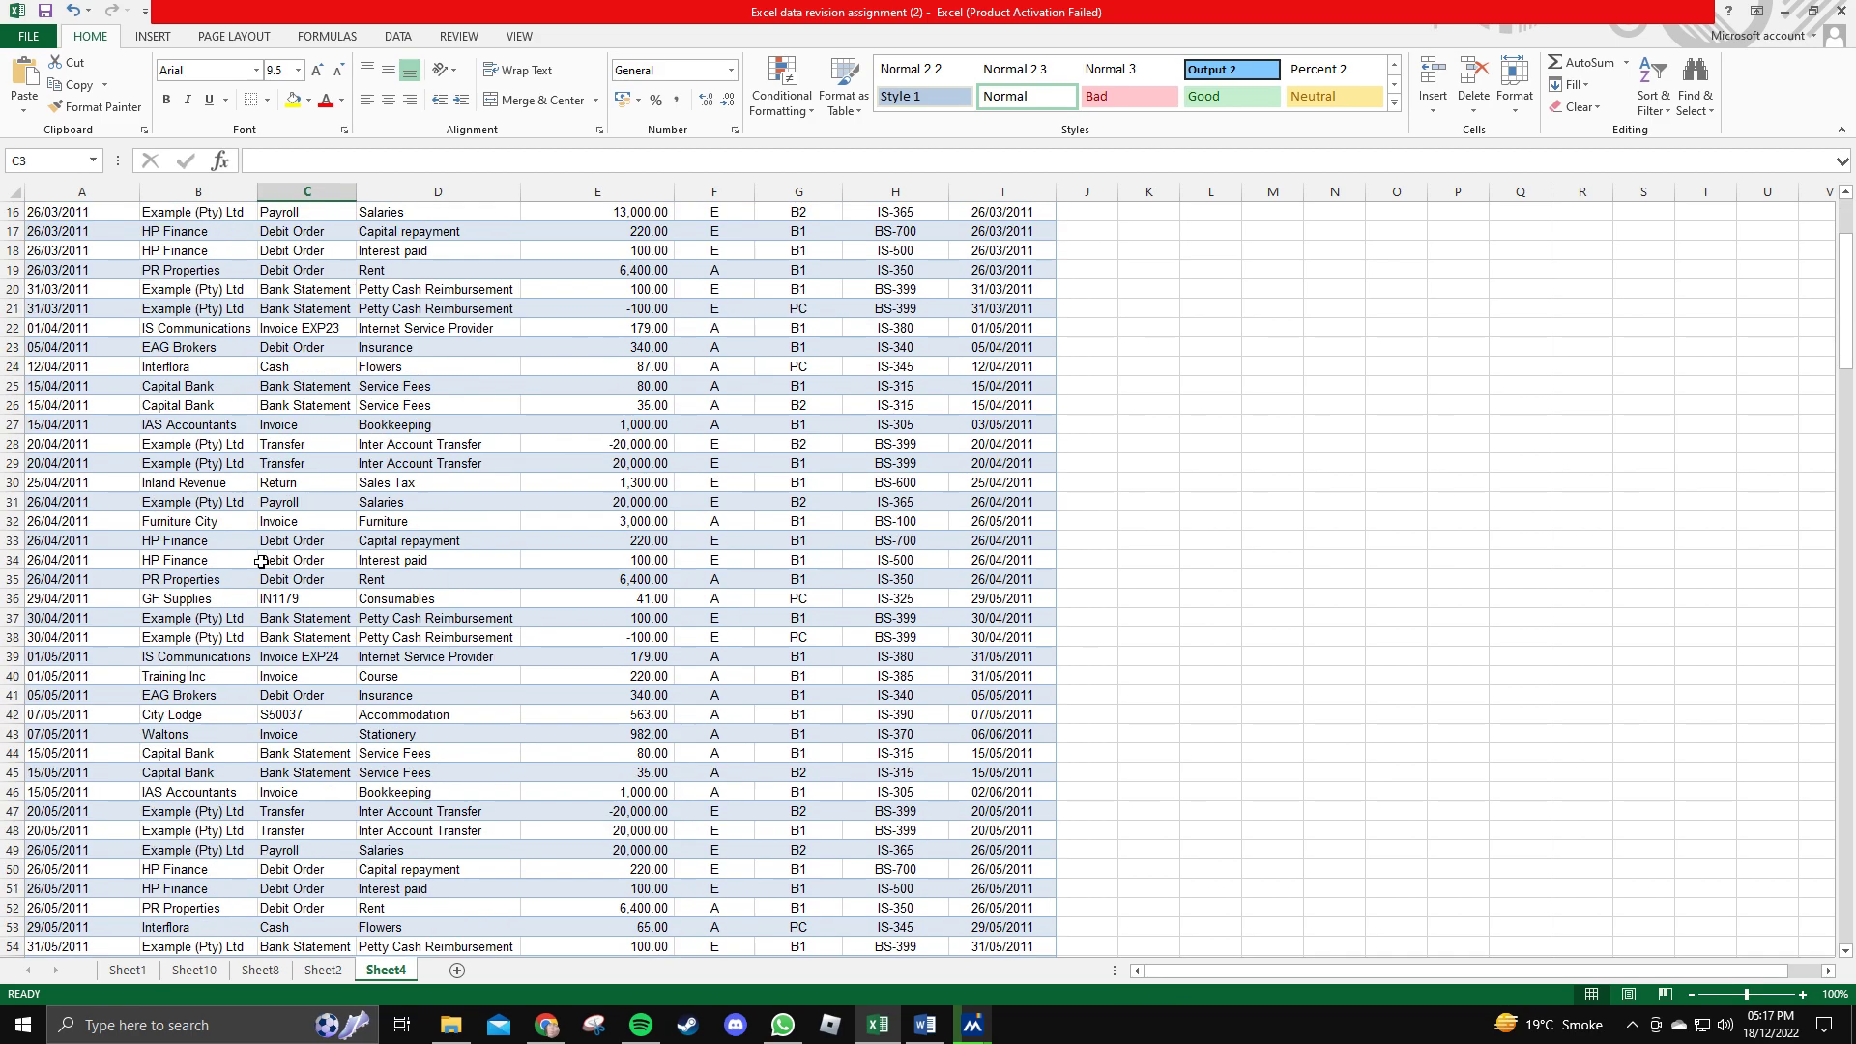
{"action": "scroll", "coordinate": [261, 561], "scroll_direction": "up", "scroll_amount": 3}
{"action": "scroll", "coordinate": [261, 563], "scroll_direction": "up", "scroll_amount": 4}
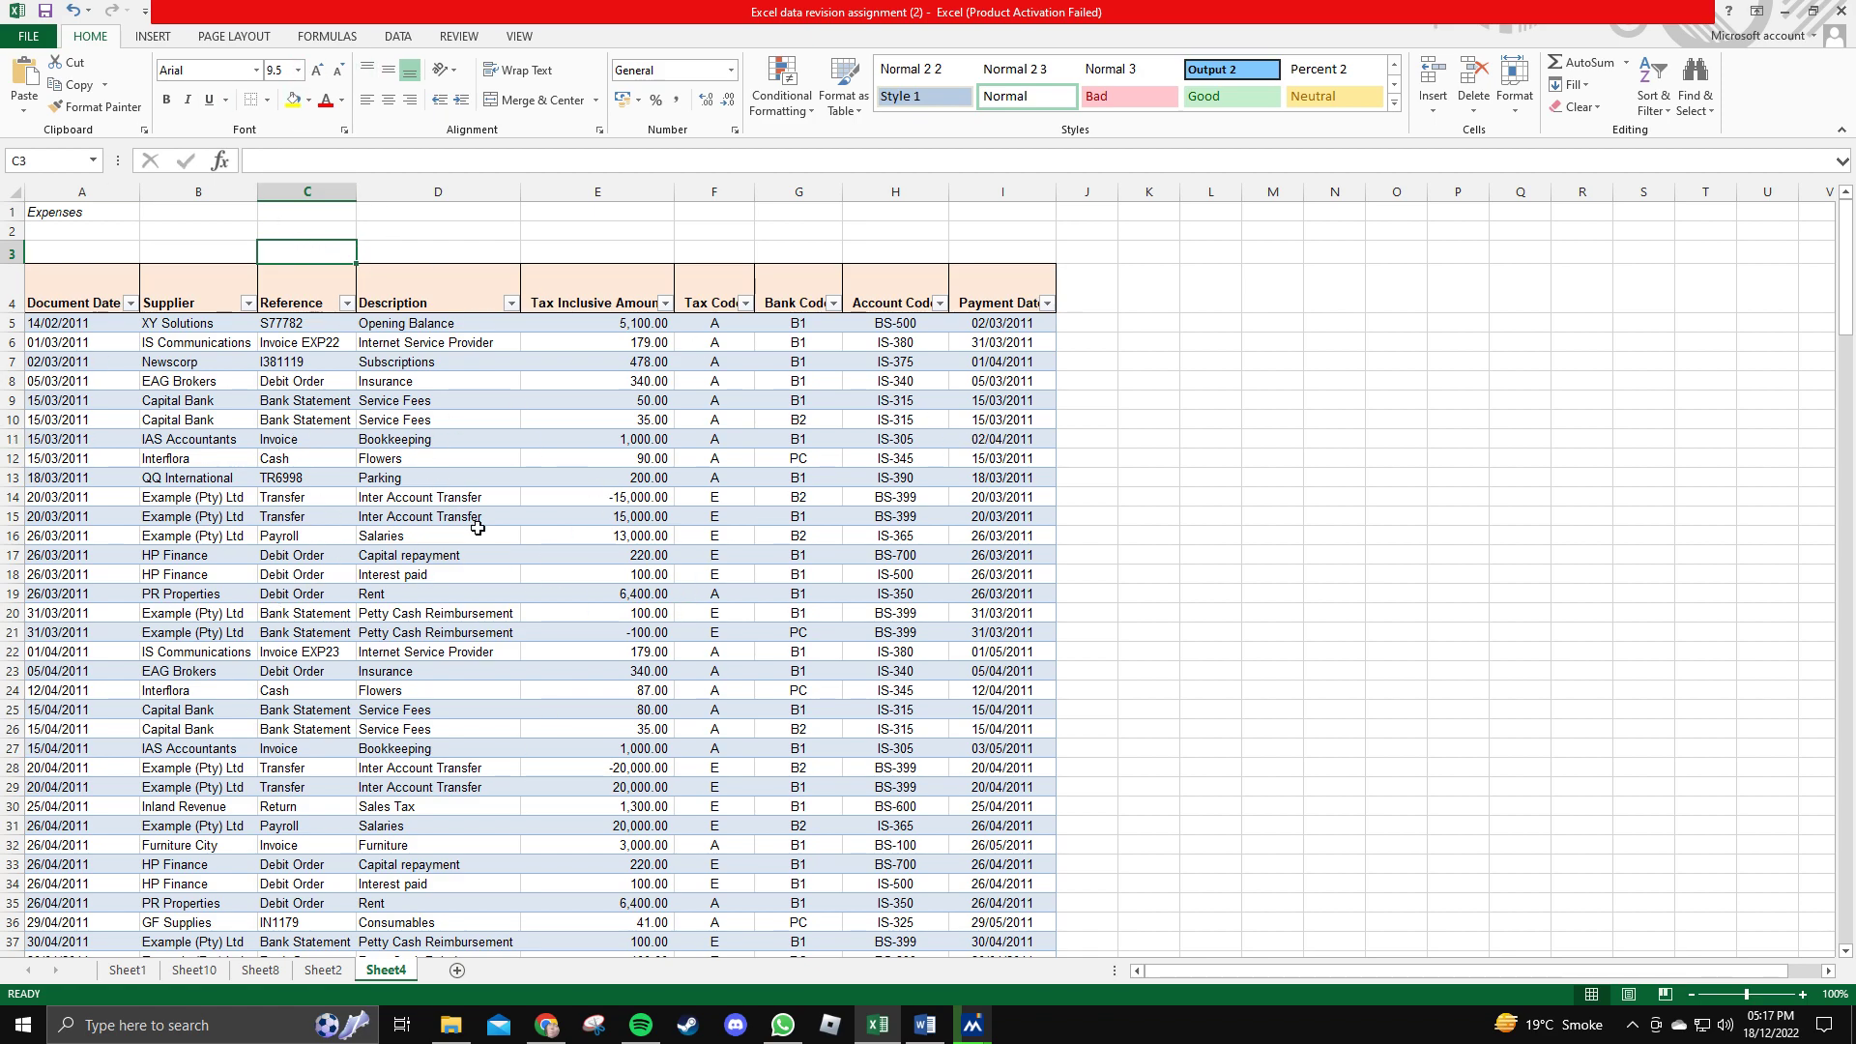
{"action": "scroll", "coordinate": [476, 524], "scroll_direction": "down", "scroll_amount": 20}
{"action": "scroll", "coordinate": [402, 578], "scroll_direction": "down", "scroll_amount": 20}
{"action": "scroll", "coordinate": [248, 462], "scroll_direction": "up", "scroll_amount": 3}
{"action": "scroll", "coordinate": [257, 526], "scroll_direction": "right", "scroll_amount": 1}
{"action": "scroll", "coordinate": [56, 404], "scroll_direction": "up", "scroll_amount": 8}
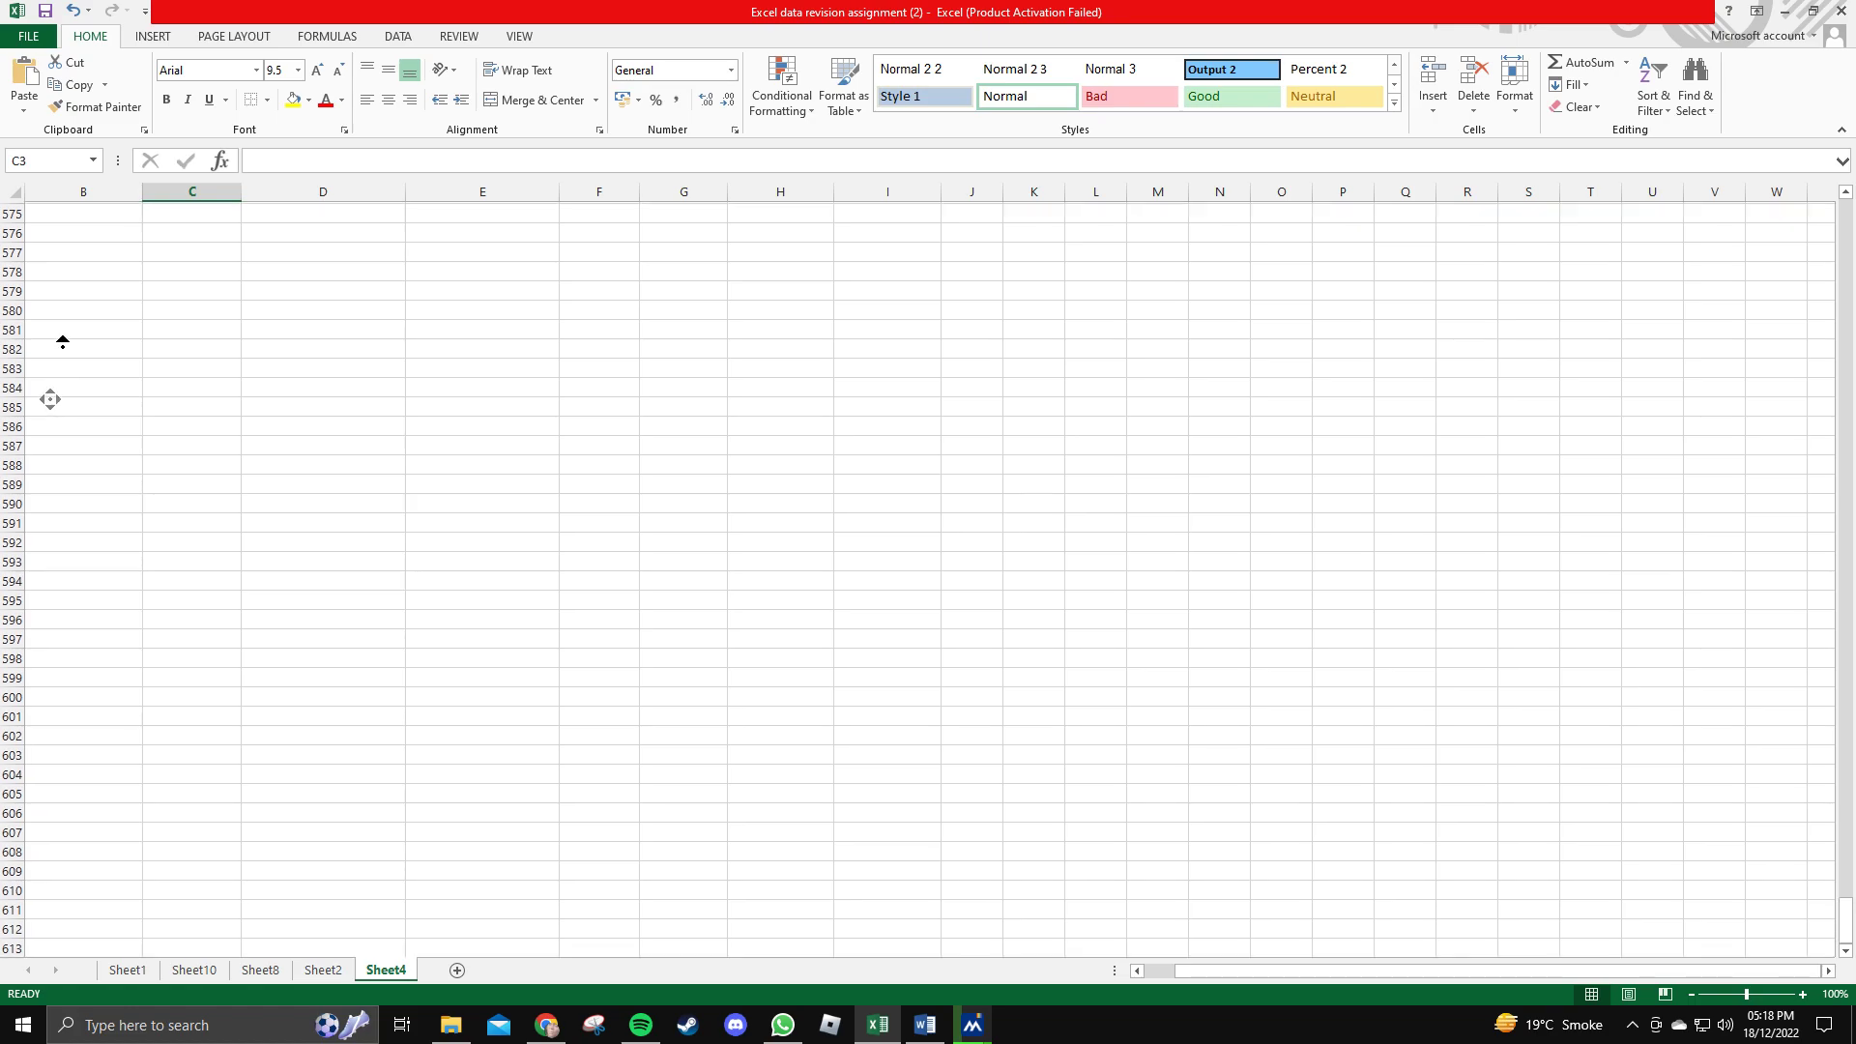
{"action": "scroll", "coordinate": [89, 262], "scroll_direction": "up", "scroll_amount": 20}
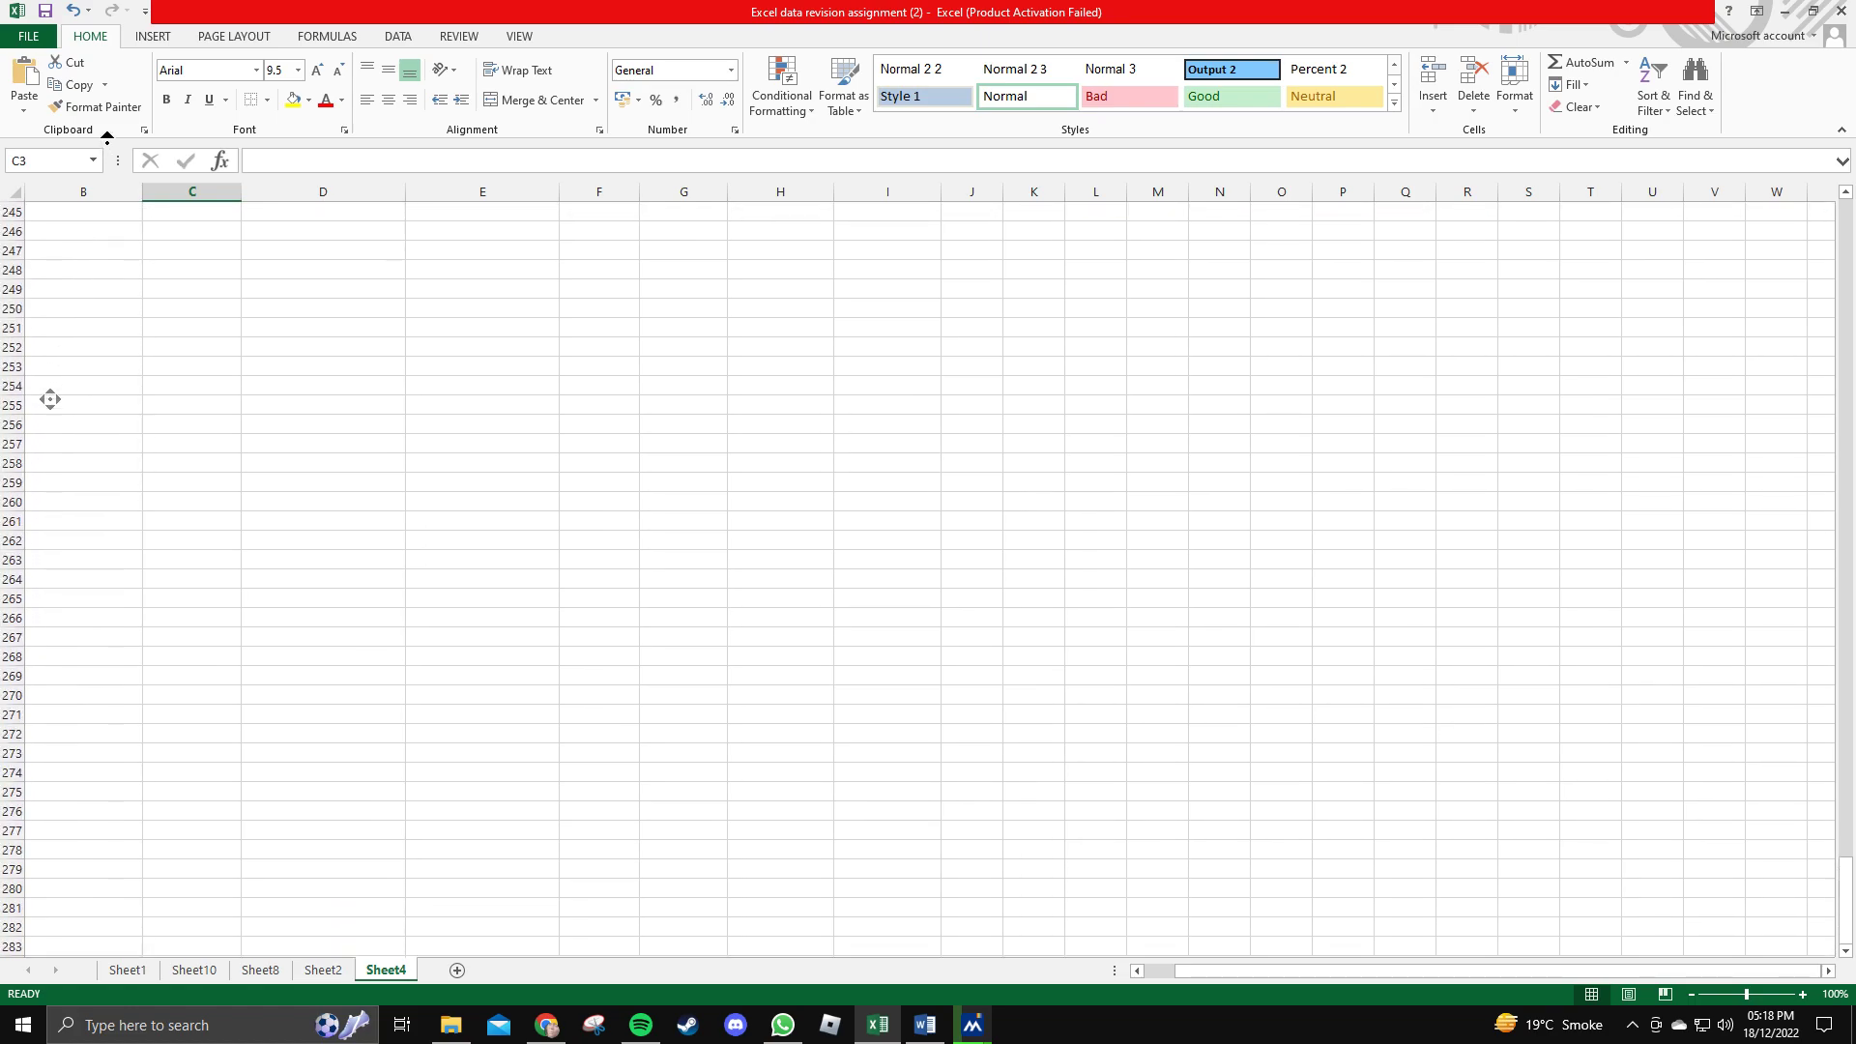
{"action": "scroll", "coordinate": [114, 385], "scroll_direction": "right", "scroll_amount": 1}
{"action": "scroll", "coordinate": [126, 717], "scroll_direction": "down", "scroll_amount": 11}
{"action": "scroll", "coordinate": [127, 717], "scroll_direction": "down", "scroll_amount": 20}
{"action": "scroll", "coordinate": [120, 311], "scroll_direction": "up", "scroll_amount": 3}
{"action": "scroll", "coordinate": [128, 172], "scroll_direction": "up", "scroll_amount": 20}
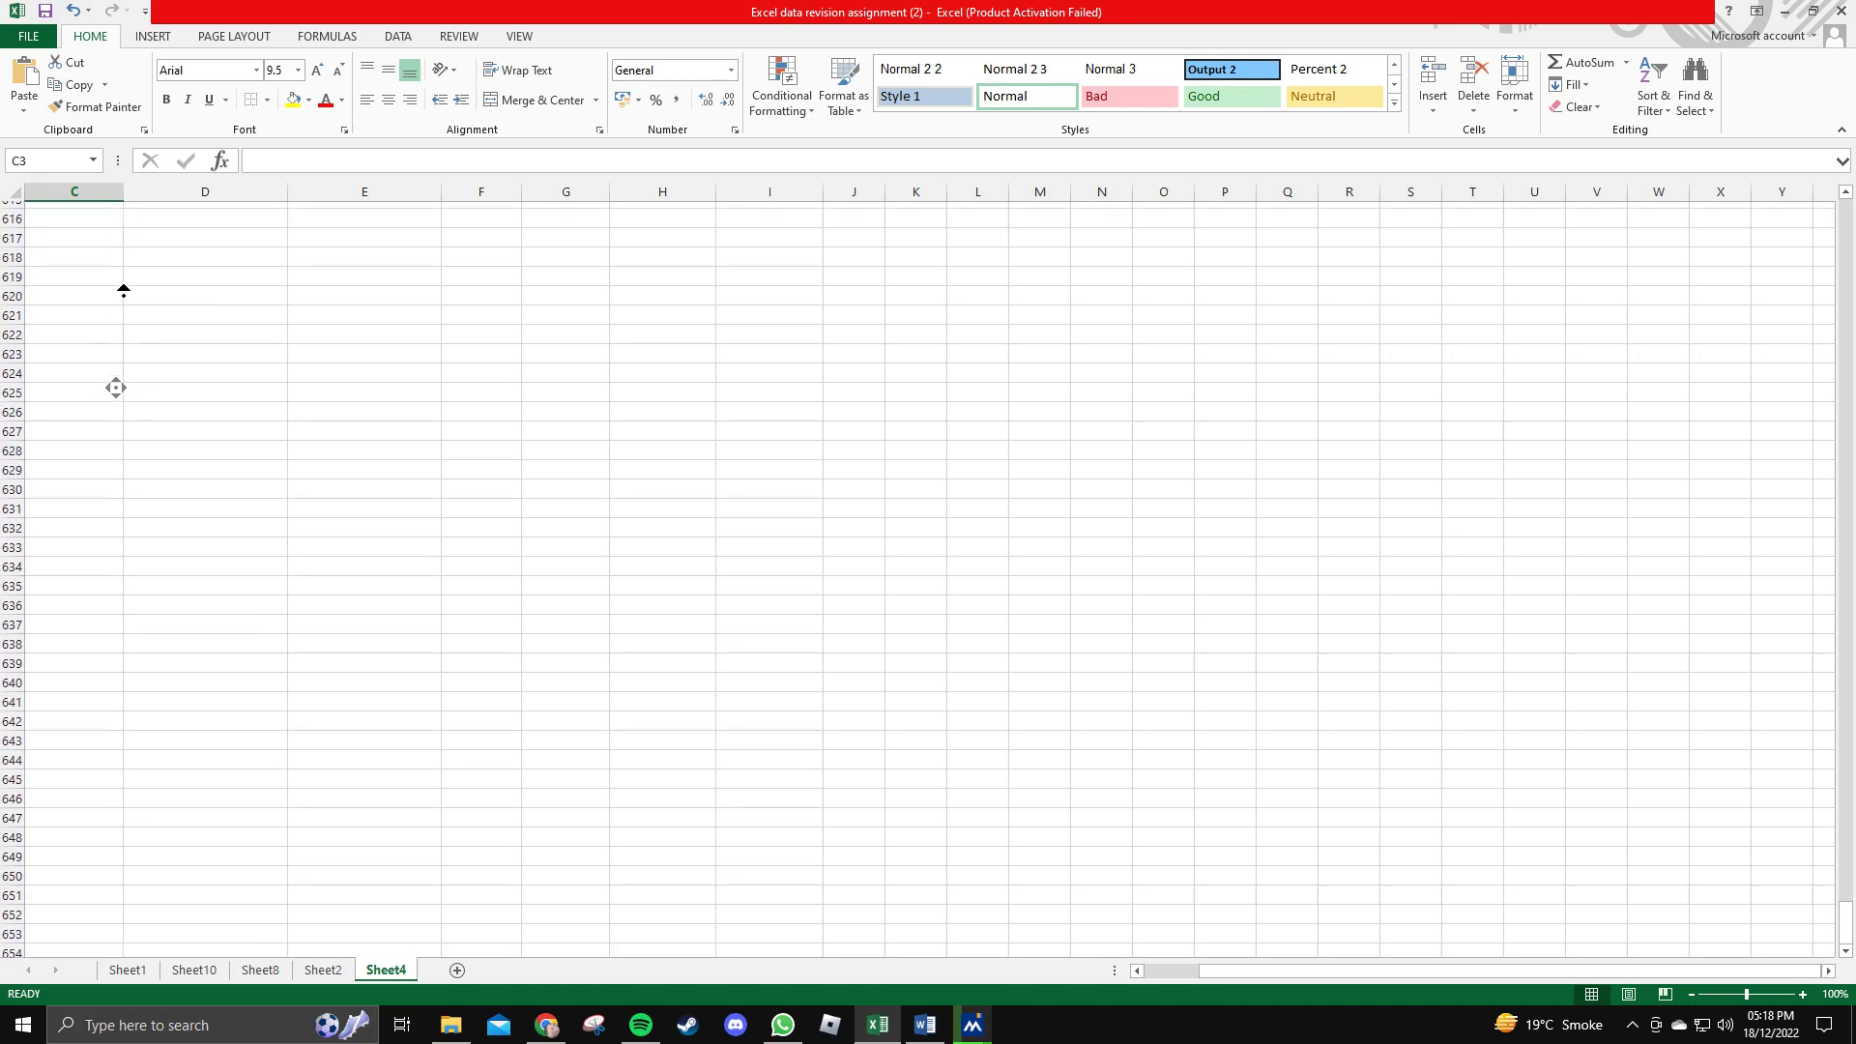
{"action": "scroll", "coordinate": [123, 152], "scroll_direction": "right", "scroll_amount": 1}
{"action": "scroll", "coordinate": [133, 563], "scroll_direction": "down", "scroll_amount": 20}
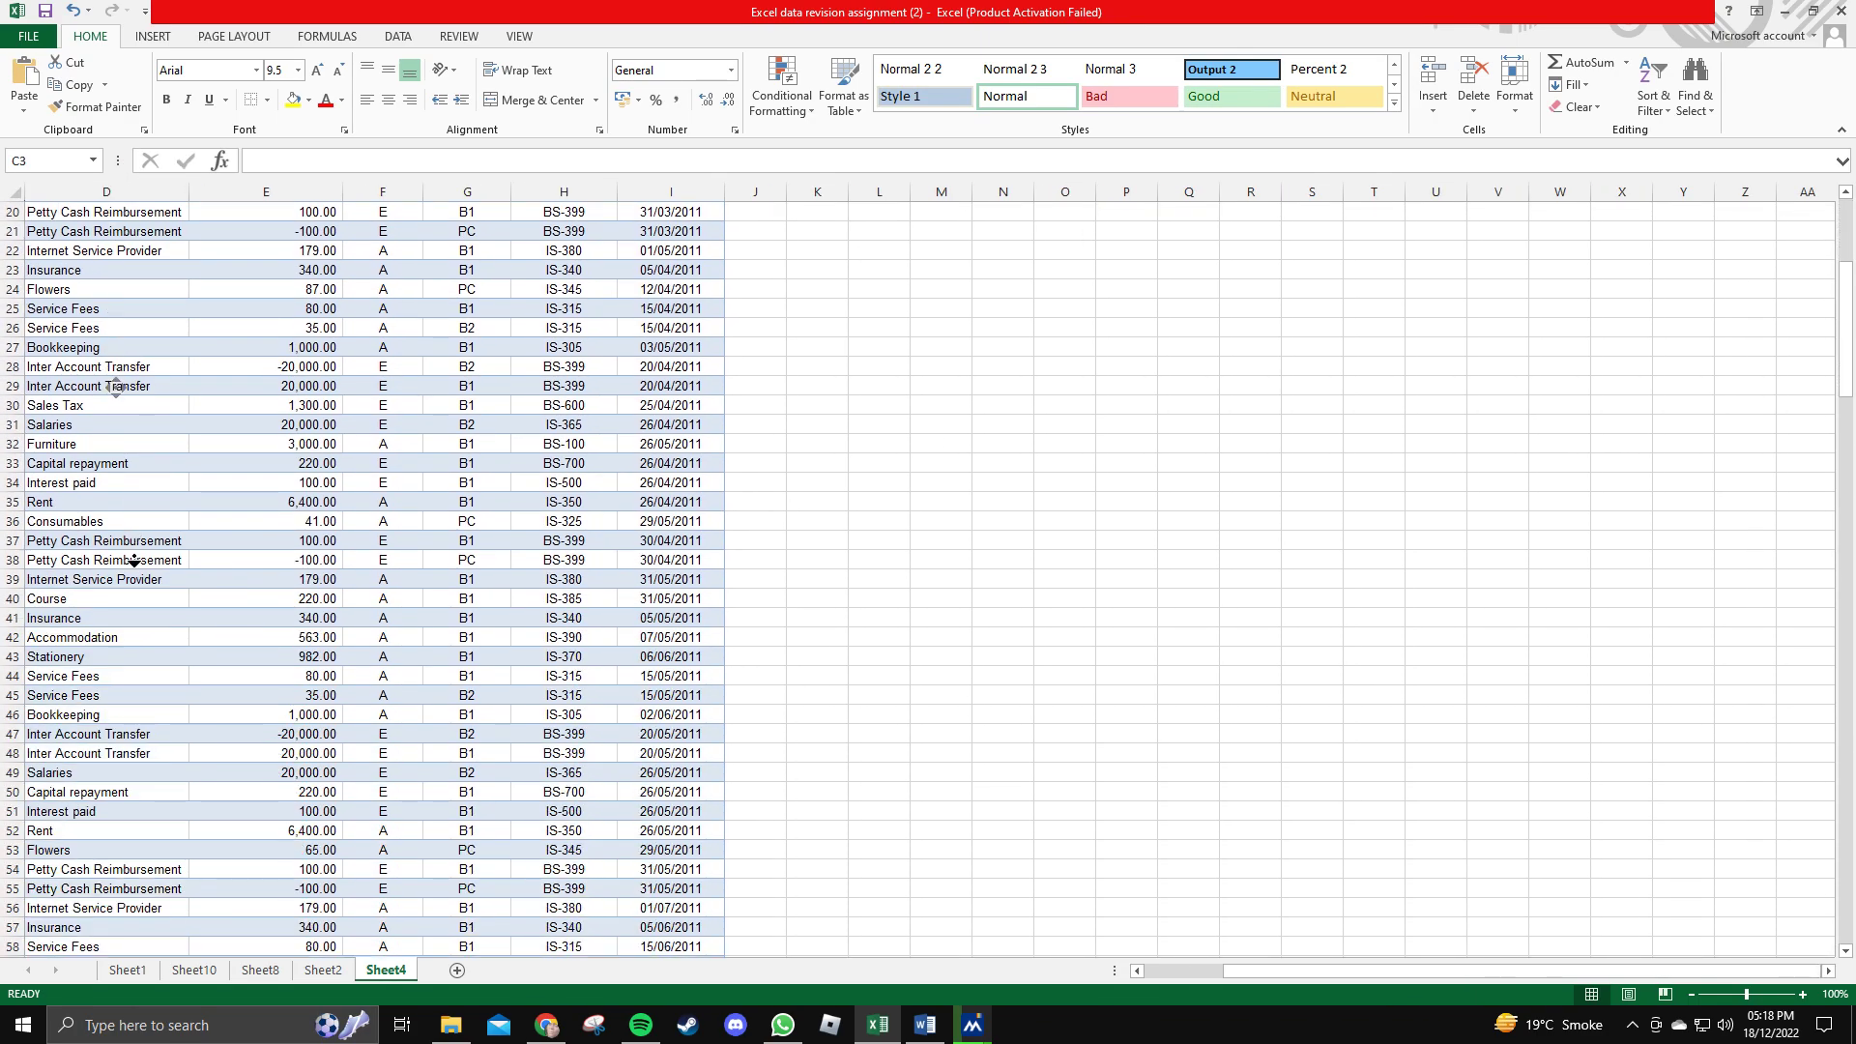
{"action": "scroll", "coordinate": [129, 112], "scroll_direction": "up", "scroll_amount": 20}
{"action": "scroll", "coordinate": [155, 495], "scroll_direction": "right", "scroll_amount": 1}
{"action": "scroll", "coordinate": [155, 496], "scroll_direction": "down", "scroll_amount": 18}
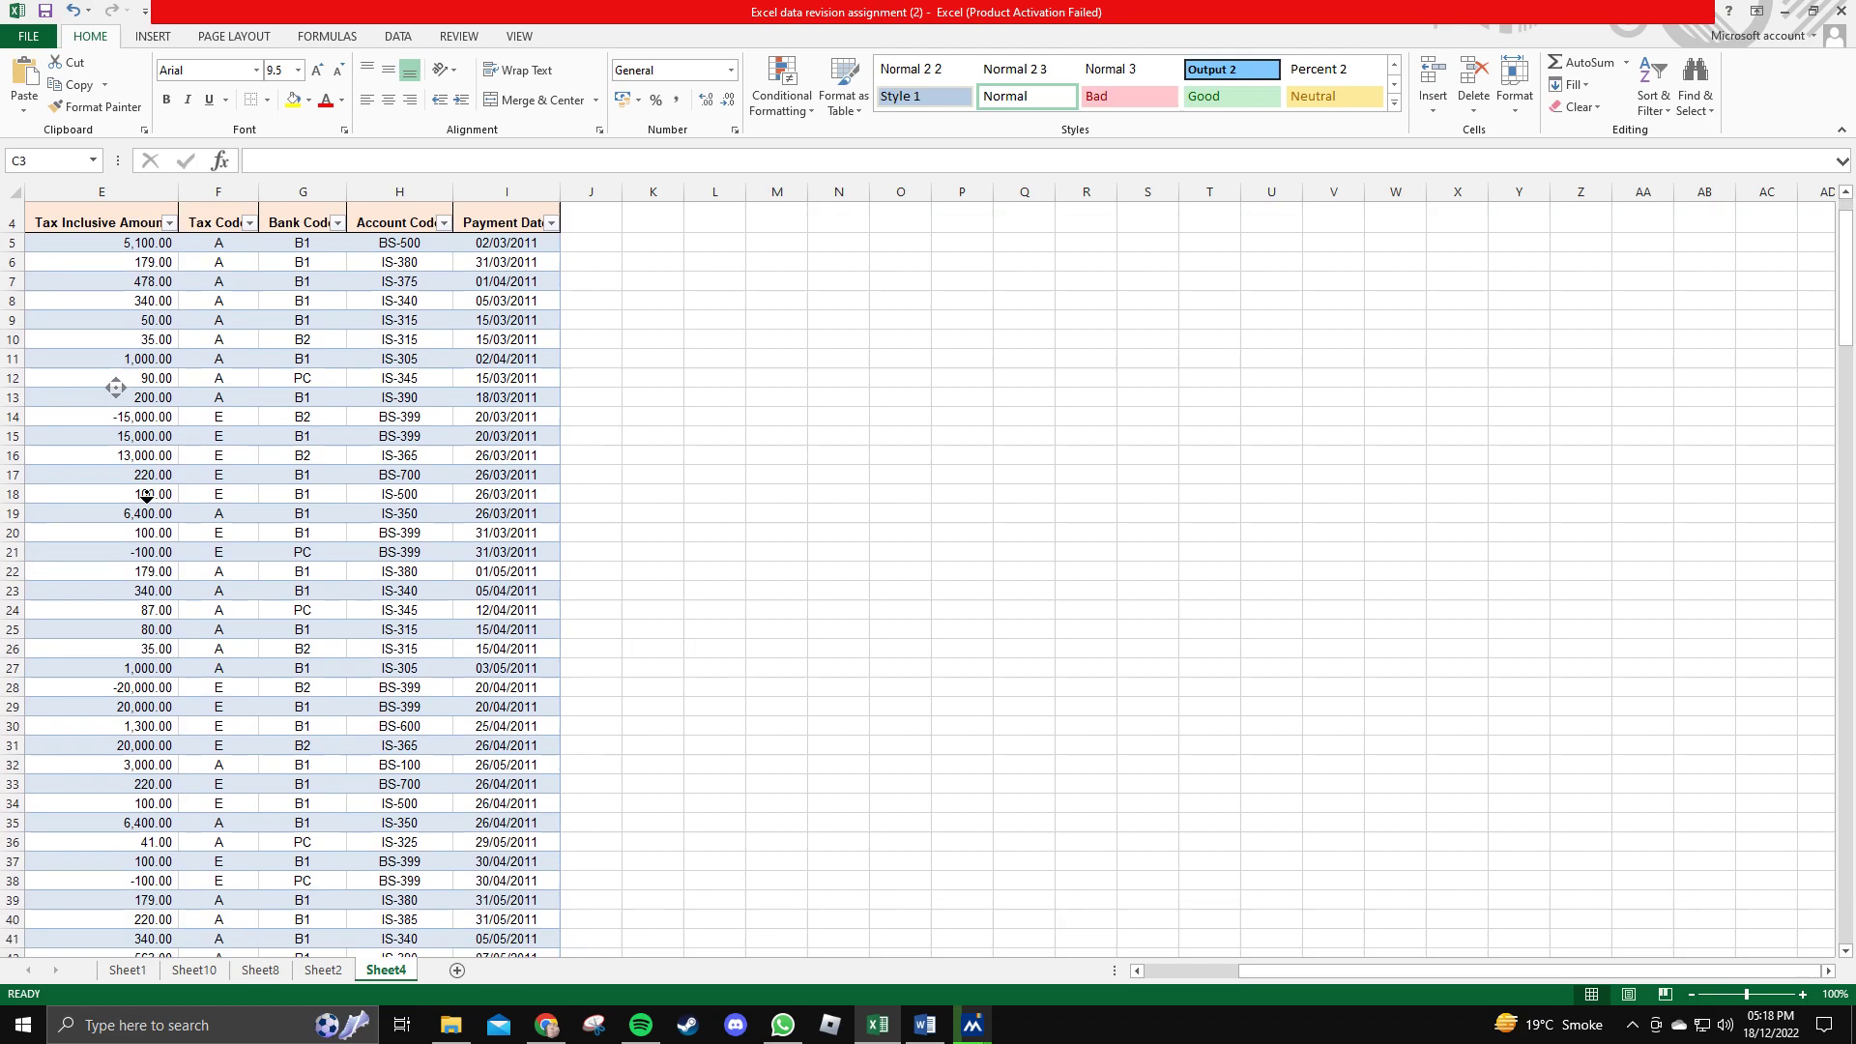
{"action": "scroll", "coordinate": [128, 568], "scroll_direction": "down", "scroll_amount": 20}
{"action": "scroll", "coordinate": [137, 277], "scroll_direction": "up", "scroll_amount": 14}
{"action": "scroll", "coordinate": [136, 277], "scroll_direction": "right", "scroll_amount": 1}
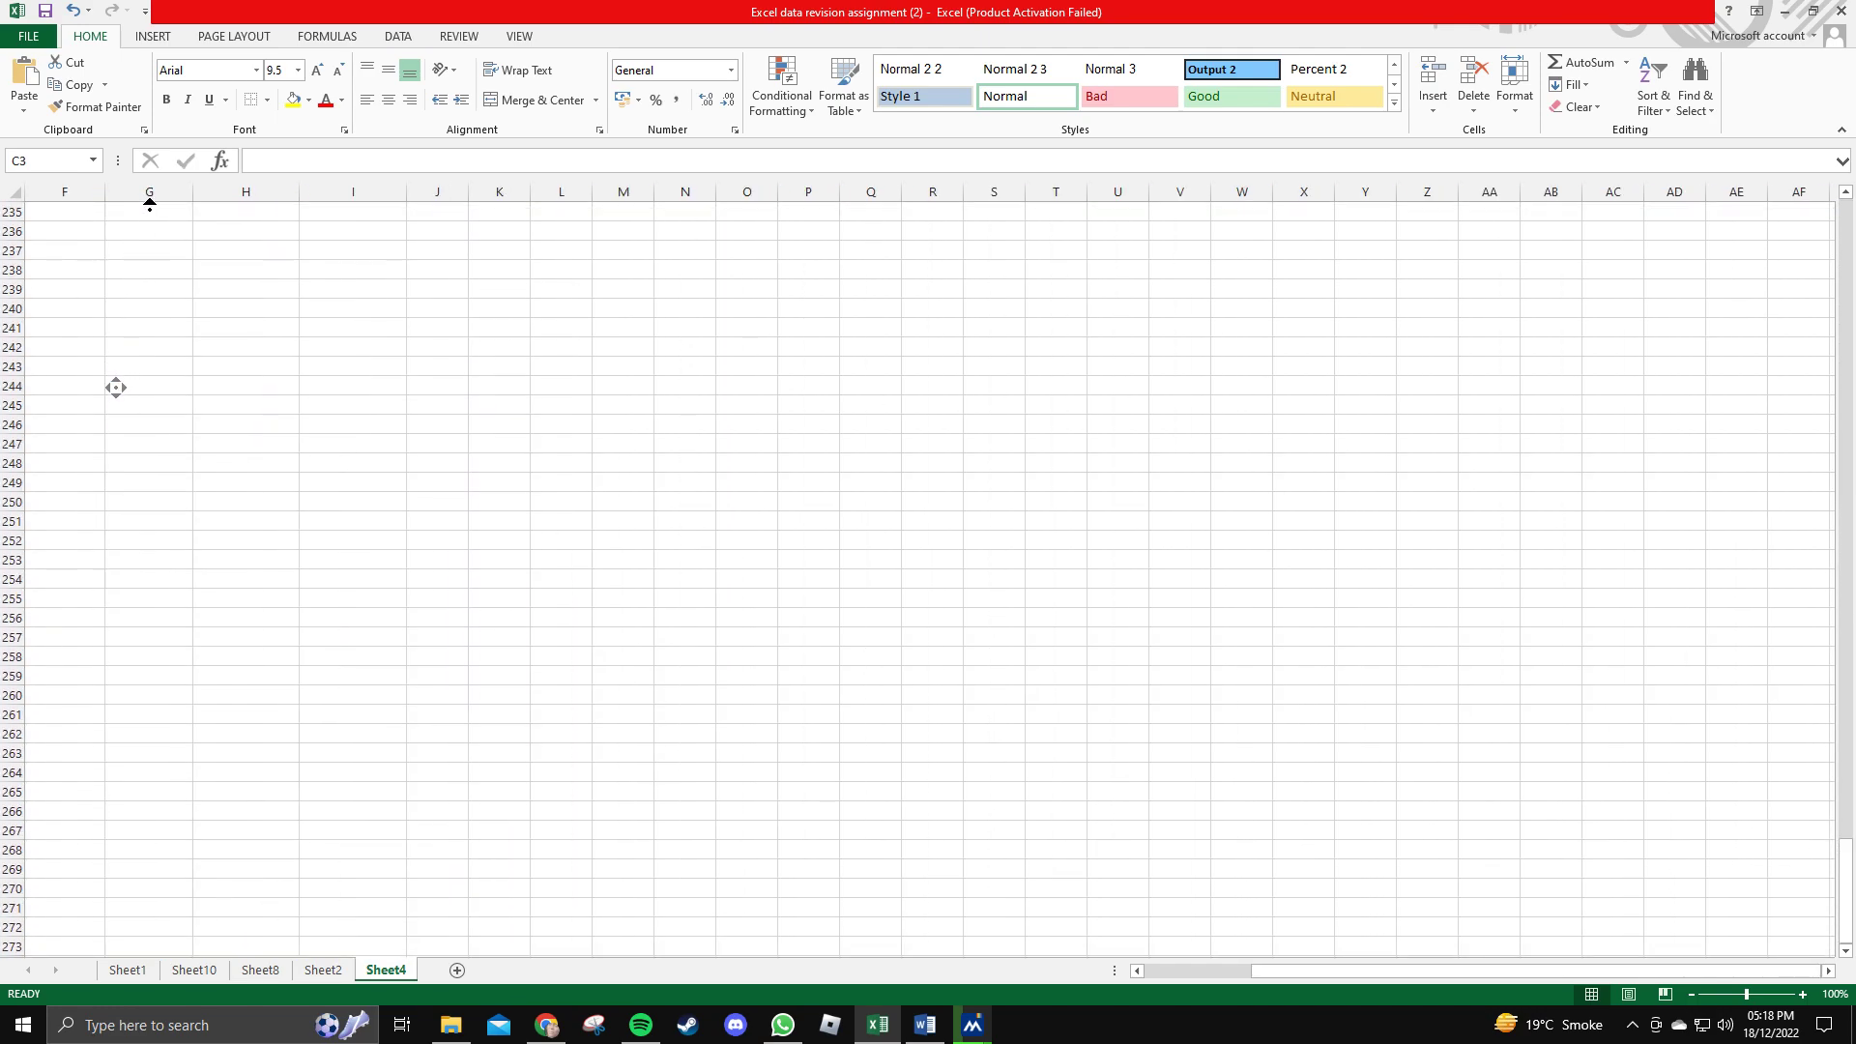
{"action": "scroll", "coordinate": [150, 203], "scroll_direction": "up", "scroll_amount": 20}
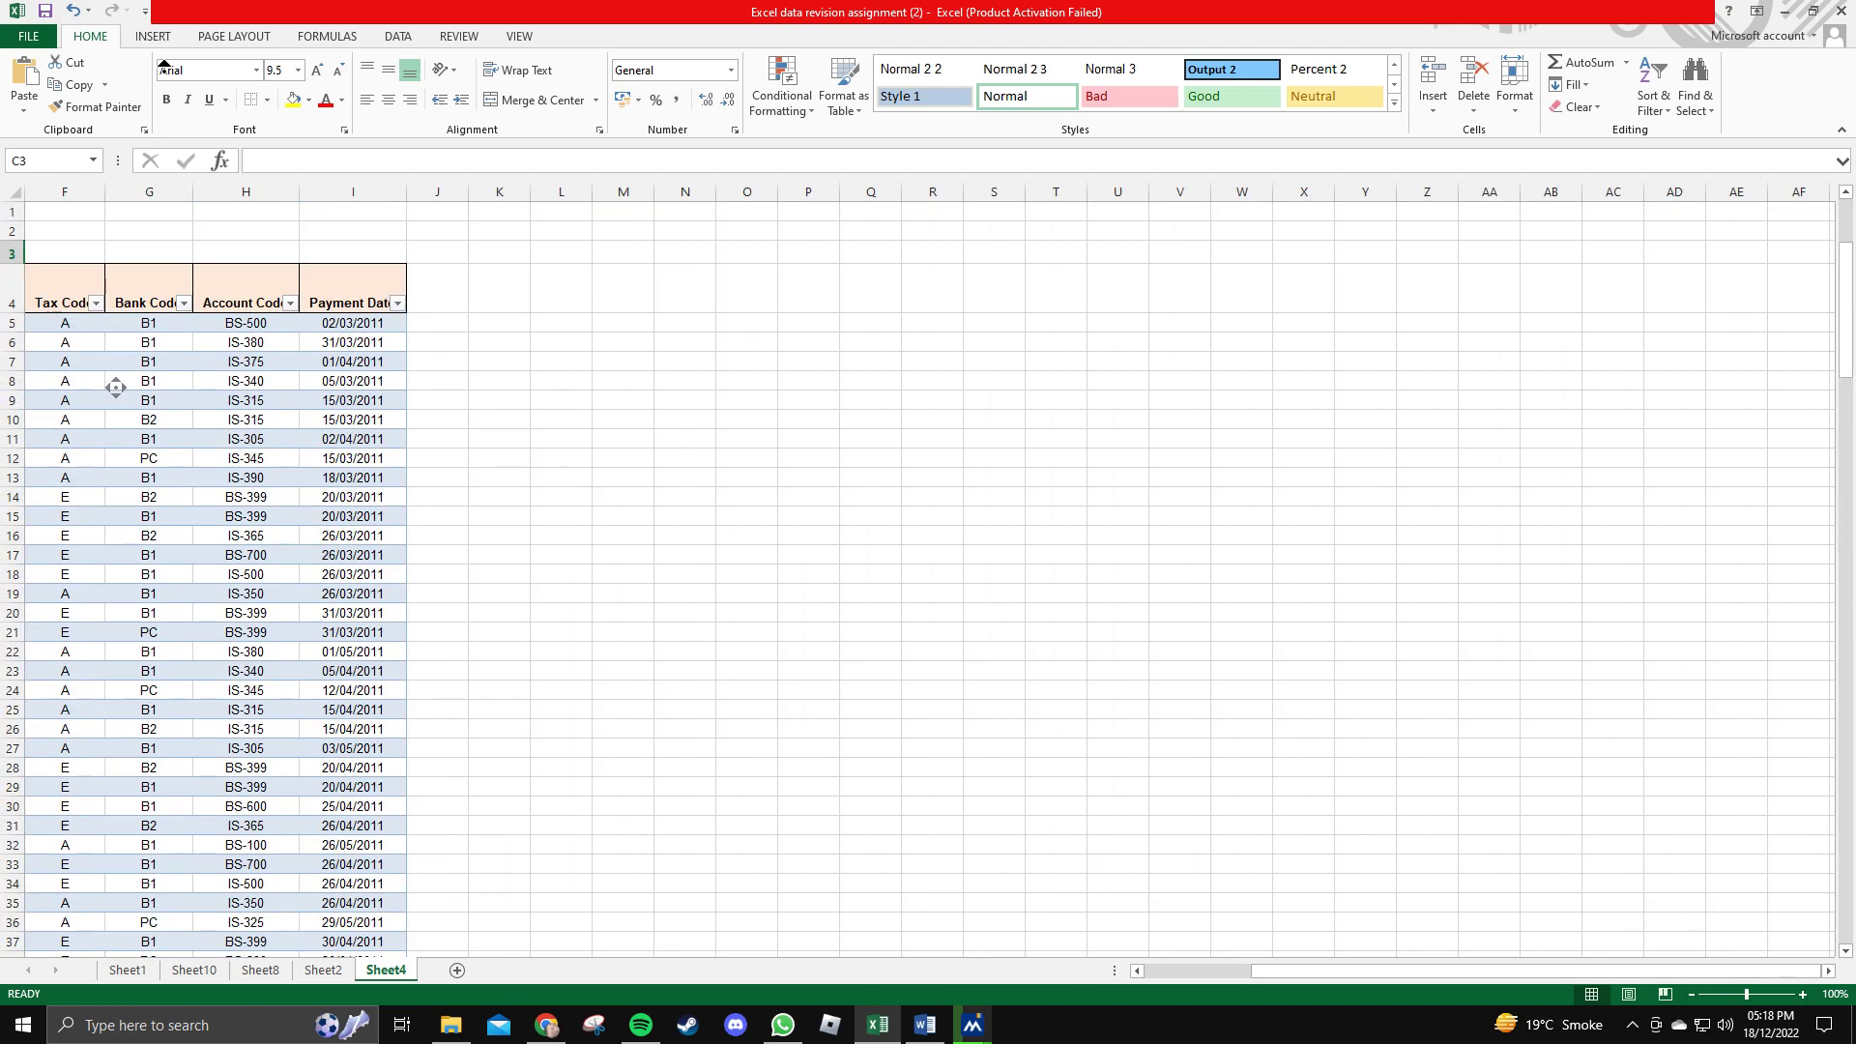
Auto-fit the widths of all columns on Sheet4 so that the table headings are fully readable.
{"action": "left_click", "coordinate": [15, 188]}
{"action": "double_click", "coordinate": [102, 189]}
{"action": "left_click_drag", "start_coordinate": [831, 425], "coordinate": [847, 439]}
{"action": "scroll", "coordinate": [257, 494], "scroll_direction": "down", "scroll_amount": 8}
{"action": "scroll", "coordinate": [257, 494], "scroll_direction": "up", "scroll_amount": 8}
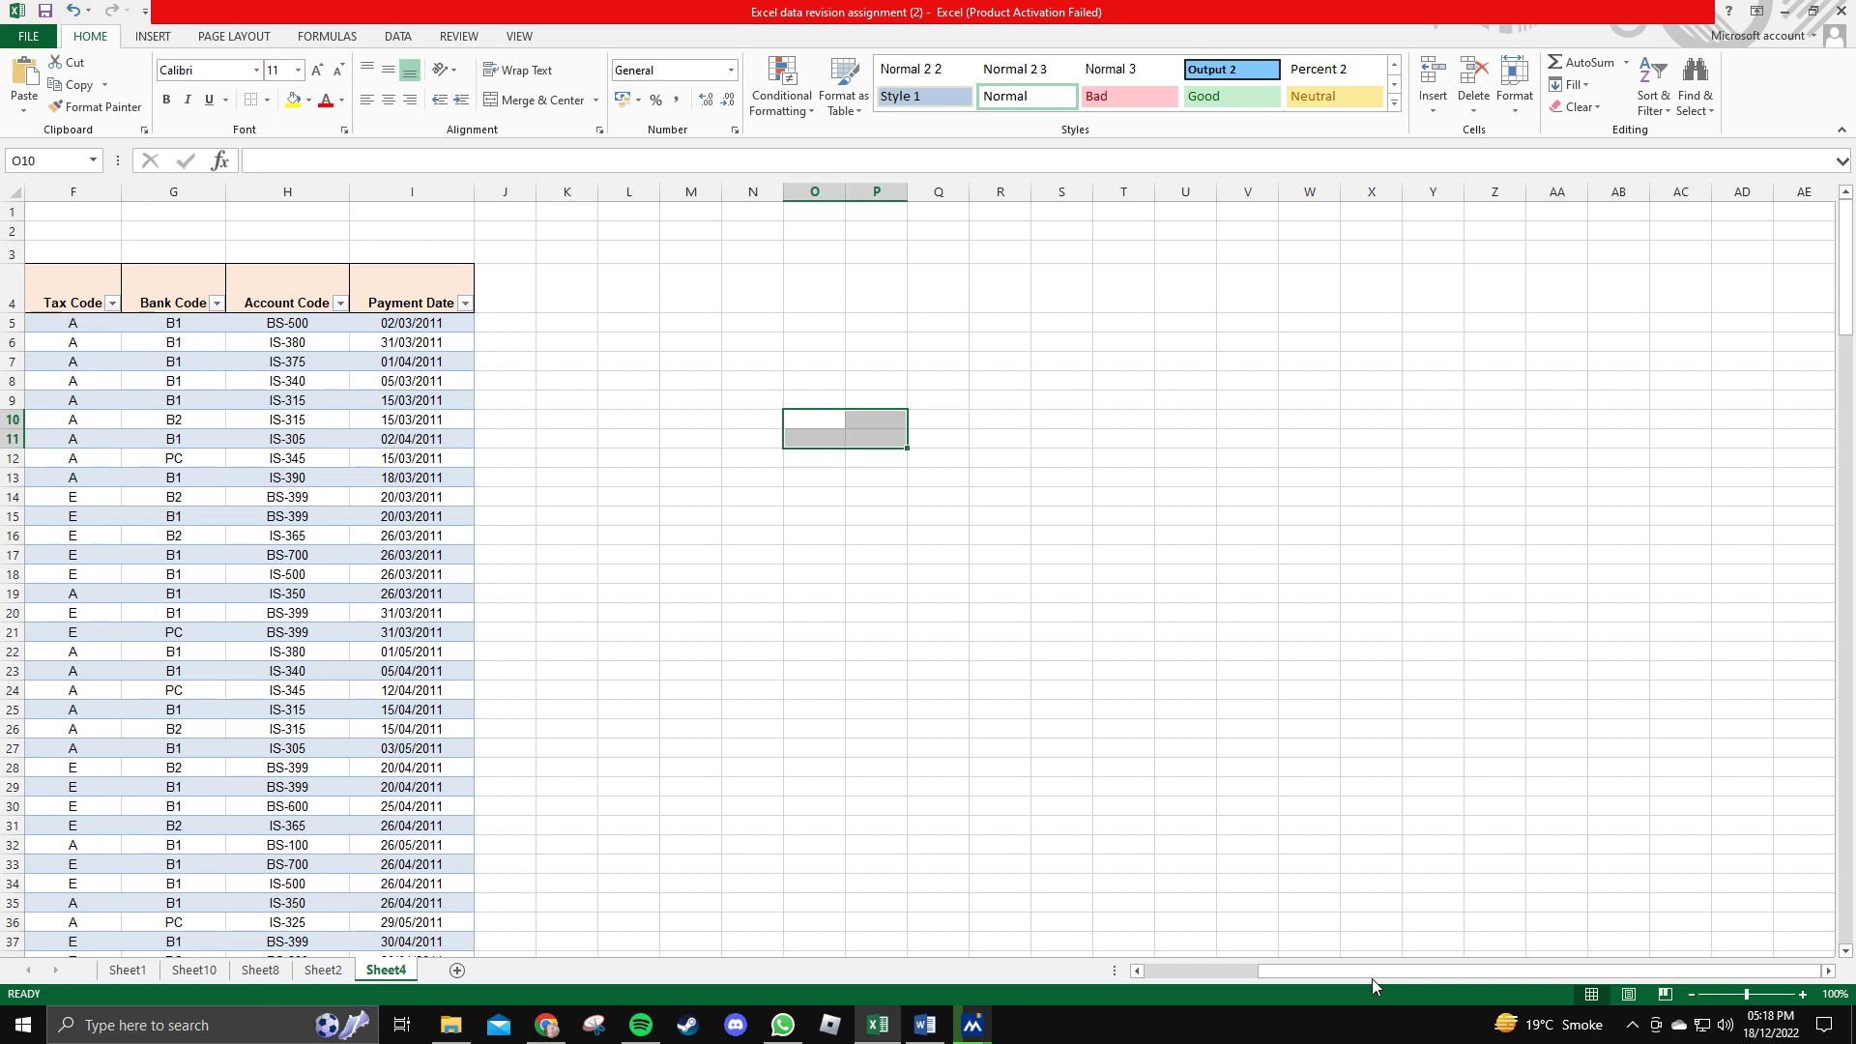
{"action": "scroll", "coordinate": [1372, 986], "scroll_direction": "left", "scroll_amount": 5}
Switch to the assignment document in Chrome and read task c on changing the table name.
{"action": "left_click", "coordinate": [546, 1025]}
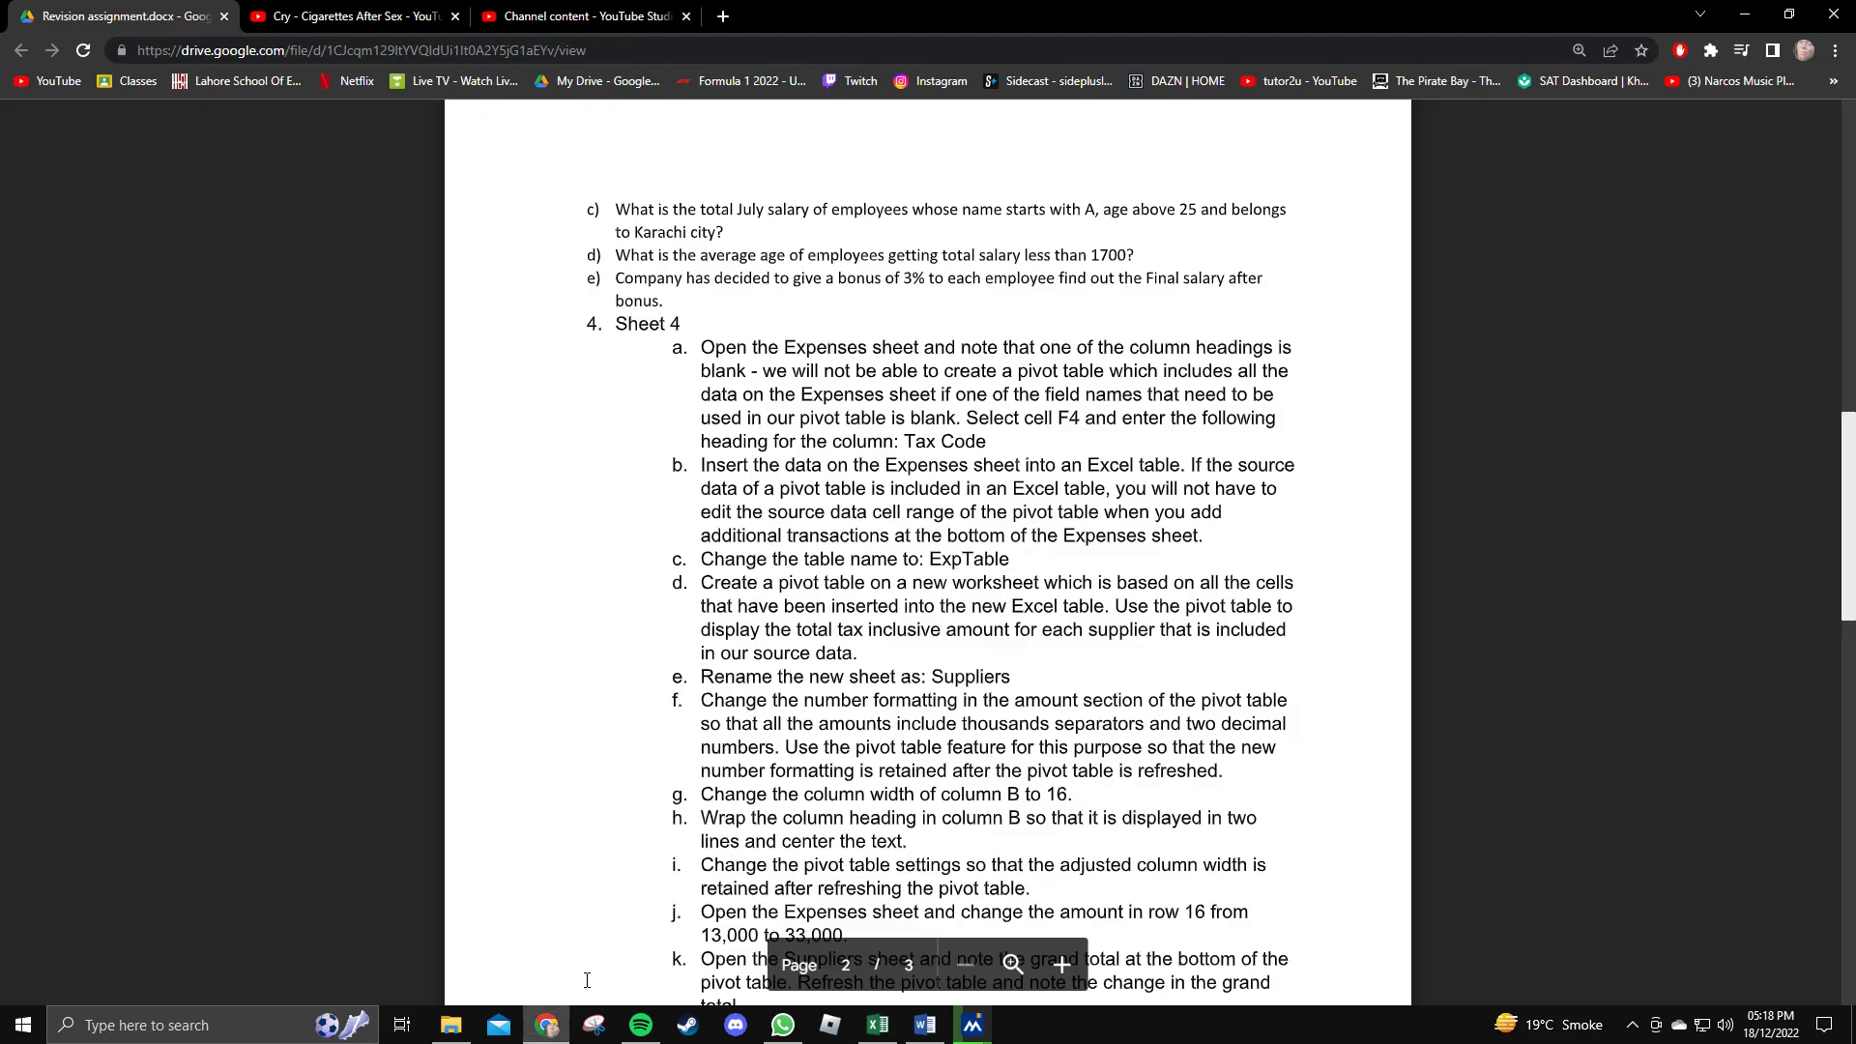
{"action": "scroll", "coordinate": [747, 643], "scroll_direction": "down", "scroll_amount": 2}
{"action": "scroll", "coordinate": [747, 642], "scroll_direction": "up", "scroll_amount": 3}
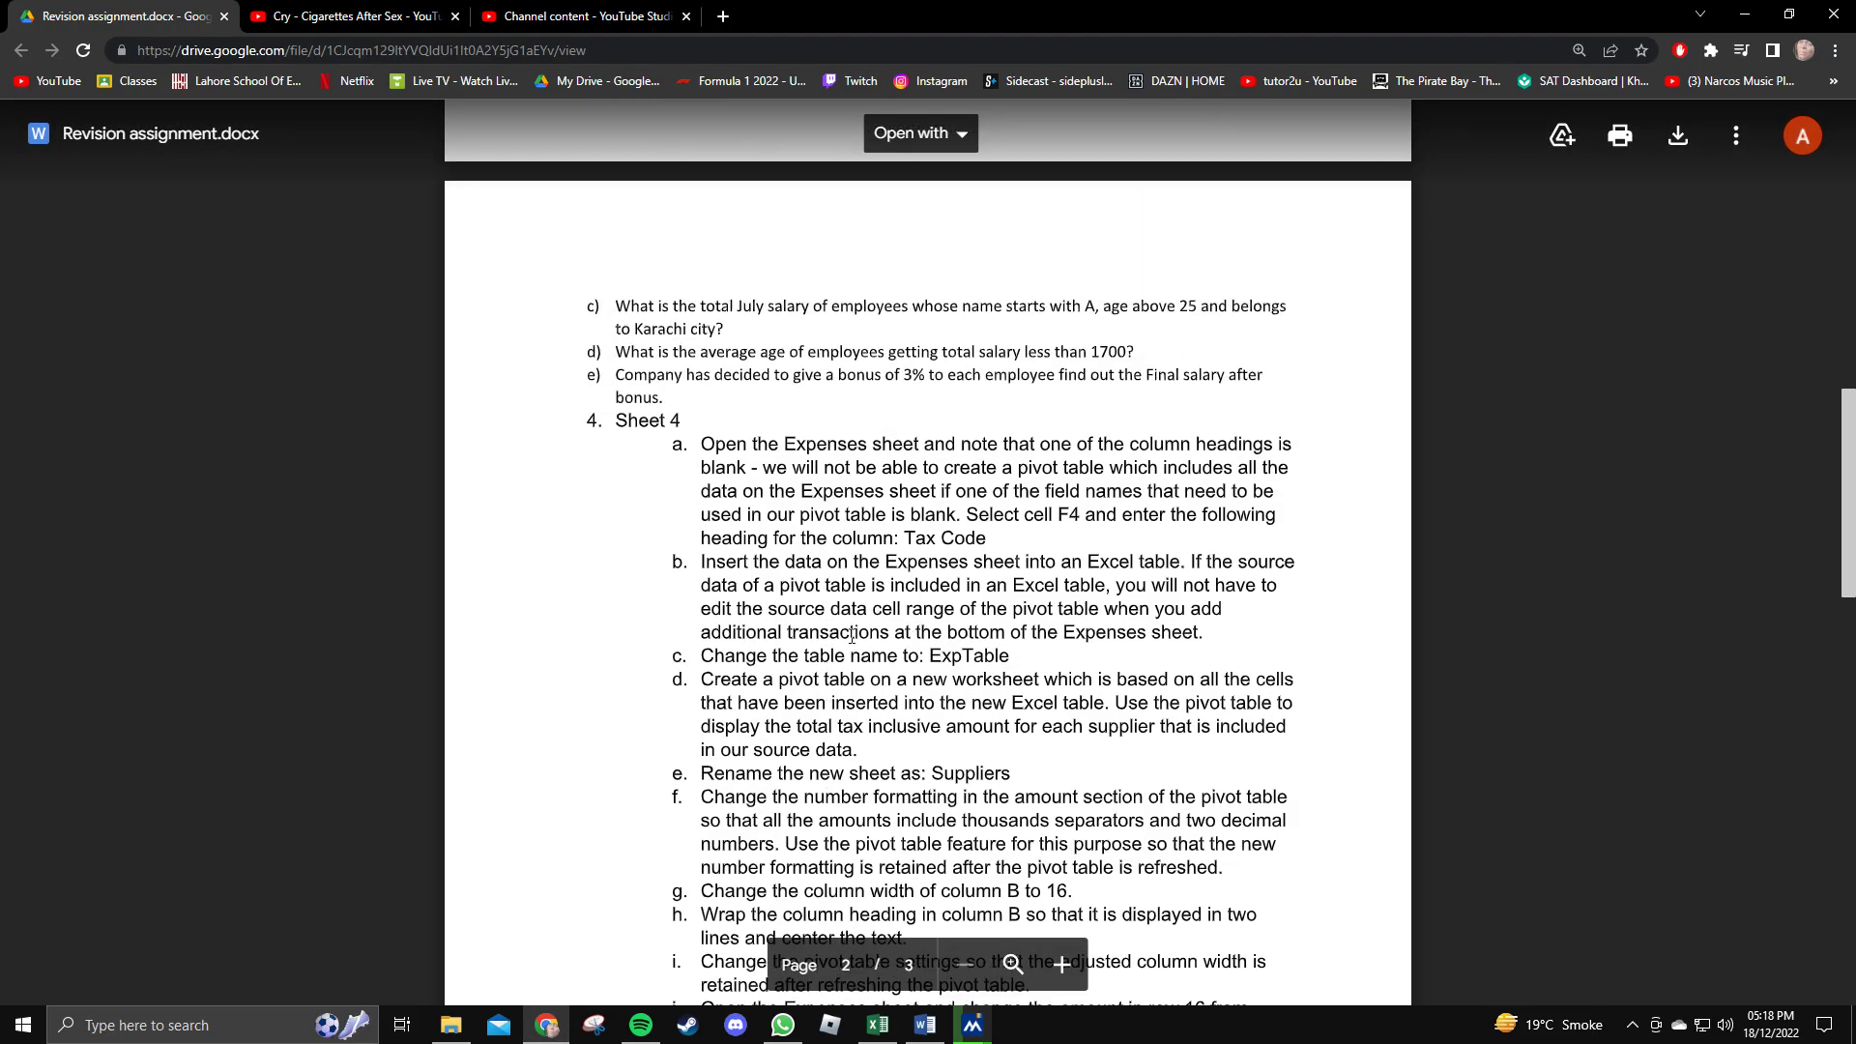
{"action": "triple_click", "coordinate": [721, 658]}
{"action": "left_click", "coordinate": [721, 658]}
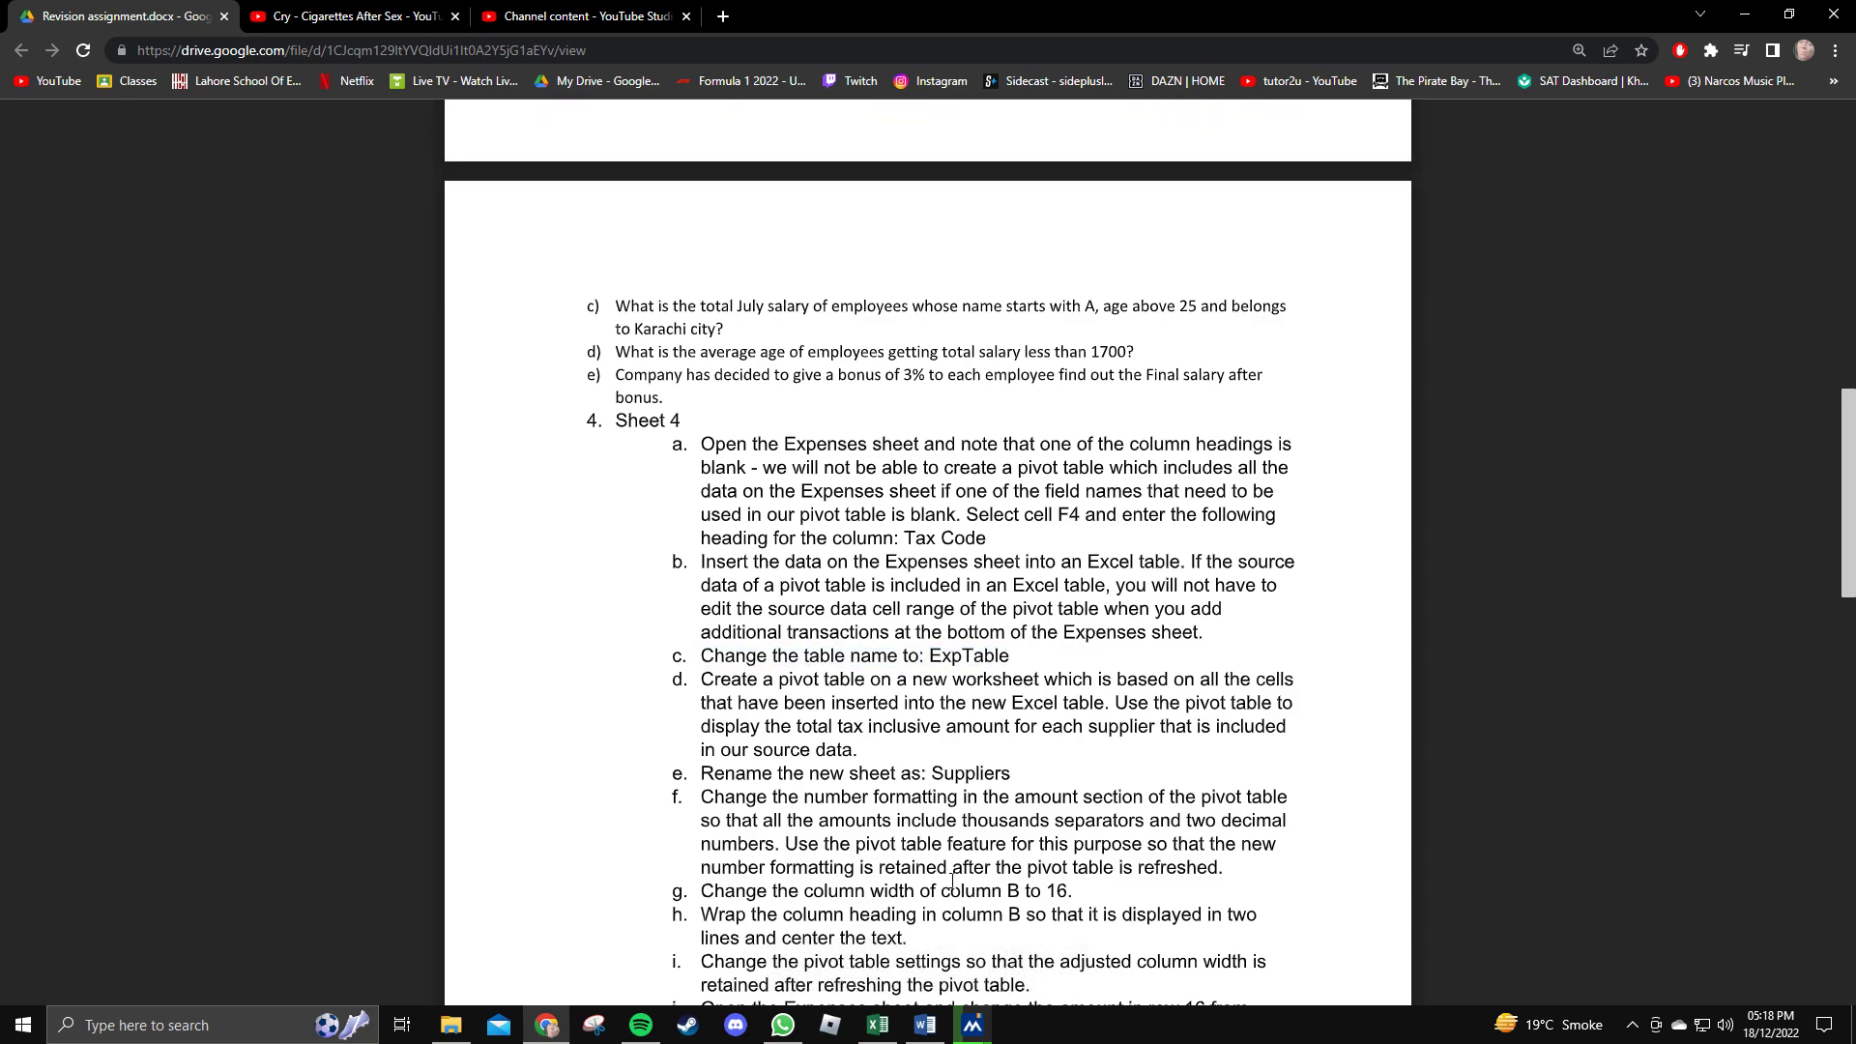
{"action": "mouse_move", "coordinate": [941, 1036]}
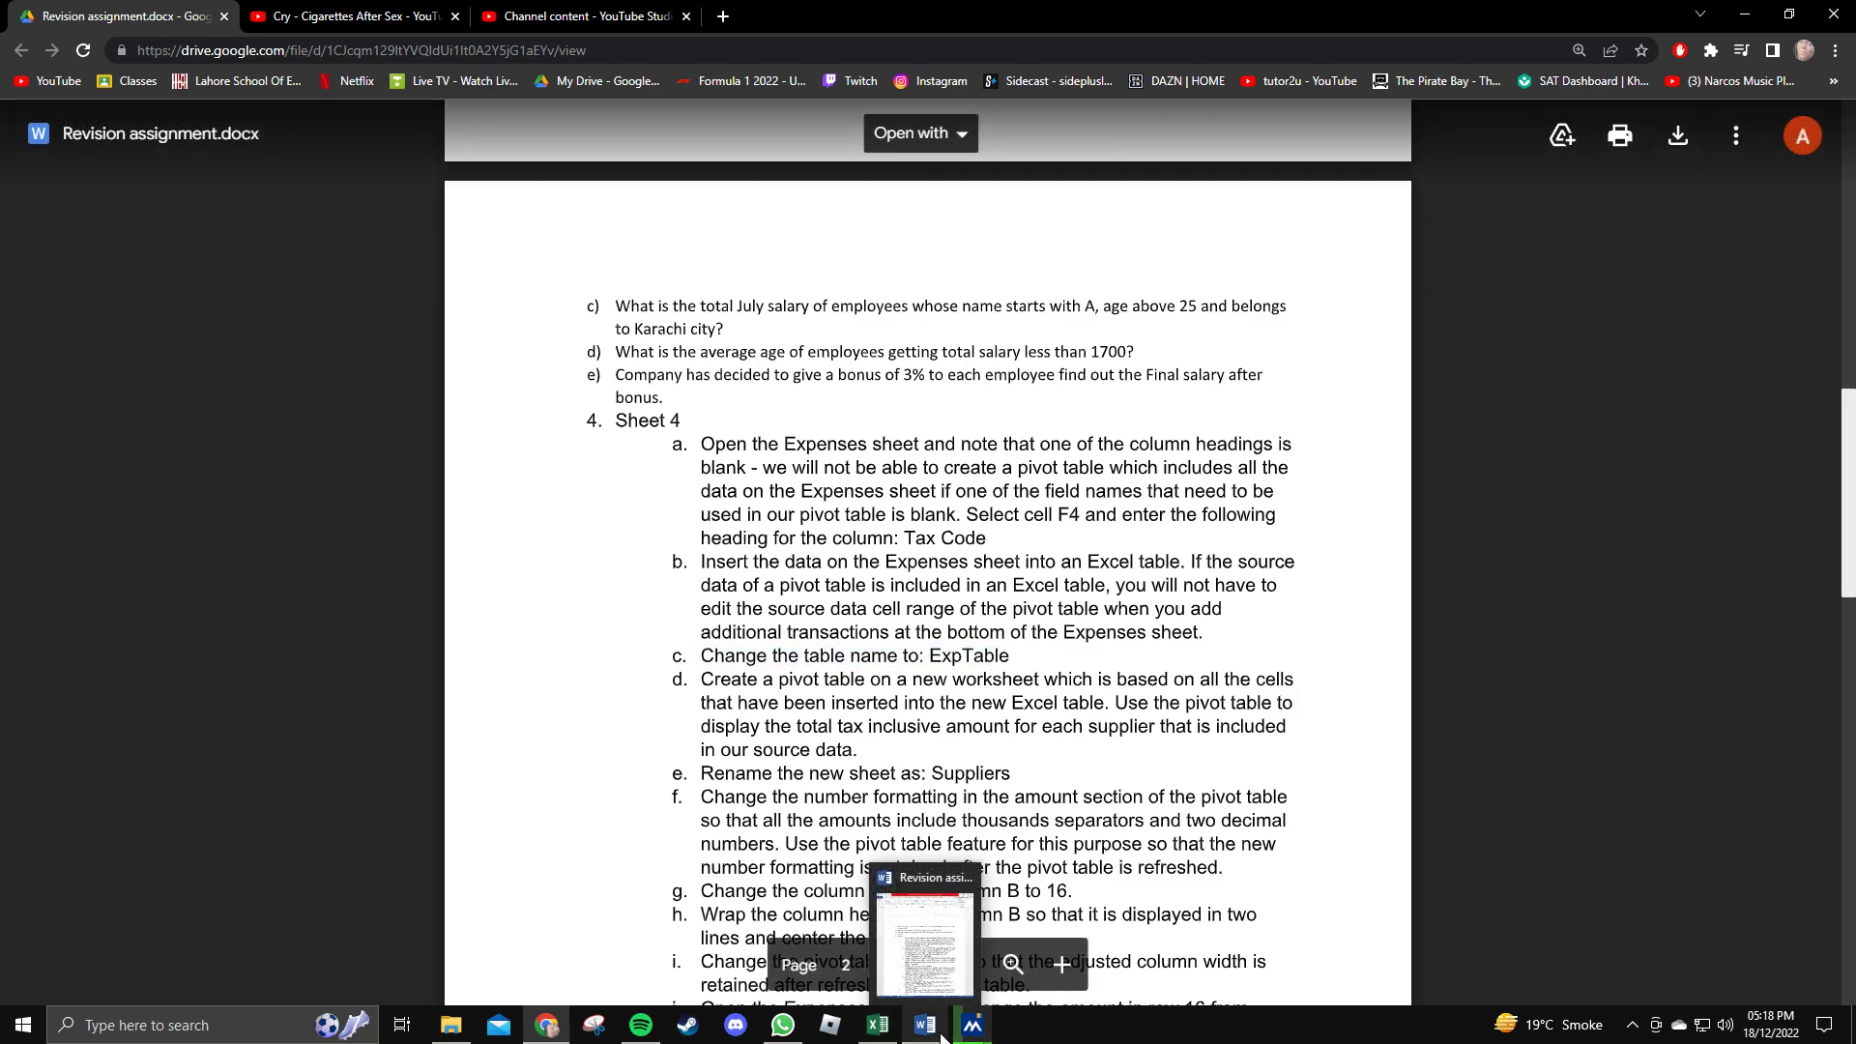
Return to the workbook and rename the expenses table on Sheet4 as ExpTable.
{"action": "left_click", "coordinate": [878, 1024]}
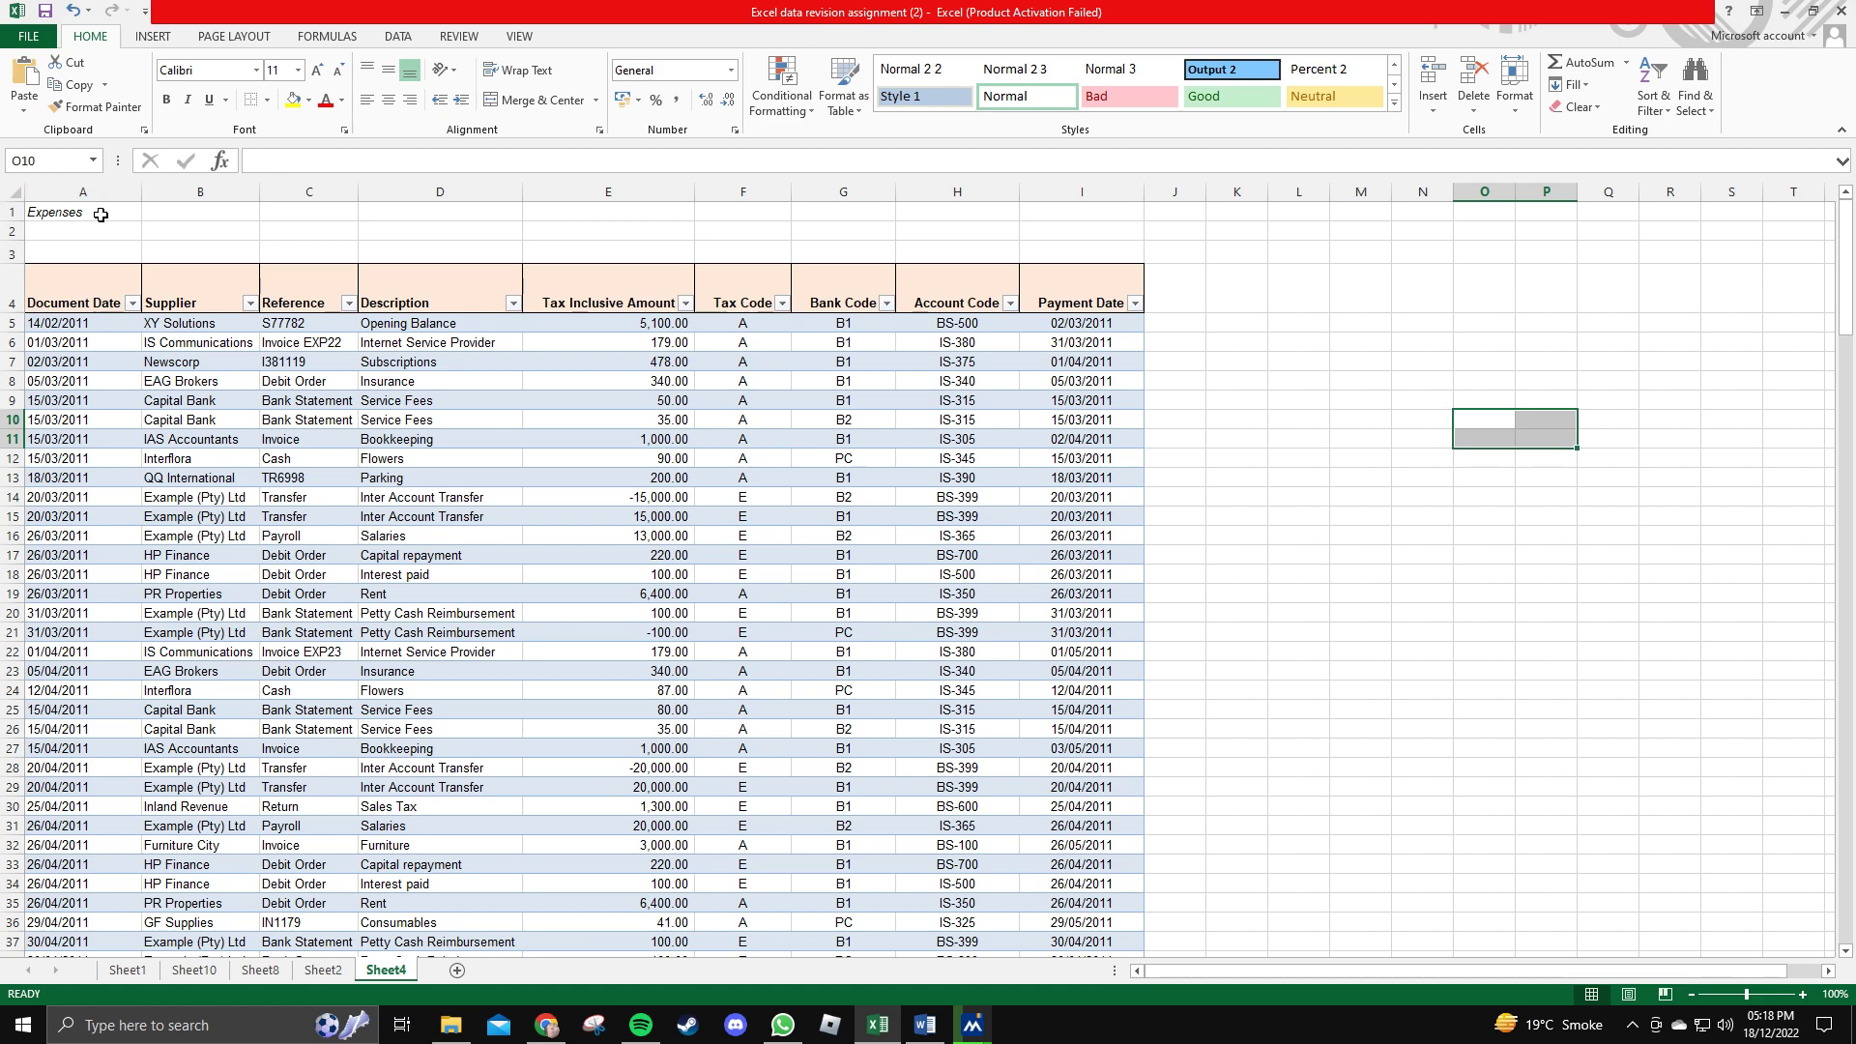
{"action": "left_click", "coordinate": [97, 266]}
{"action": "left_click", "coordinate": [165, 426]}
{"action": "left_click", "coordinate": [379, 326]}
{"action": "left_click", "coordinate": [61, 385]}
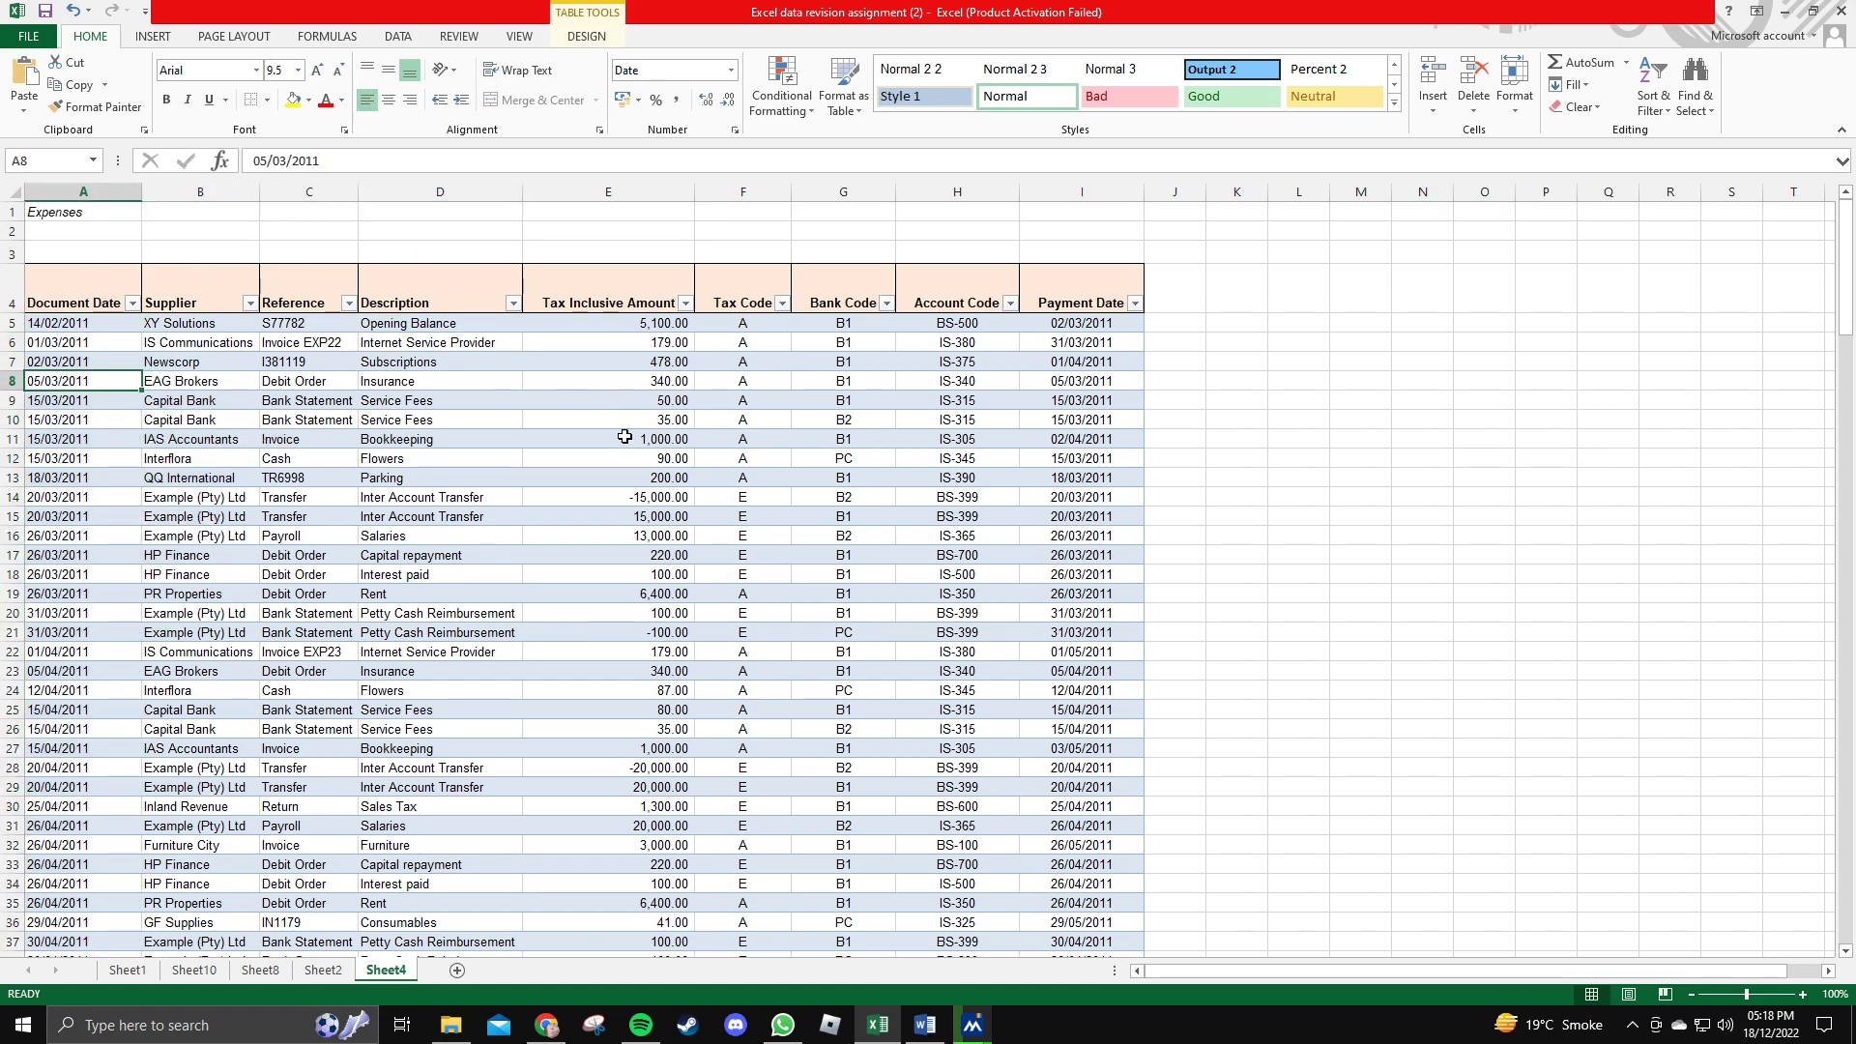
{"action": "left_click", "coordinate": [587, 37]}
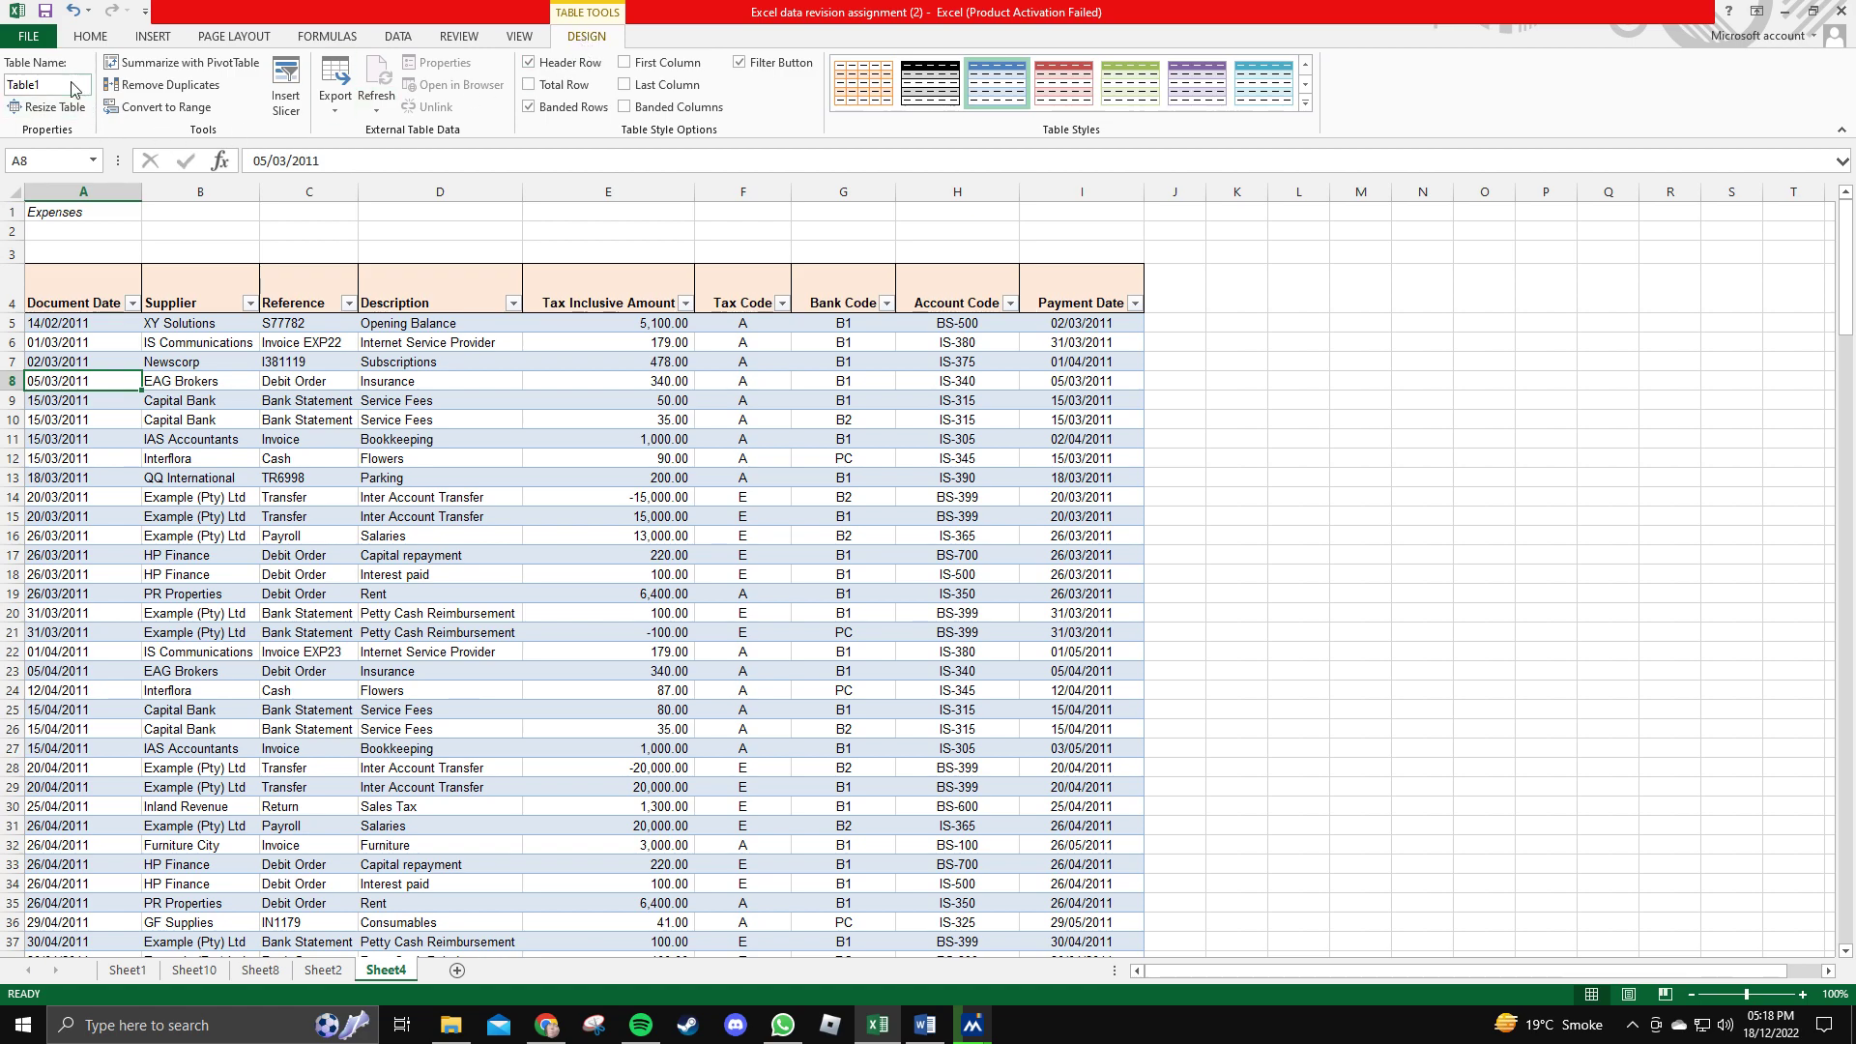
{"action": "left_click", "coordinate": [3, 87]}
{"action": "type", "text": "Exp"}
{"action": "left_click", "coordinate": [1139, 363]}
{"action": "left_click", "coordinate": [1215, 386]}
{"action": "left_click", "coordinate": [85, 380]}
{"action": "left_click", "coordinate": [1574, 667]}
Separate the assignment document into its own browser window and arrange it side by side with the workbook.
{"action": "key", "text": "alt+Tab"}
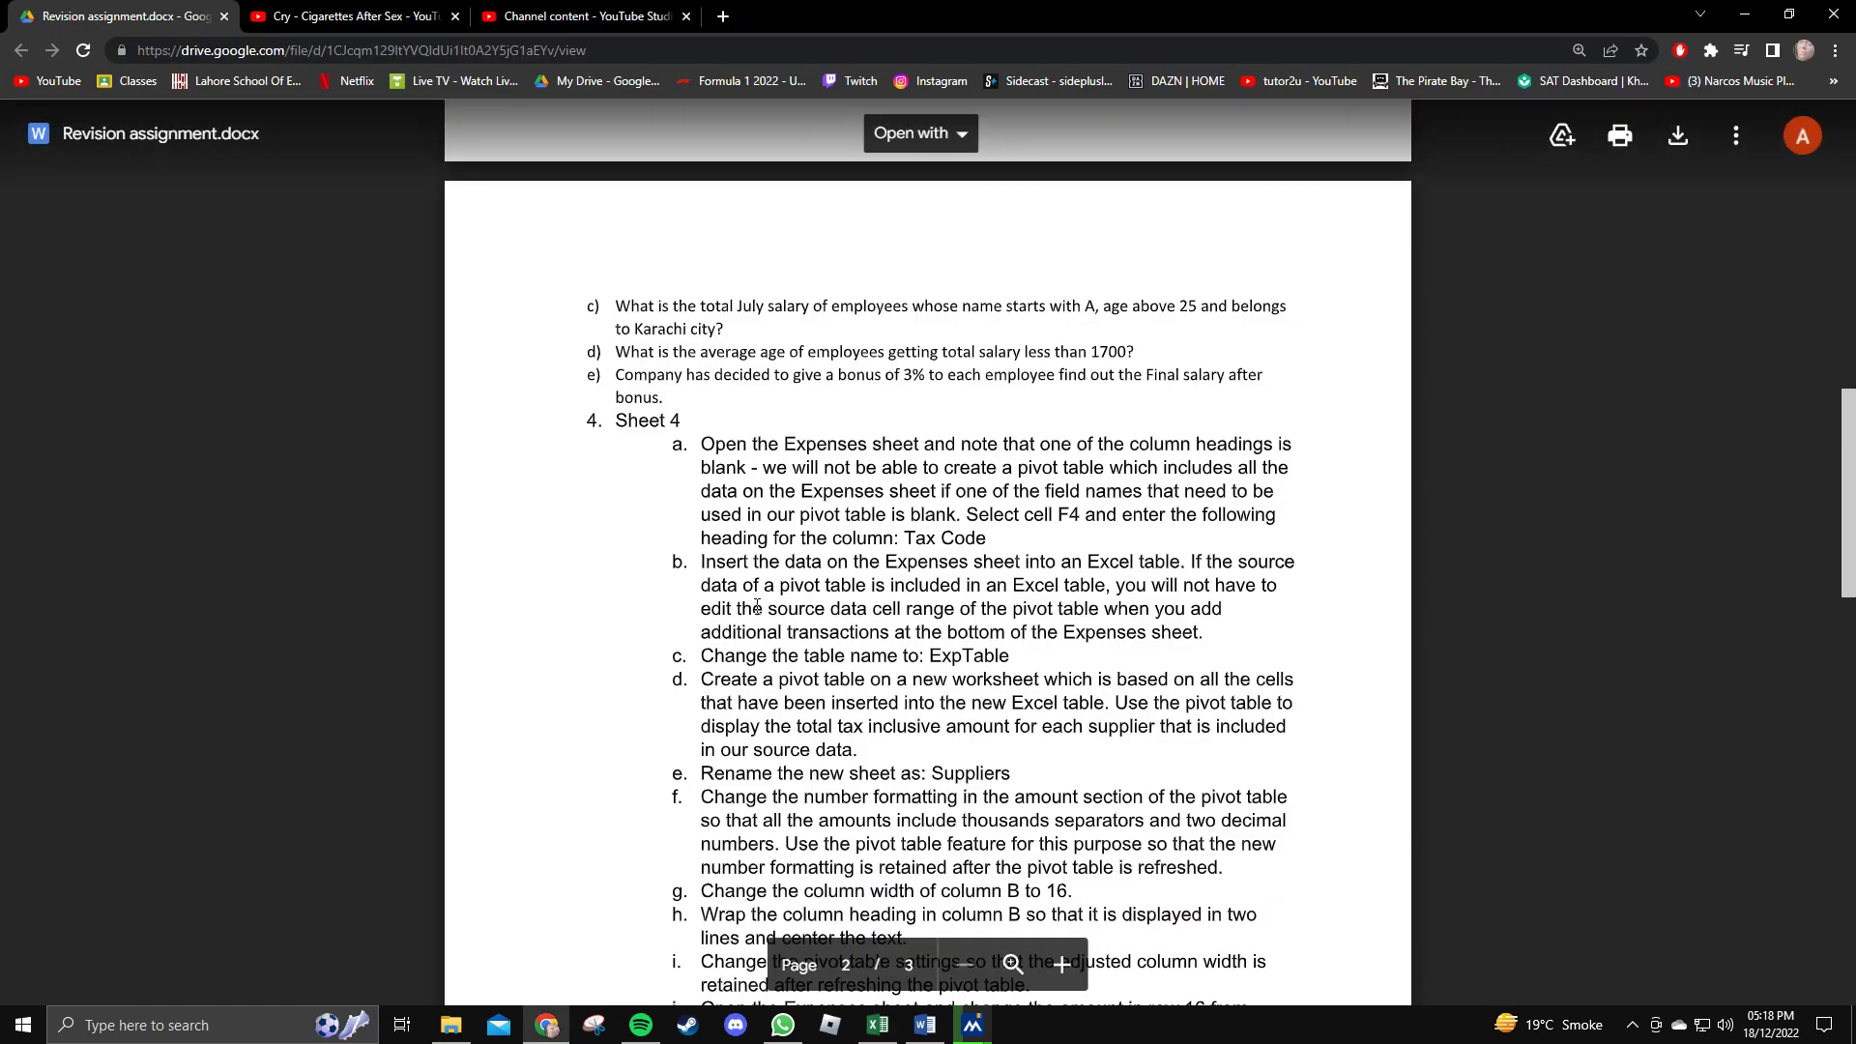
{"action": "left_click_drag", "start_coordinate": [24, 8], "coordinate": [1006, 299]}
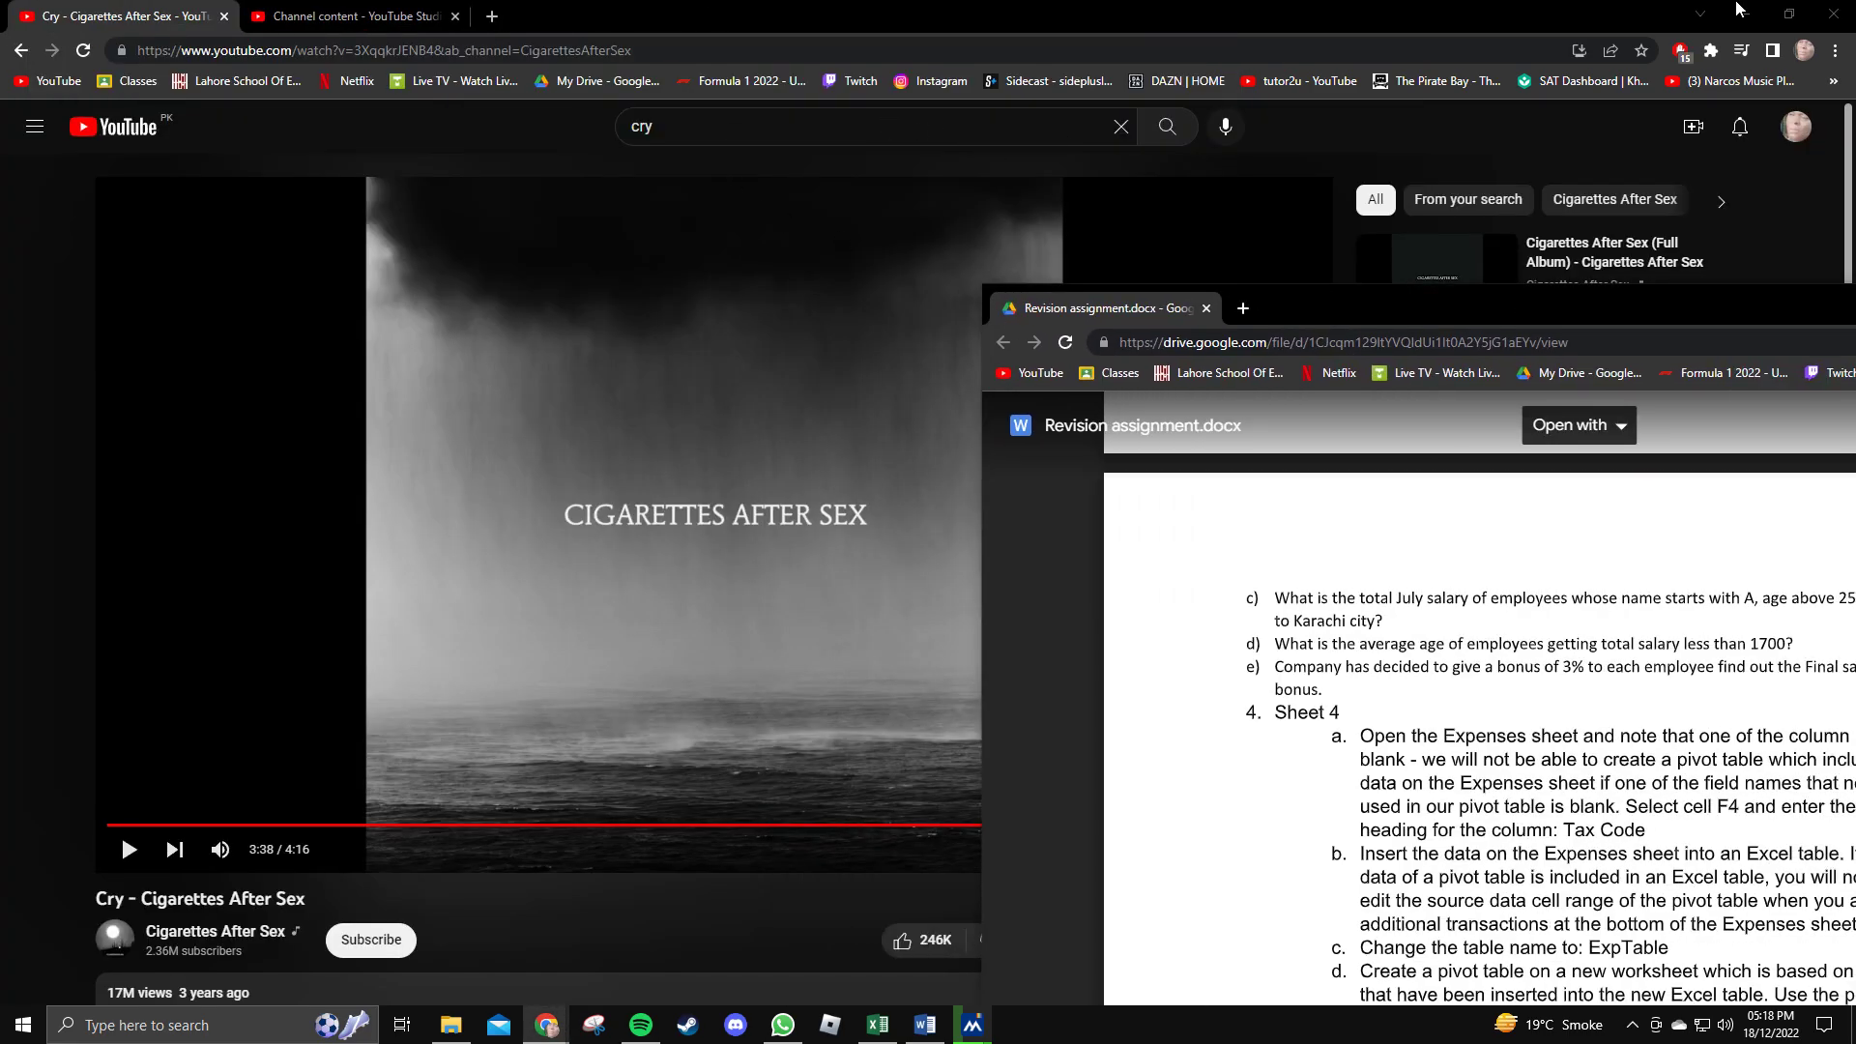
{"action": "left_click", "coordinate": [1833, 12]}
{"action": "left_click_drag", "start_coordinate": [1332, 10], "coordinate": [1854, 270]}
{"action": "left_click", "coordinate": [445, 270]}
Read task d in the assignment on creating a pivot table in a new worksheet from the Excel table.
{"action": "scroll", "coordinate": [311, 443], "scroll_direction": "down", "scroll_amount": 5}
{"action": "scroll", "coordinate": [541, 484], "scroll_direction": "up", "scroll_amount": 6}
{"action": "left_click", "coordinate": [1287, 377]}
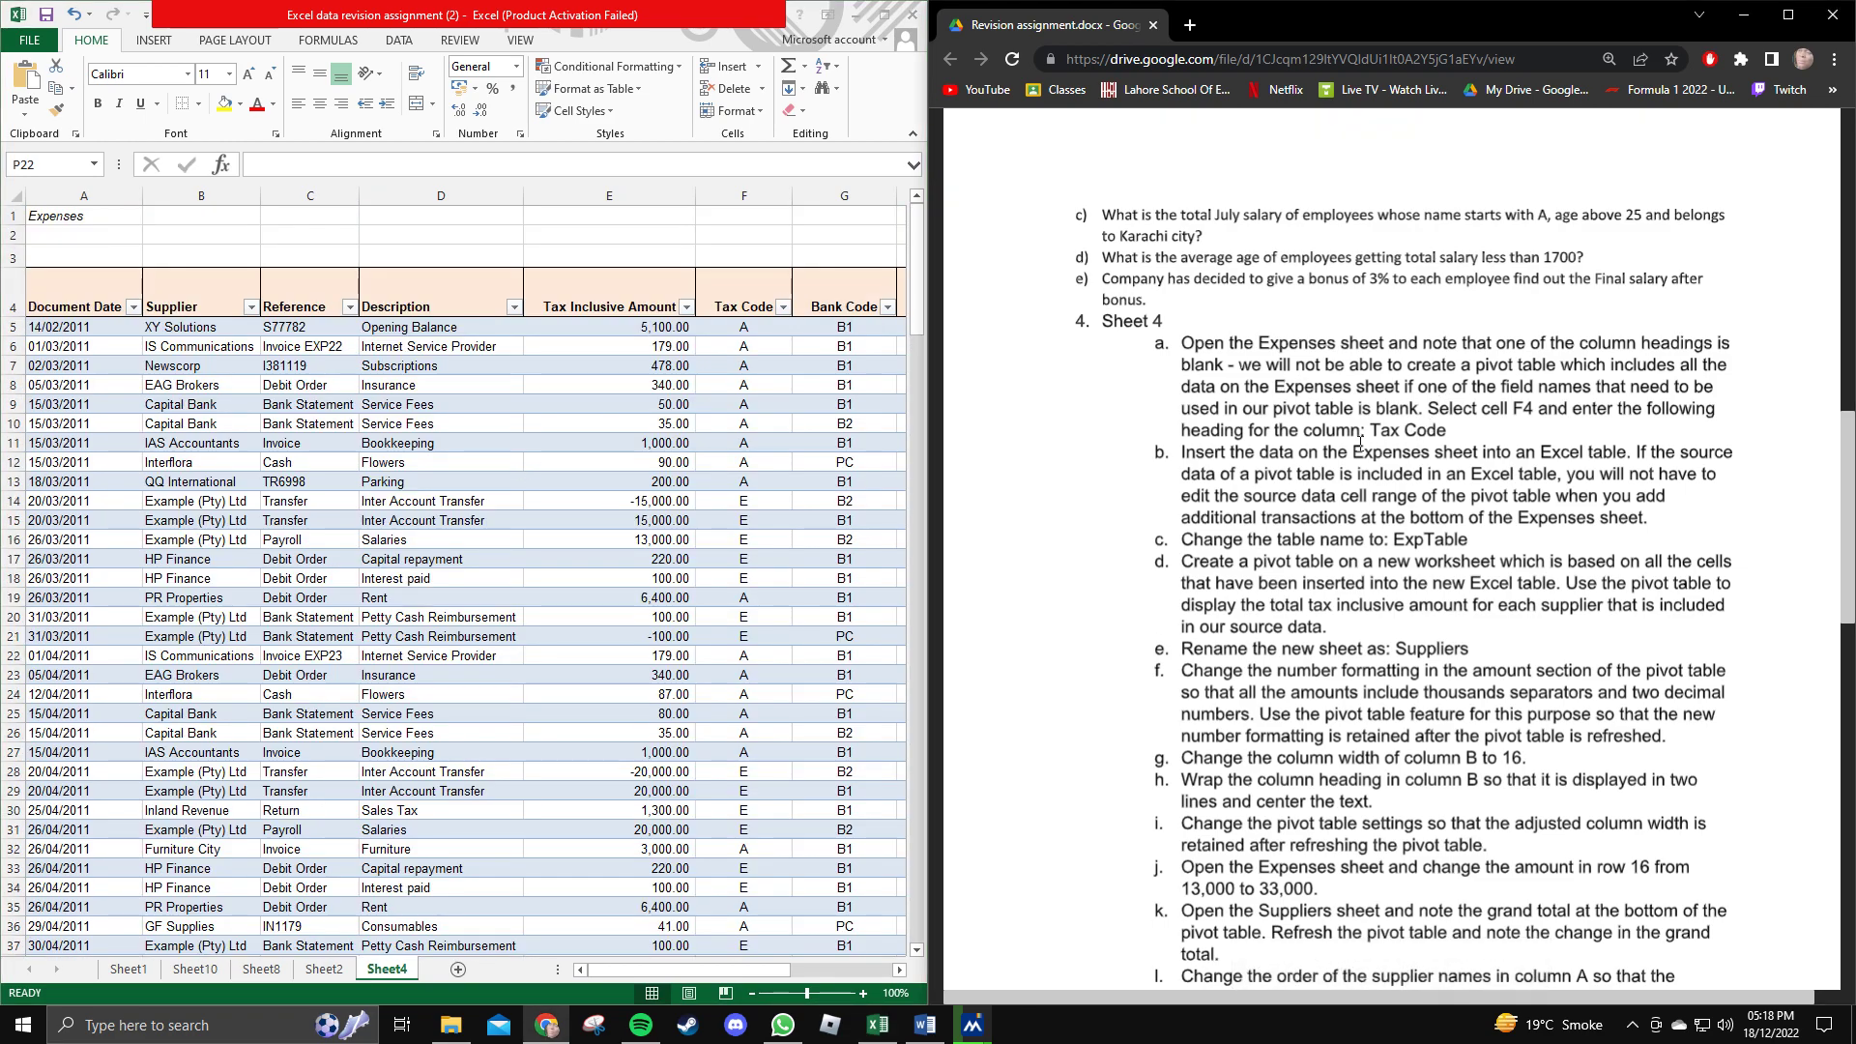
{"action": "scroll", "coordinate": [1281, 375], "scroll_direction": "down", "scroll_amount": 2}
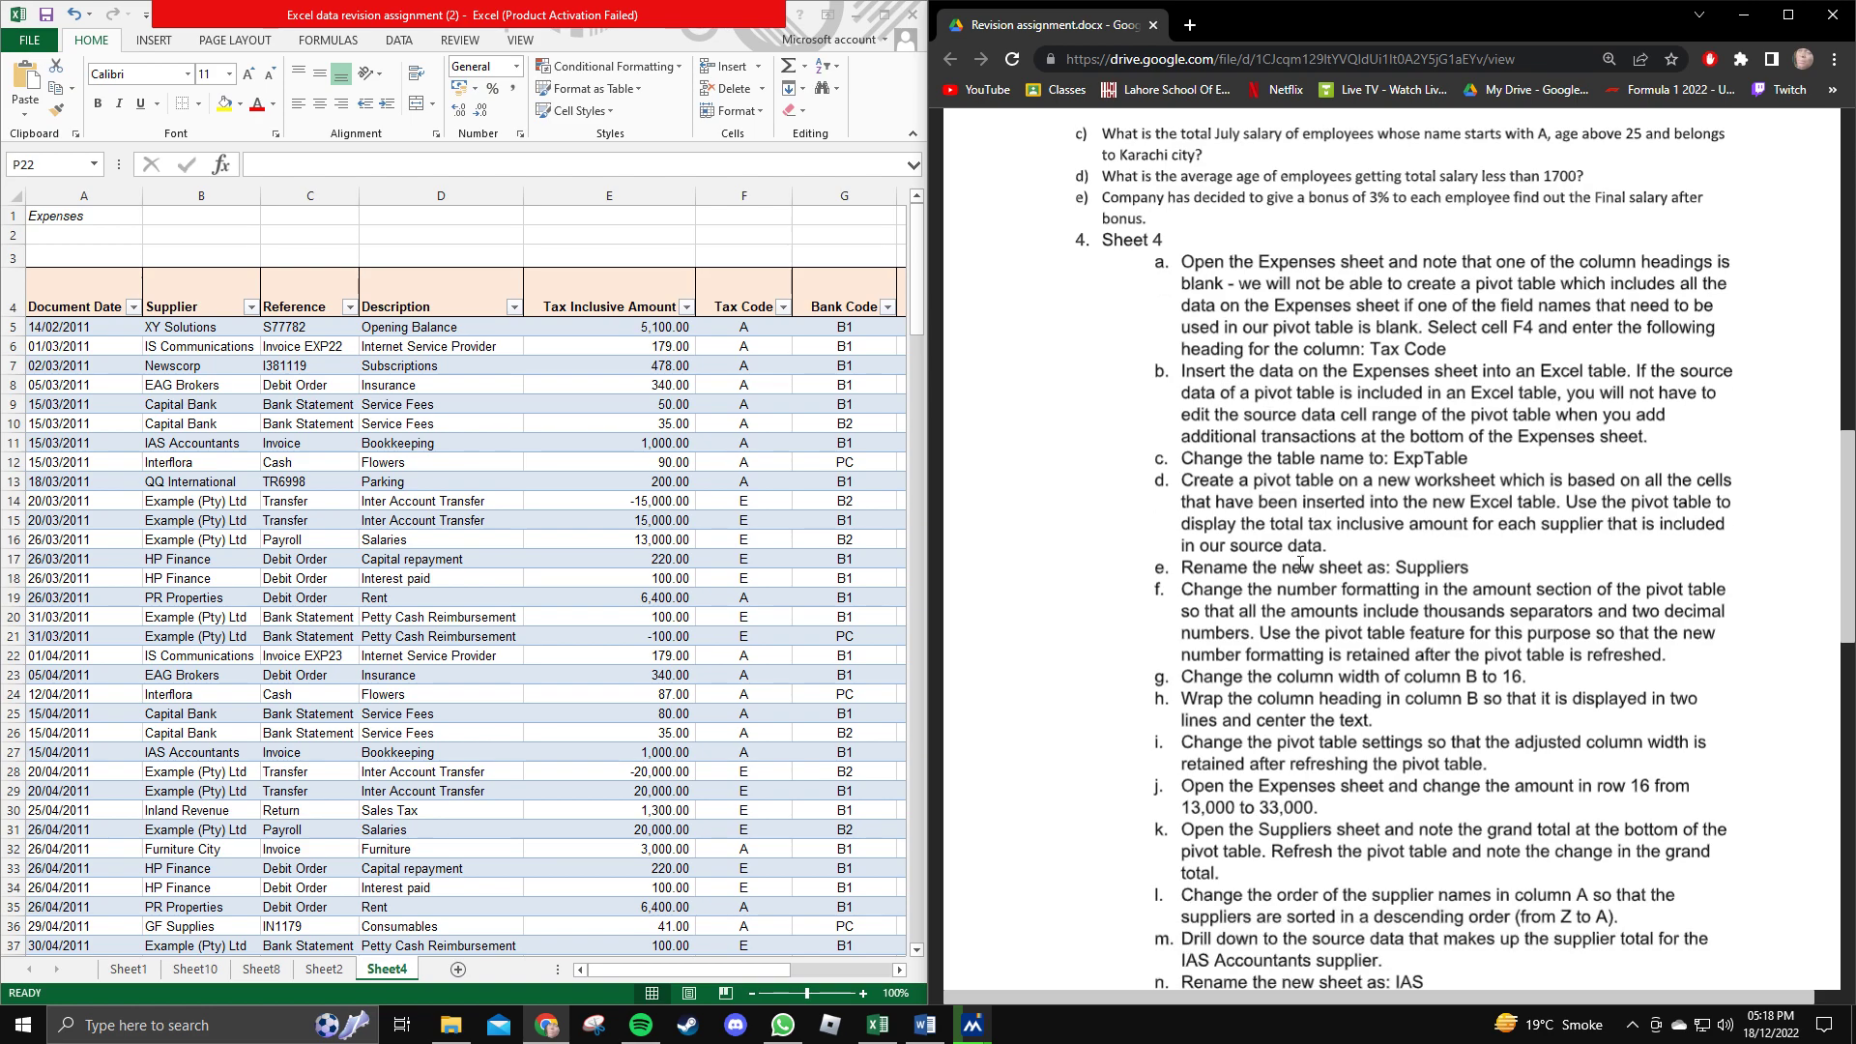
{"action": "left_click_drag", "start_coordinate": [1195, 361], "coordinate": [1348, 436]}
{"action": "left_click", "coordinate": [1333, 440]}
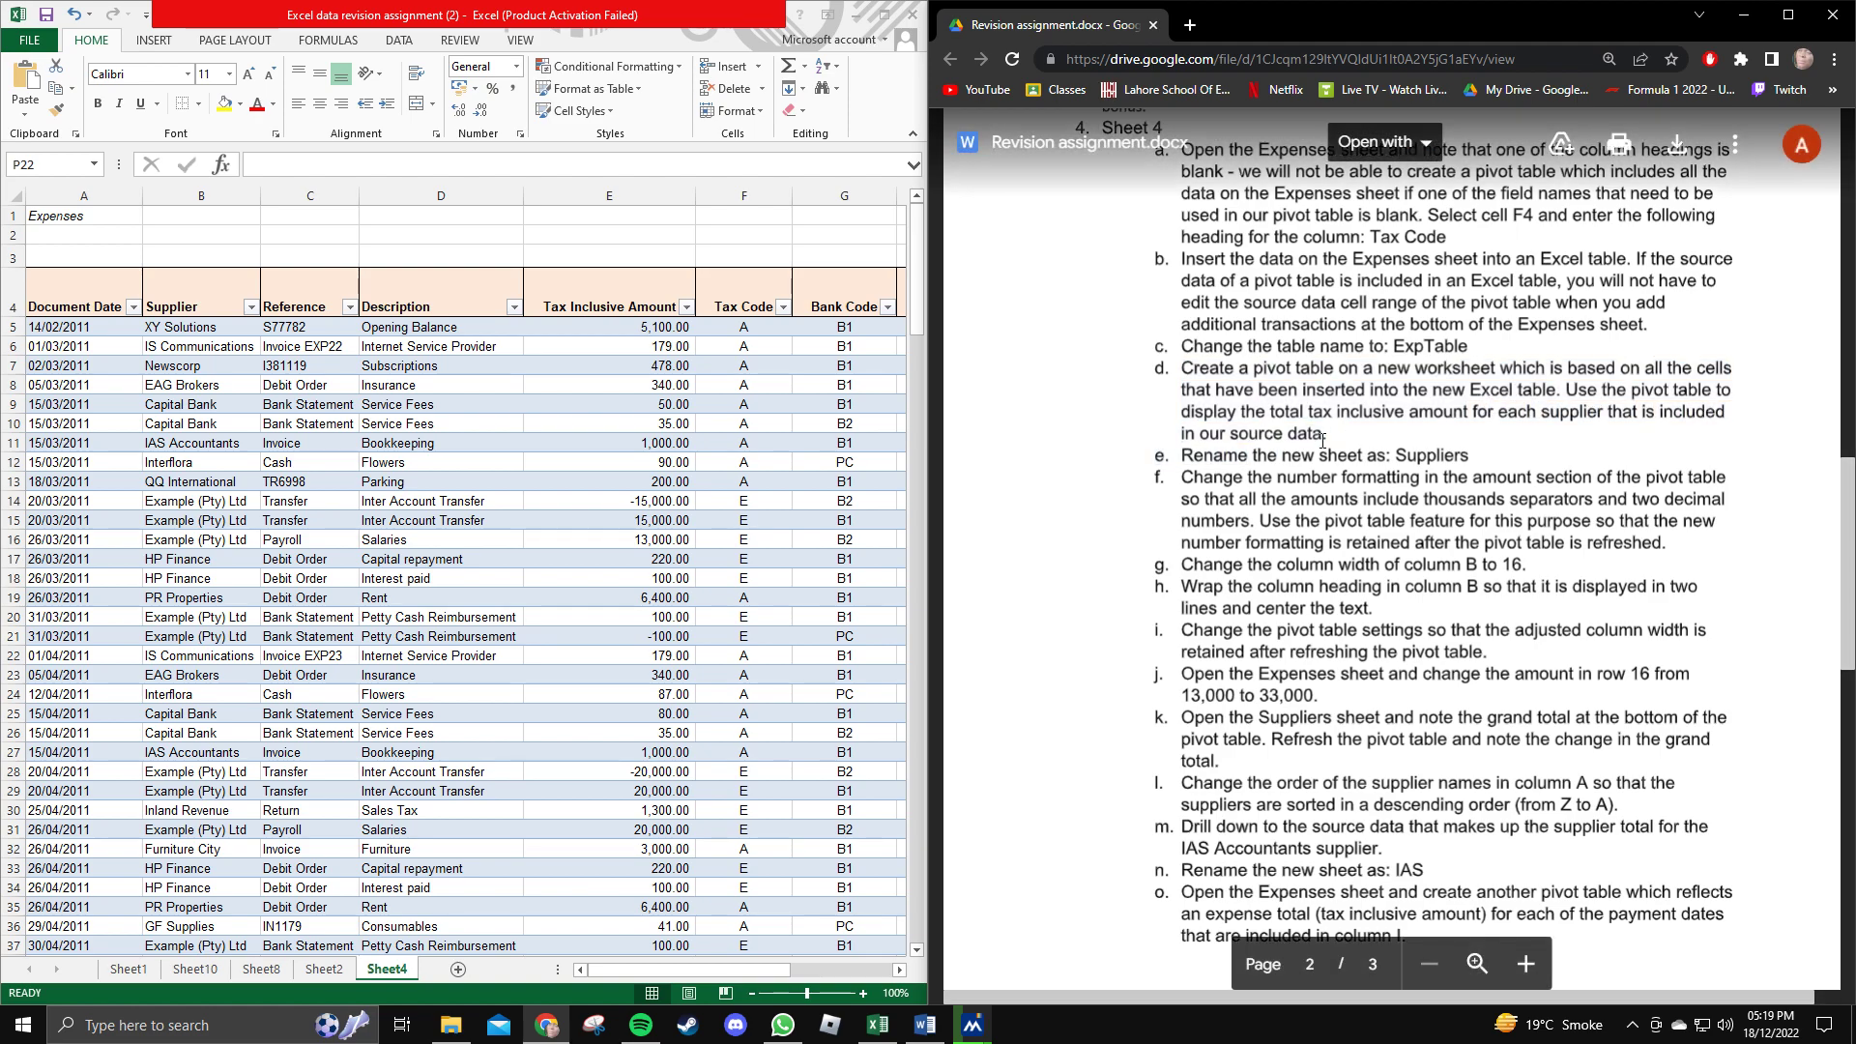
{"action": "left_click_drag", "start_coordinate": [1215, 390], "coordinate": [1422, 409]}
{"action": "left_click", "coordinate": [1335, 423]}
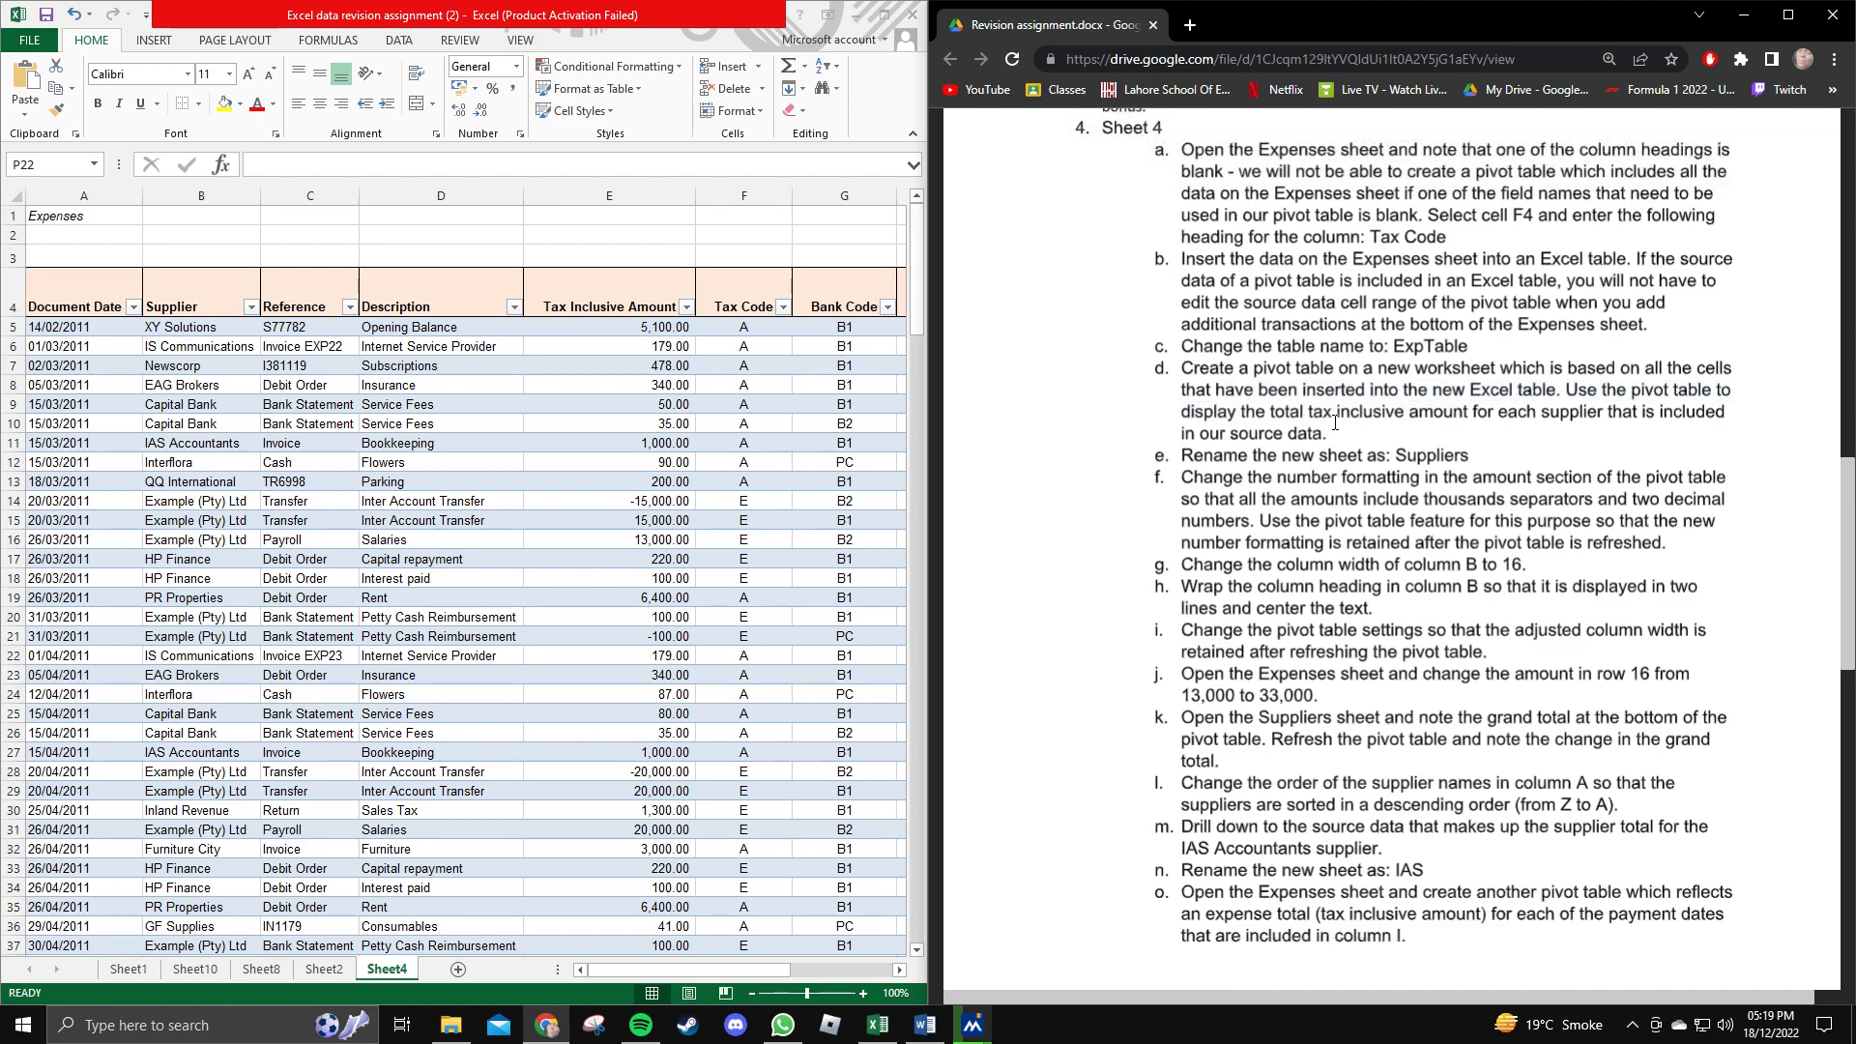
Create a PivotChart and PivotTable on a new worksheet, using exptable as the source range.
{"action": "left_click", "coordinate": [152, 33]}
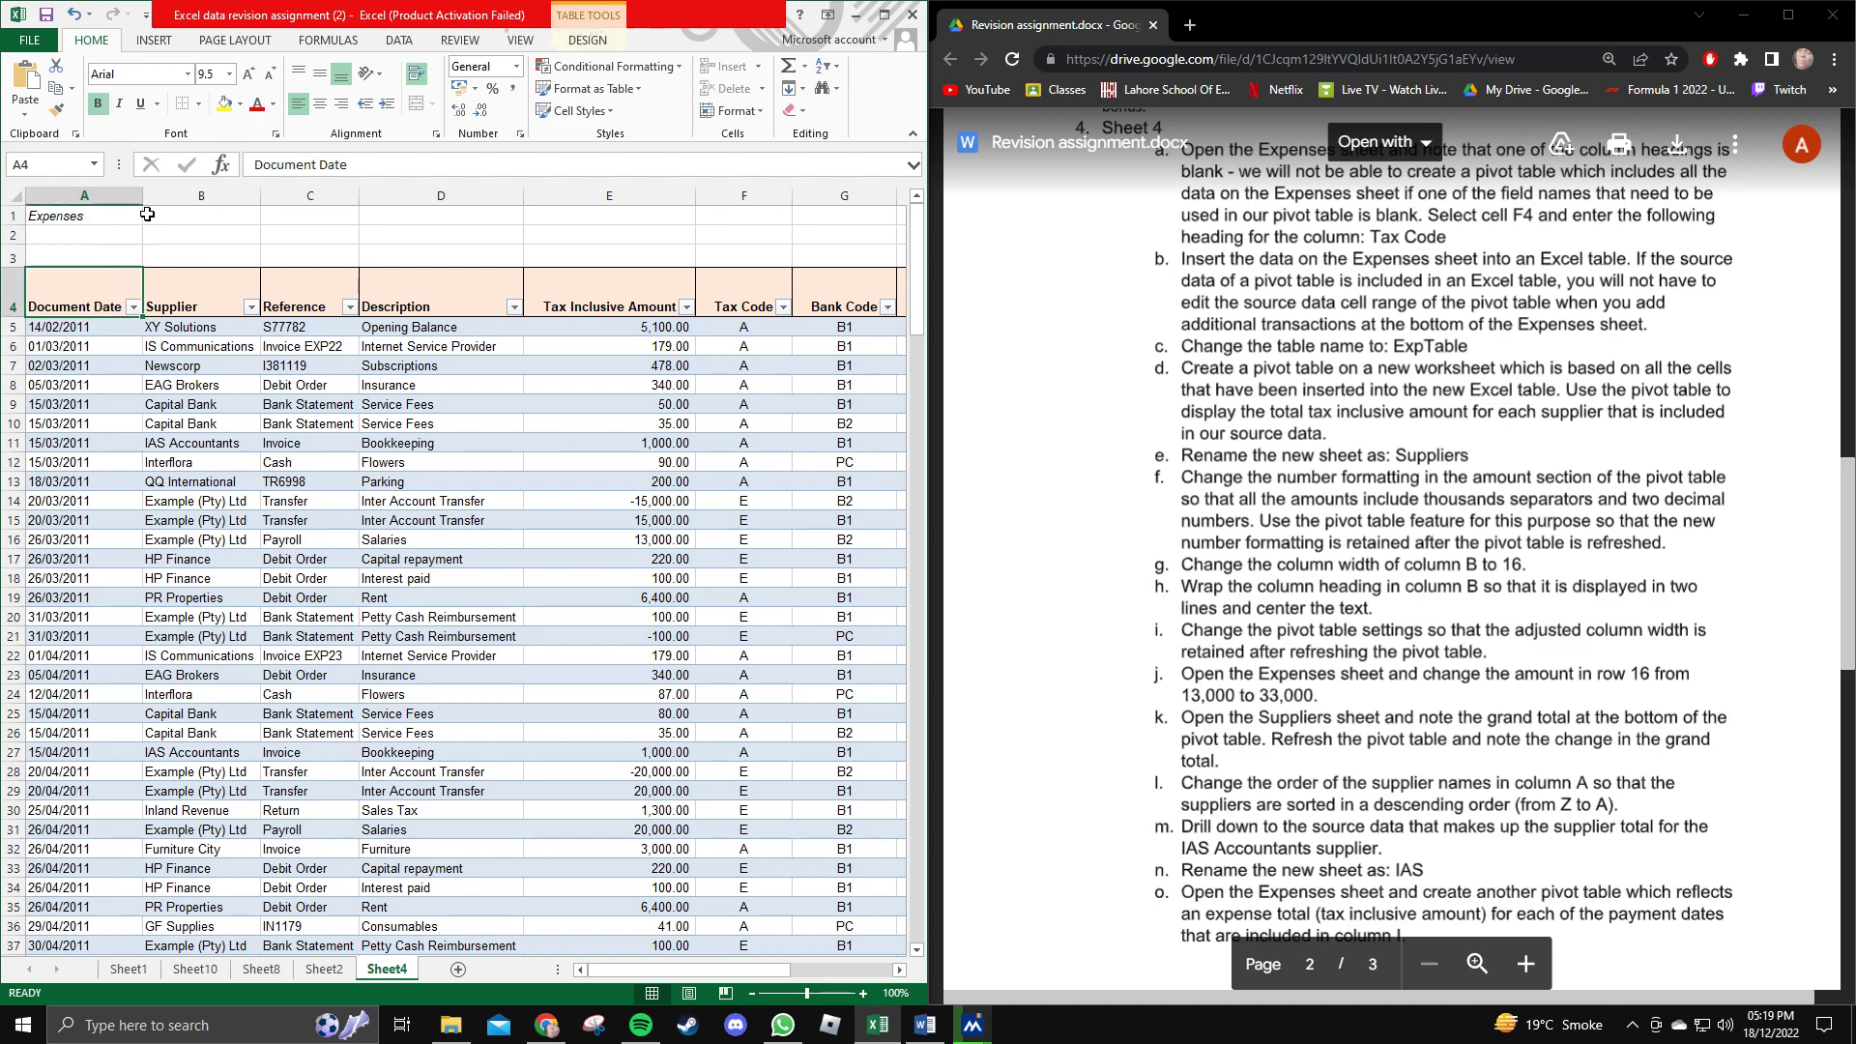
{"action": "left_click", "coordinate": [205, 256]}
{"action": "left_click", "coordinate": [151, 43]}
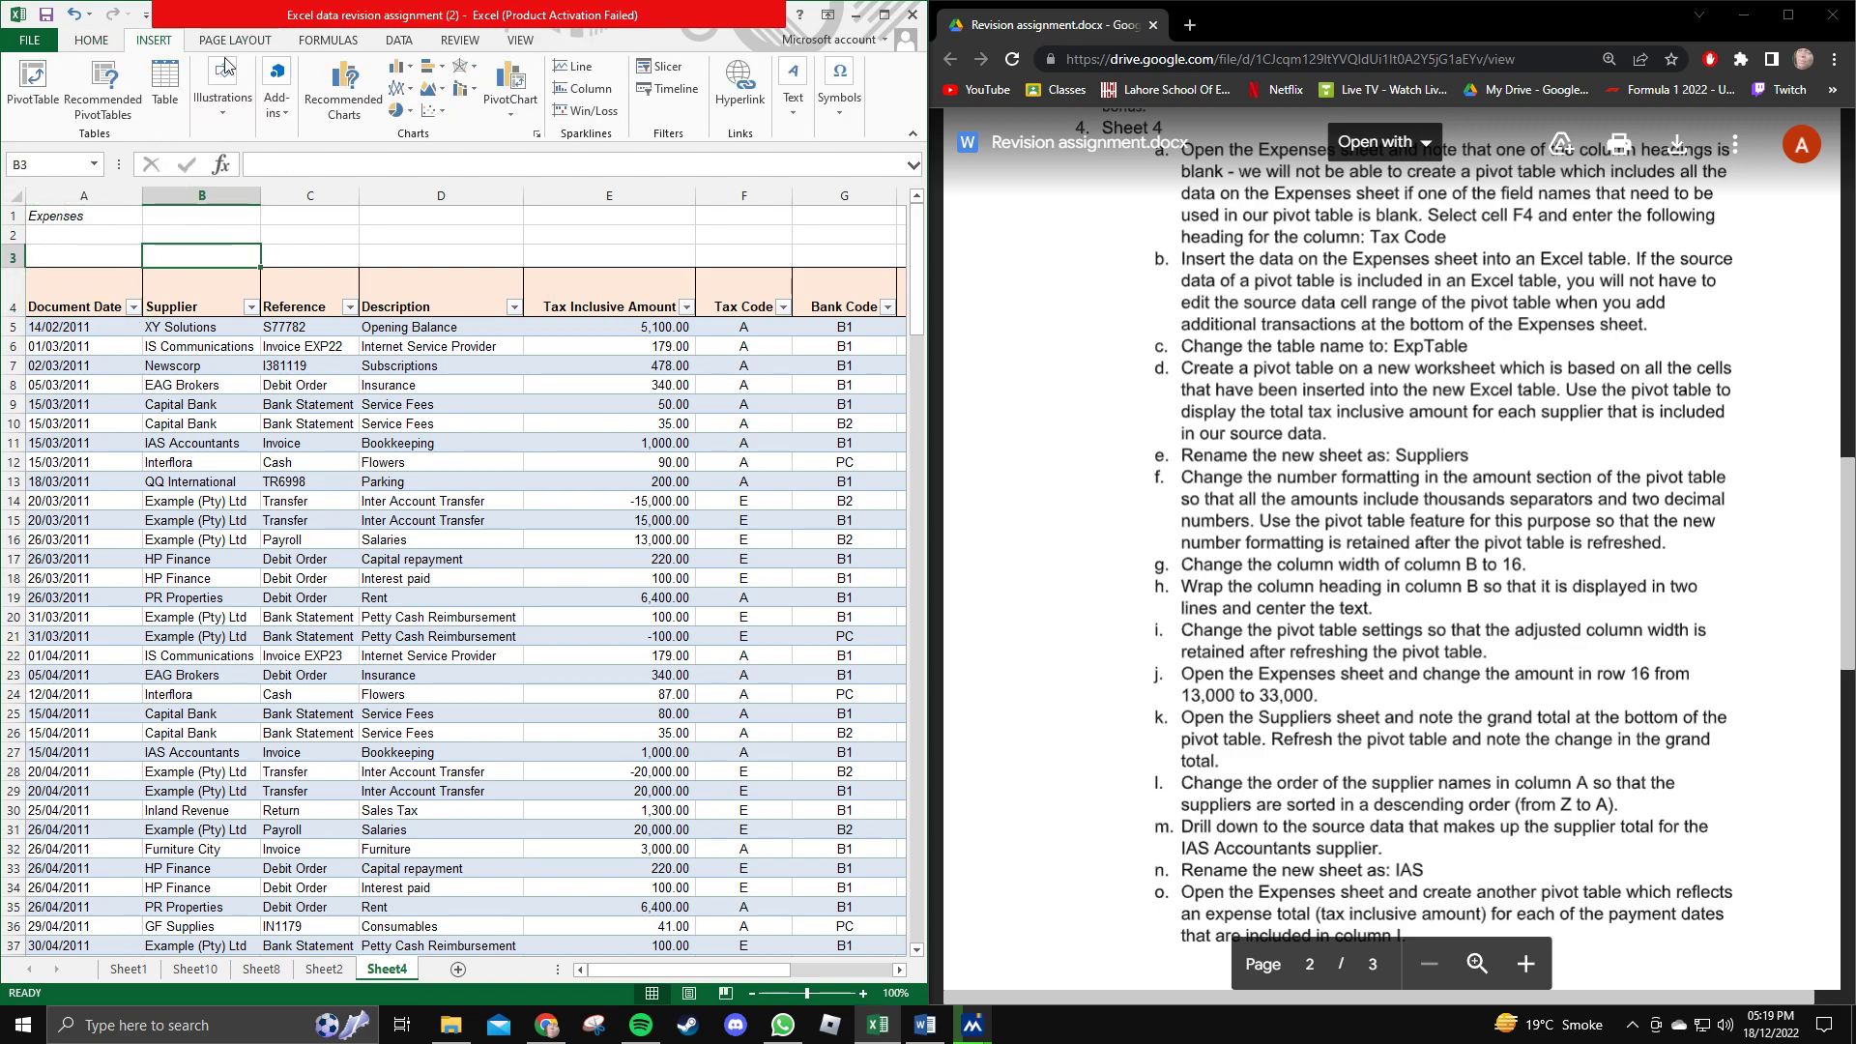
{"action": "left_click", "coordinate": [510, 112]}
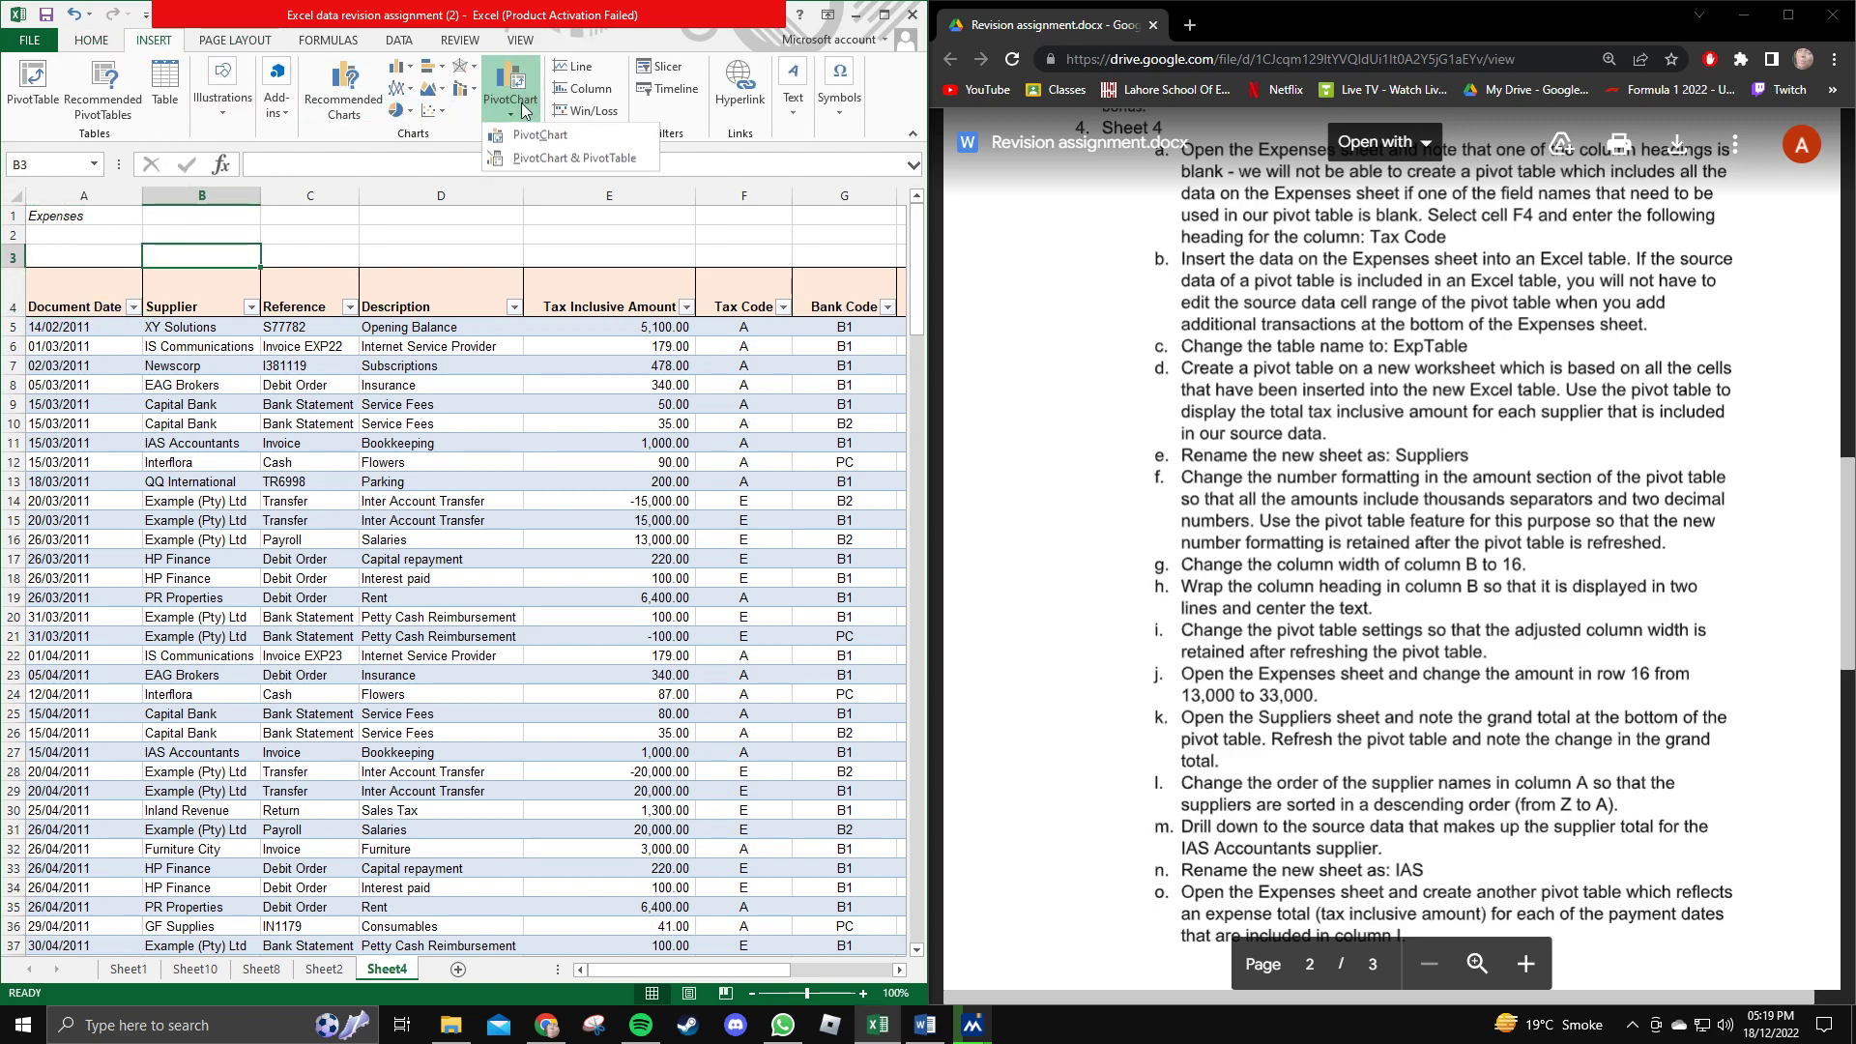
{"action": "left_click", "coordinate": [523, 158]}
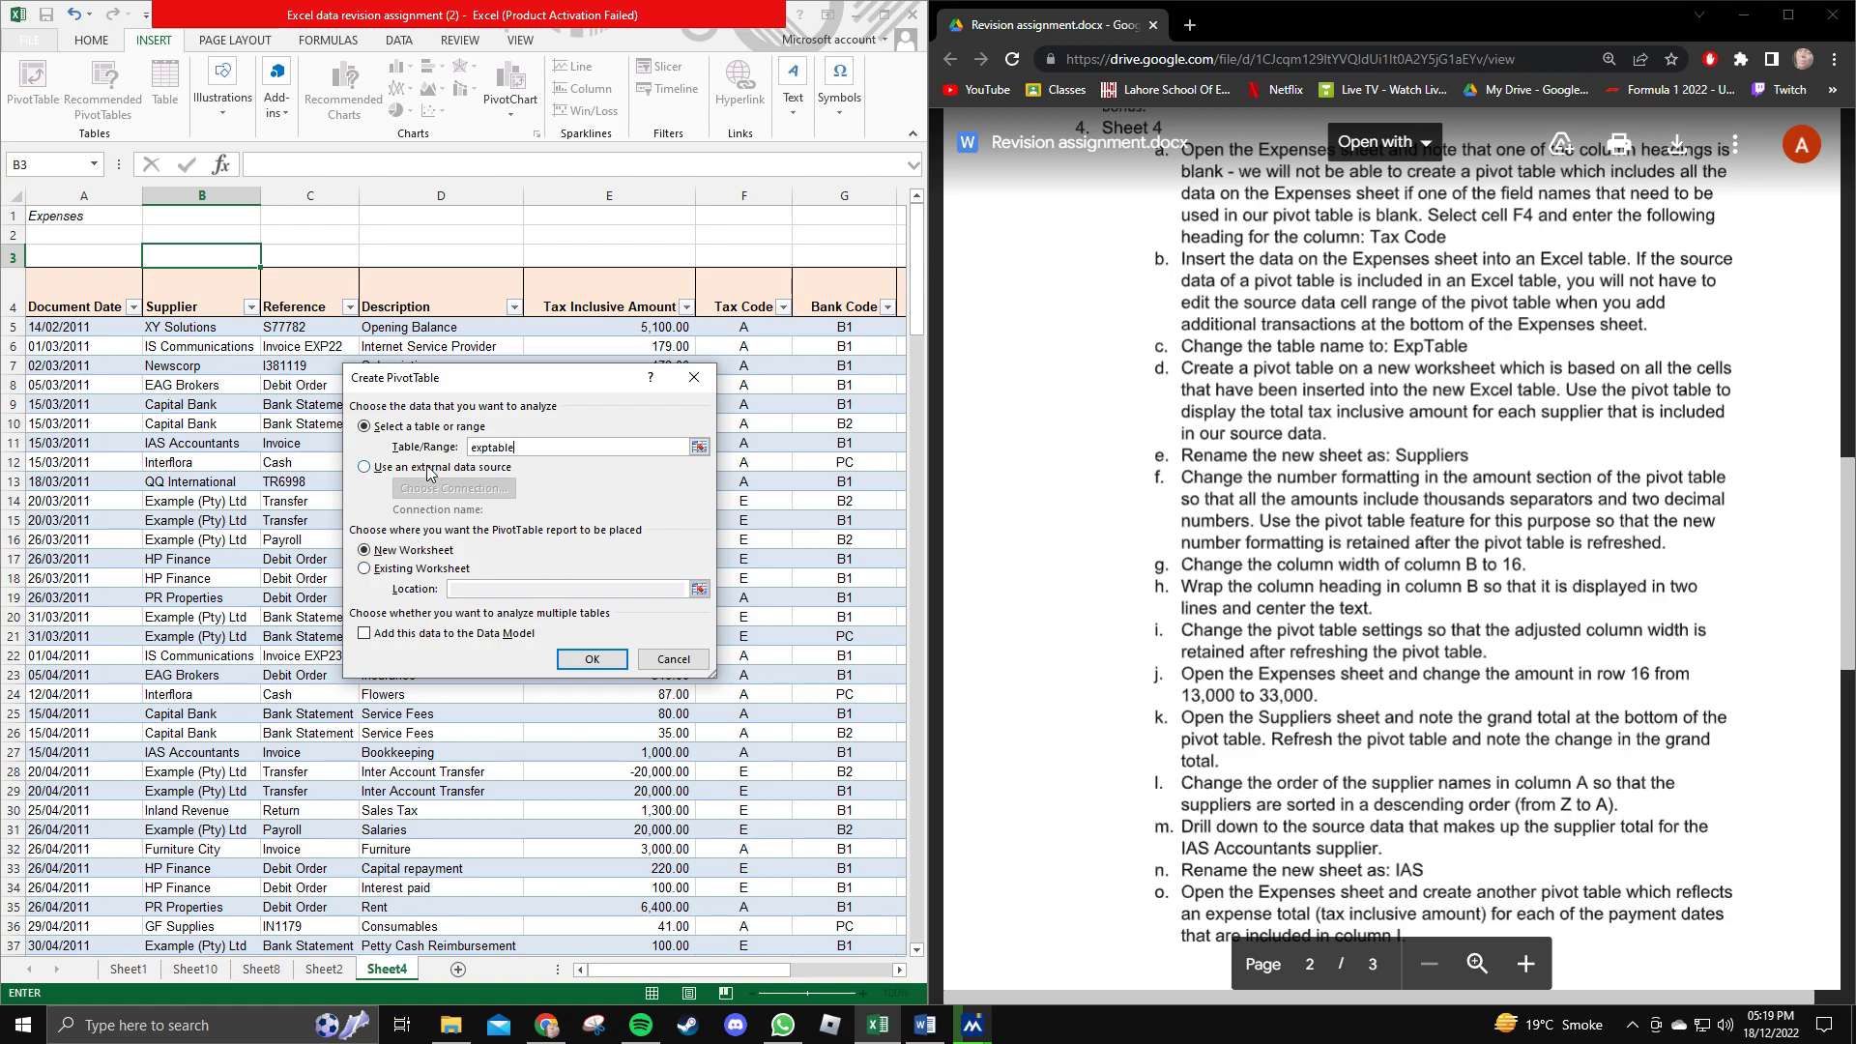
{"action": "left_click", "coordinate": [591, 659]}
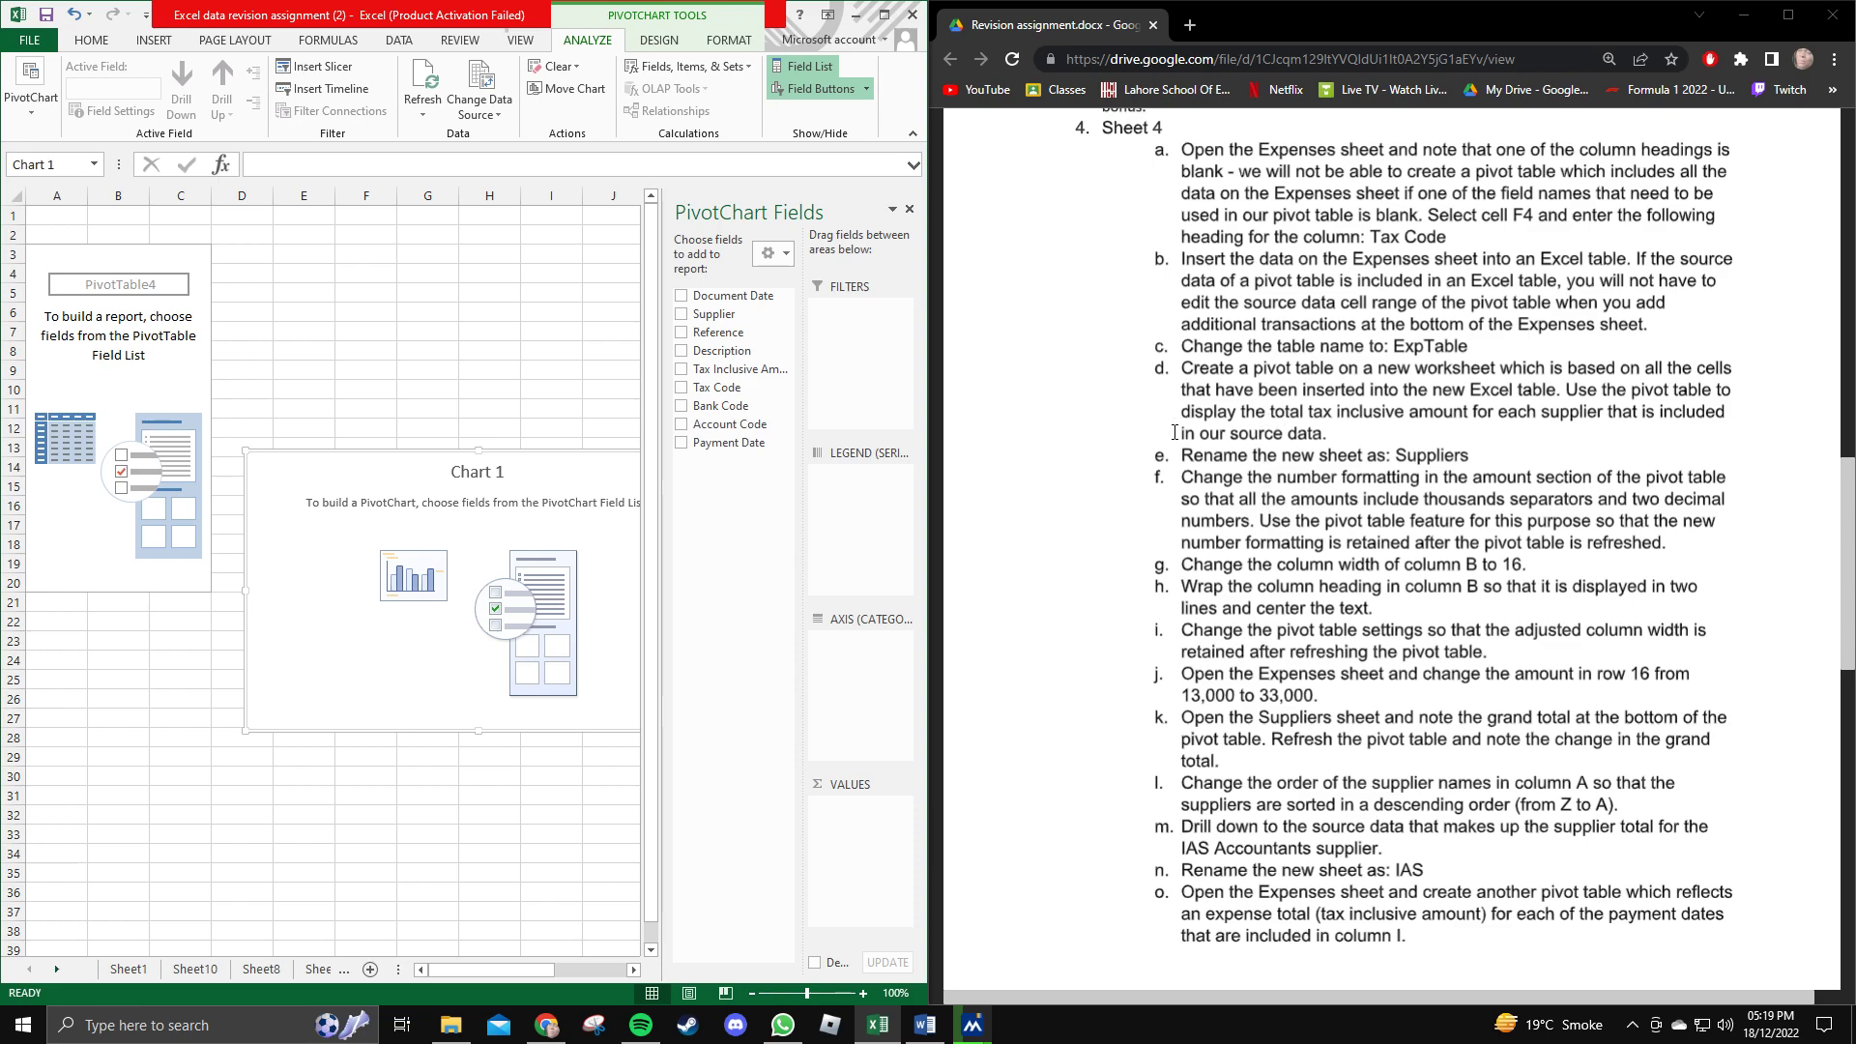
Following task d, add the Tax Inclusive Amount and Supplier fields to total the amount for each supplier.
{"action": "left_click_drag", "start_coordinate": [1565, 389], "coordinate": [1362, 440]}
{"action": "left_click", "coordinate": [1359, 441]}
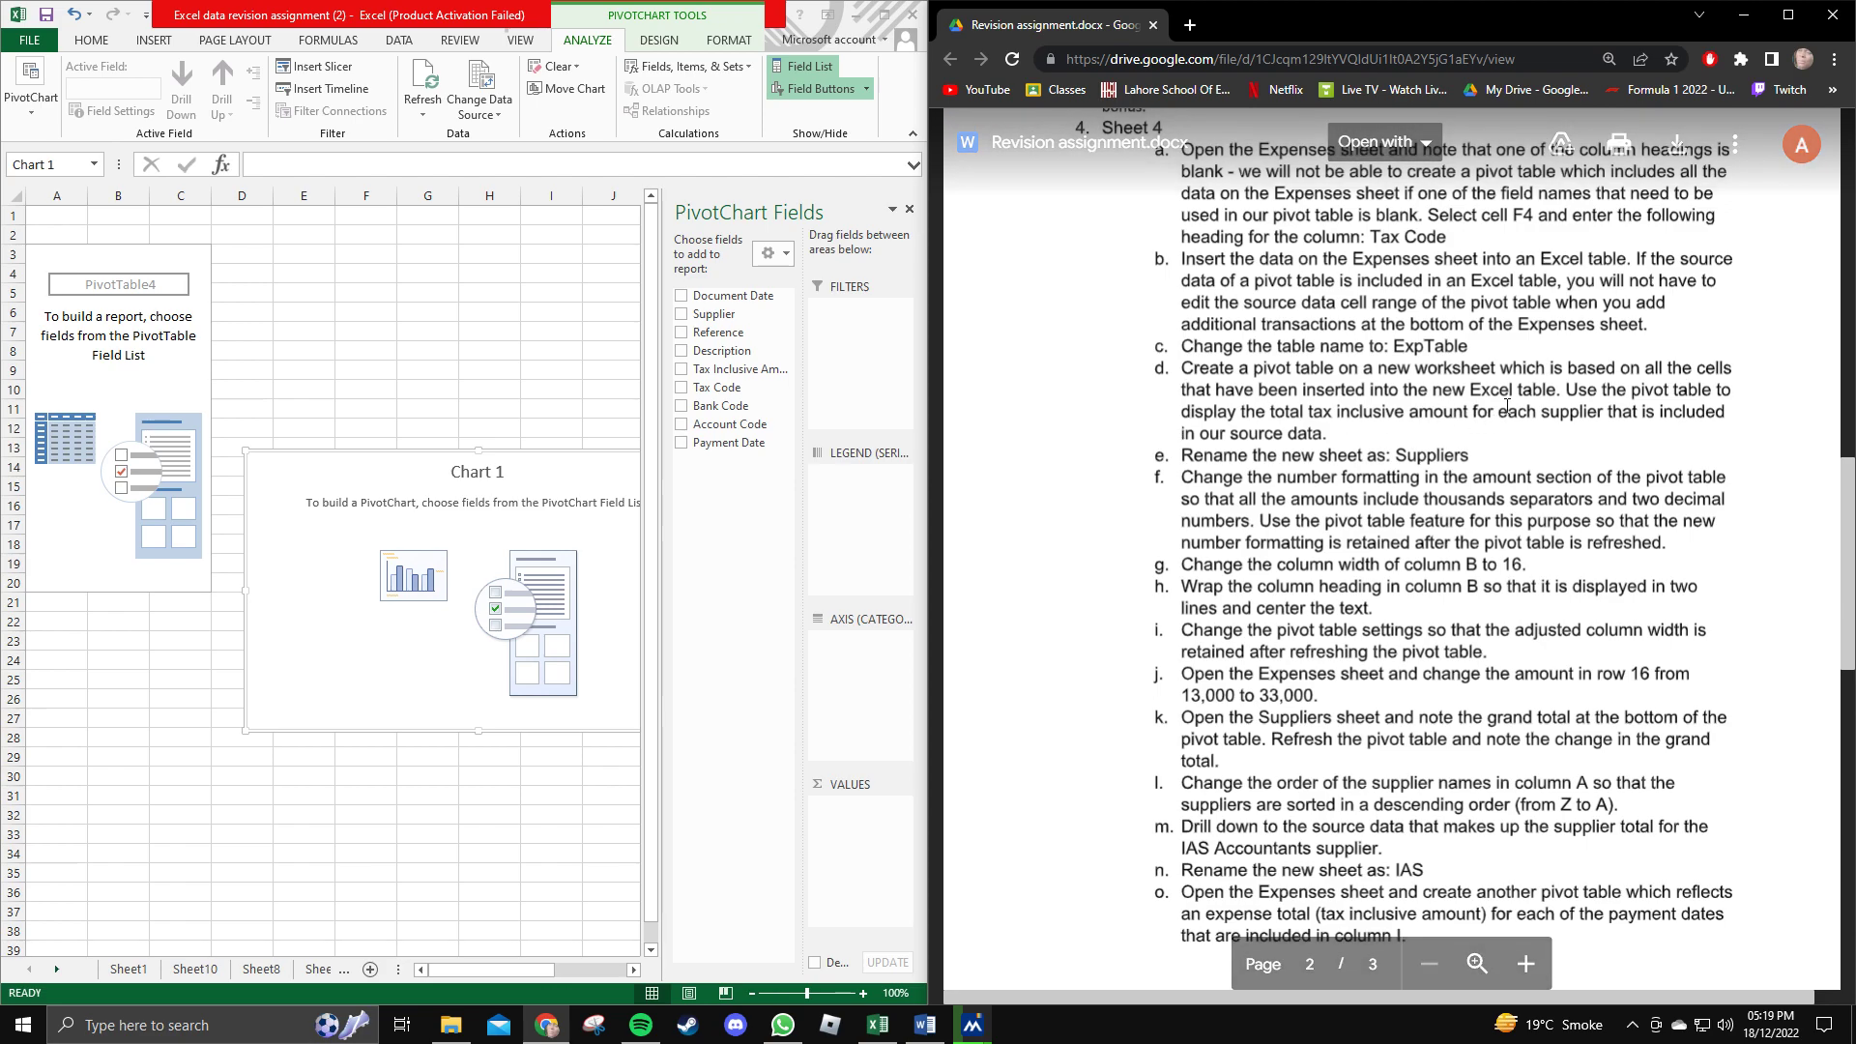
{"action": "left_click_drag", "start_coordinate": [1241, 413], "coordinate": [1564, 414]}
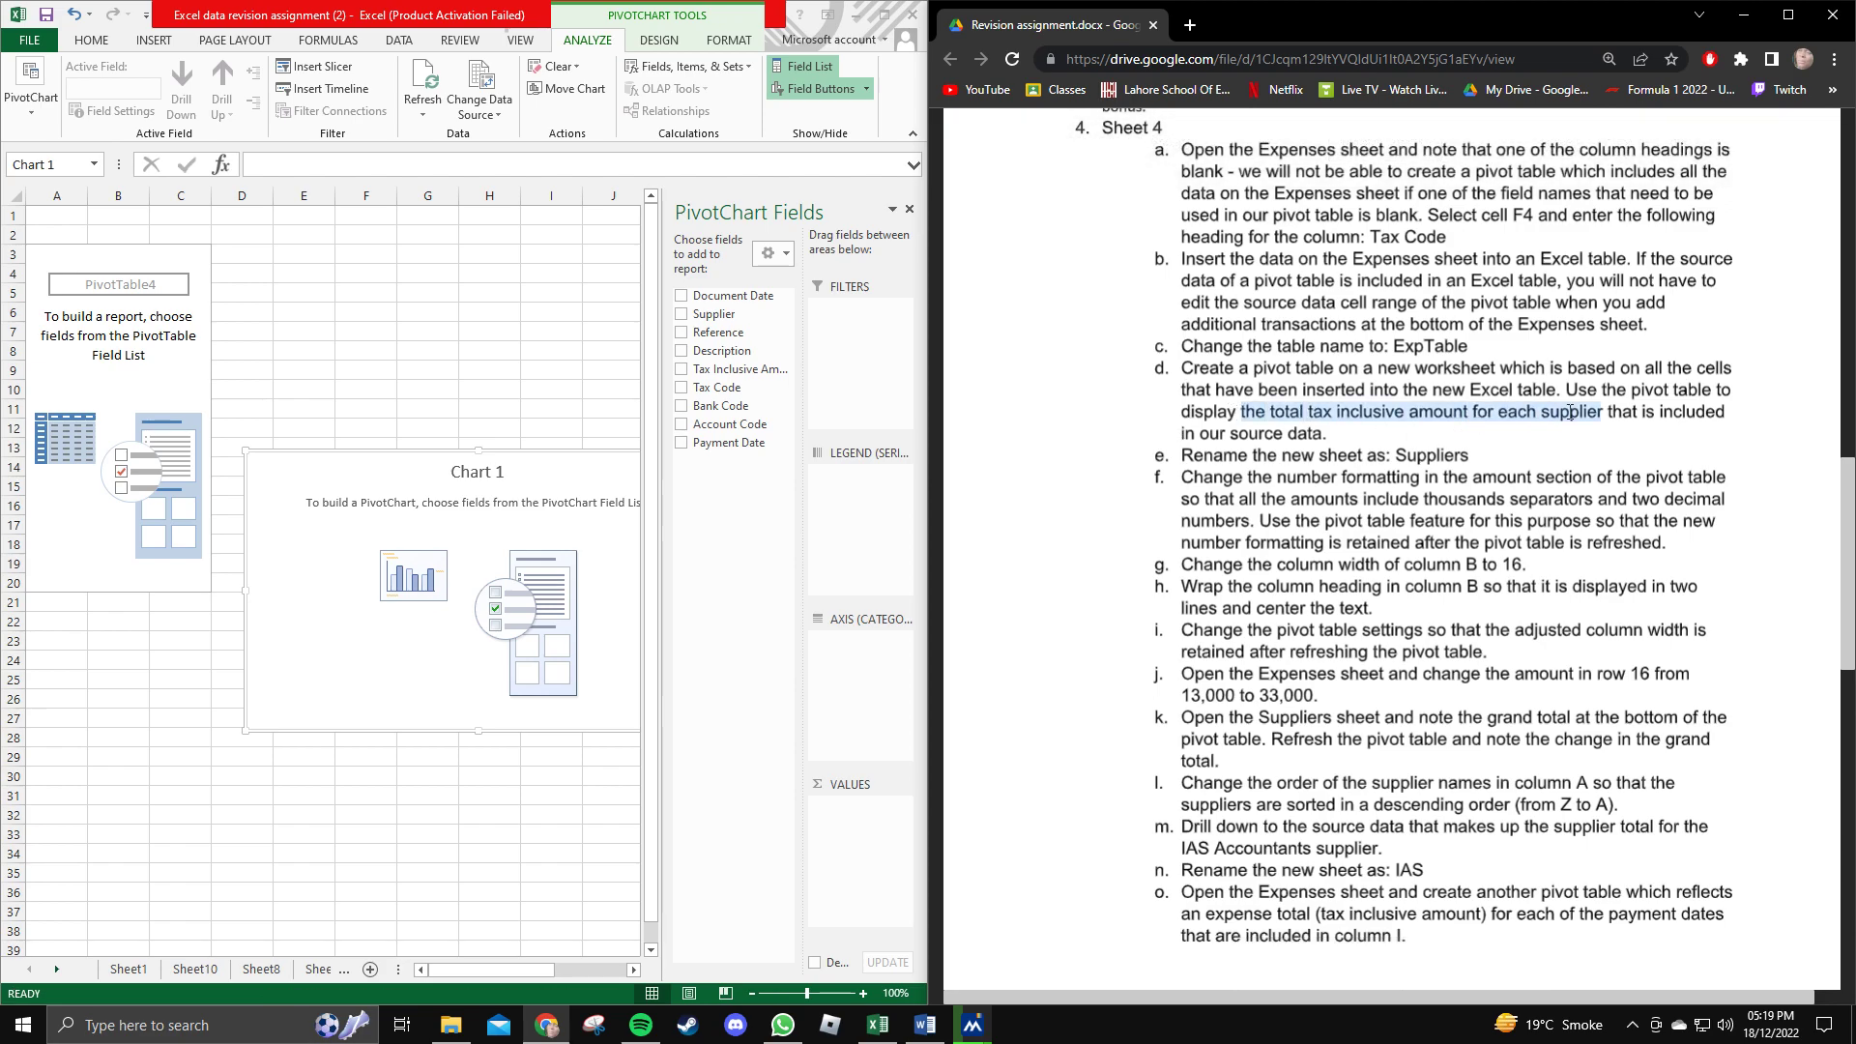
{"action": "left_click", "coordinate": [1595, 415]}
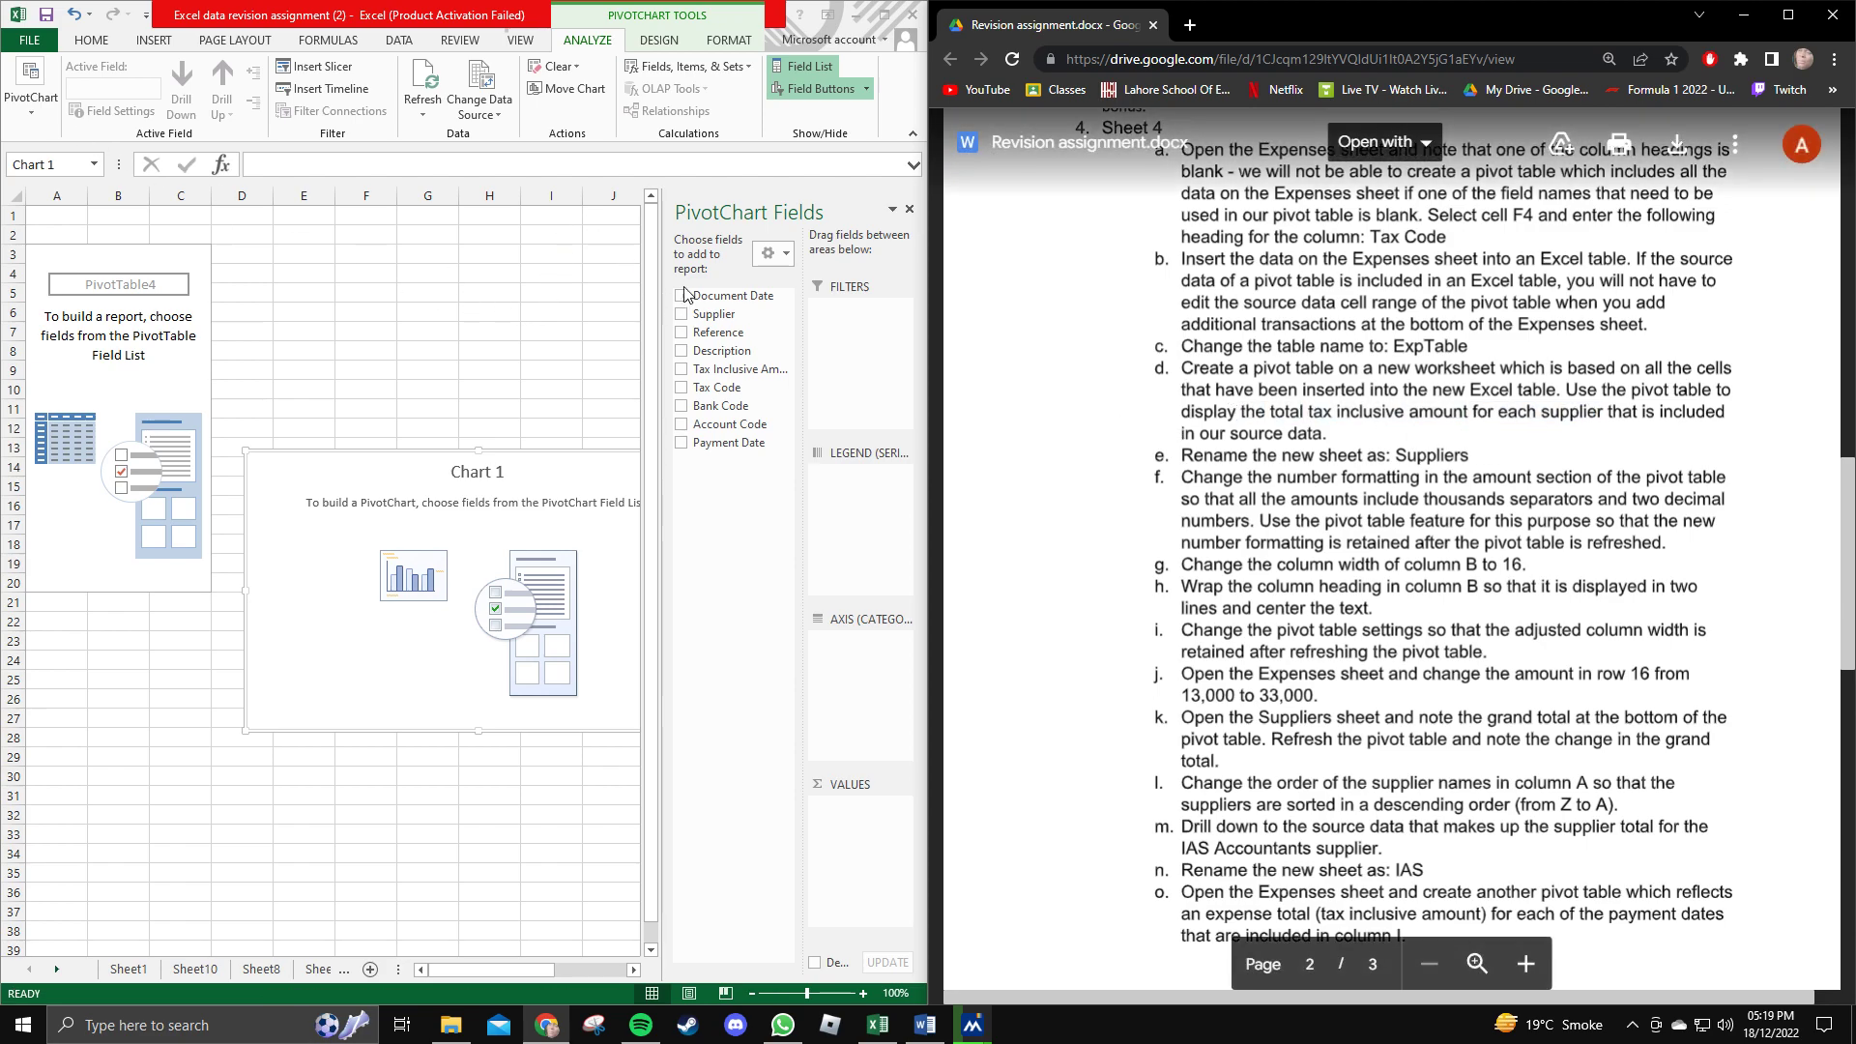
{"action": "left_click", "coordinate": [682, 369]}
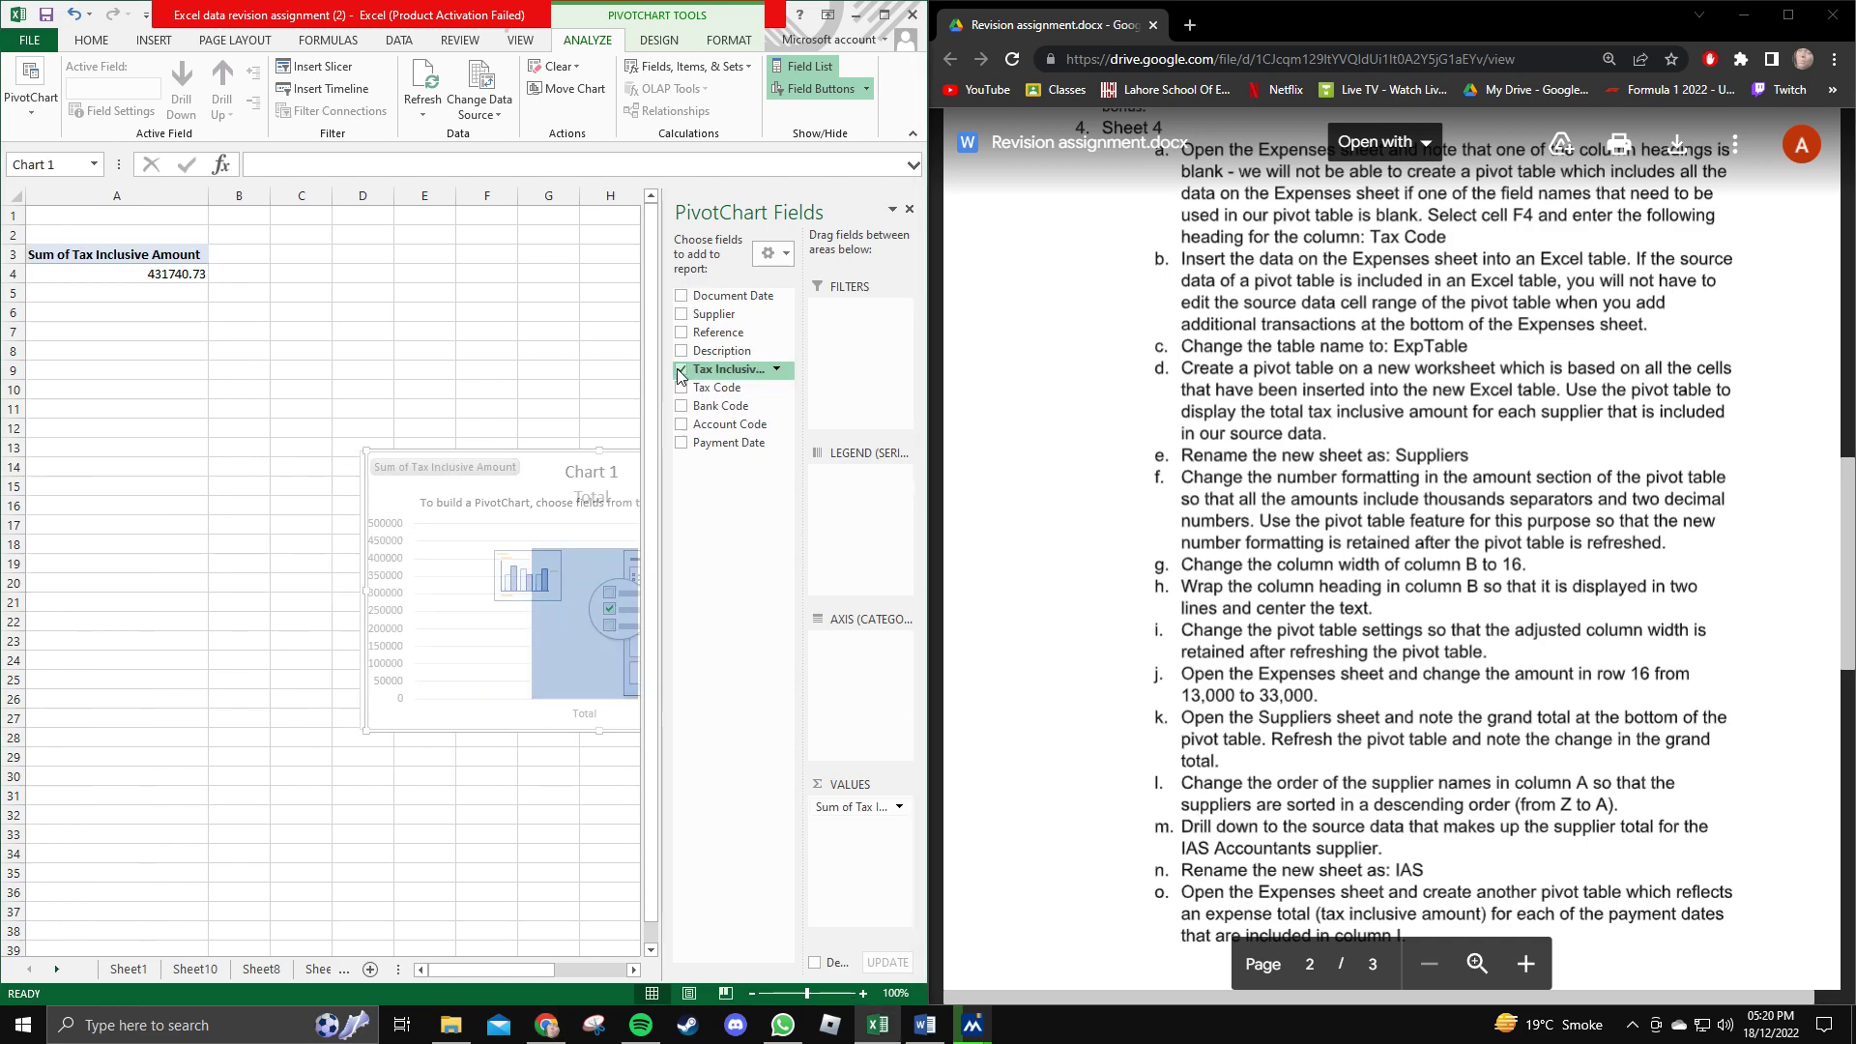
{"action": "left_click", "coordinate": [681, 314]}
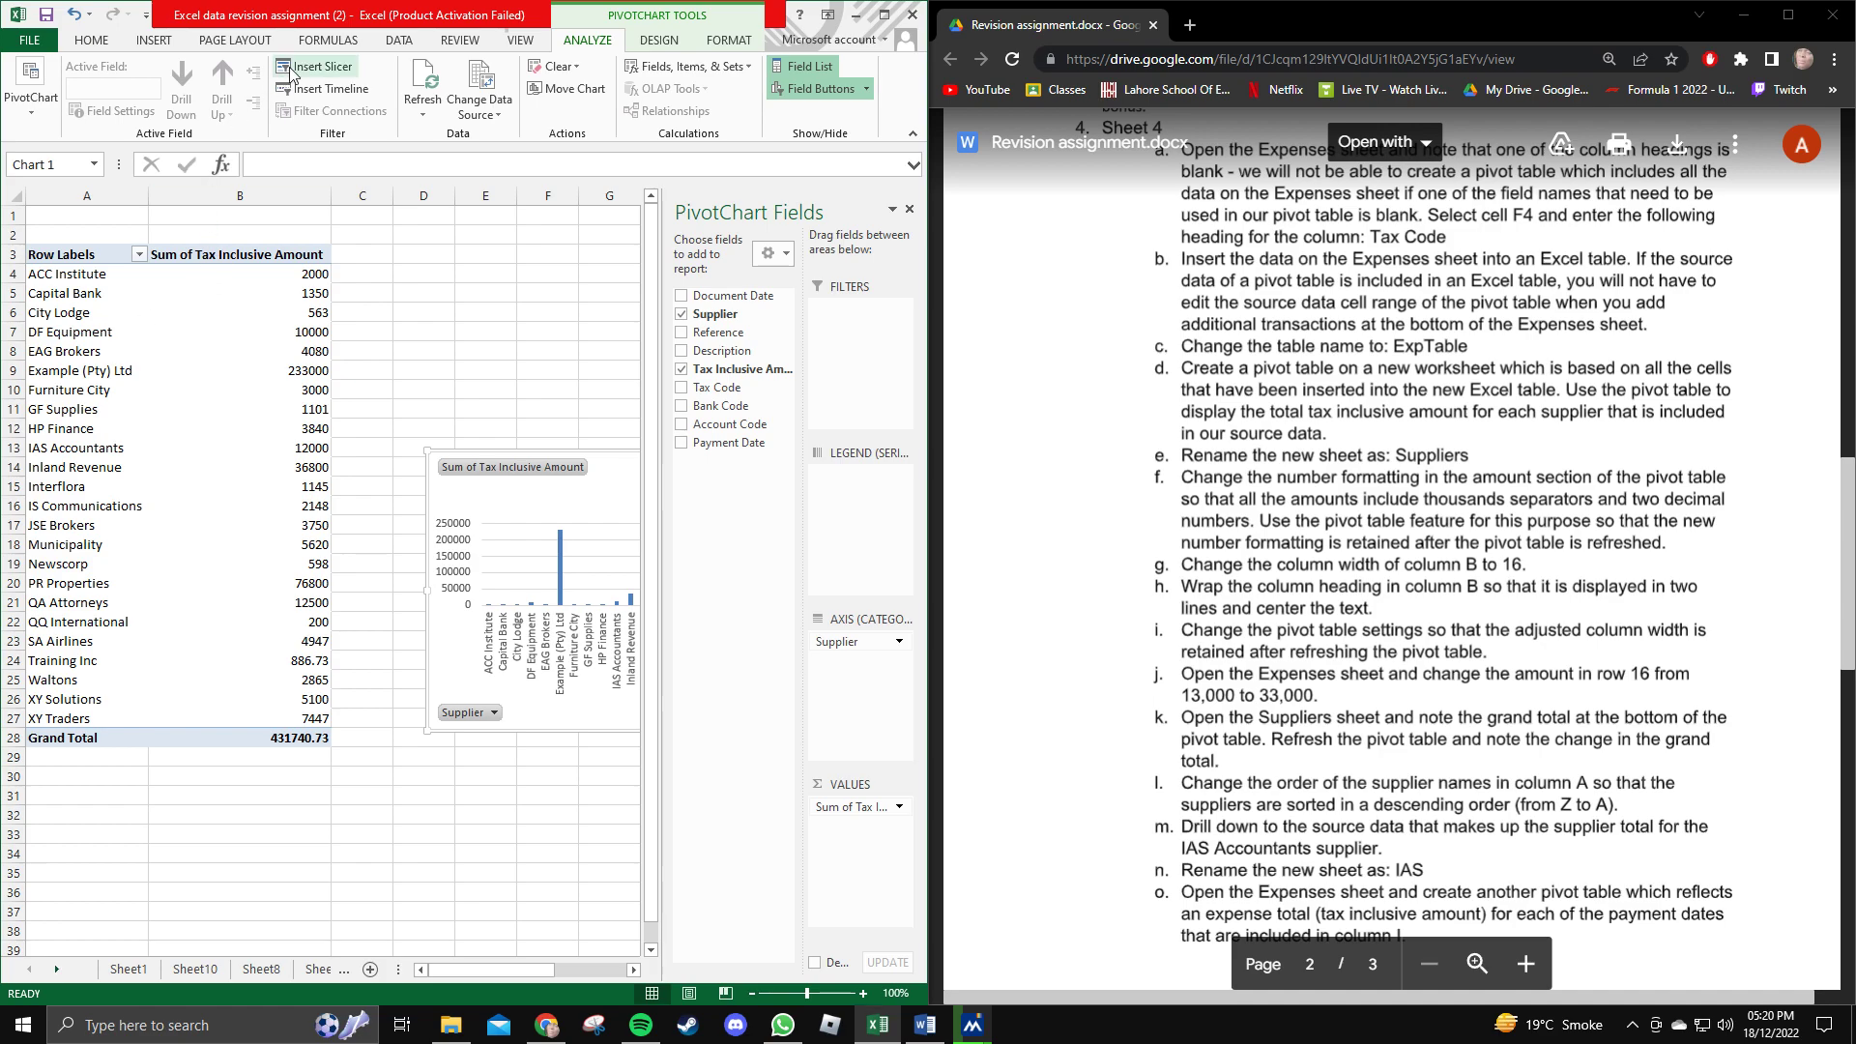
{"action": "left_click", "coordinate": [151, 41]}
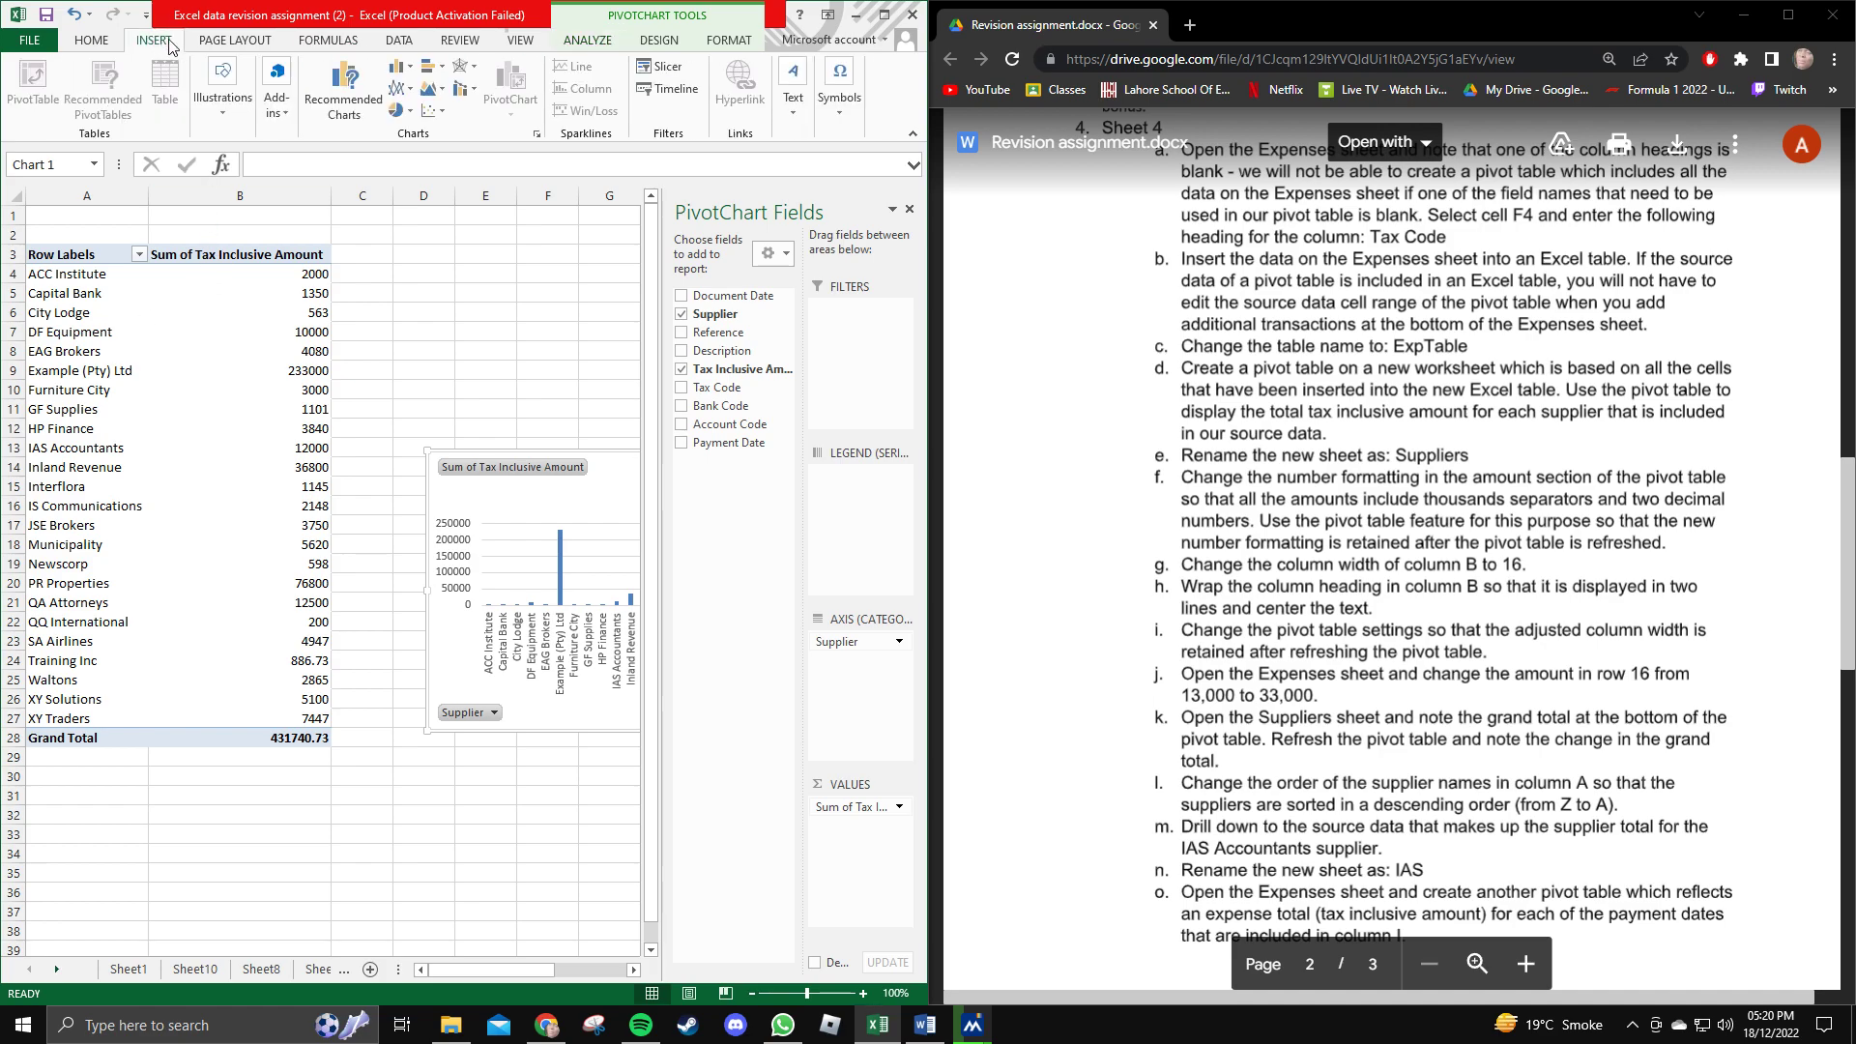
{"action": "left_click", "coordinate": [116, 41]}
{"action": "scroll", "coordinate": [351, 424], "scroll_direction": "down", "scroll_amount": 5}
{"action": "left_click", "coordinate": [308, 969]}
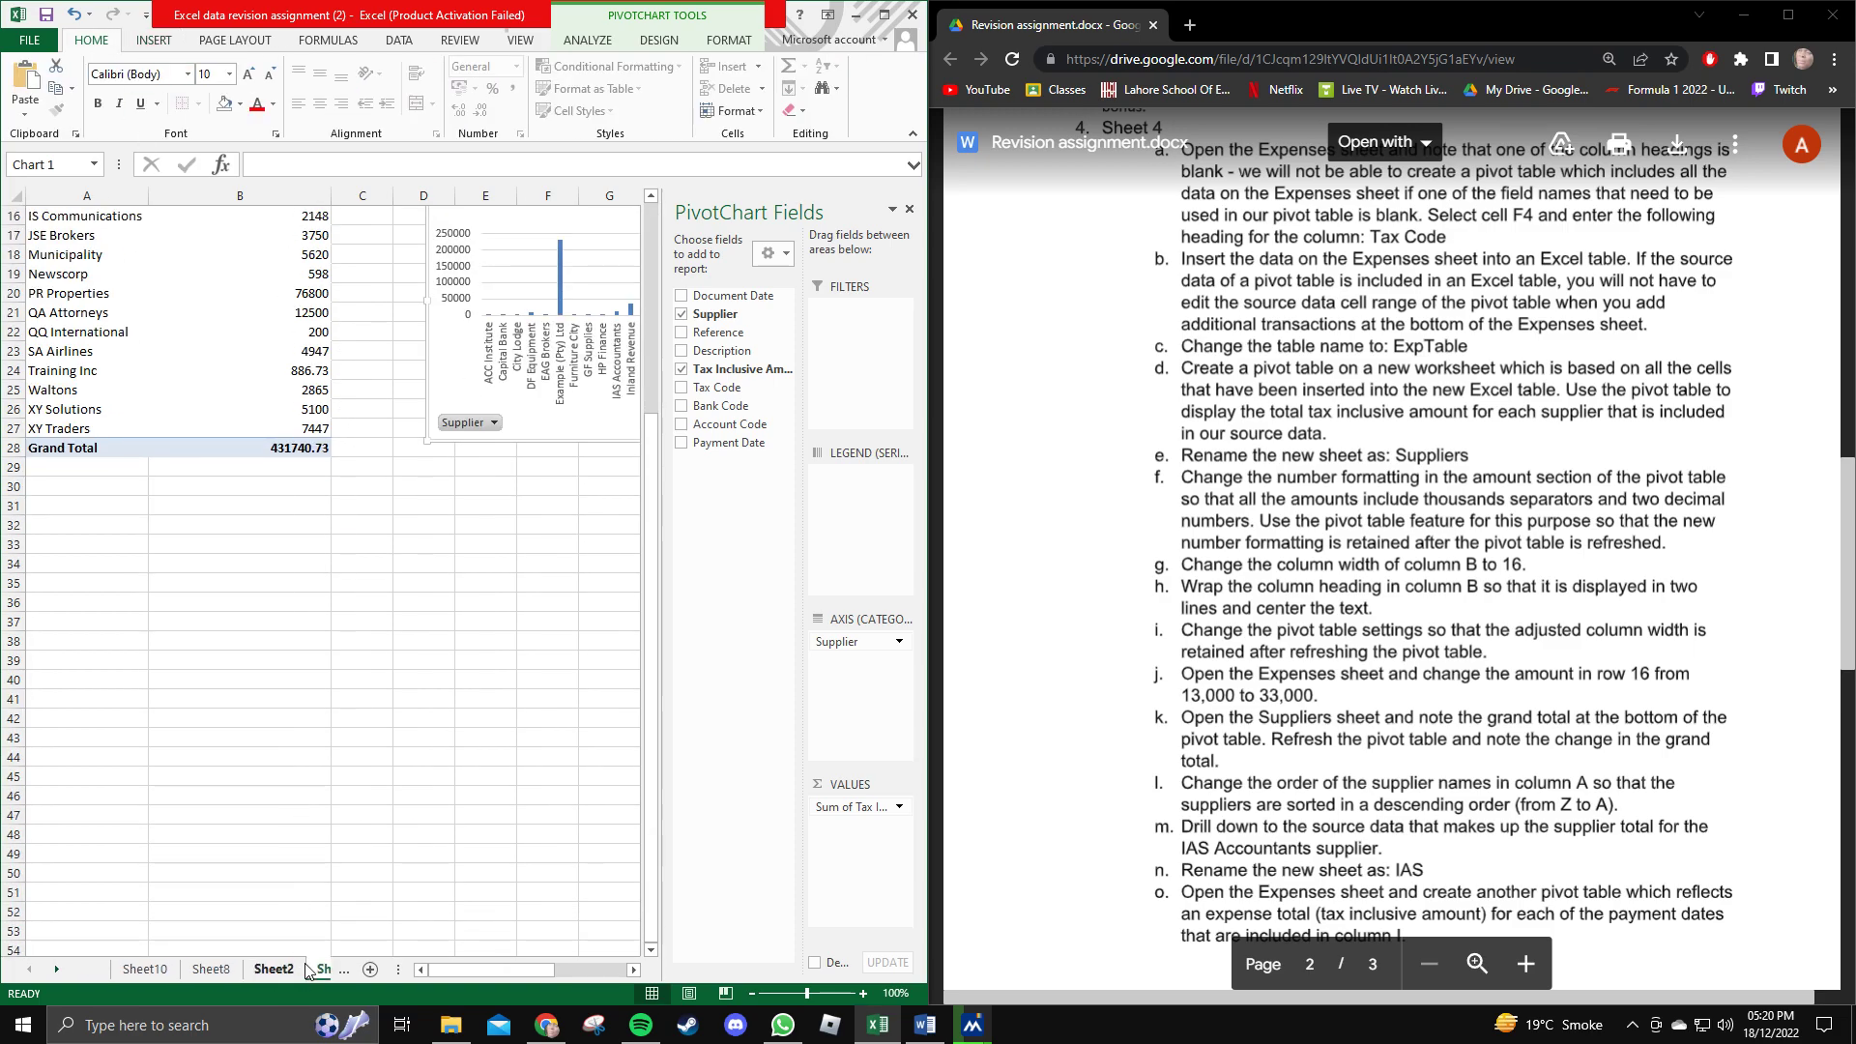
{"action": "left_click", "coordinate": [326, 970]}
{"action": "left_click", "coordinate": [381, 970]}
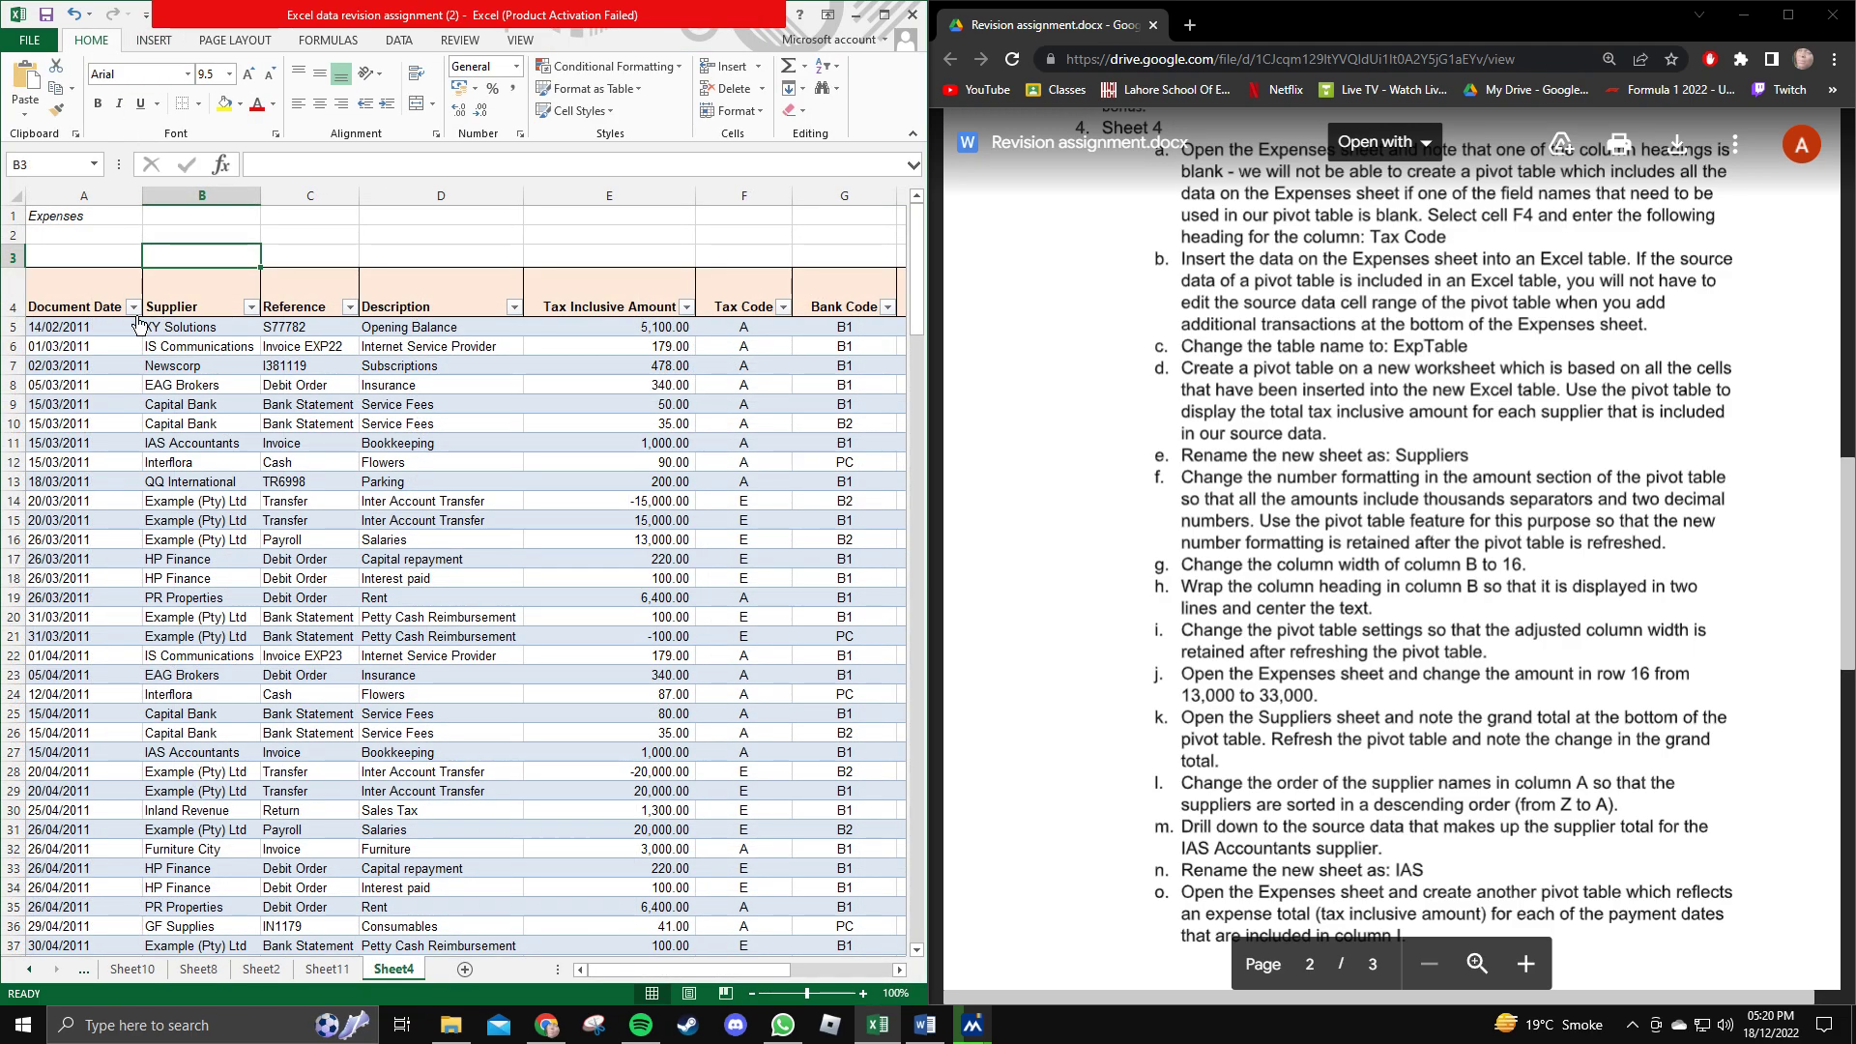
{"action": "left_click", "coordinate": [97, 299]}
{"action": "left_click", "coordinate": [83, 270]}
{"action": "left_click", "coordinate": [381, 233]}
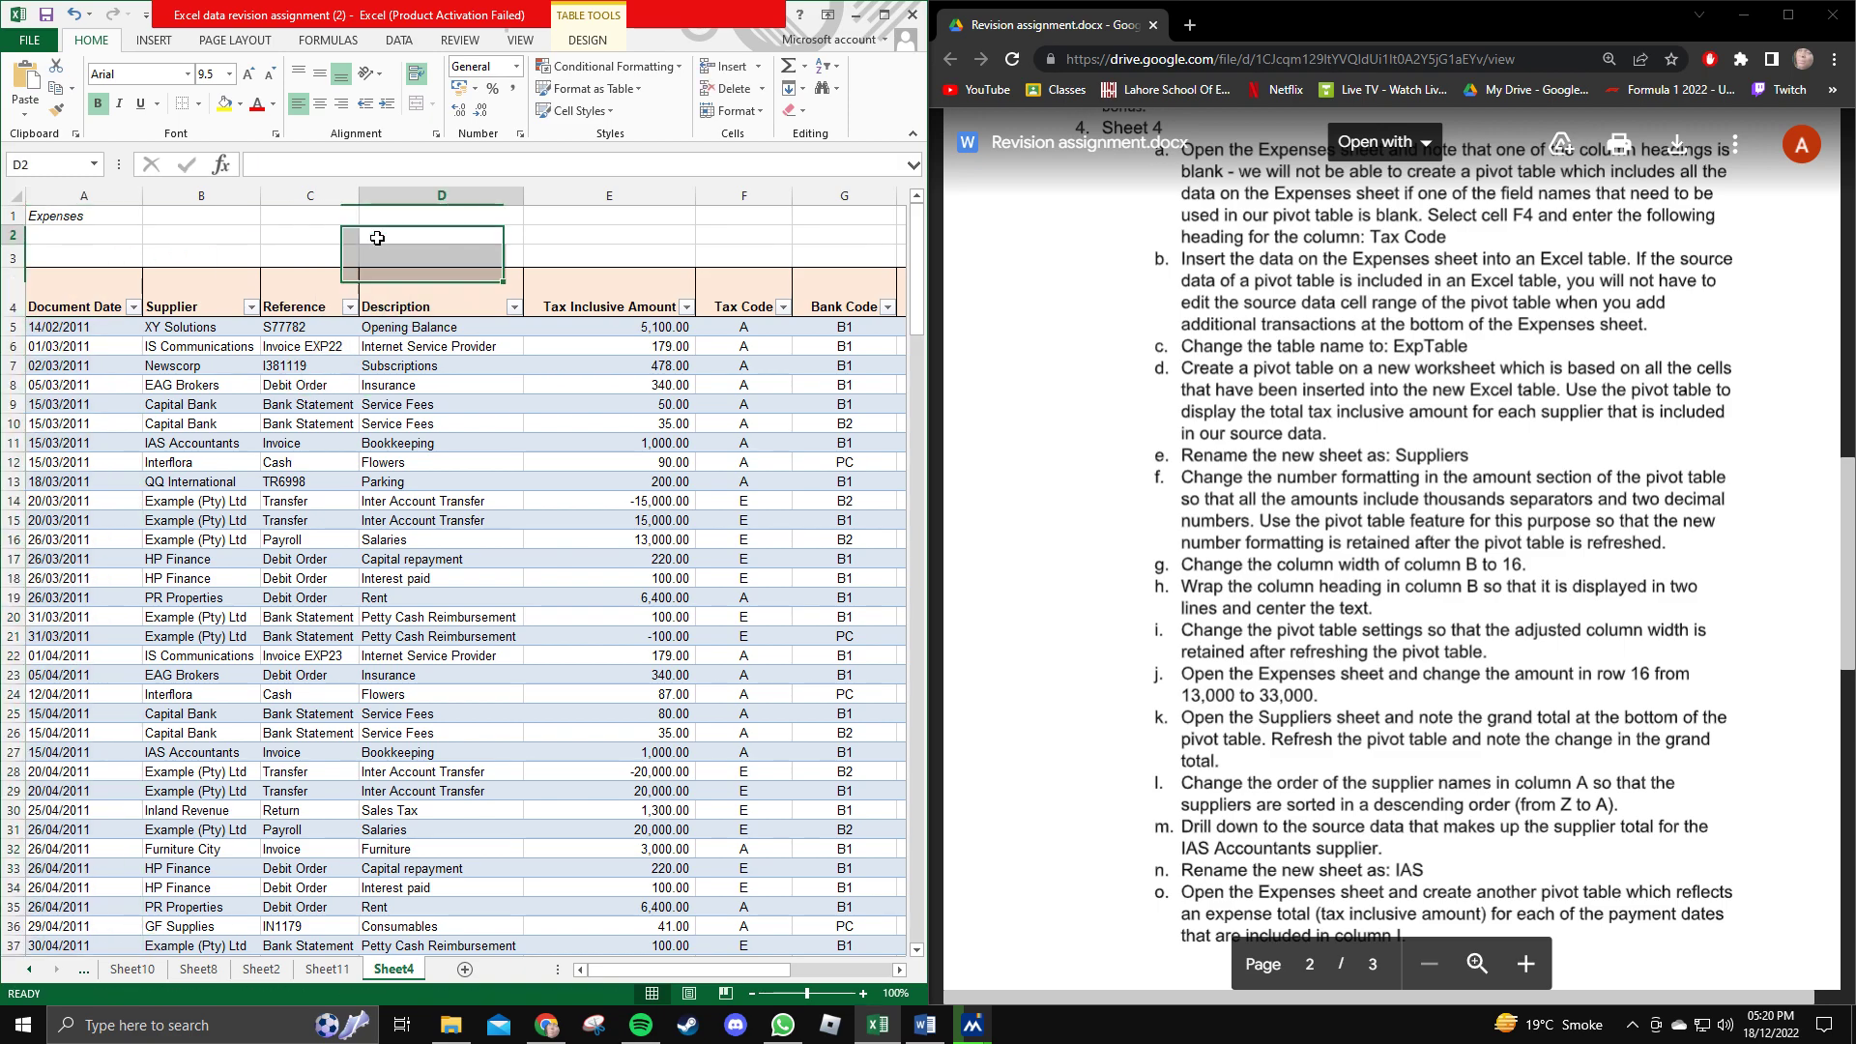
{"action": "left_click", "coordinate": [164, 40]}
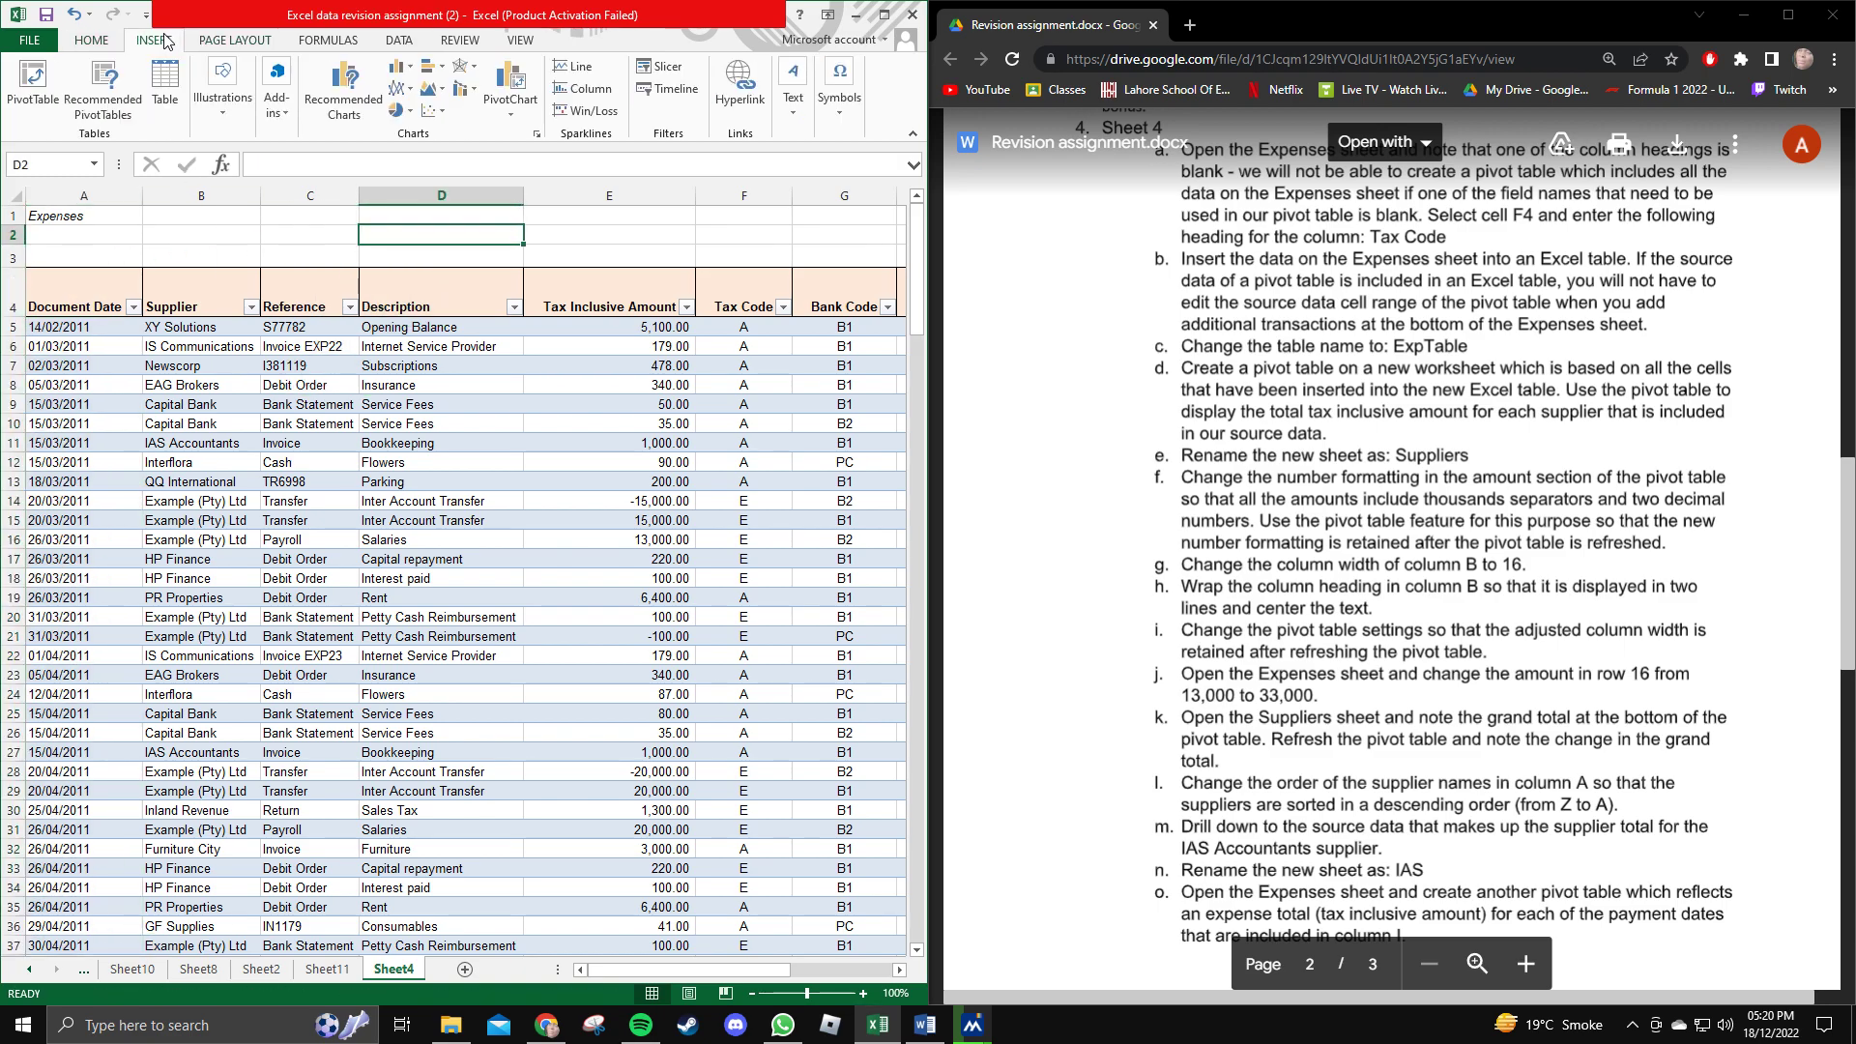
{"action": "left_click", "coordinate": [514, 111]}
{"action": "left_click", "coordinate": [520, 161]}
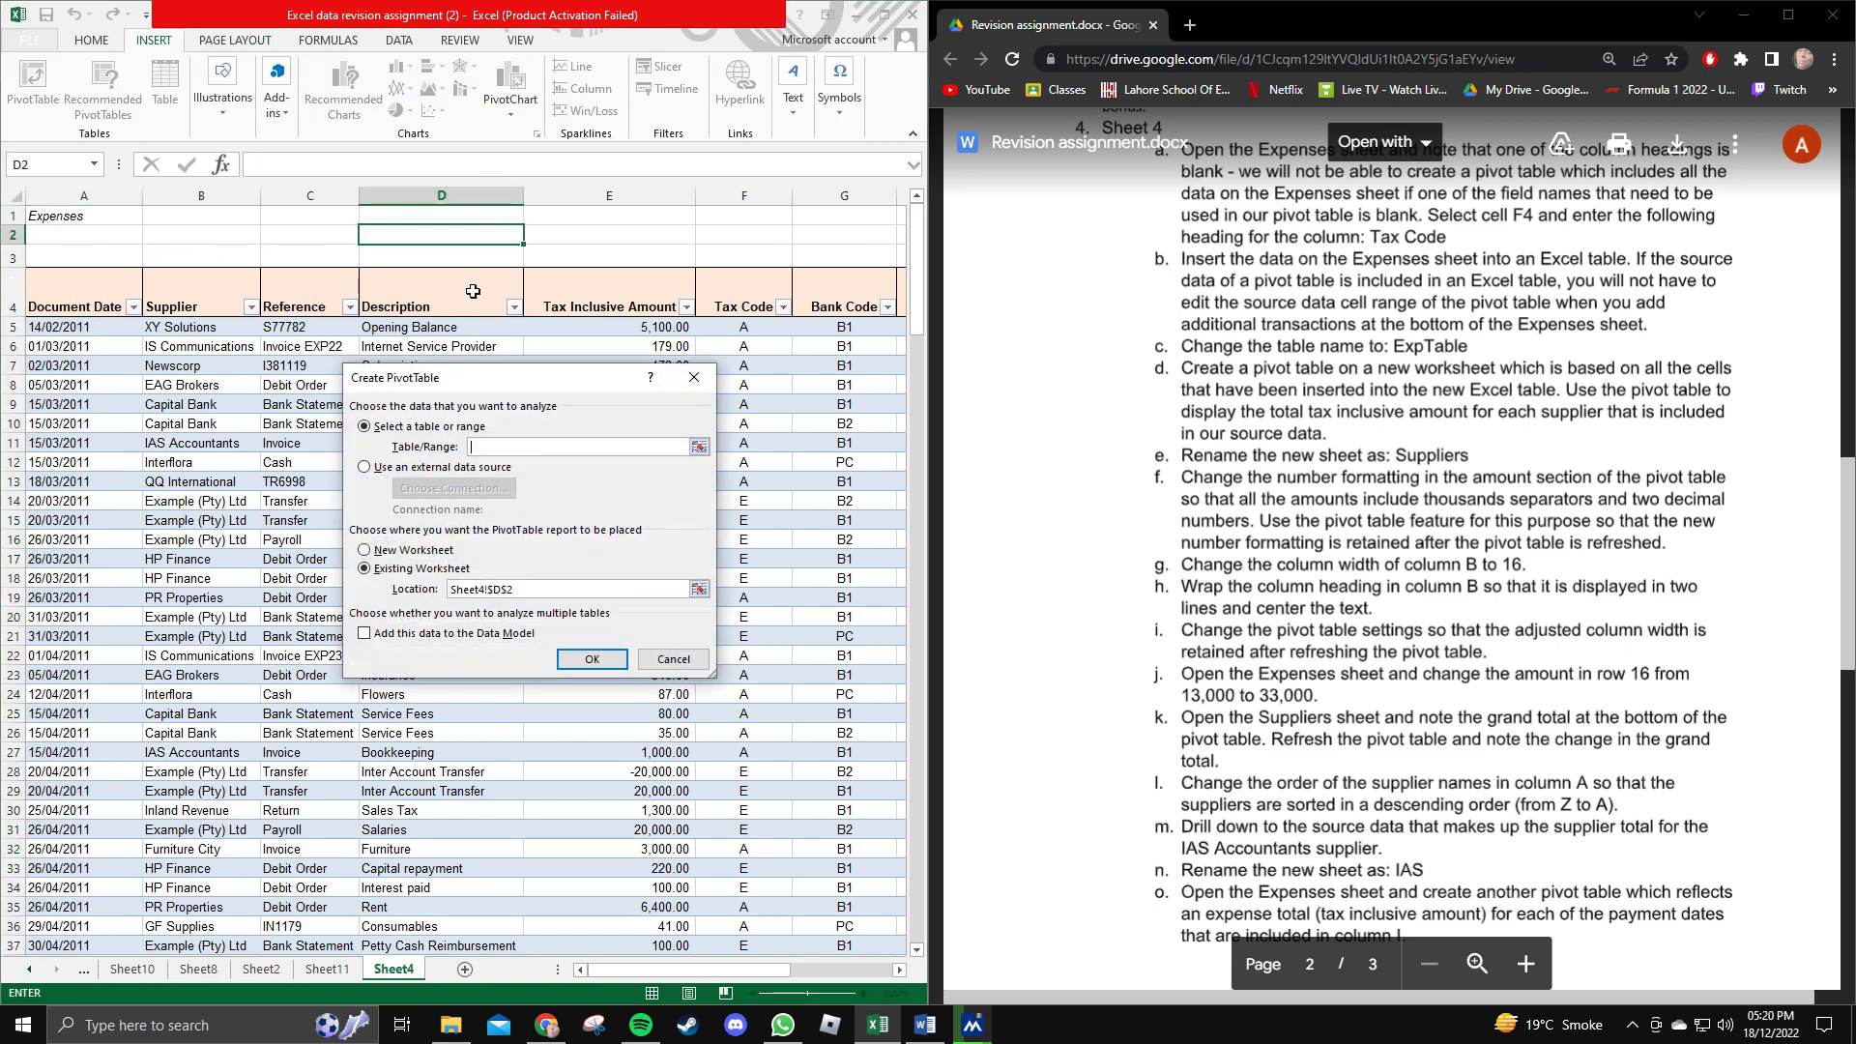
{"action": "left_click", "coordinate": [697, 447]}
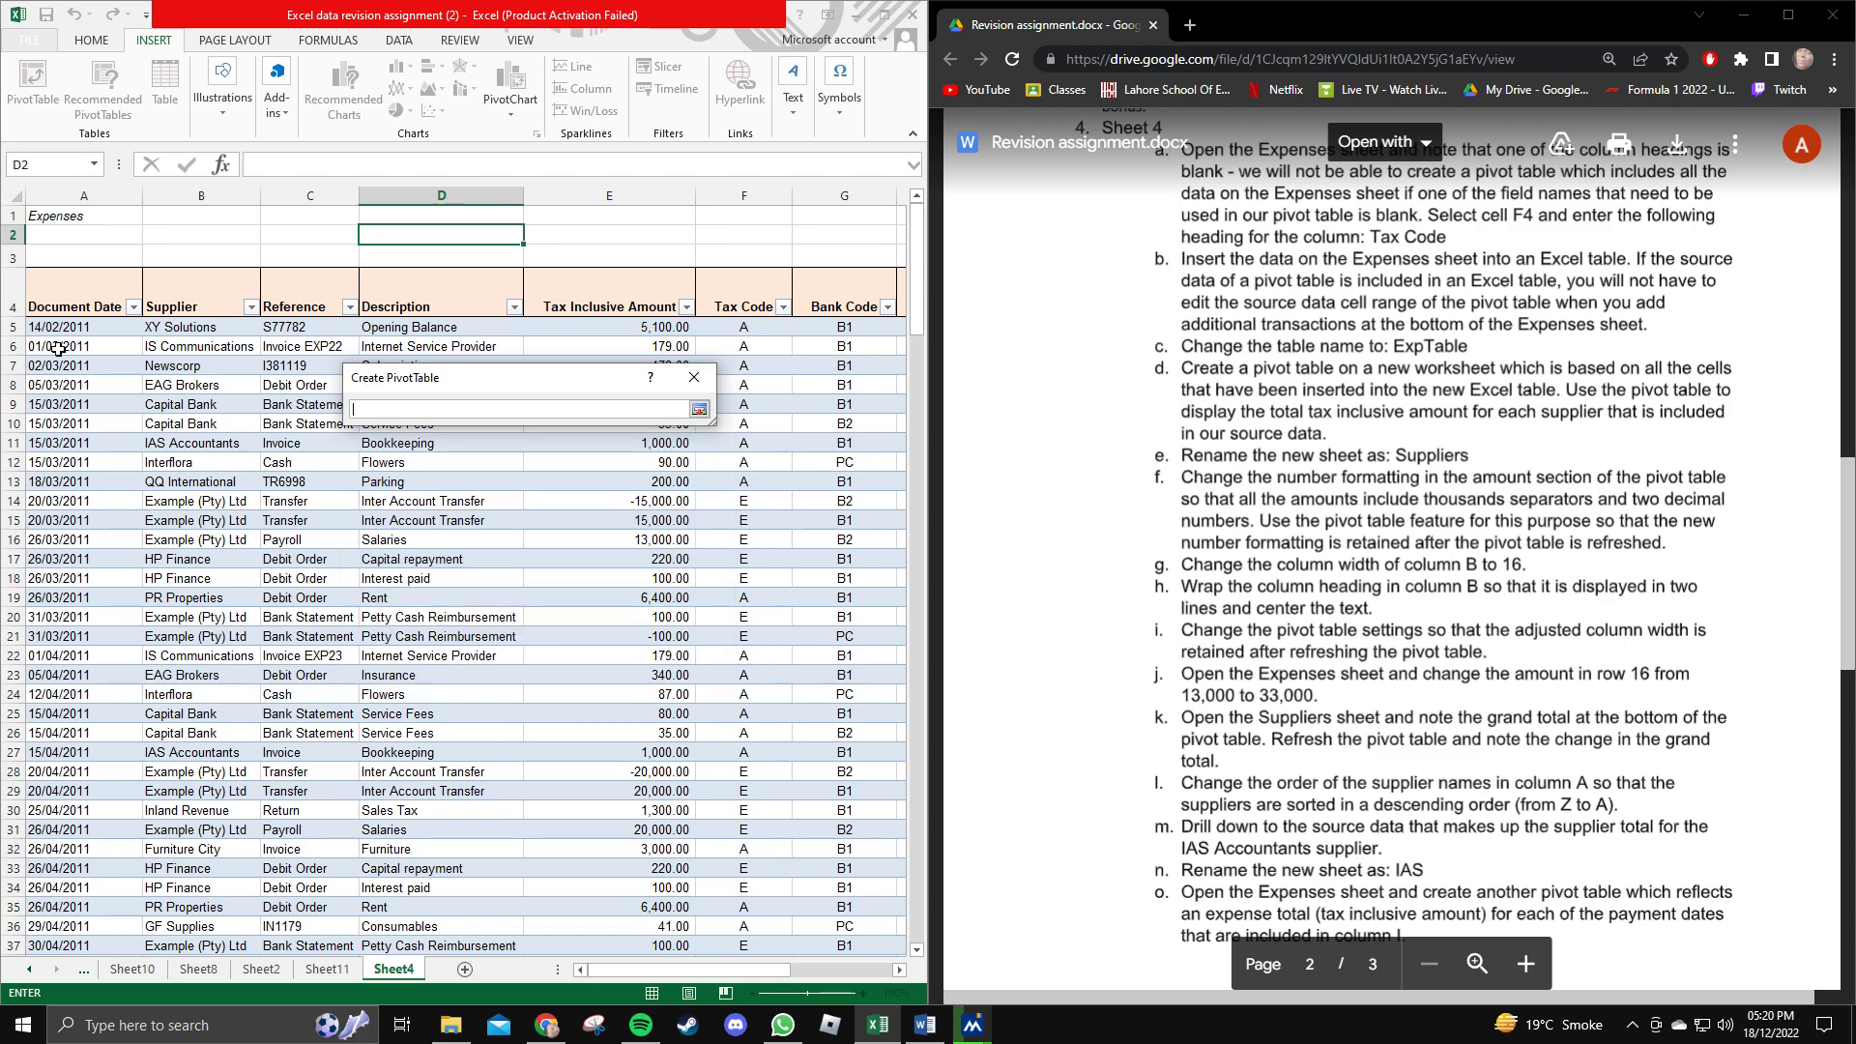
{"action": "left_click_drag", "start_coordinate": [50, 296], "coordinate": [769, 900]}
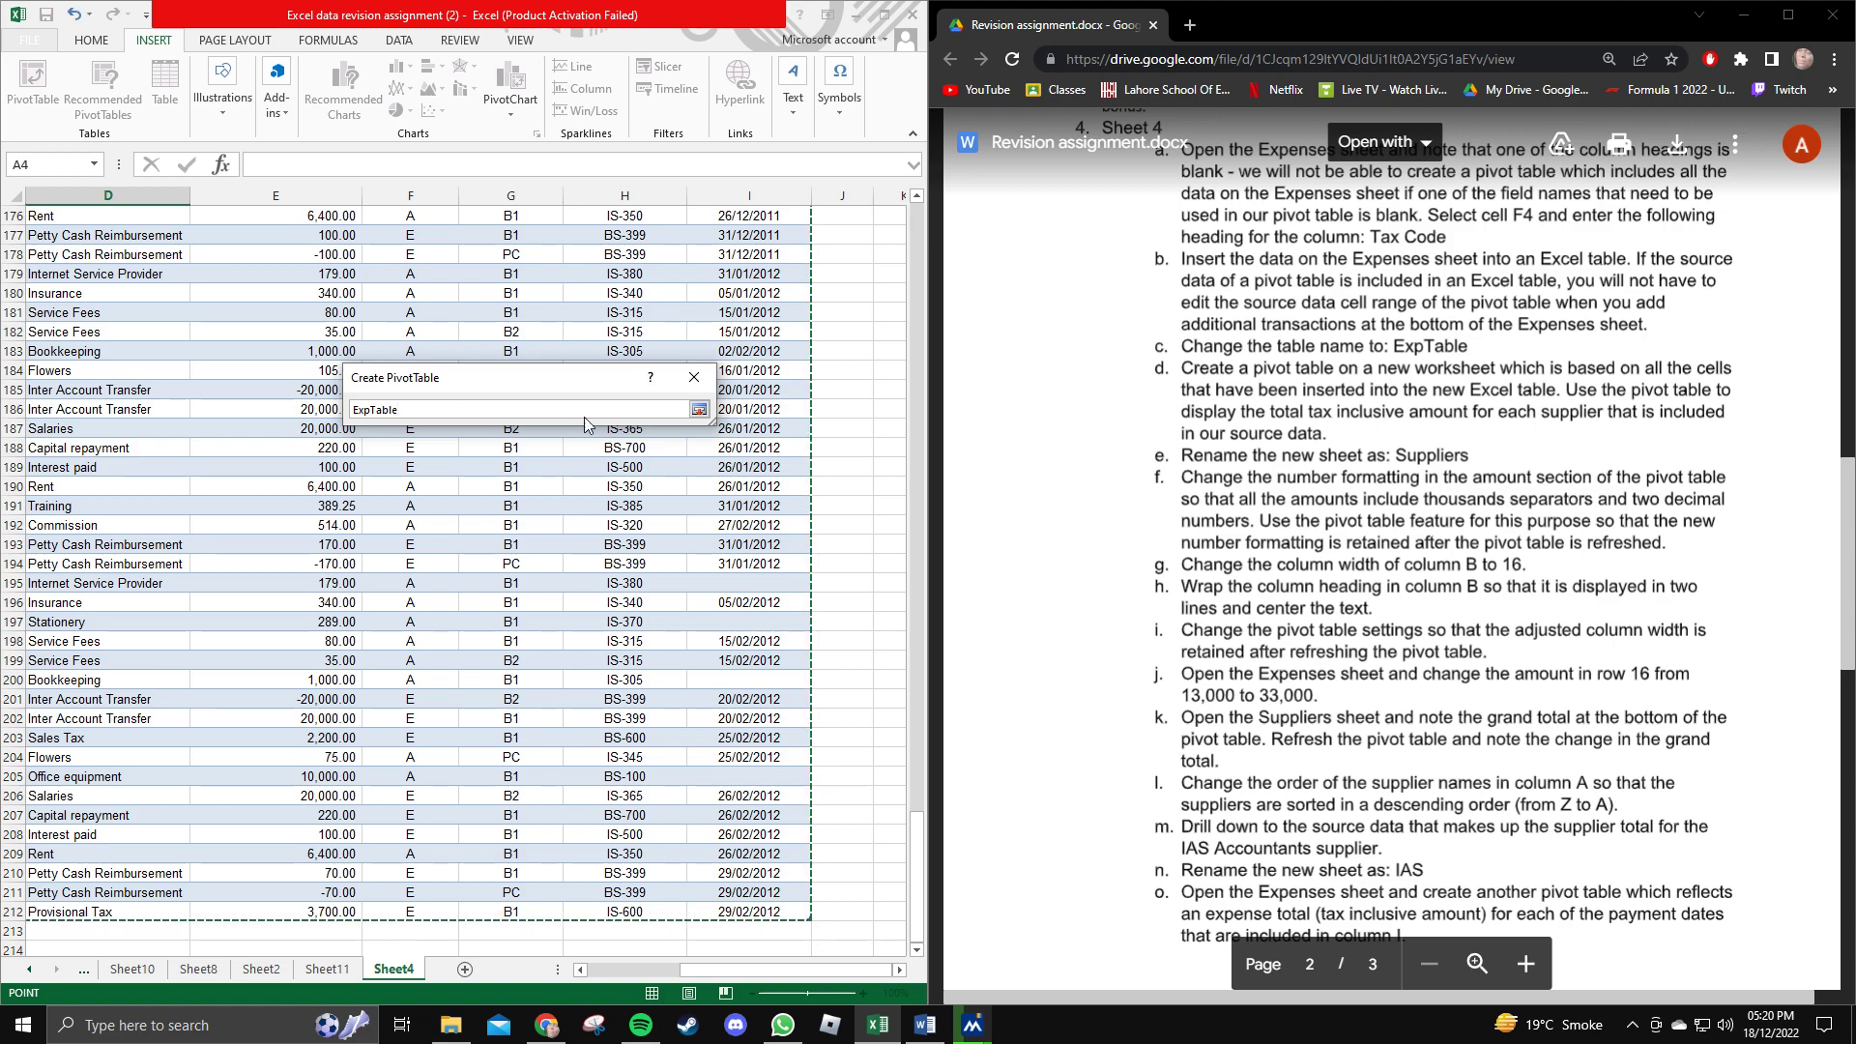
{"action": "left_click", "coordinate": [695, 409]}
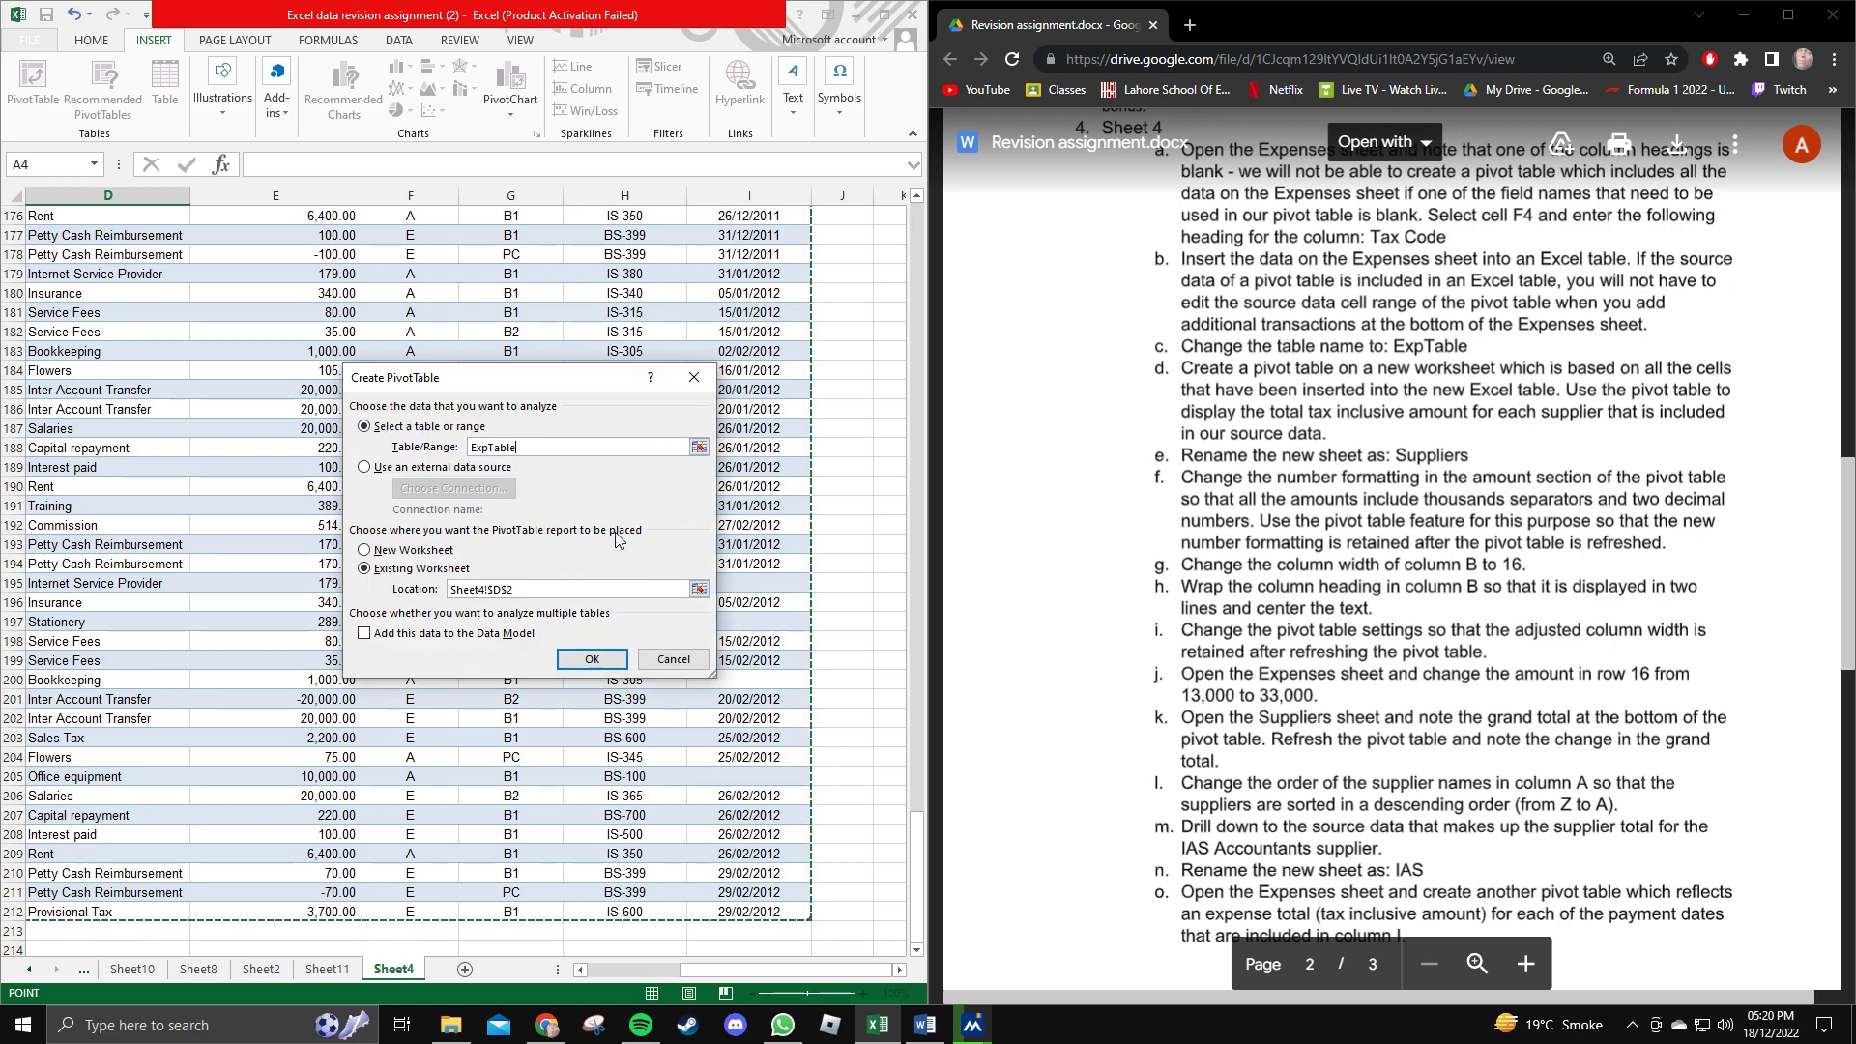
{"action": "left_click", "coordinate": [384, 543]}
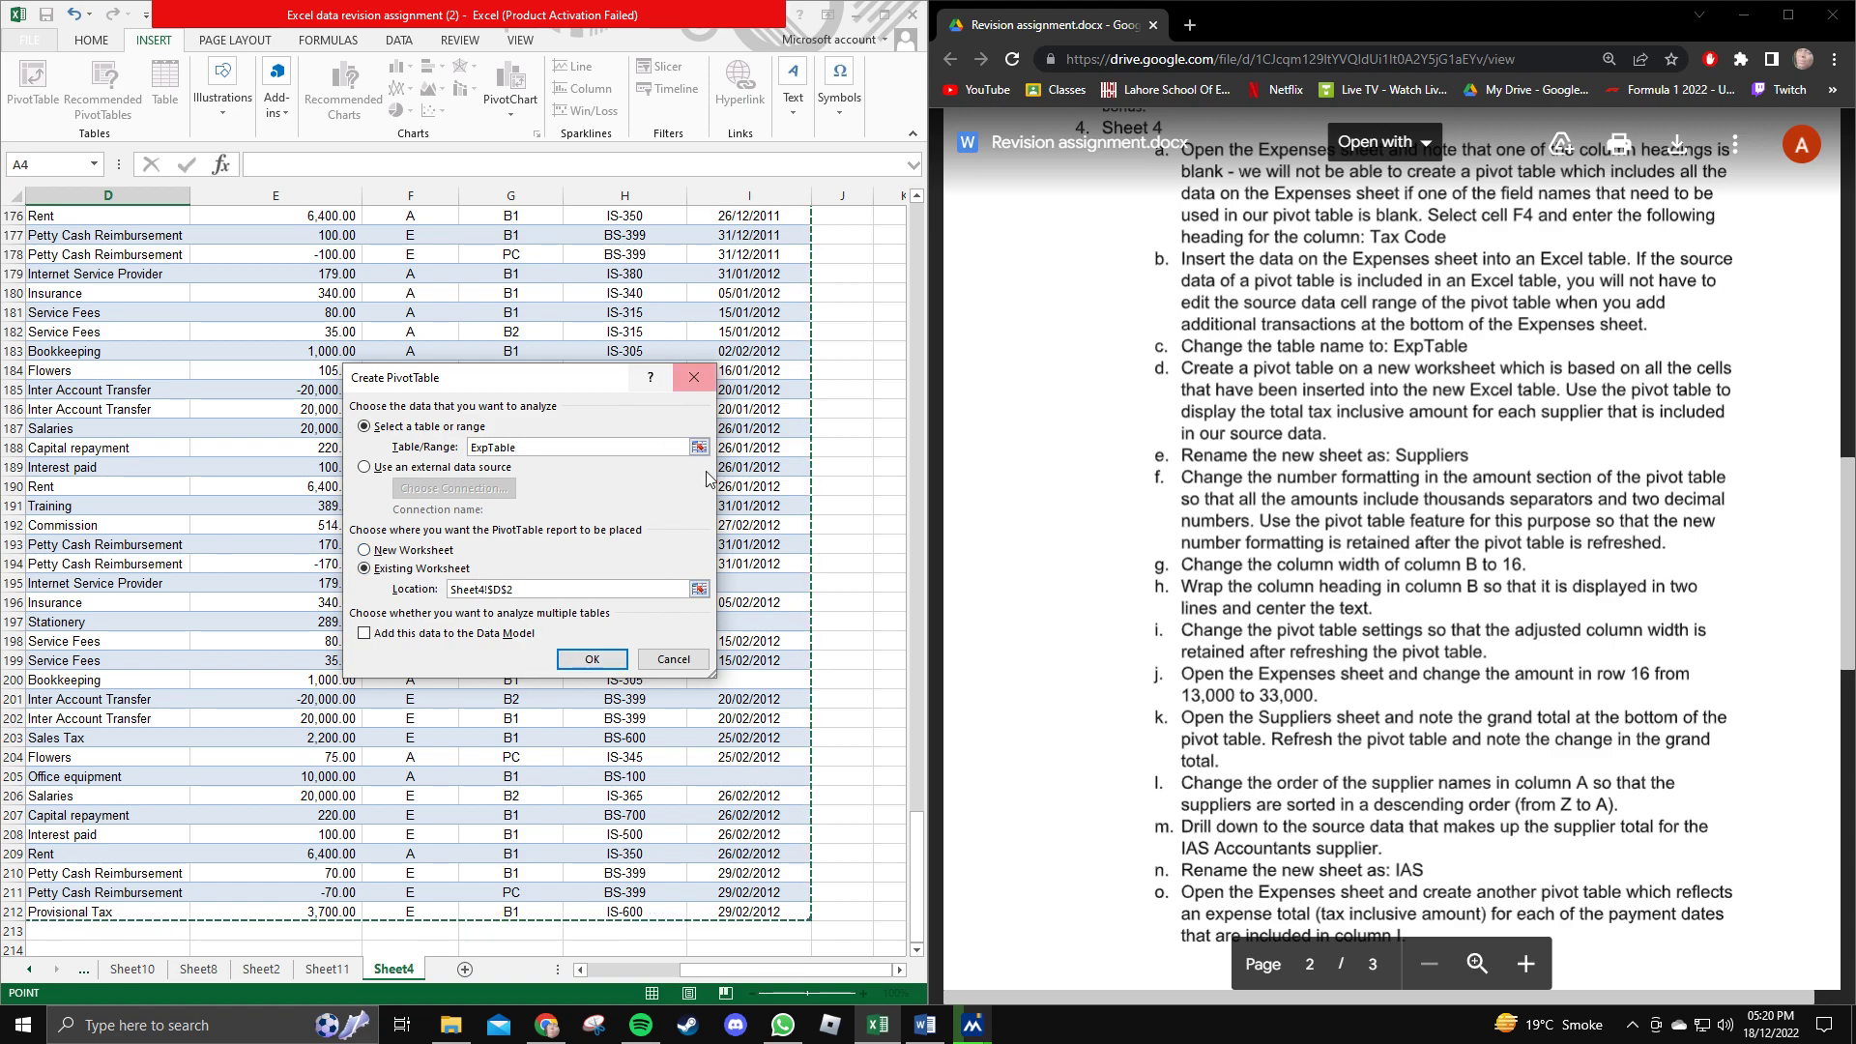
{"action": "left_click", "coordinate": [674, 659]}
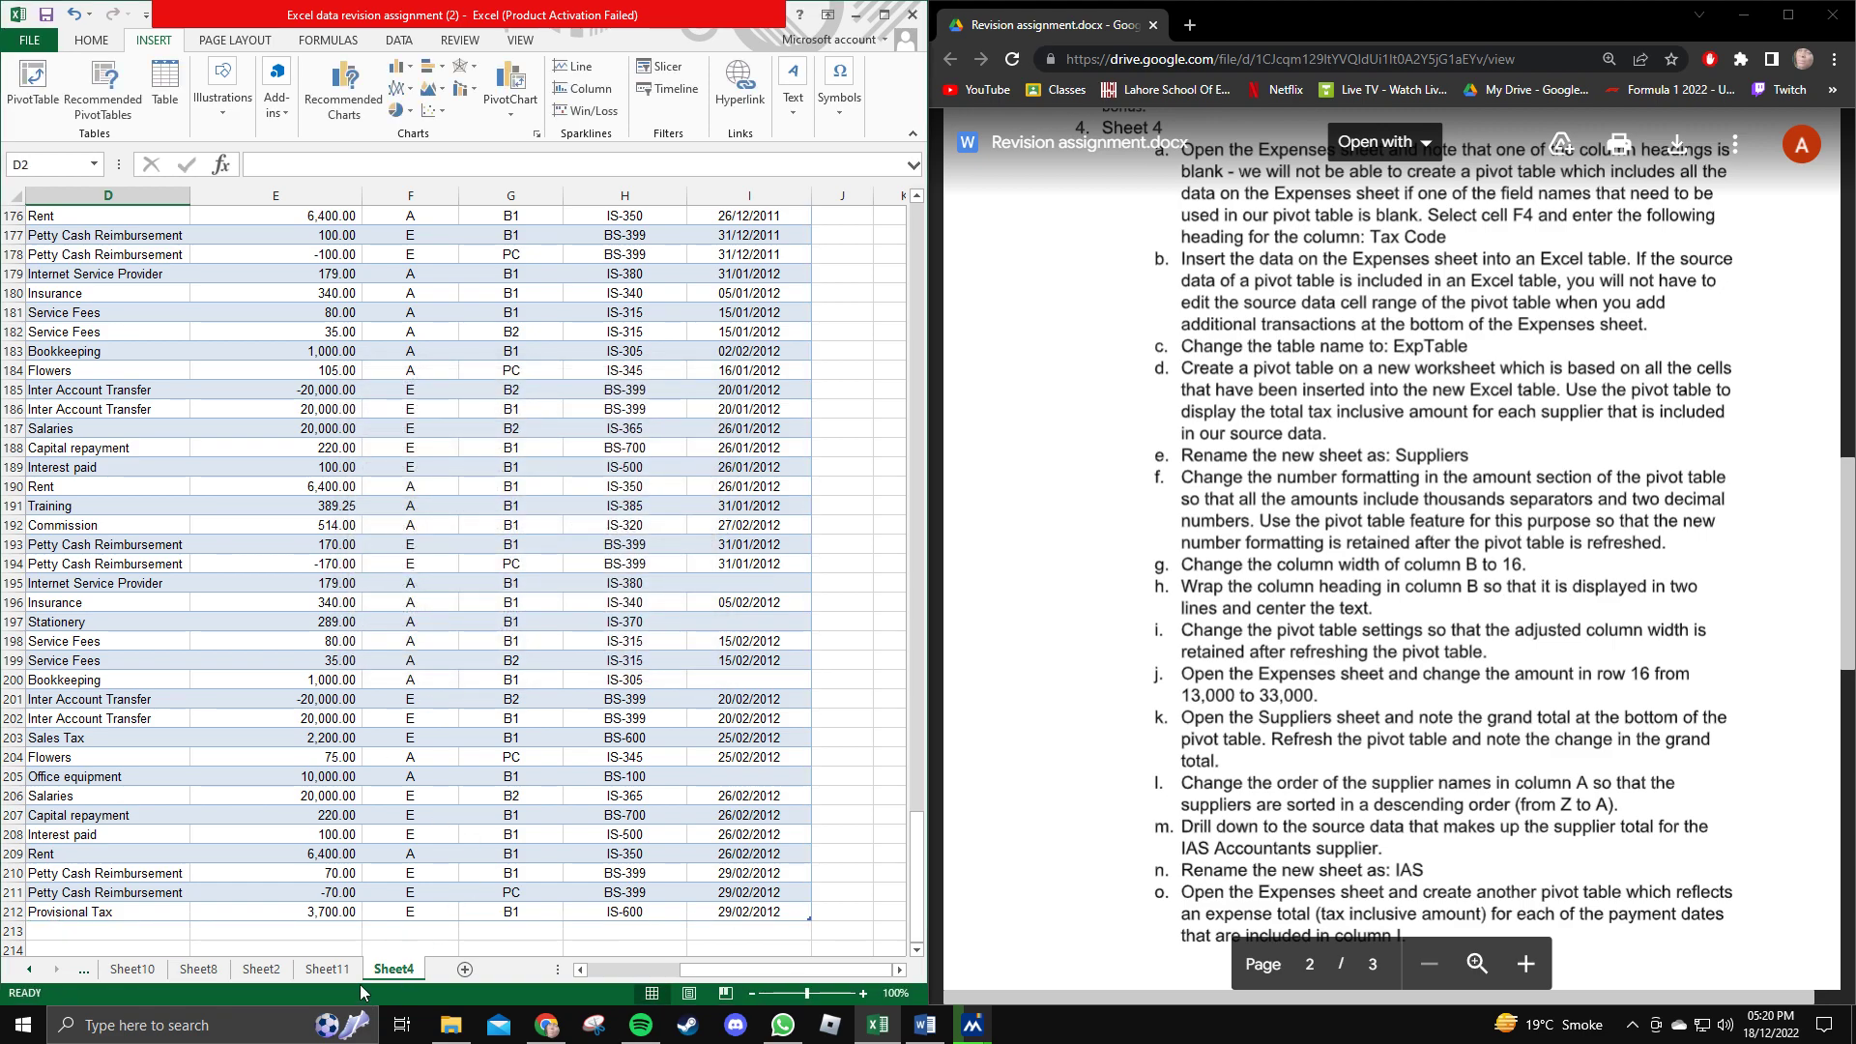
Go back to the pivot table on Sheet11 and close the PivotChart field list.
{"action": "left_click", "coordinate": [326, 968]}
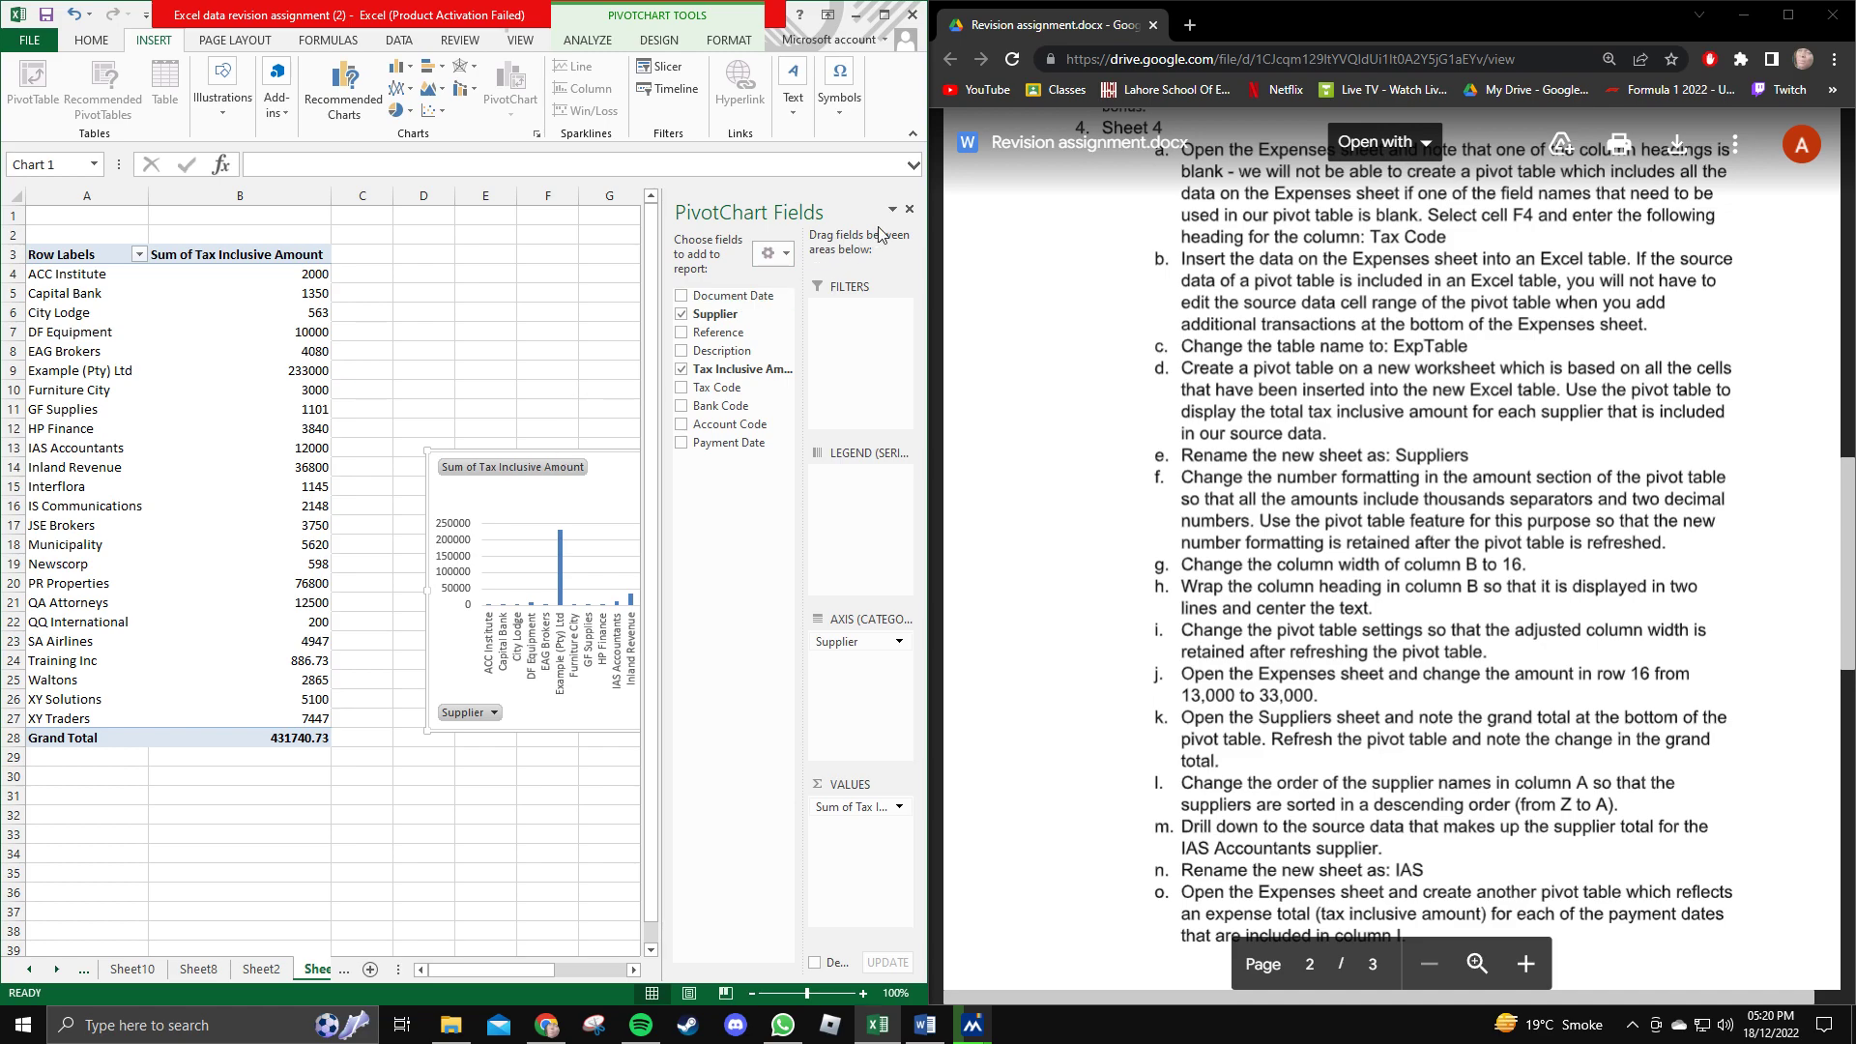
{"action": "left_click", "coordinate": [910, 210]}
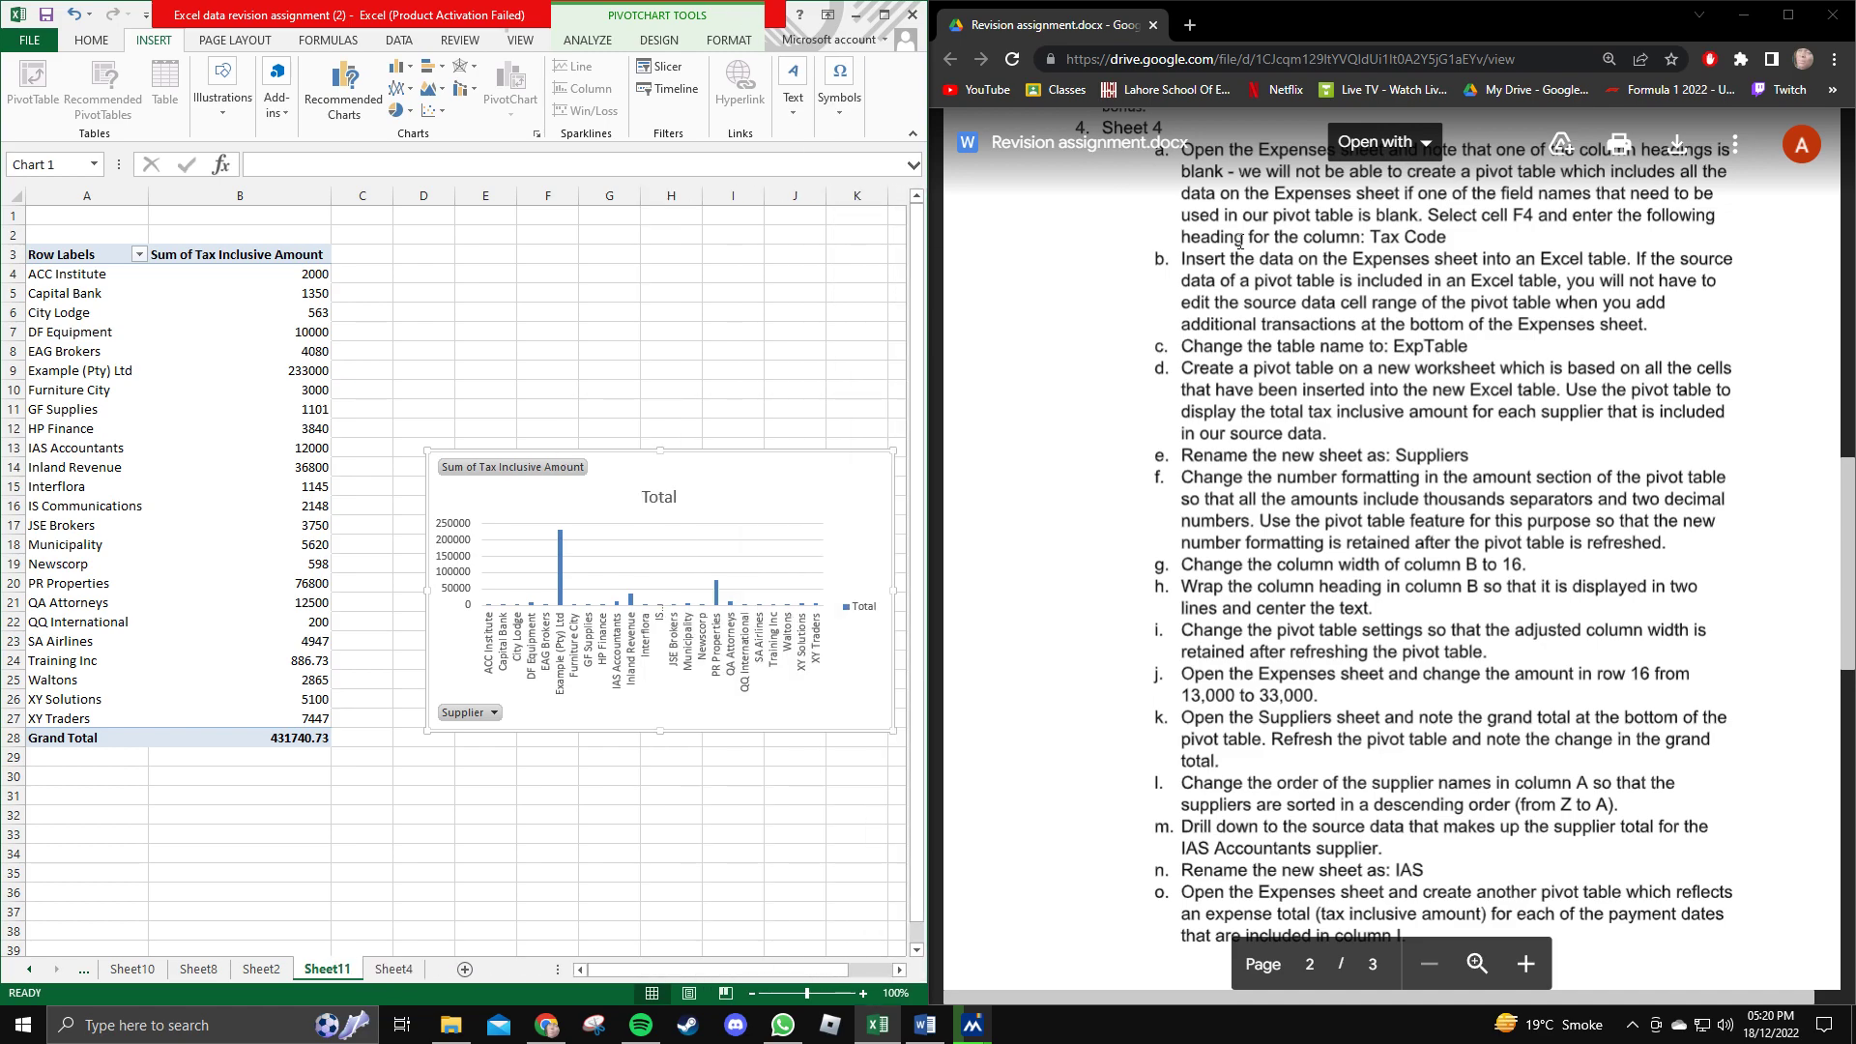
Following task e in the assignment, rename the Sheet11 worksheet as Suppliers.
{"action": "left_click_drag", "start_coordinate": [1465, 391], "coordinate": [1350, 429]}
{"action": "left_click", "coordinate": [1361, 402]}
{"action": "left_click", "coordinate": [1350, 428]}
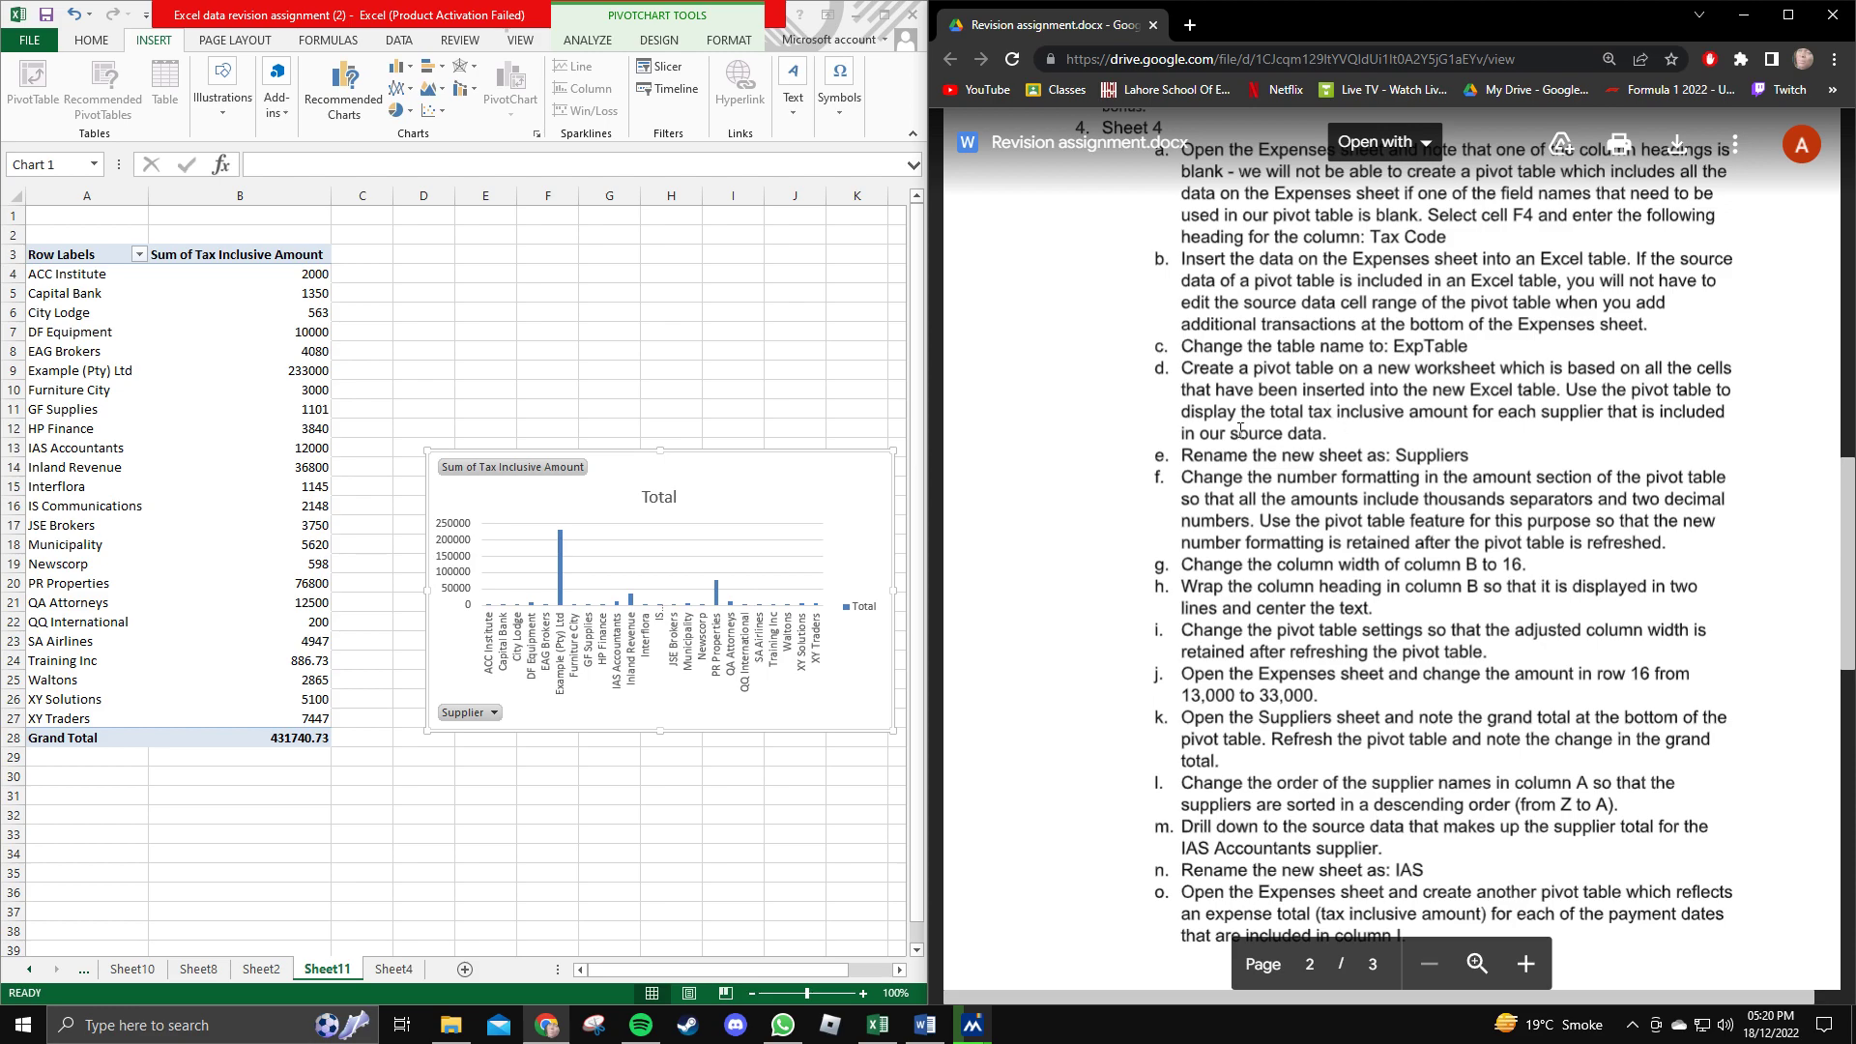
{"action": "left_click_drag", "start_coordinate": [1181, 476], "coordinate": [1418, 478]}
{"action": "left_click", "coordinate": [1361, 469]}
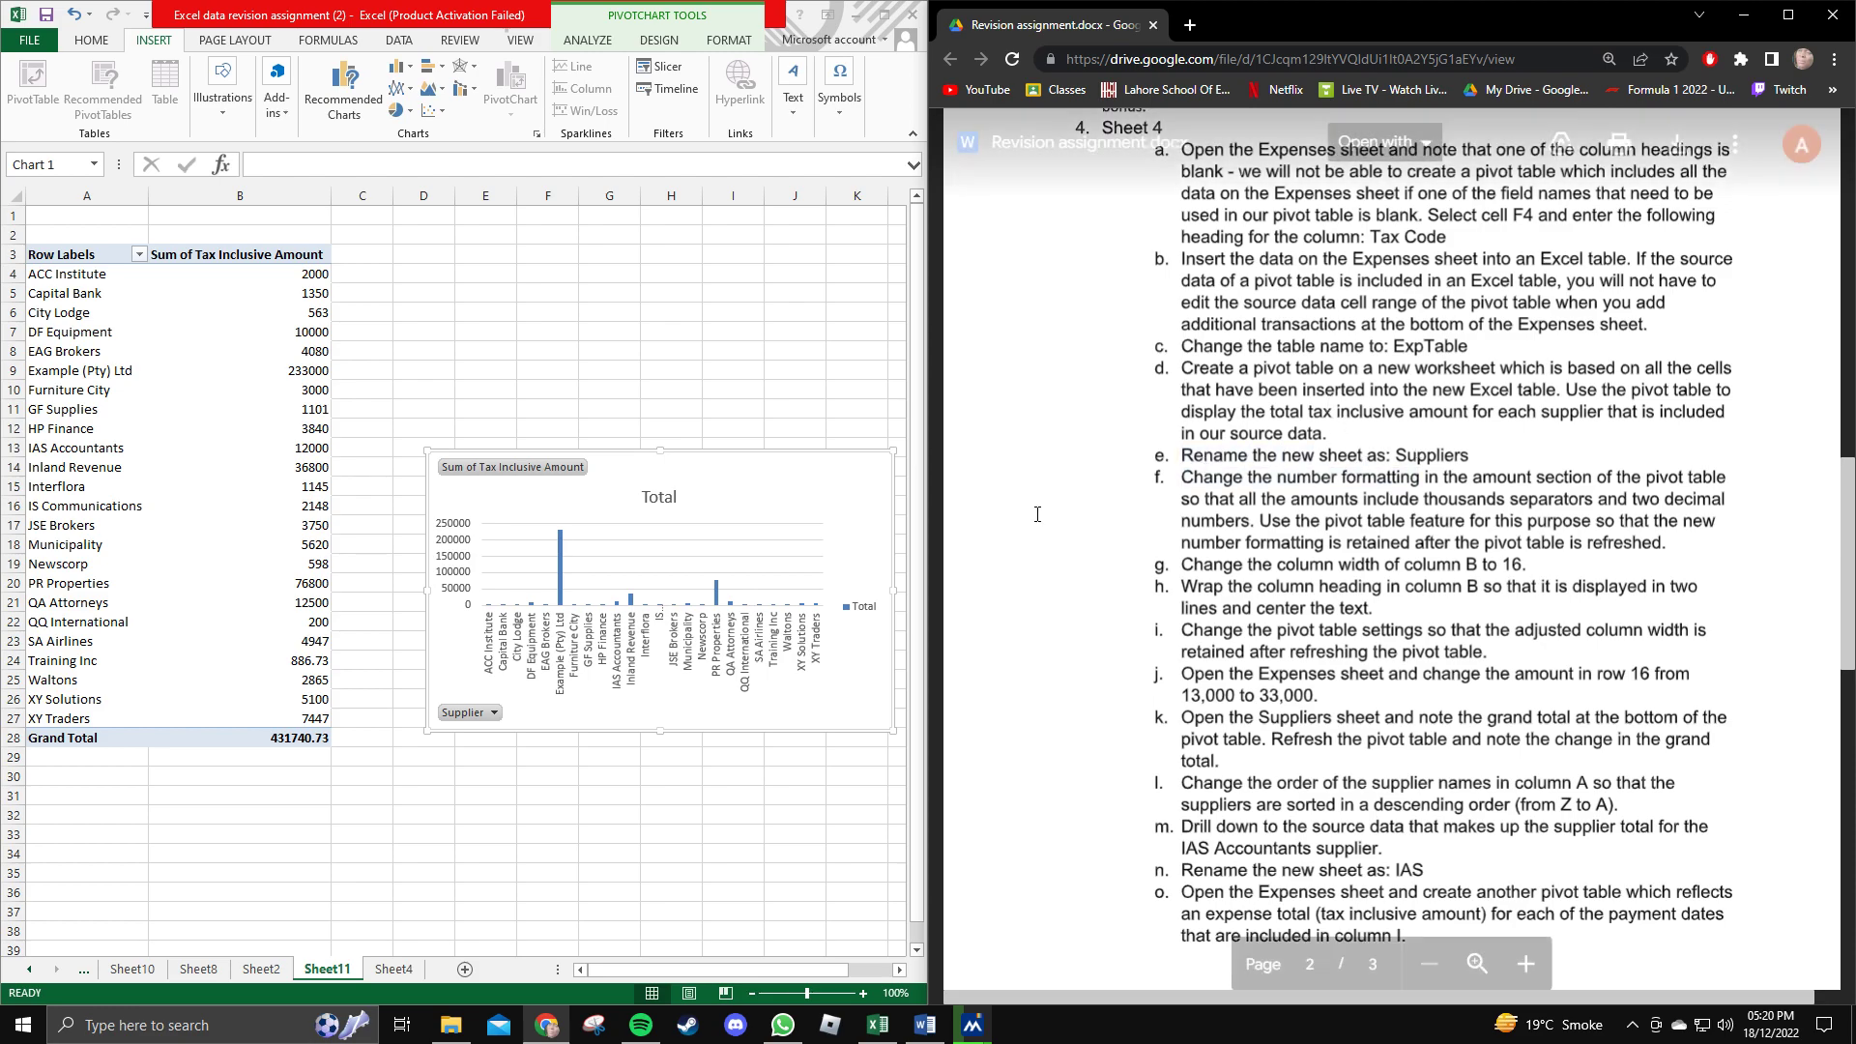
{"action": "left_click", "coordinate": [322, 977]}
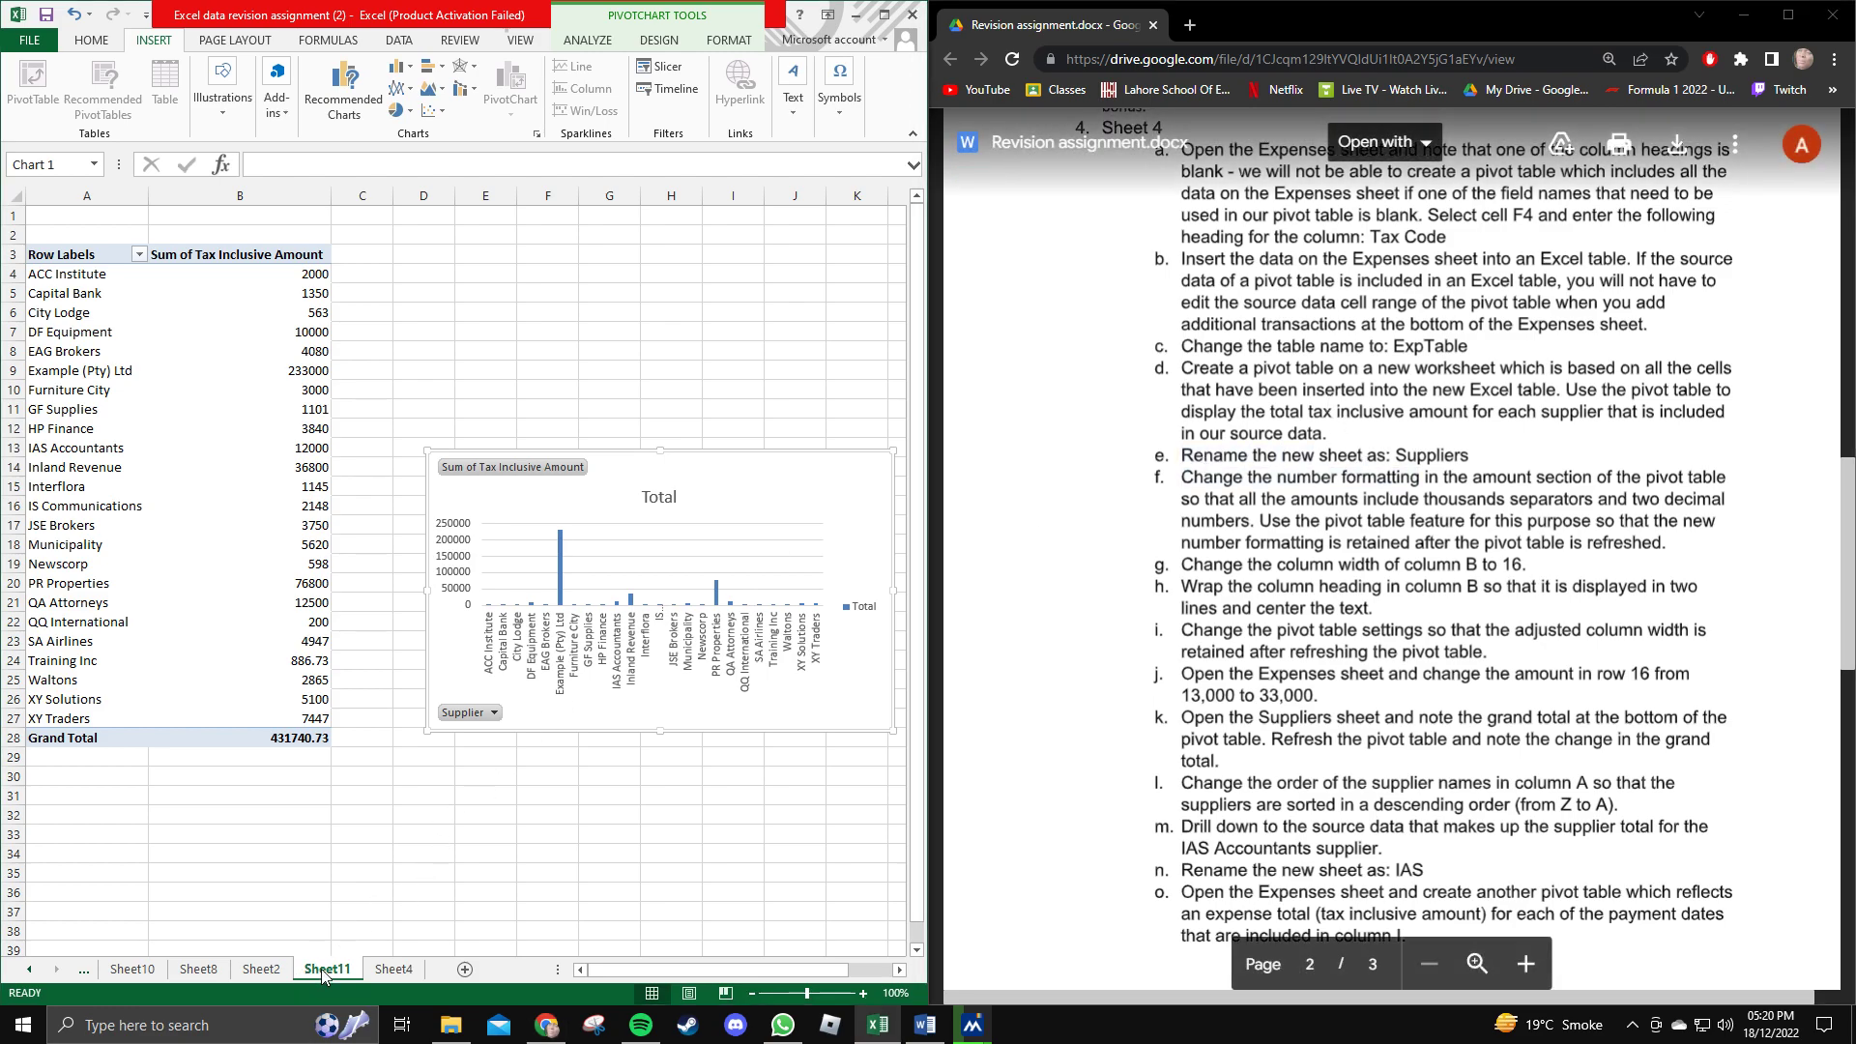
{"action": "right_click", "coordinate": [322, 975]}
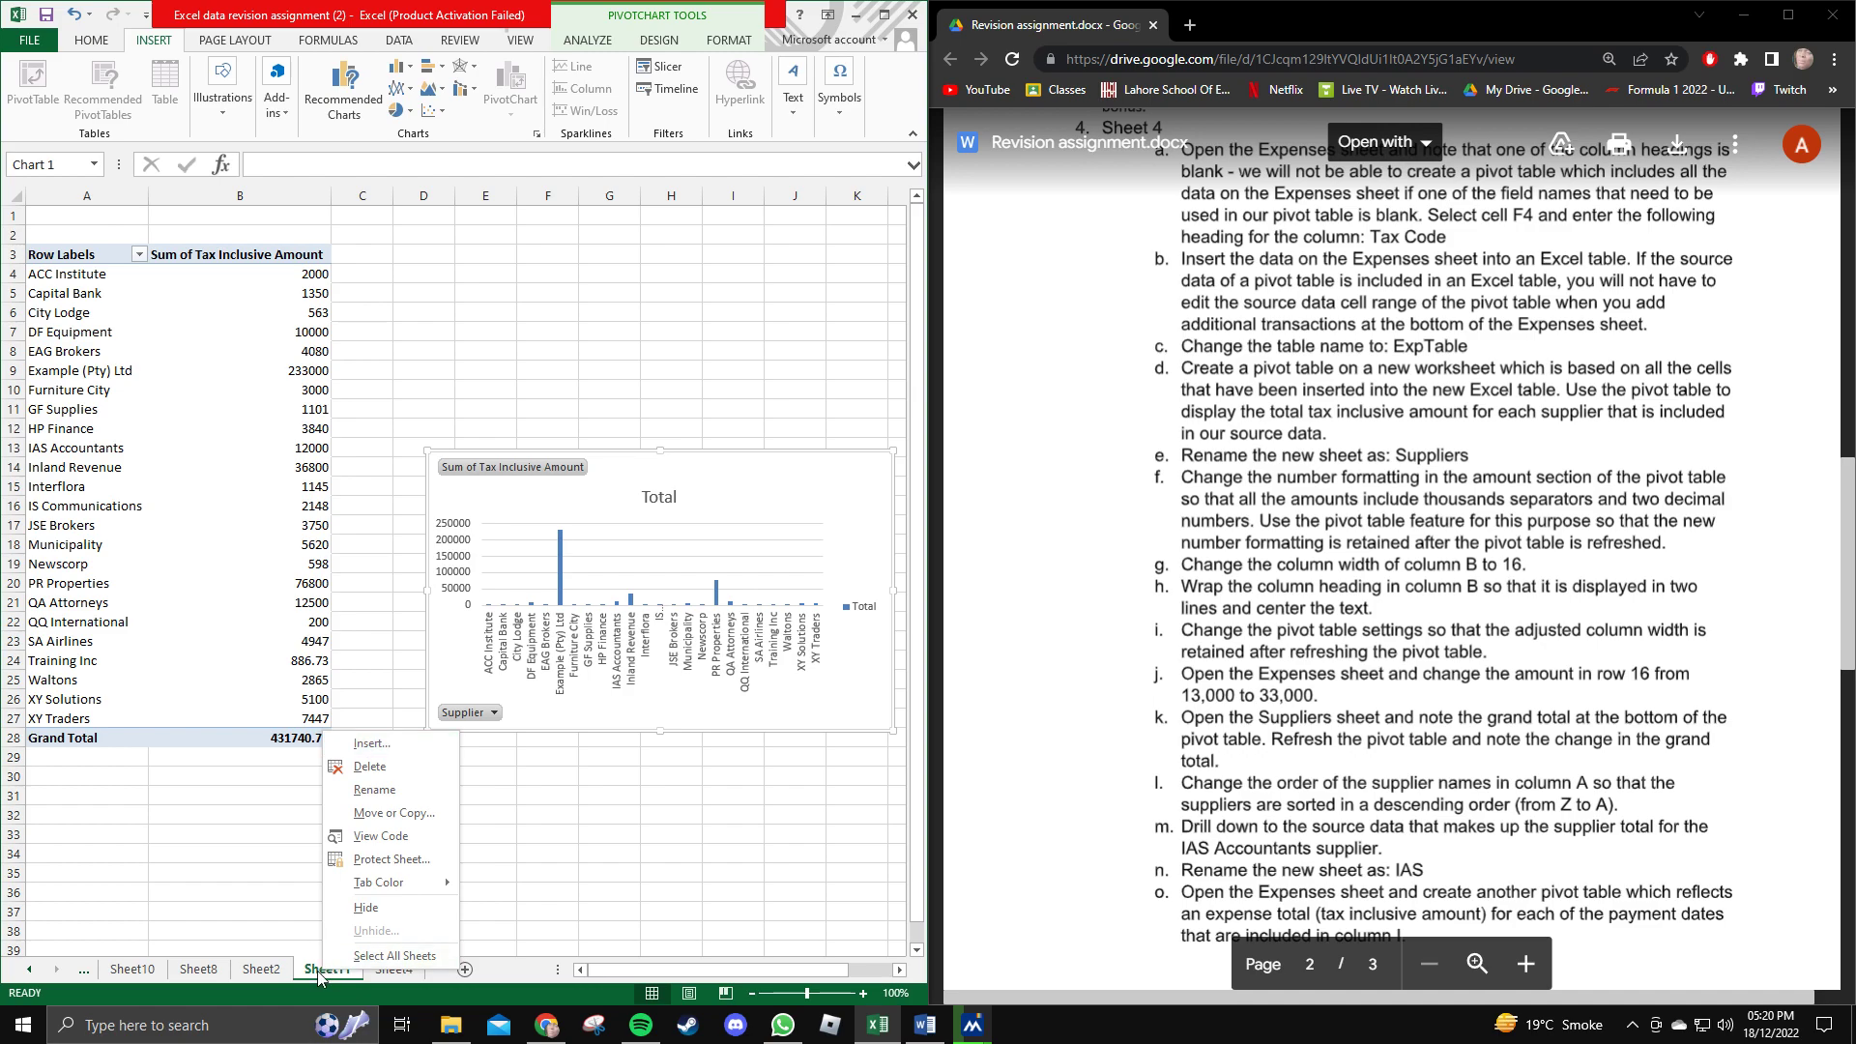
{"action": "left_click", "coordinate": [374, 789]}
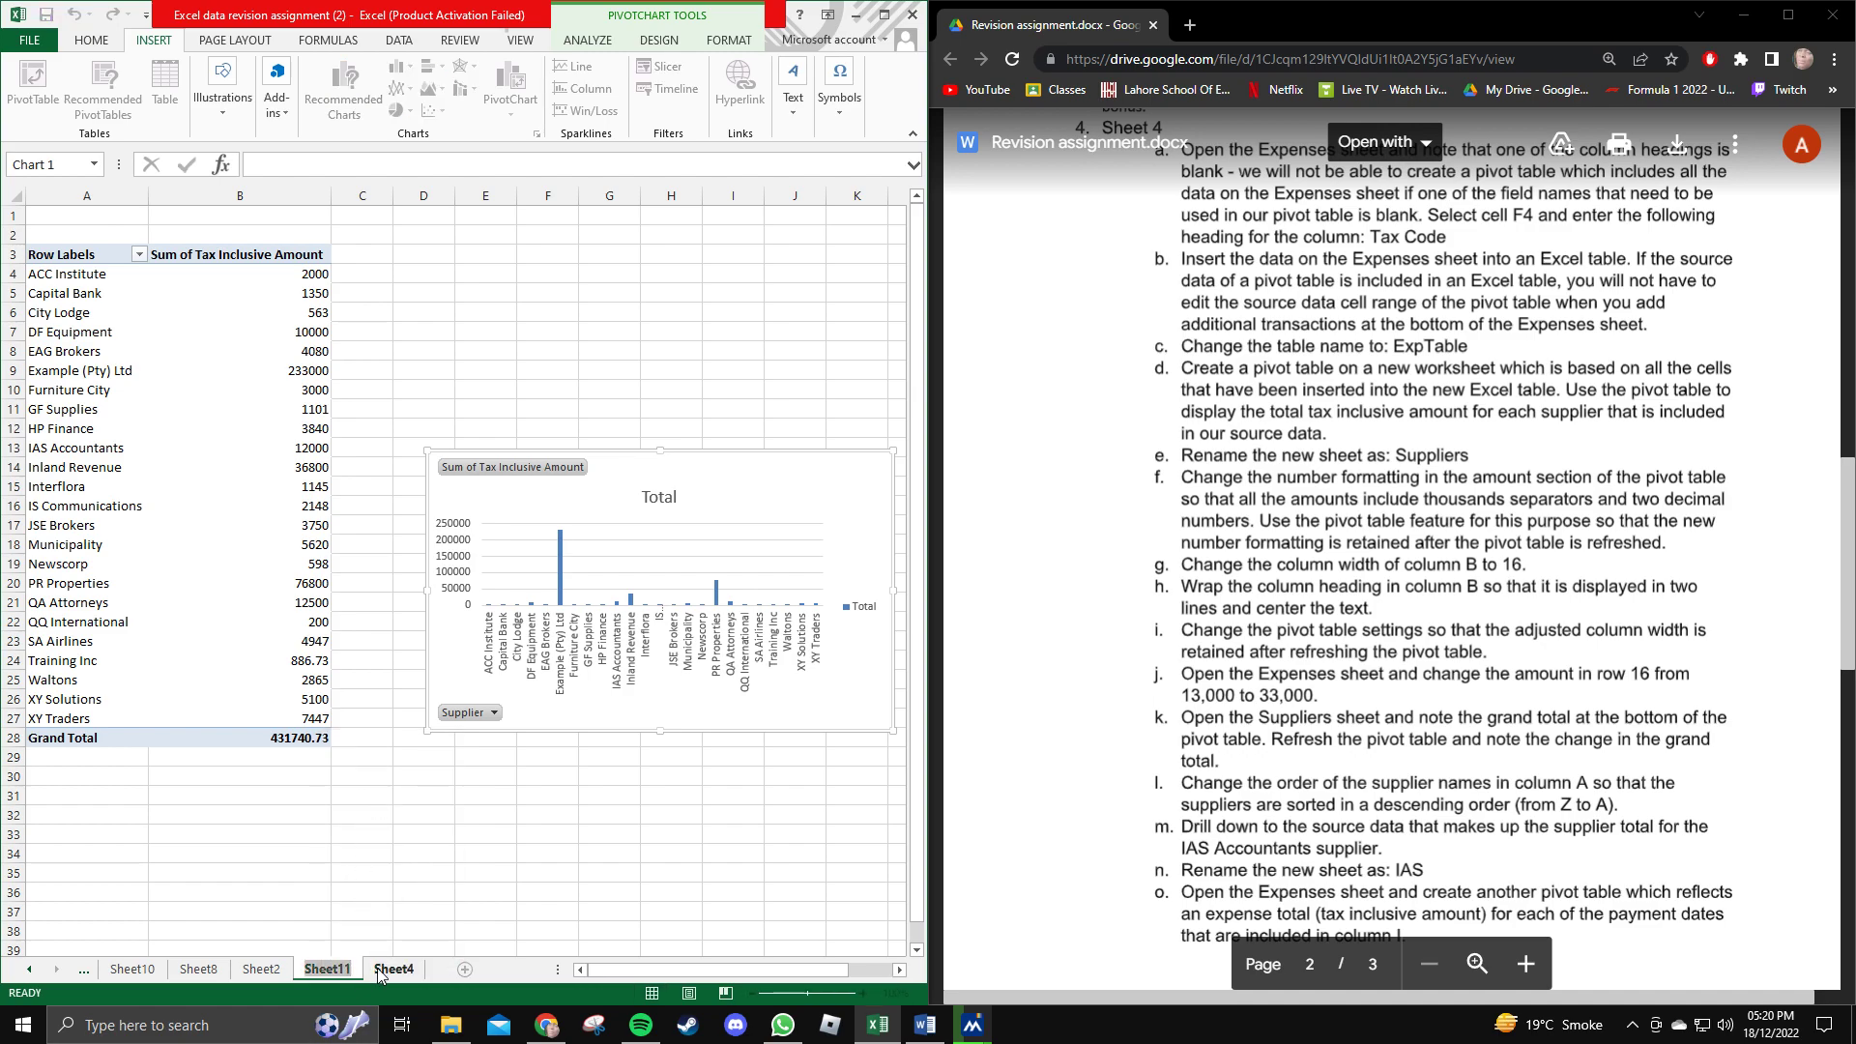
{"action": "type", "text": "Supplio"}
{"action": "type", "text": "rs"}
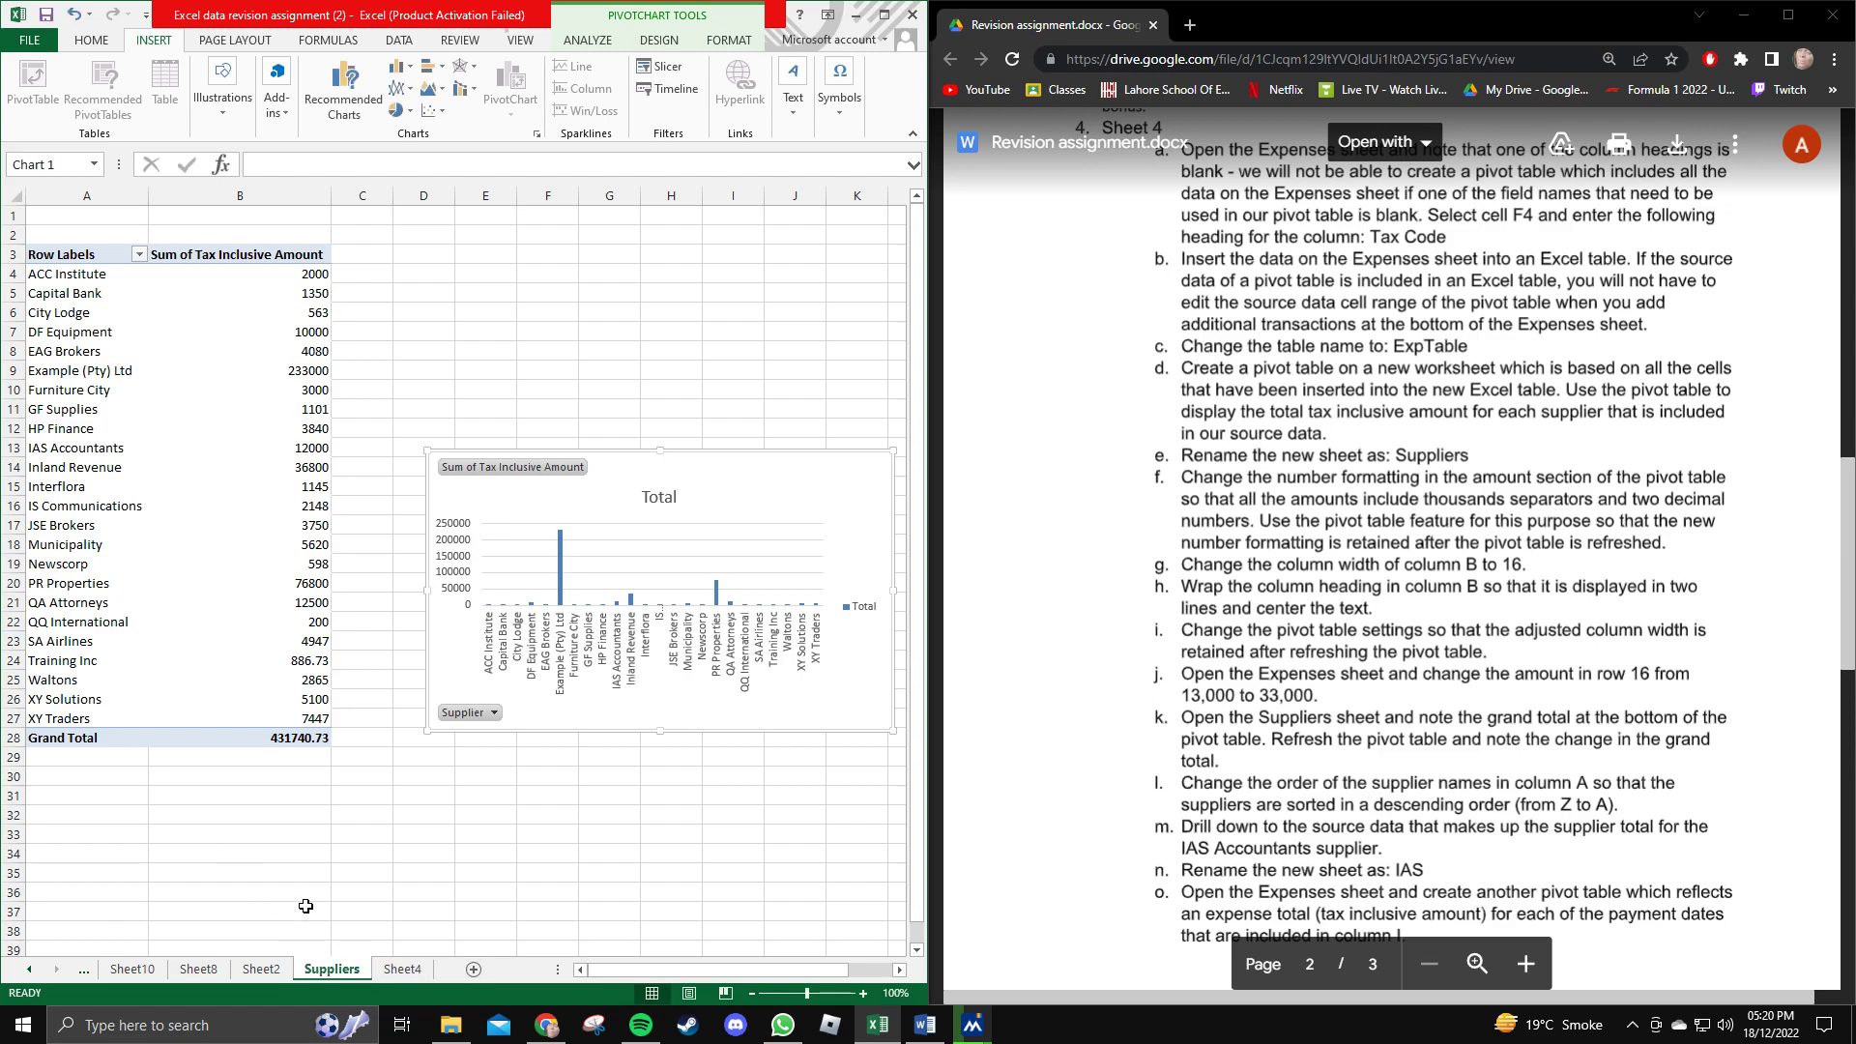
{"action": "left_click", "coordinate": [305, 909]}
Rename the Sheet4 worksheet as Expenses and go back to the Suppliers sheet.
{"action": "double_click", "coordinate": [343, 974]}
{"action": "left_click", "coordinate": [370, 977]}
{"action": "left_click", "coordinate": [383, 973]}
{"action": "left_click", "coordinate": [384, 972]}
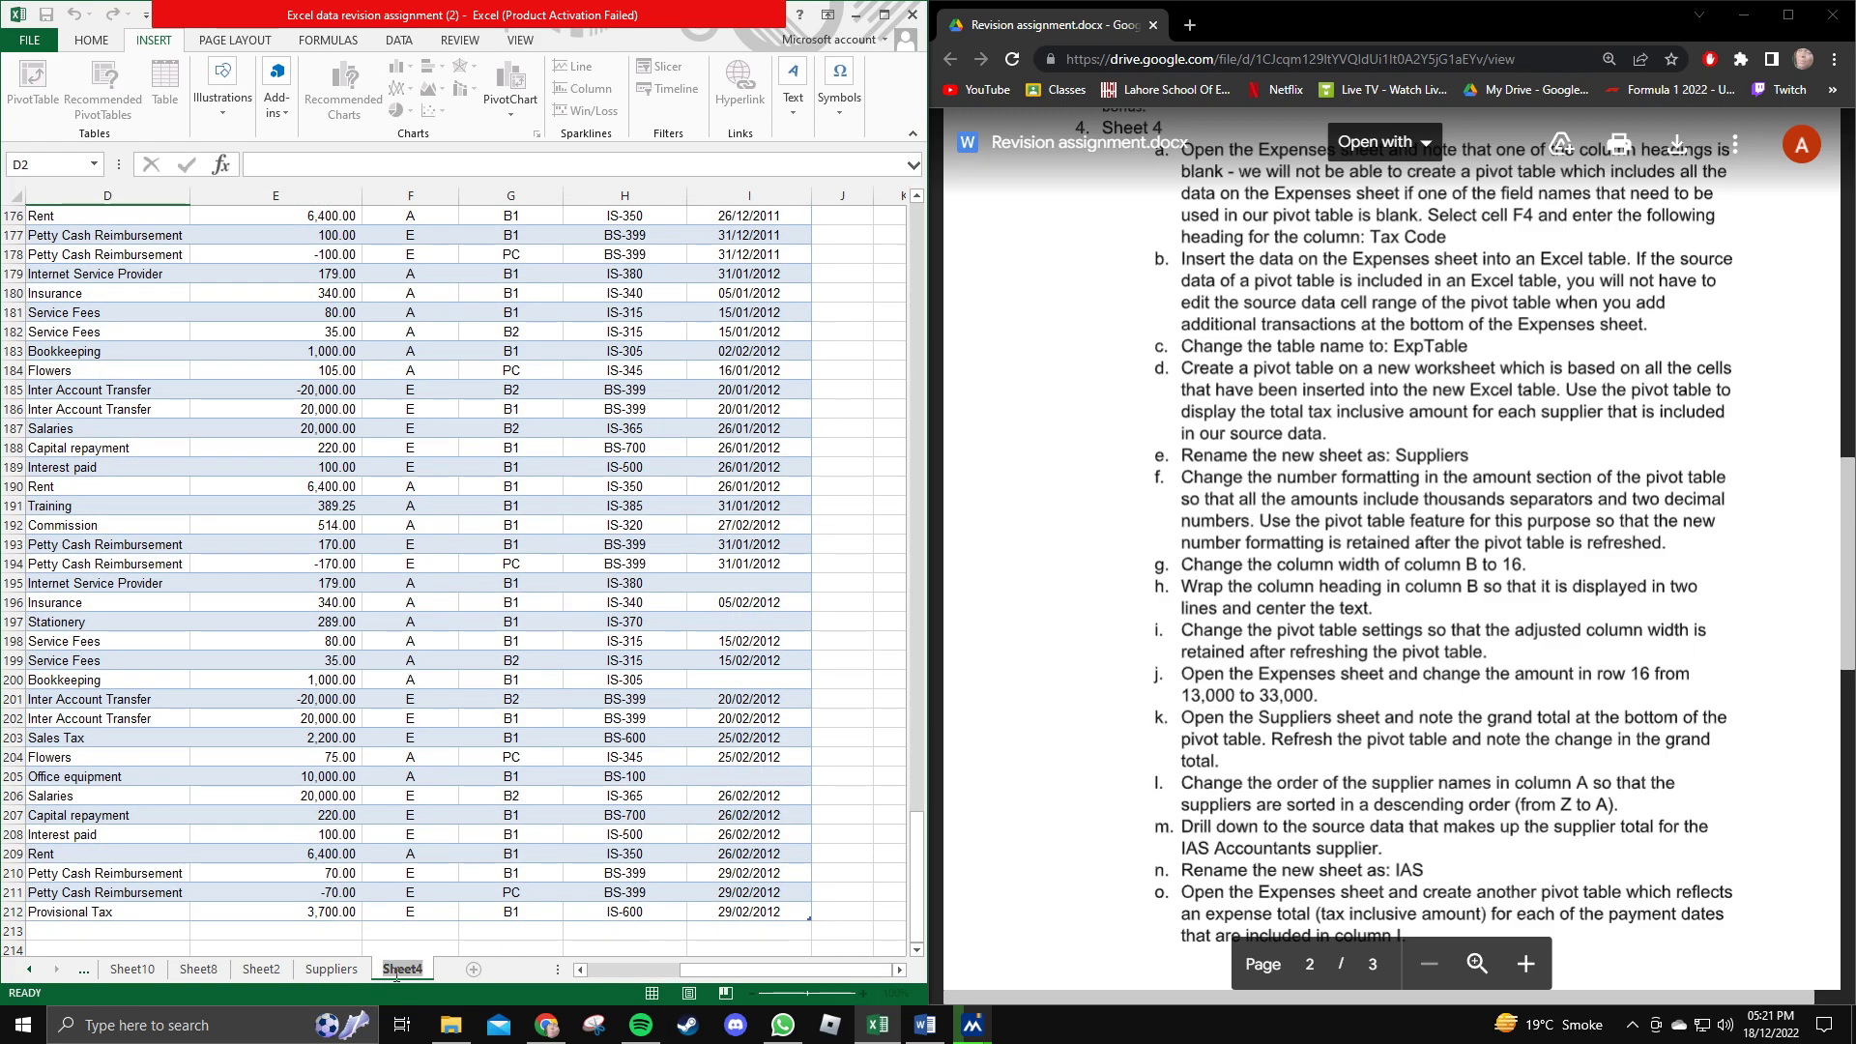
{"action": "type", "text": "Expenses"}
{"action": "key", "text": "Return"}
{"action": "left_click", "coordinate": [328, 975]}
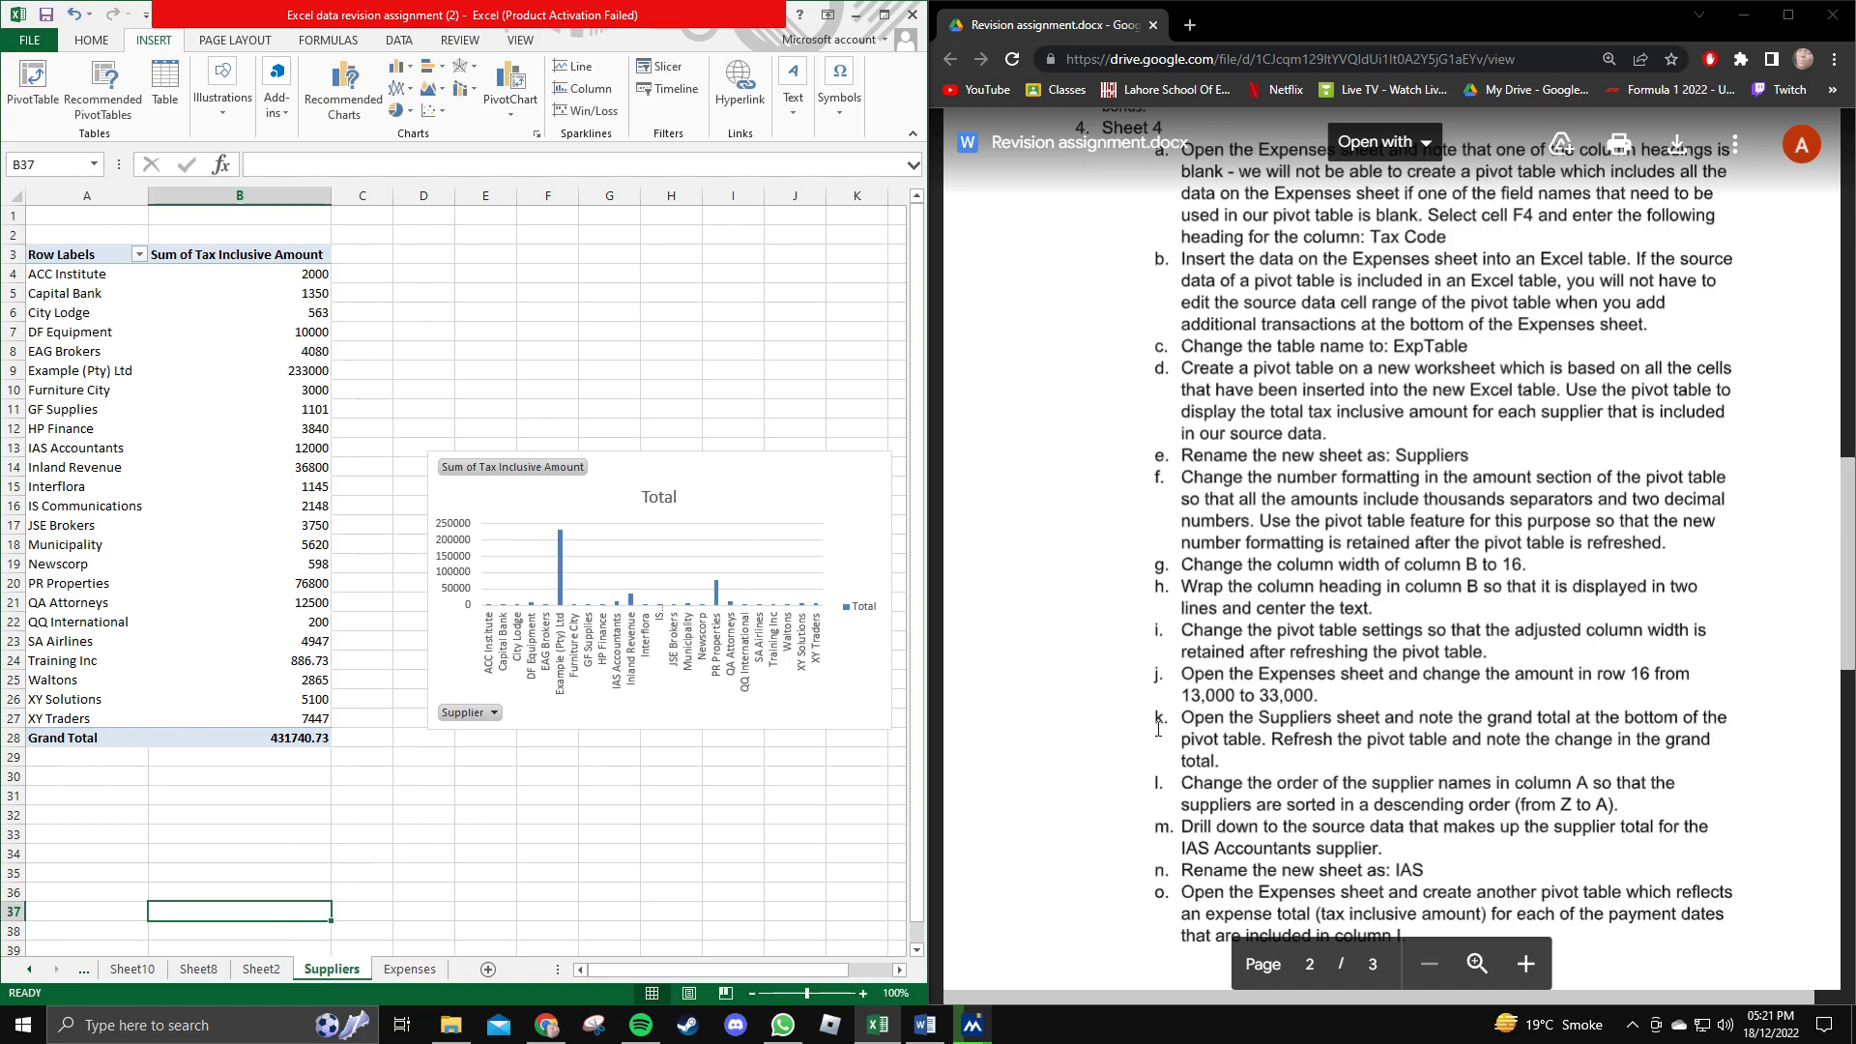
Following task f, open the value field settings for the pivot table's Sum of Tax Inclusive Amount field.
{"action": "left_click_drag", "start_coordinate": [1180, 477], "coordinate": [1727, 478]}
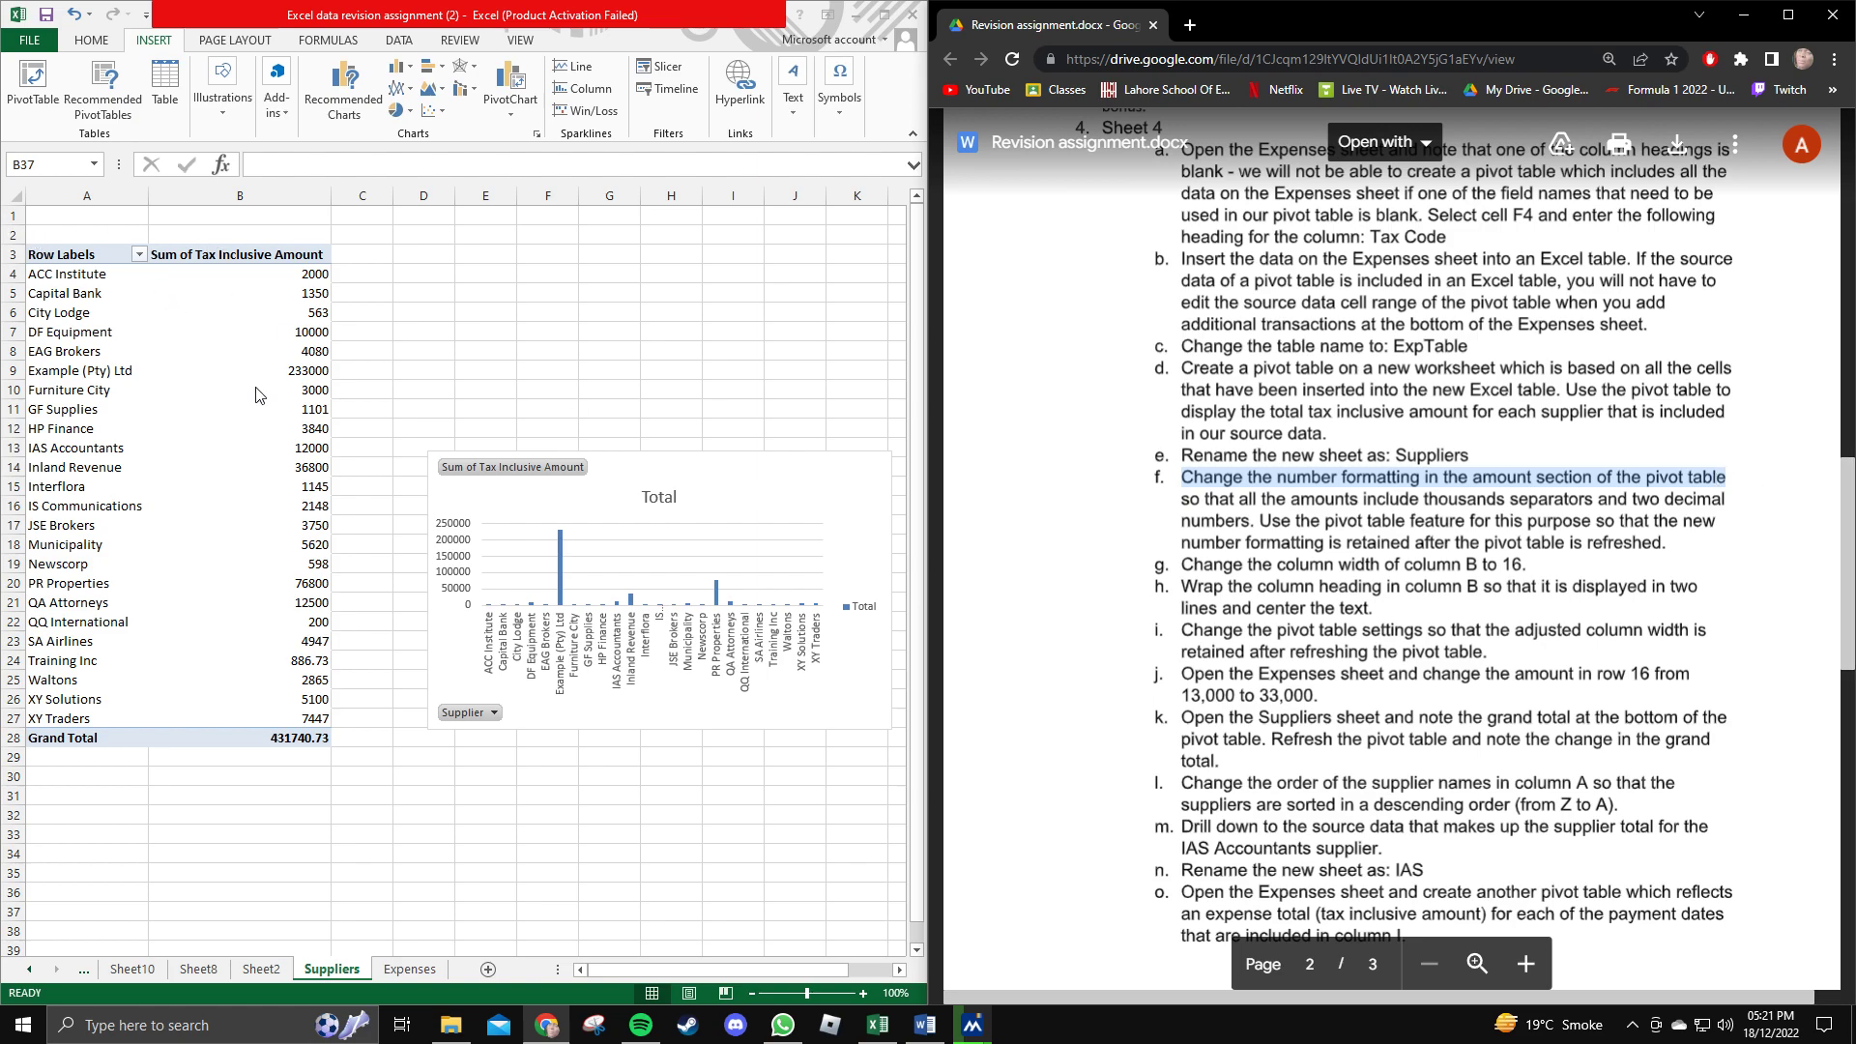
{"action": "left_click_drag", "start_coordinate": [1204, 499], "coordinate": [1630, 557]}
{"action": "left_click", "coordinate": [1495, 544]}
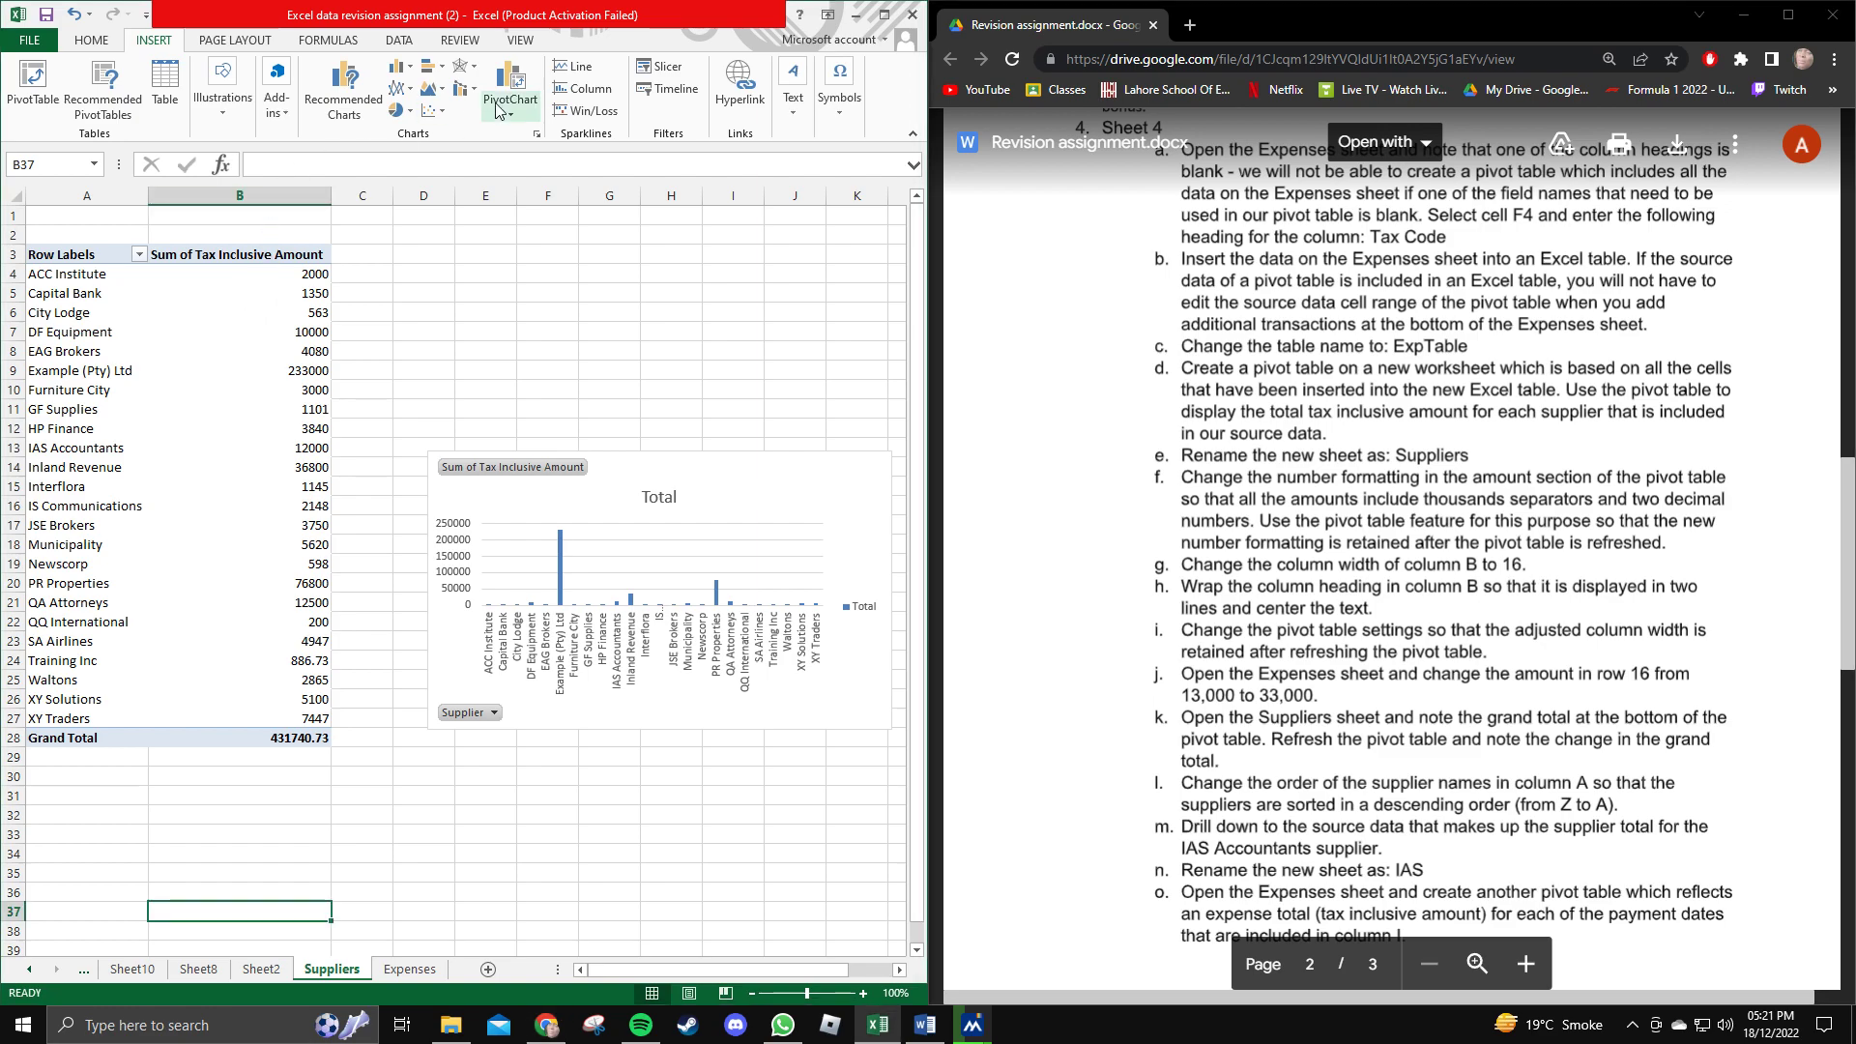
{"action": "left_click", "coordinate": [302, 271]}
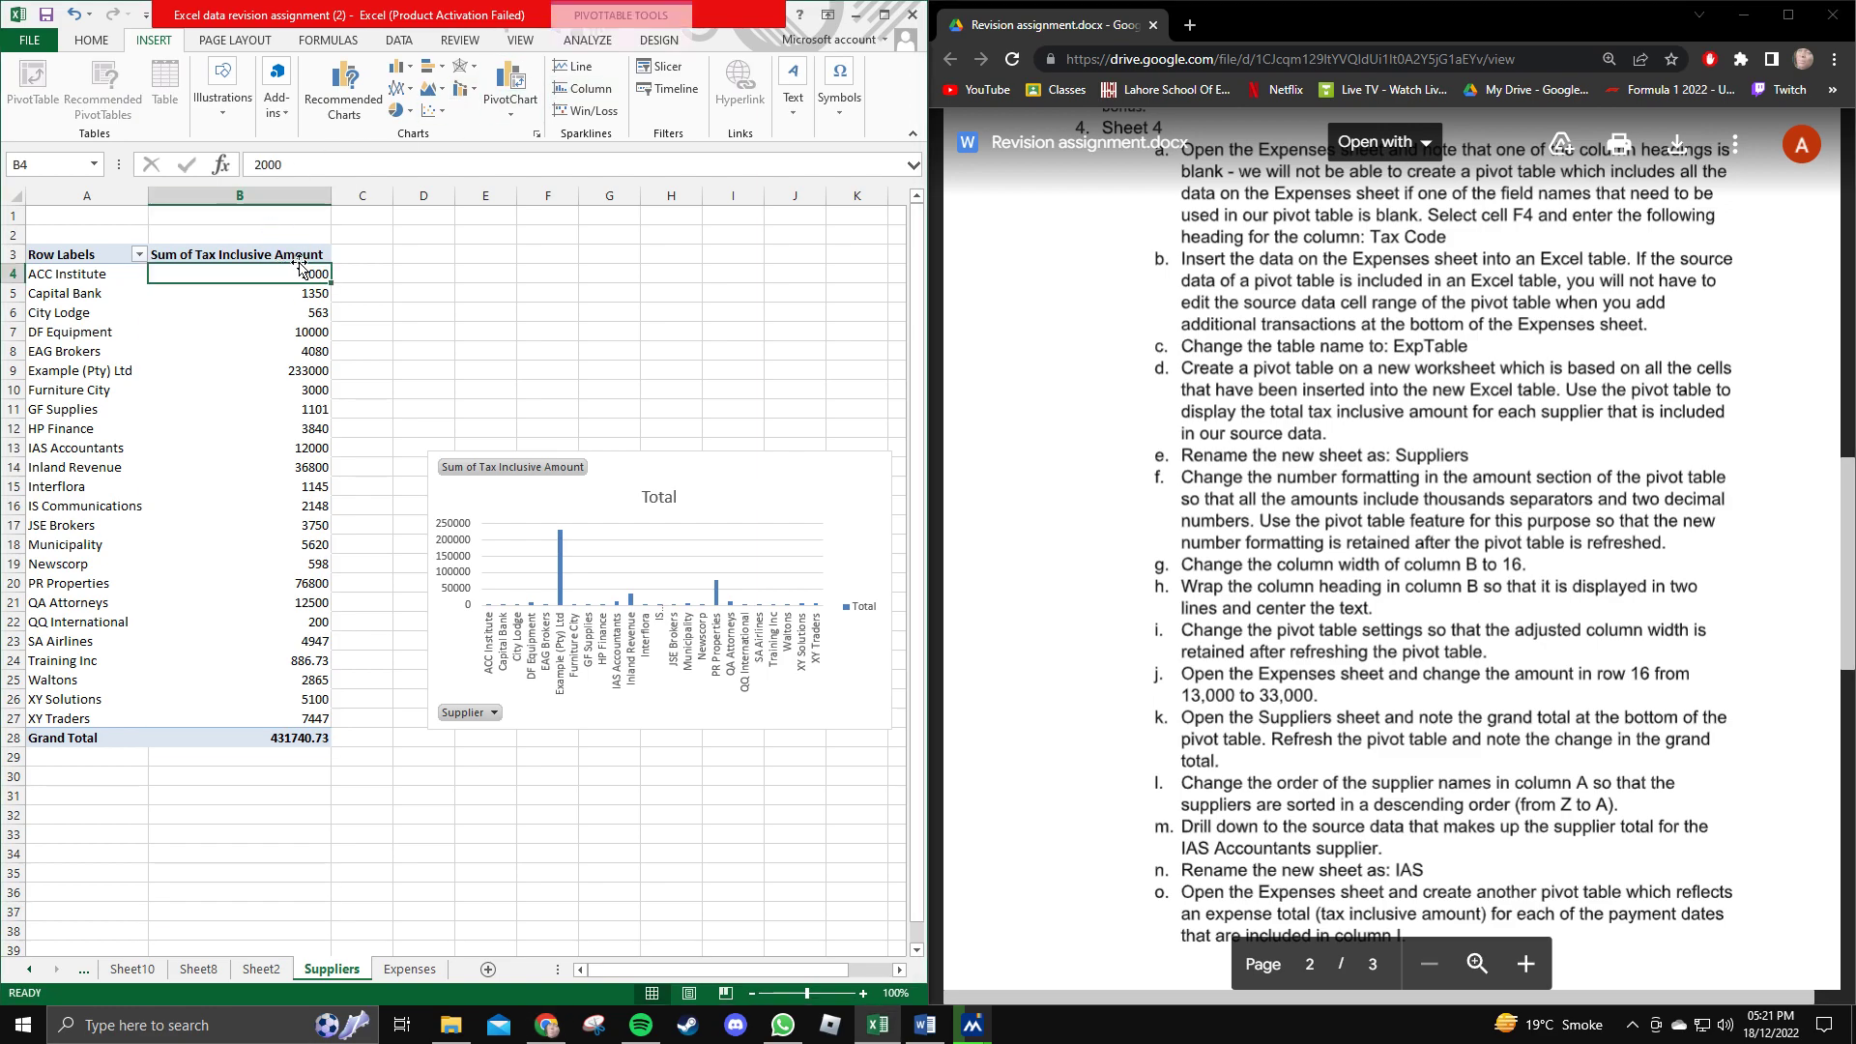
{"action": "left_click", "coordinate": [584, 40]}
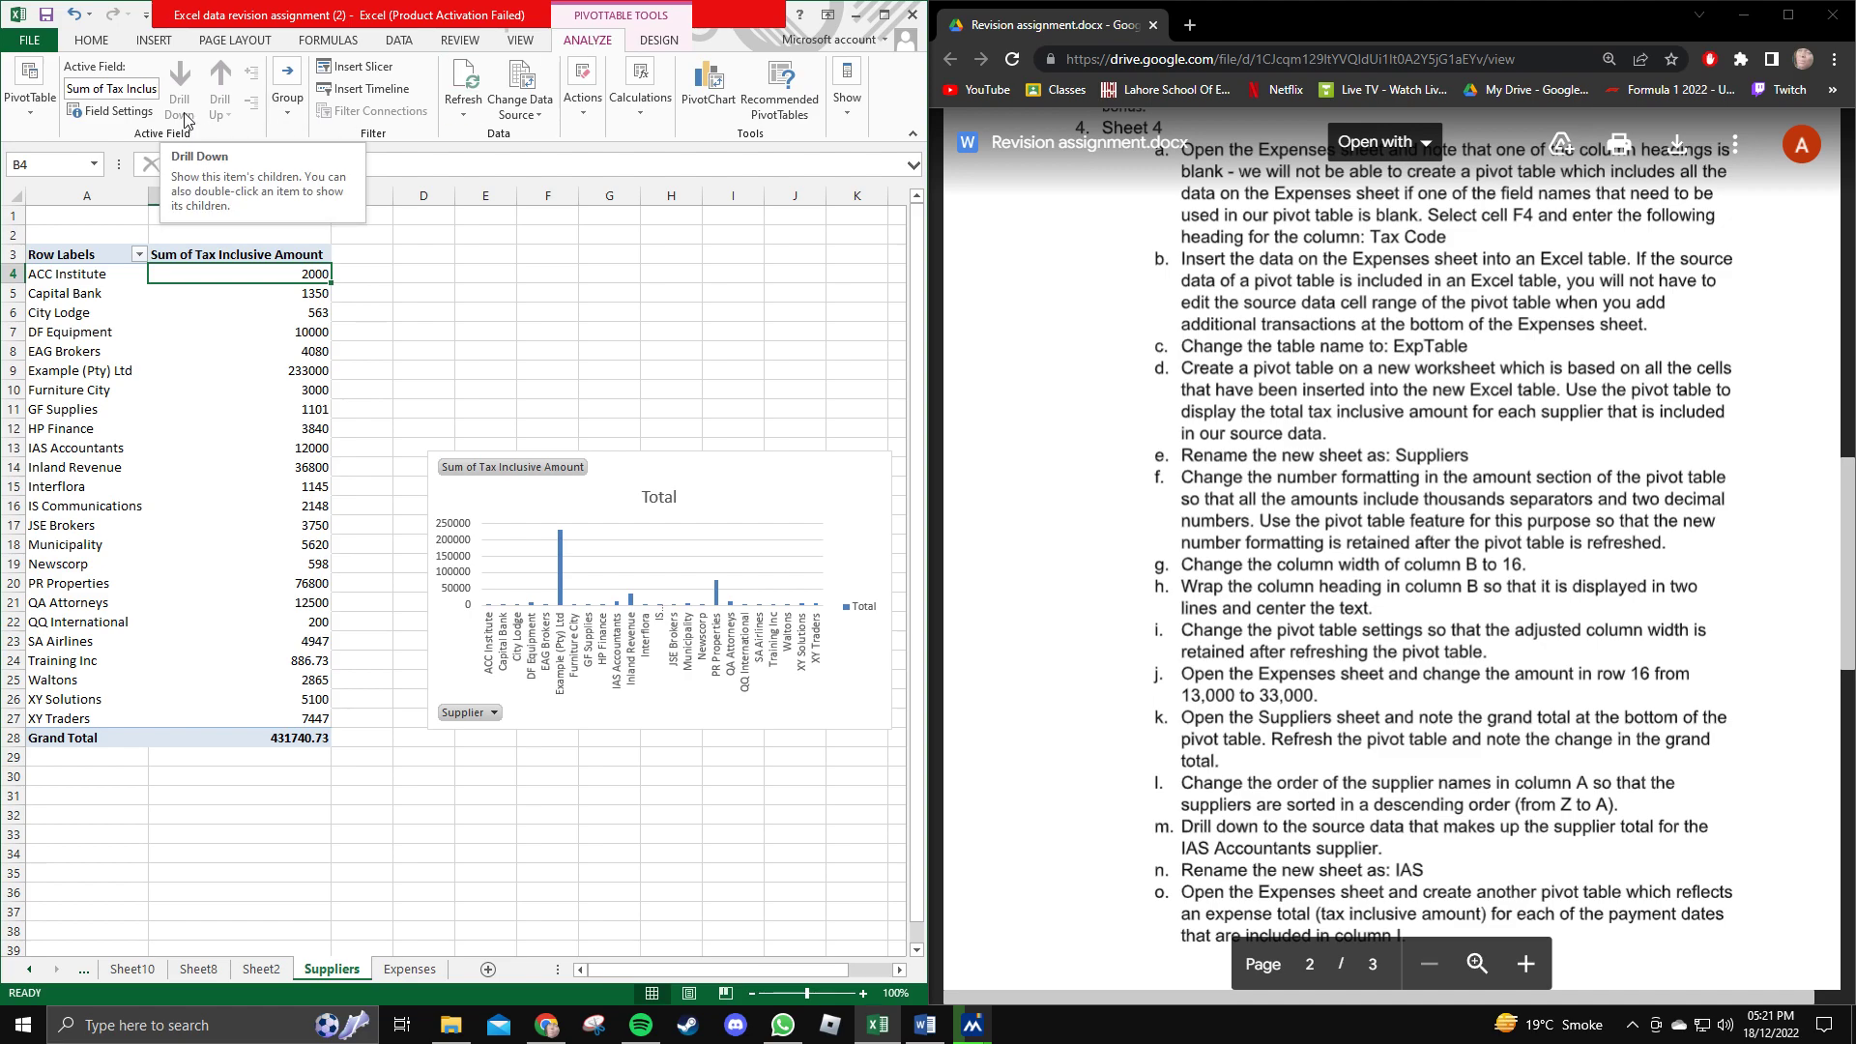
{"action": "left_click", "coordinate": [114, 111]}
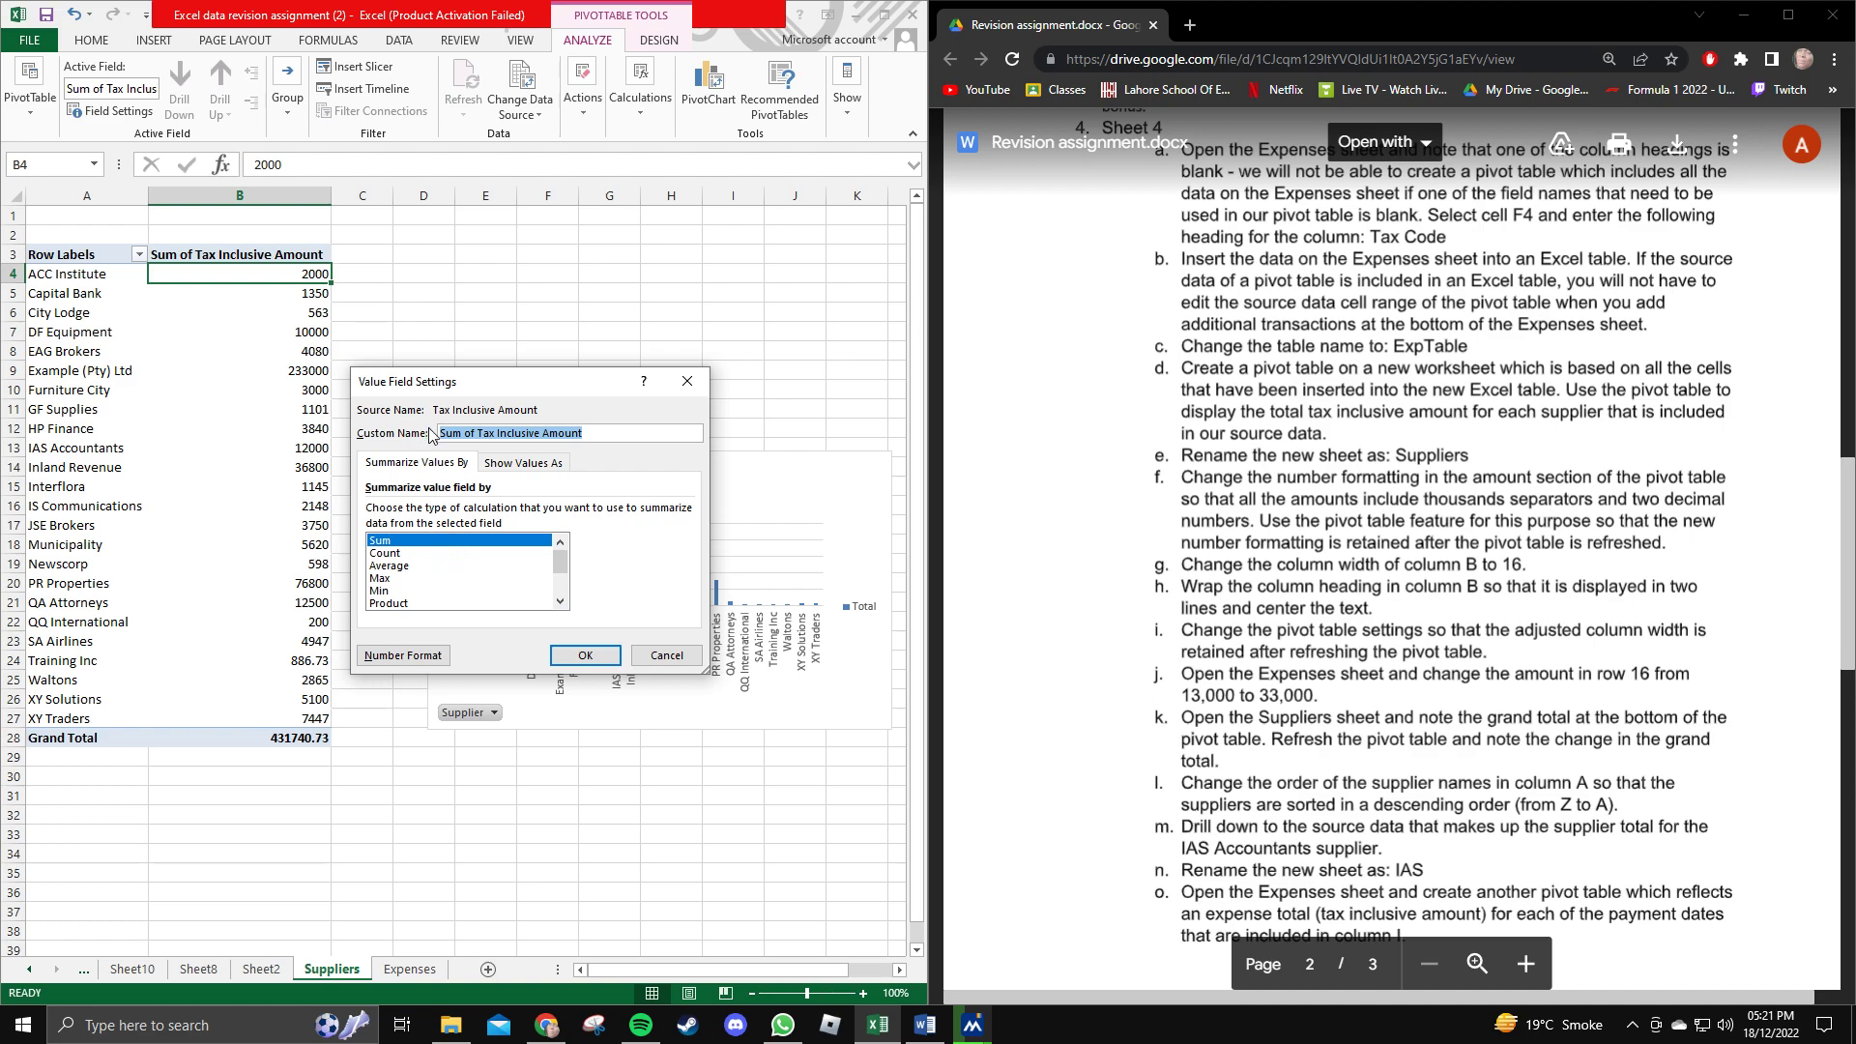
{"action": "left_click", "coordinate": [500, 463]}
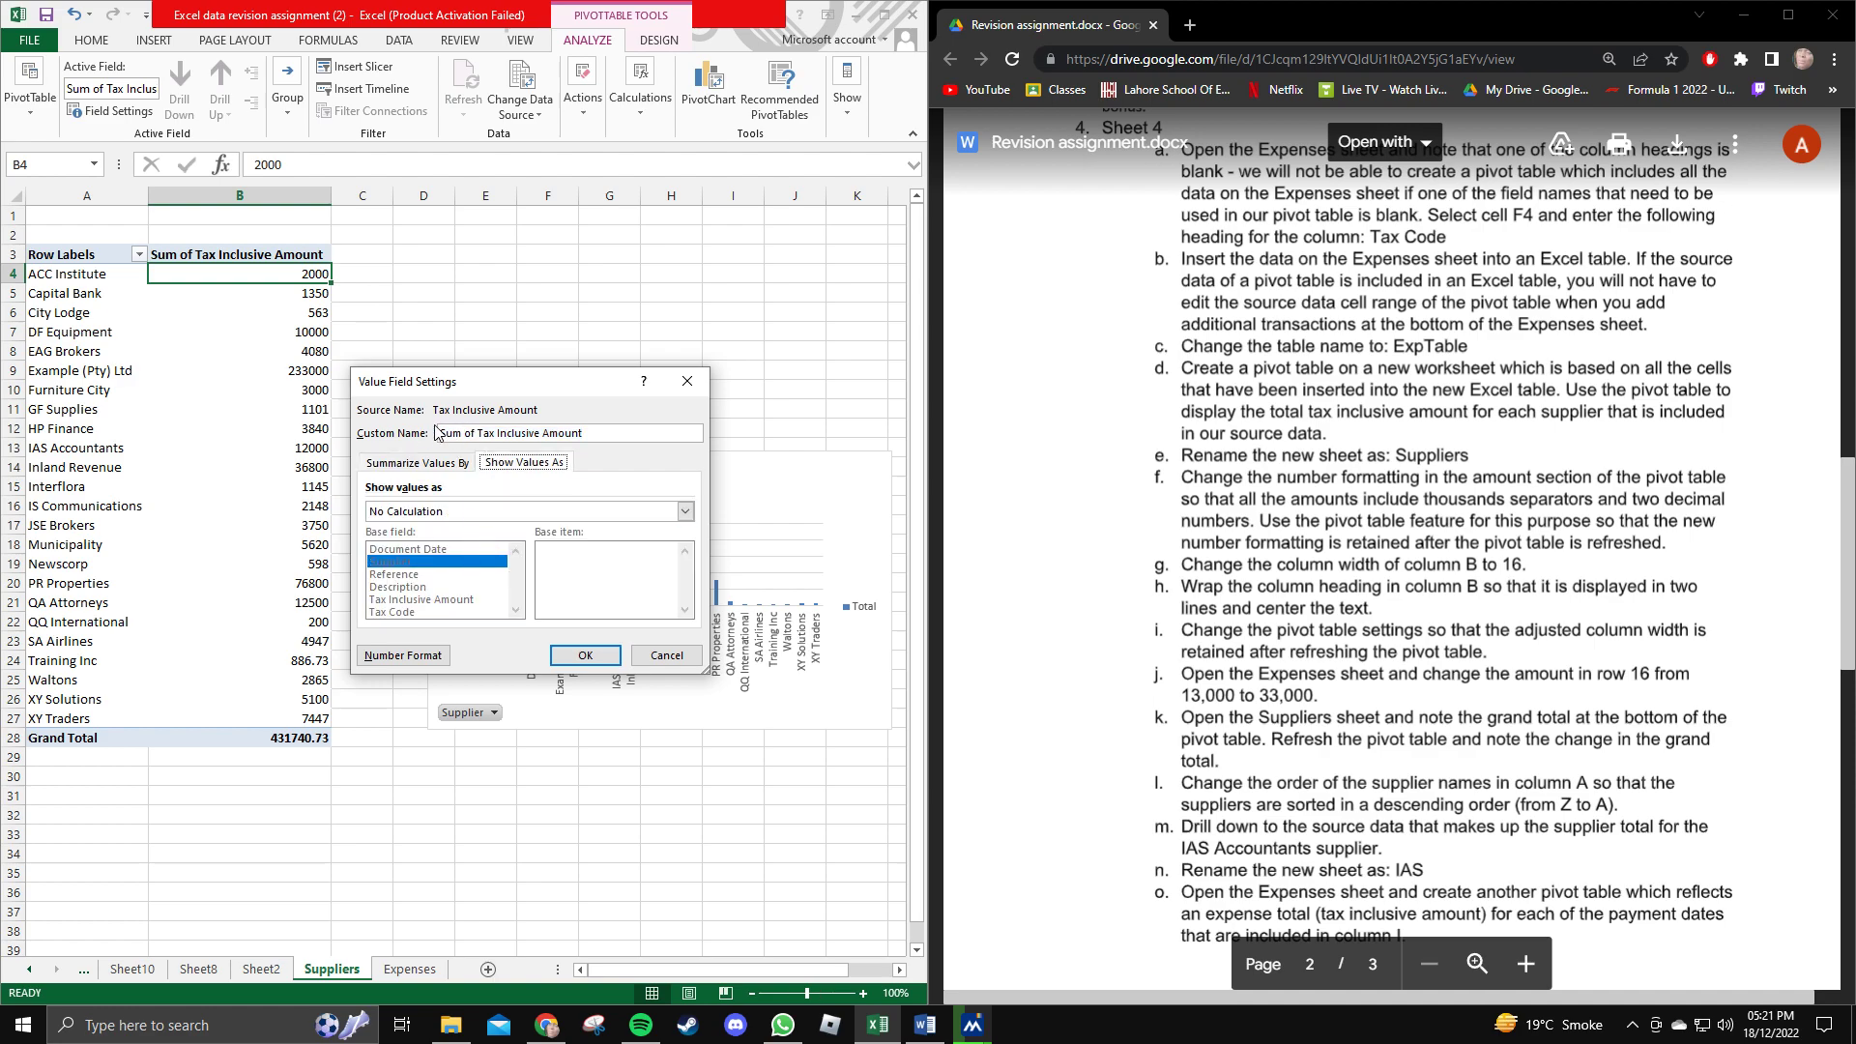
{"action": "left_click", "coordinate": [402, 654]}
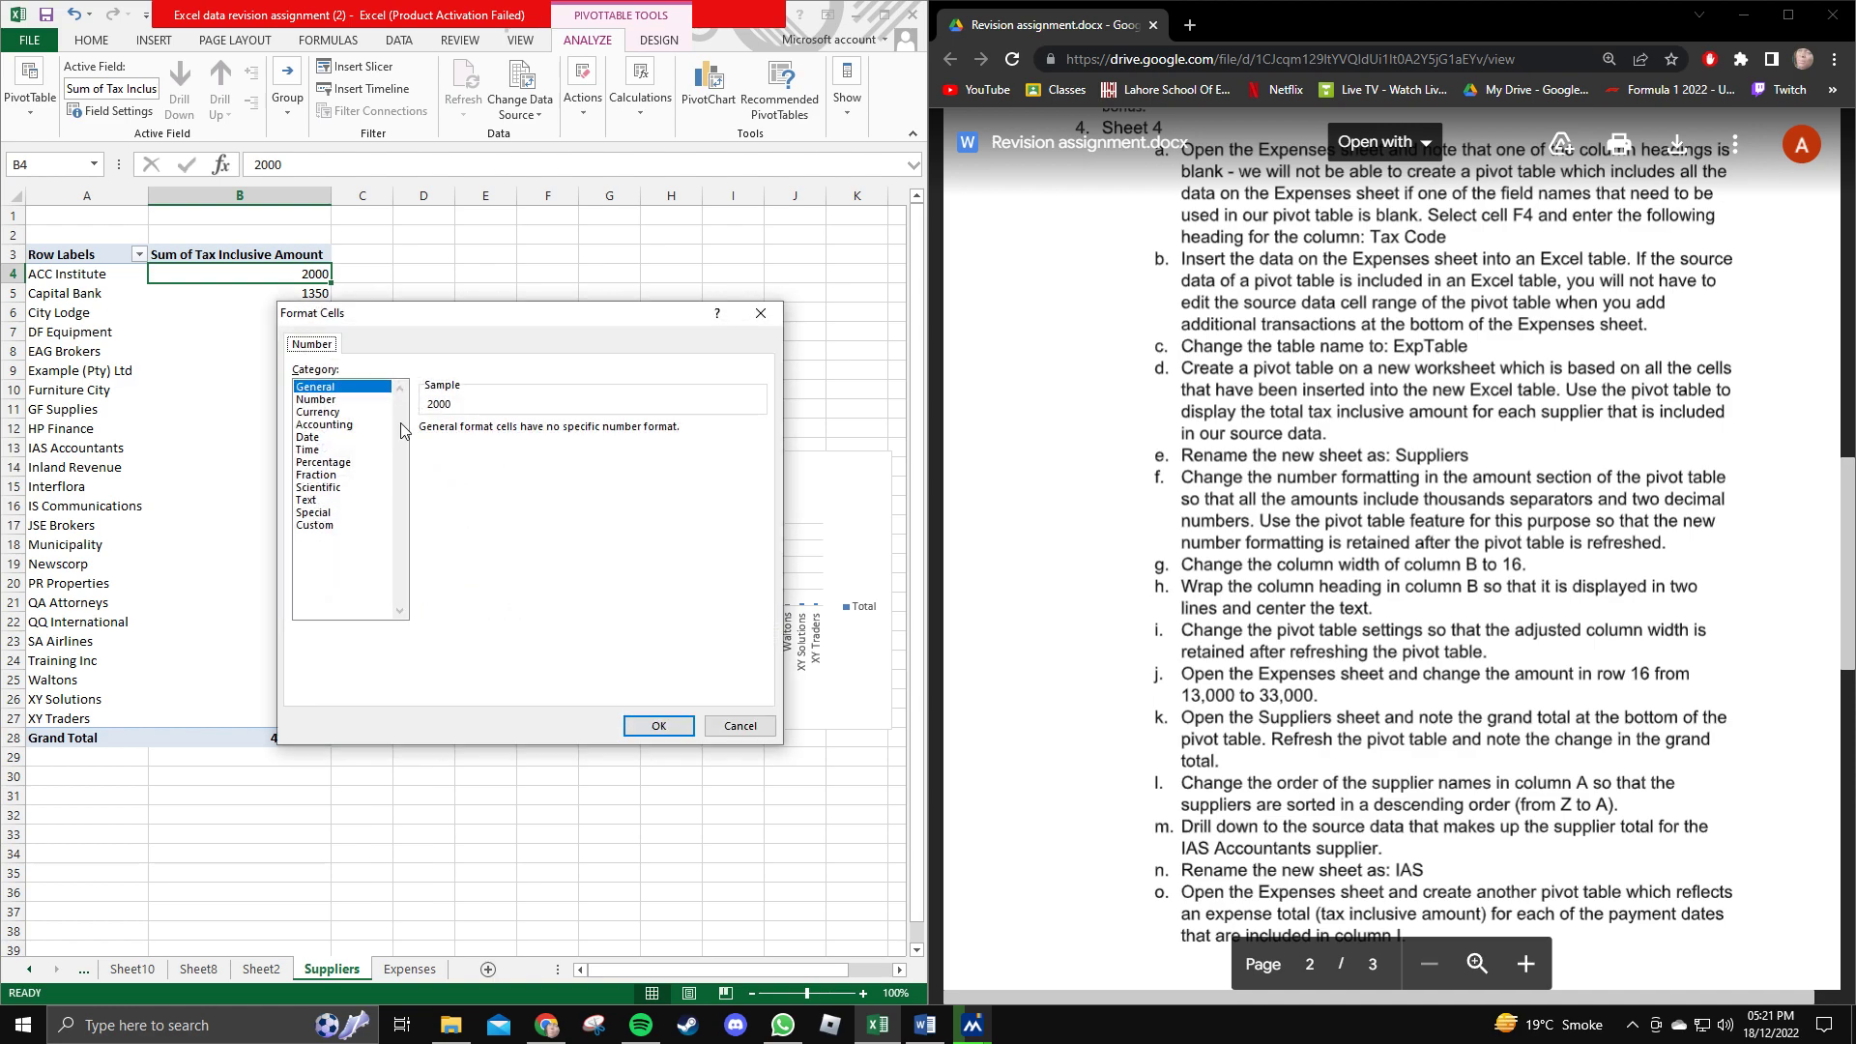
{"action": "left_click", "coordinate": [319, 400]}
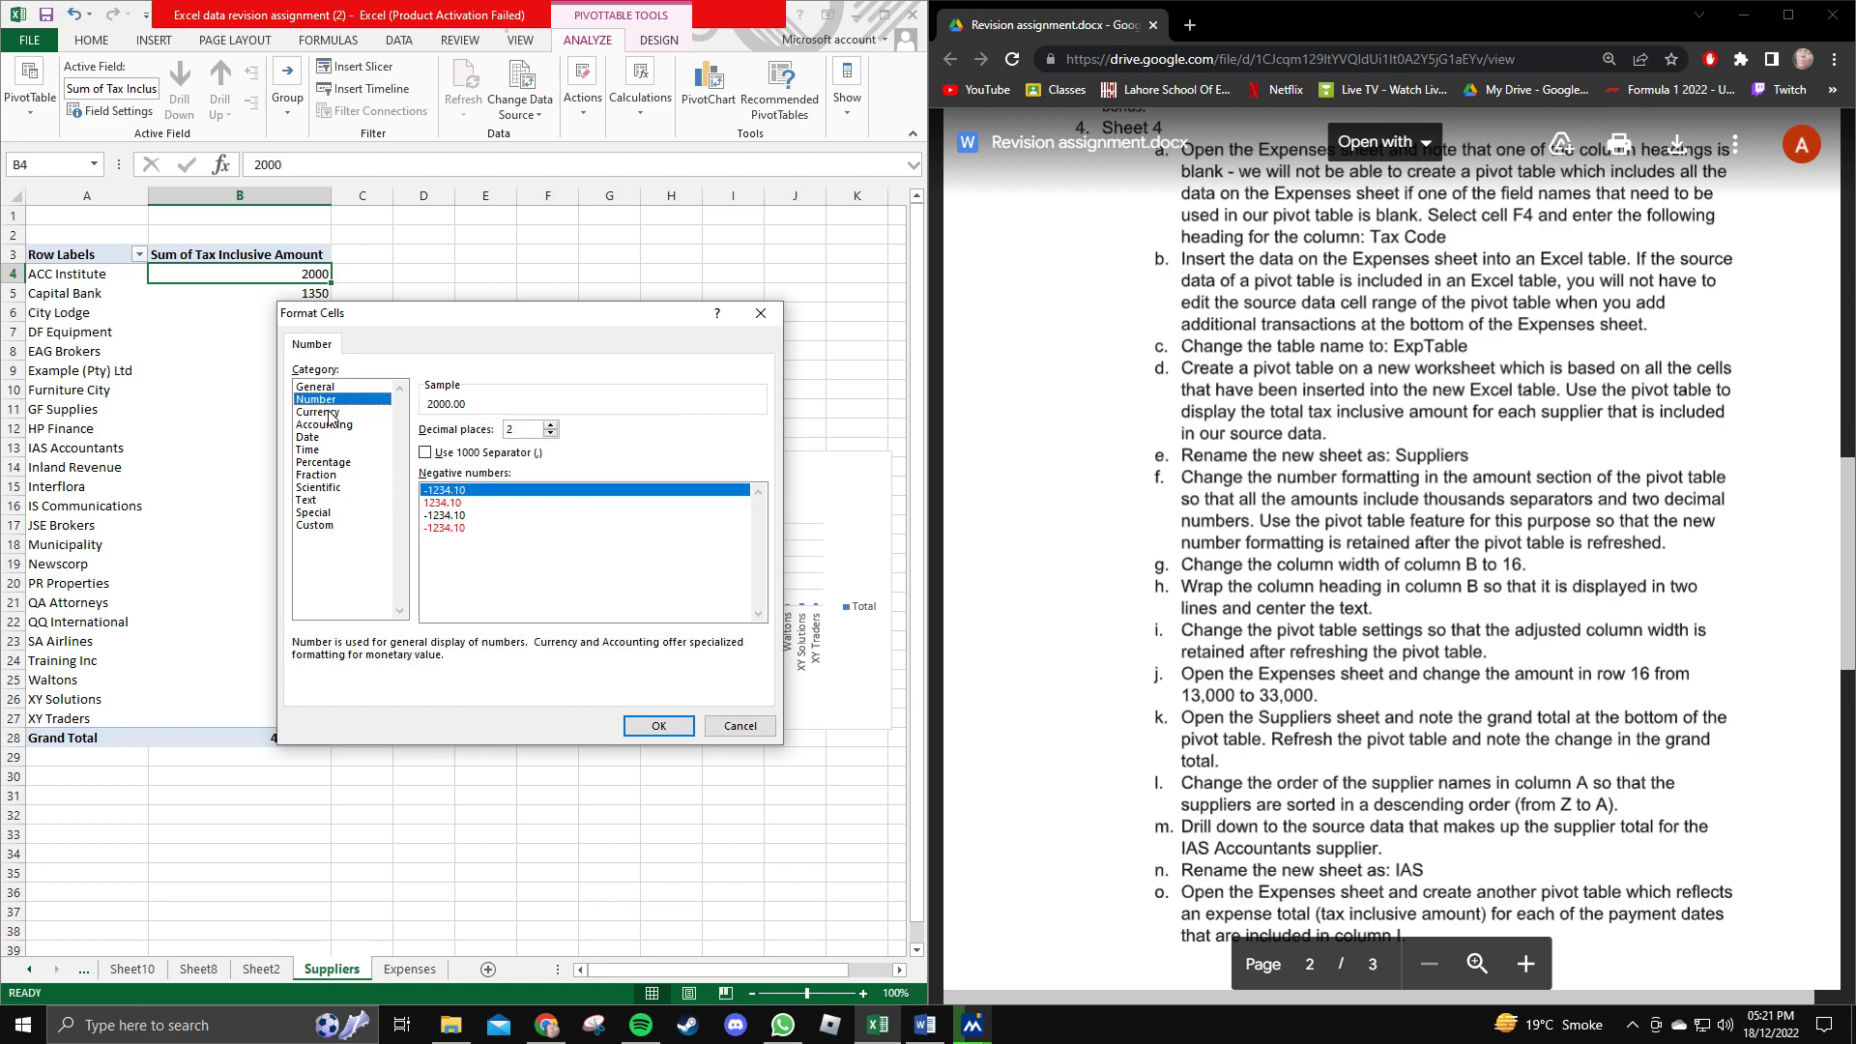
{"action": "left_click", "coordinate": [761, 313]}
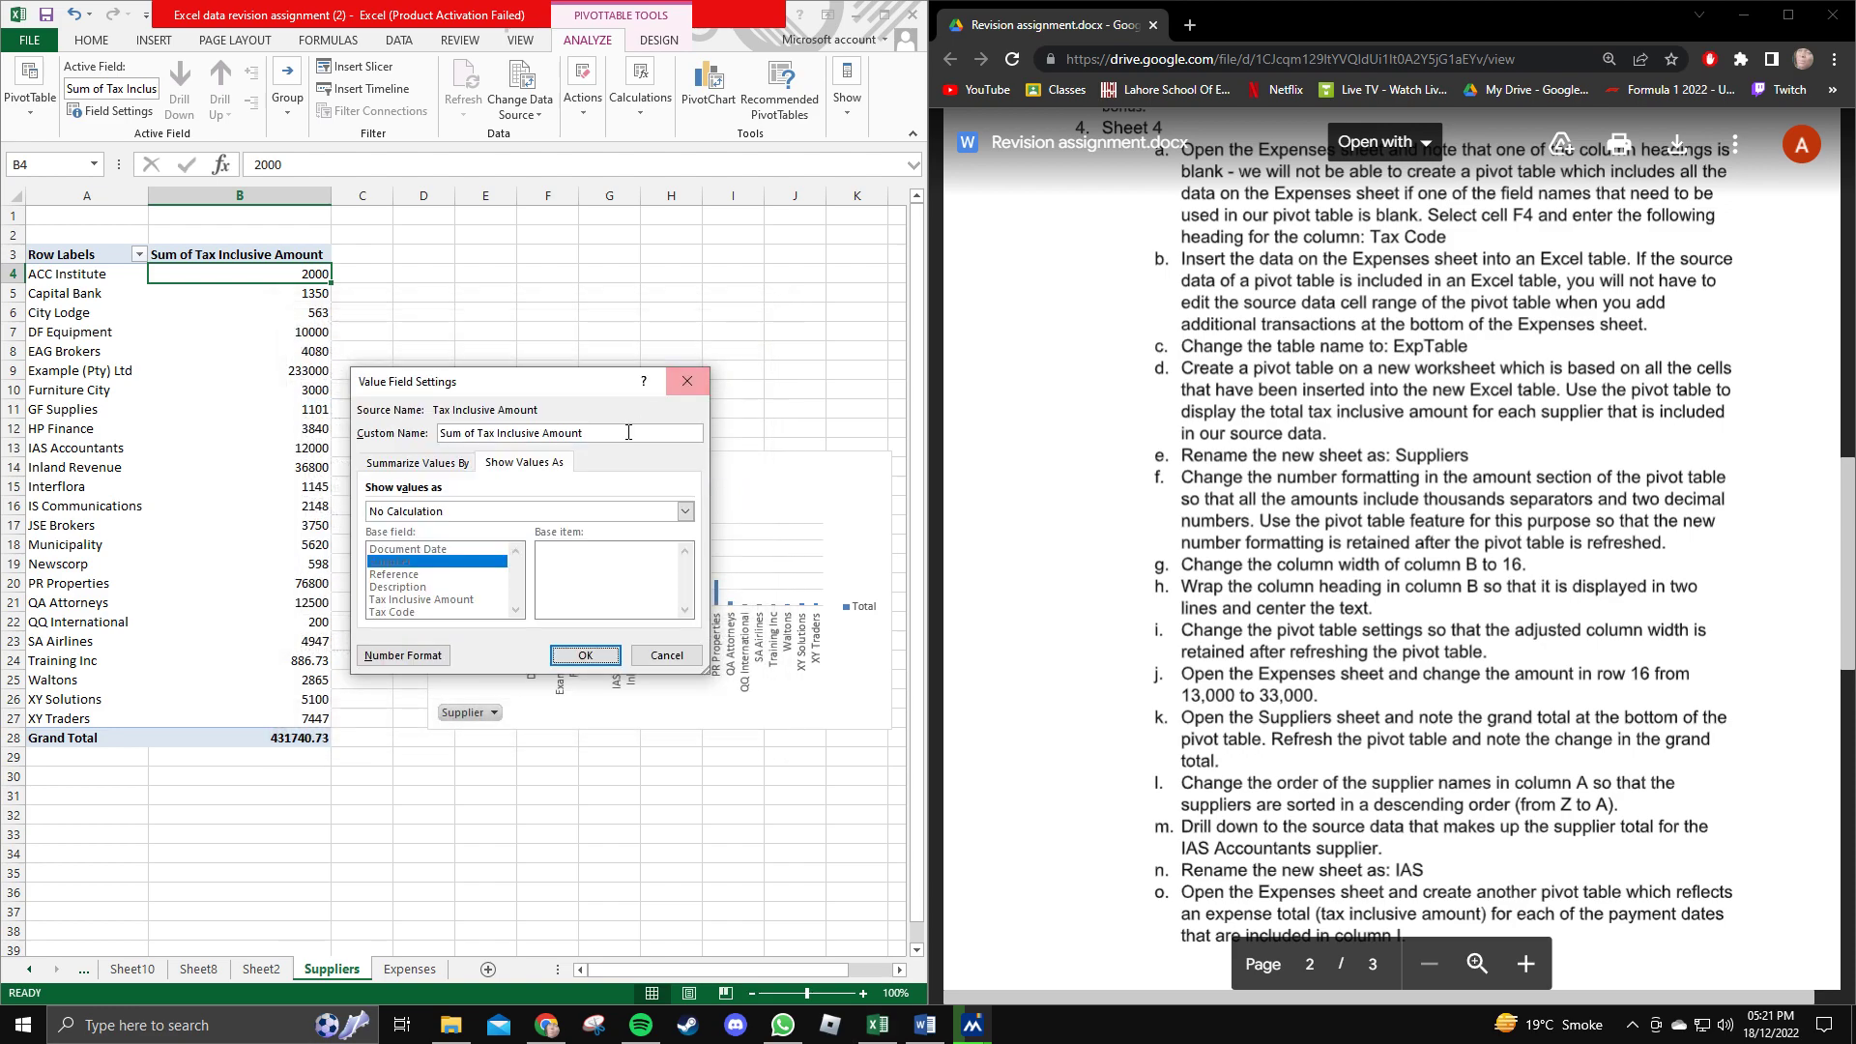
{"action": "left_click", "coordinate": [425, 463]}
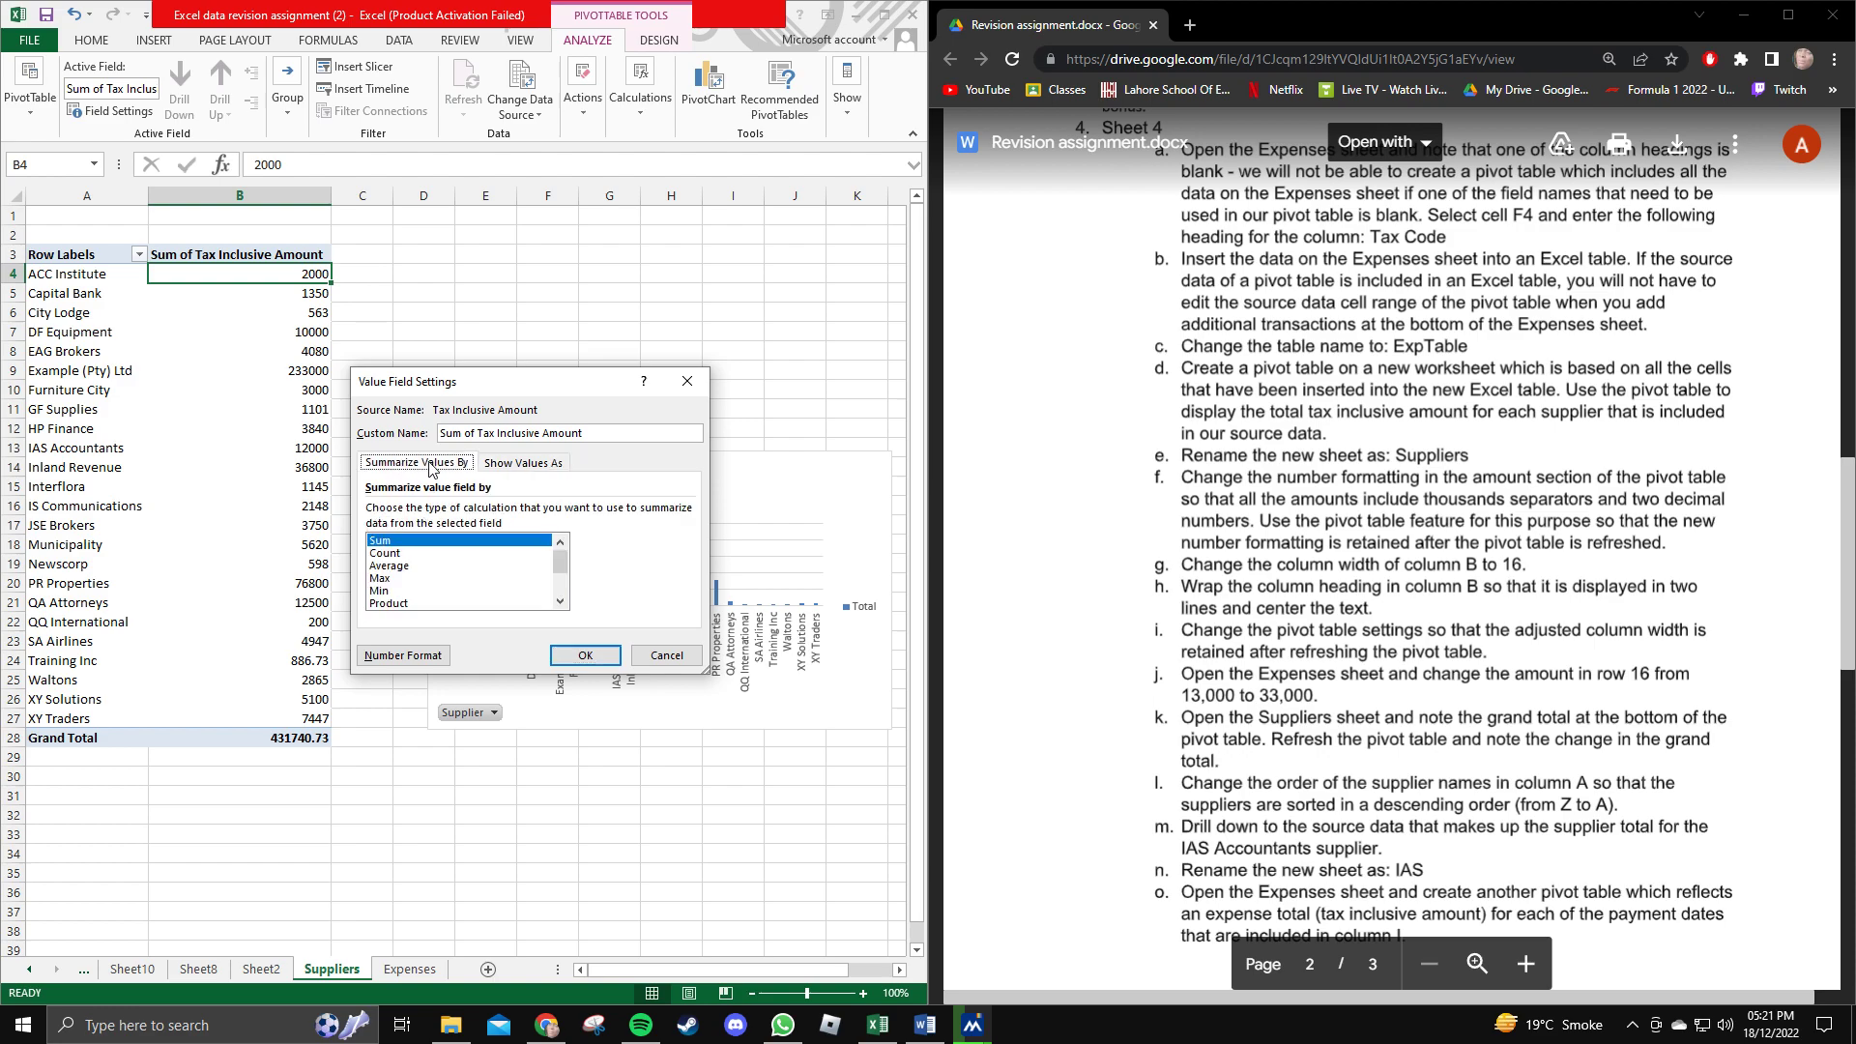
Set the amount field's number format to Number with two decimal places and the 1000 separator, and apply the field settings.
{"action": "left_click", "coordinate": [406, 661]}
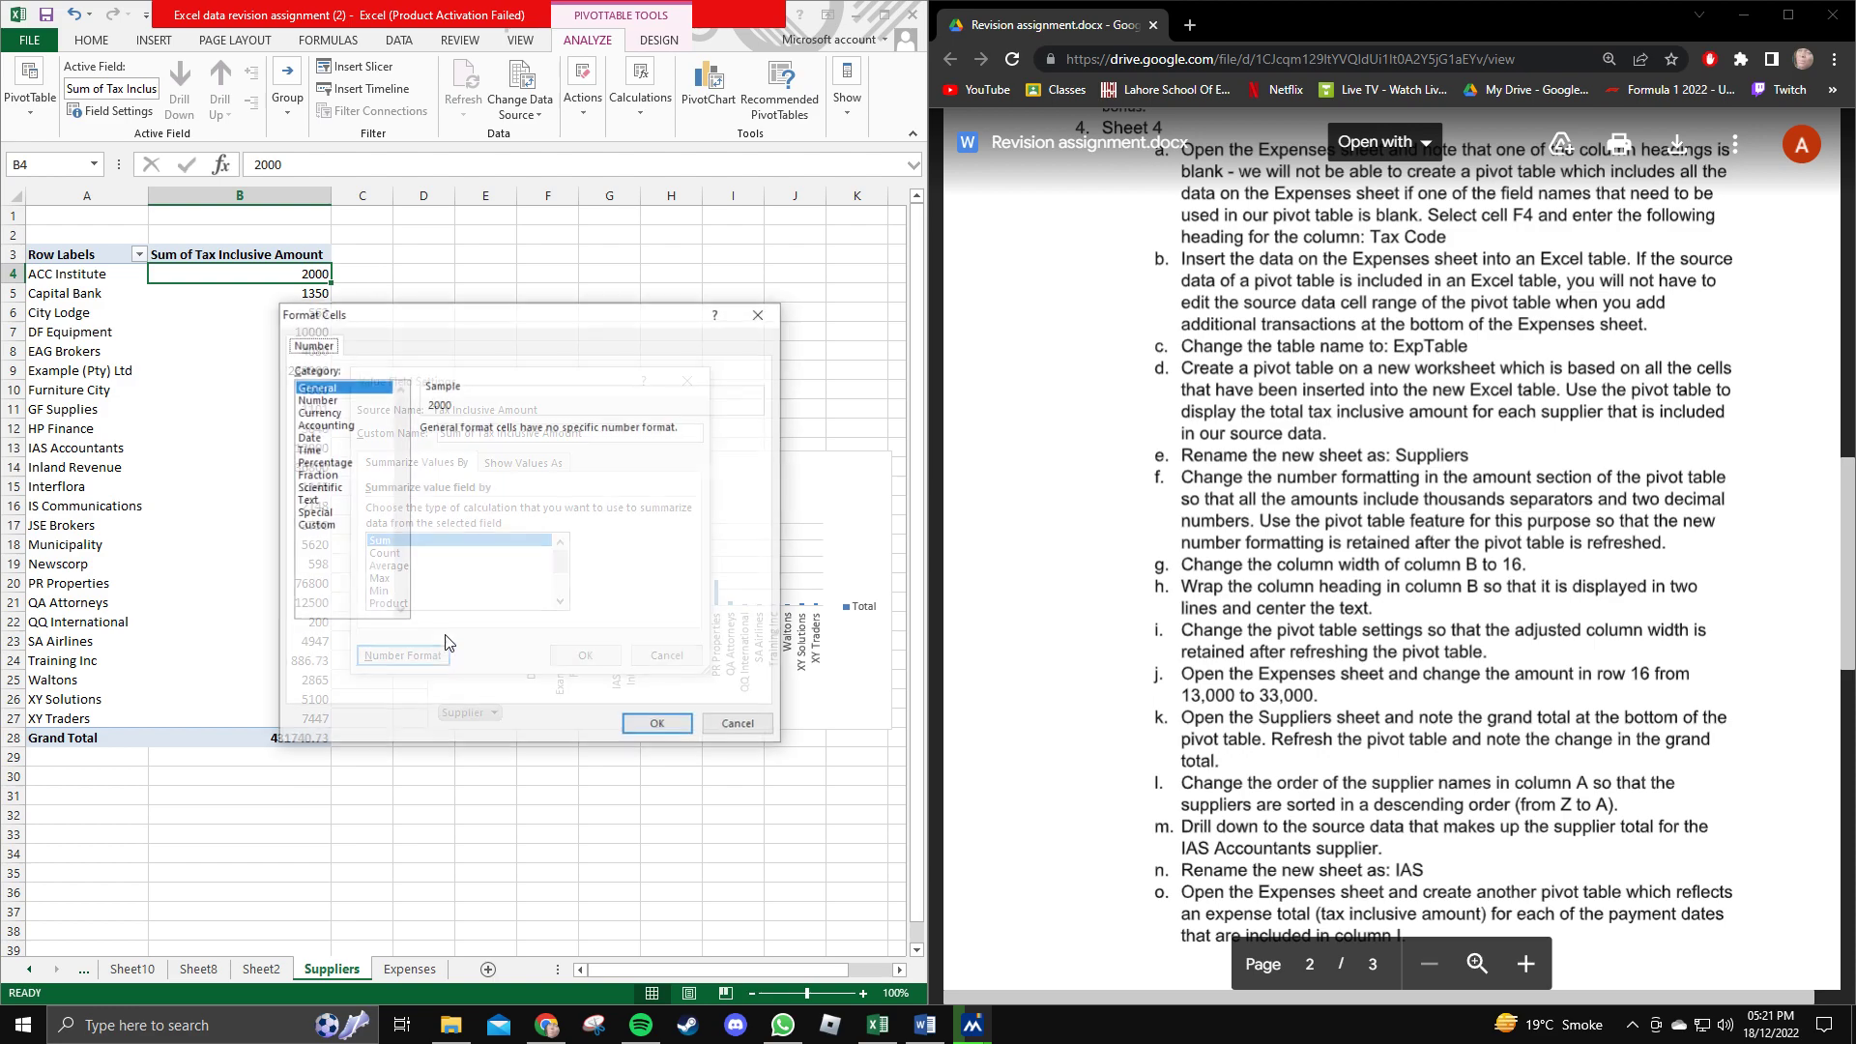
{"action": "left_click", "coordinate": [323, 399]}
{"action": "left_click", "coordinate": [319, 412]}
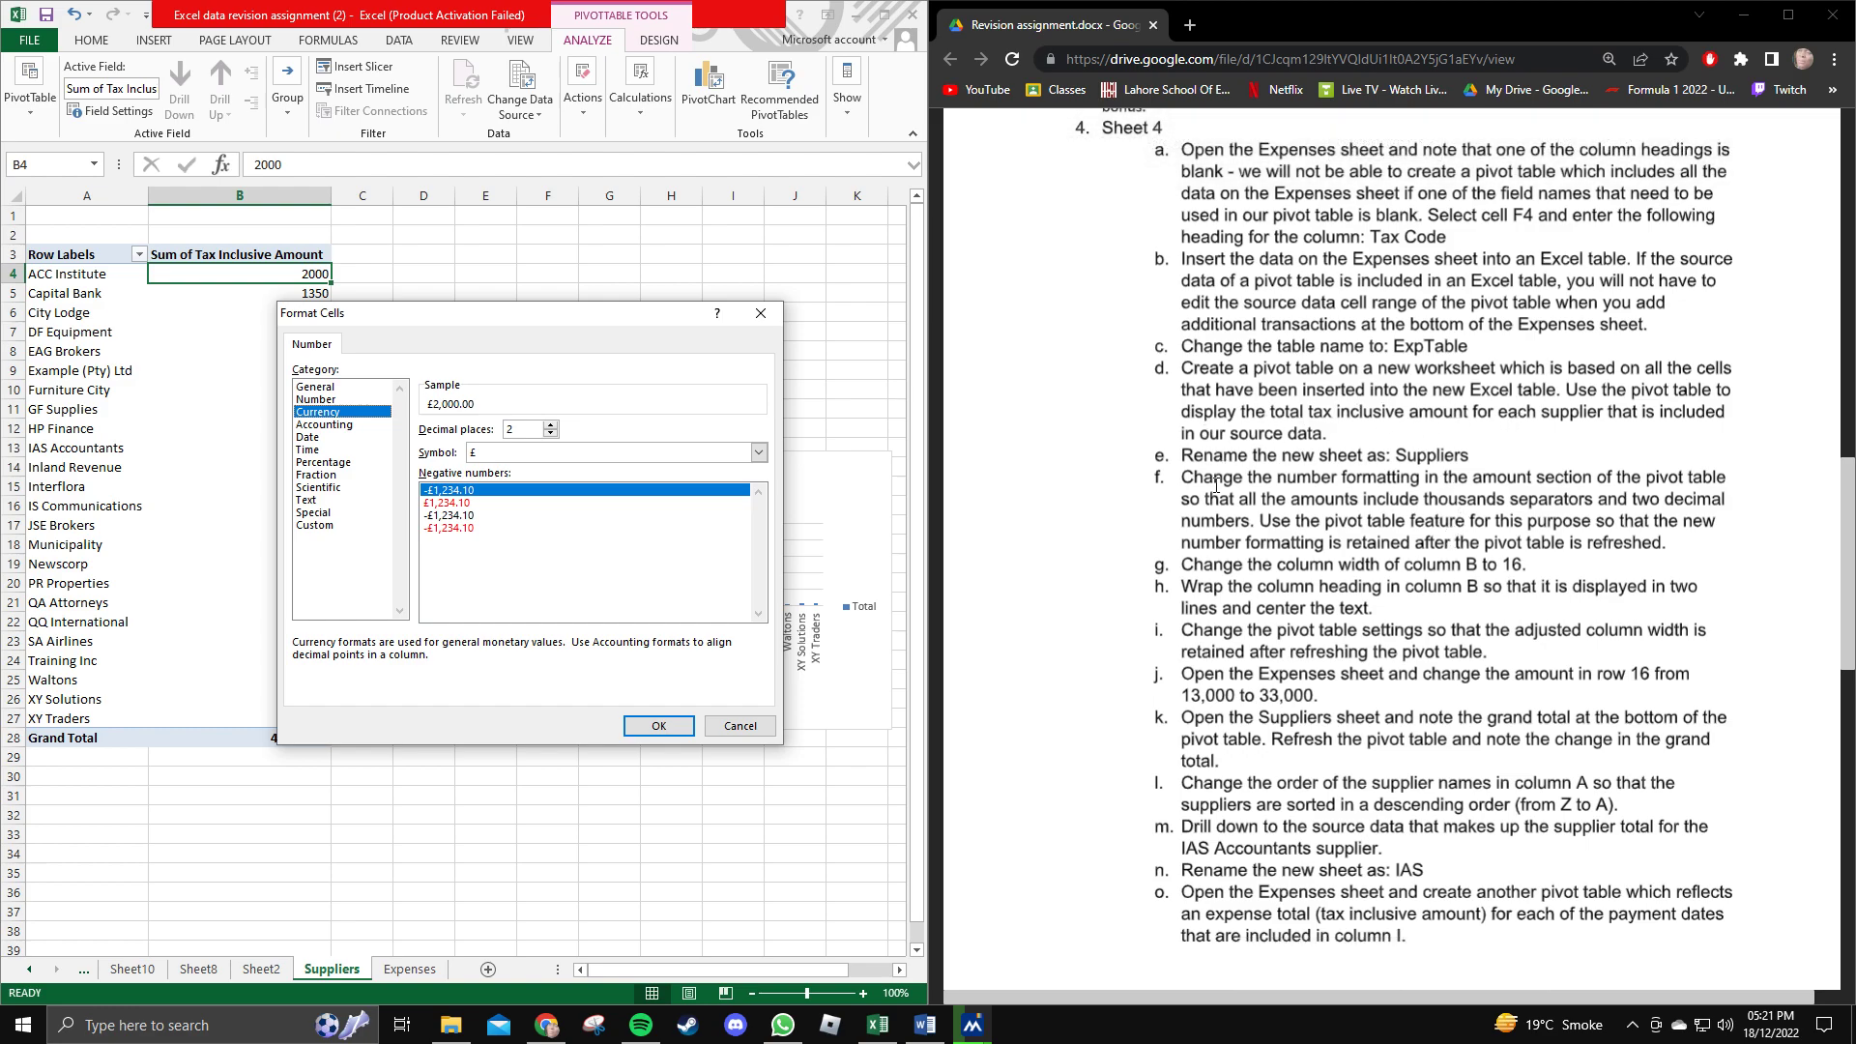
{"action": "mouse_move", "coordinate": [1205, 498]}
{"action": "left_mouse_down"}
{"action": "mouse_move", "coordinate": [1725, 501]}
{"action": "mouse_move", "coordinate": [1205, 498]}
{"action": "left_mouse_up"}
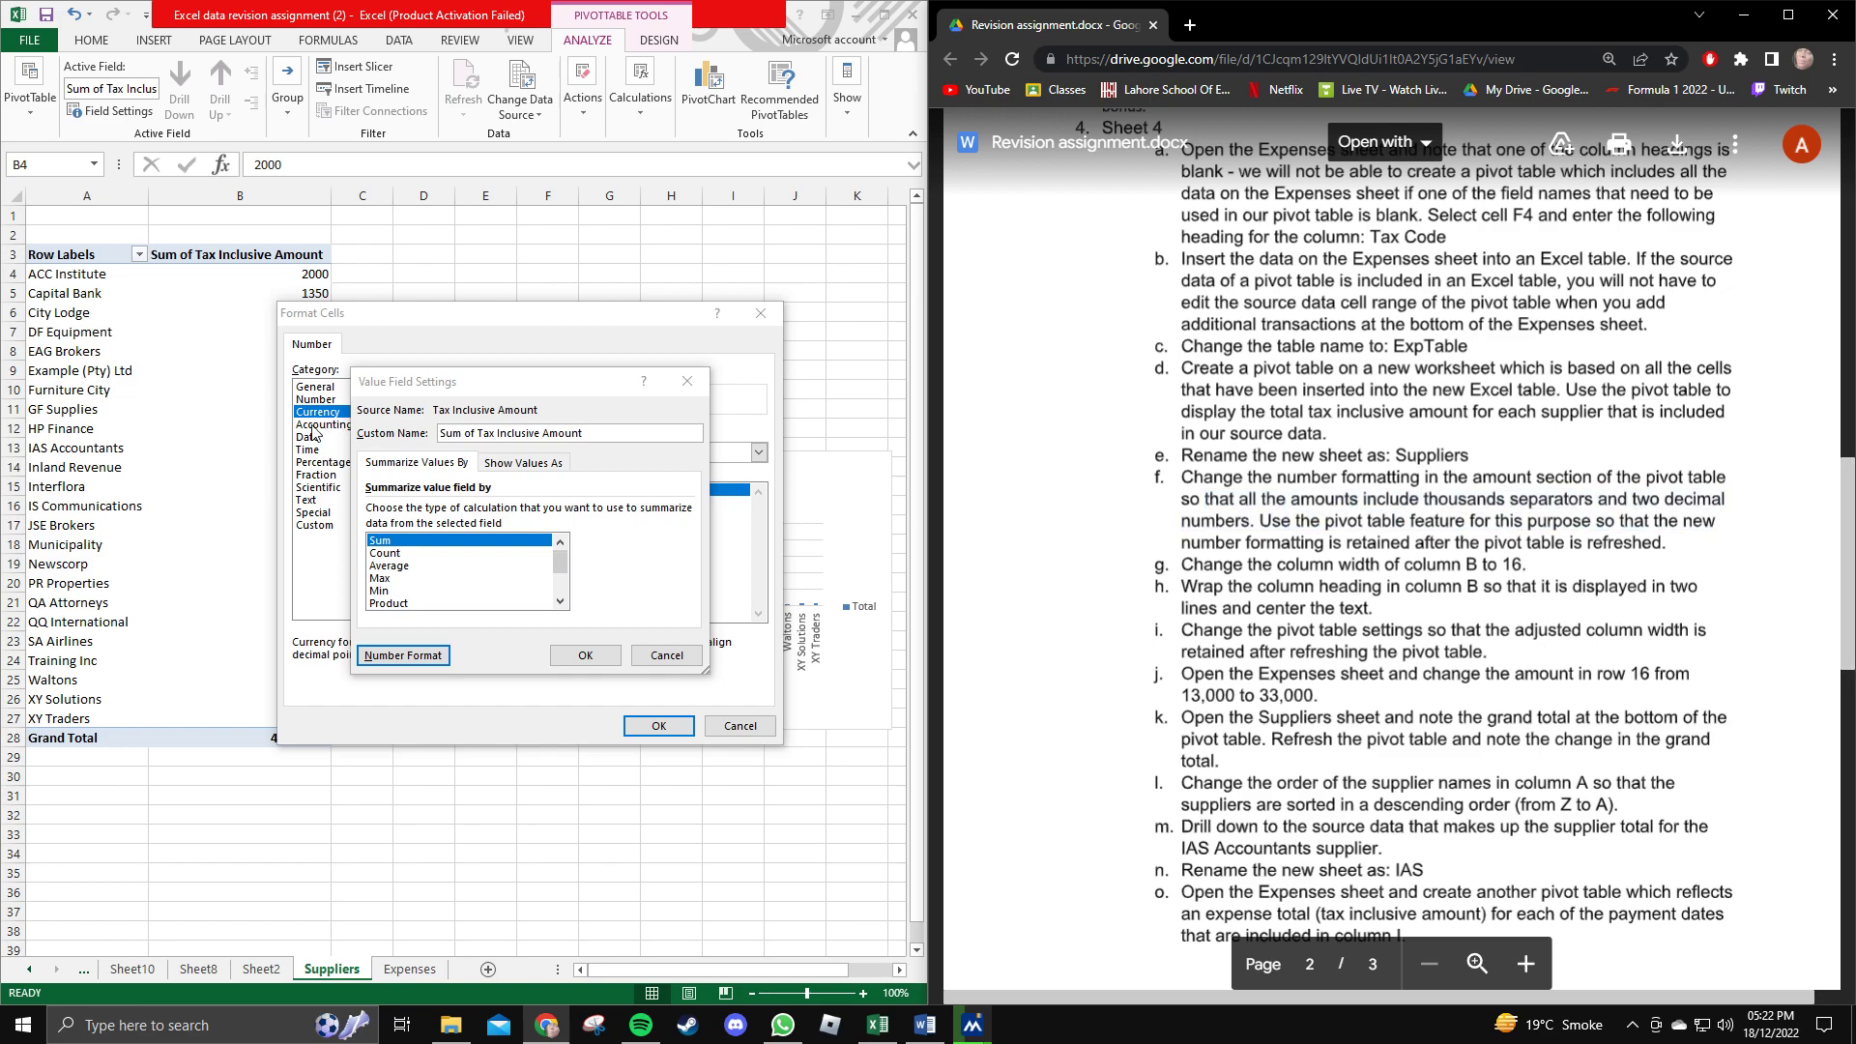
{"action": "left_click", "coordinate": [528, 398]}
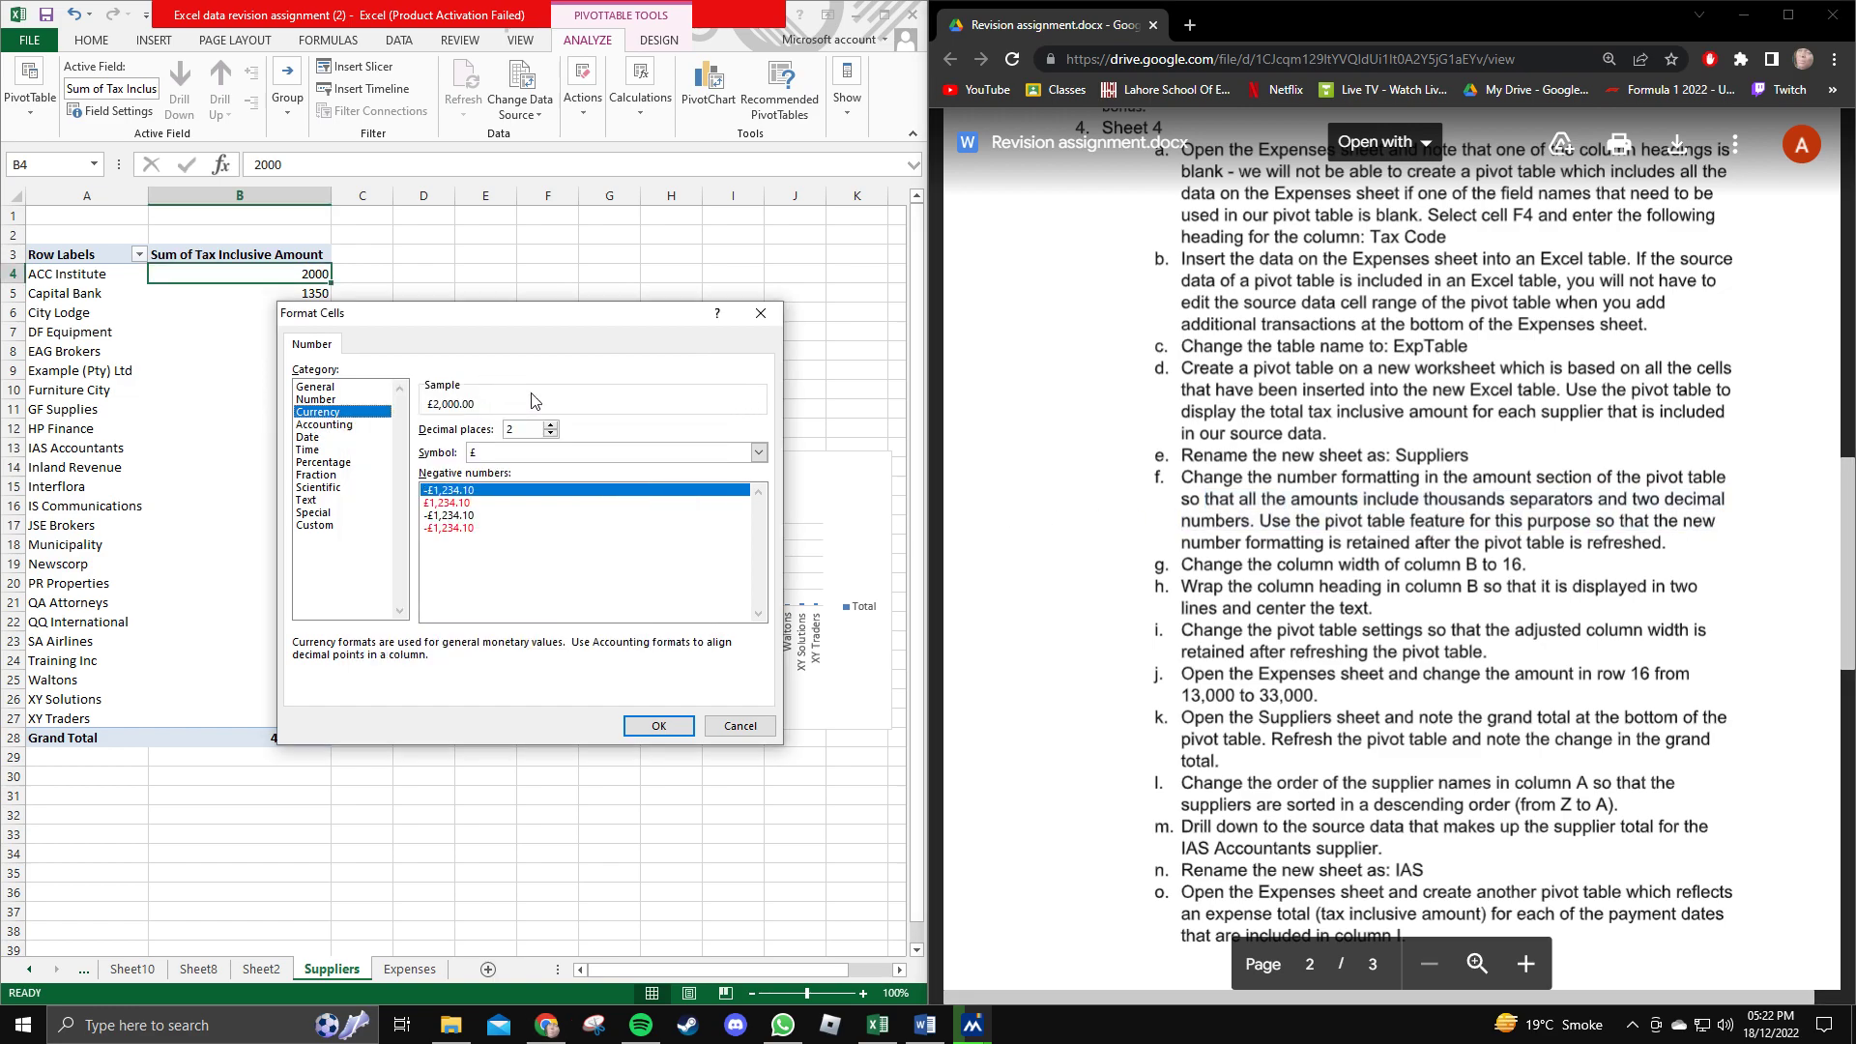
{"action": "left_click", "coordinate": [354, 400]}
{"action": "left_click", "coordinate": [453, 450]}
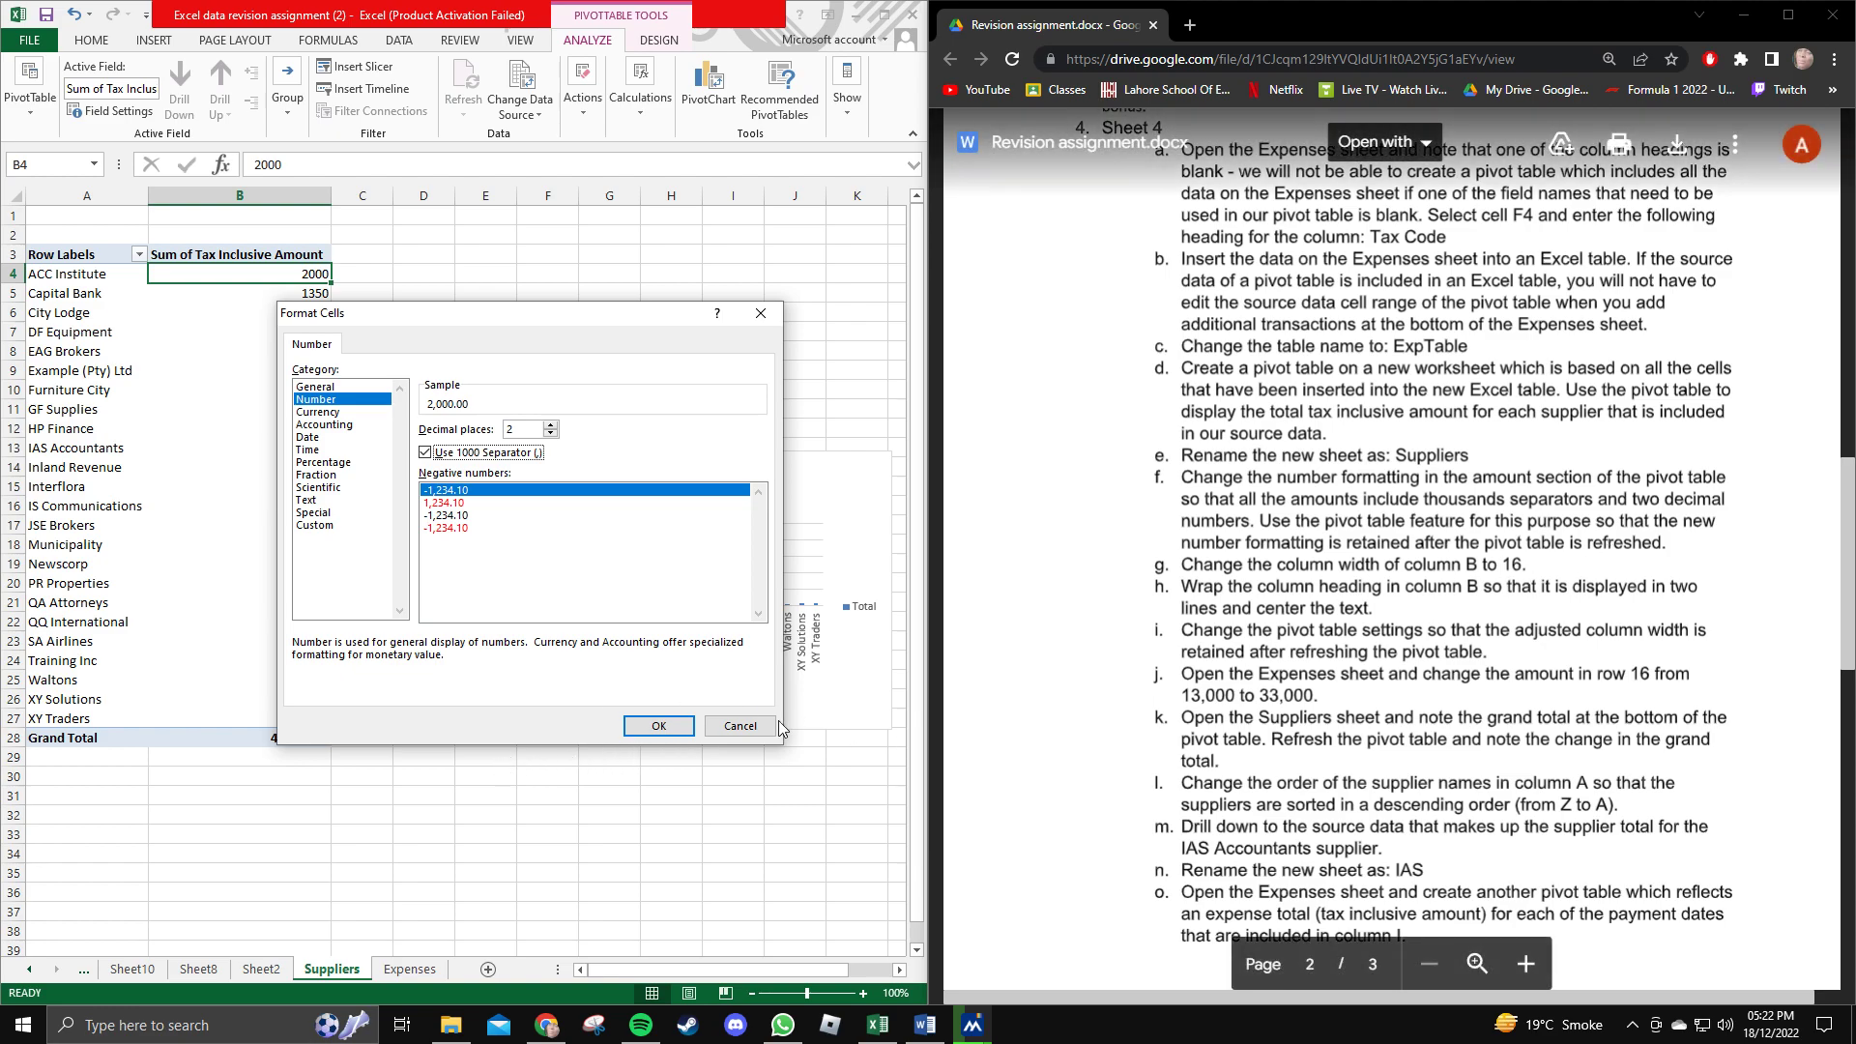
{"action": "left_click", "coordinate": [656, 726]}
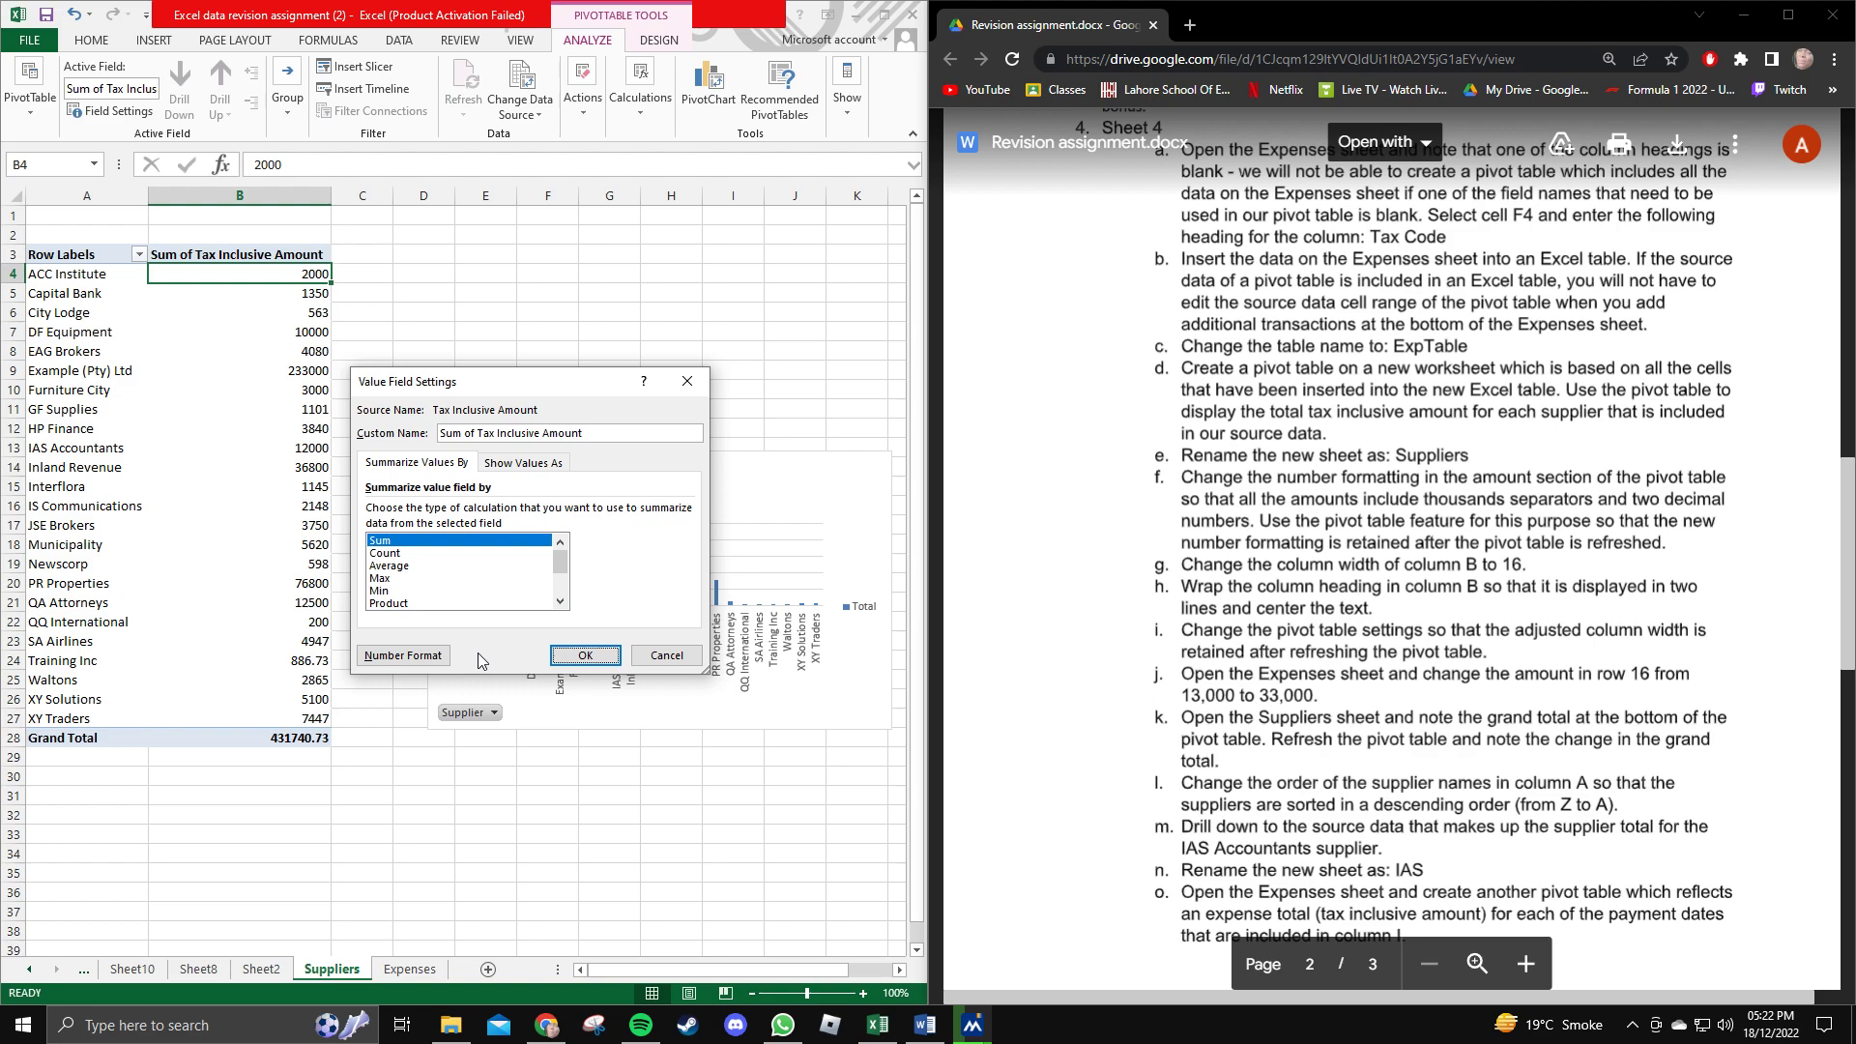
{"action": "left_click", "coordinate": [584, 655]}
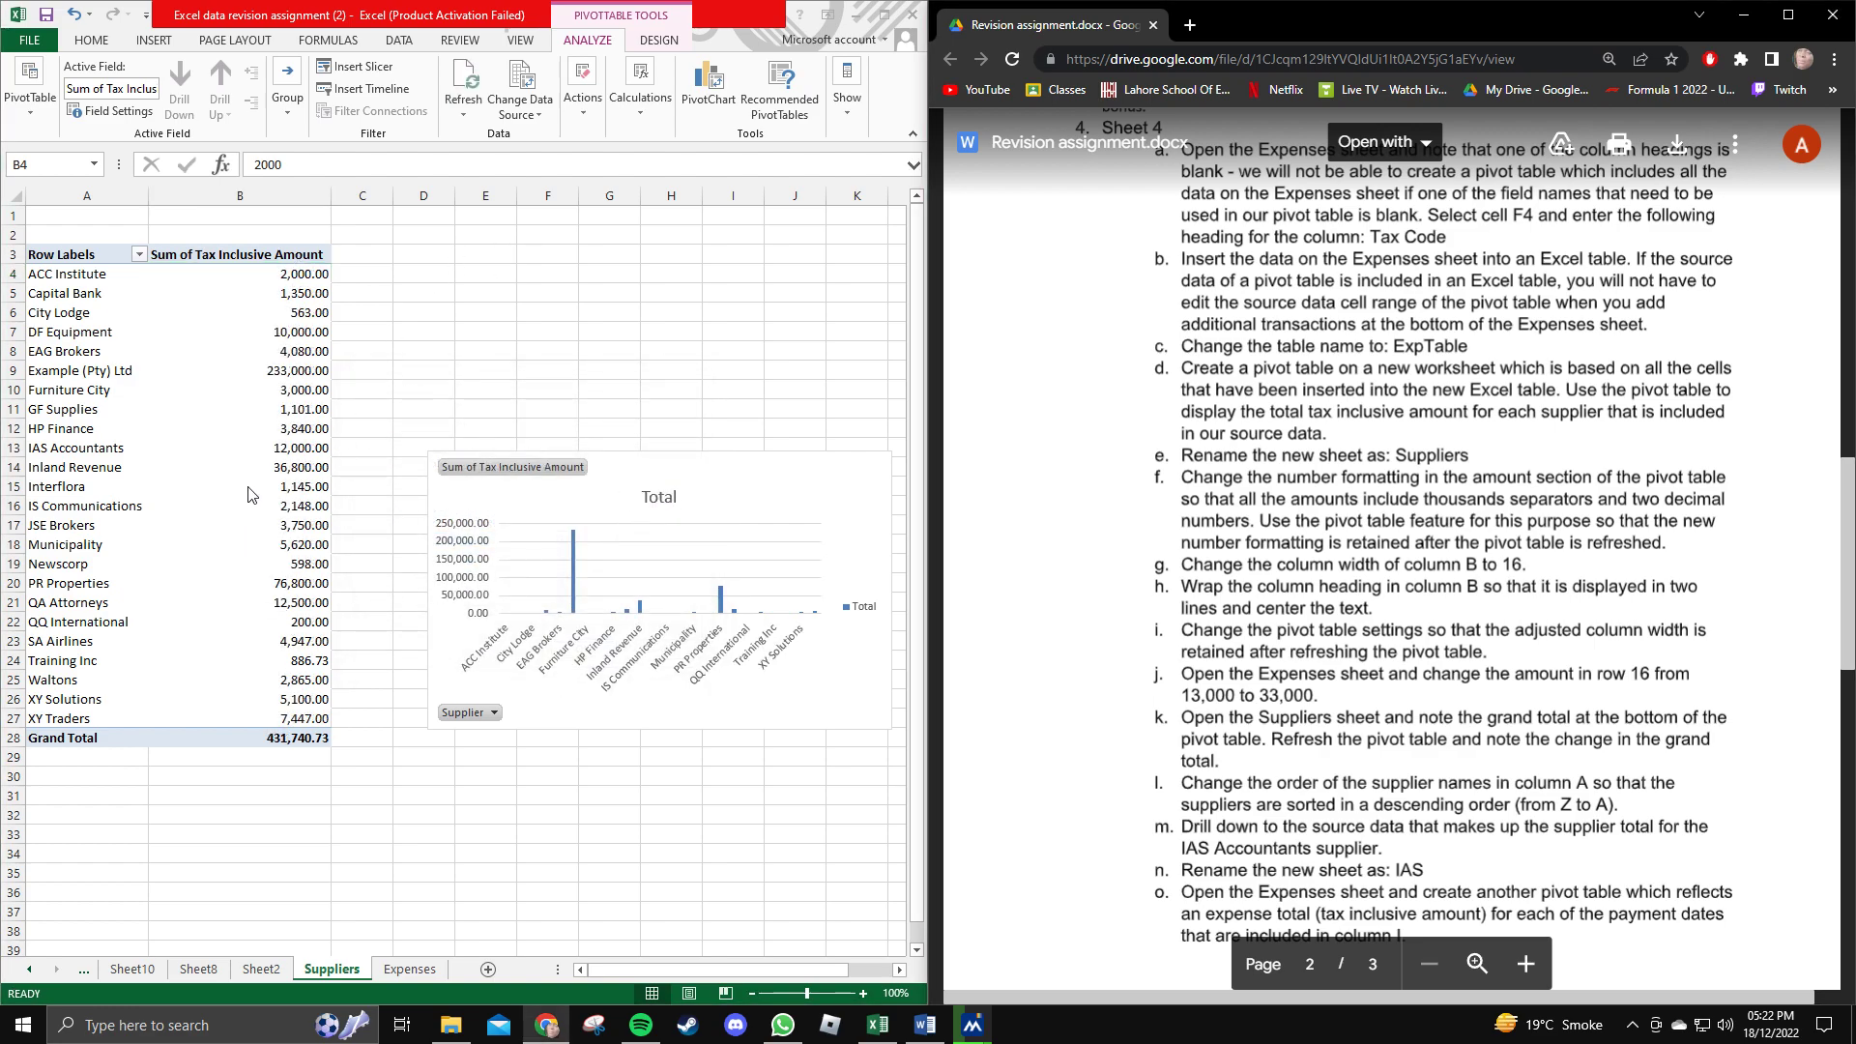
{"action": "left_click", "coordinate": [32, 108]}
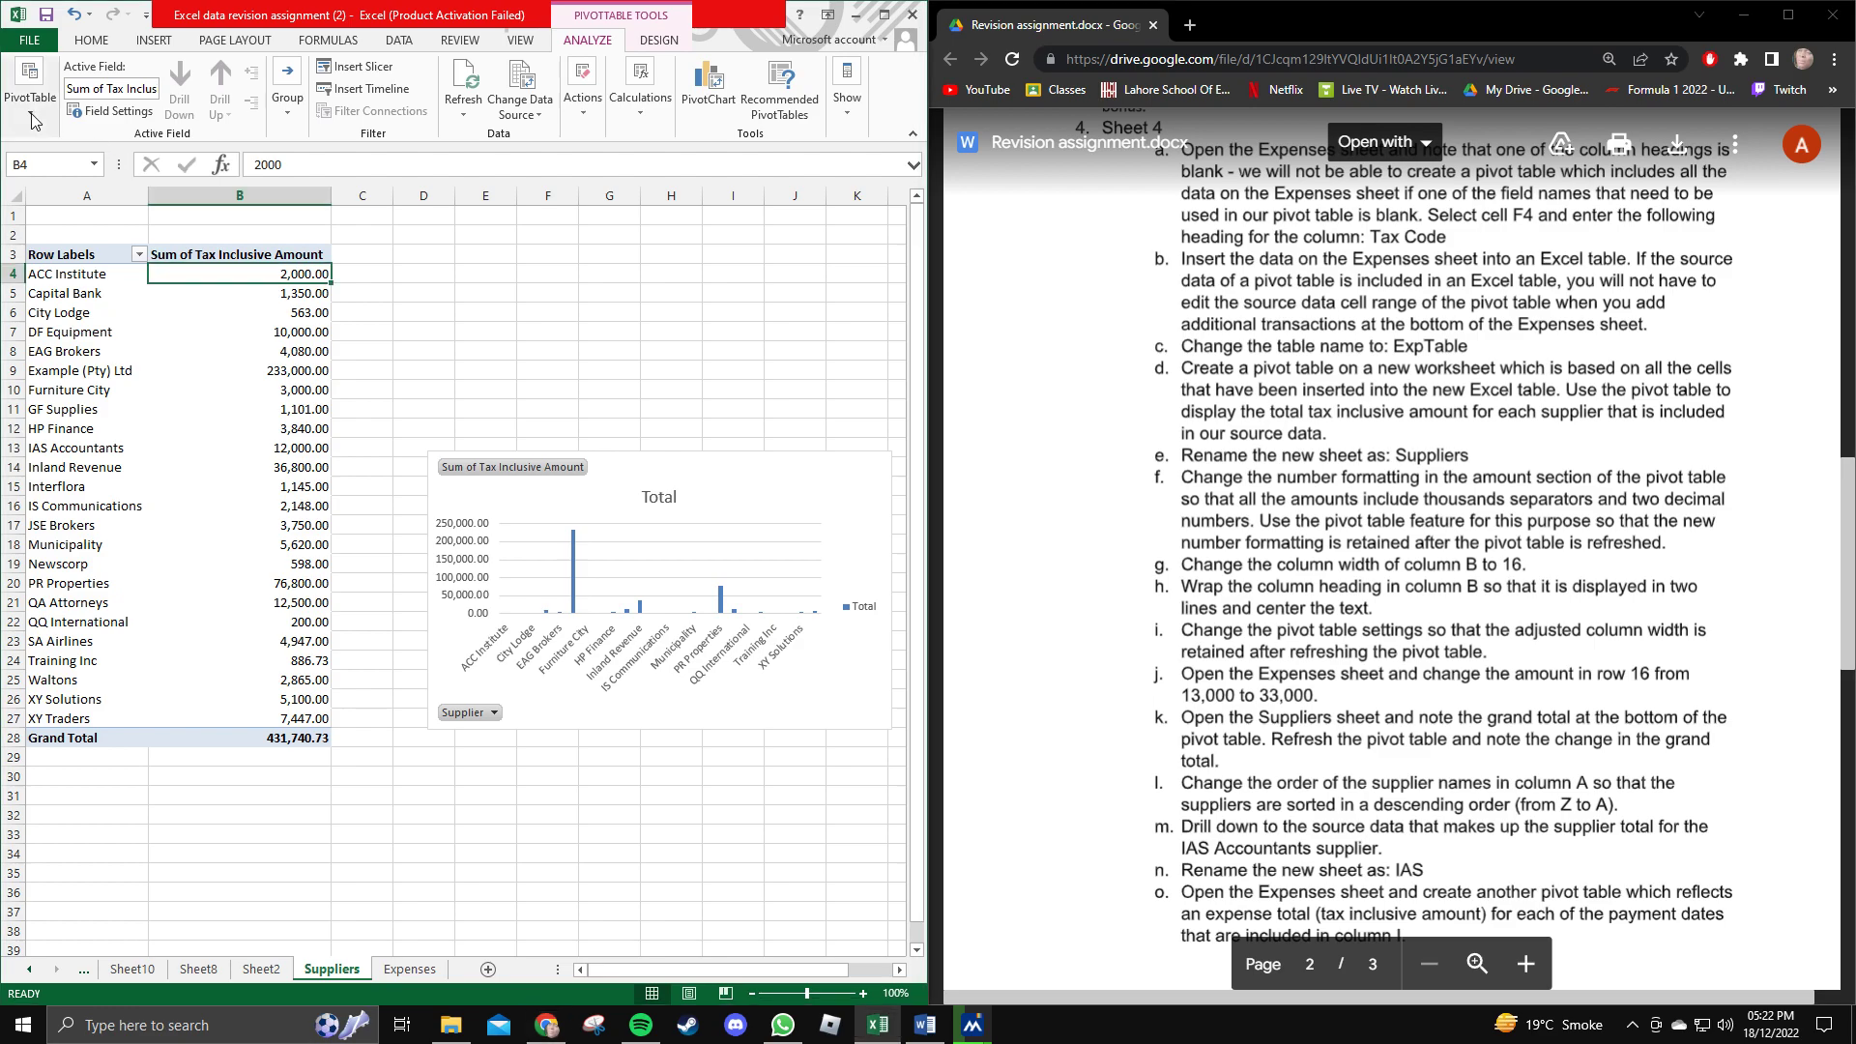
{"action": "left_click", "coordinate": [45, 198]}
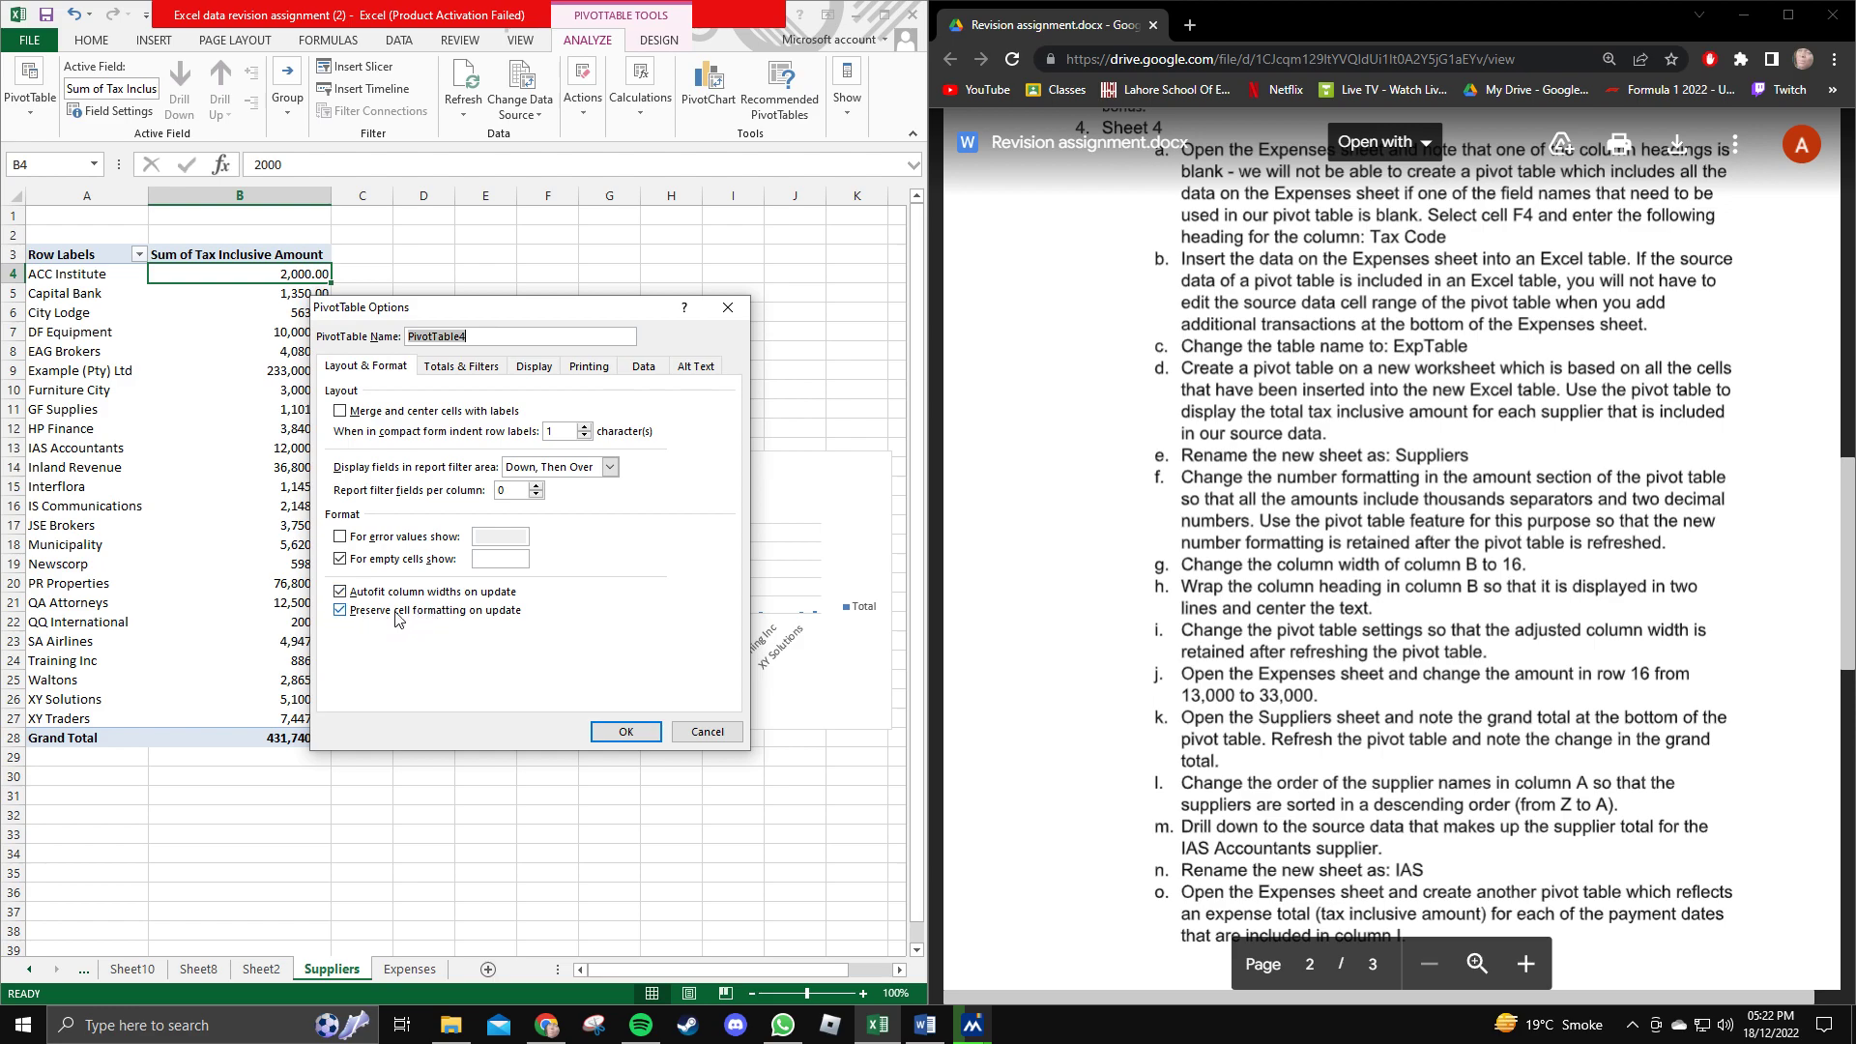
{"action": "left_click", "coordinate": [704, 732]}
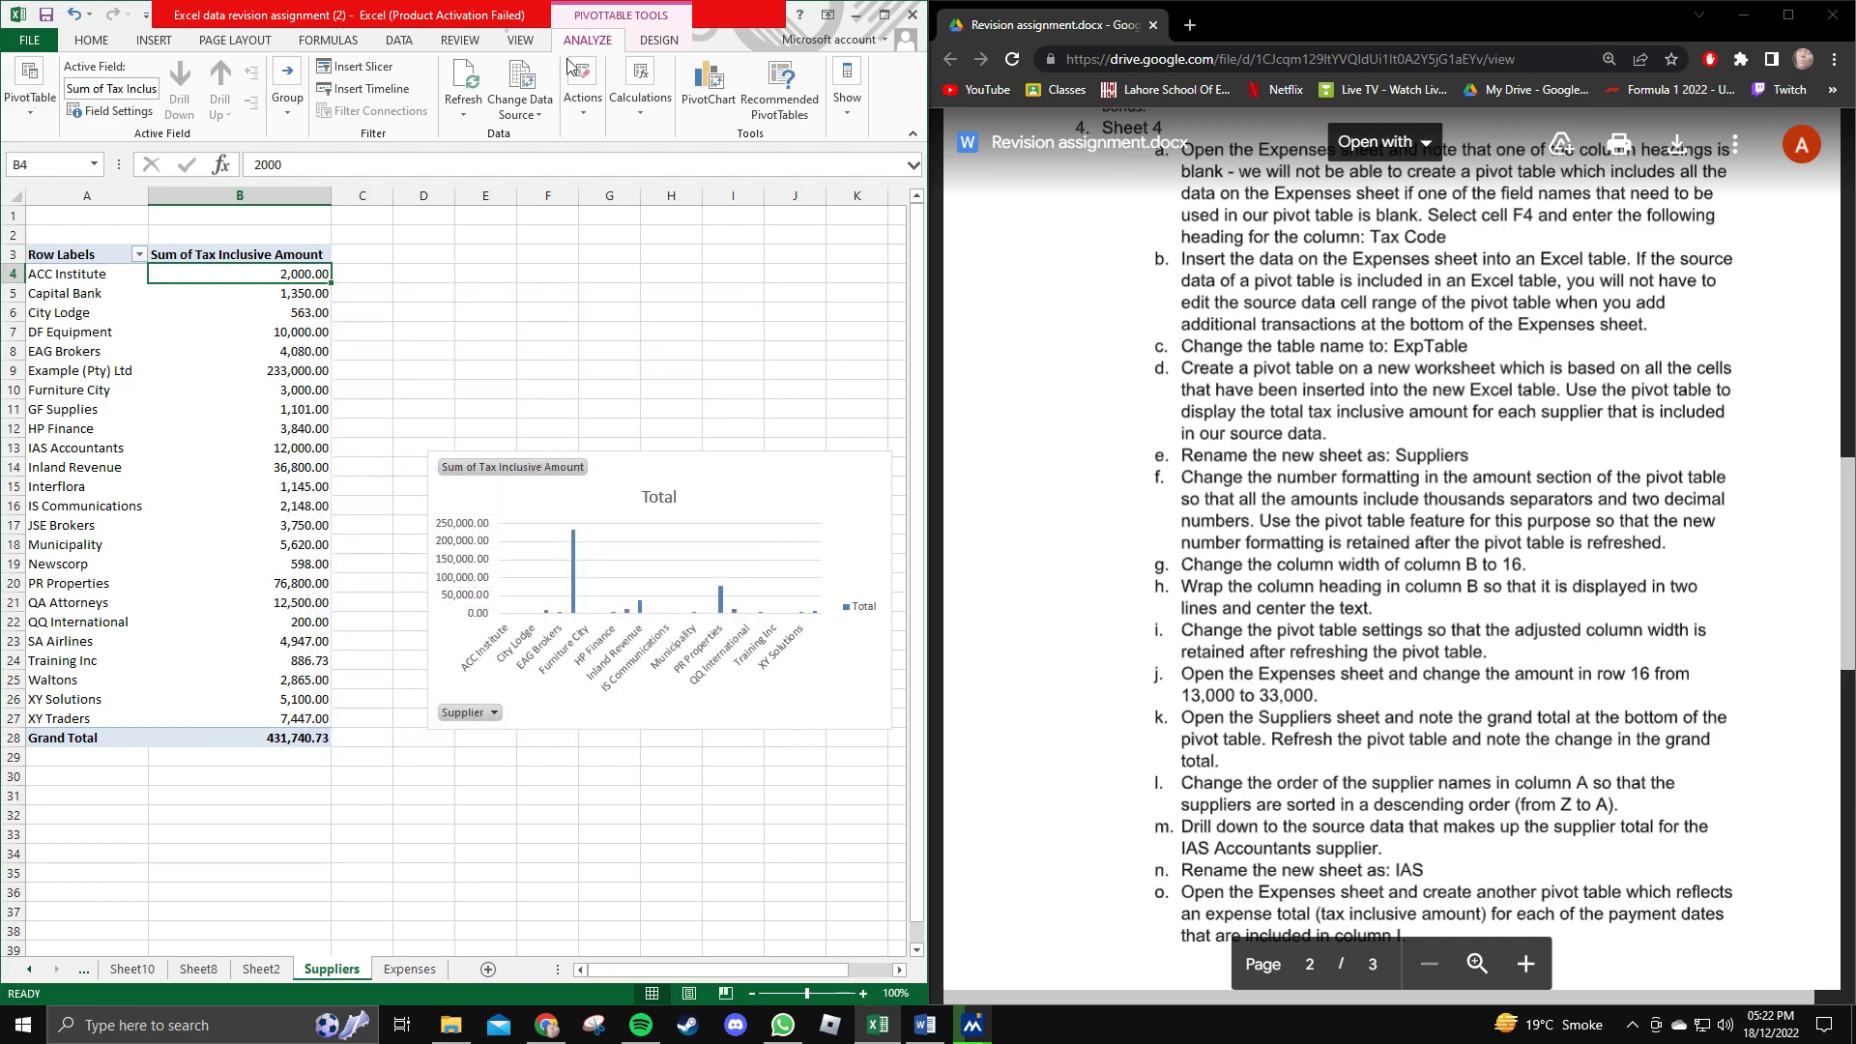
Apply the PivotTable options with autofit column widths and preserve cell formatting on update enabled, and refresh the pivot table.
{"action": "left_click", "coordinate": [30, 114]}
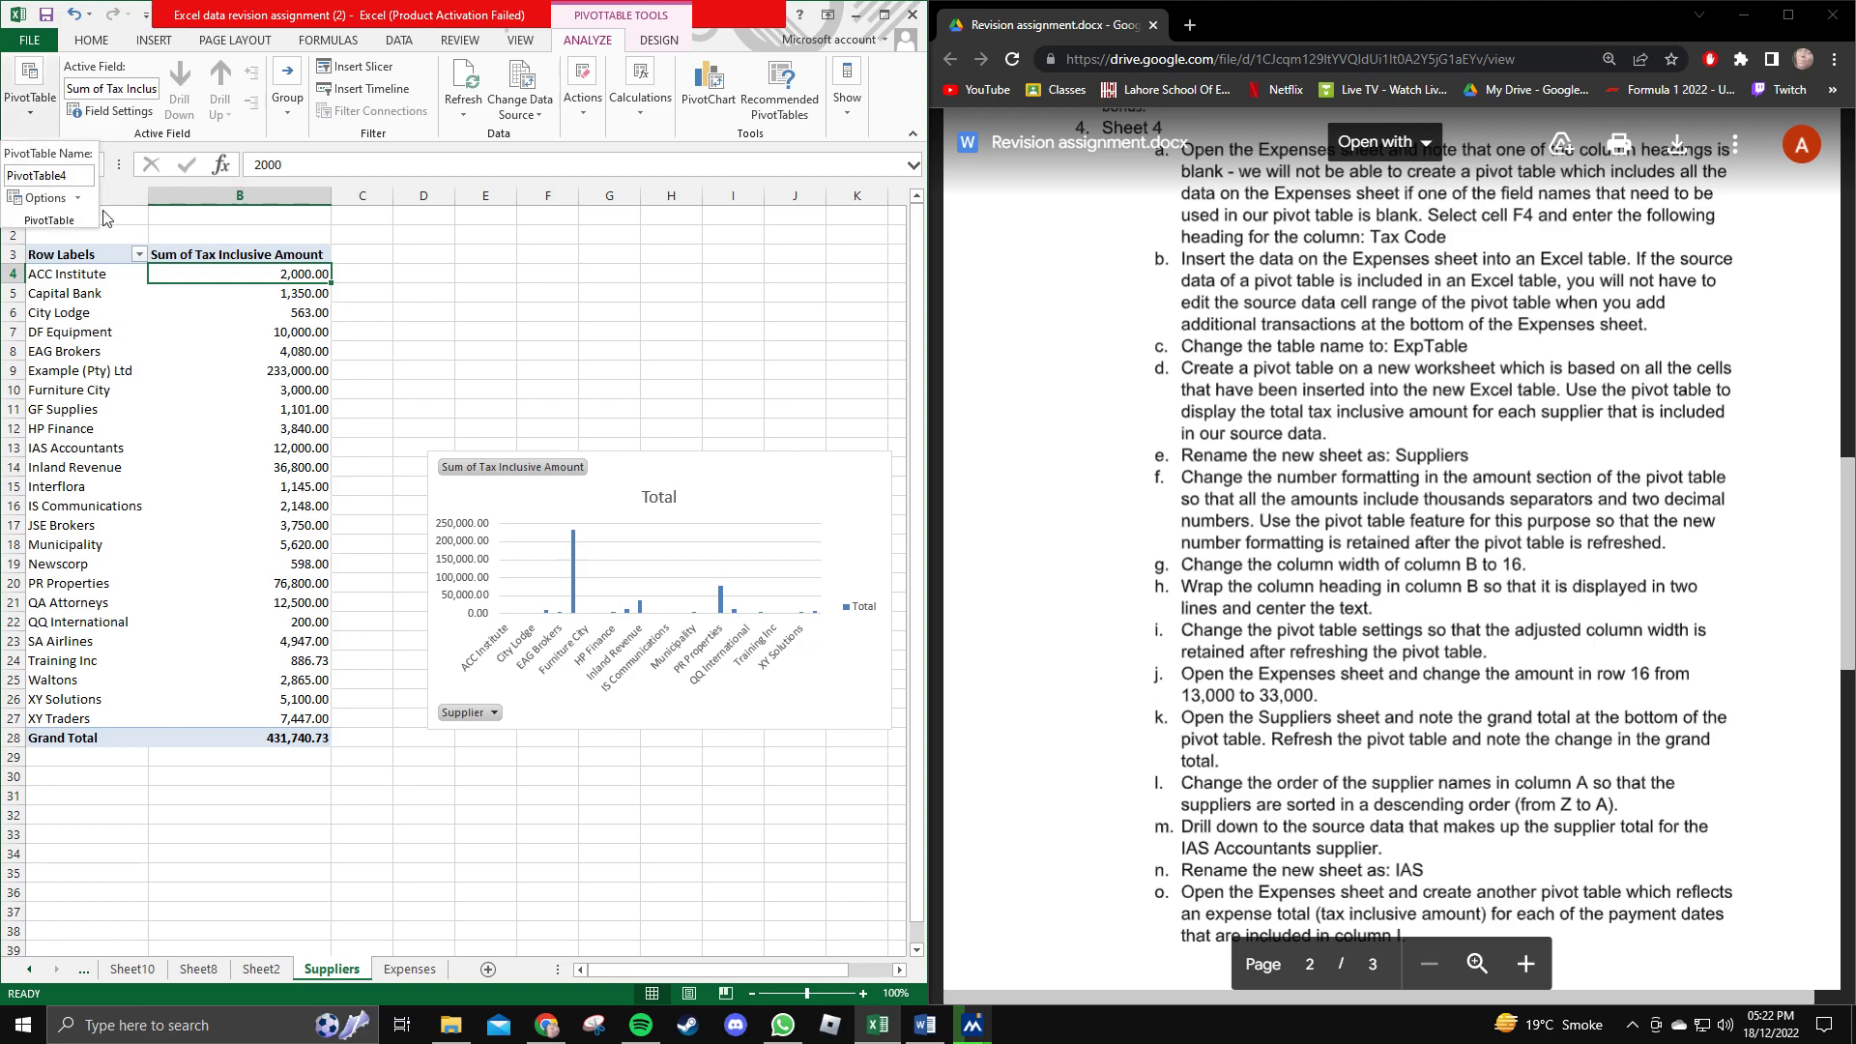
{"action": "left_click", "coordinate": [43, 201]}
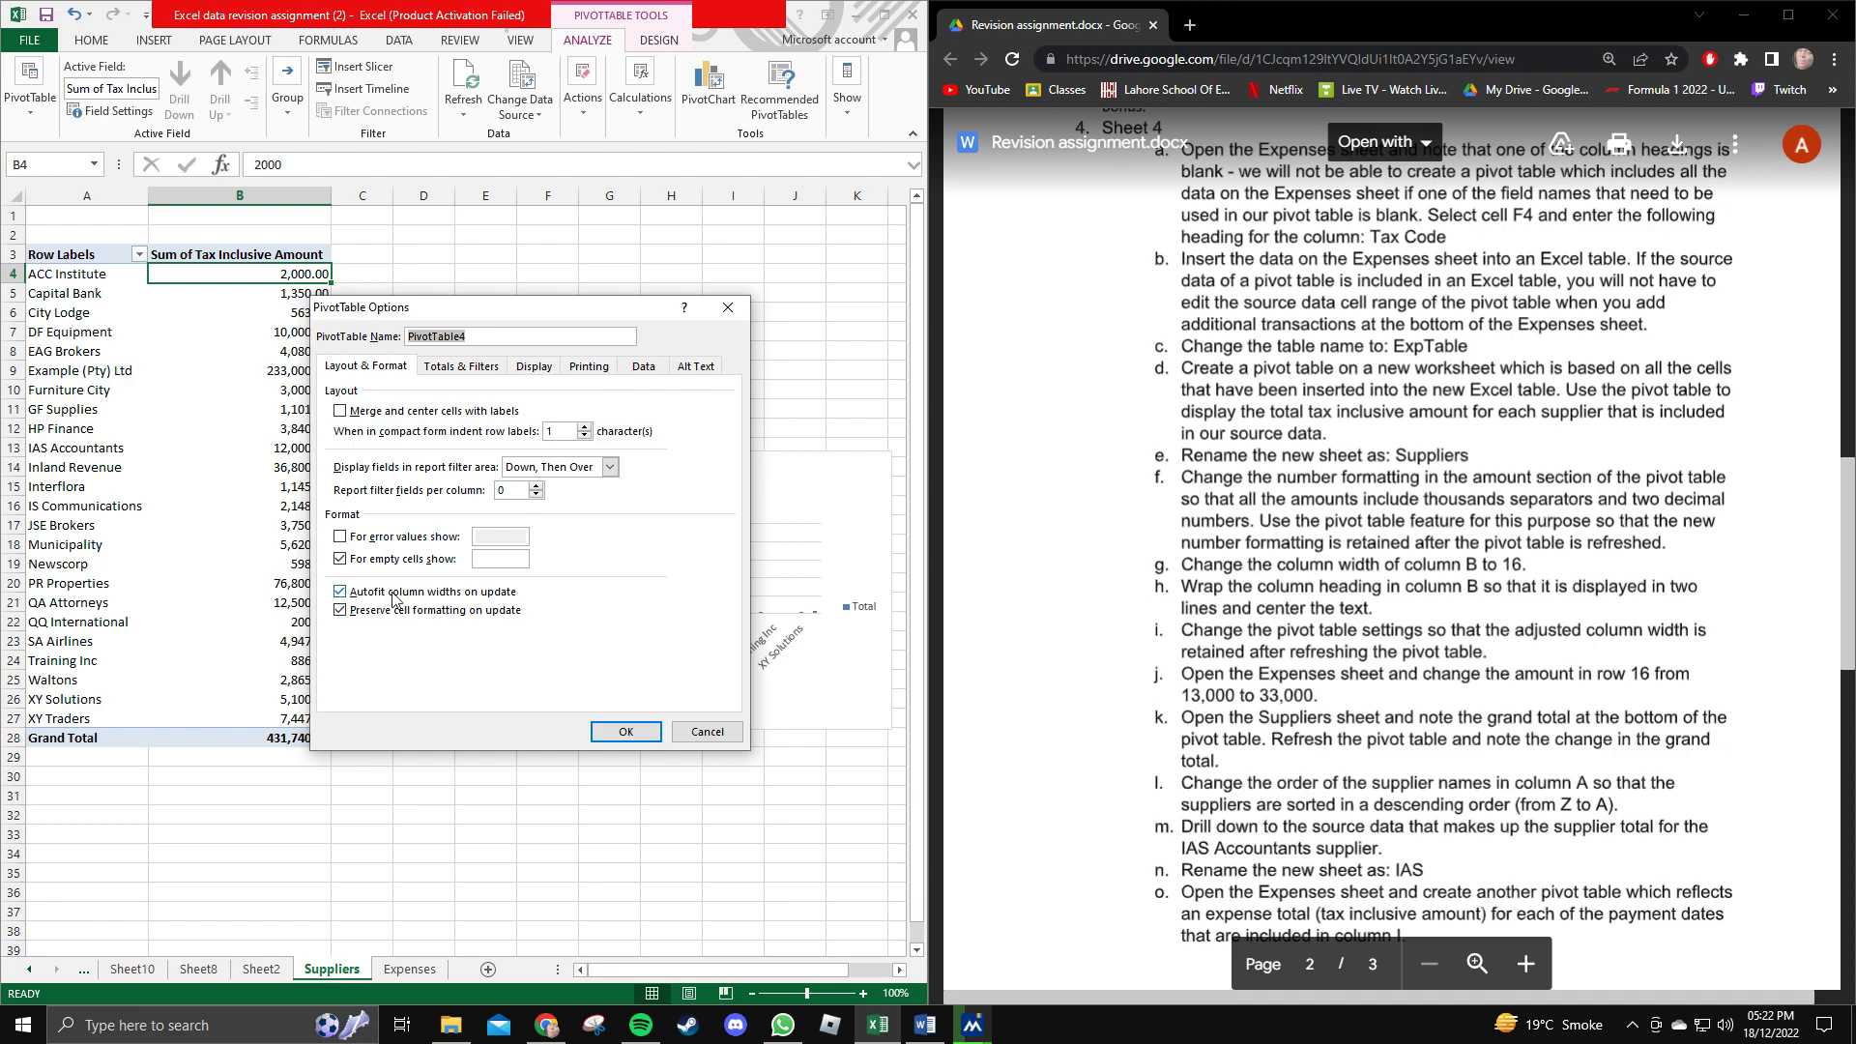
{"action": "left_click", "coordinate": [461, 593]}
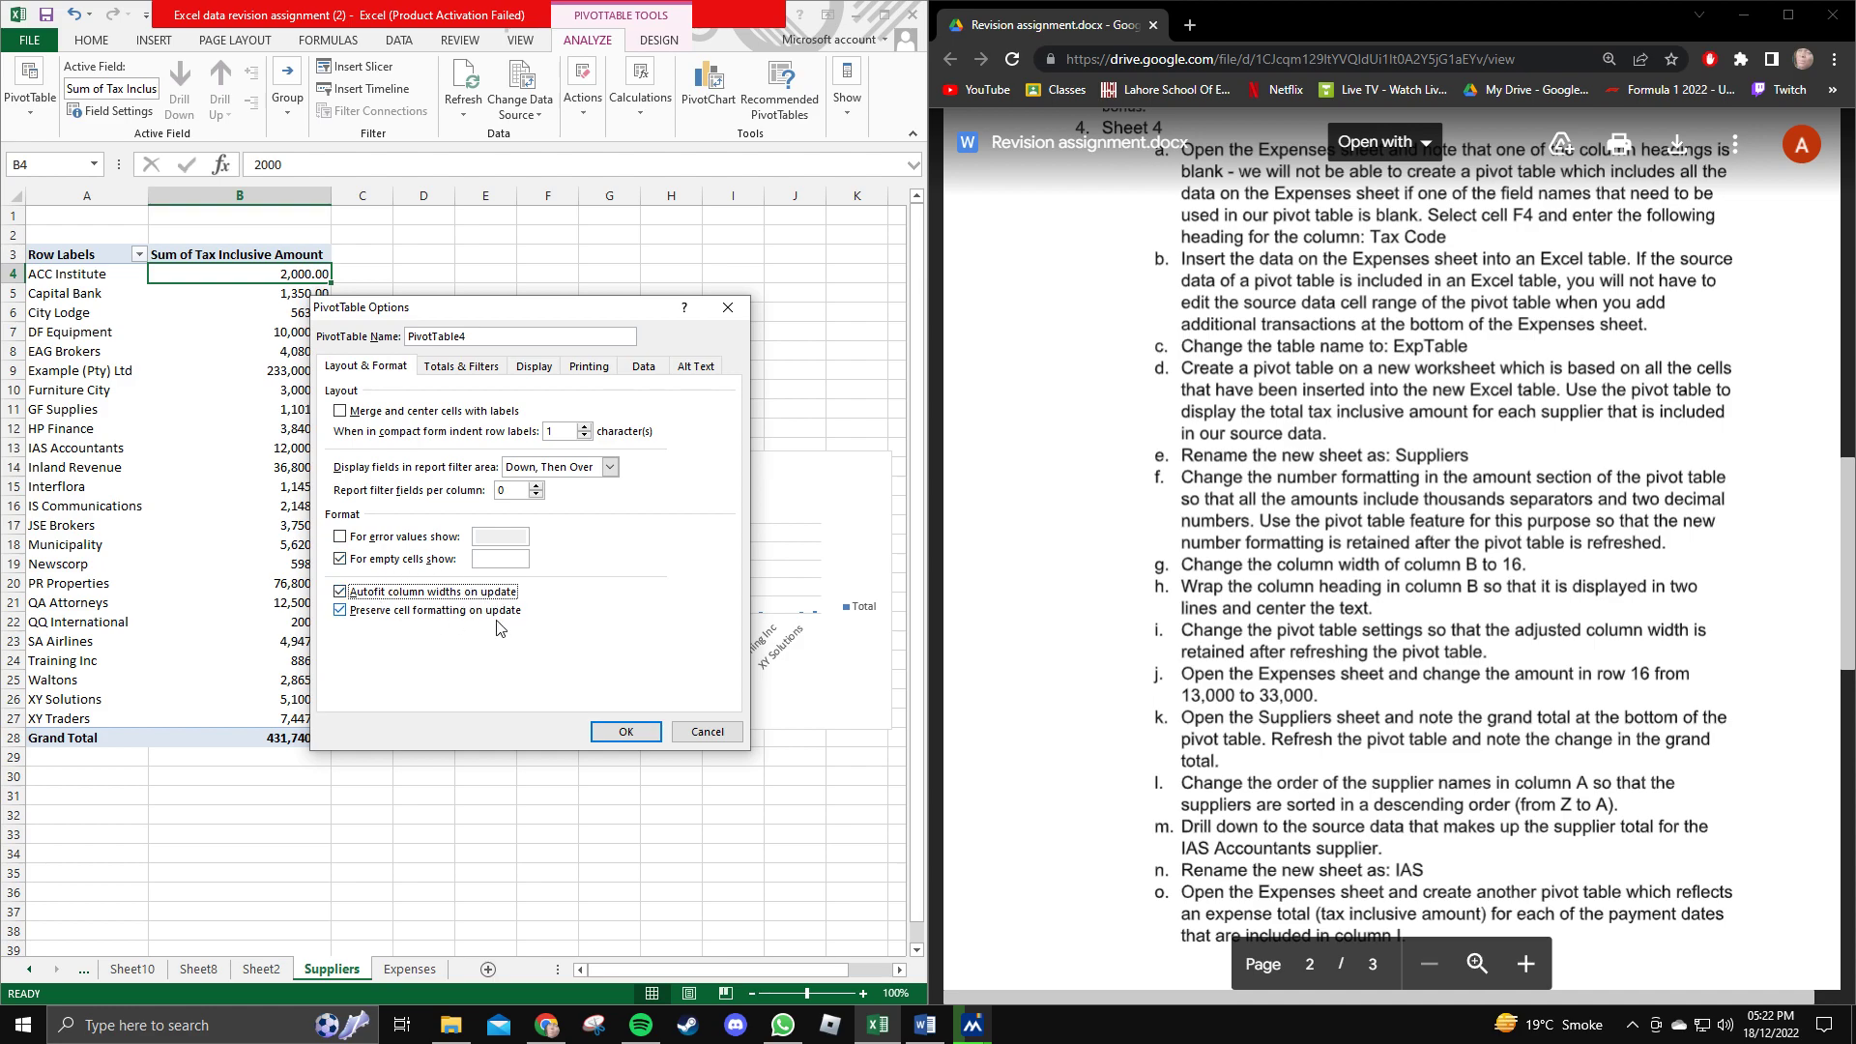
{"action": "left_click", "coordinate": [620, 729]}
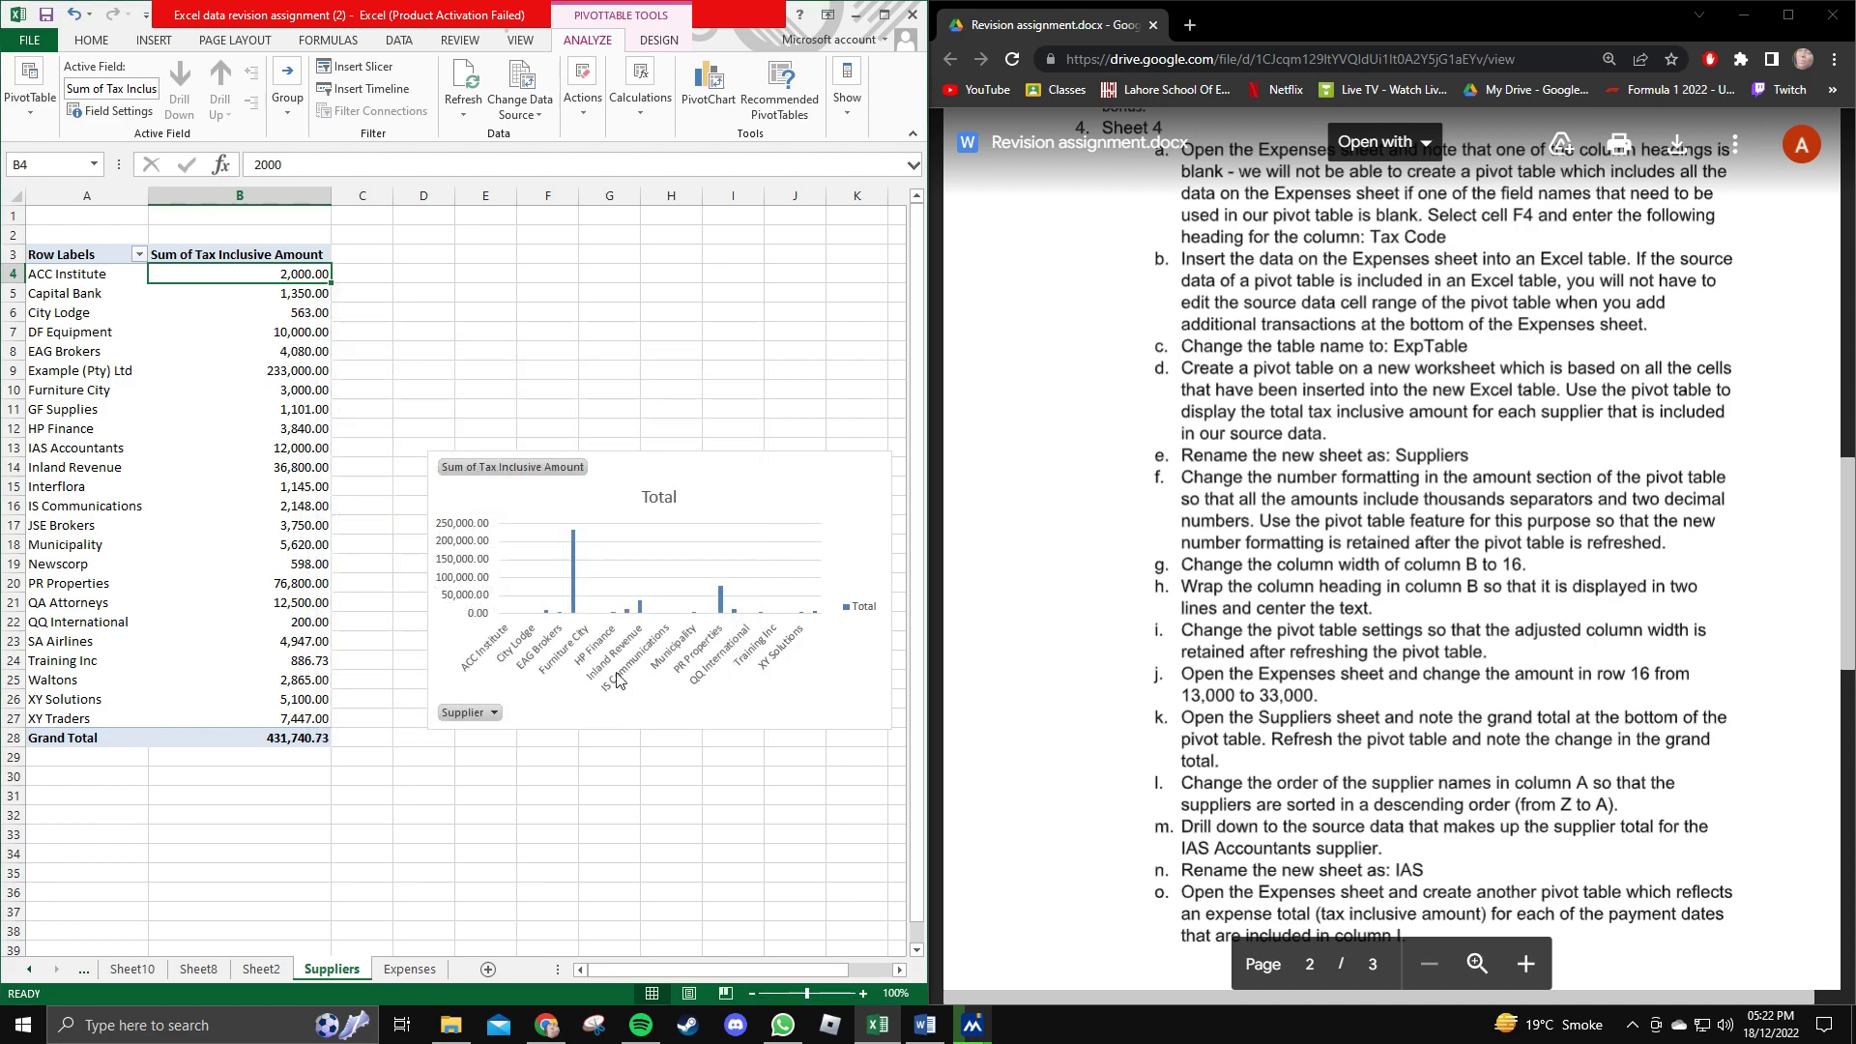
{"action": "left_click", "coordinate": [465, 109]}
{"action": "left_click", "coordinate": [467, 76]}
Following task g, narrow column B of the Suppliers sheet to a width of 16.
{"action": "left_click_drag", "start_coordinate": [1181, 477], "coordinate": [1562, 544]}
{"action": "left_click", "coordinate": [1566, 545]}
{"action": "left_click_drag", "start_coordinate": [1183, 565], "coordinate": [1517, 572]}
{"action": "left_click", "coordinate": [1518, 573]}
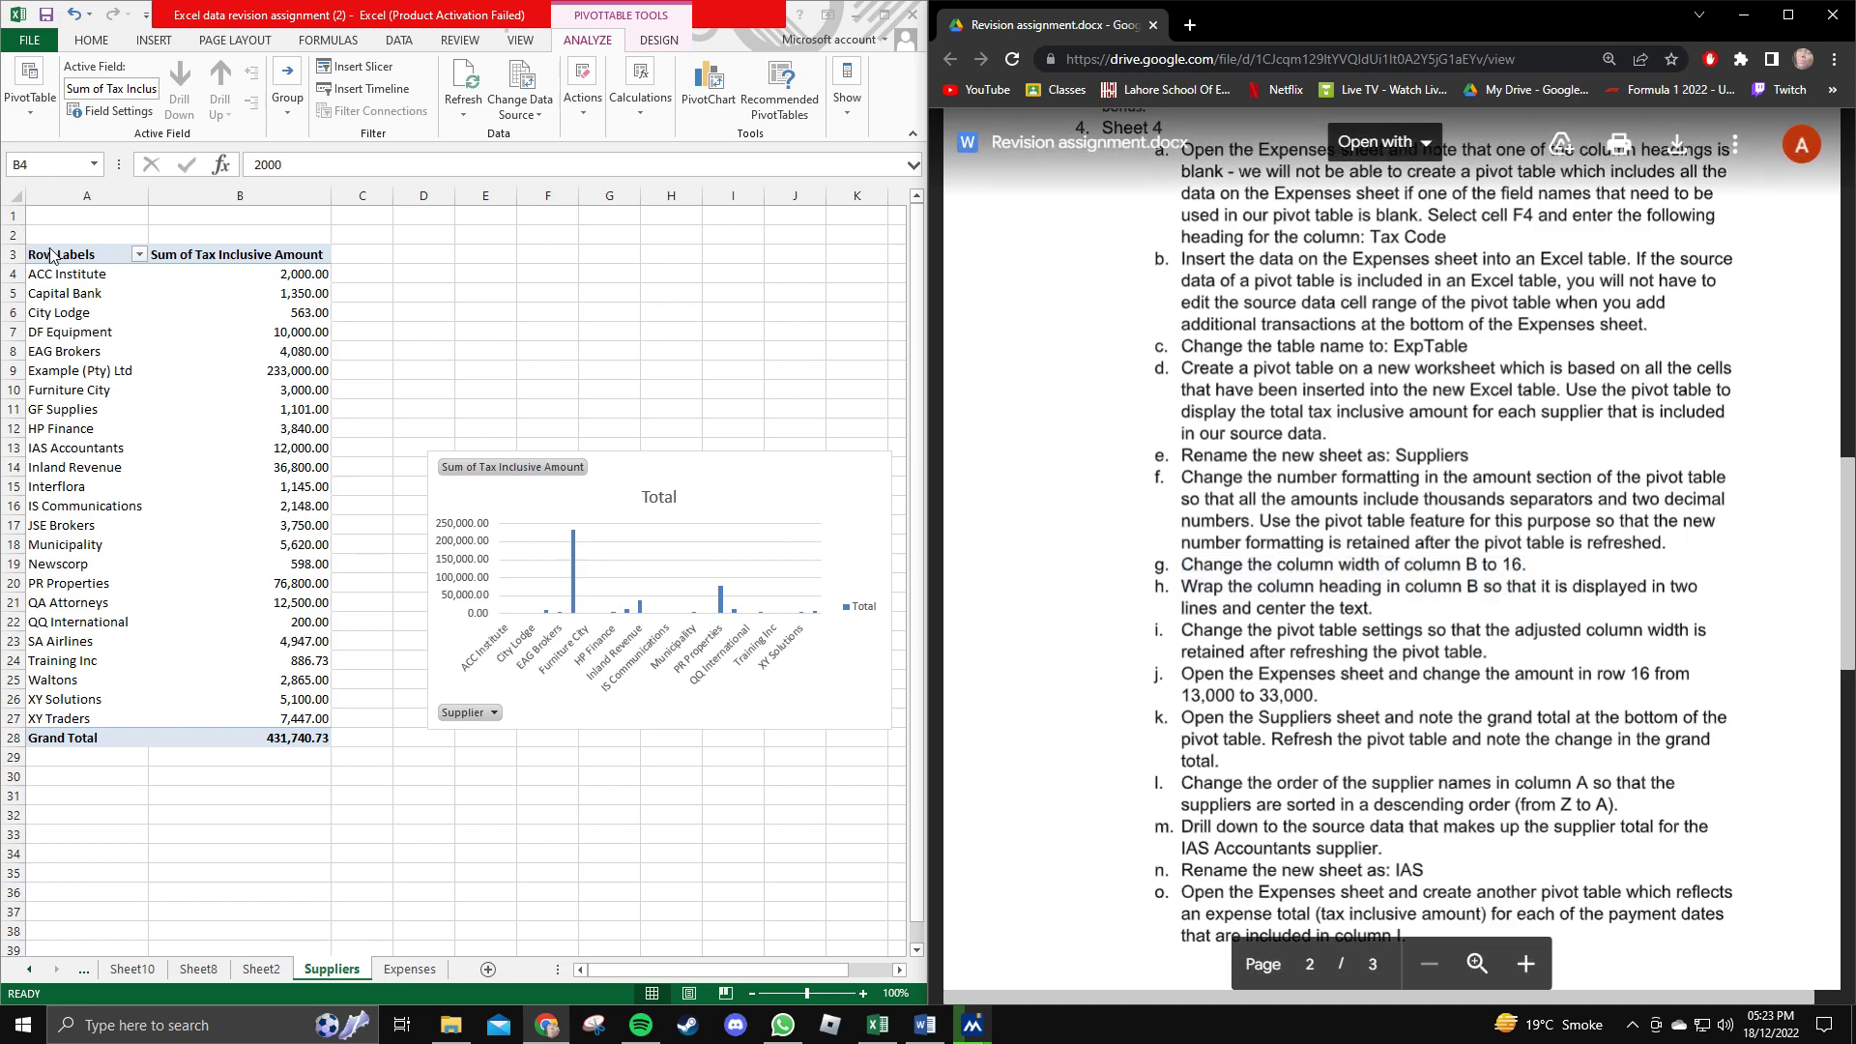
{"action": "left_click", "coordinate": [239, 272]}
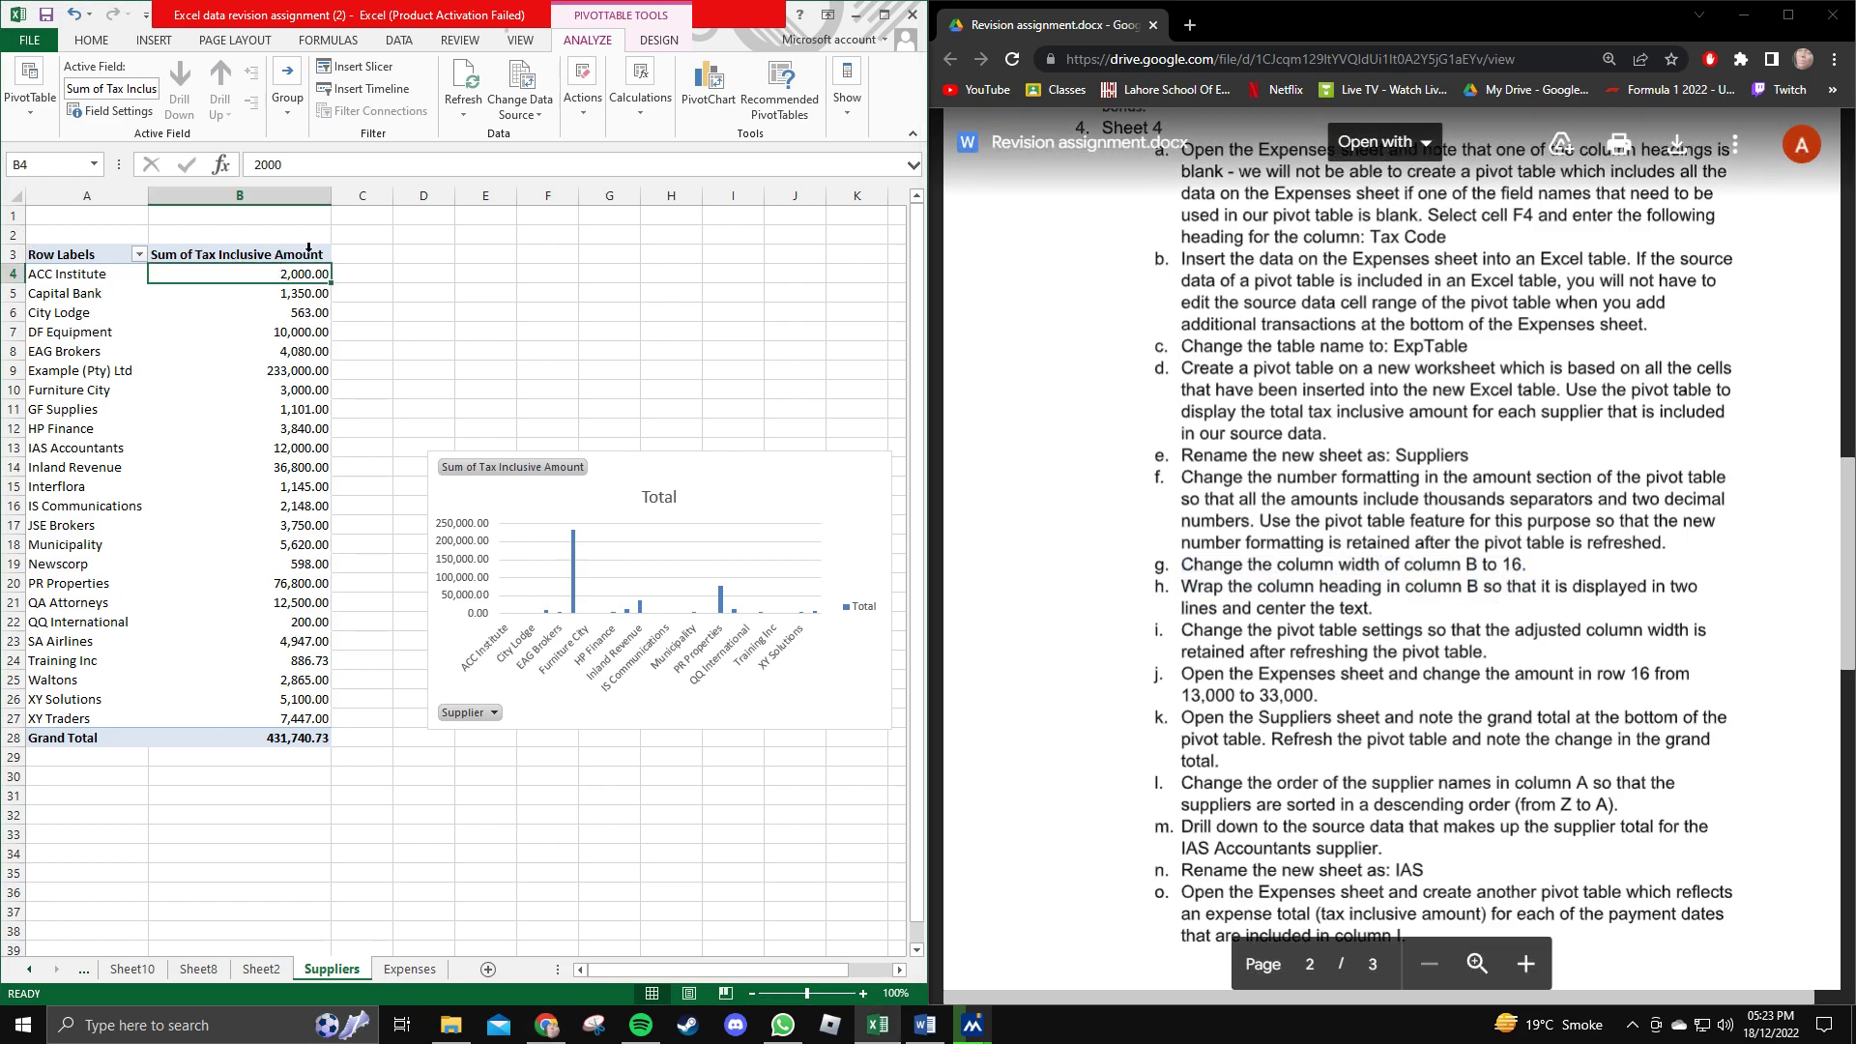
{"action": "left_click_drag", "start_coordinate": [330, 195], "coordinate": [261, 193]}
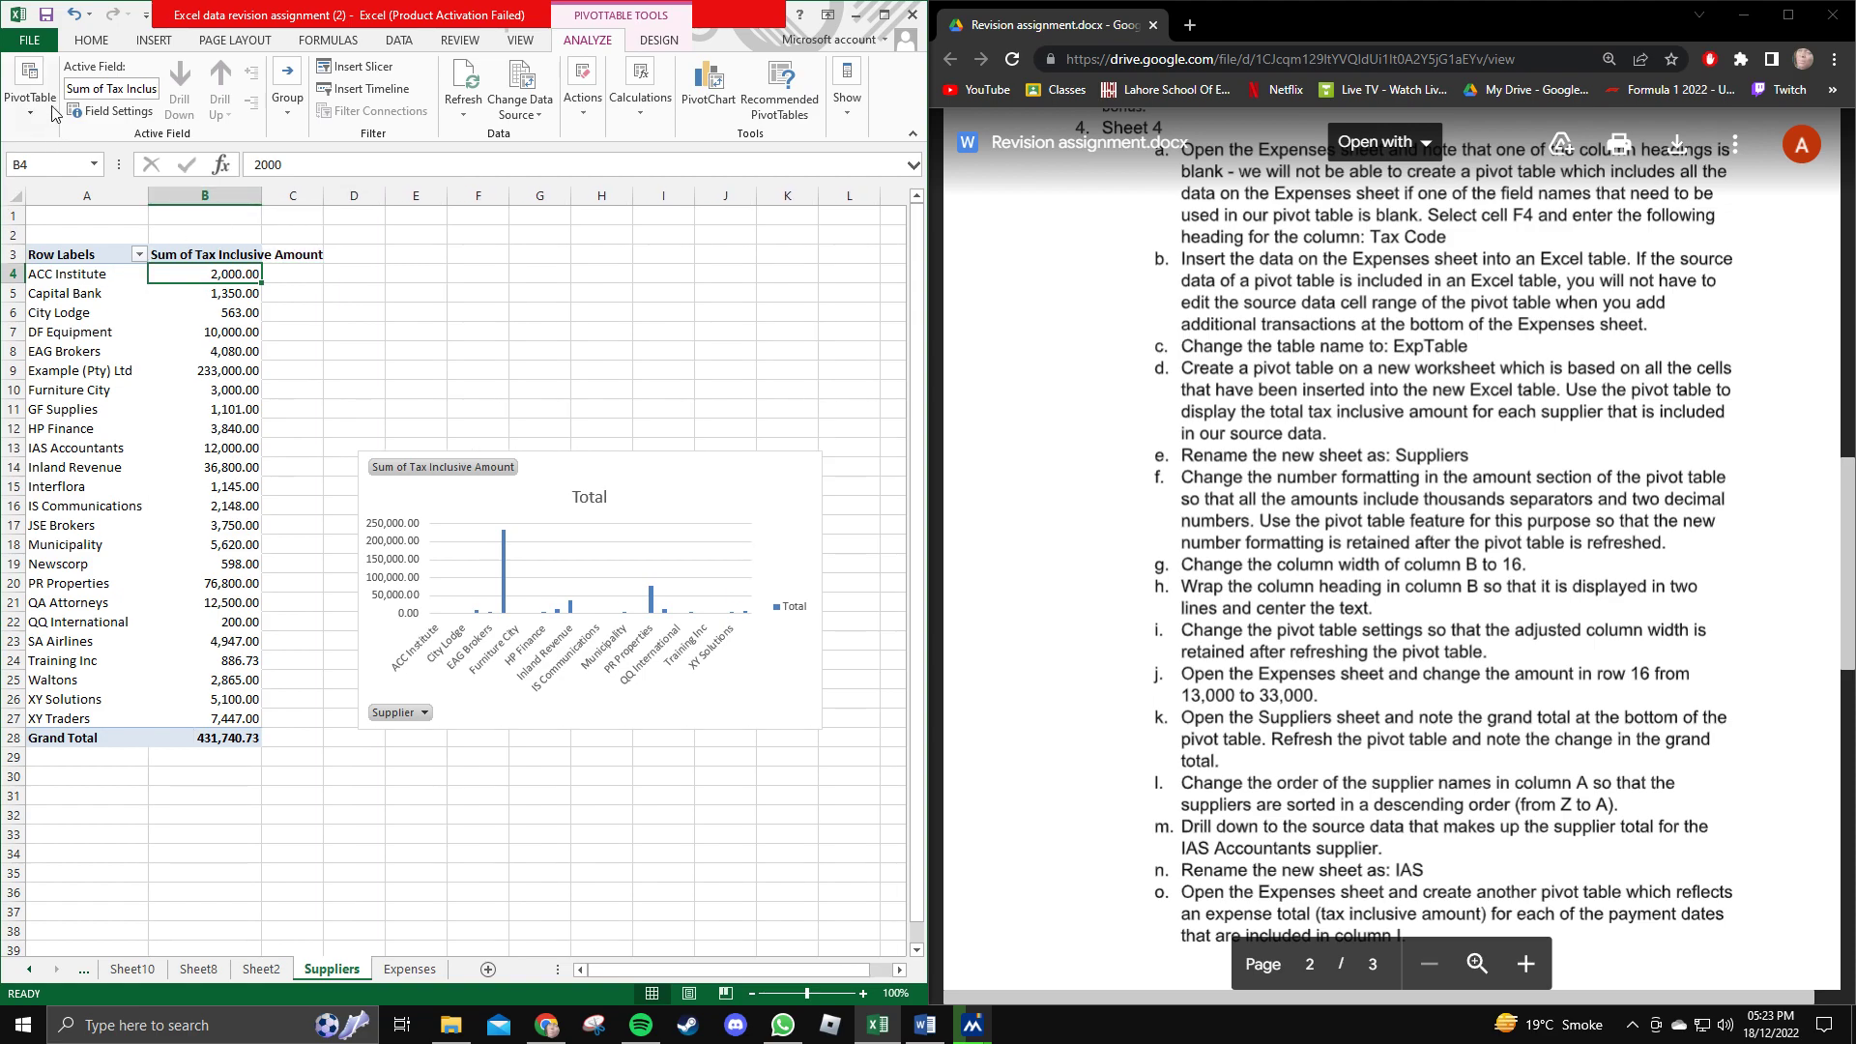
Following task h, wrap the pivot table's Sum of Tax Inclusive Amount heading in cell B3 onto two lines.
{"action": "left_click", "coordinate": [226, 259]}
{"action": "left_click", "coordinate": [92, 40]}
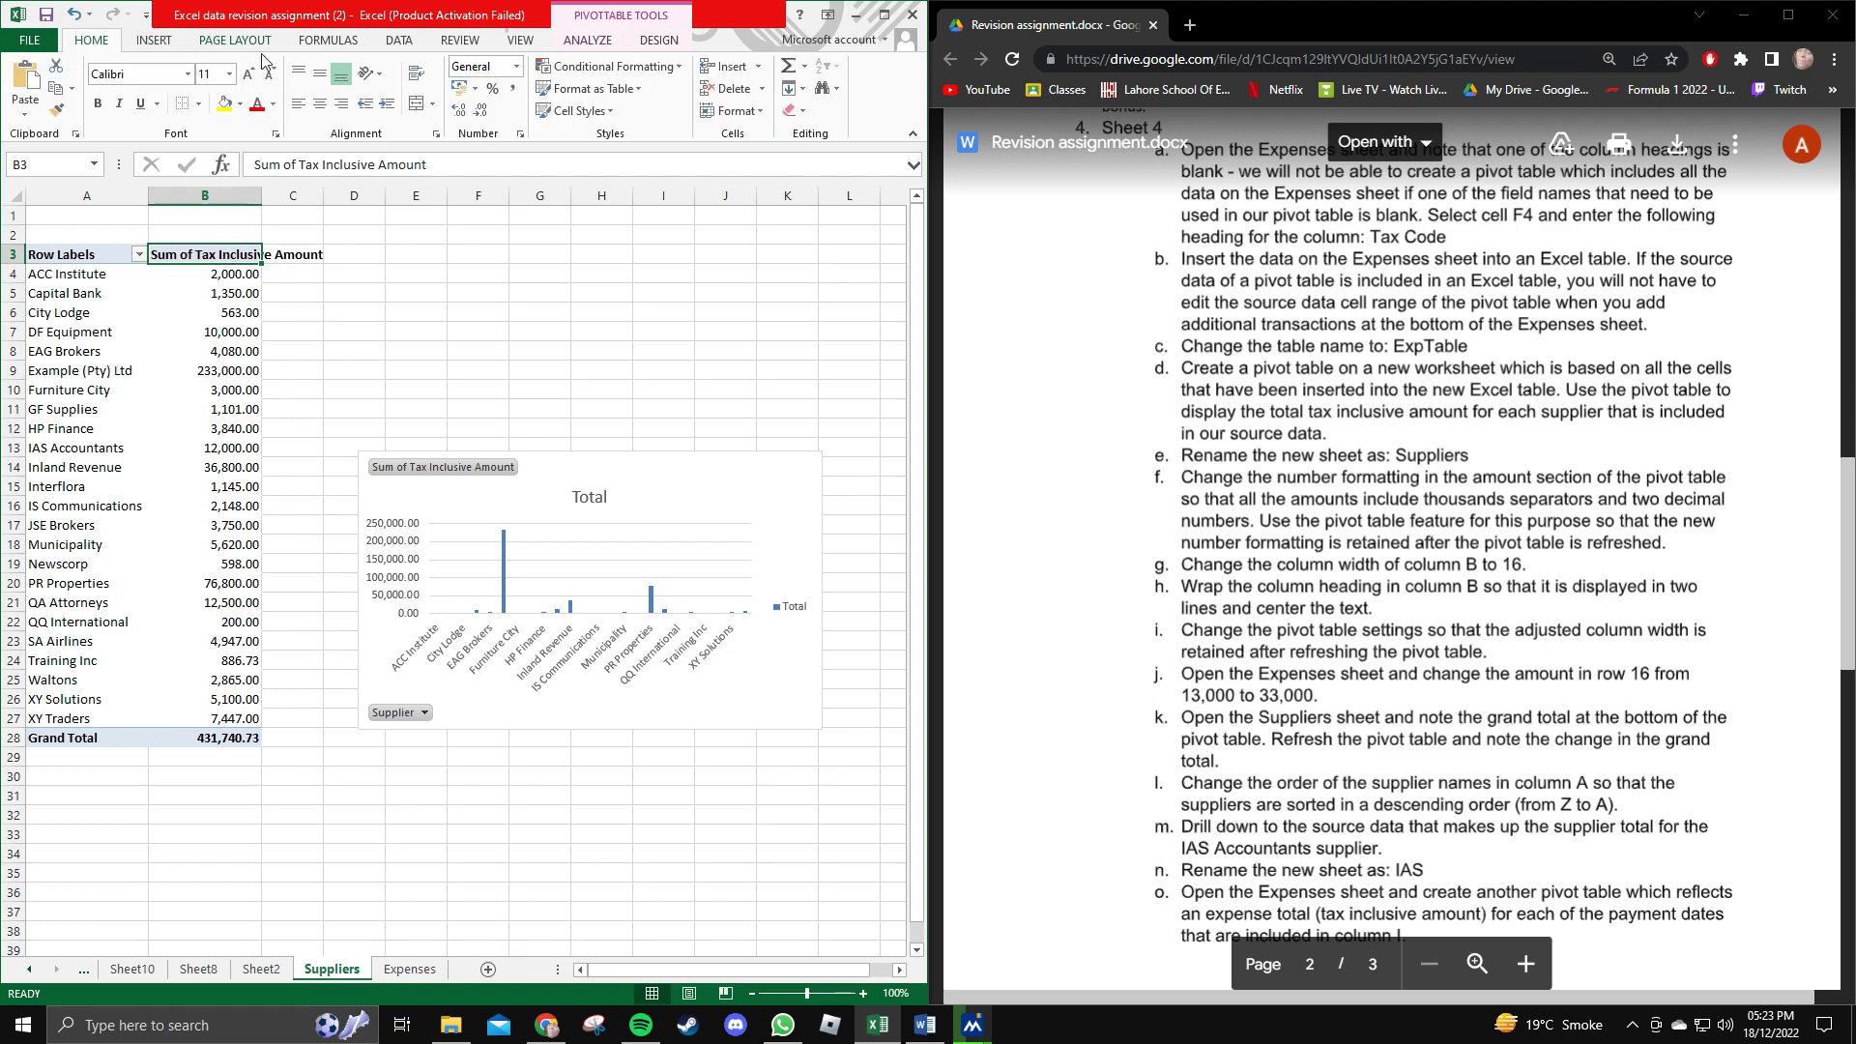
{"action": "left_click", "coordinate": [415, 77]}
{"action": "left_click", "coordinate": [336, 266]}
Replace the pivot table's Row Labels heading in cell A3 with Suppliers.
{"action": "left_click", "coordinate": [116, 280]}
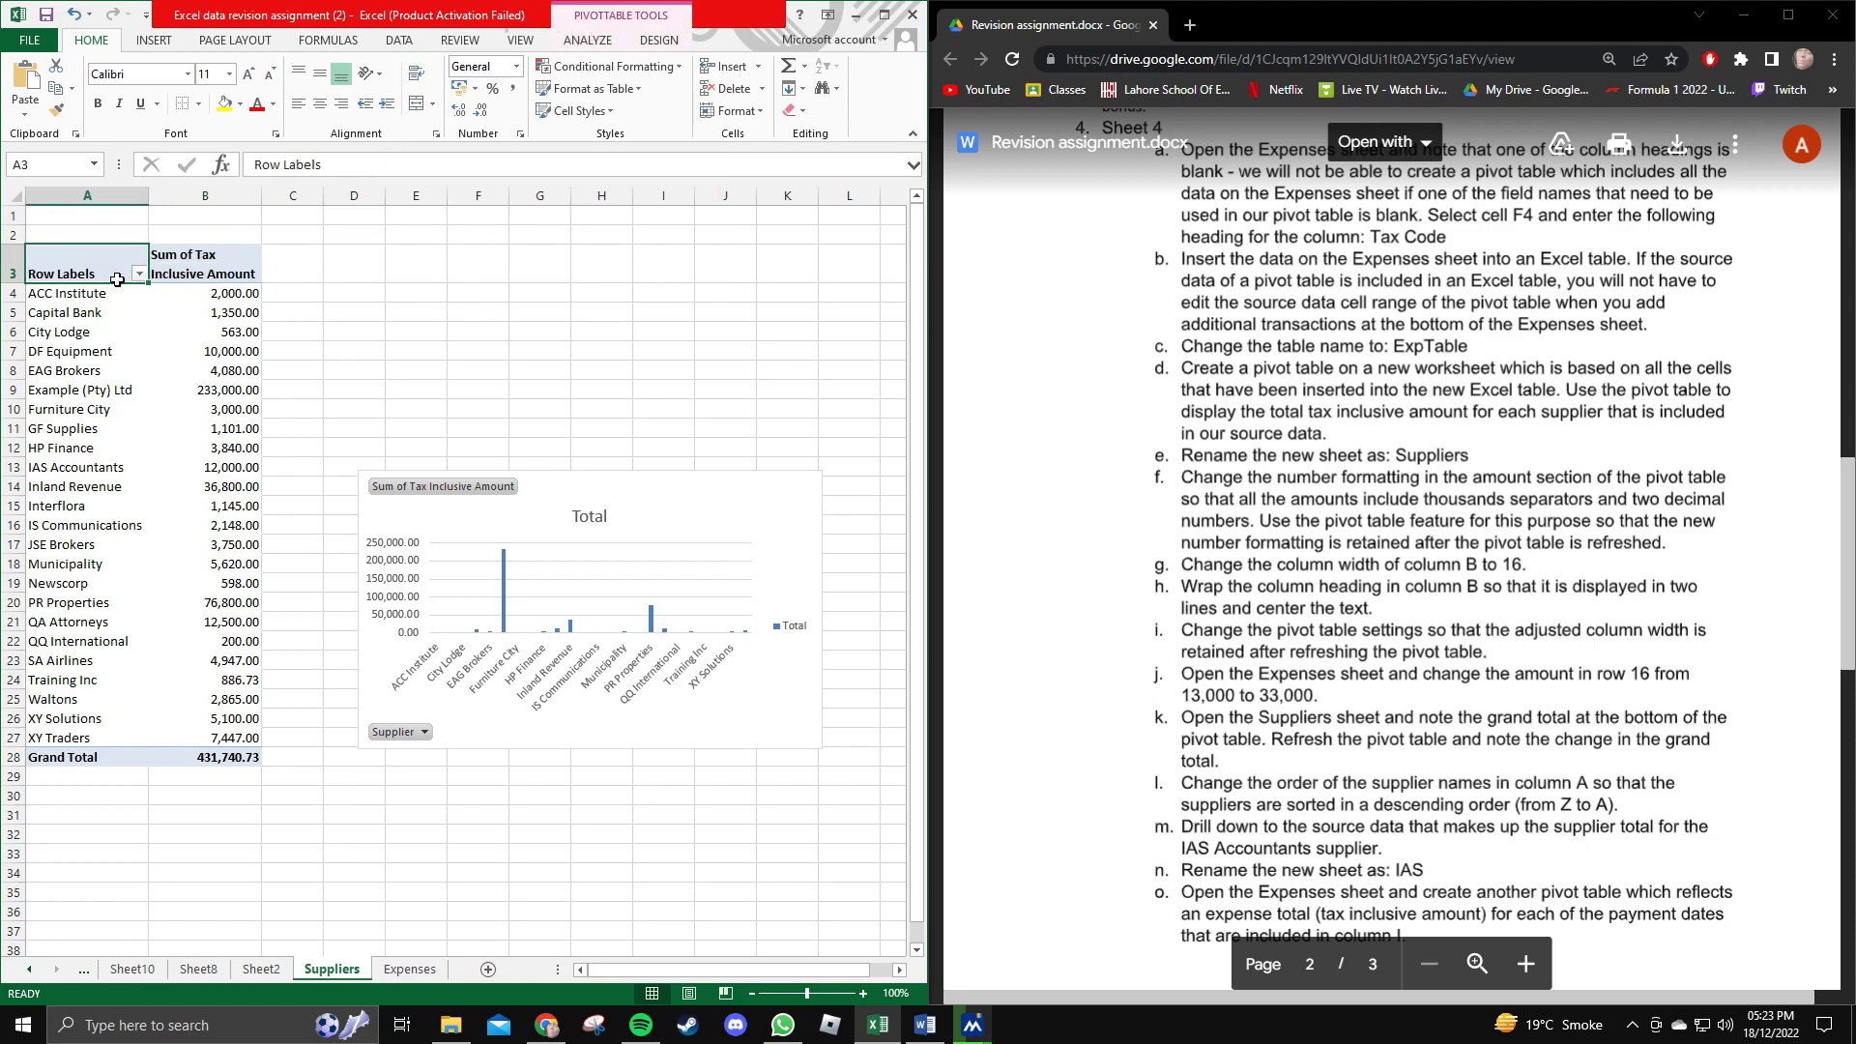
{"action": "type", "text": "Si"}
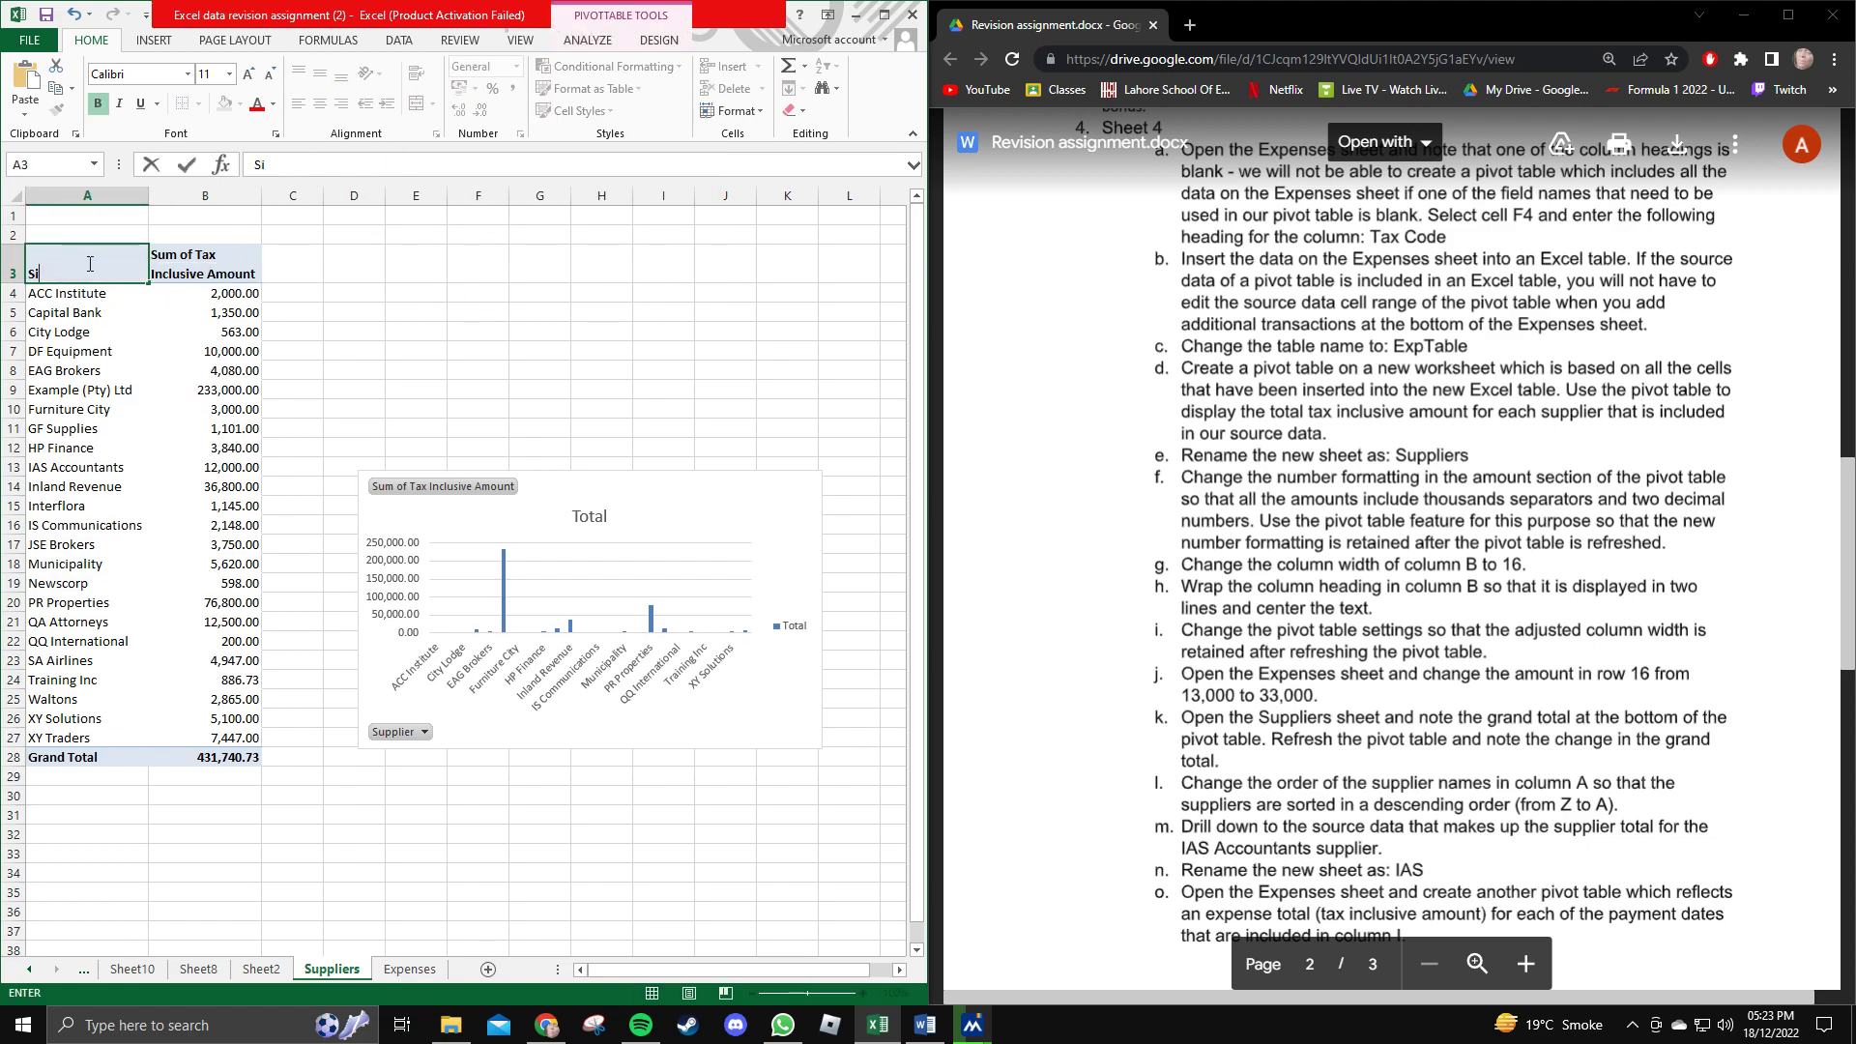
{"action": "type", "text": "ppliers"}
{"action": "key", "text": "Tab"}
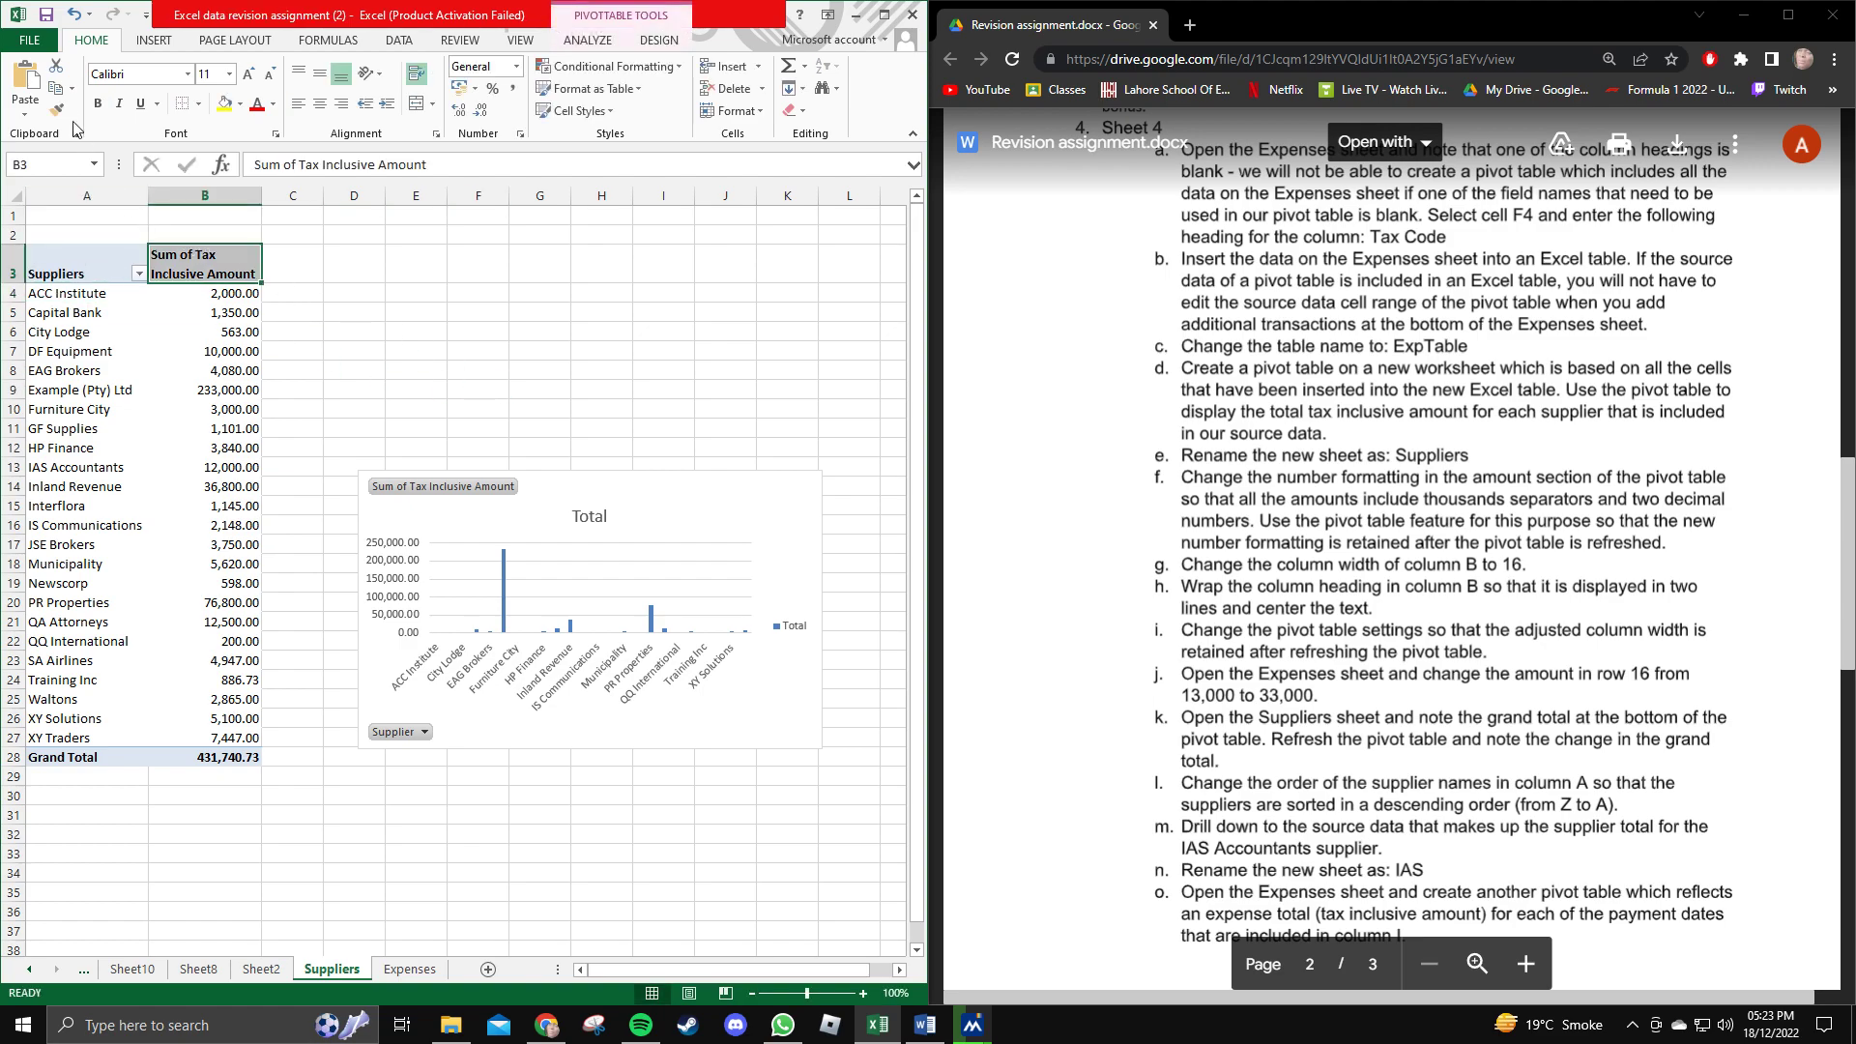
Following task i, turn off autofitting column widths on update in the PivotTable options, keeping cell formatting preserved.
{"action": "left_click", "coordinate": [580, 43]}
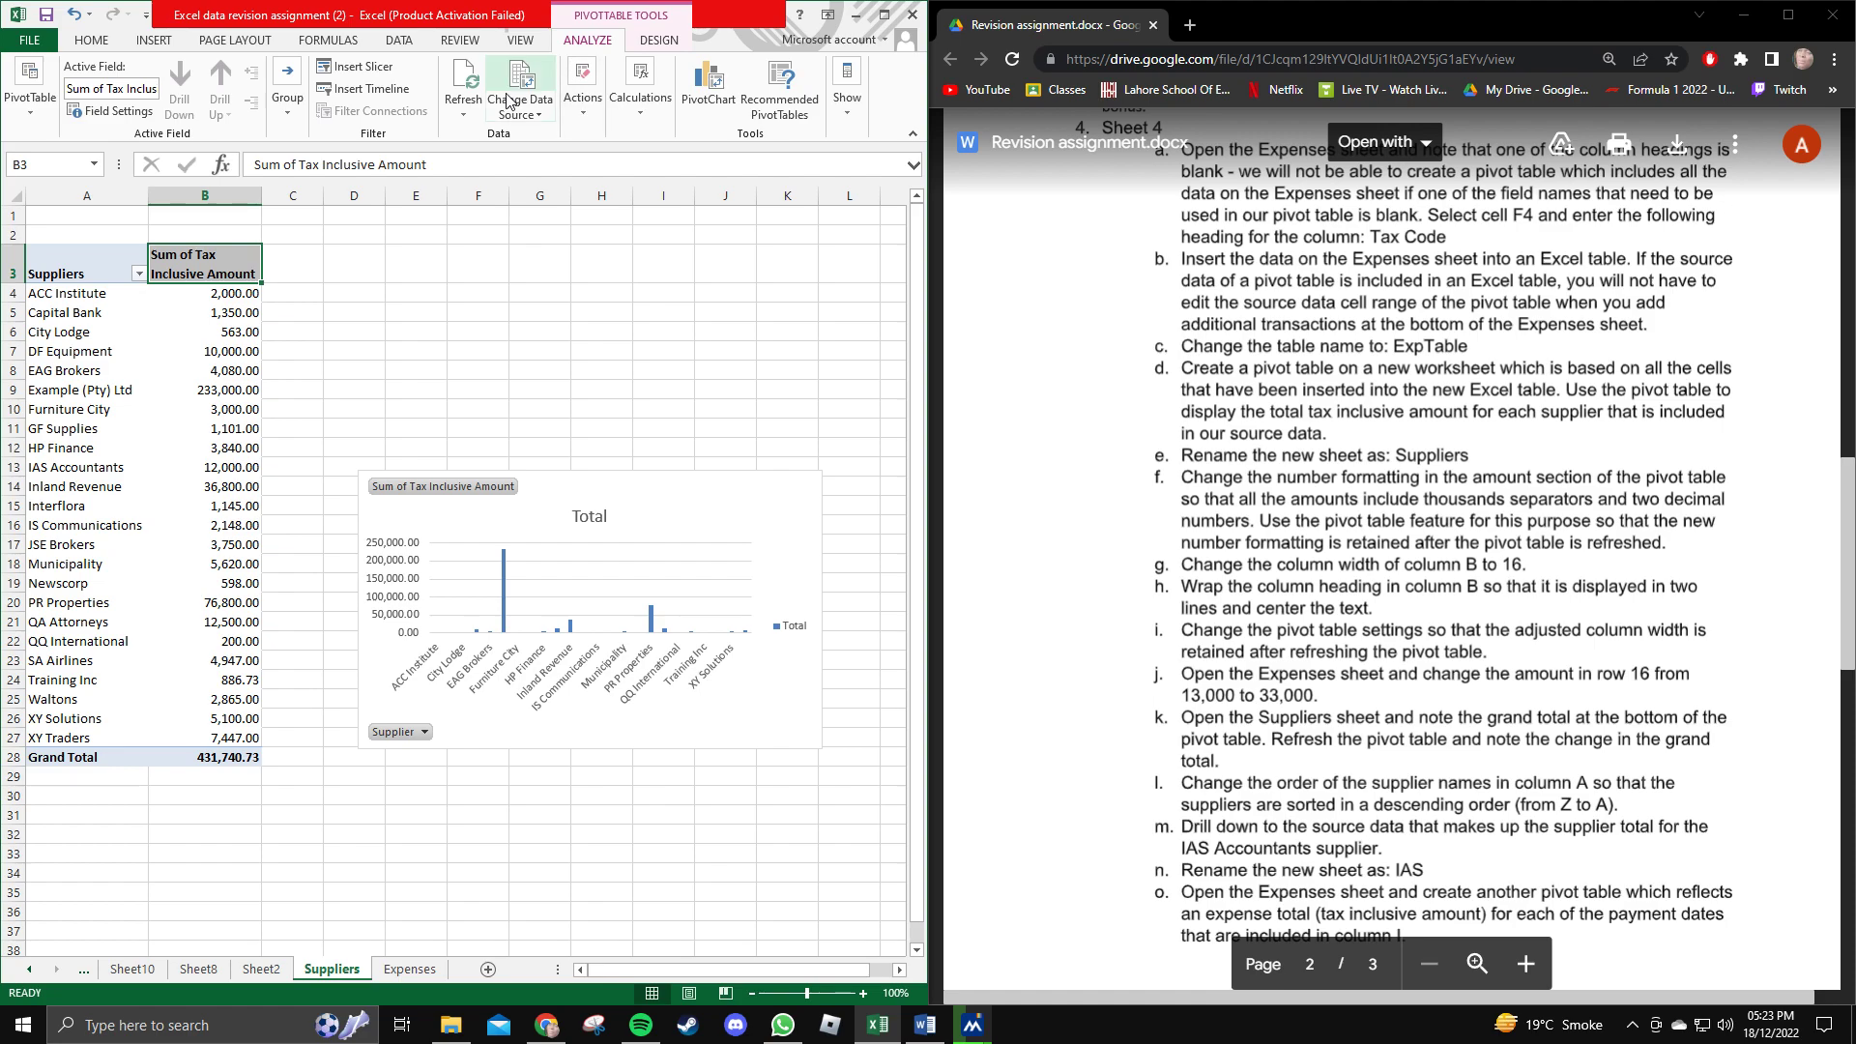
{"action": "left_click", "coordinate": [33, 112]}
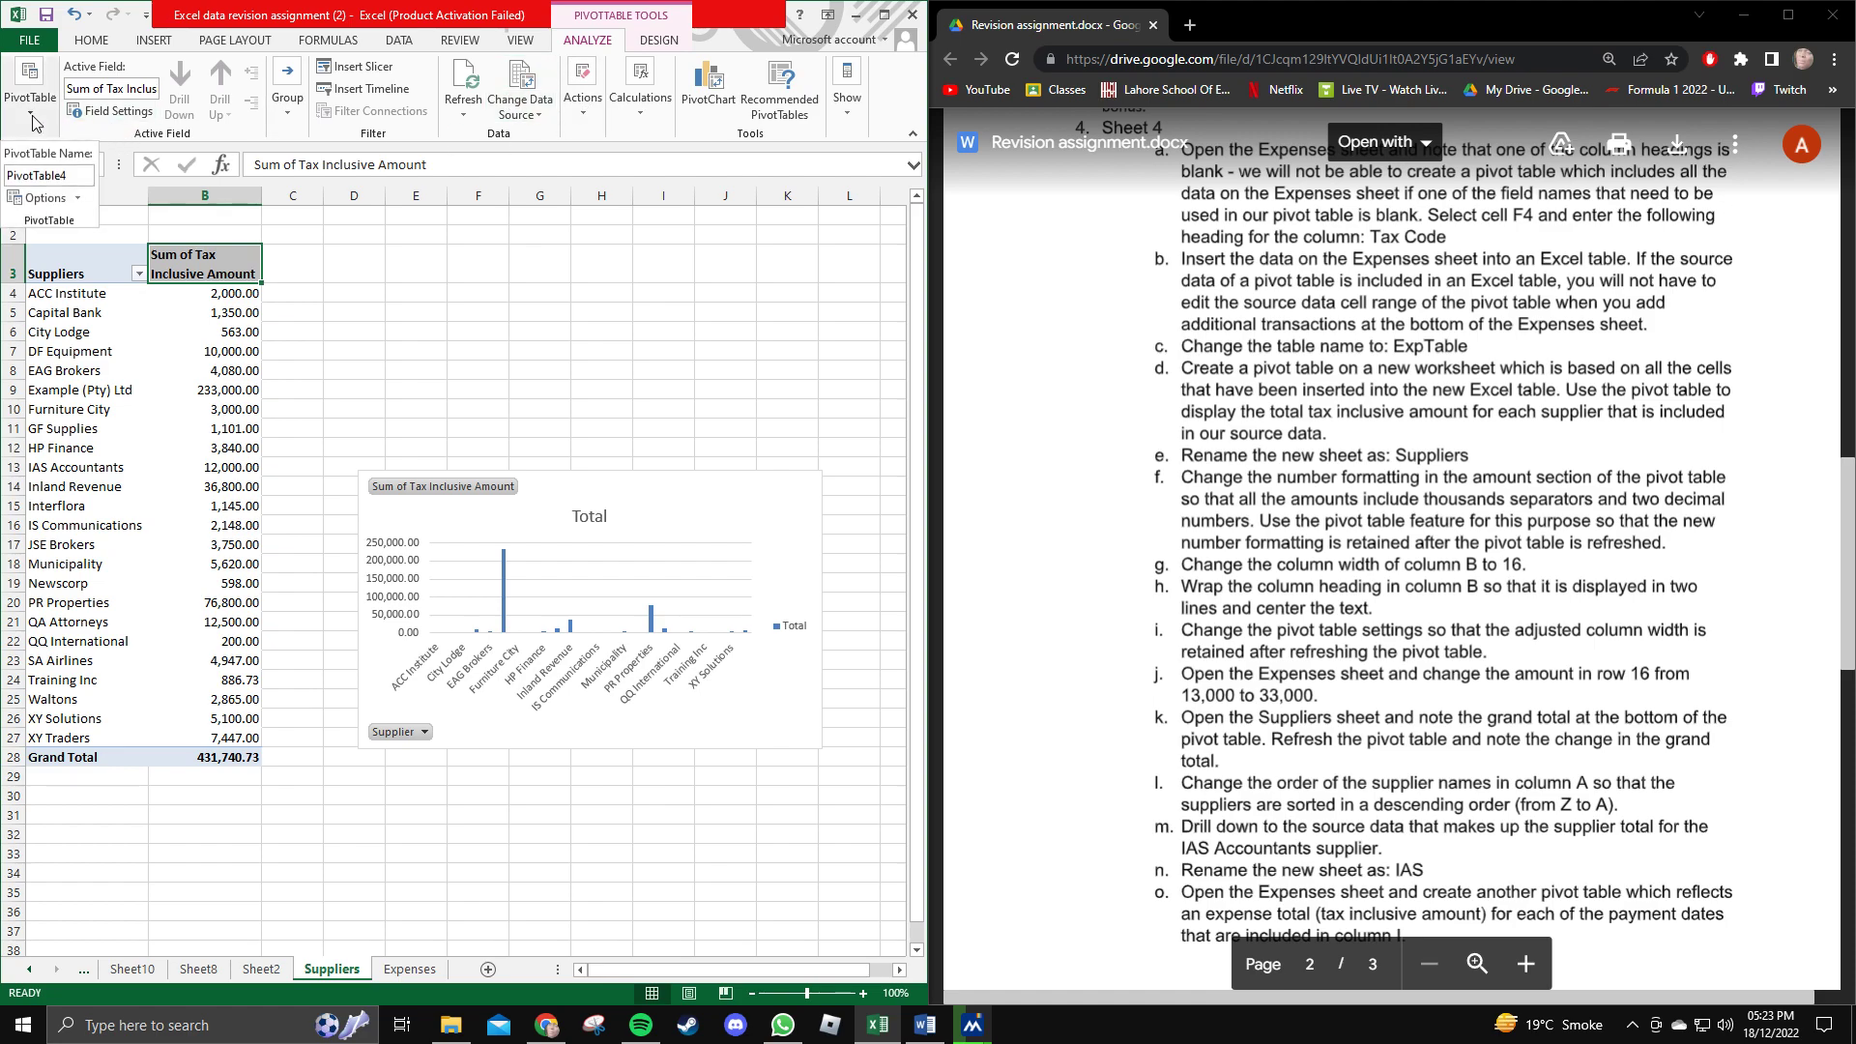
{"action": "left_click", "coordinate": [49, 206]}
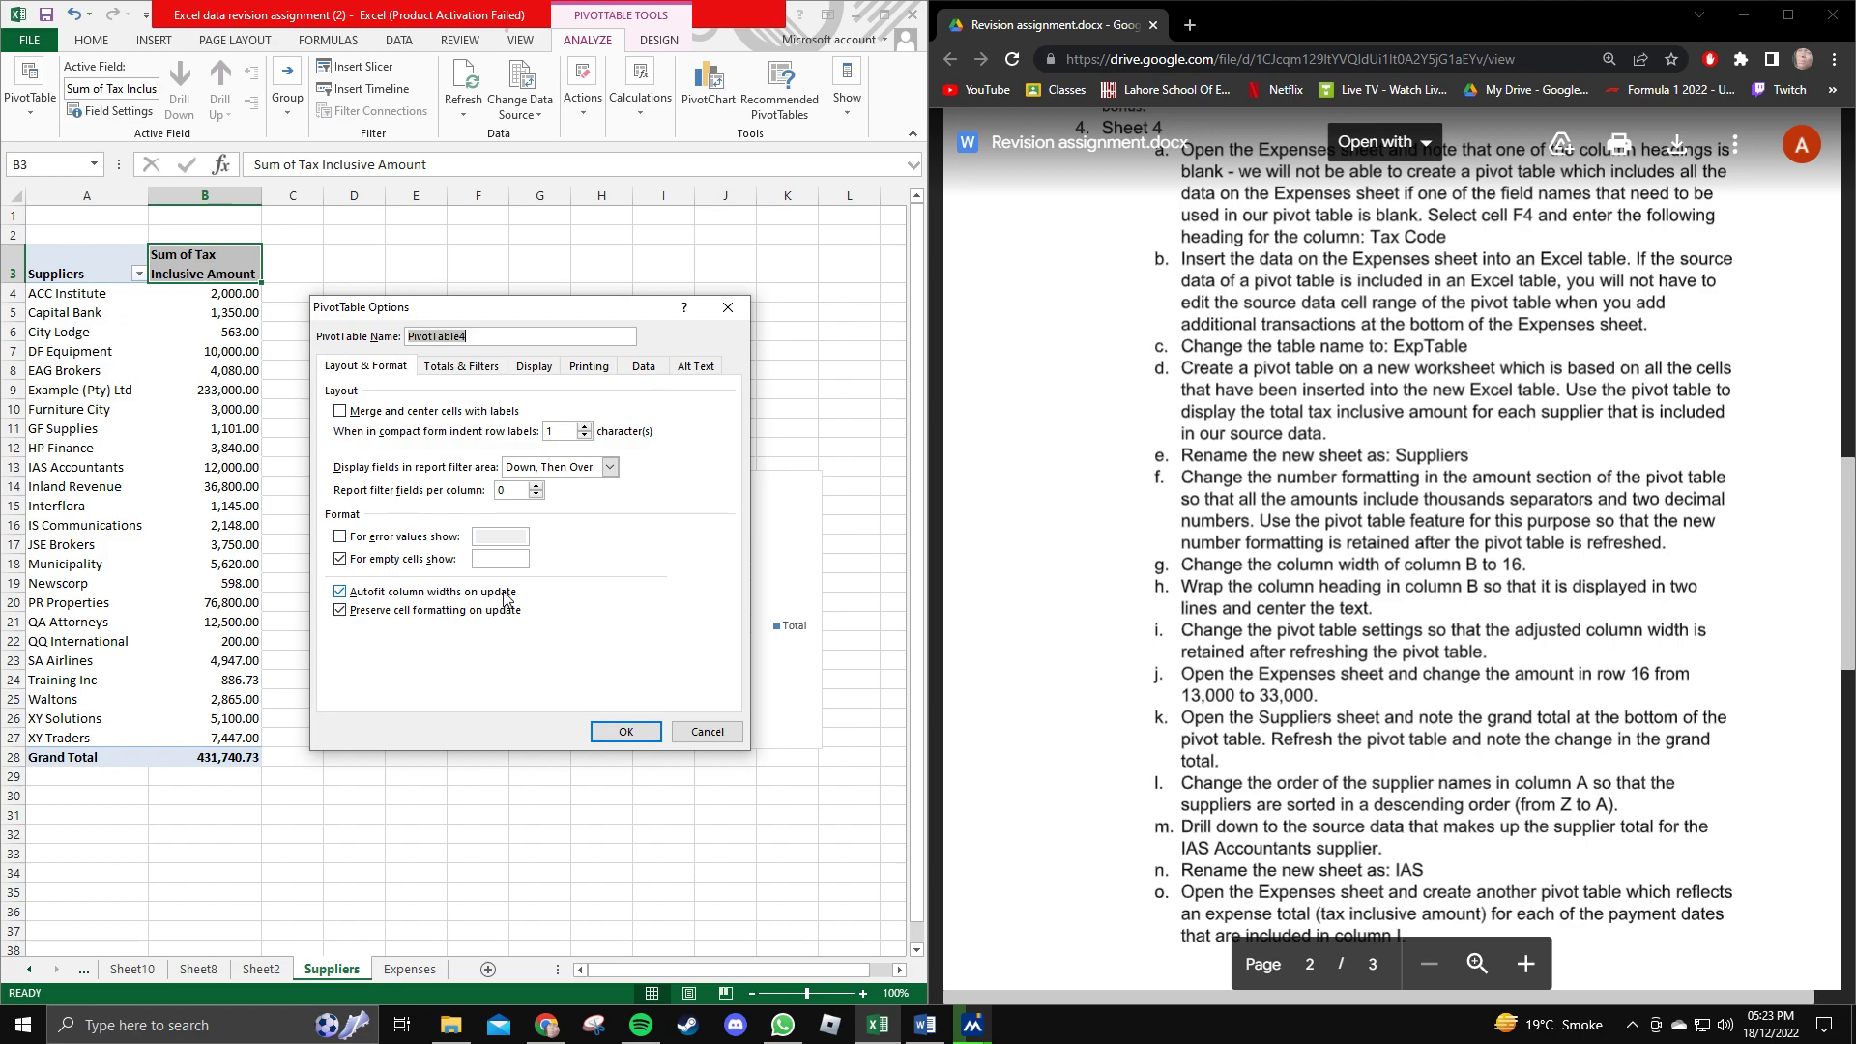
{"action": "left_click", "coordinate": [504, 593]}
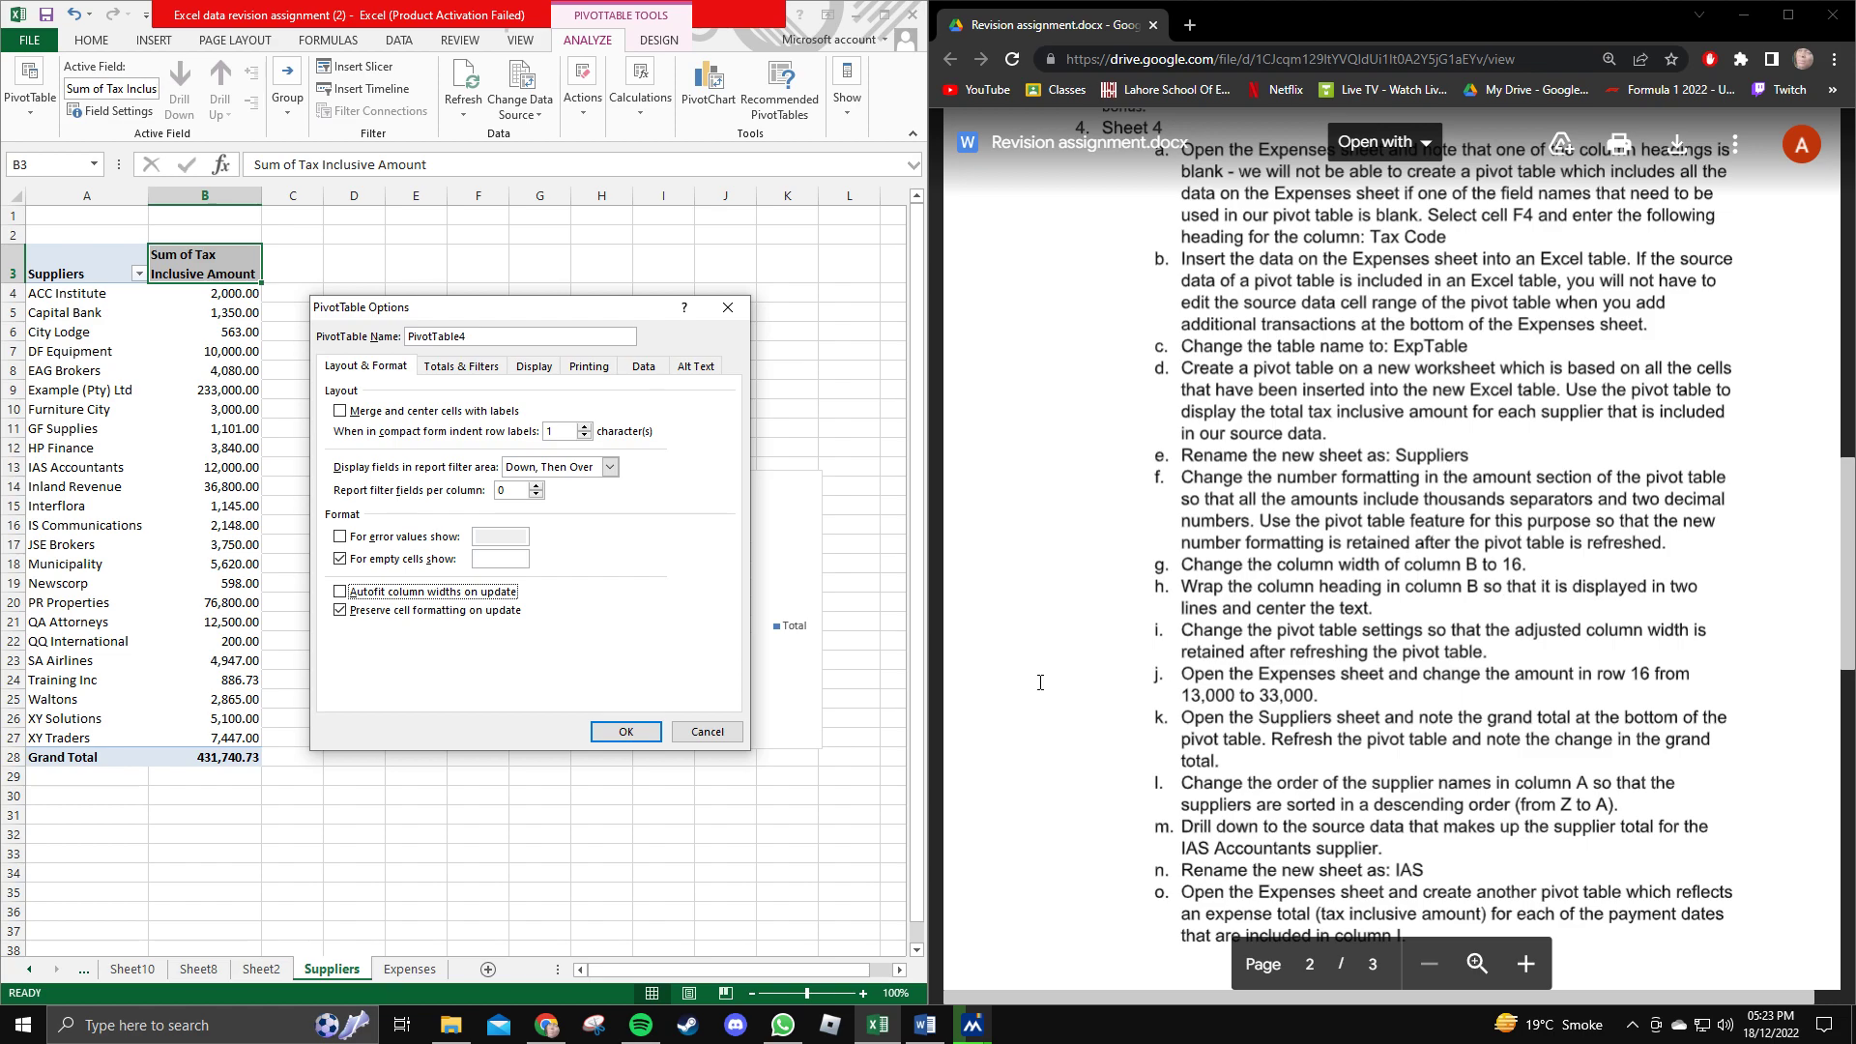
{"action": "left_click", "coordinate": [625, 732]}
{"action": "double_click", "coordinate": [1240, 586]}
{"action": "left_click_drag", "start_coordinate": [1282, 581], "coordinate": [1400, 609]}
{"action": "left_click", "coordinate": [1349, 608]}
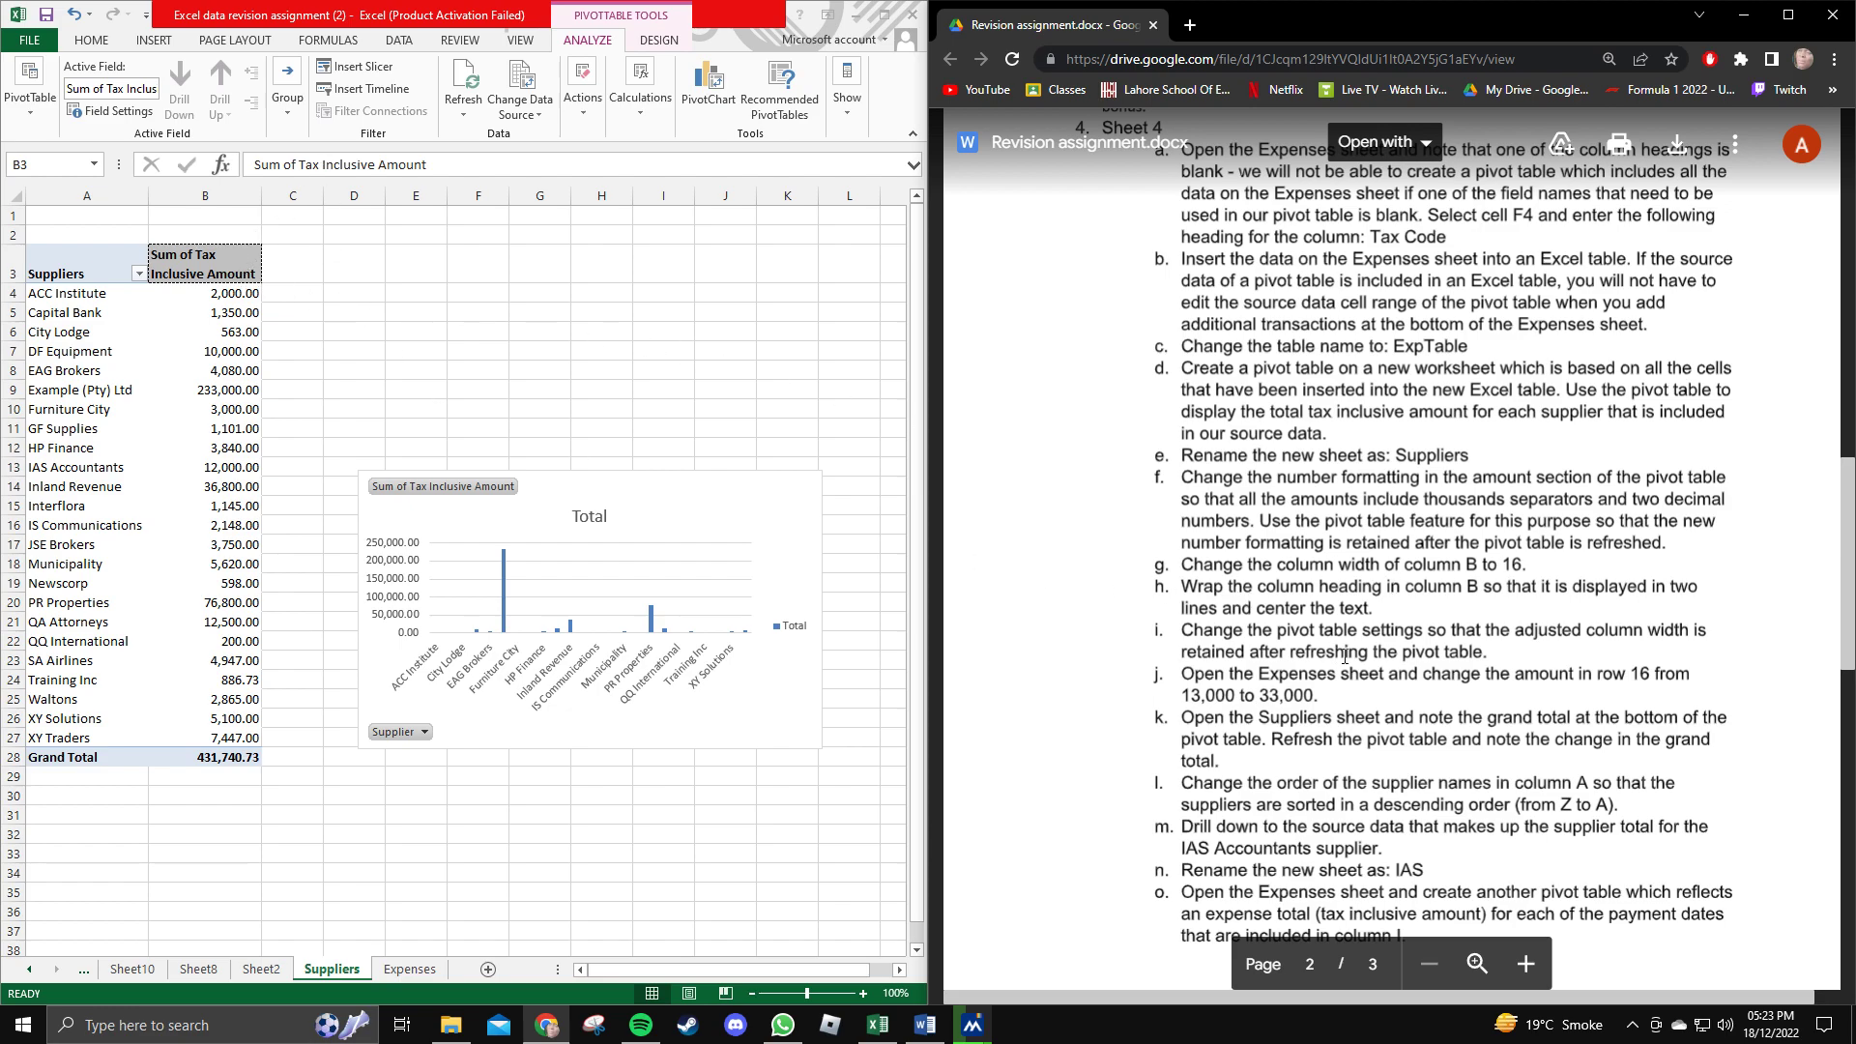
Following task j, change the Salaries amount in cell E16 of the Expenses sheet to 33000.
{"action": "left_click_drag", "start_coordinate": [1181, 675], "coordinate": [1258, 696]}
{"action": "left_click", "coordinate": [432, 969]}
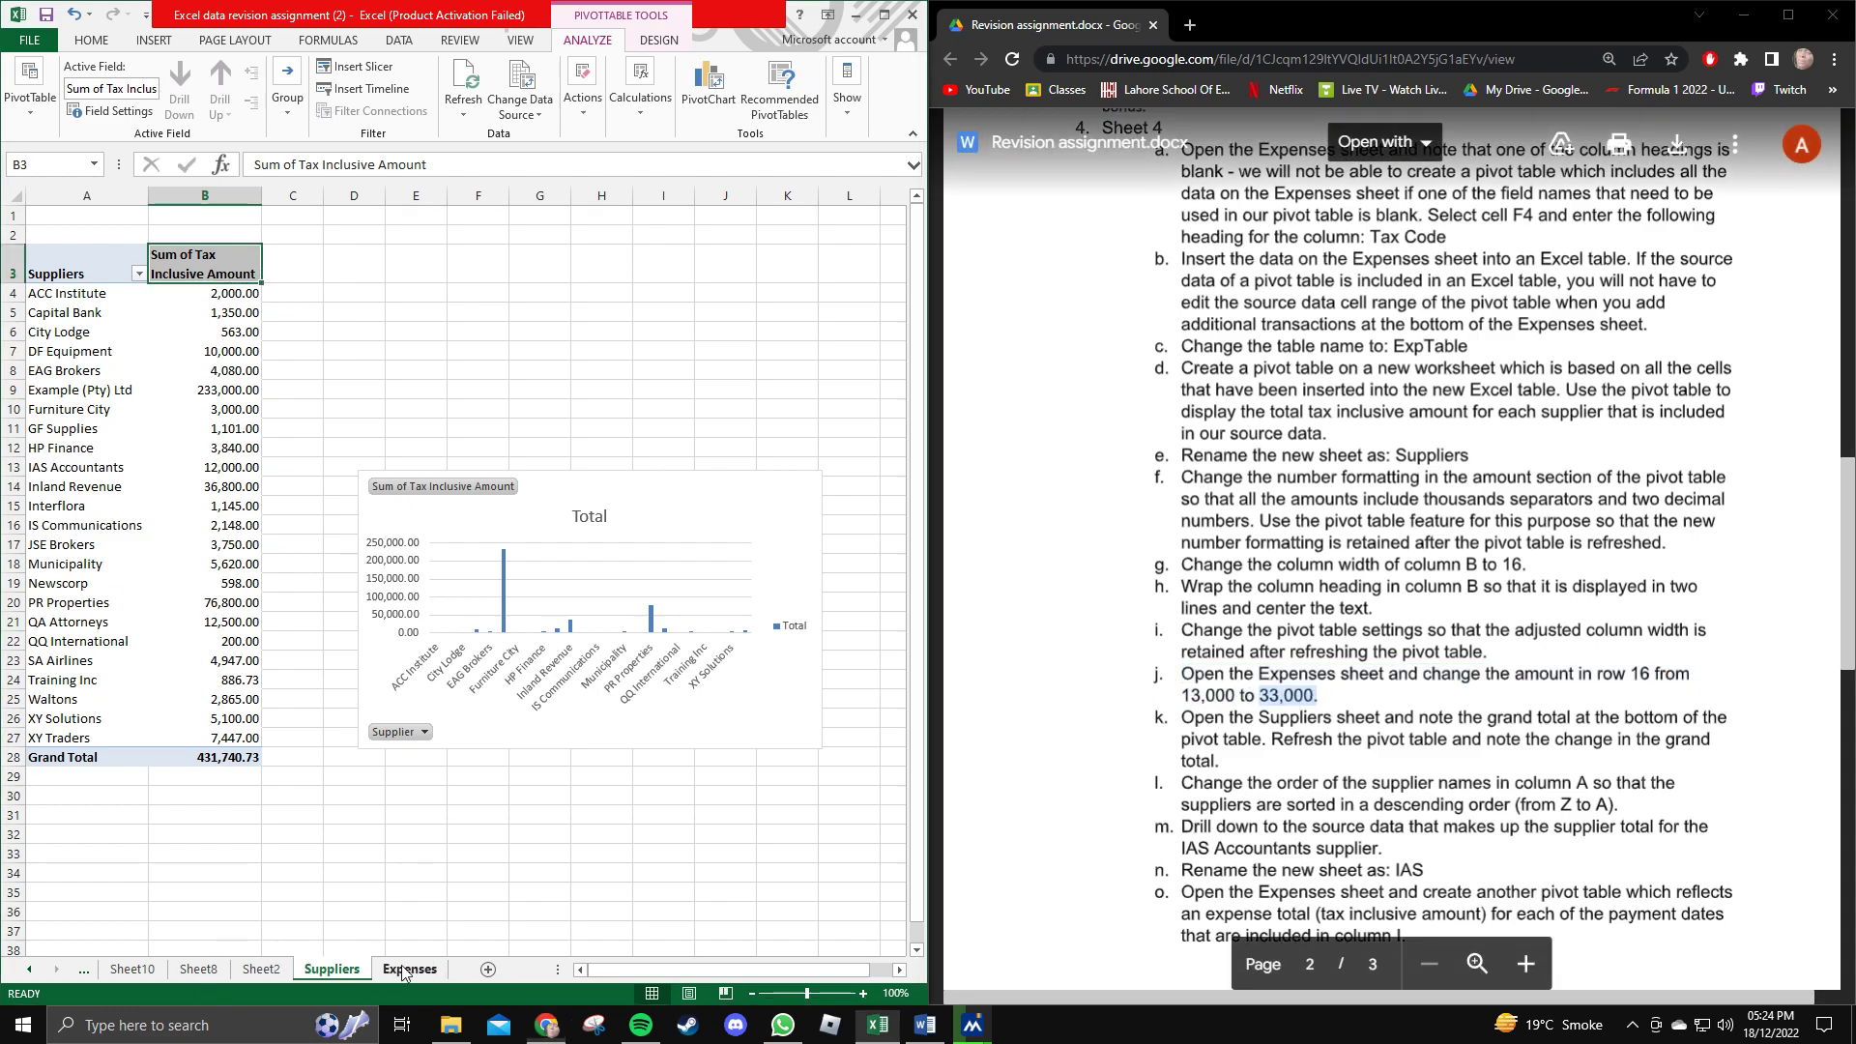
{"action": "double_click", "coordinate": [1452, 676]}
{"action": "left_click", "coordinate": [1450, 678]}
{"action": "scroll", "coordinate": [115, 574], "scroll_direction": "up", "scroll_amount": 20}
{"action": "scroll", "coordinate": [129, 471], "scroll_direction": "up", "scroll_amount": 20}
{"action": "scroll", "coordinate": [132, 512], "scroll_direction": "up", "scroll_amount": 4}
{"action": "scroll", "coordinate": [132, 512], "scroll_direction": "down", "scroll_amount": 2}
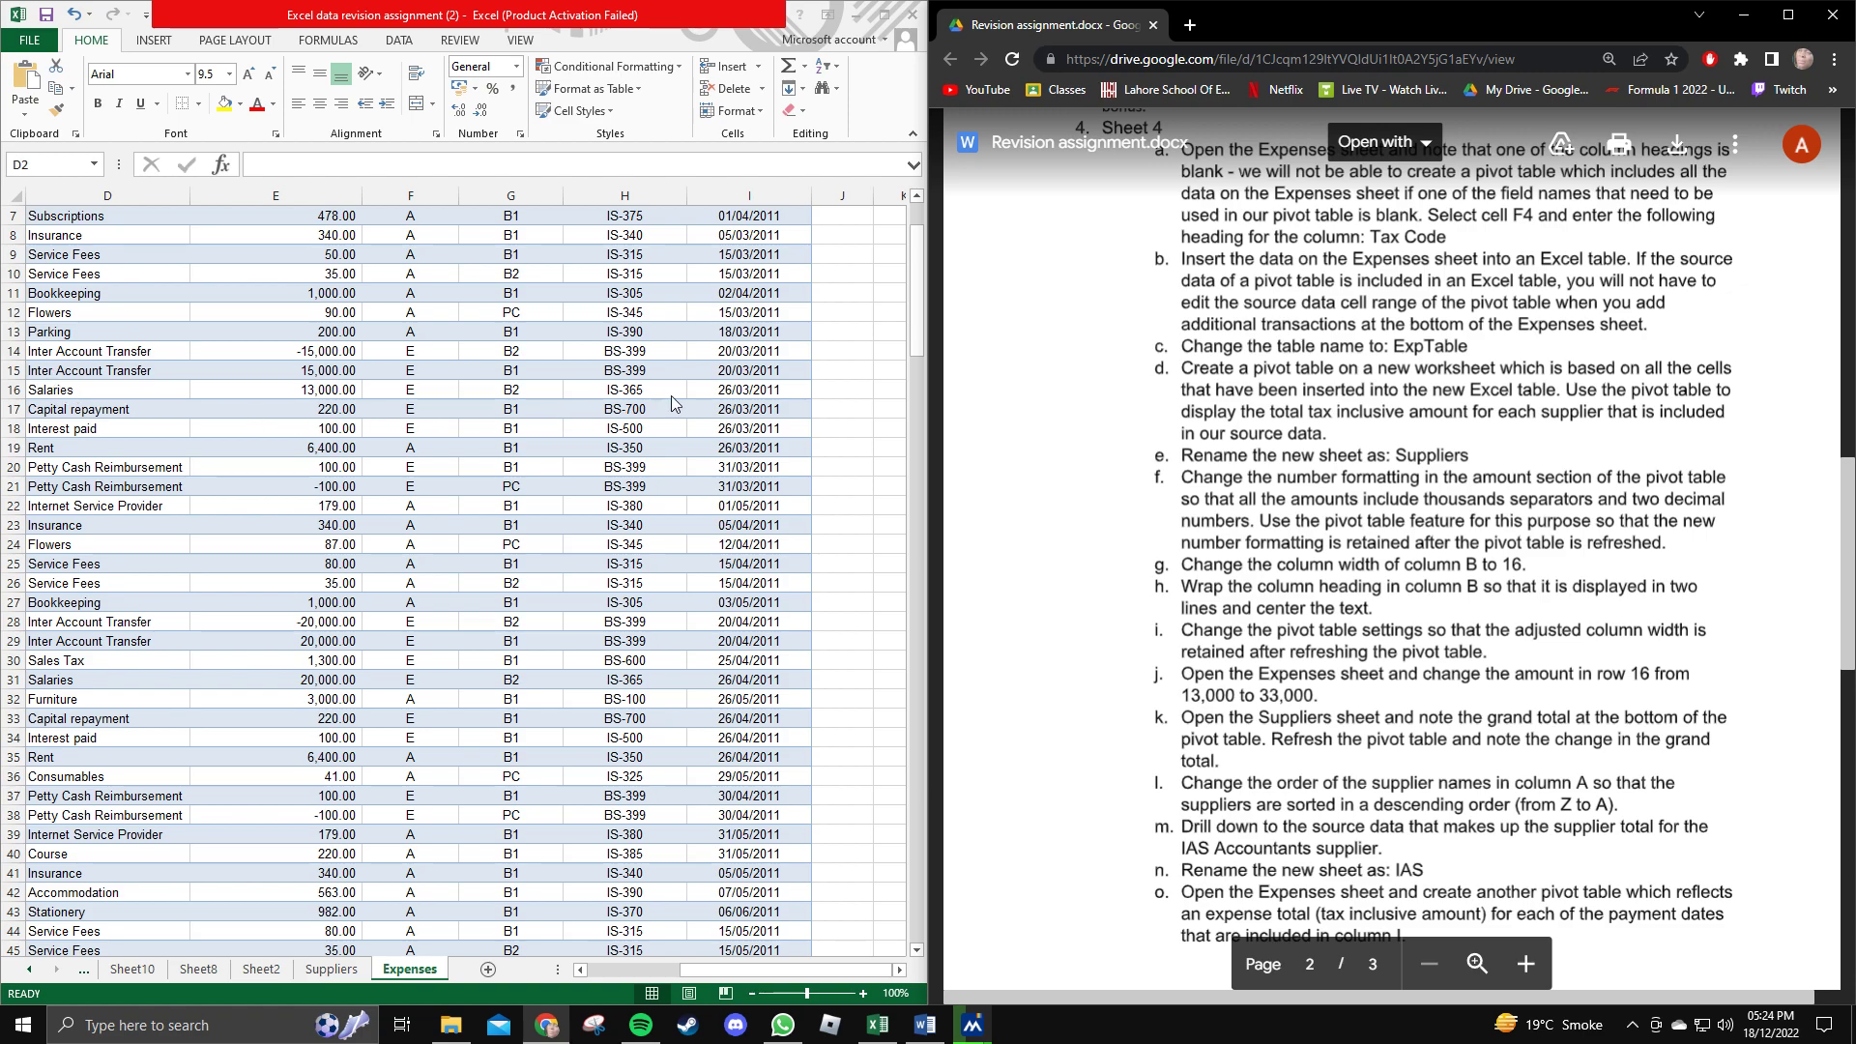
{"action": "scroll", "coordinate": [298, 393], "scroll_direction": "up", "scroll_amount": 1}
{"action": "scroll", "coordinate": [298, 394], "scroll_direction": "up", "scroll_amount": 1}
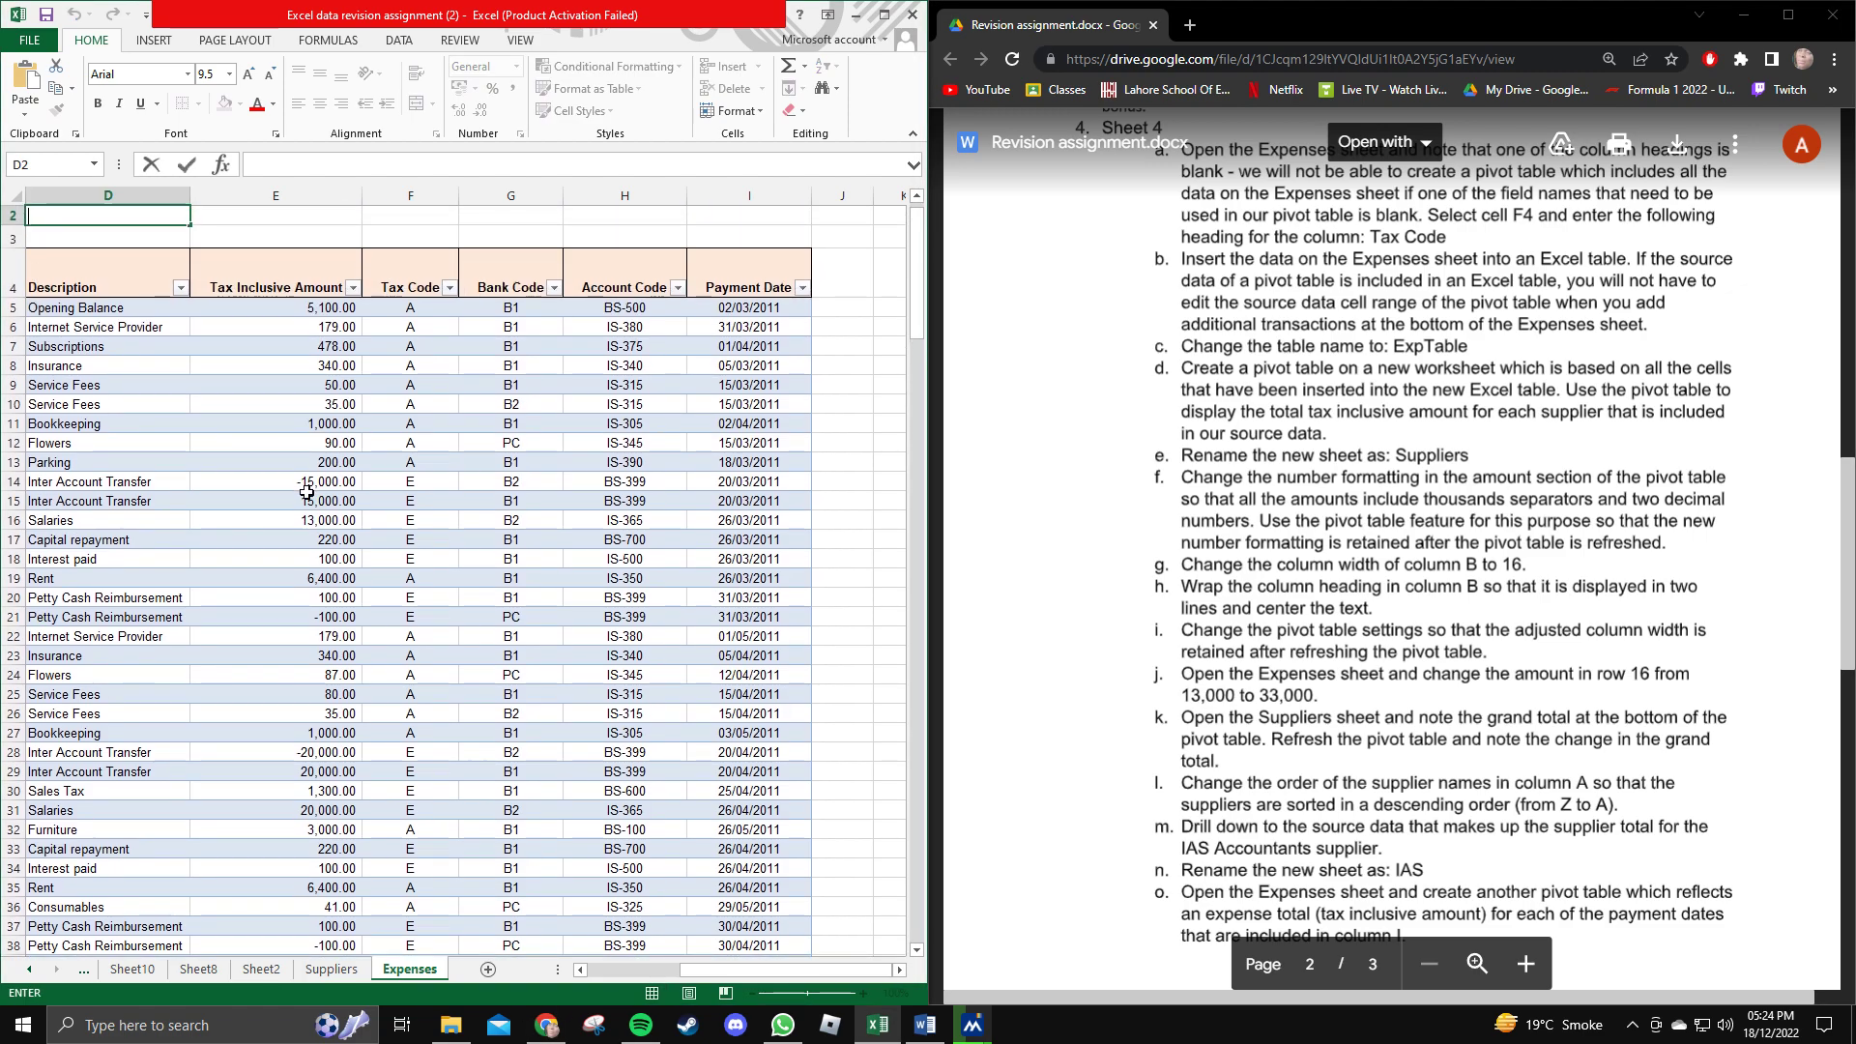
{"action": "left_click", "coordinate": [298, 522]}
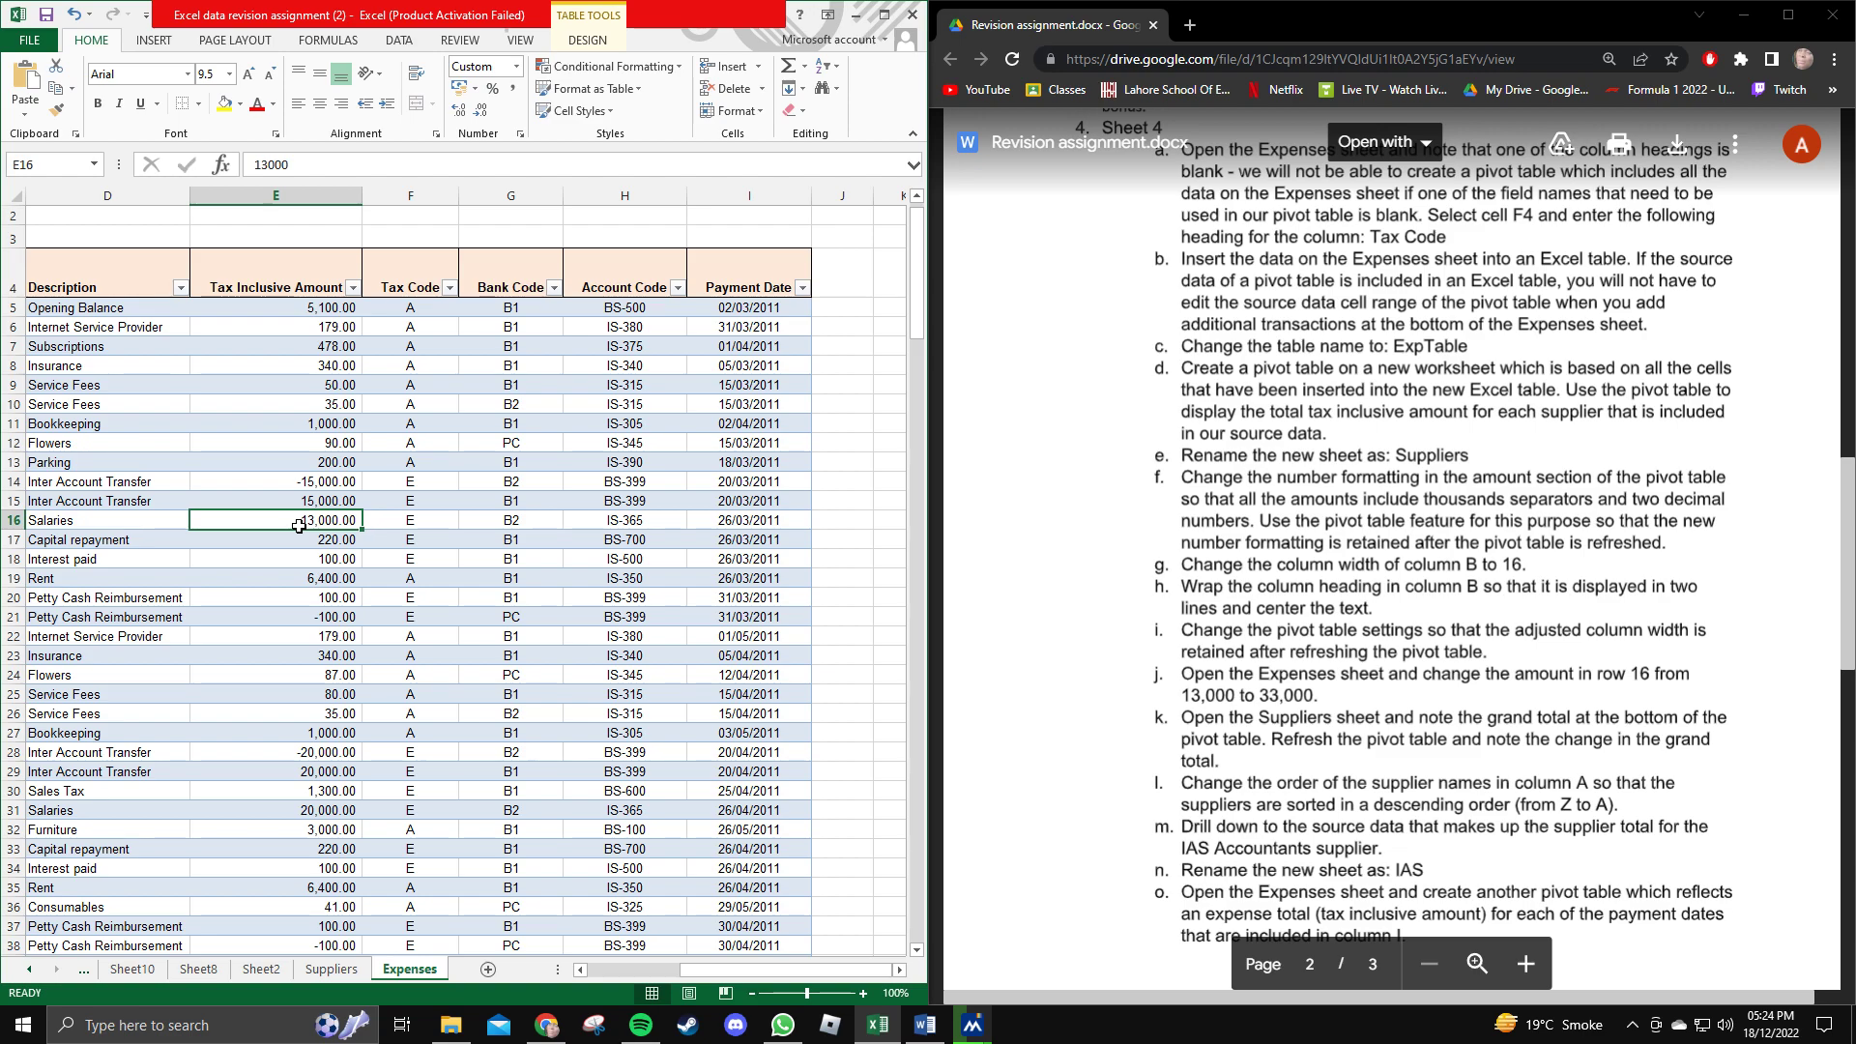
{"action": "type", "text": "33000"}
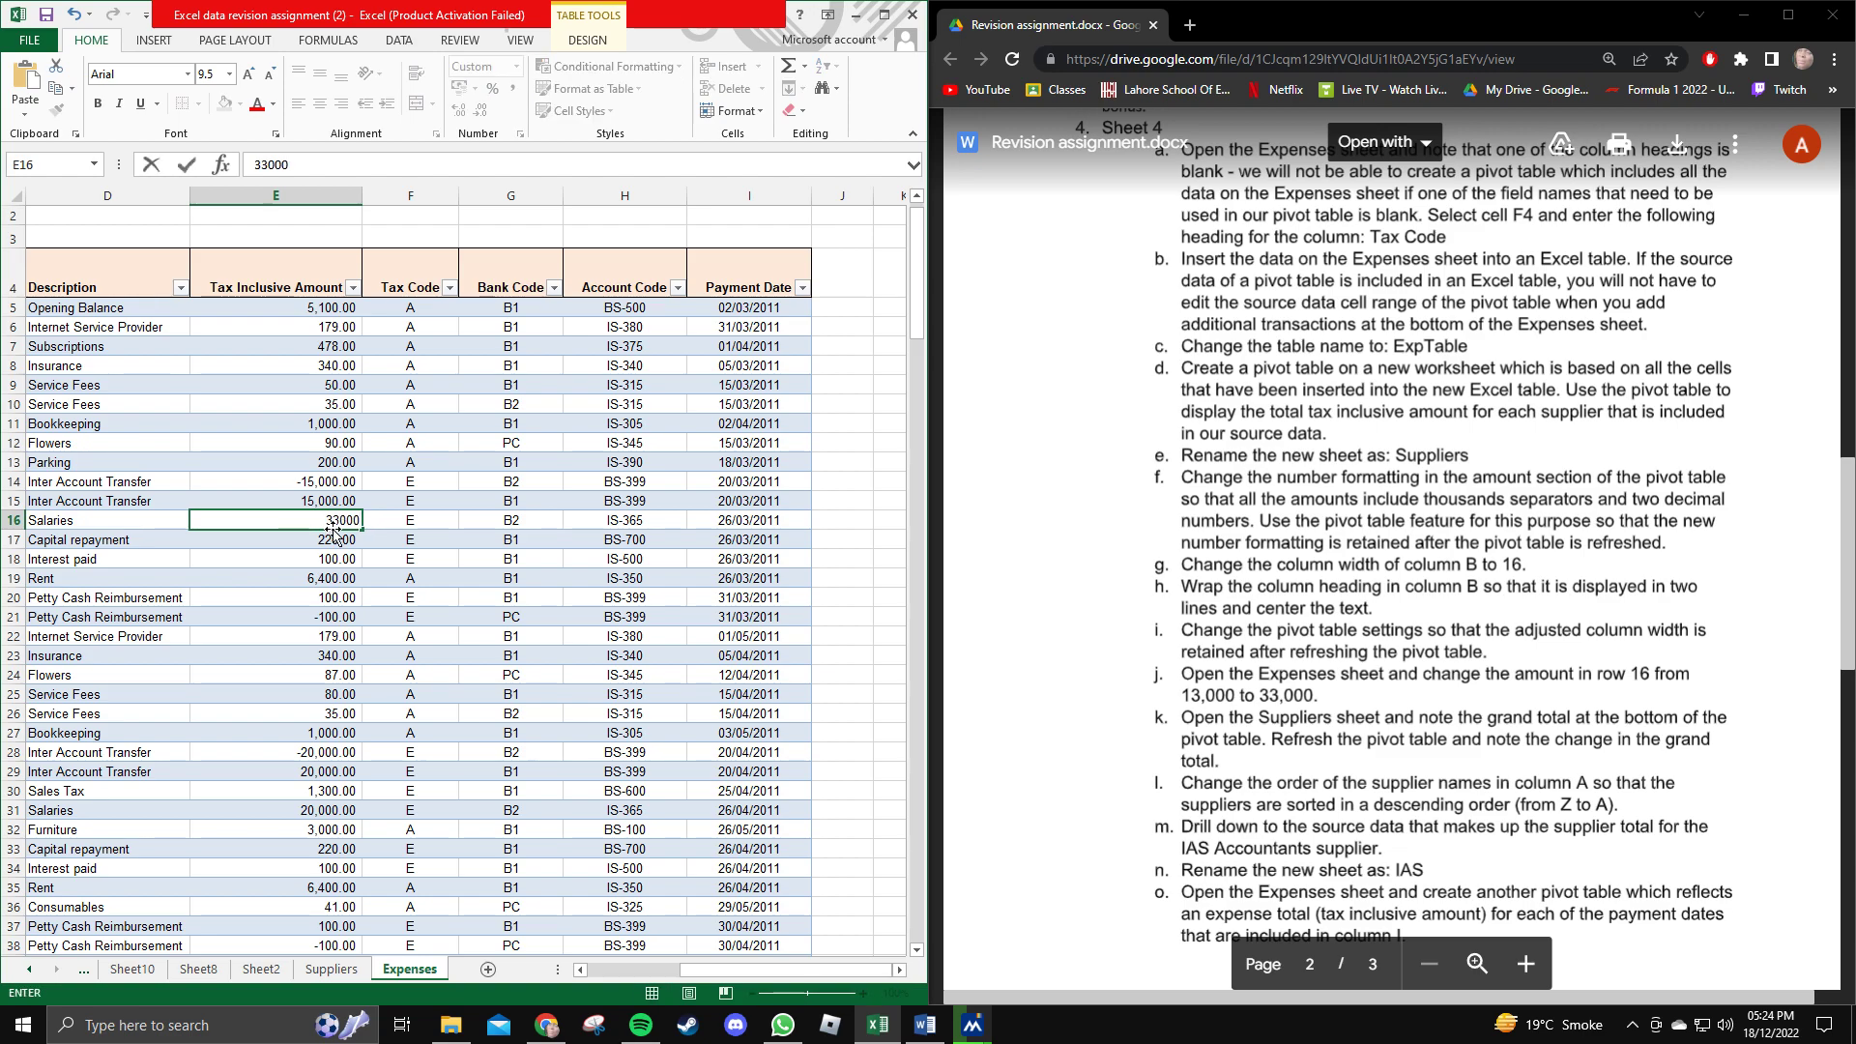
{"action": "key", "text": "Return"}
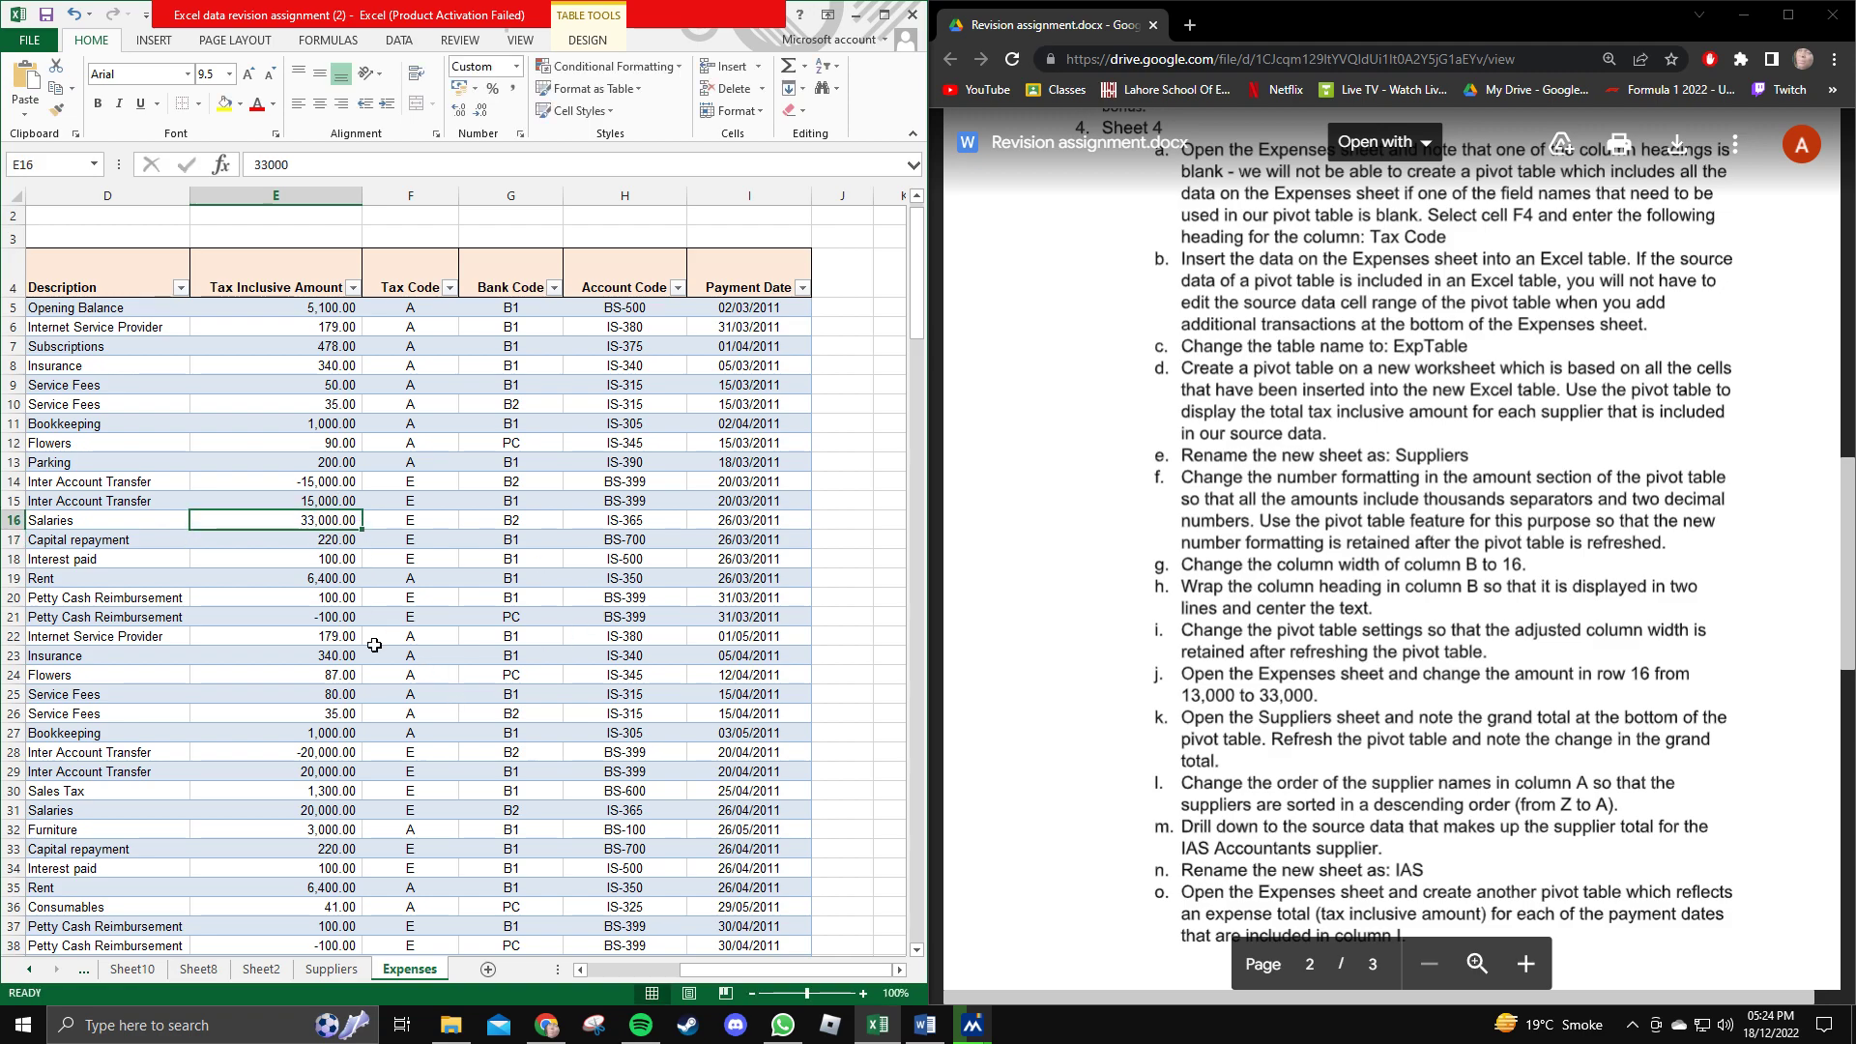
Open the Suppliers sheet, examine the pivot table's grand total, and reread tasks g to i in the assignment.
{"action": "left_click", "coordinate": [330, 970]}
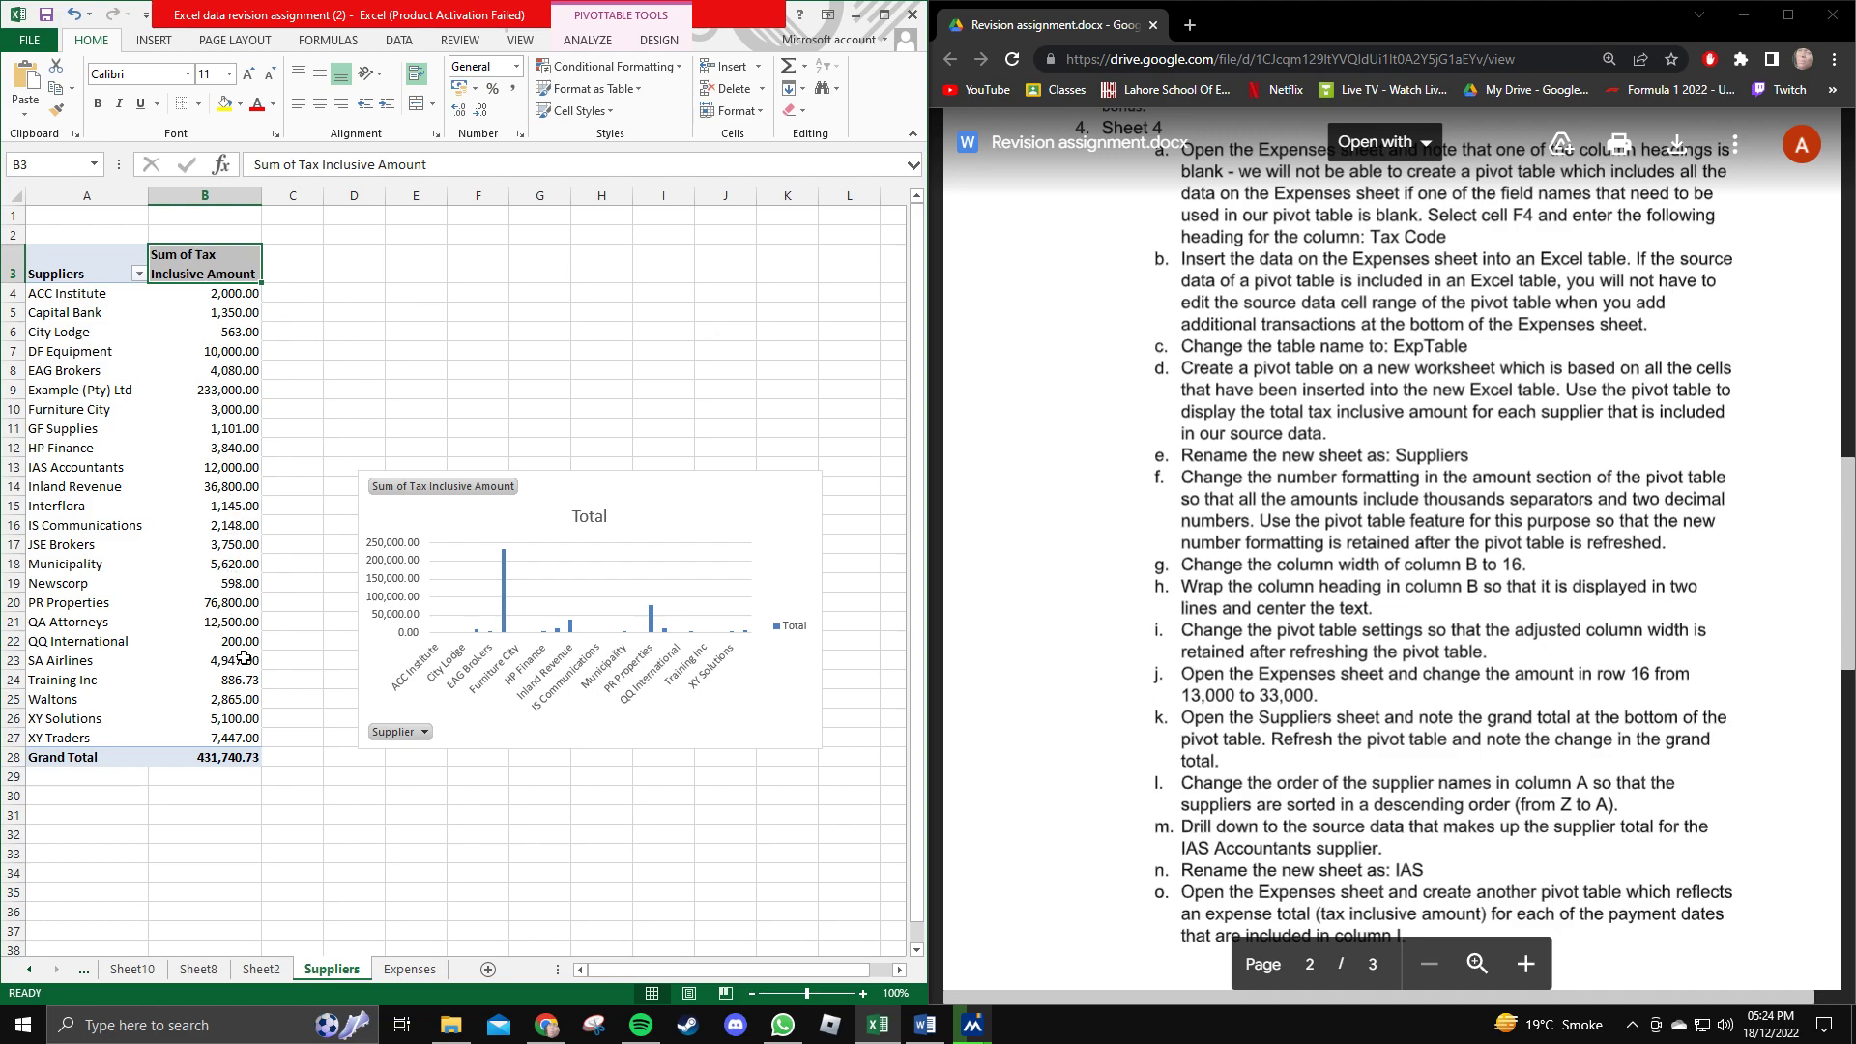
{"action": "left_click", "coordinate": [189, 759]}
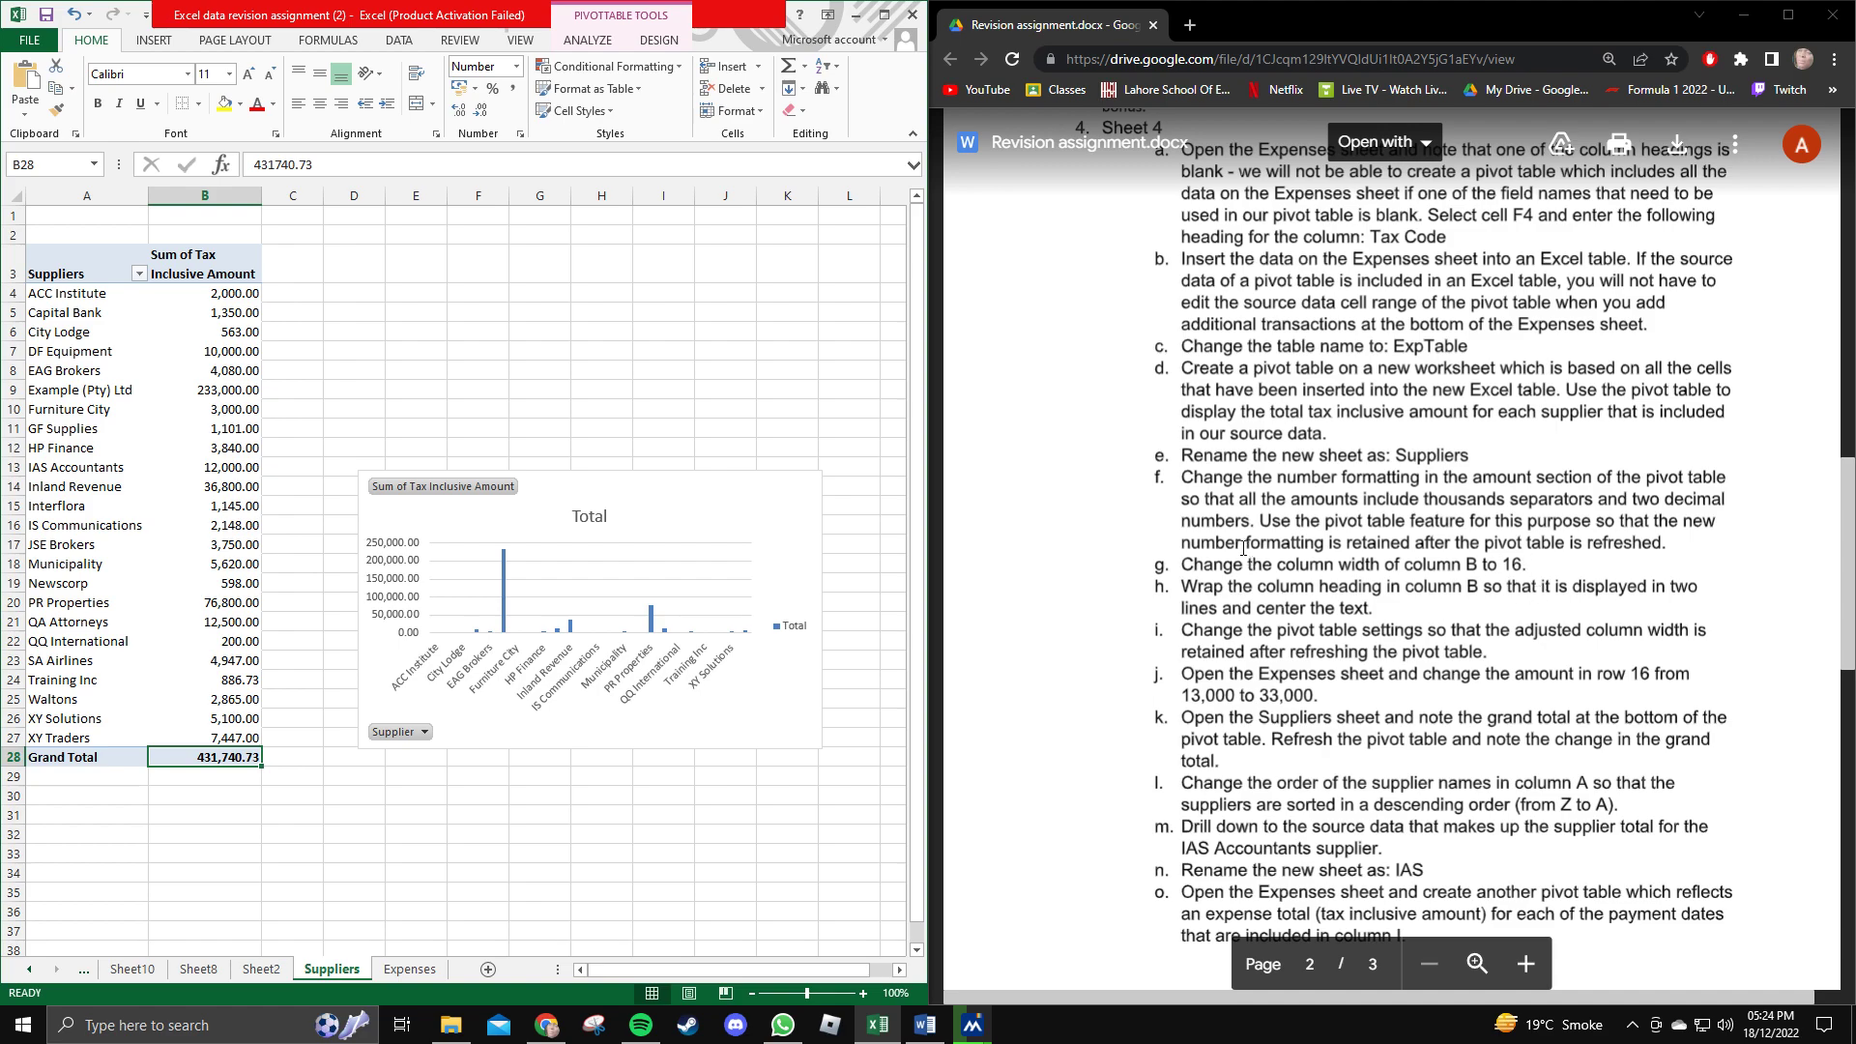
{"action": "left_click_drag", "start_coordinate": [1181, 543], "coordinate": [1418, 560]}
{"action": "left_click_drag", "start_coordinate": [1181, 586], "coordinate": [1395, 655]}
{"action": "left_click", "coordinate": [1386, 665]}
{"action": "left_click_drag", "start_coordinate": [1181, 630], "coordinate": [1502, 649]}
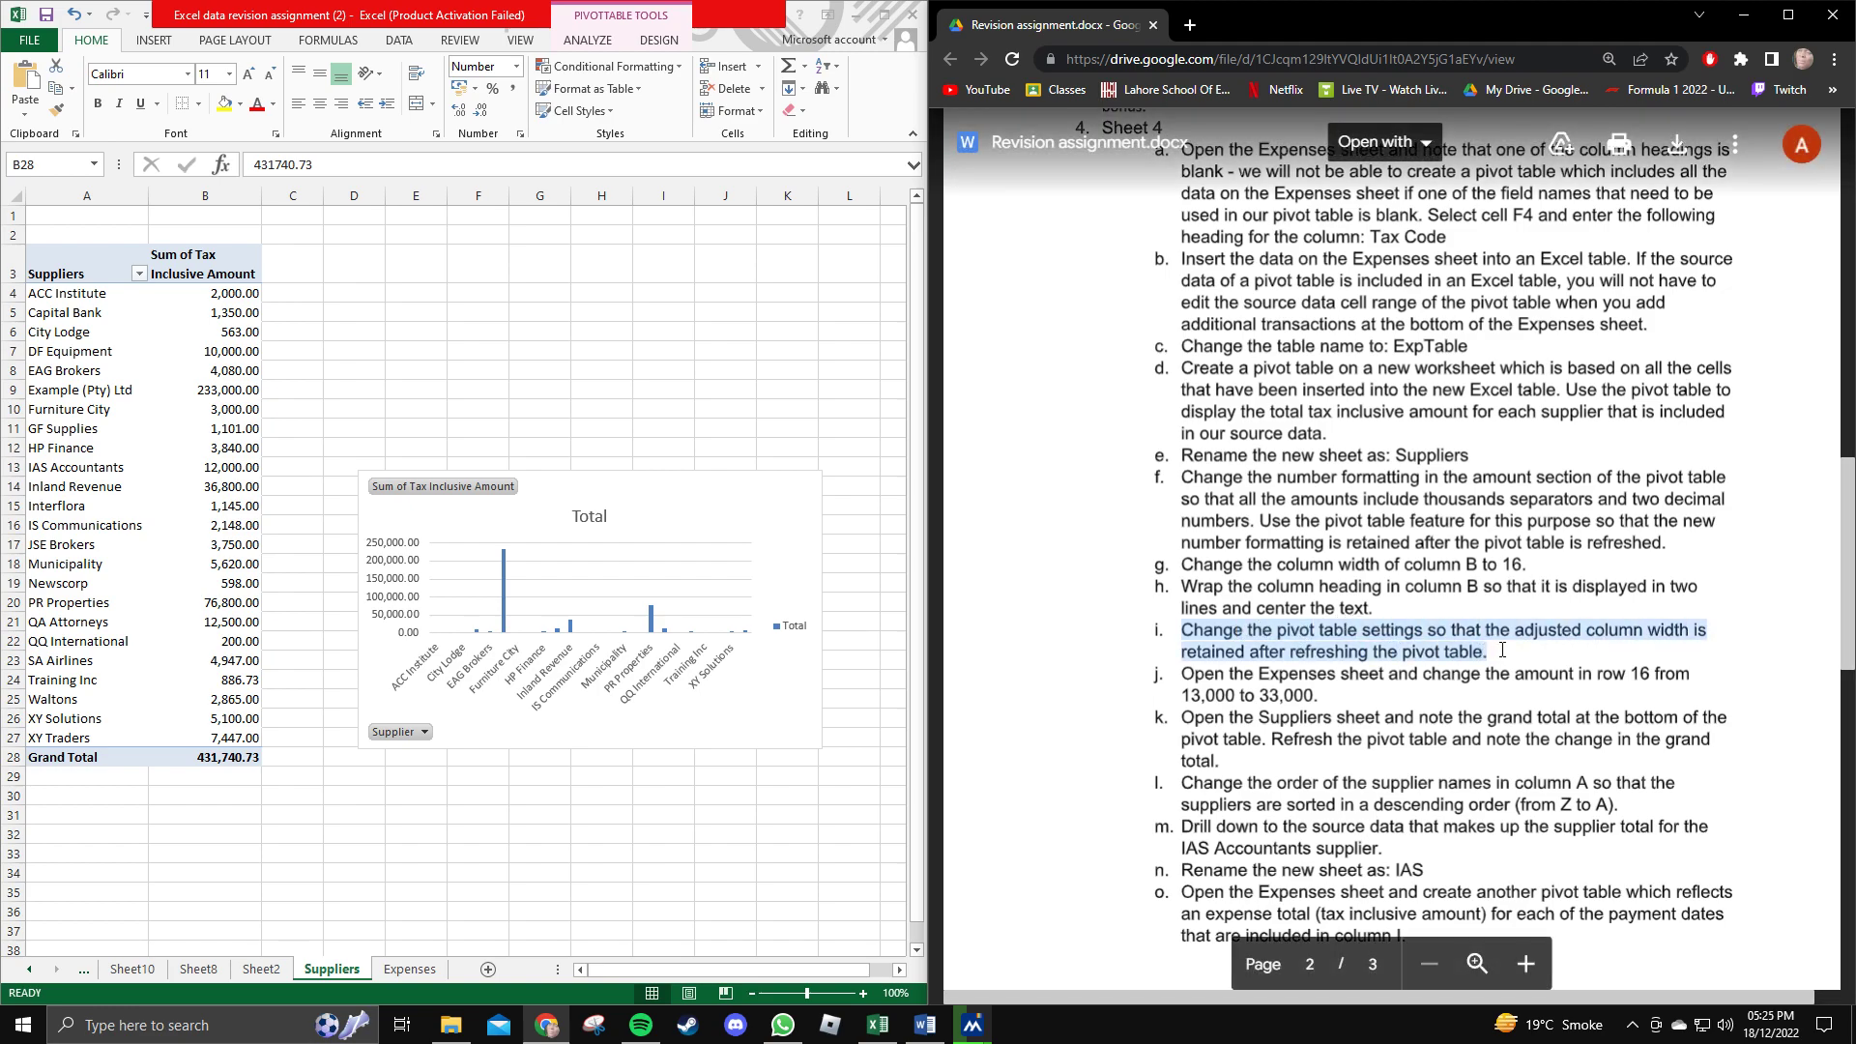
Review the PivotTable options for column width autofit and cell formatting on update.
{"action": "left_click", "coordinate": [1038, 577]}
{"action": "left_click", "coordinate": [589, 39]}
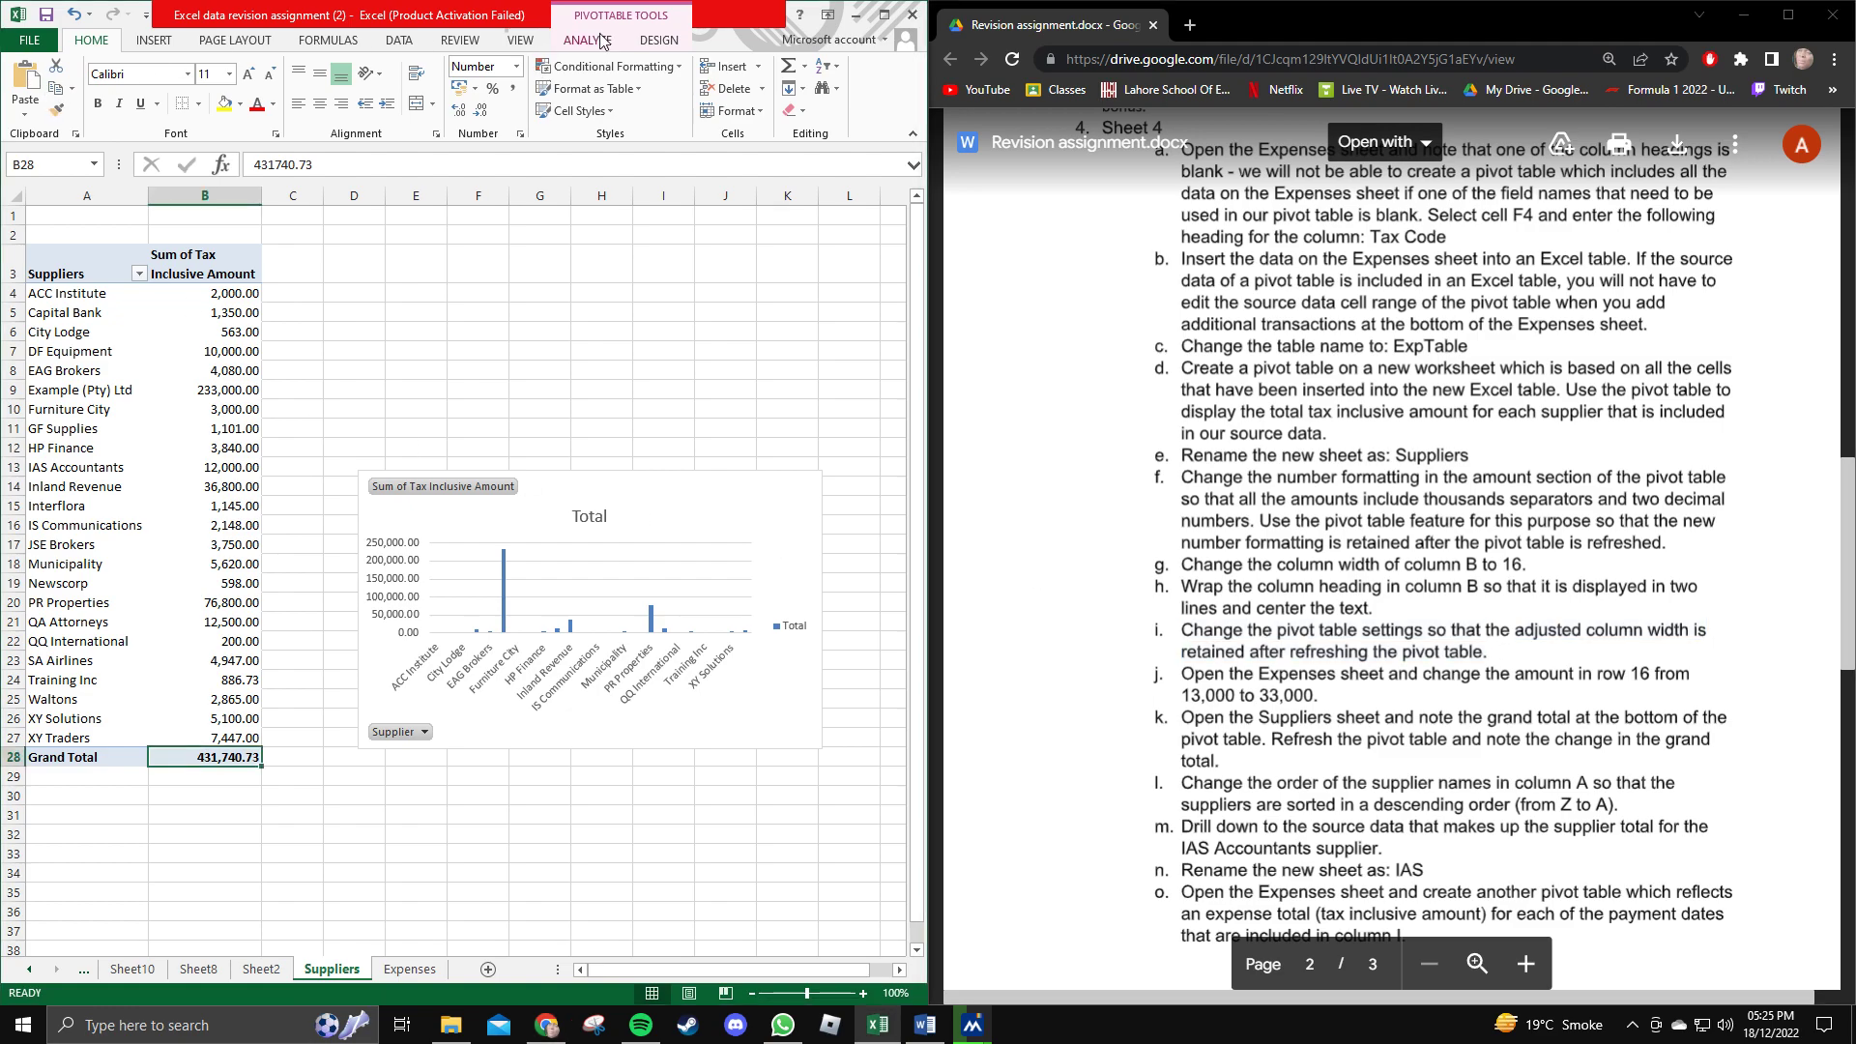
{"action": "left_click", "coordinate": [29, 114]}
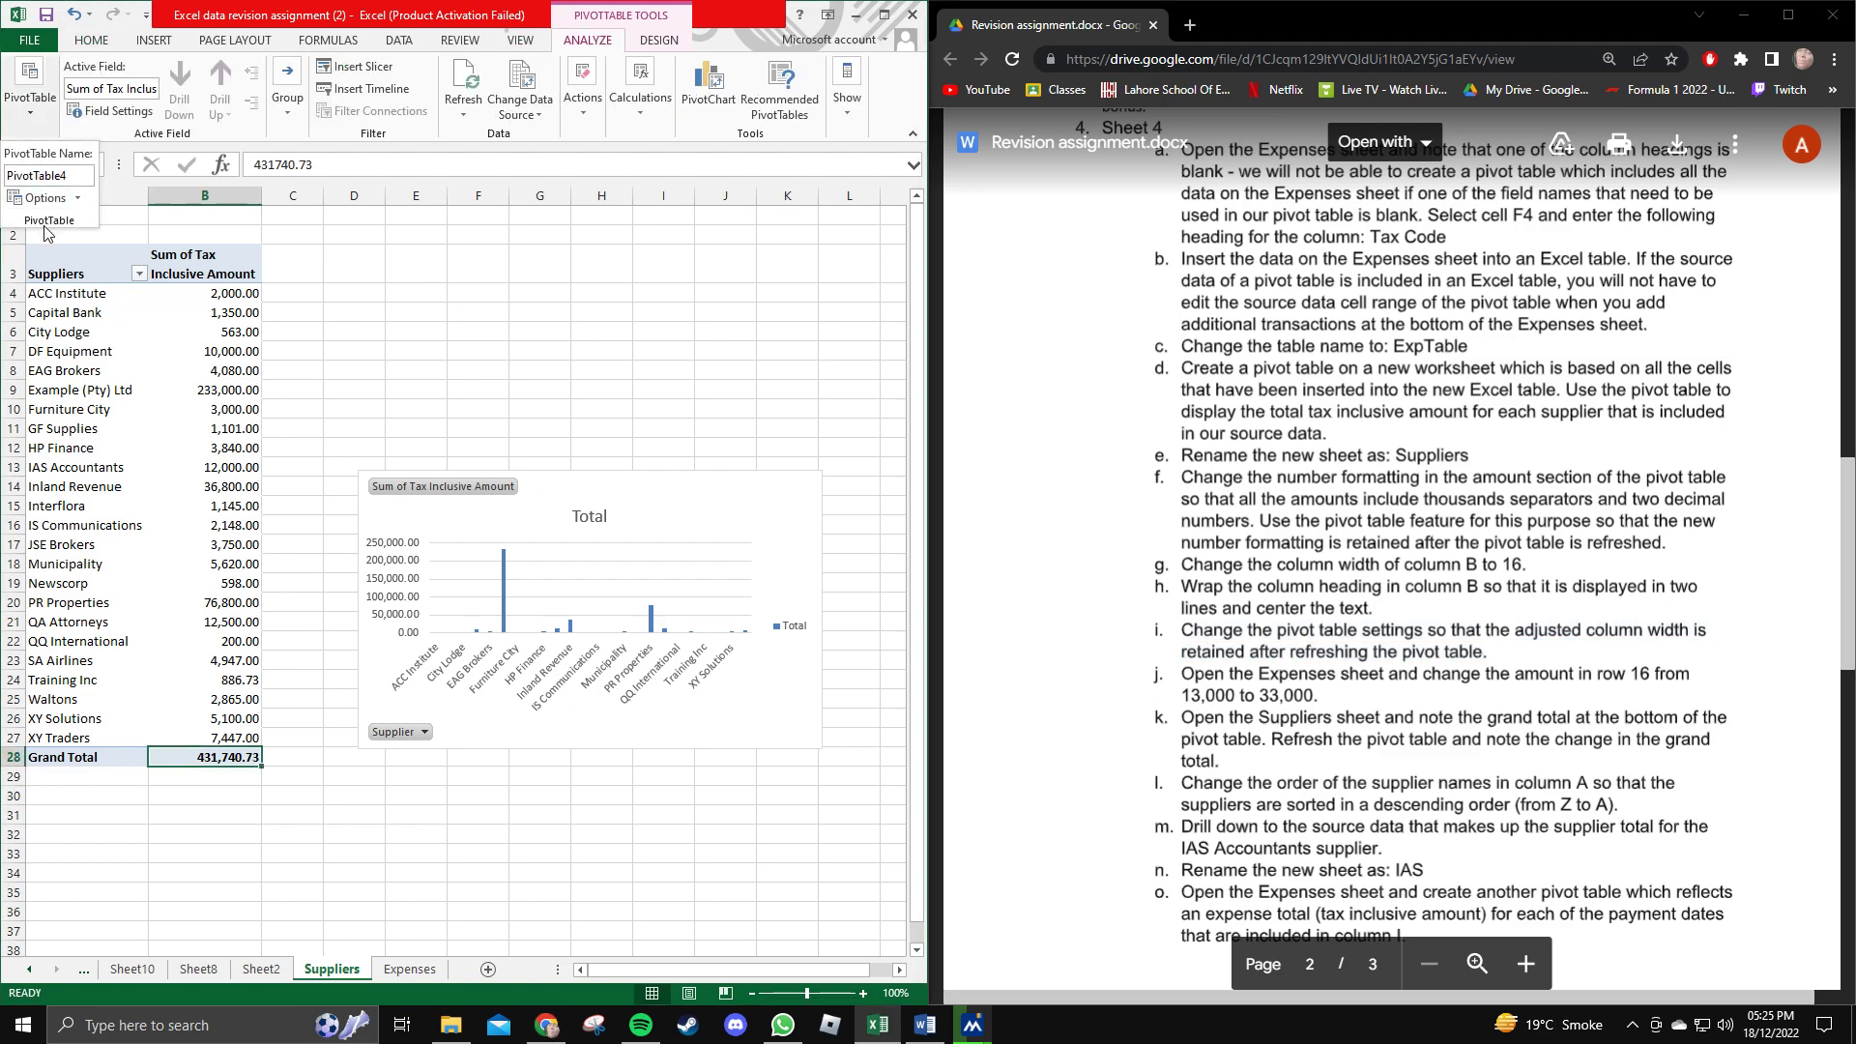
{"action": "left_click", "coordinate": [37, 198]}
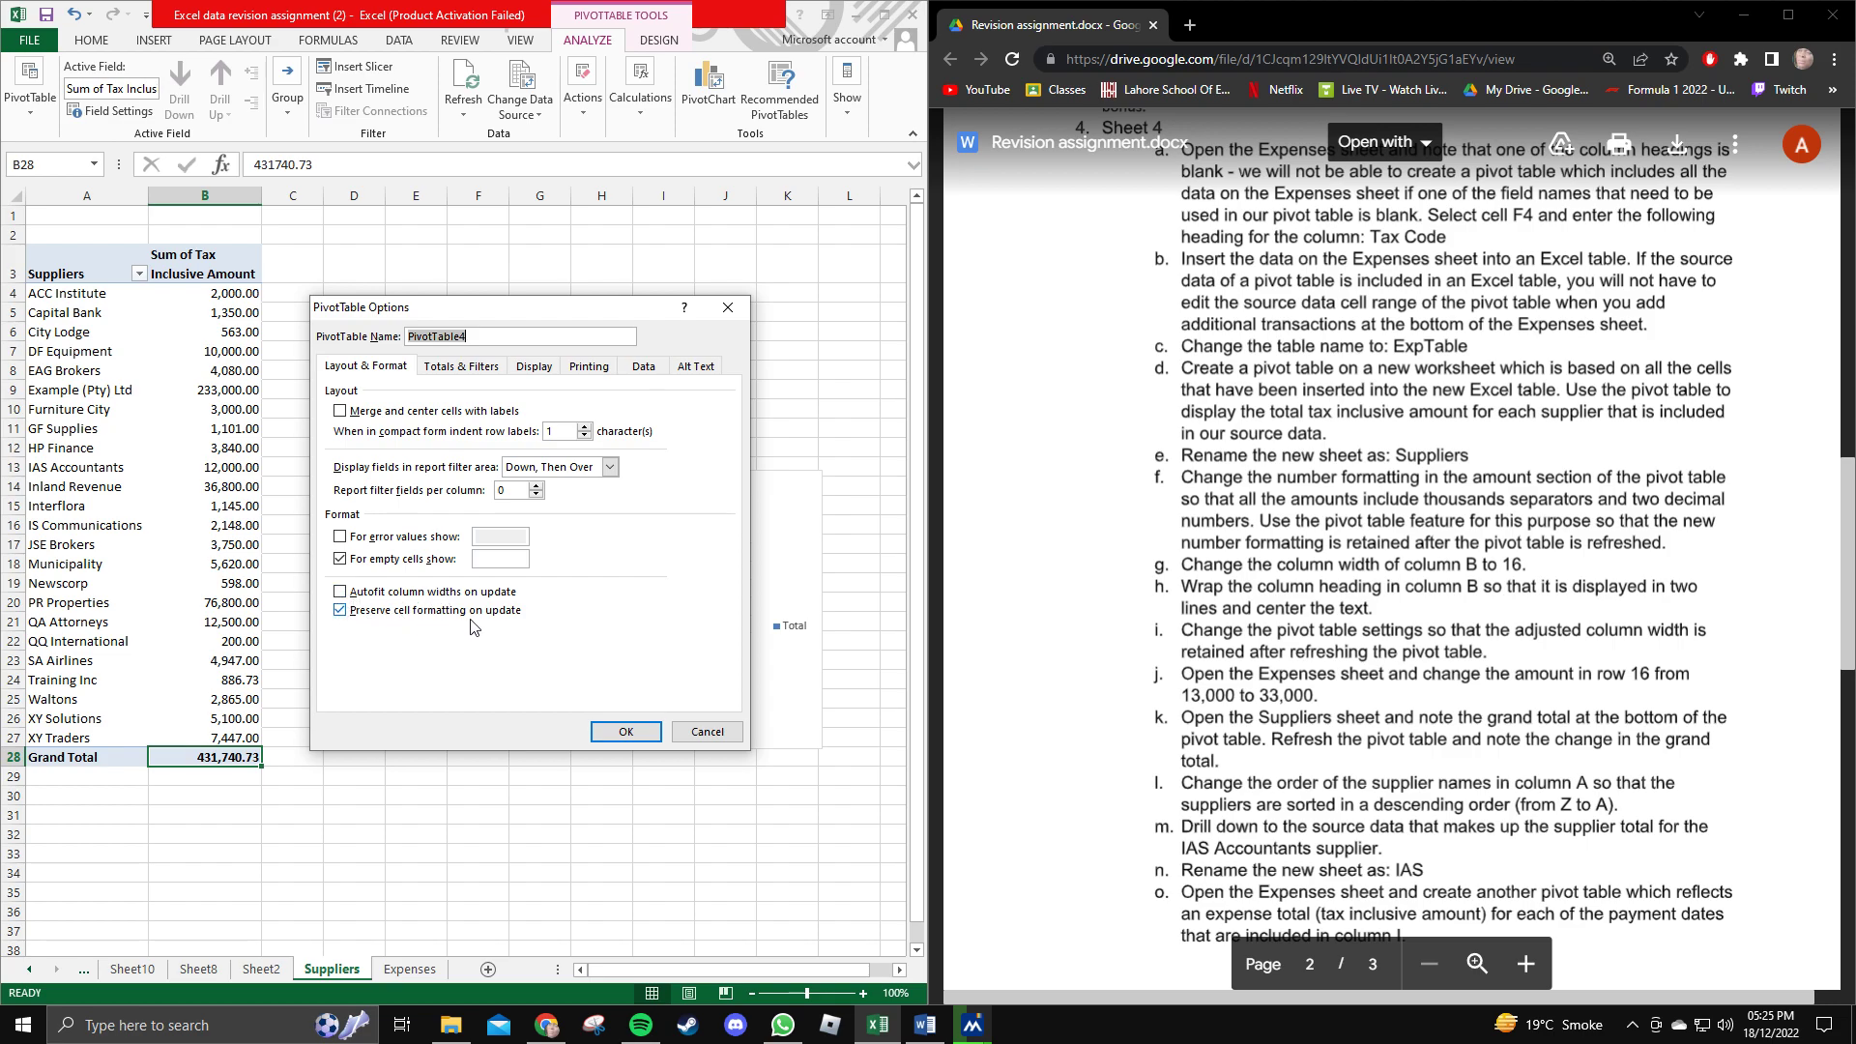
{"action": "left_click", "coordinate": [628, 733]}
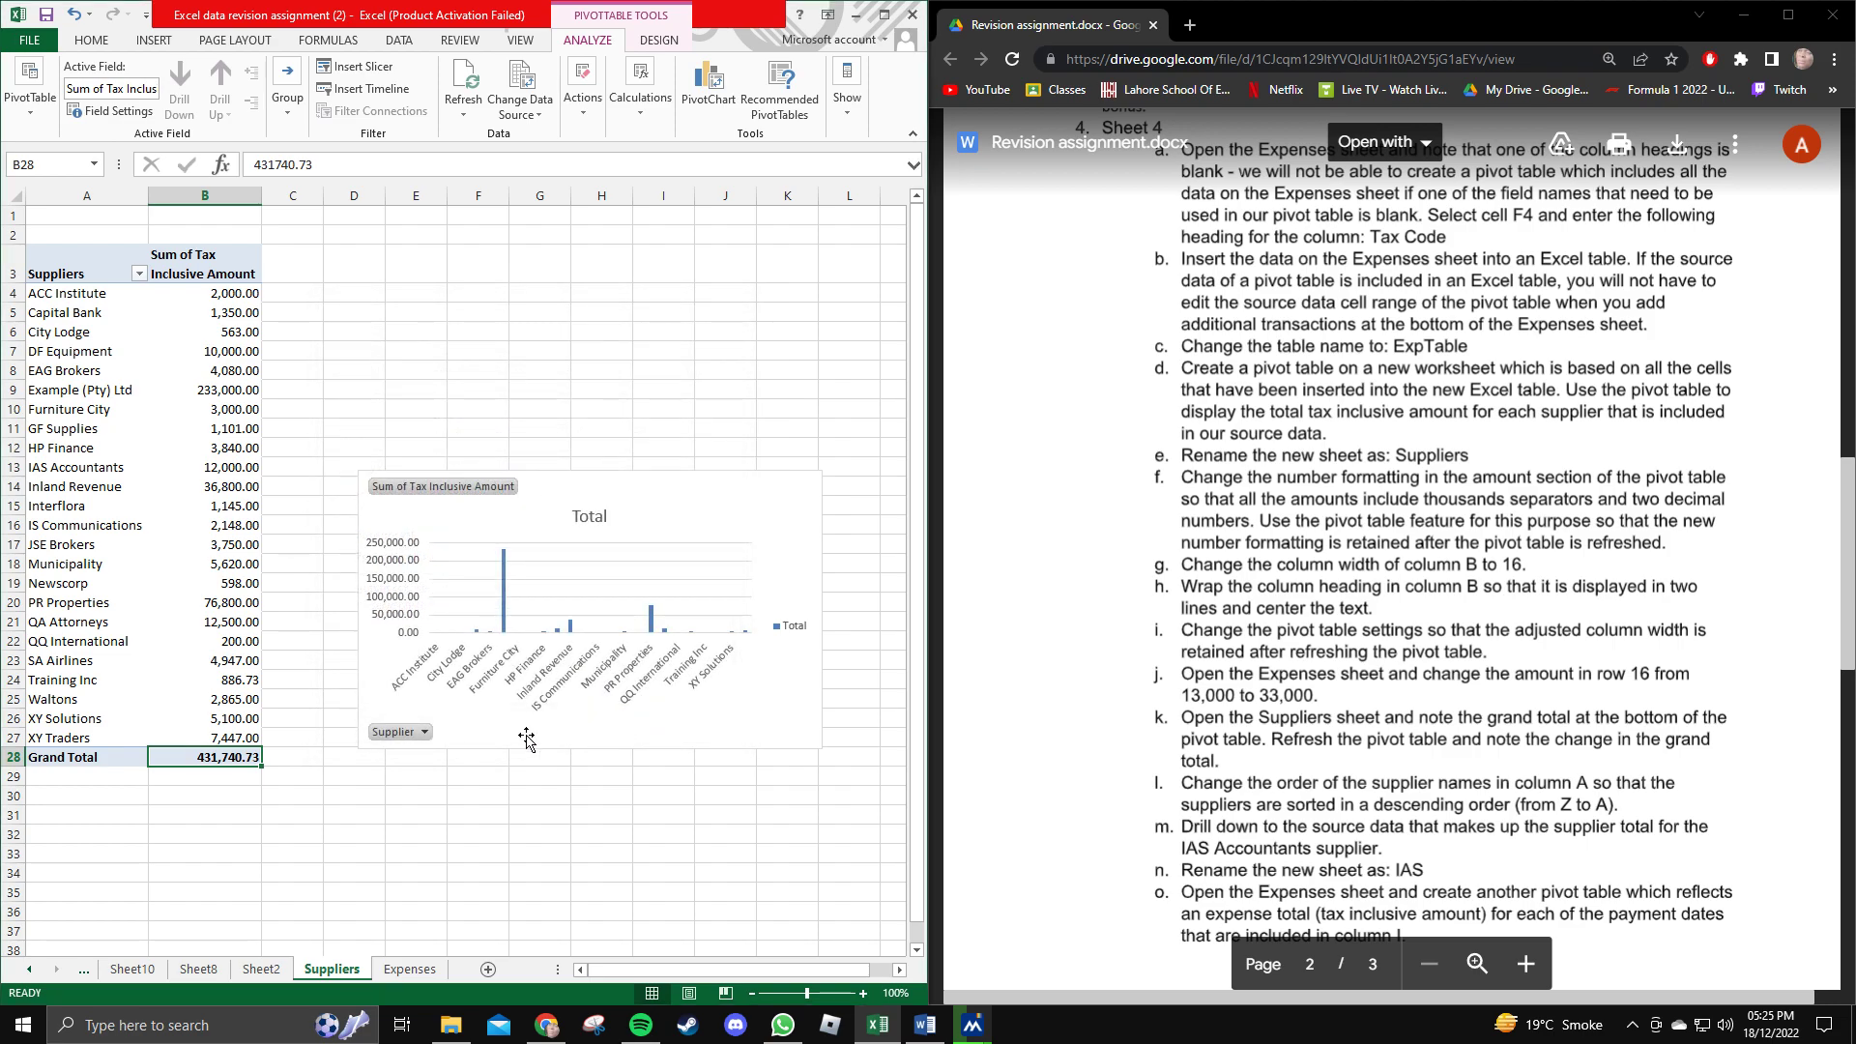
Following task k, refresh the supplier pivot table to update its grand total.
{"action": "left_click_drag", "start_coordinate": [1188, 720], "coordinate": [1285, 735]}
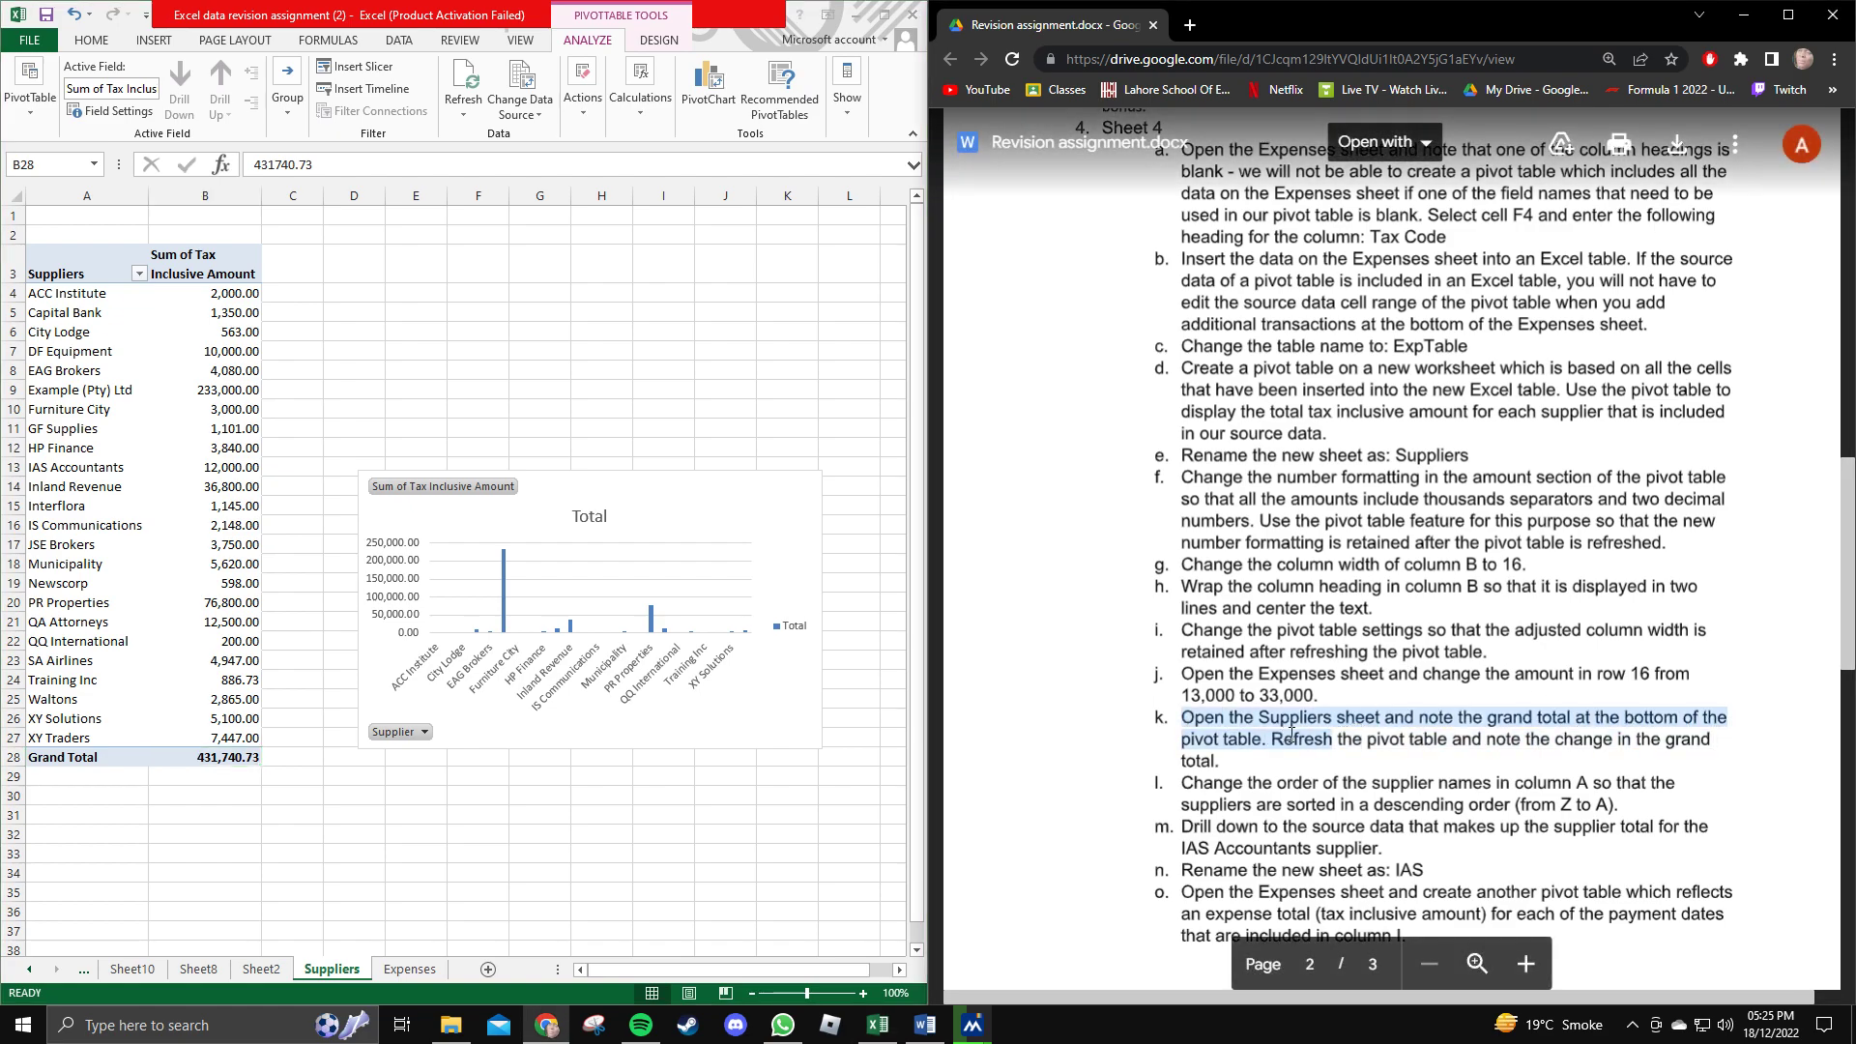
{"action": "left_click", "coordinate": [1335, 740]}
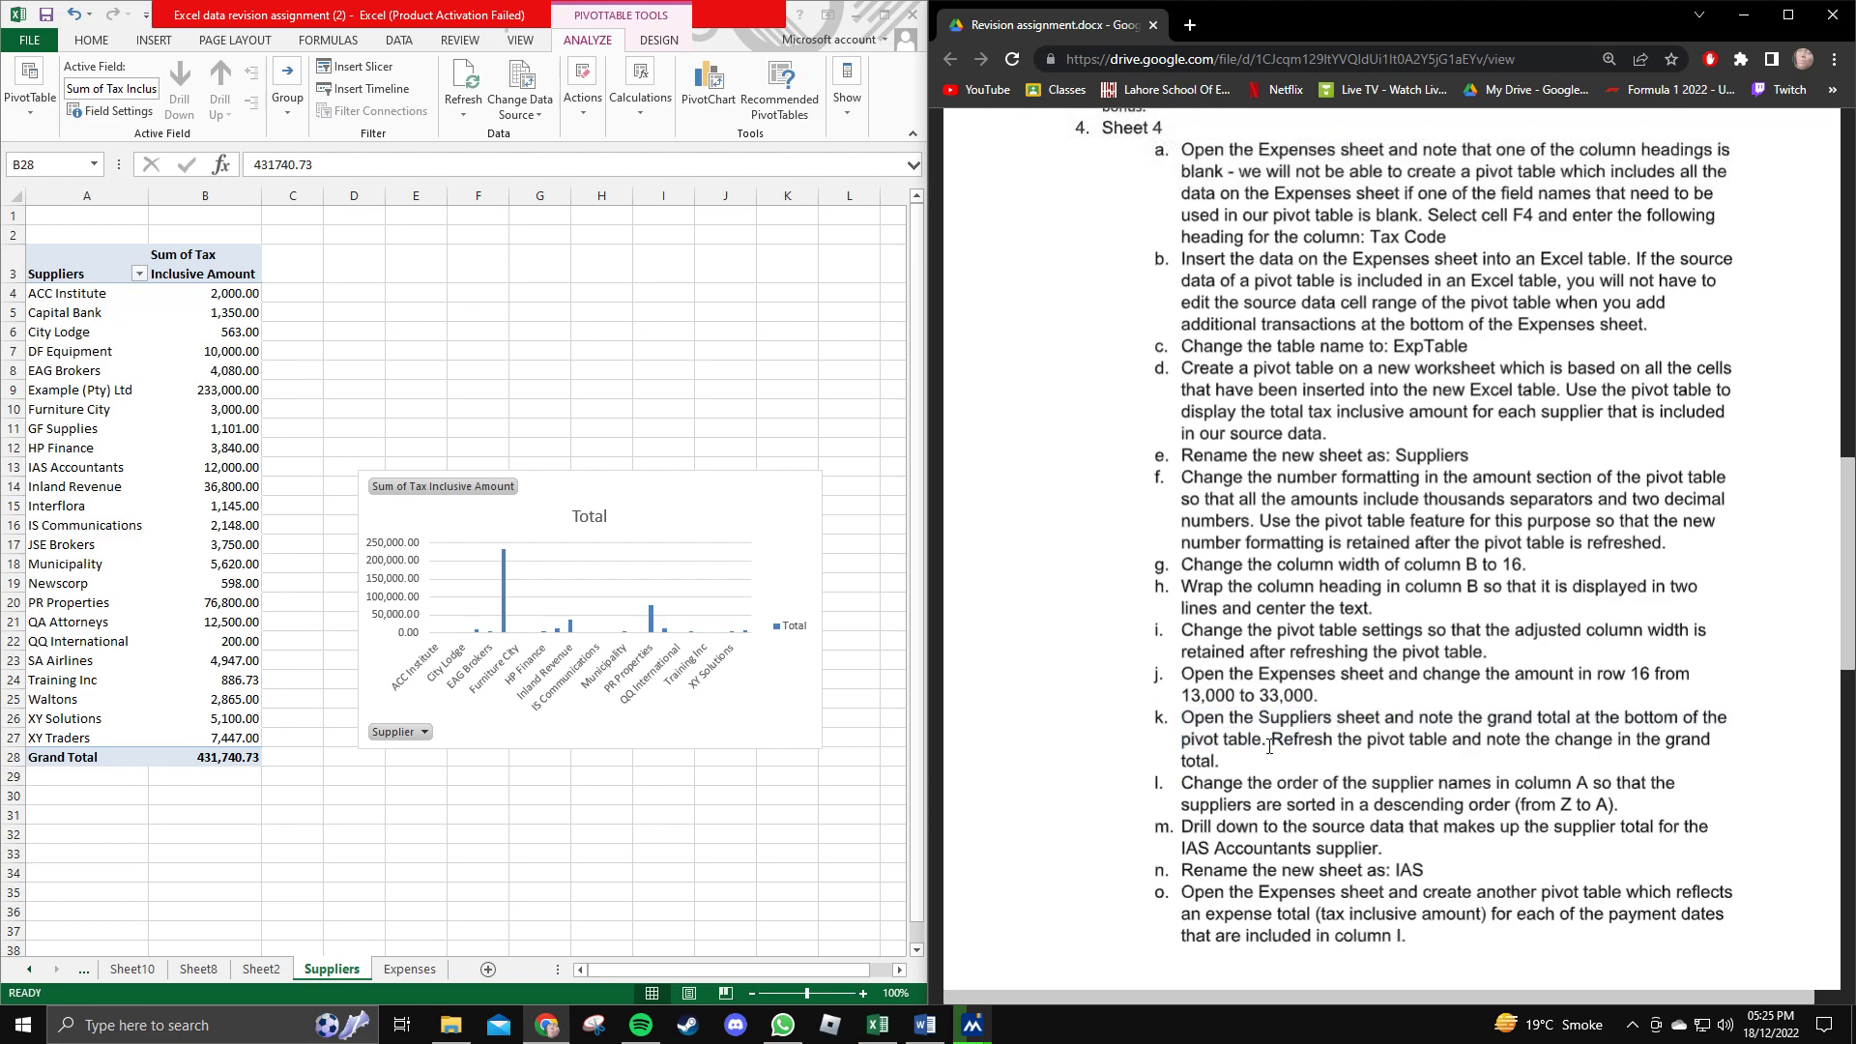
{"action": "left_click", "coordinate": [465, 82]}
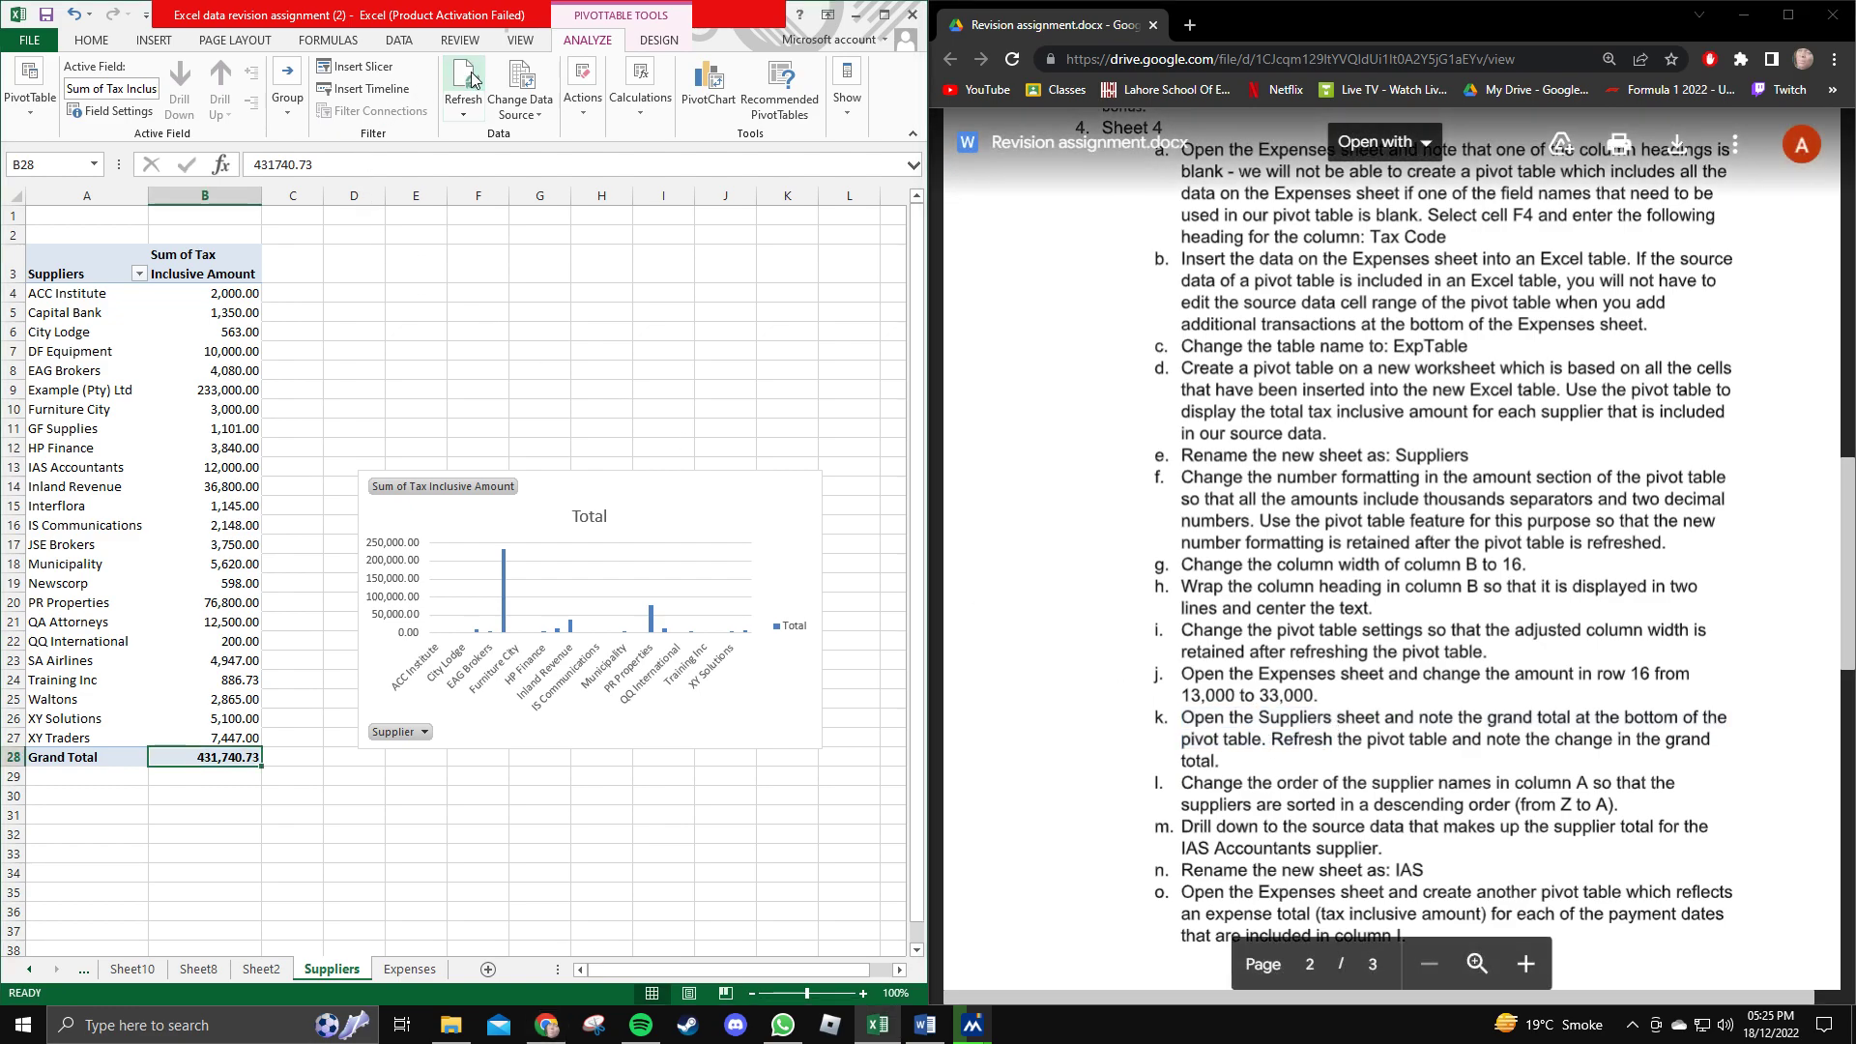
{"action": "left_click", "coordinate": [465, 81]}
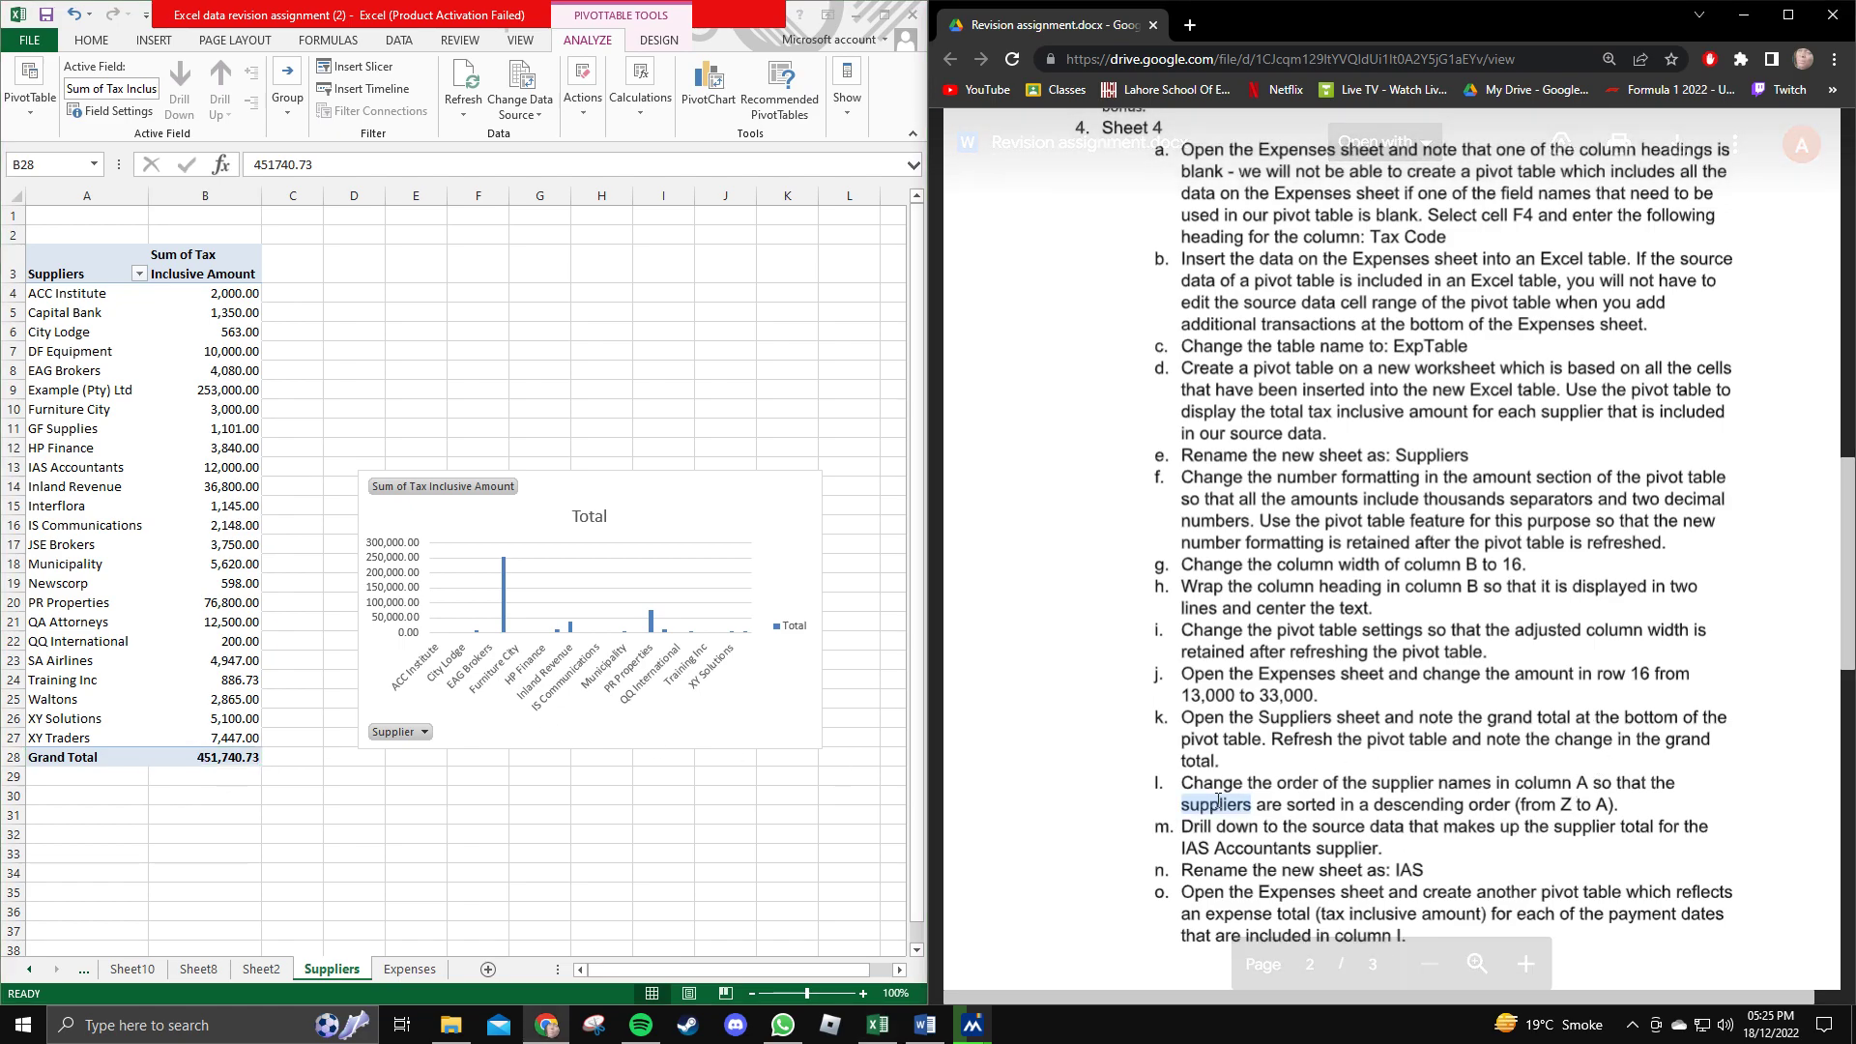
Following task l, sort the supplier names in column A of the pivot table from Z to A.
{"action": "left_click_drag", "start_coordinate": [1323, 785], "coordinate": [1554, 808]}
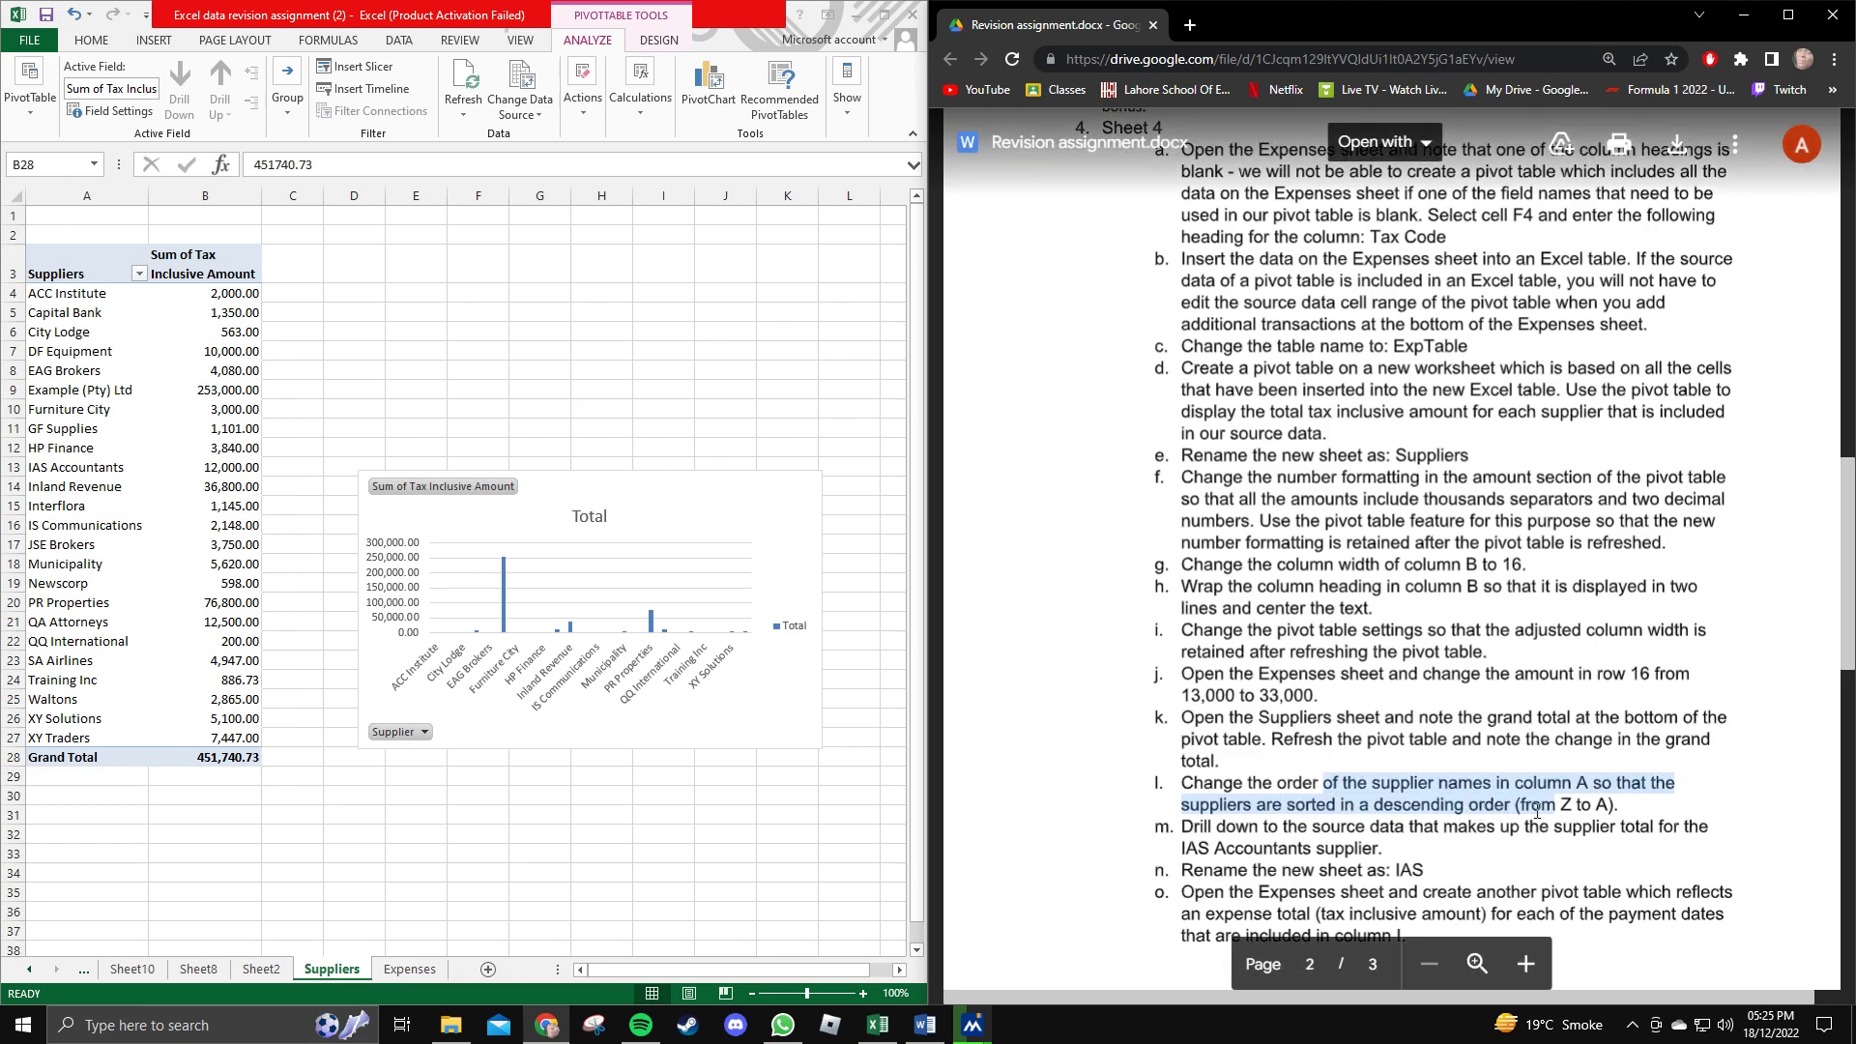
{"action": "left_click", "coordinate": [1445, 798]}
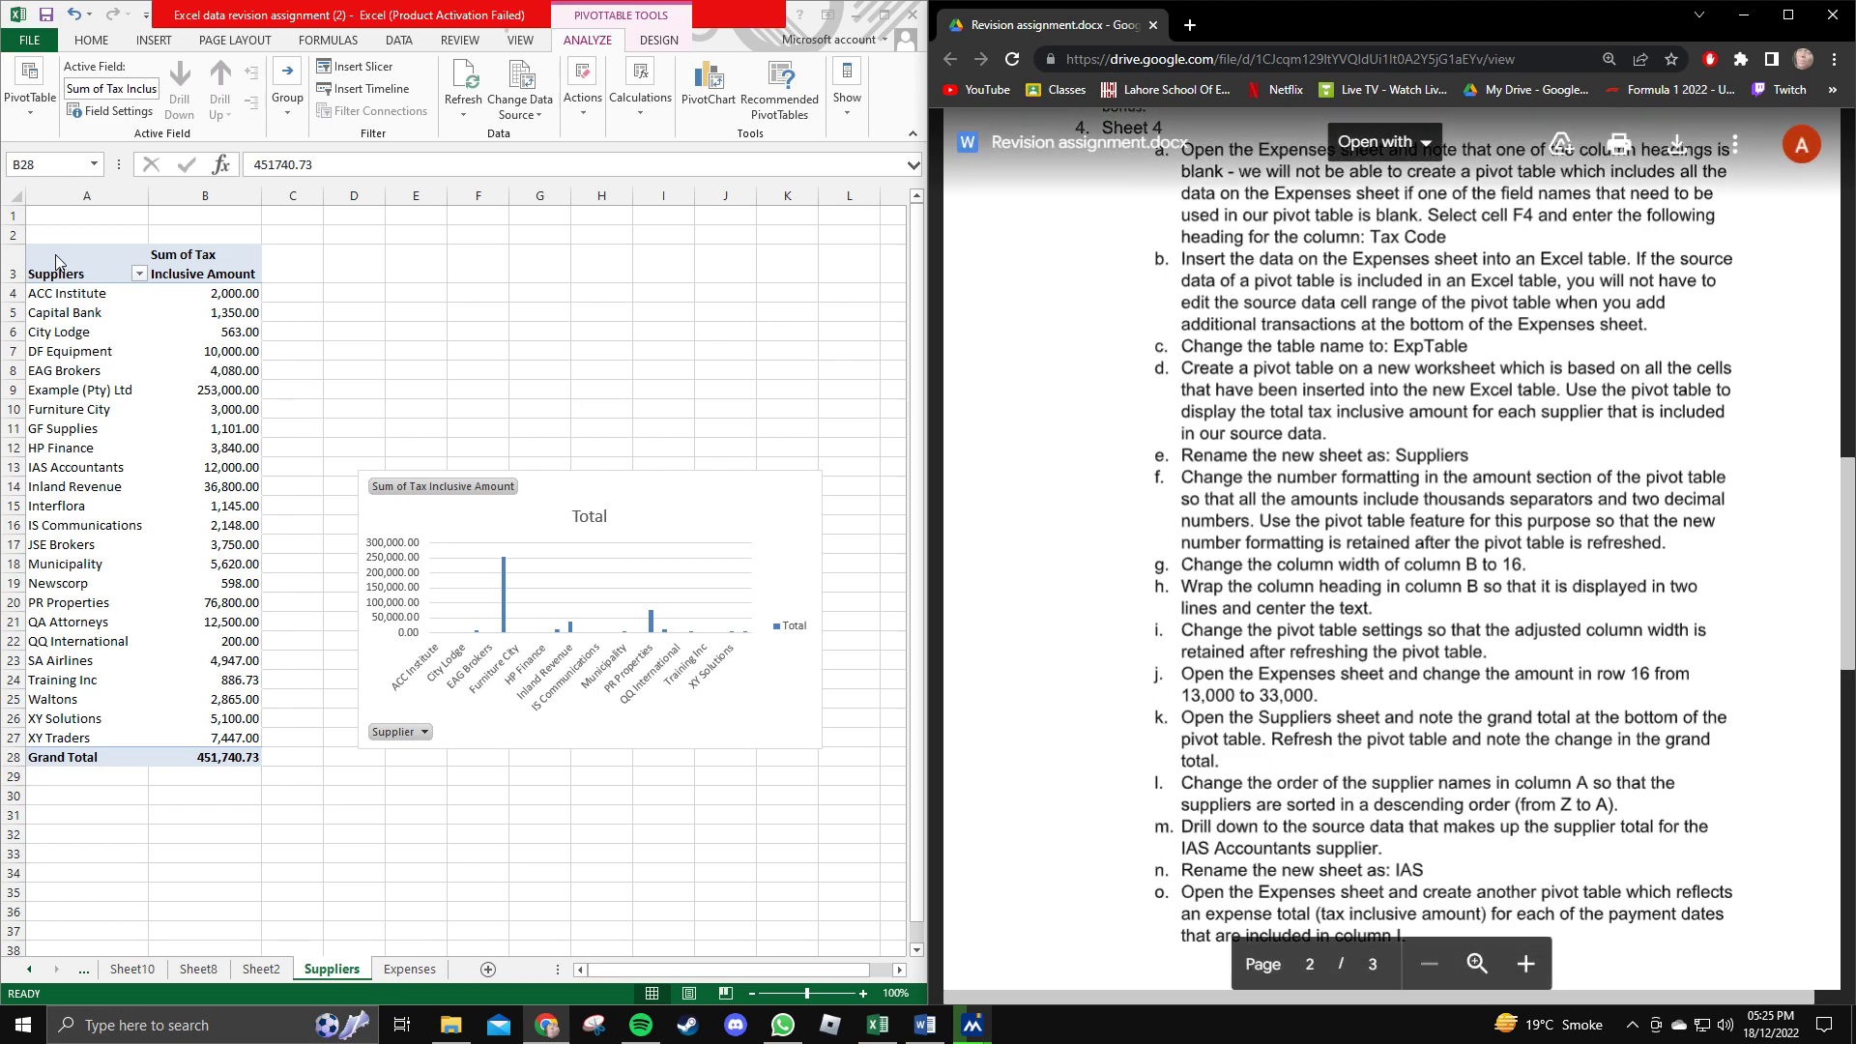
{"action": "left_click", "coordinate": [87, 273]}
{"action": "left_click", "coordinate": [140, 276]}
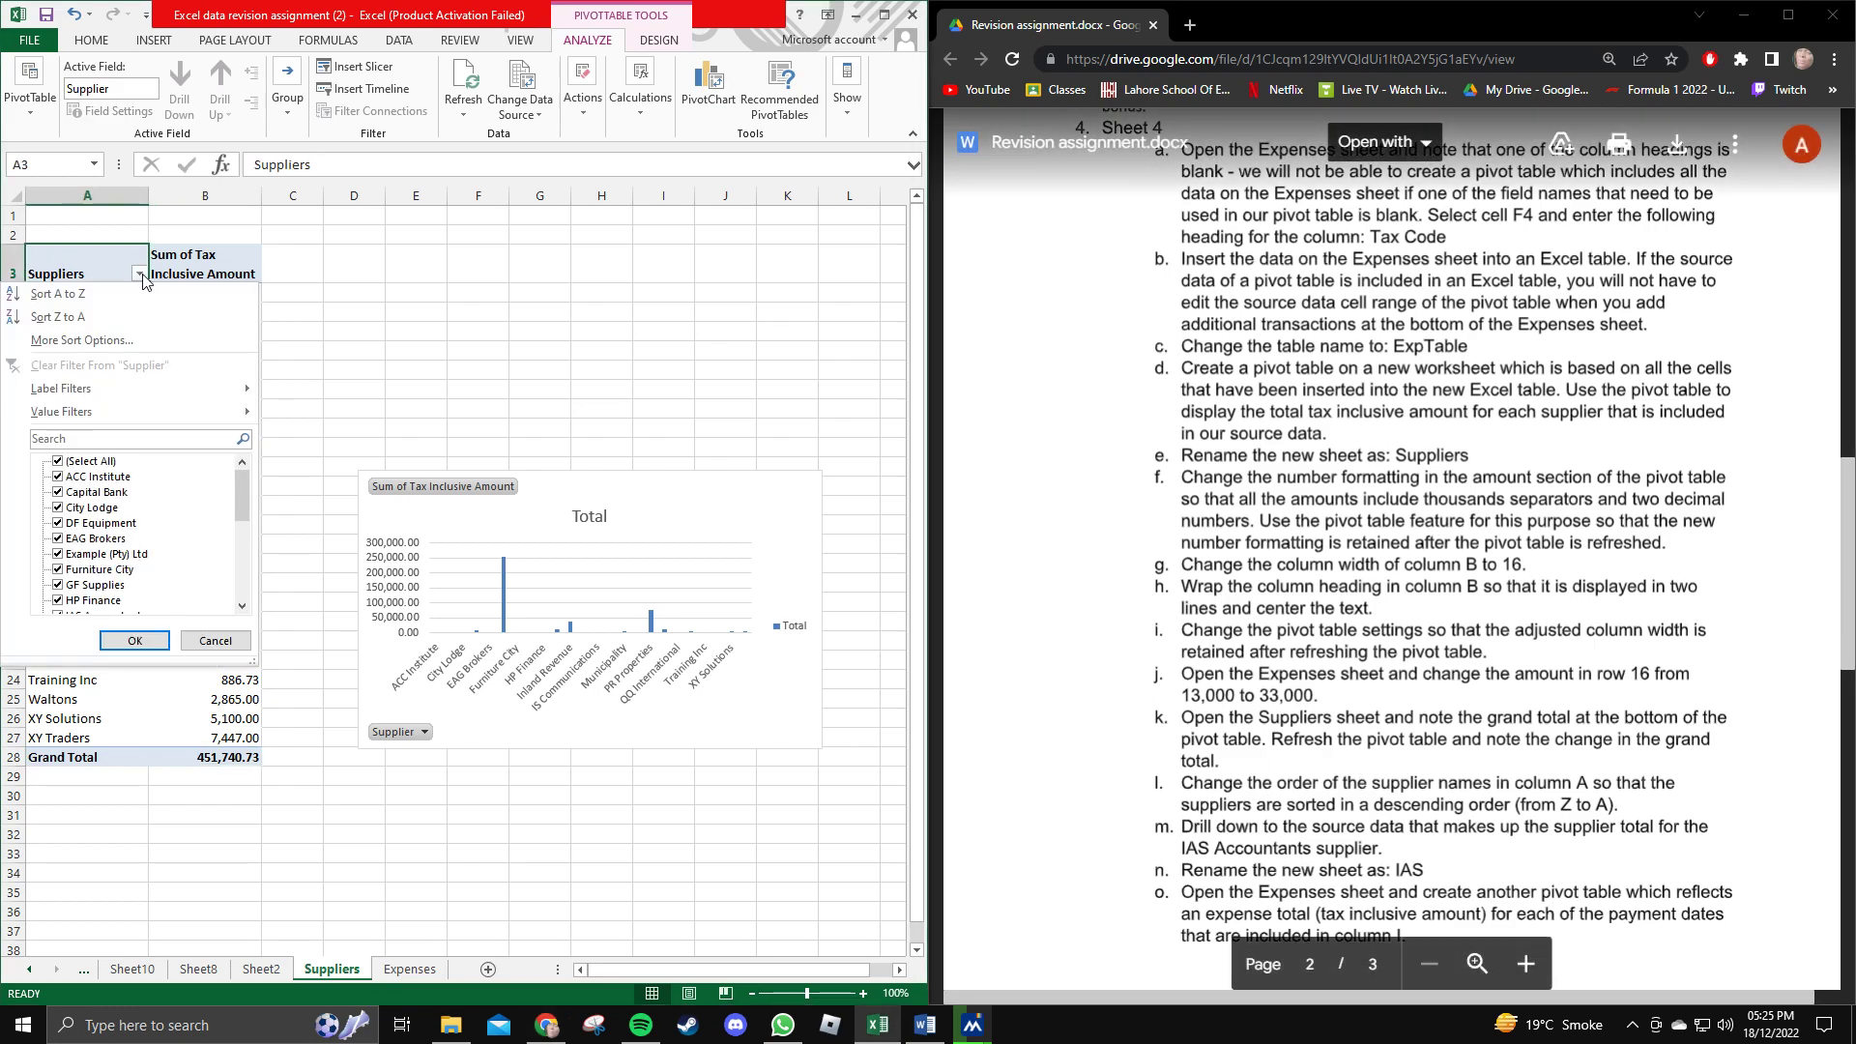
{"action": "left_click", "coordinate": [86, 318]}
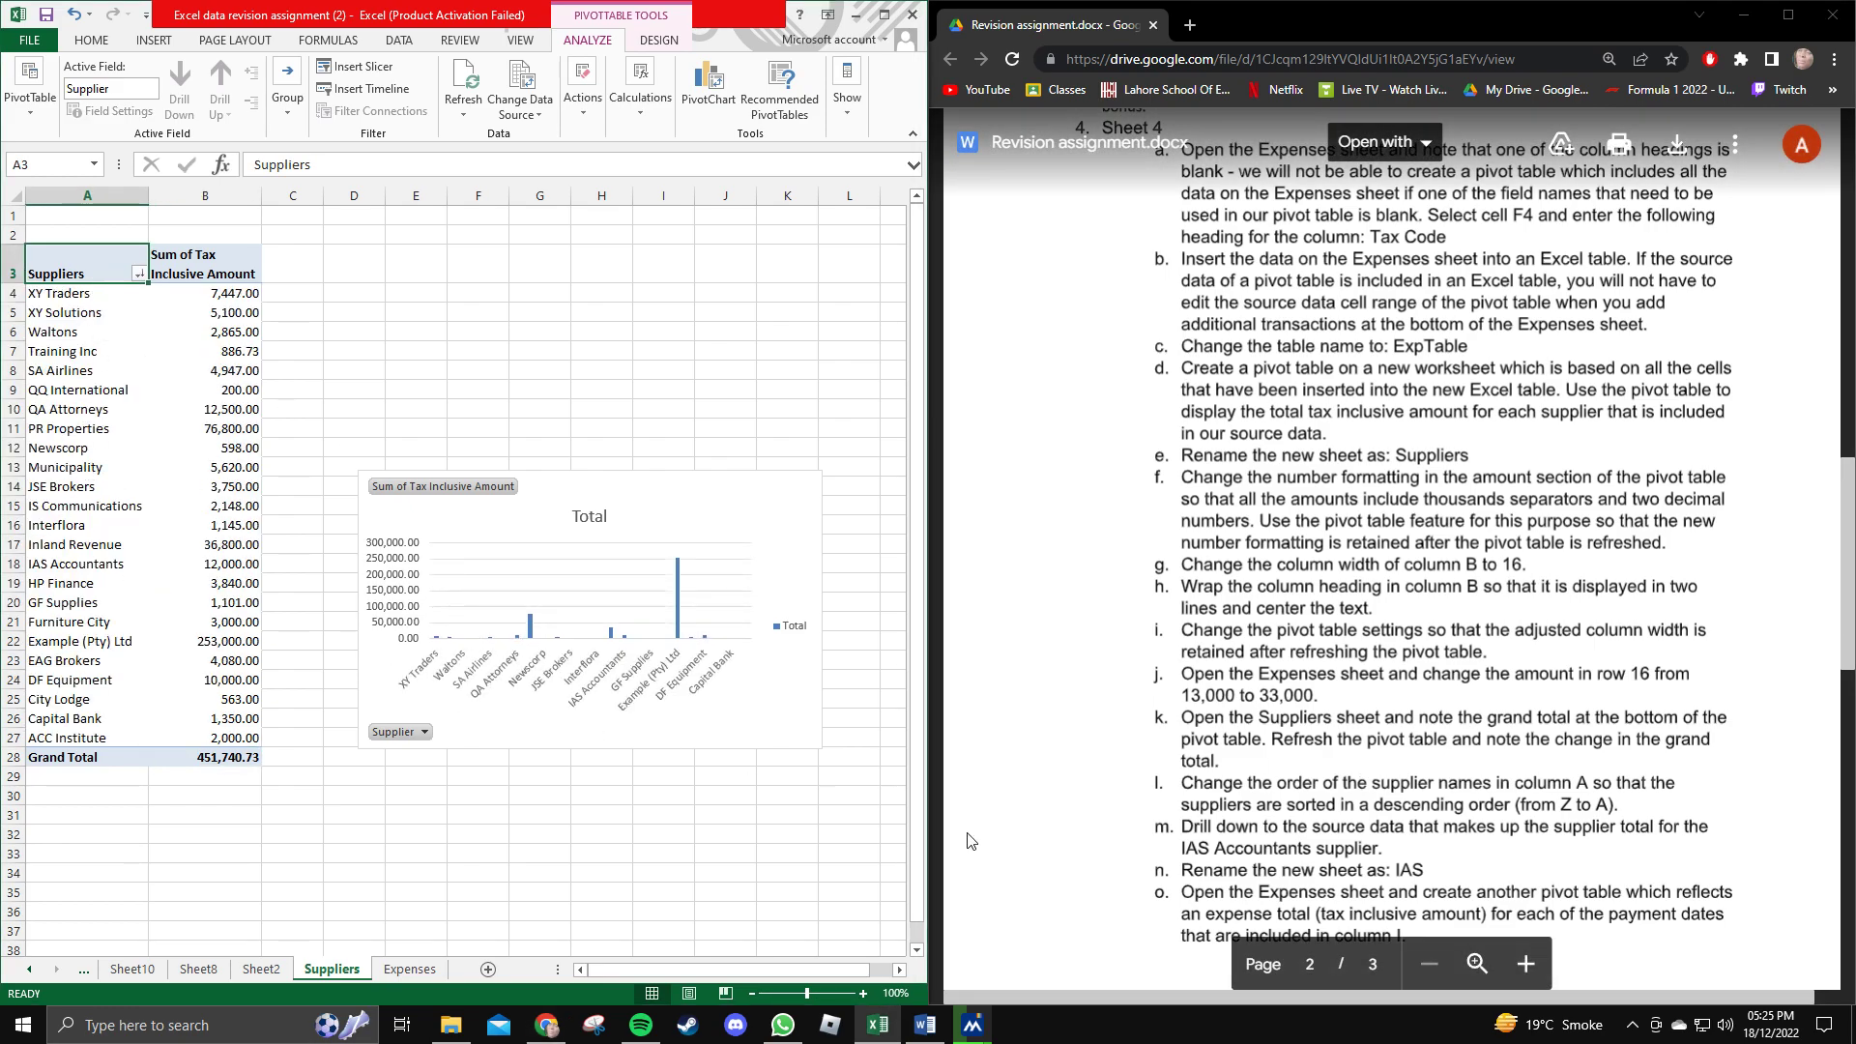
Read task m and open the choice of detail fields for the IAS Accountants supplier in the pivot table.
{"action": "left_click_drag", "start_coordinate": [1218, 826], "coordinate": [1332, 844]}
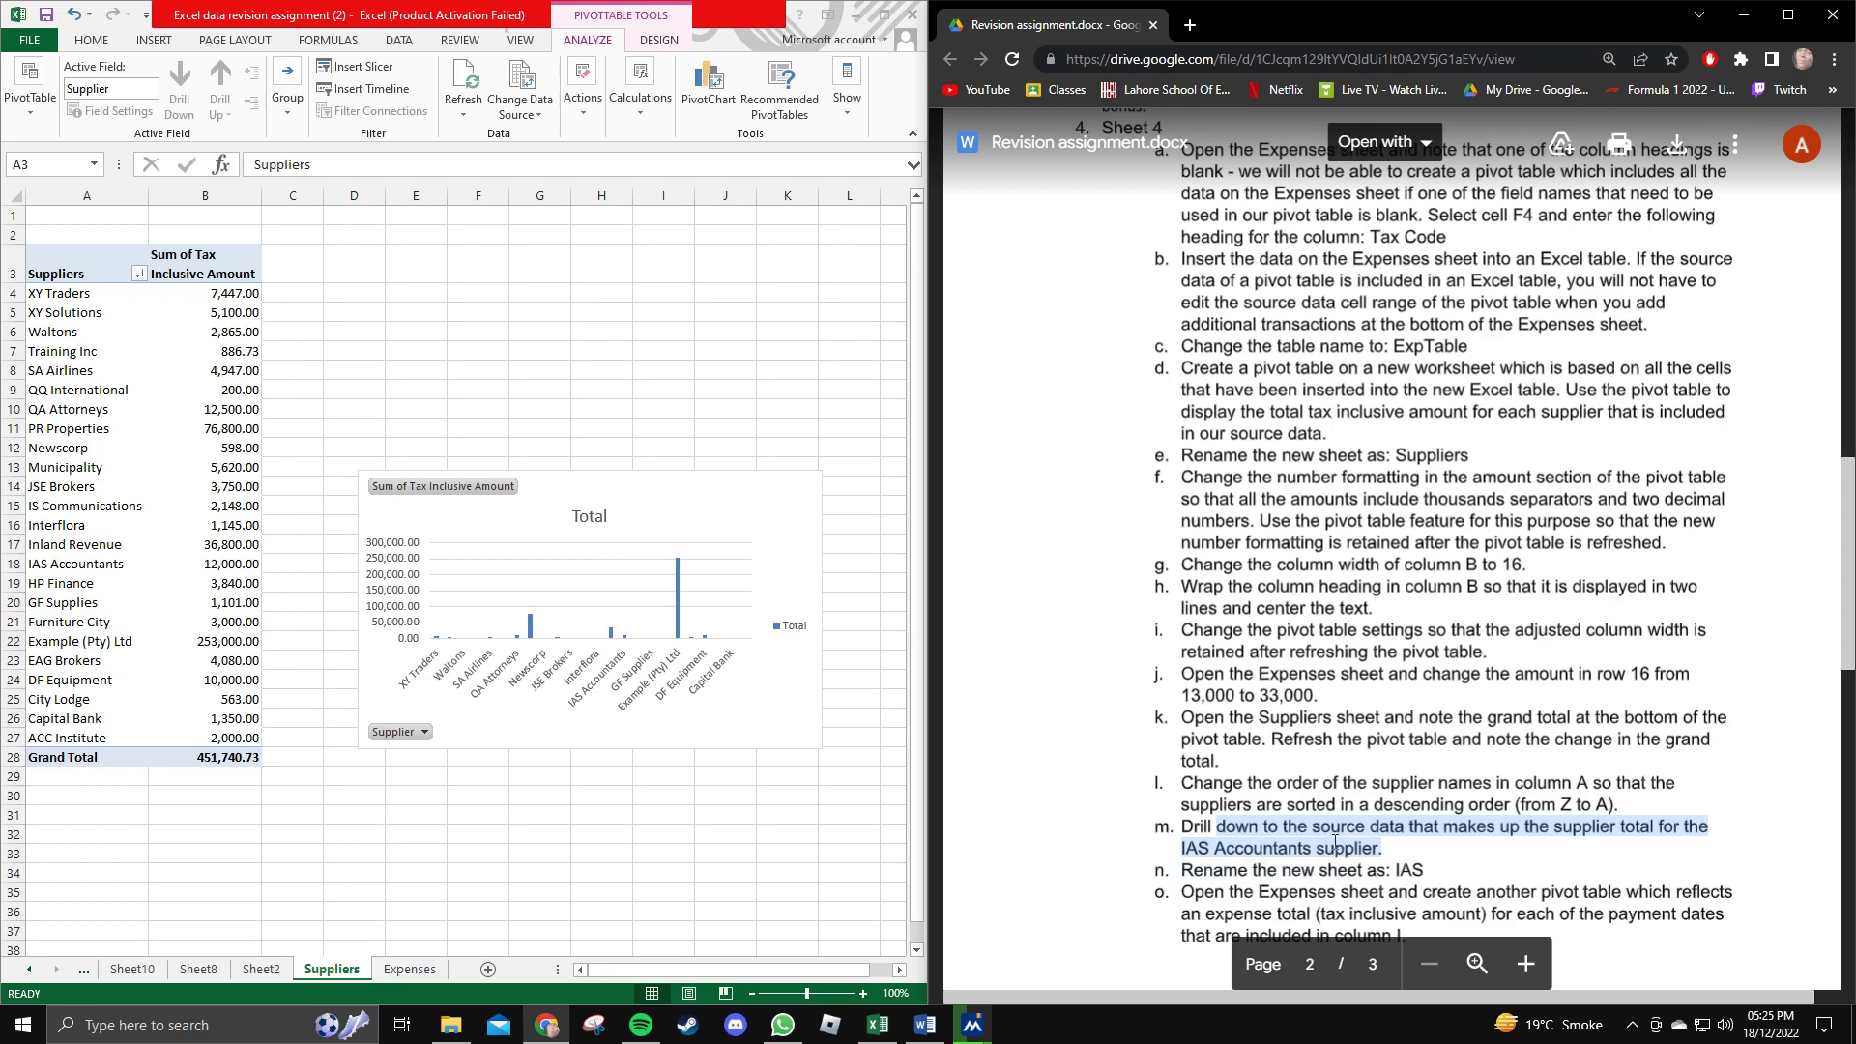
{"action": "left_click", "coordinate": [1381, 848]}
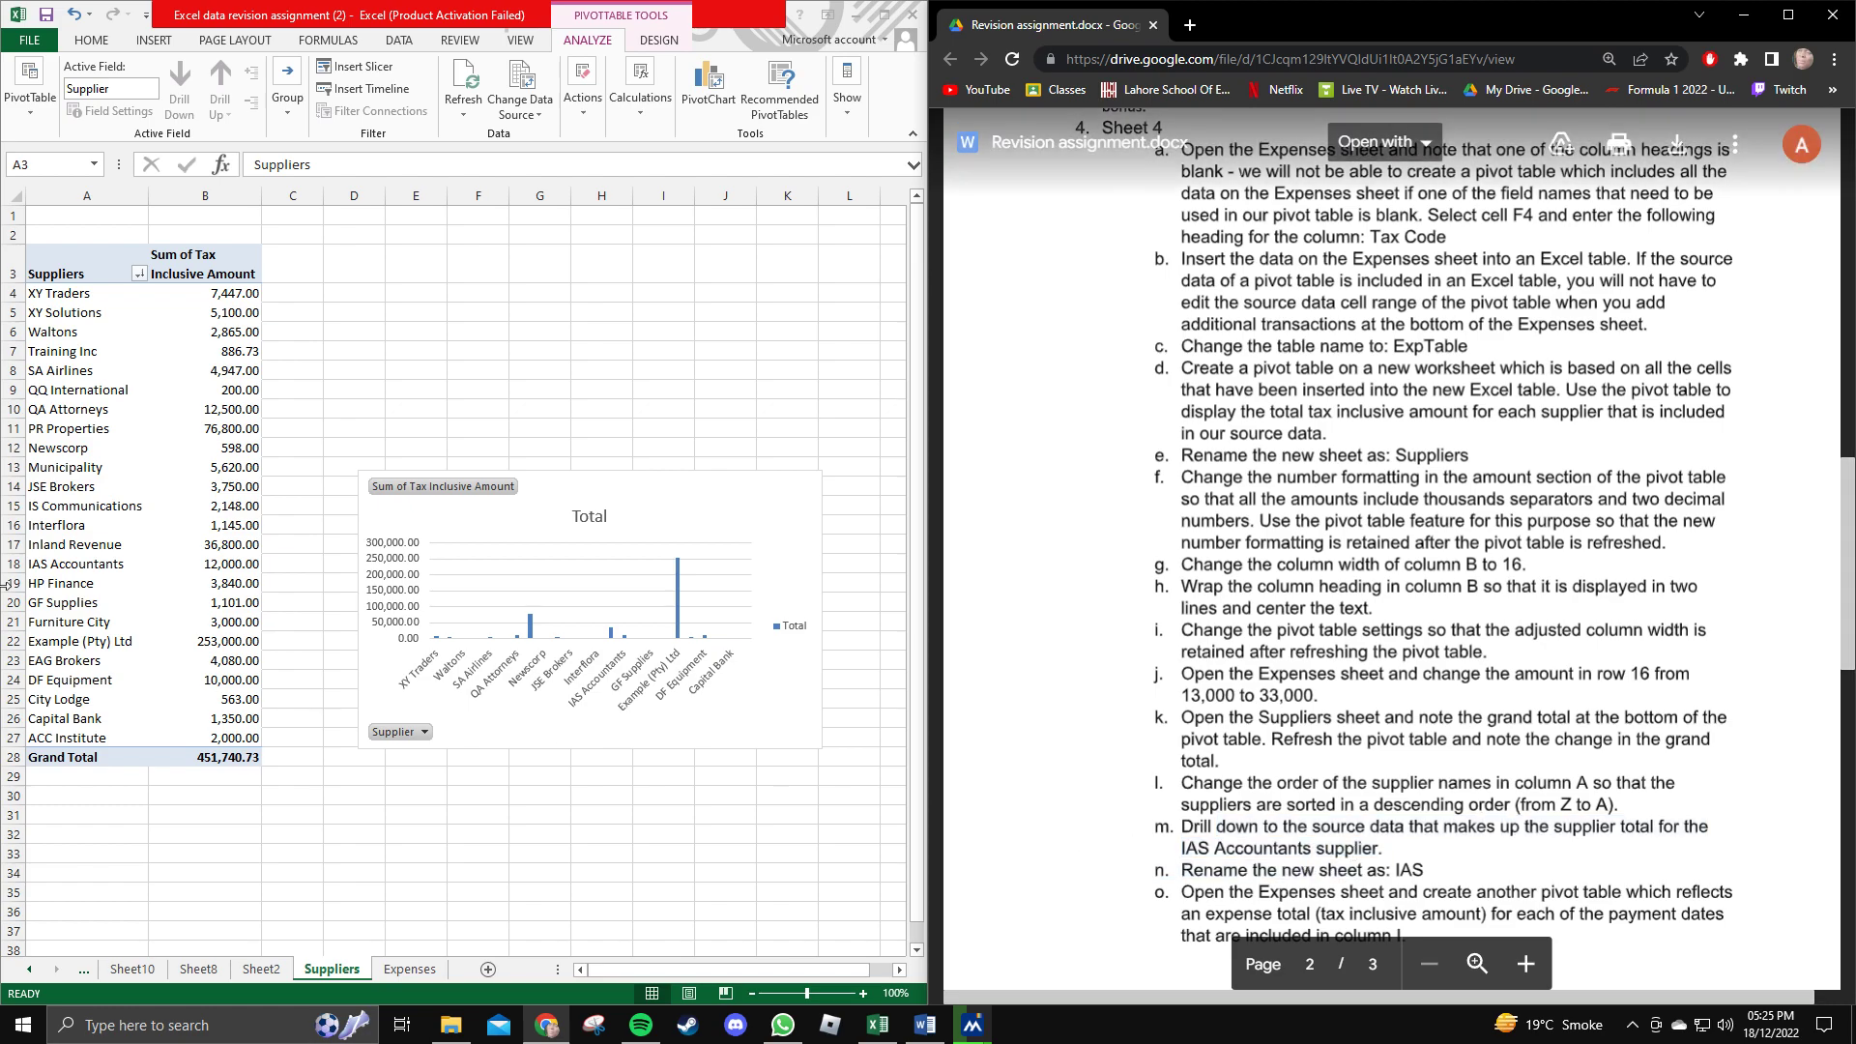
{"action": "left_click", "coordinate": [81, 474]}
{"action": "left_click", "coordinate": [81, 563]}
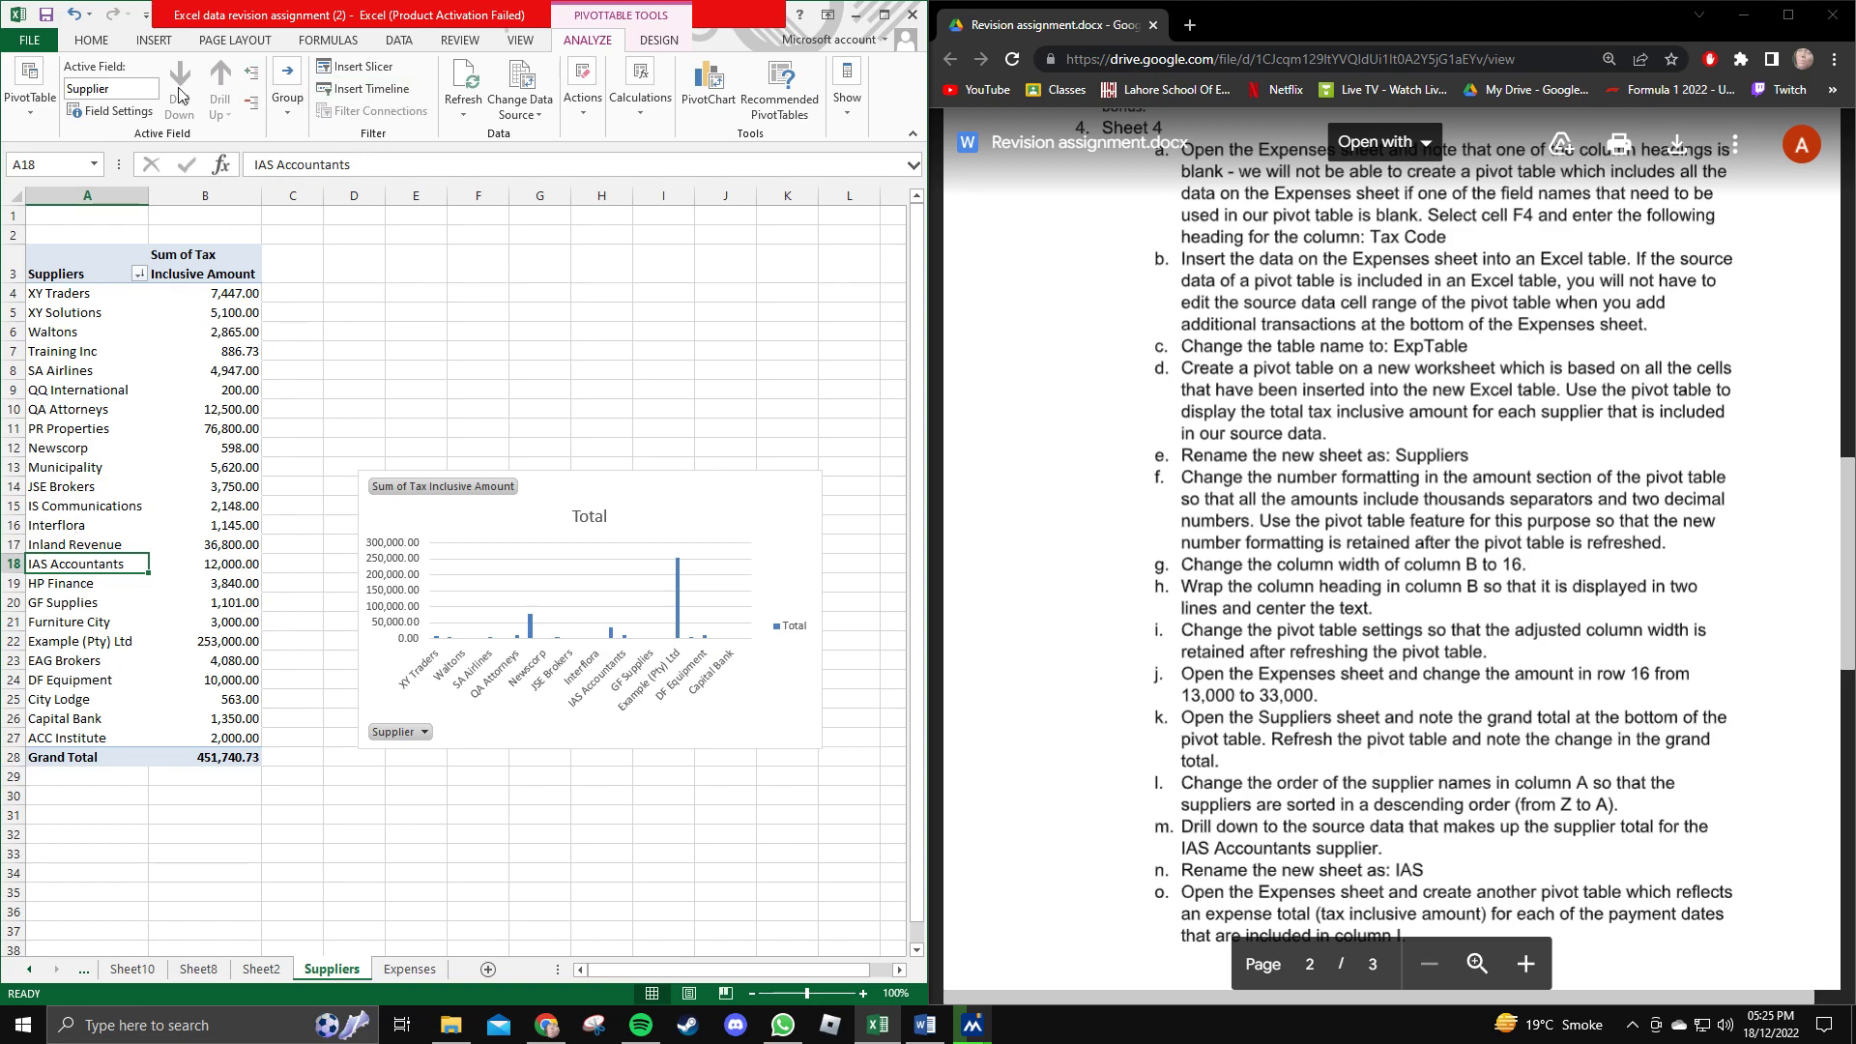
{"action": "left_click", "coordinate": [257, 76]}
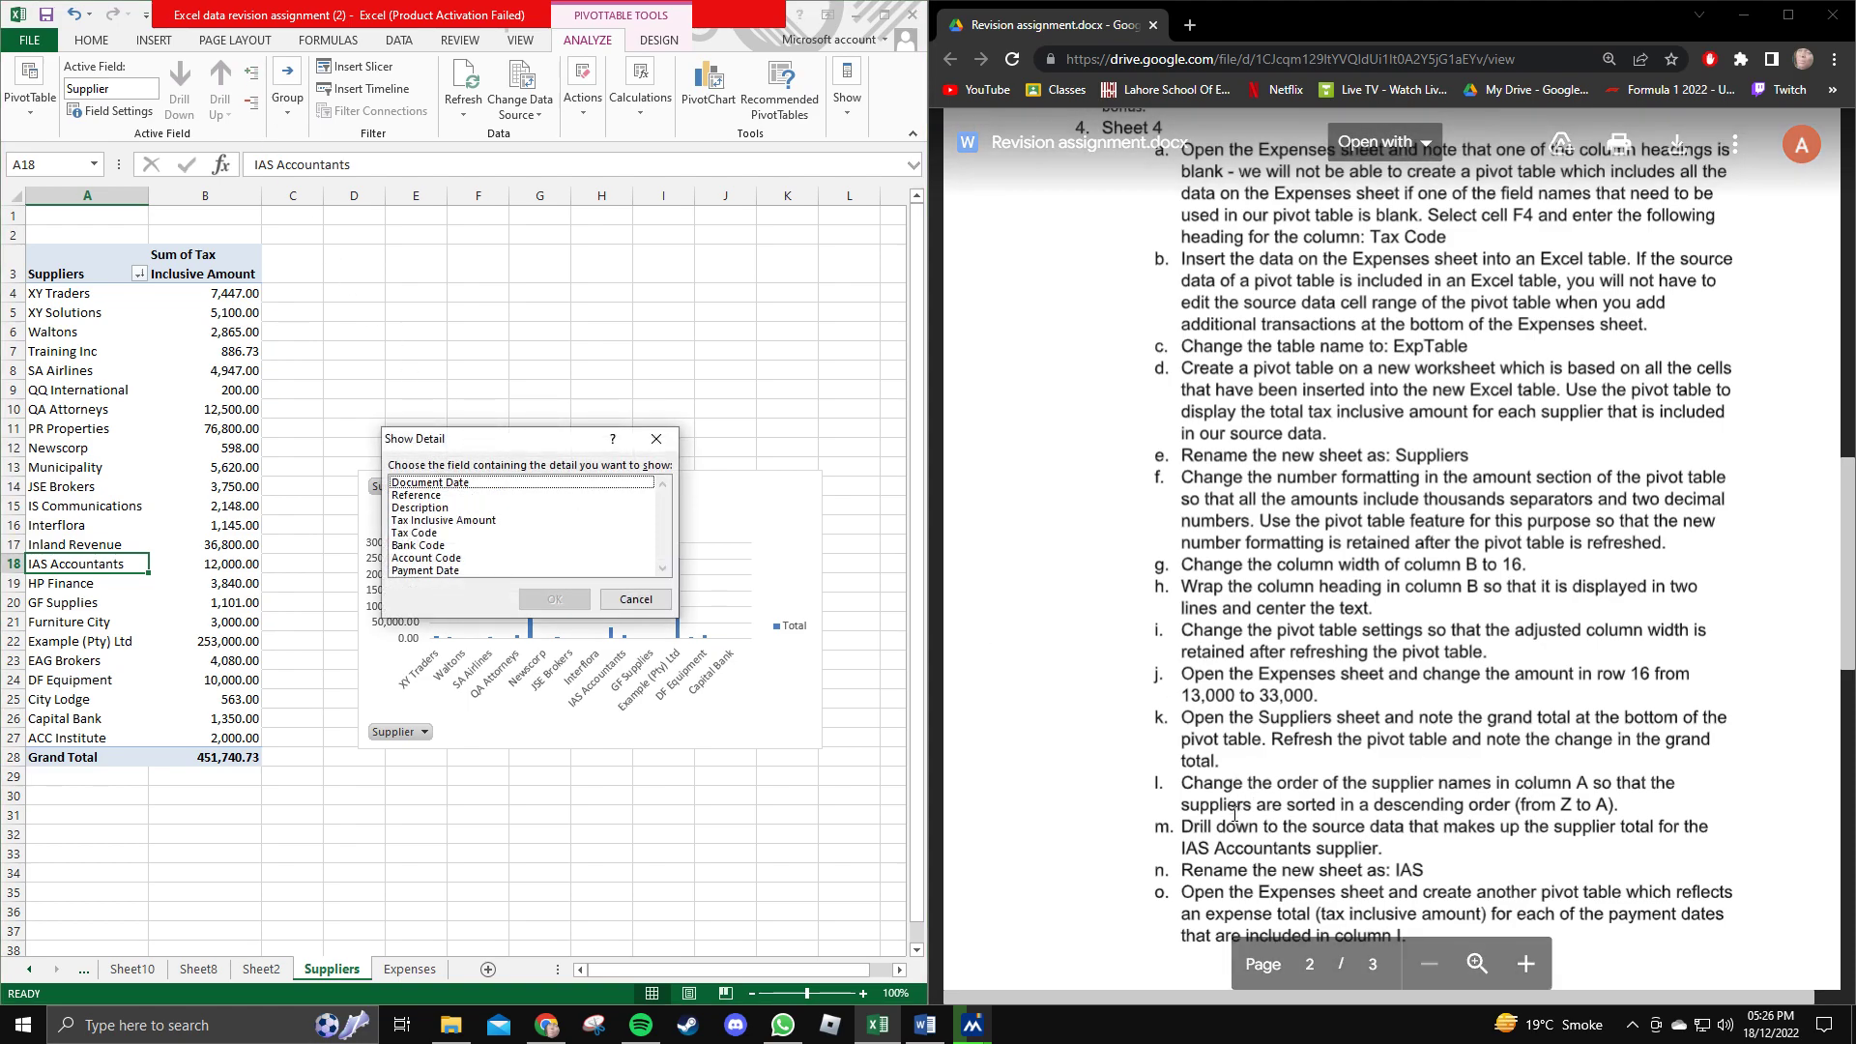
{"action": "left_click_drag", "start_coordinate": [1217, 827], "coordinate": [1377, 825]}
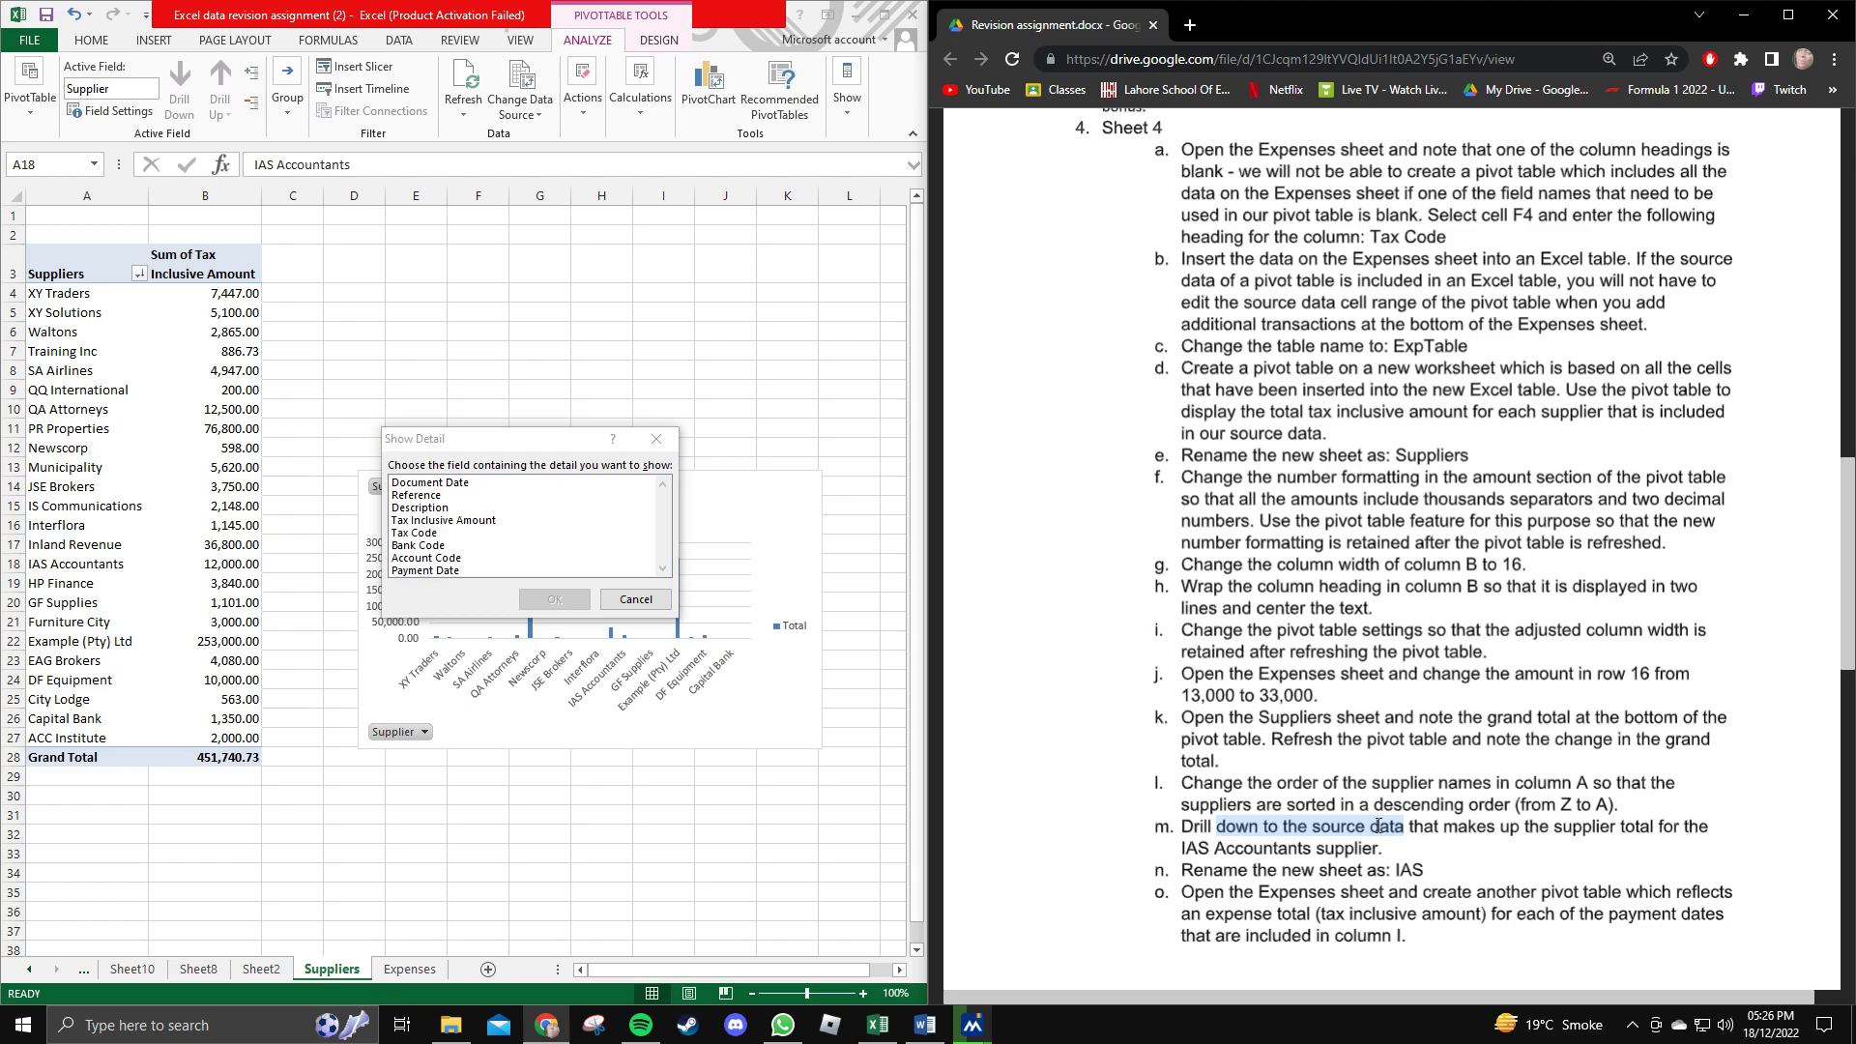
{"action": "left_click", "coordinate": [1449, 831]}
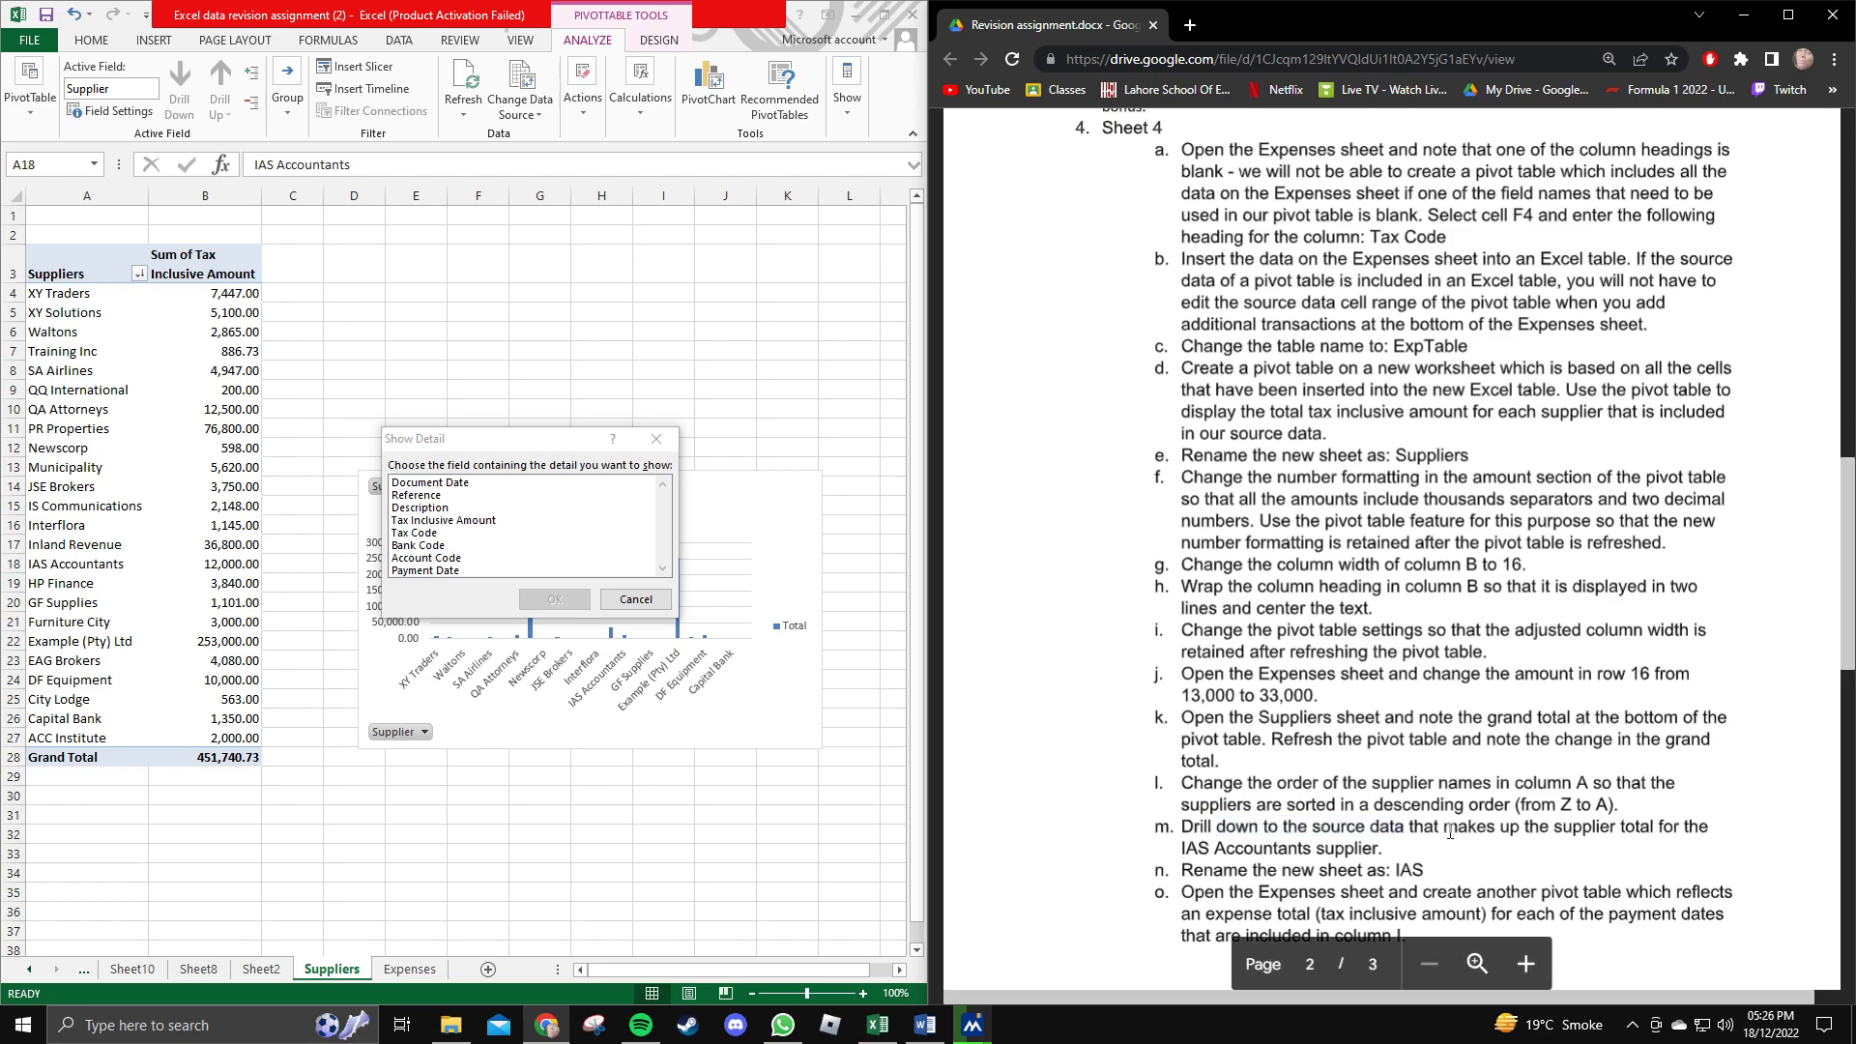
{"action": "mouse_move", "coordinate": [1390, 828]}
{"action": "left_mouse_down"}
{"action": "mouse_move", "coordinate": [1493, 830]}
{"action": "mouse_move", "coordinate": [1270, 833]}
{"action": "mouse_move", "coordinate": [1701, 837]}
{"action": "mouse_move", "coordinate": [1384, 850]}
{"action": "left_mouse_up"}
{"action": "left_click", "coordinate": [1331, 855]}
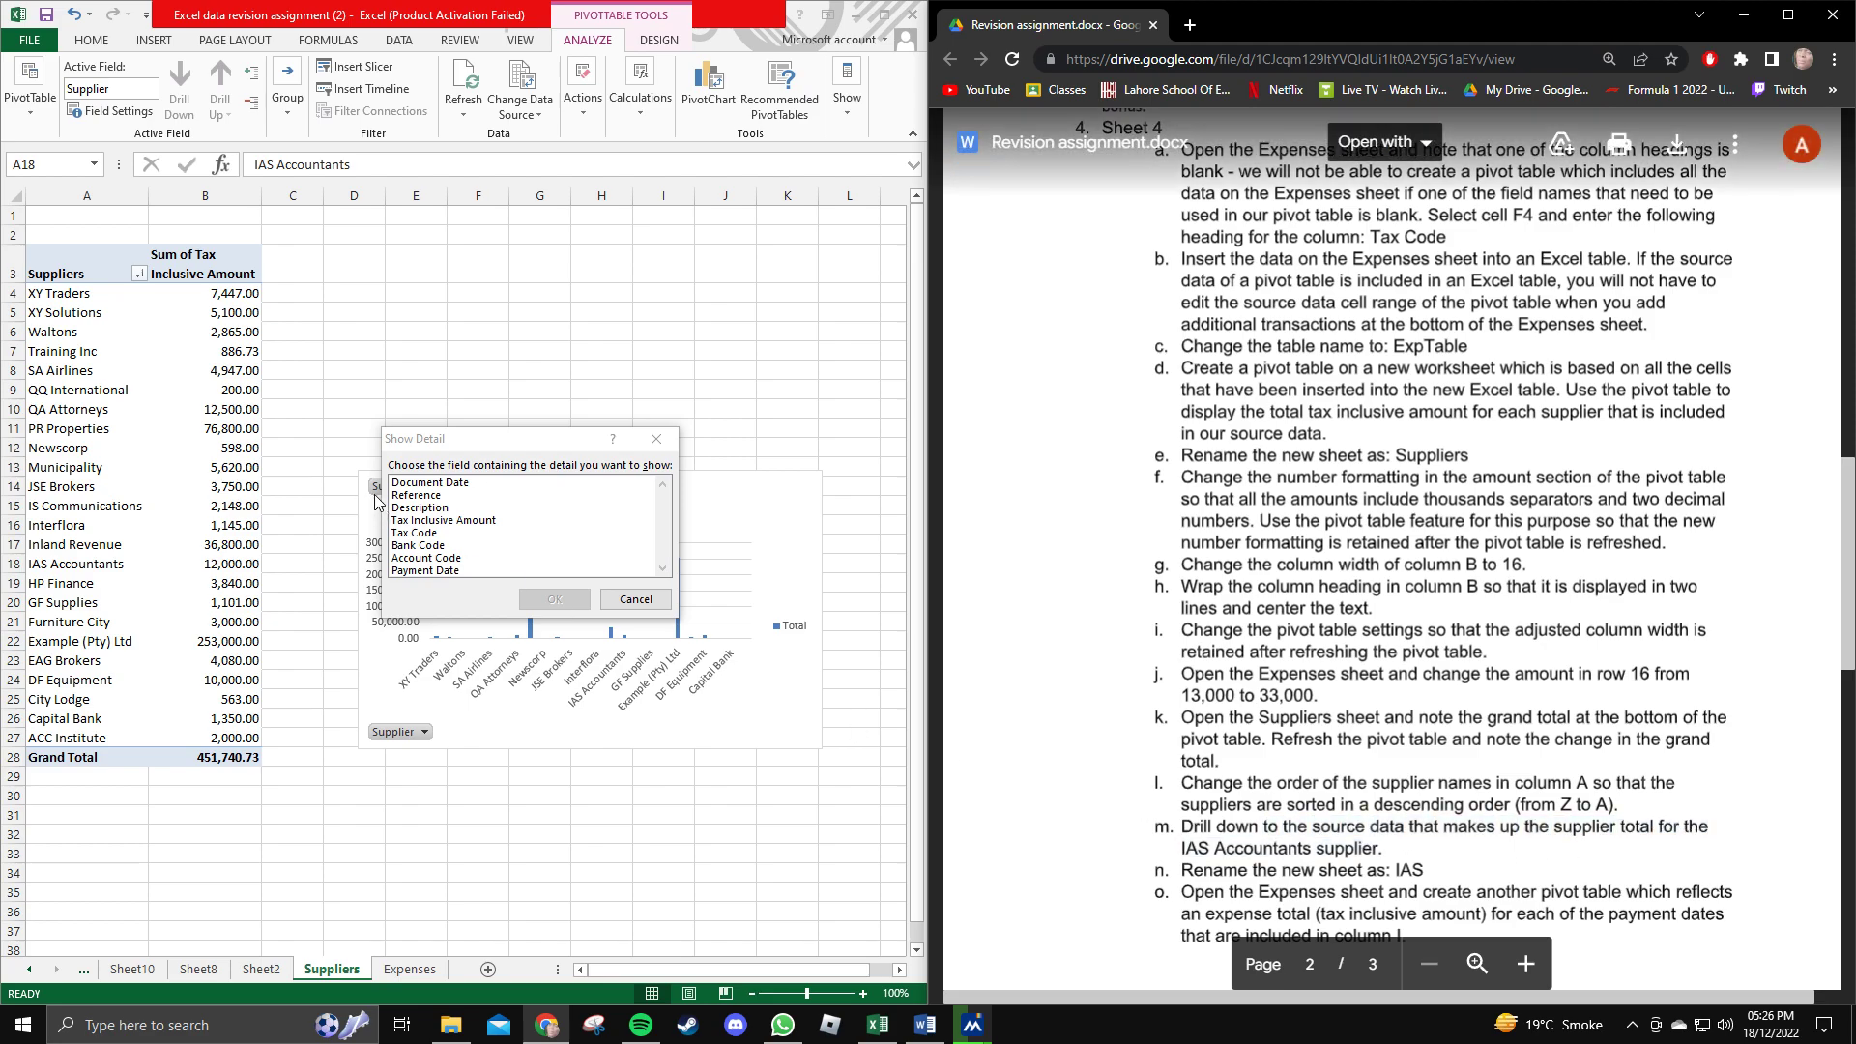
Try to drill down with Tax Inclusive Amount as the detail field, and look through the expanded supplier rows.
{"action": "left_click", "coordinate": [453, 522]}
{"action": "left_click", "coordinate": [443, 535]}
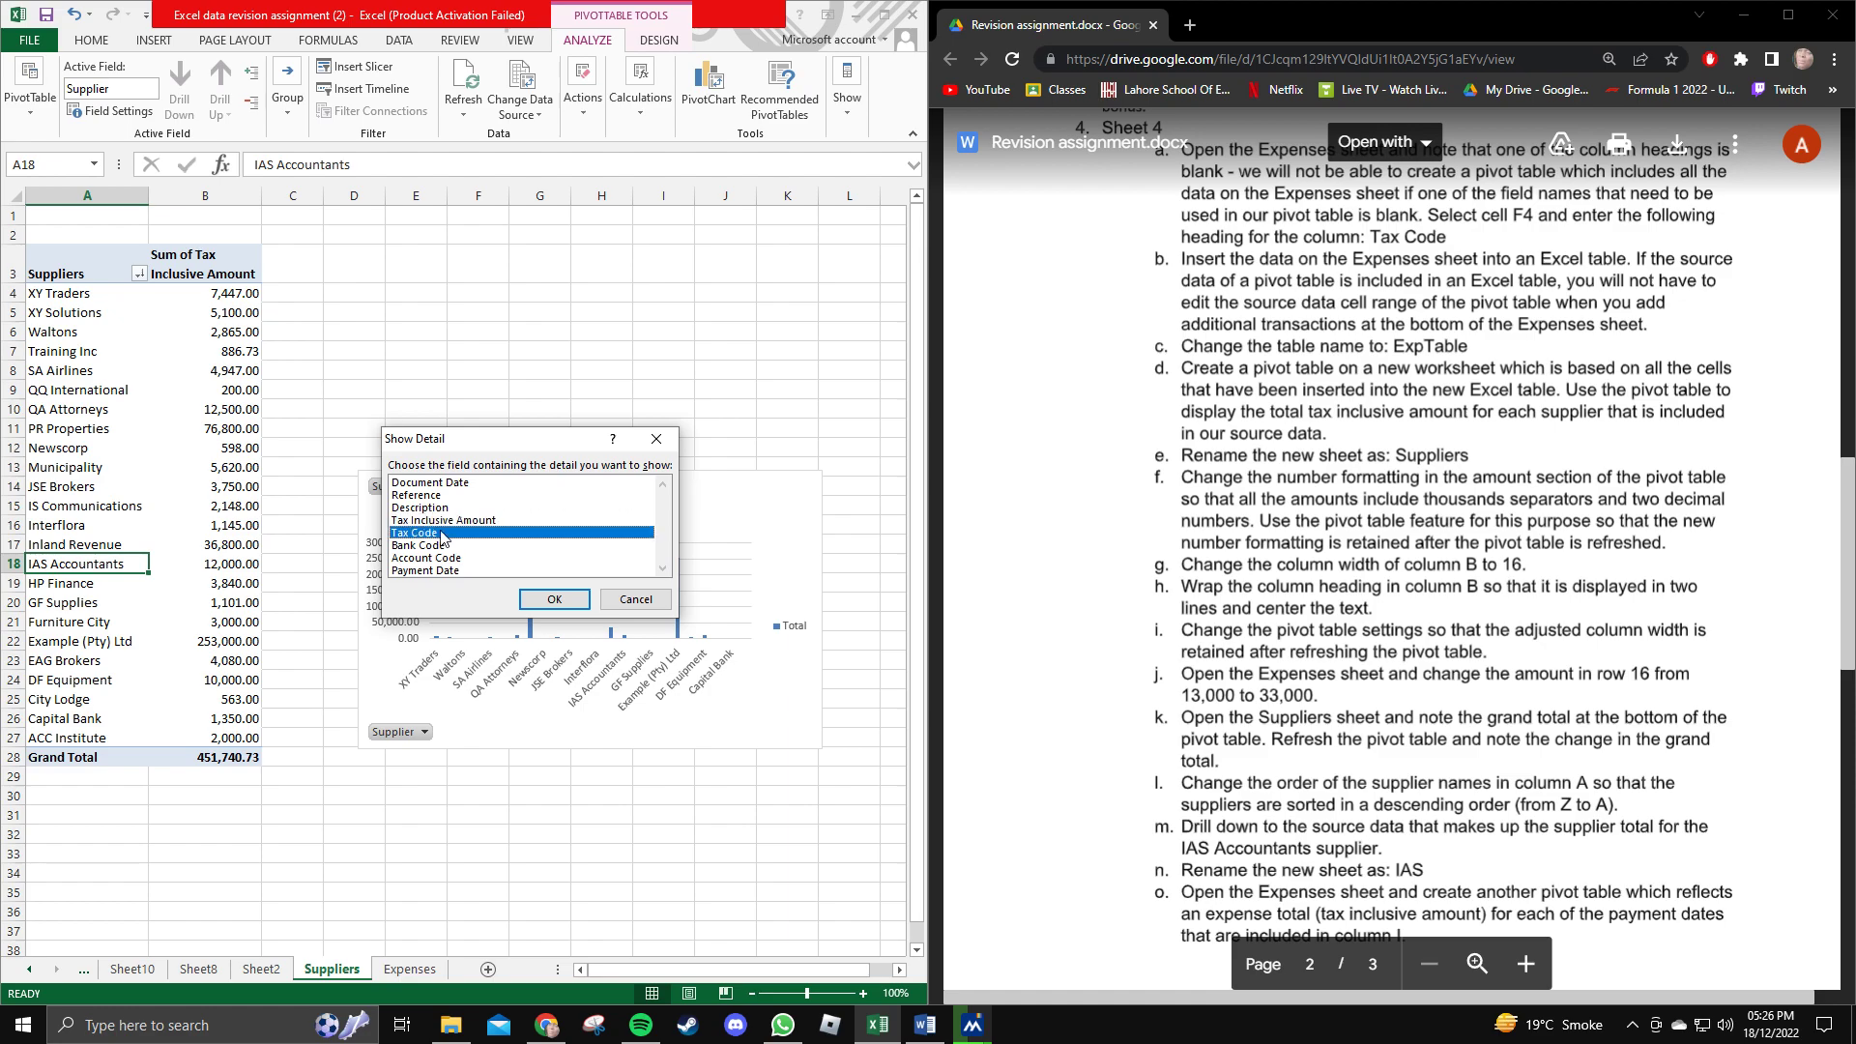
{"action": "left_click", "coordinate": [493, 496]}
{"action": "key", "text": "Up"}
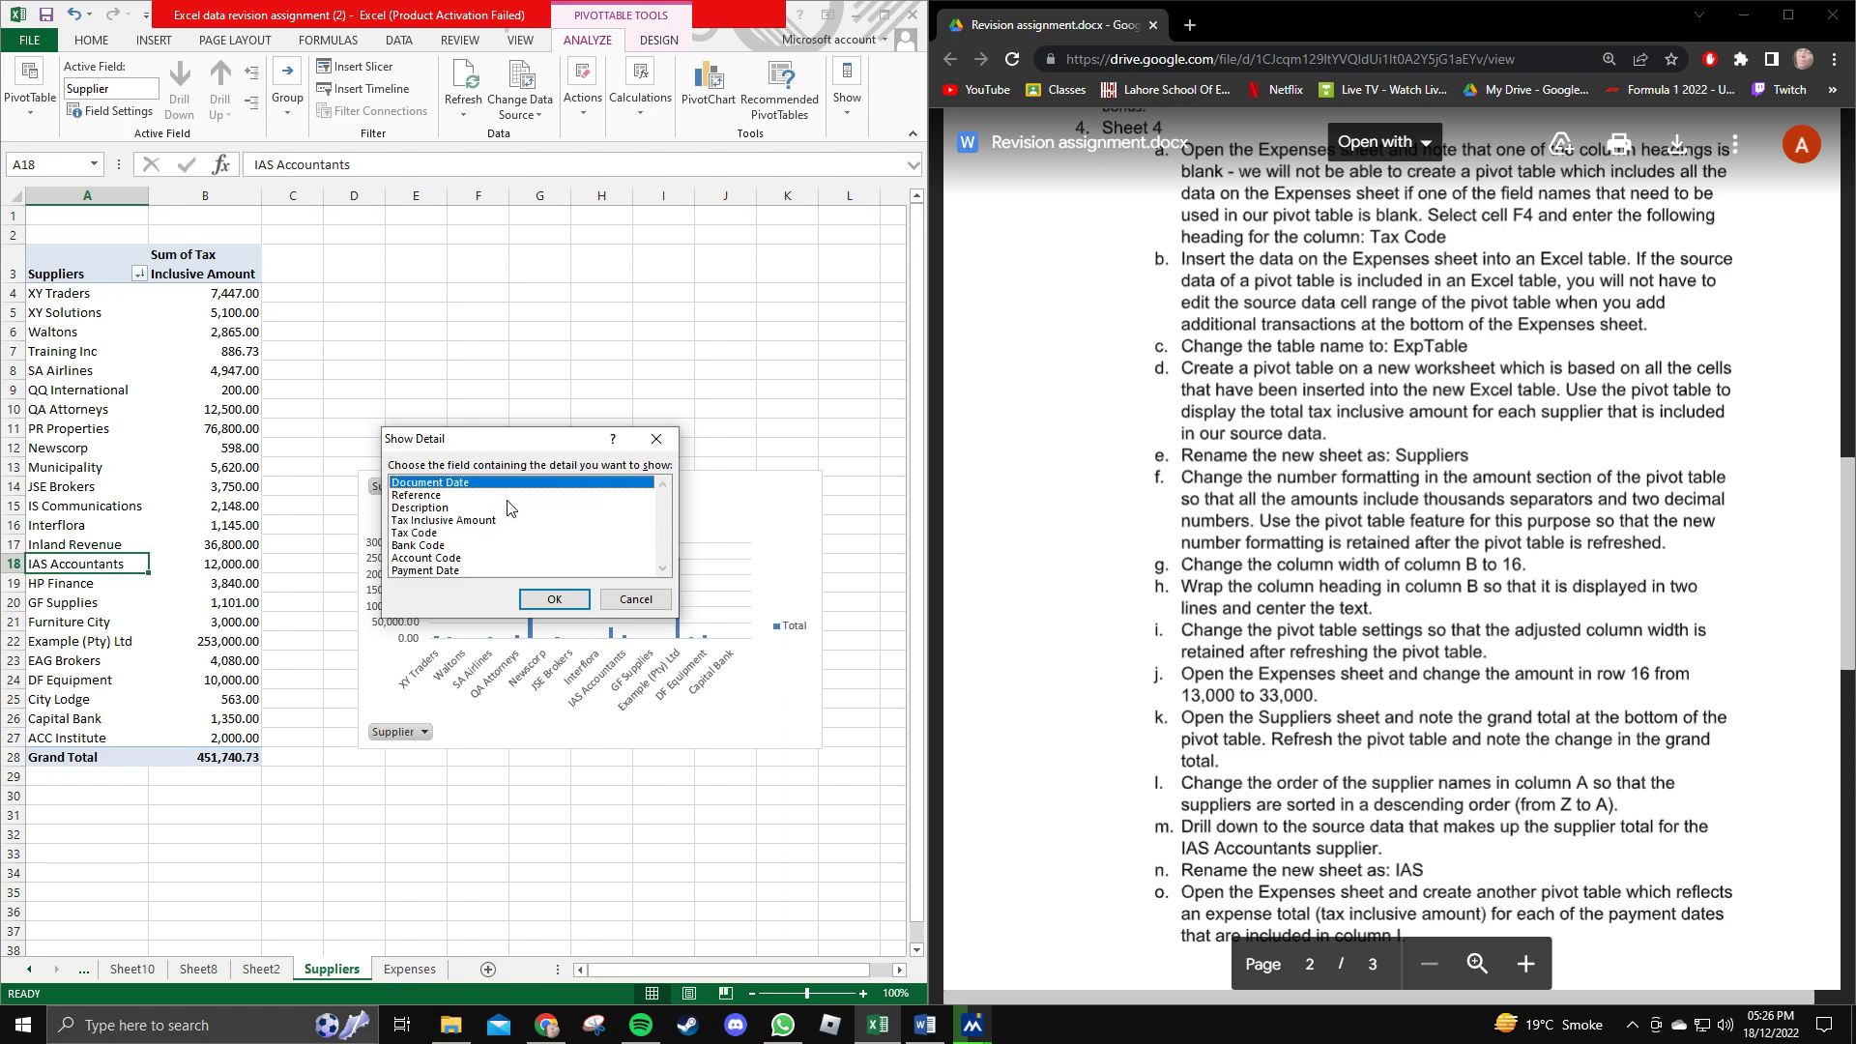
{"action": "left_click", "coordinate": [413, 561]}
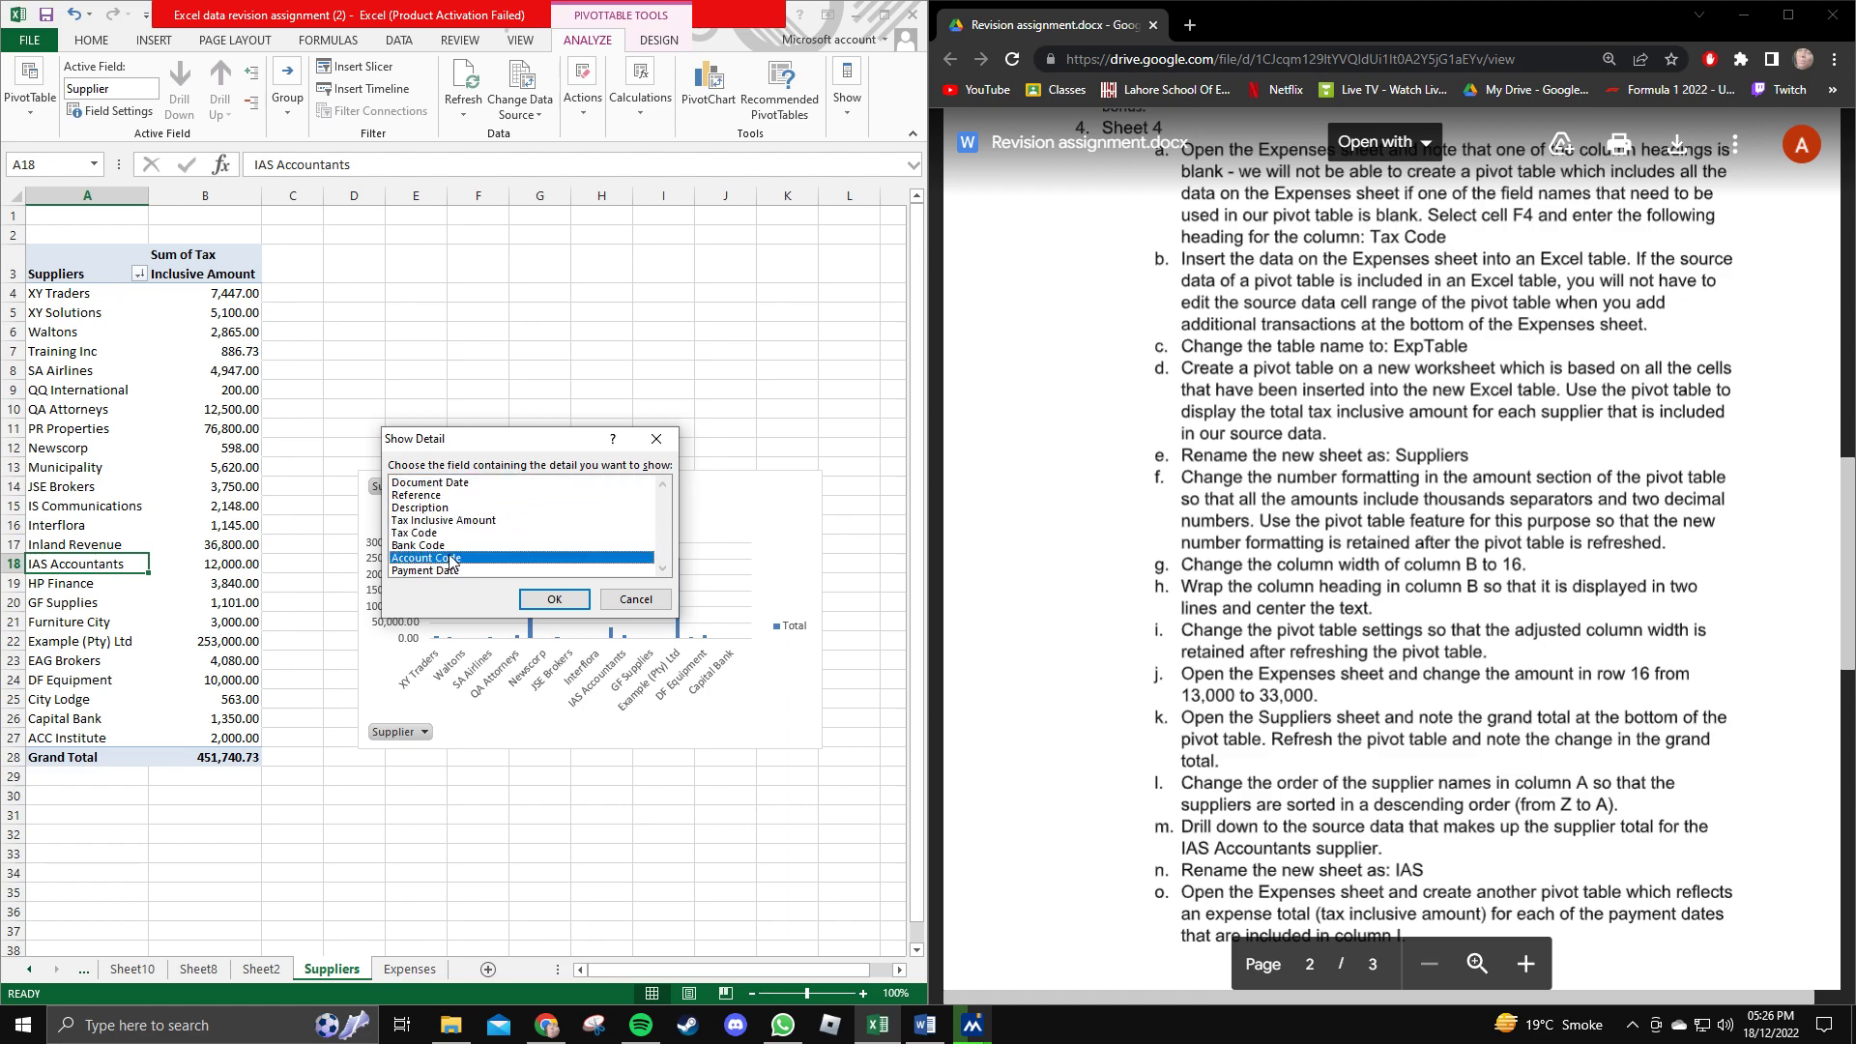
{"action": "left_click", "coordinate": [473, 521]}
{"action": "left_click", "coordinate": [565, 609]}
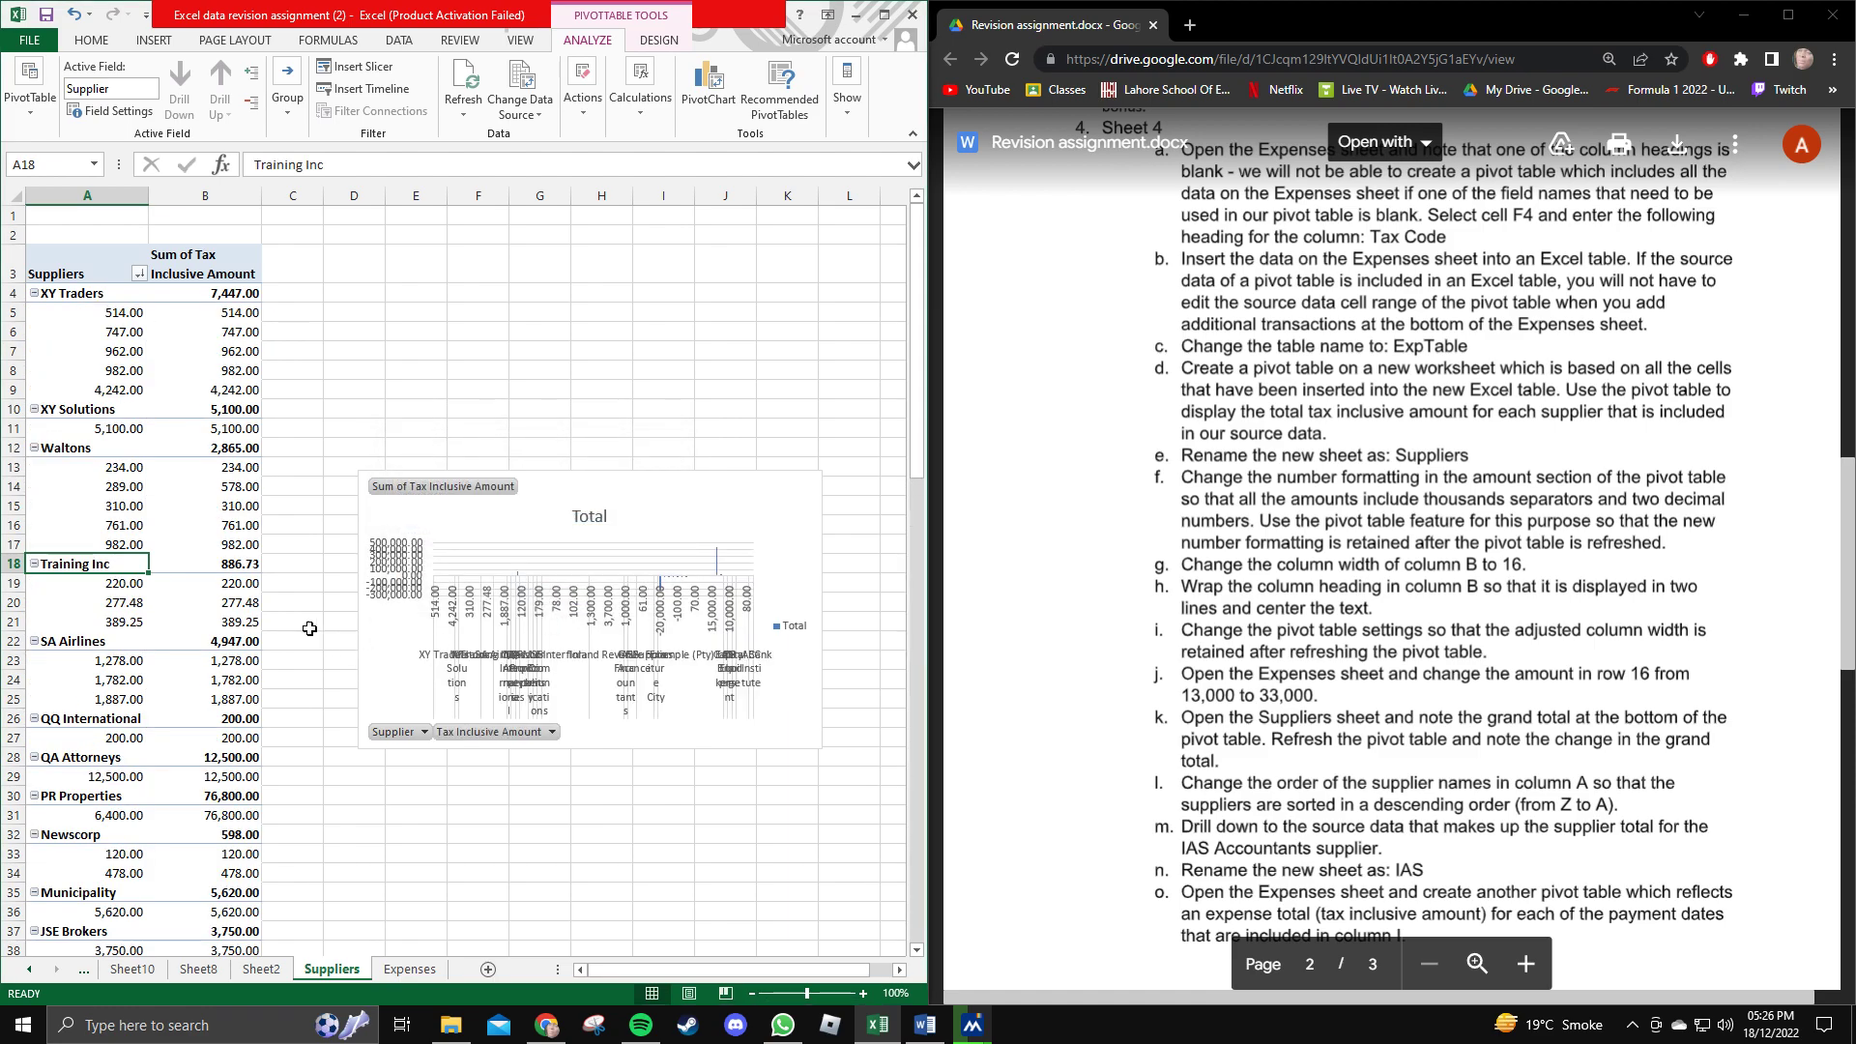
{"action": "scroll", "coordinate": [242, 604], "scroll_direction": "down", "scroll_amount": 20}
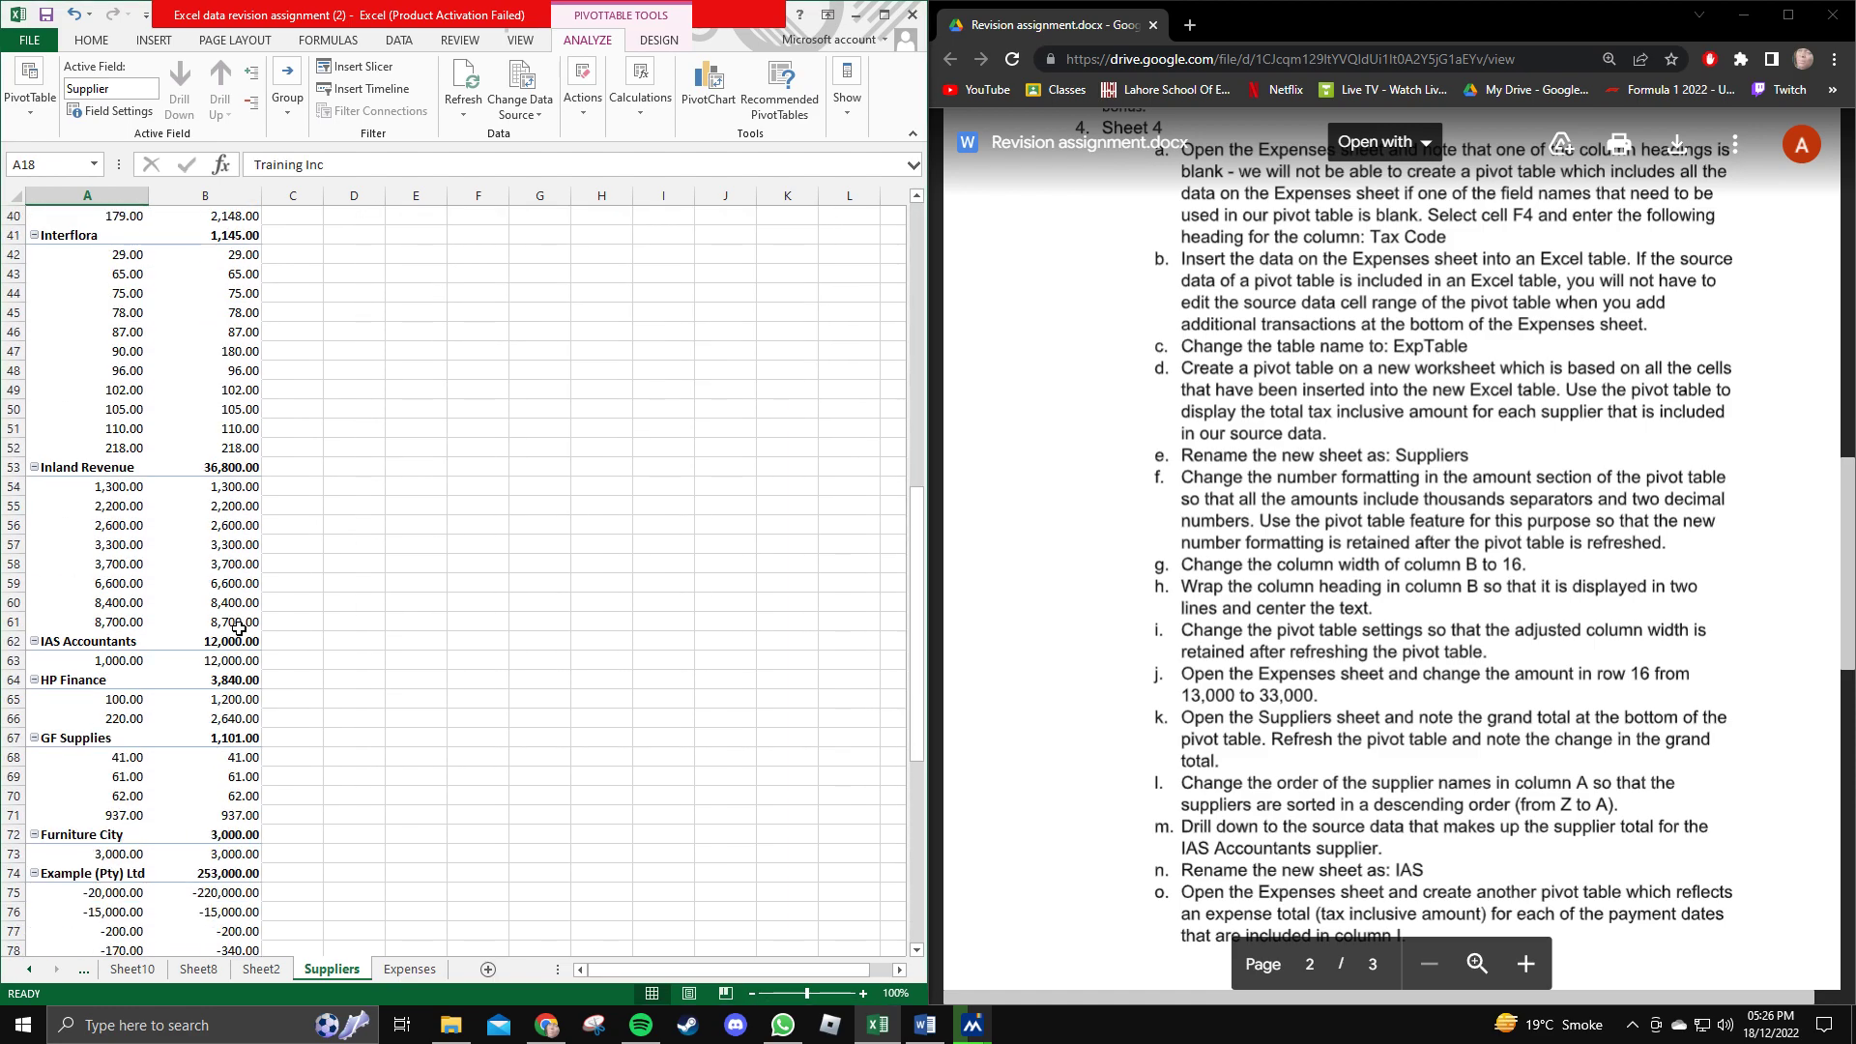
{"action": "scroll", "coordinate": [238, 638], "scroll_direction": "up", "scroll_amount": 12}
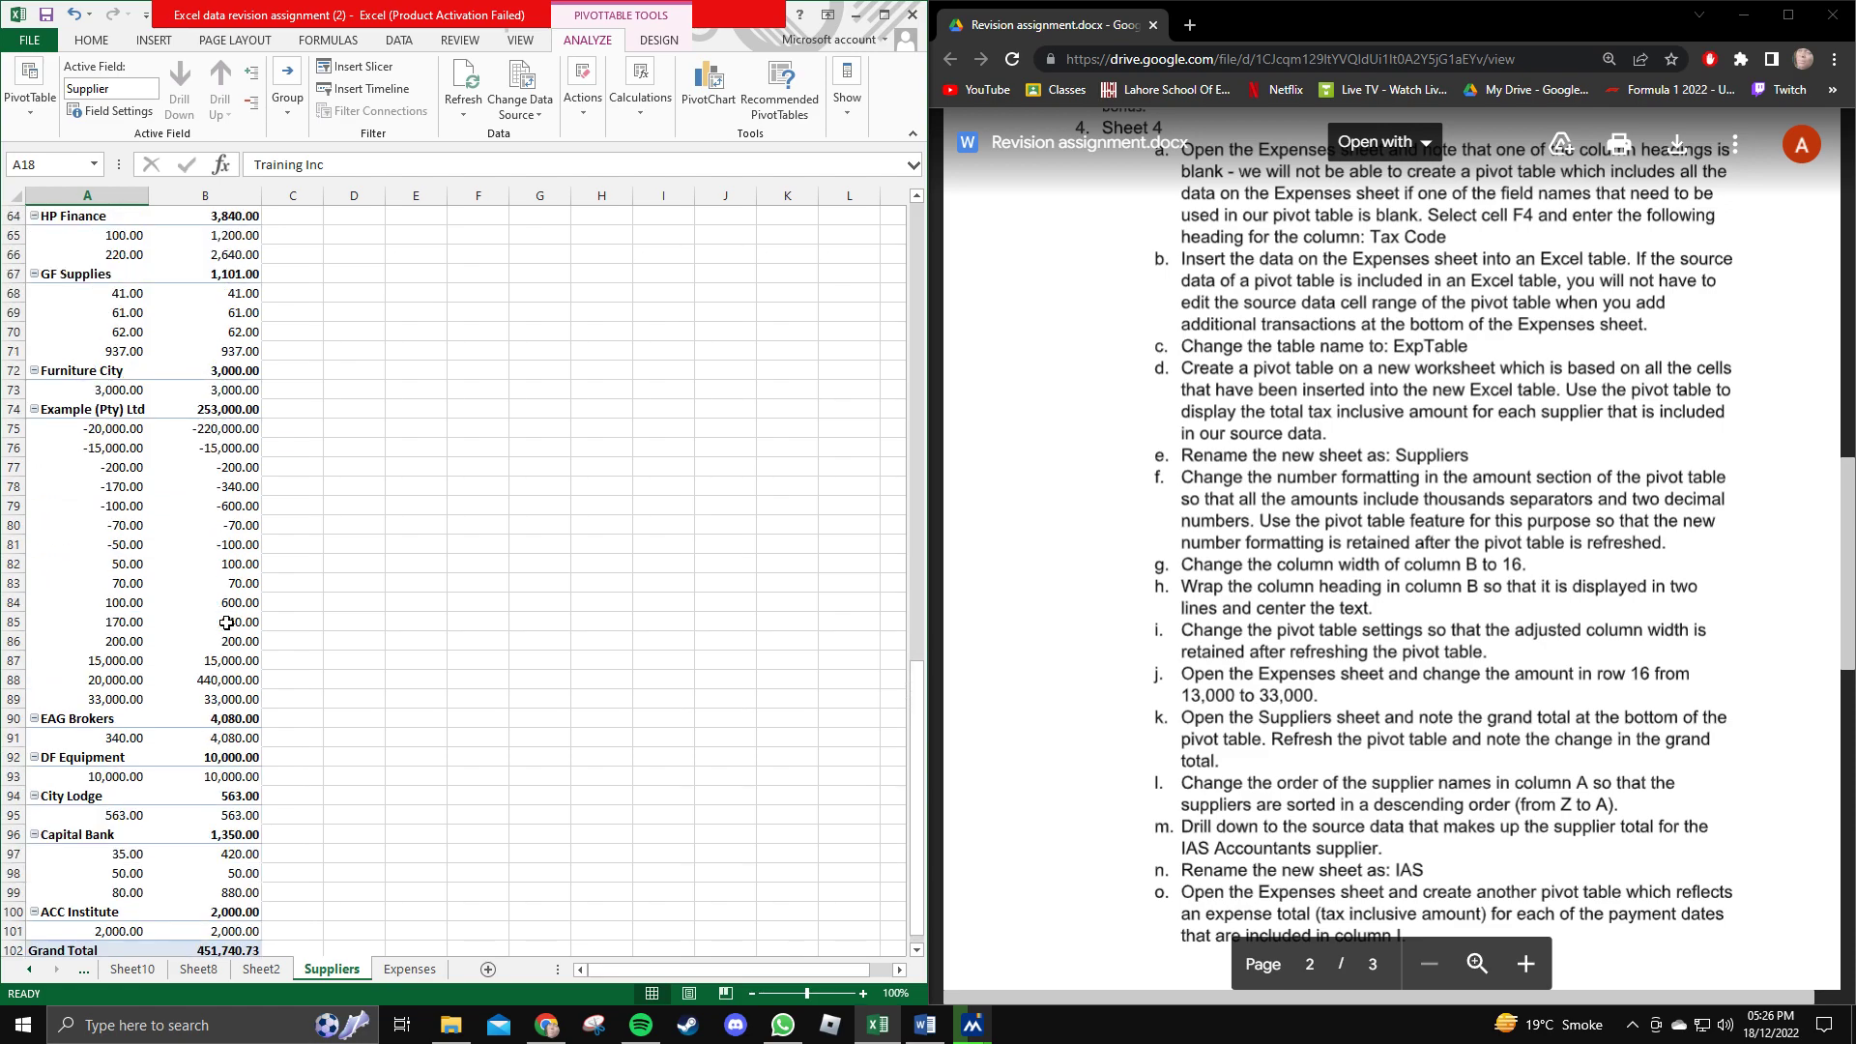
{"action": "scroll", "coordinate": [226, 623], "scroll_direction": "up", "scroll_amount": 9}
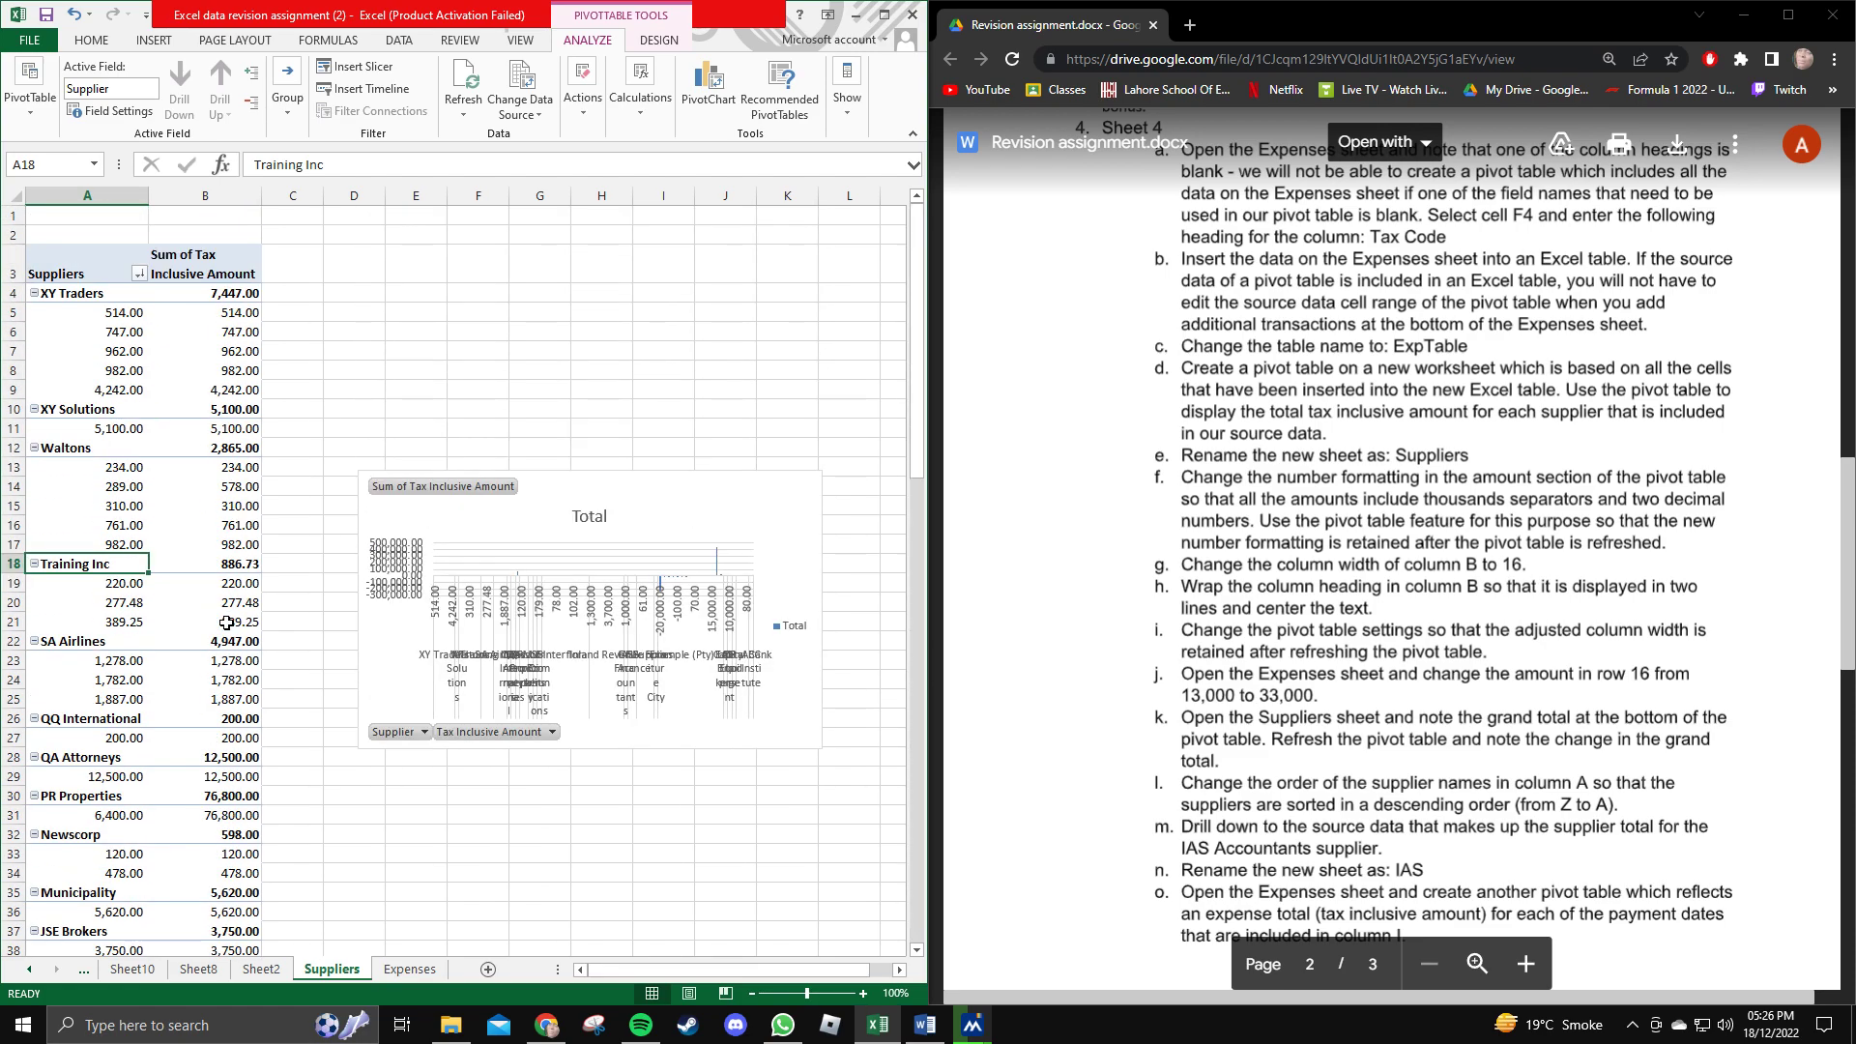
Undo the Tax Inclusive Amount expansion of the supplier pivot table.
{"action": "left_click", "coordinate": [138, 275]}
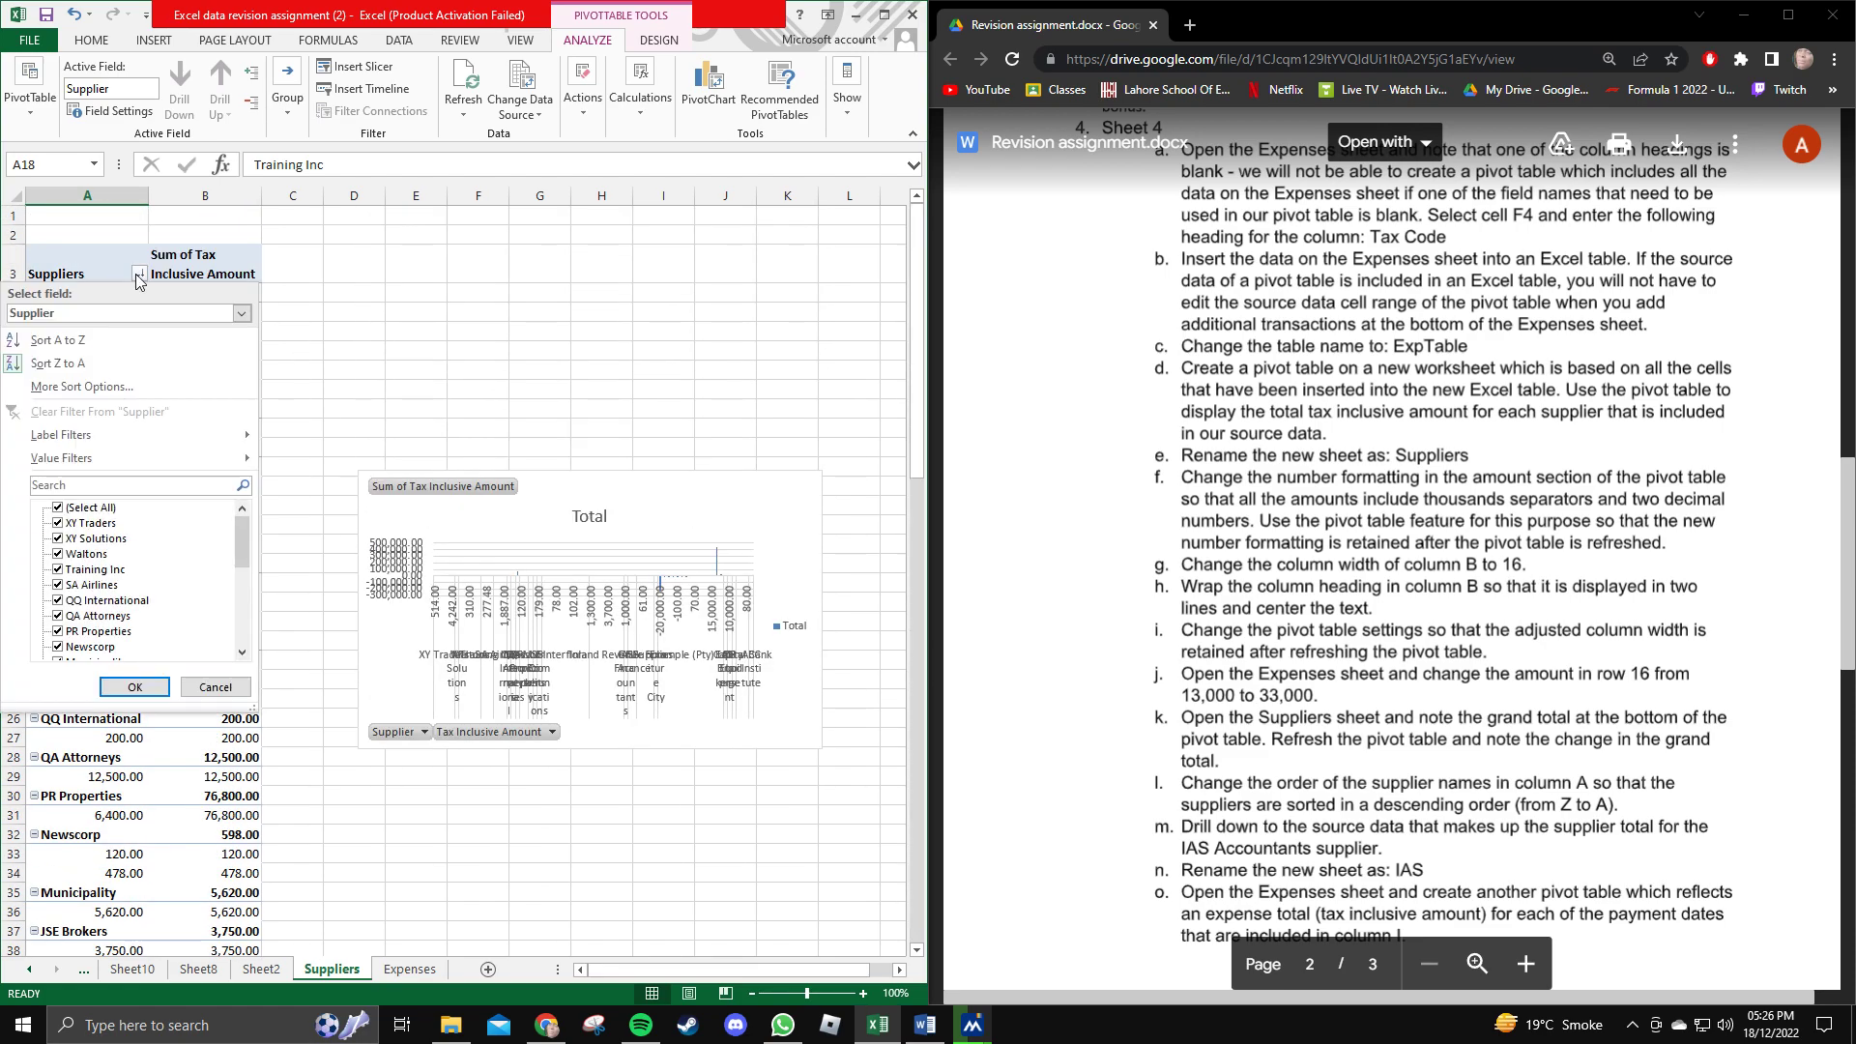
{"action": "left_click", "coordinate": [138, 278]}
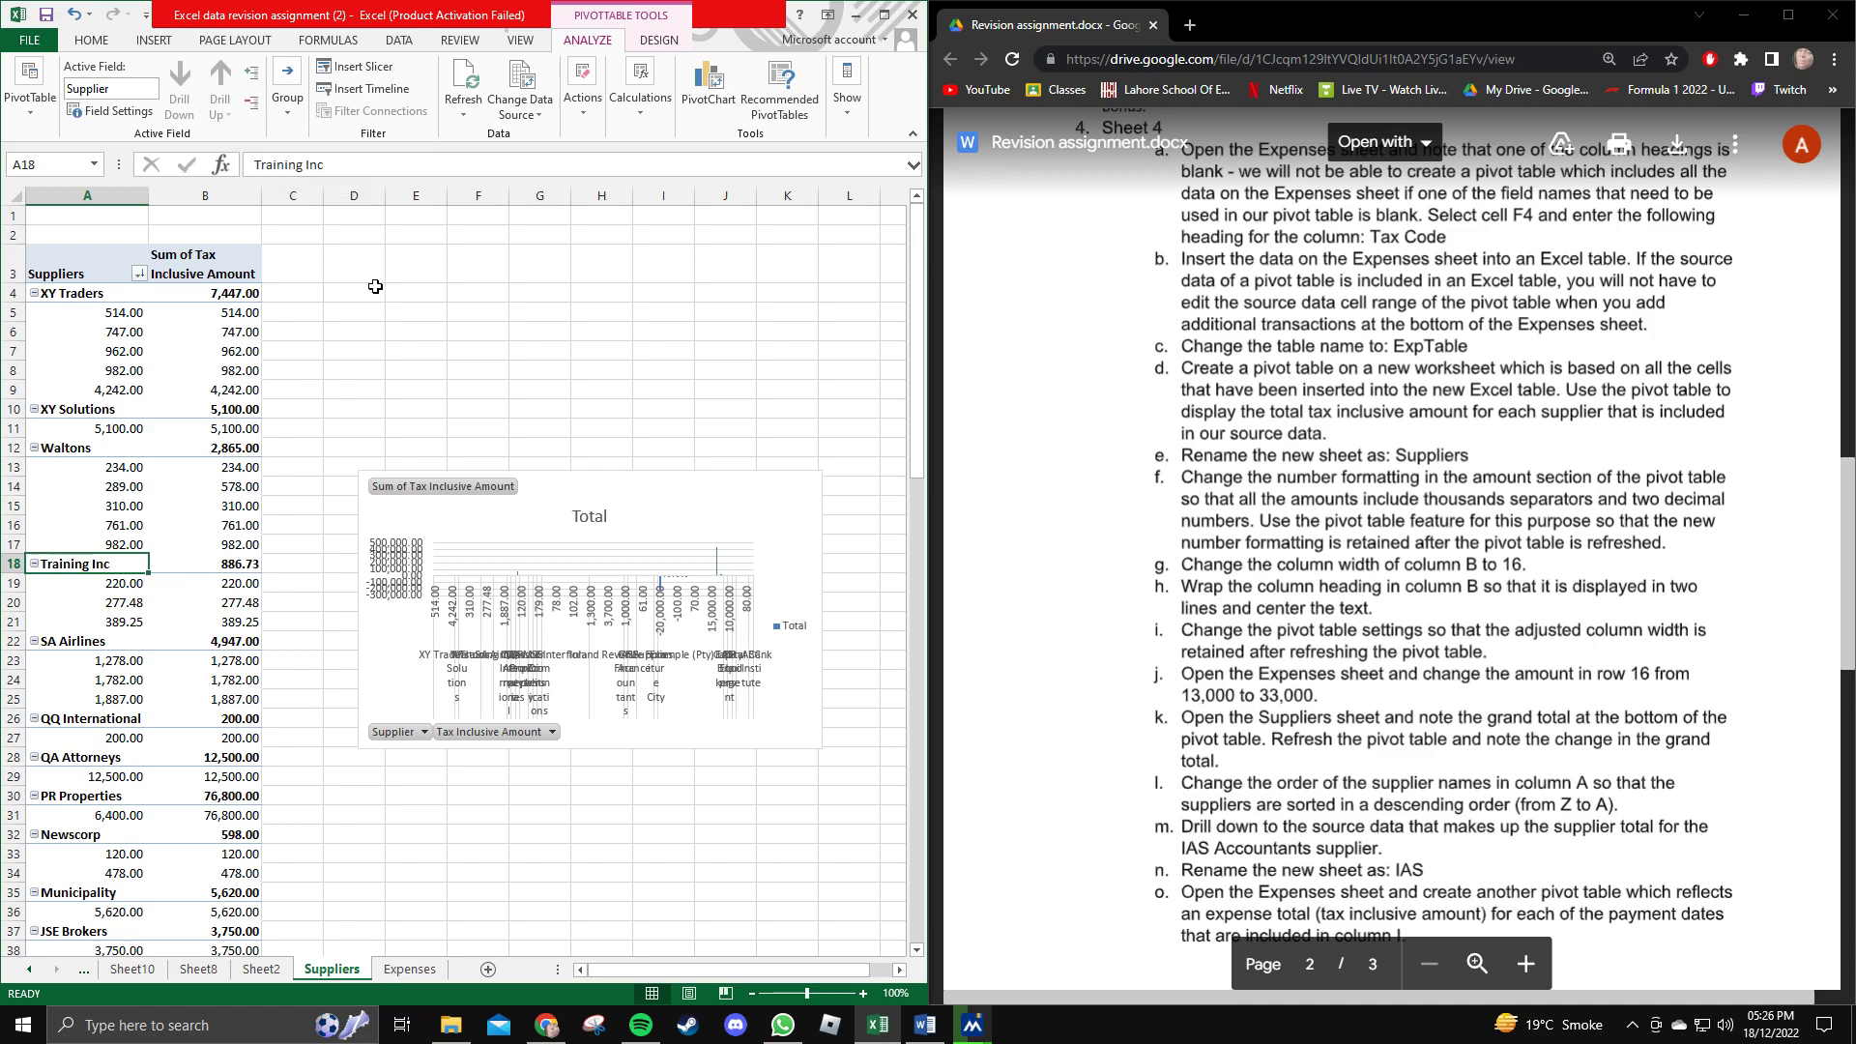
{"action": "key", "text": "ctrl+z"}
Drill down into the IAS Accountants supplier using Description as the detail field.
{"action": "double_click", "coordinate": [95, 564]}
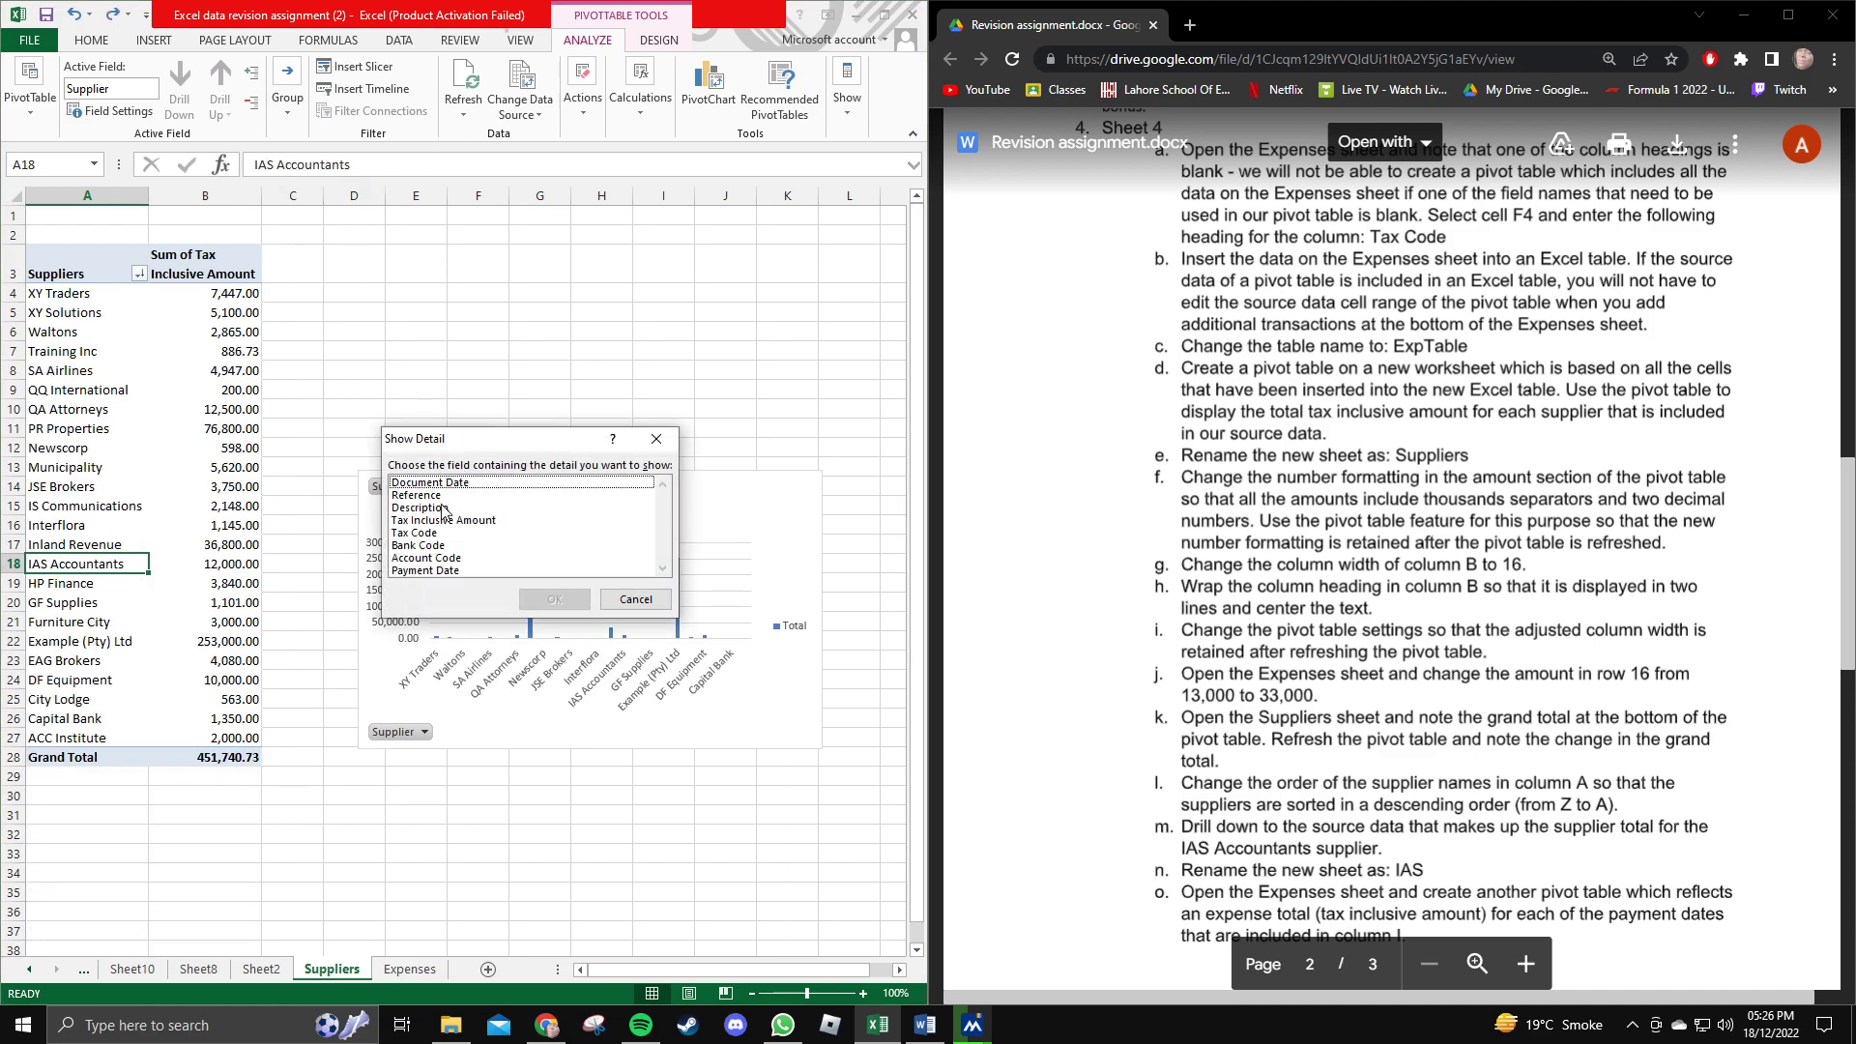
{"action": "left_click", "coordinate": [448, 506]}
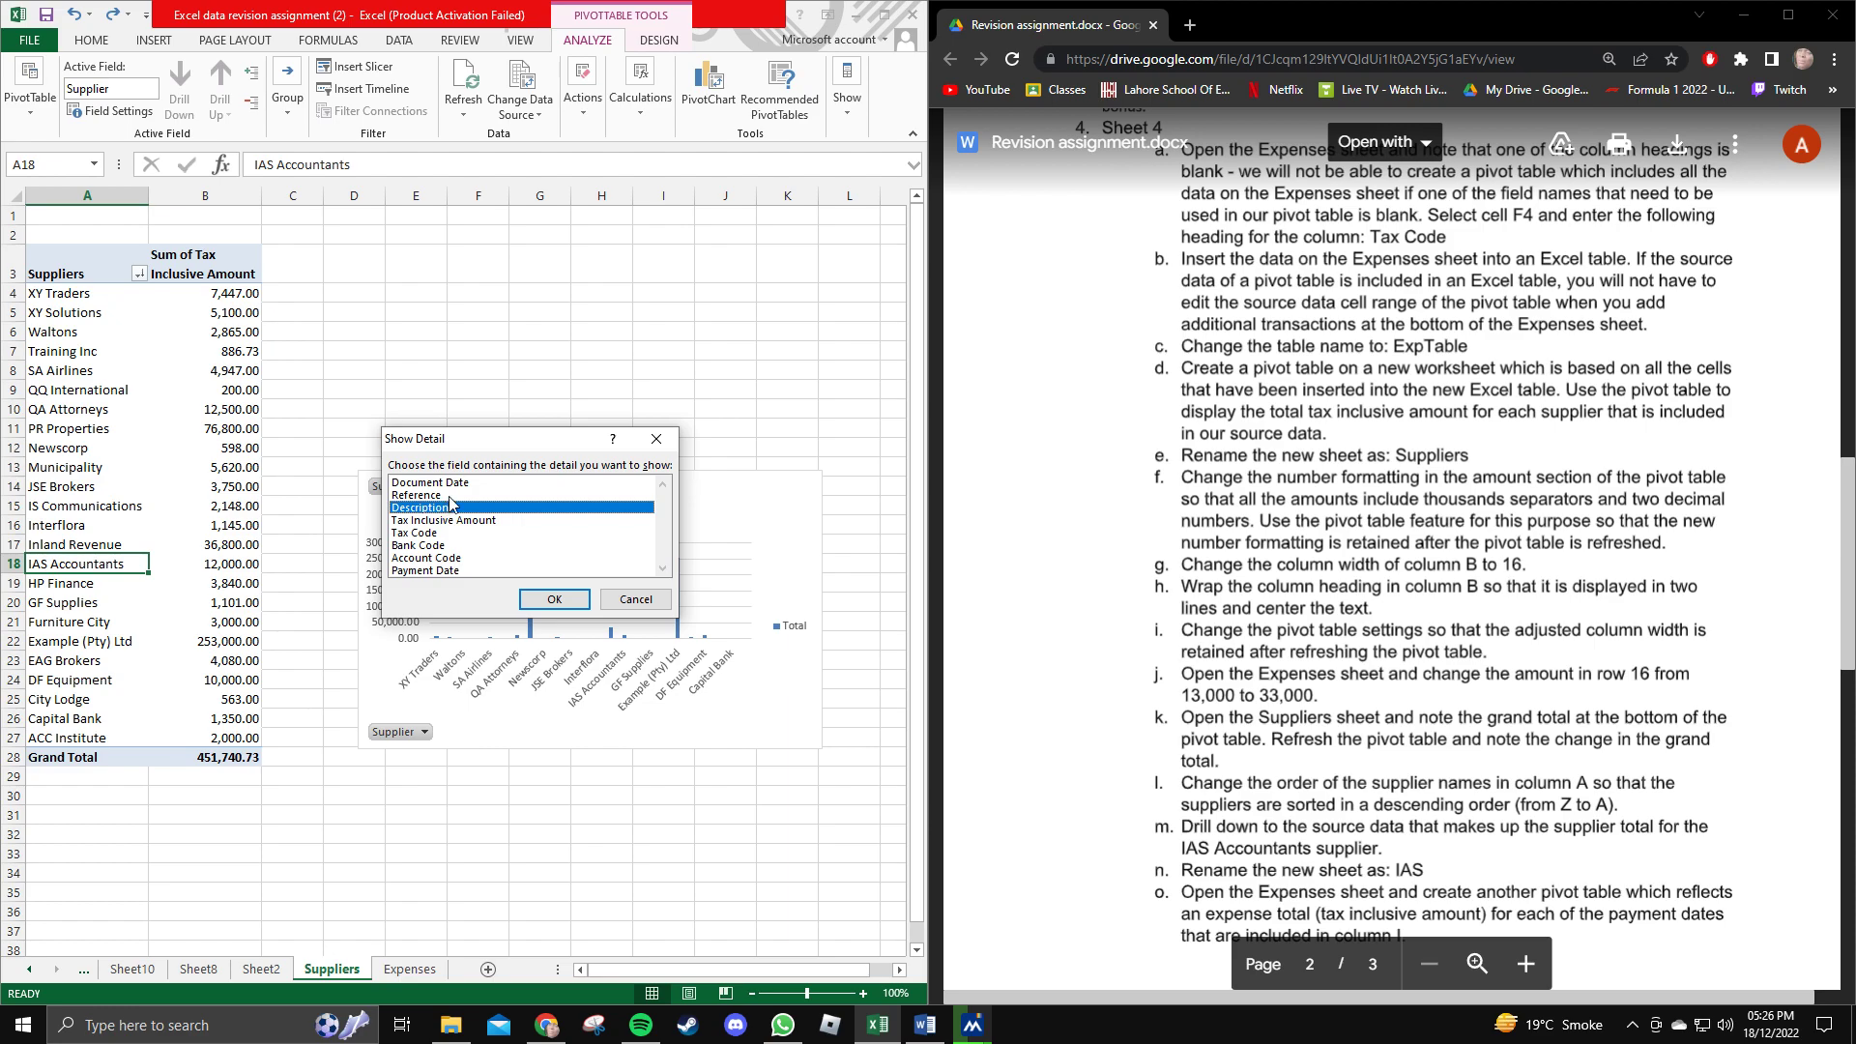
{"action": "left_click", "coordinate": [542, 599]}
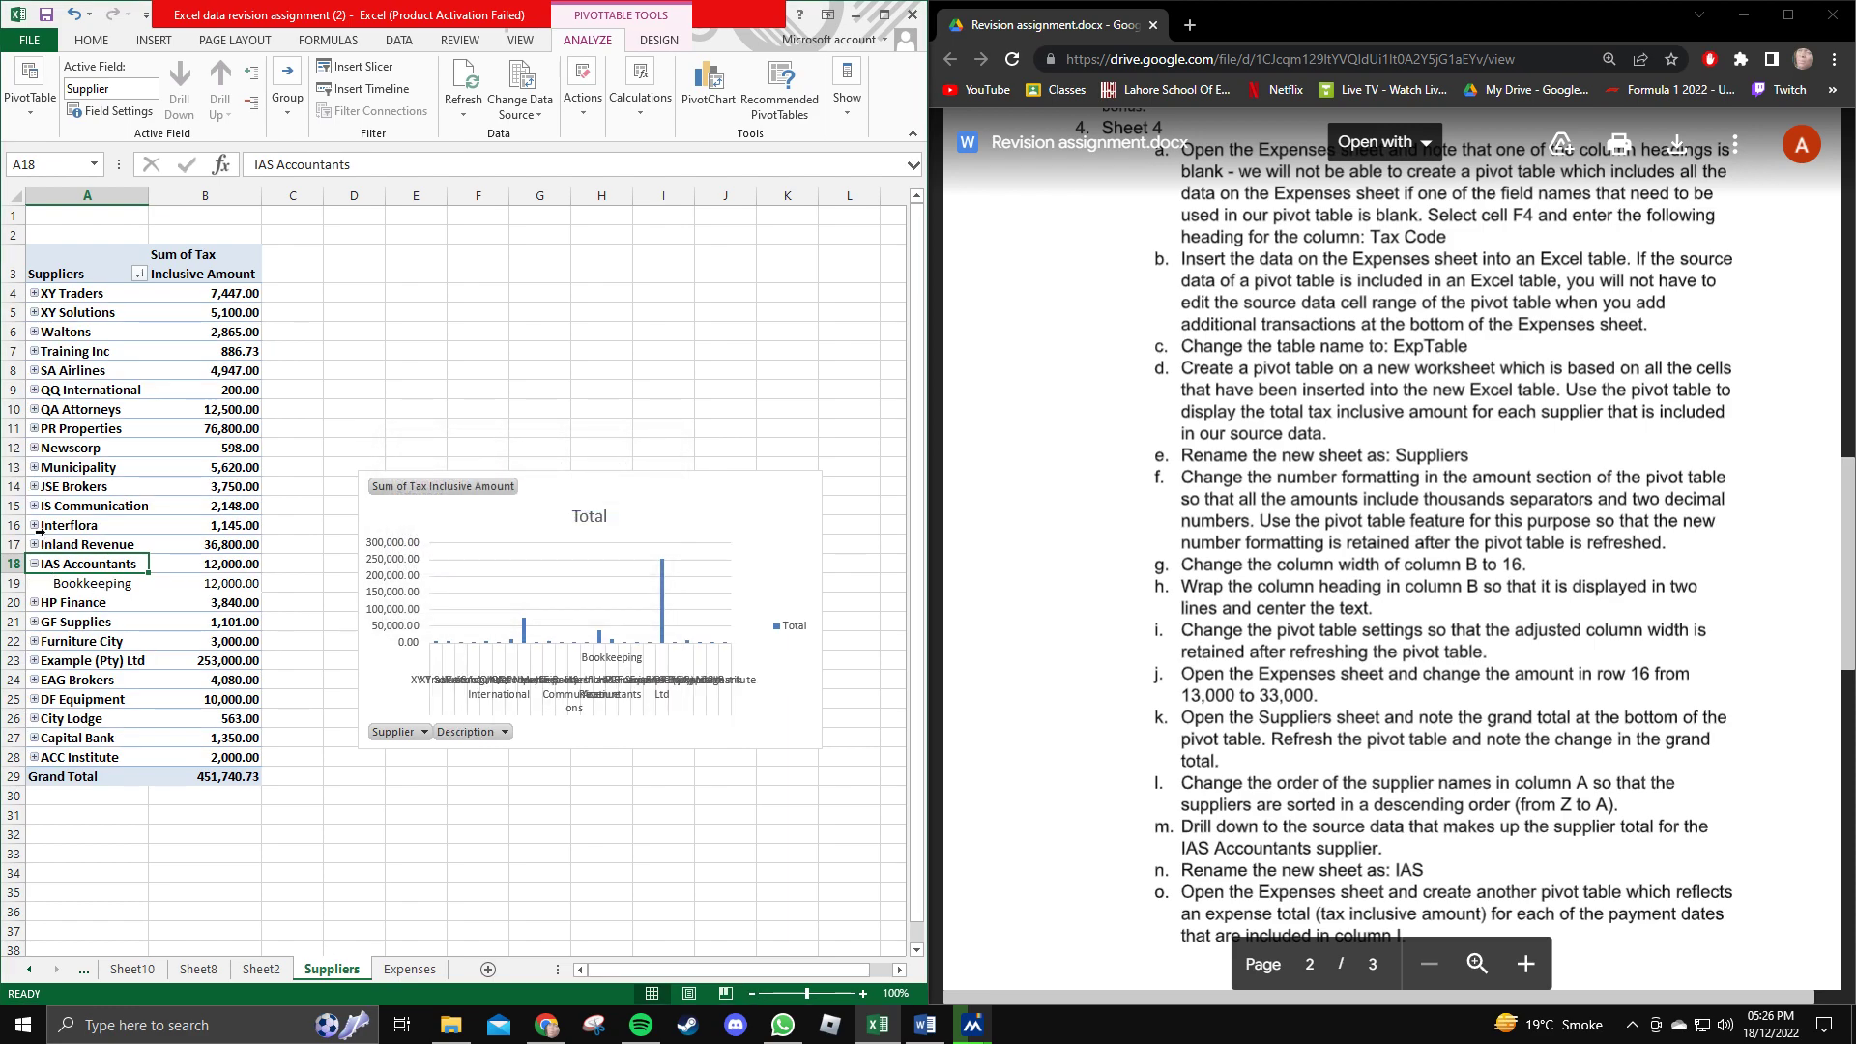
Widen the pivot chart beside the supplier pivot table by extending its right edge past column N.
{"action": "left_click", "coordinate": [103, 581]}
{"action": "left_click", "coordinate": [144, 565]}
{"action": "left_click", "coordinate": [820, 752]}
{"action": "left_click_drag", "start_coordinate": [820, 752], "coordinate": [918, 752]}
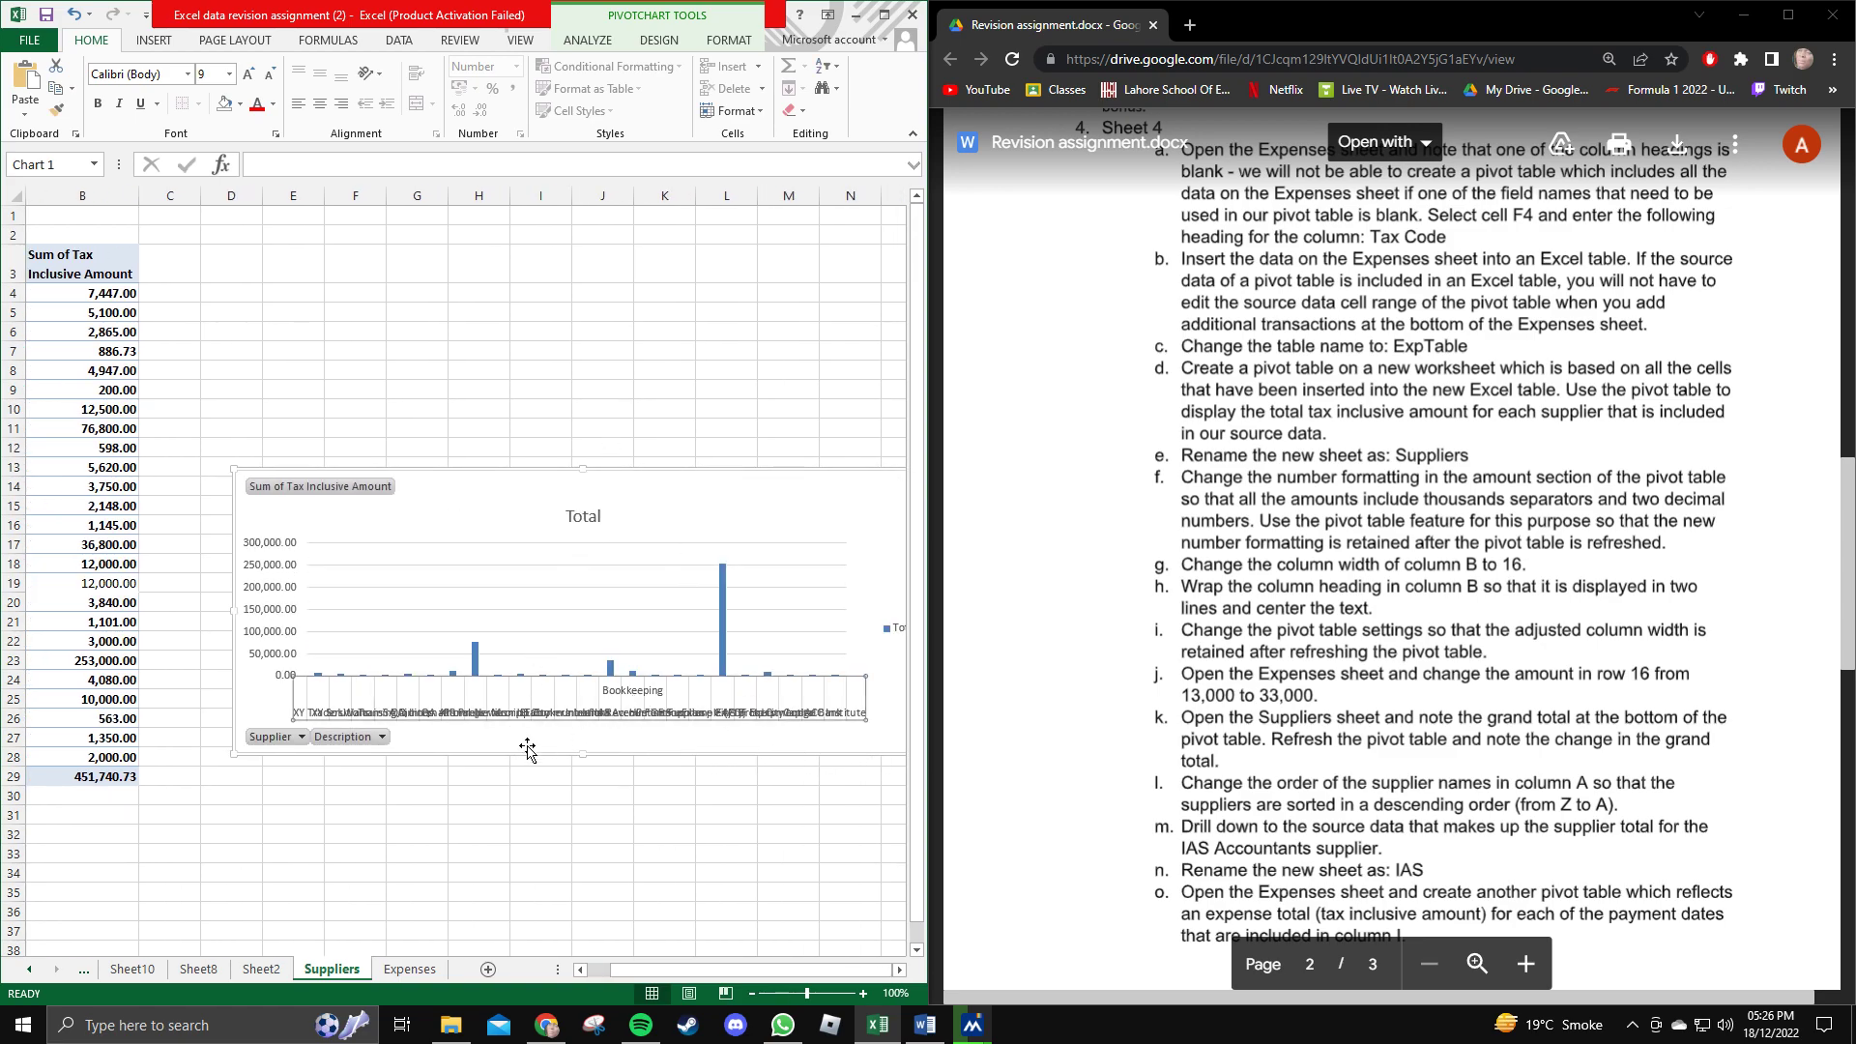
{"action": "left_click", "coordinate": [301, 775]}
{"action": "left_click_drag", "start_coordinate": [663, 967], "coordinate": [658, 940]}
{"action": "left_click", "coordinate": [123, 584]}
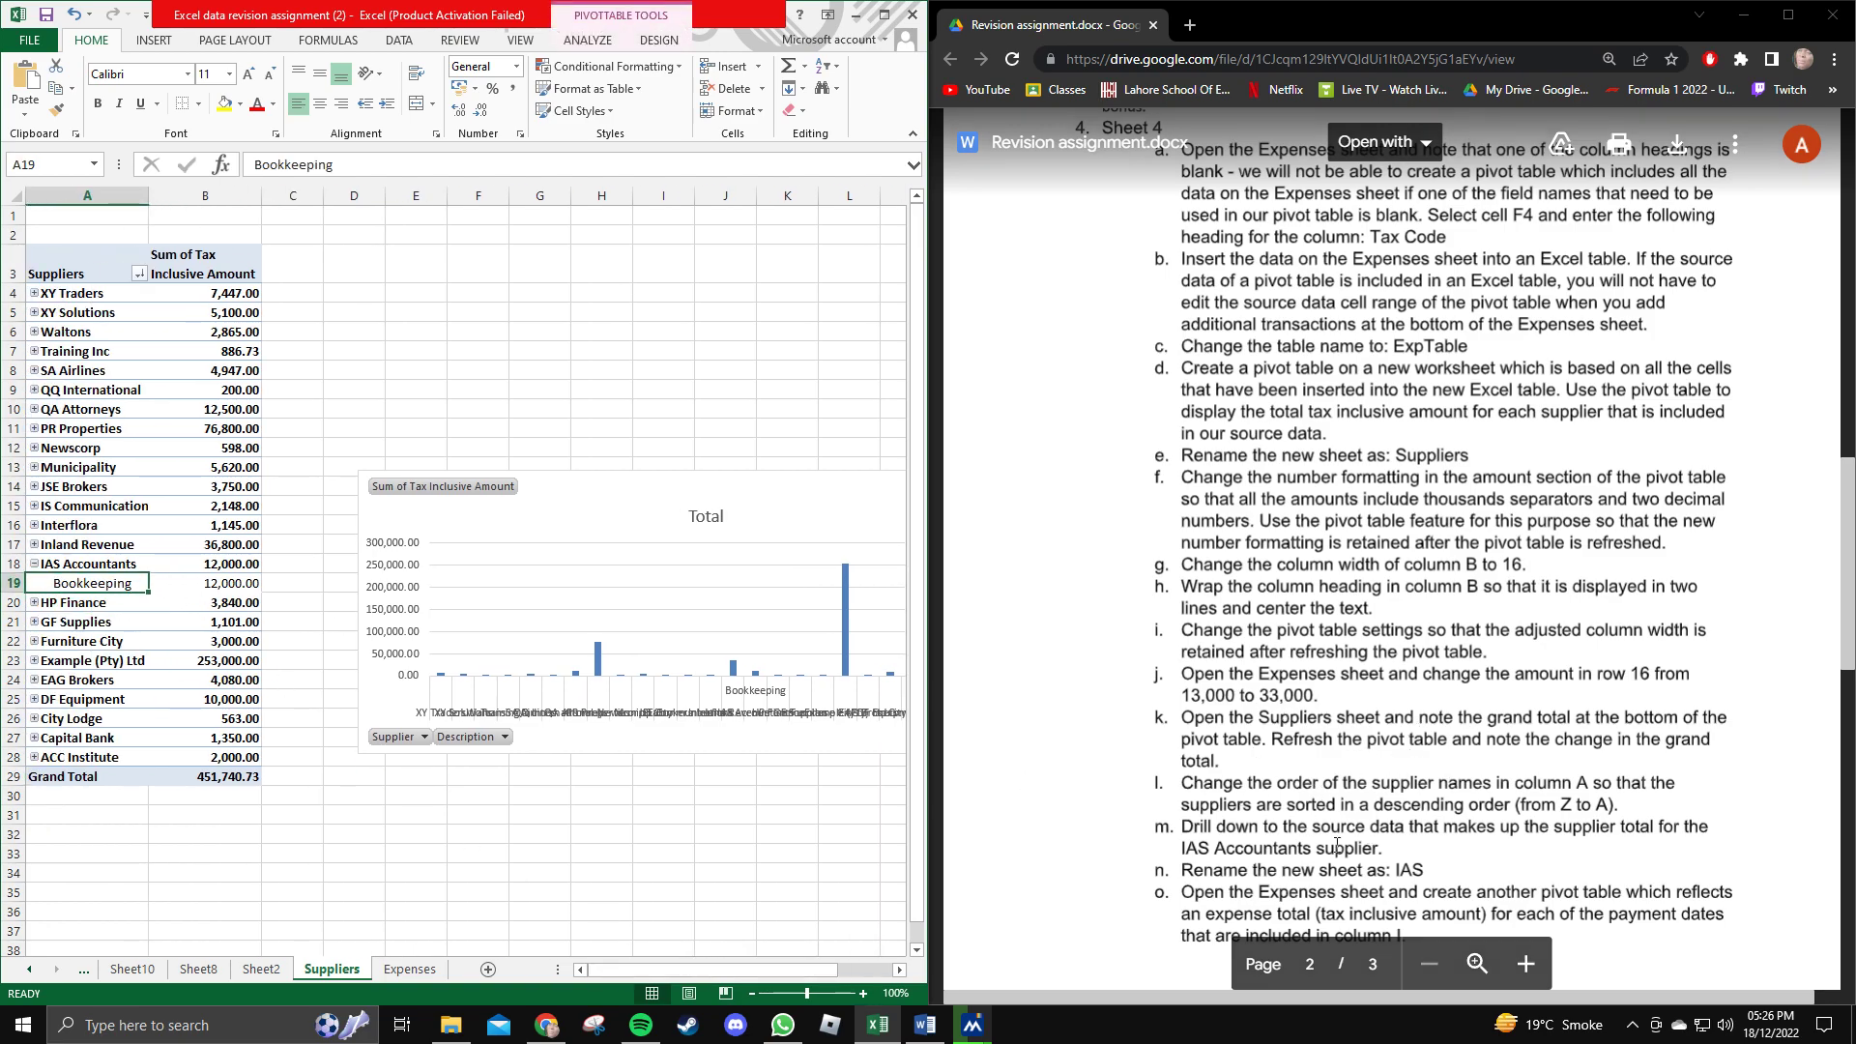
Read tasks m to o about the IAS drill-down, renaming the new sheet, and the pivot table of payment dates.
{"action": "scroll", "coordinate": [1325, 837], "scroll_direction": "down", "scroll_amount": 2}
{"action": "left_click_drag", "start_coordinate": [1181, 678], "coordinate": [1425, 678]}
{"action": "double_click", "coordinate": [1404, 677]}
{"action": "left_click", "coordinate": [1401, 677]}
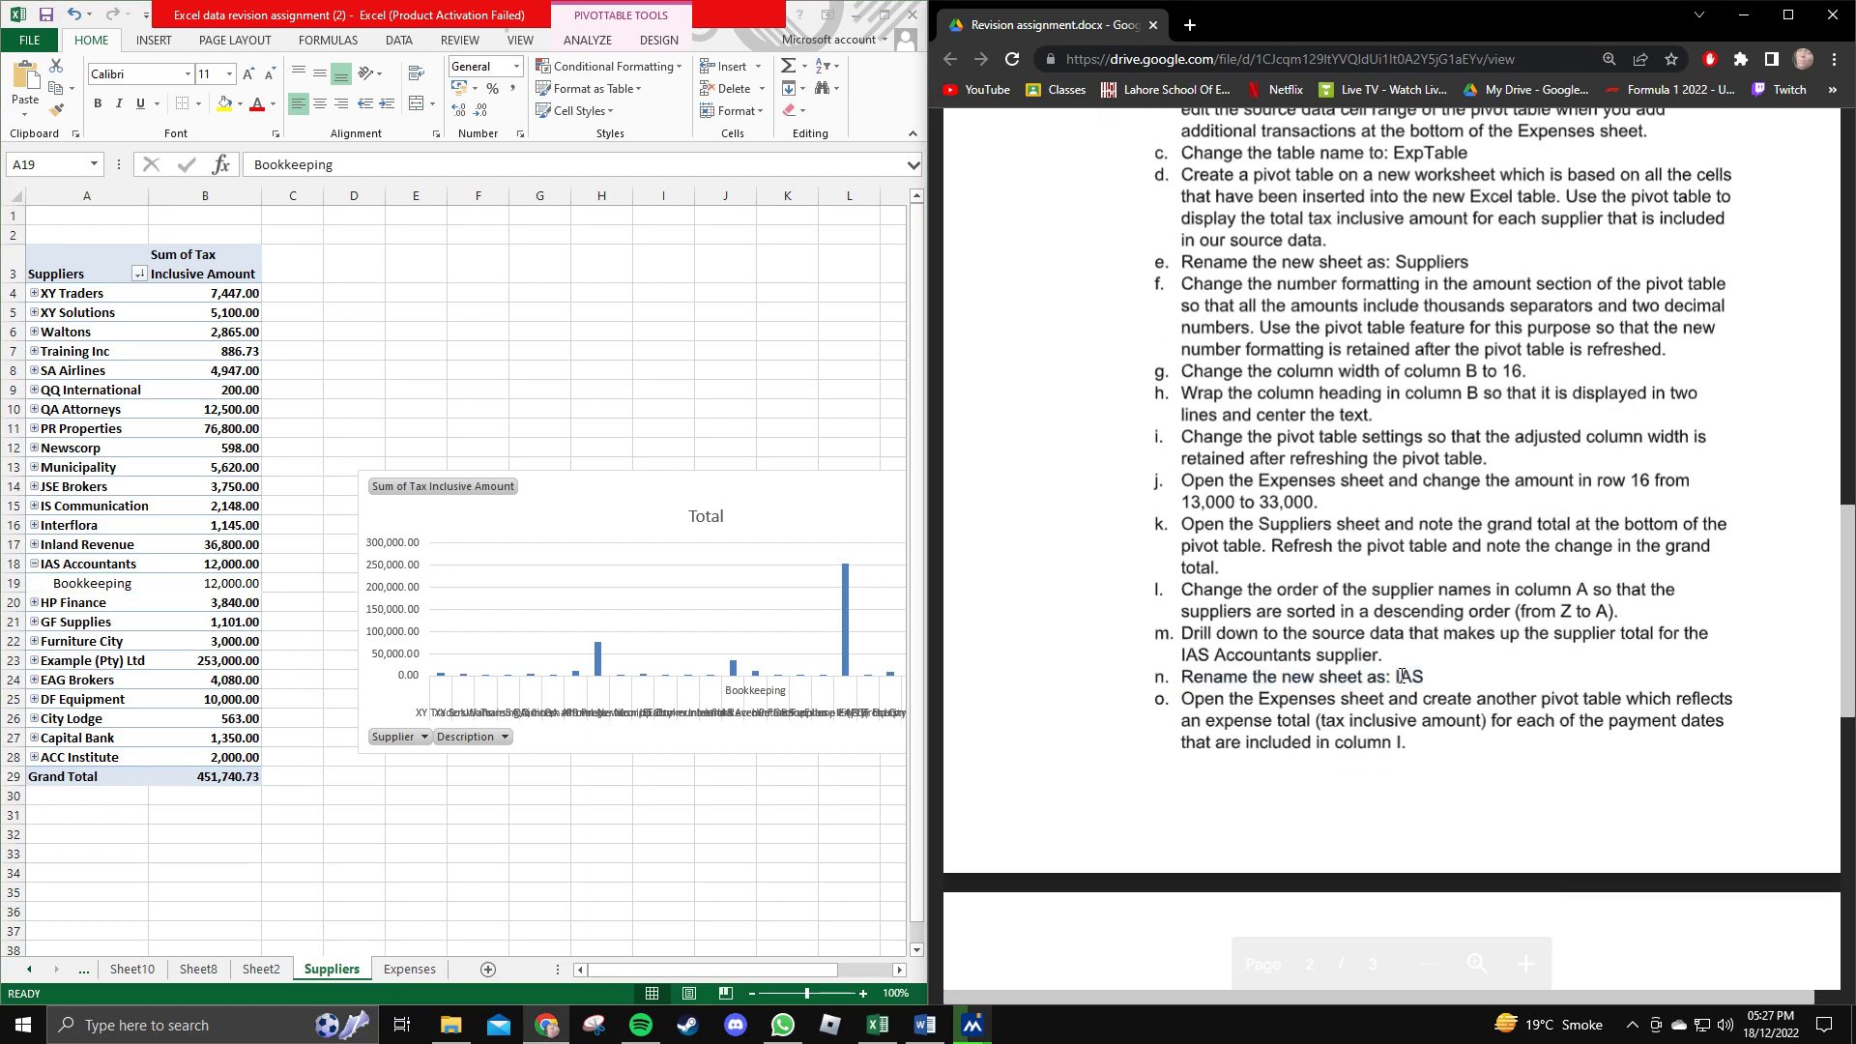
{"action": "left_click_drag", "start_coordinate": [1179, 629], "coordinate": [1336, 656]}
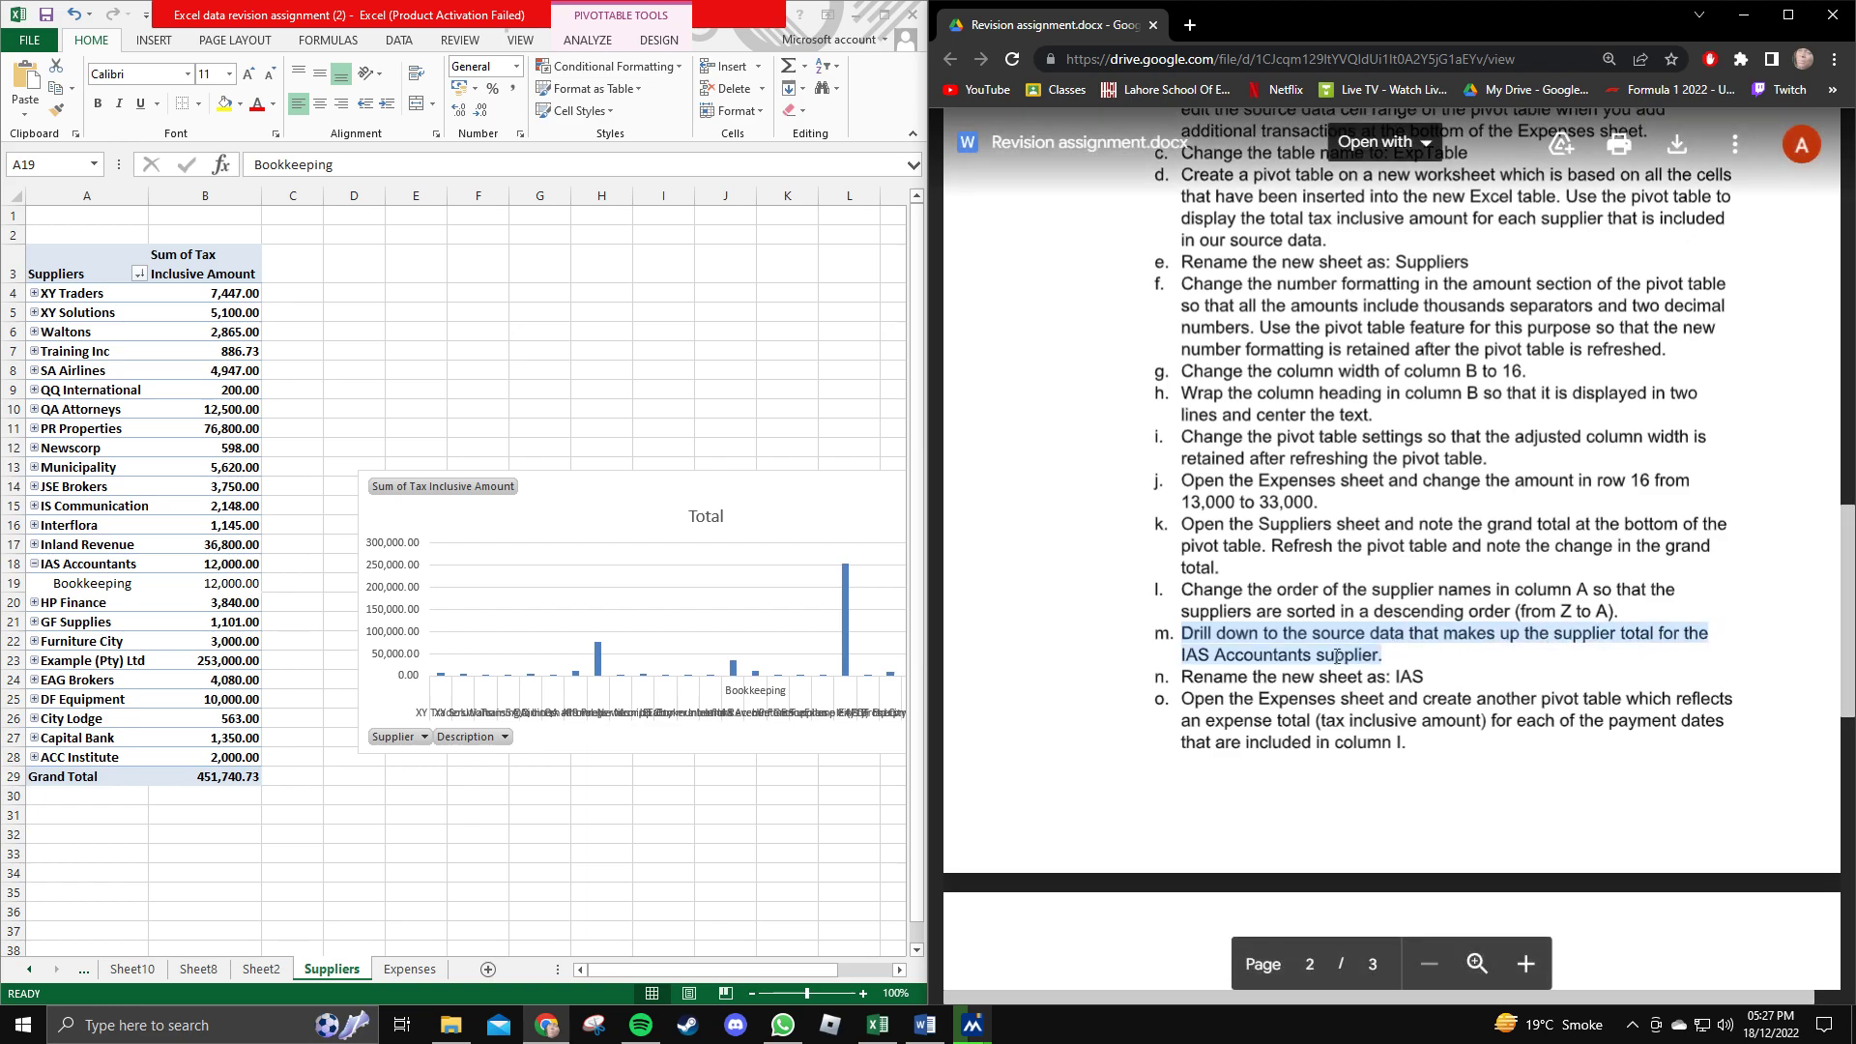
{"action": "left_click", "coordinate": [1321, 666]}
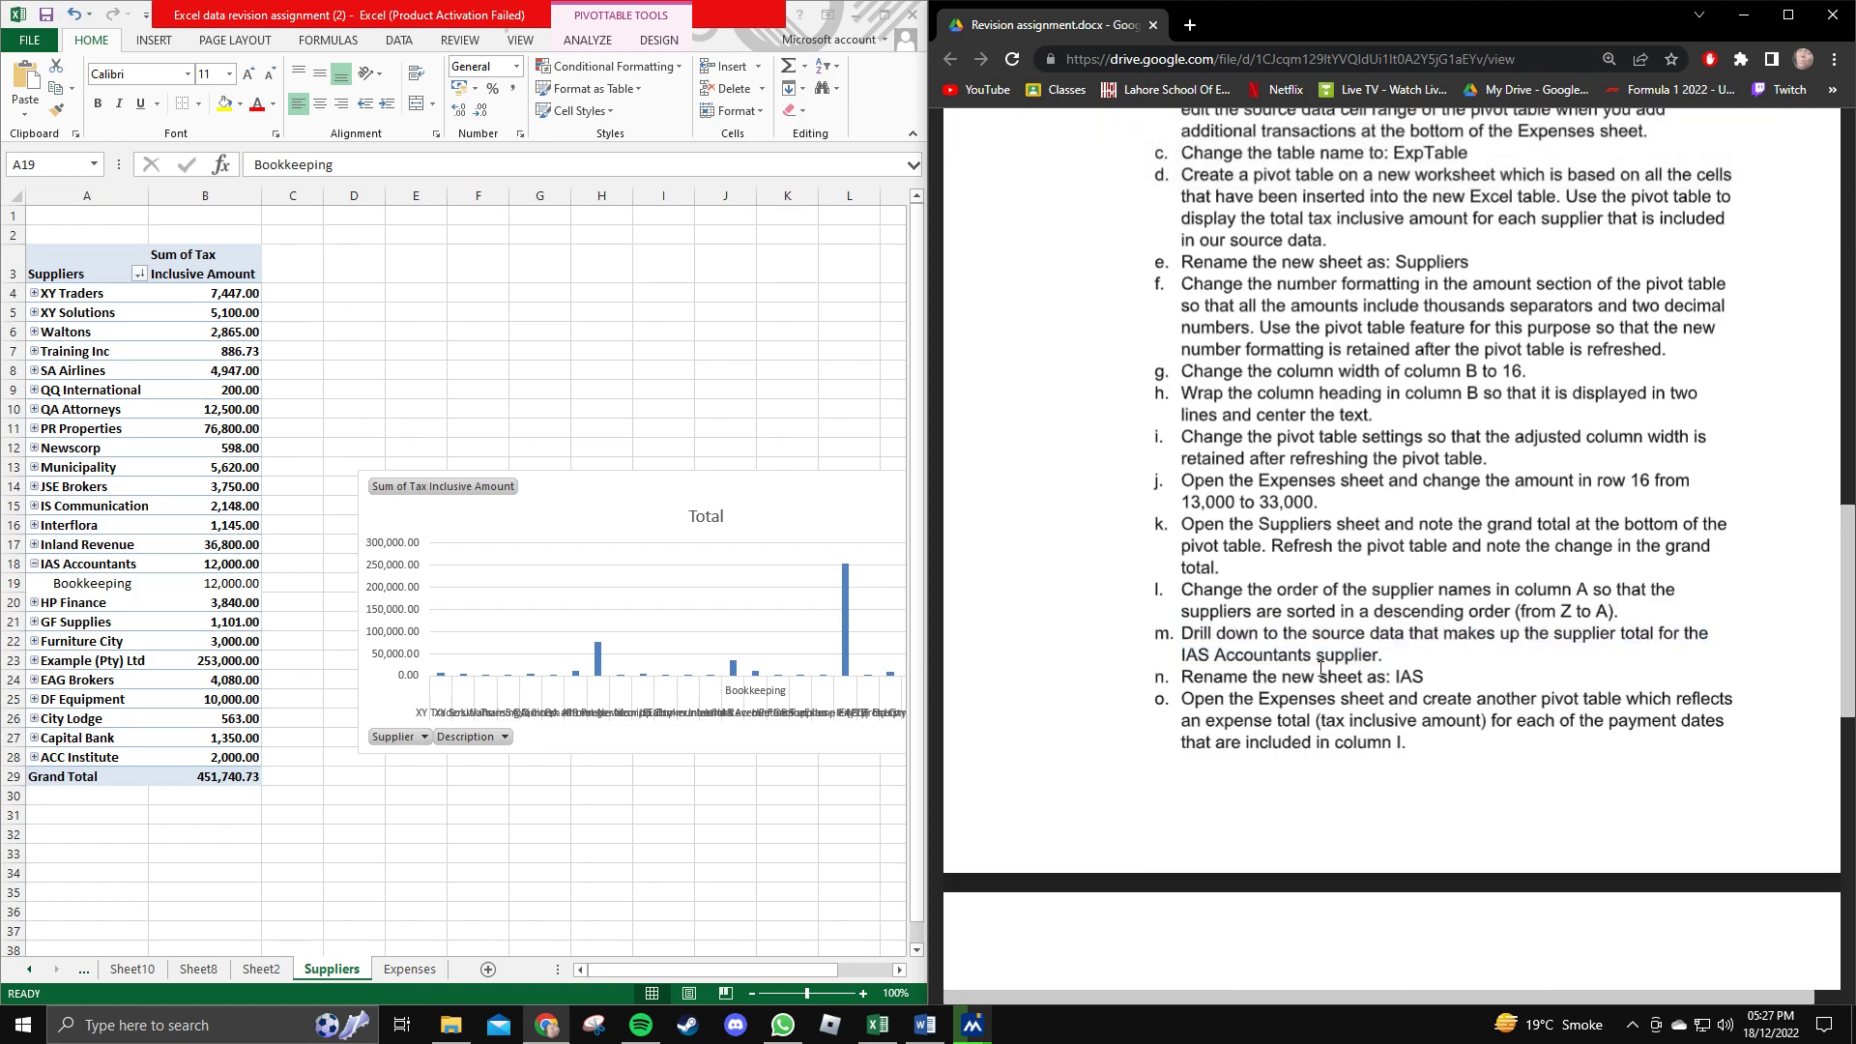
{"action": "left_click_drag", "start_coordinate": [1182, 676], "coordinate": [1494, 675]}
{"action": "left_click", "coordinate": [1512, 677]}
{"action": "scroll", "coordinate": [1510, 676], "scroll_direction": "down", "scroll_amount": 3}
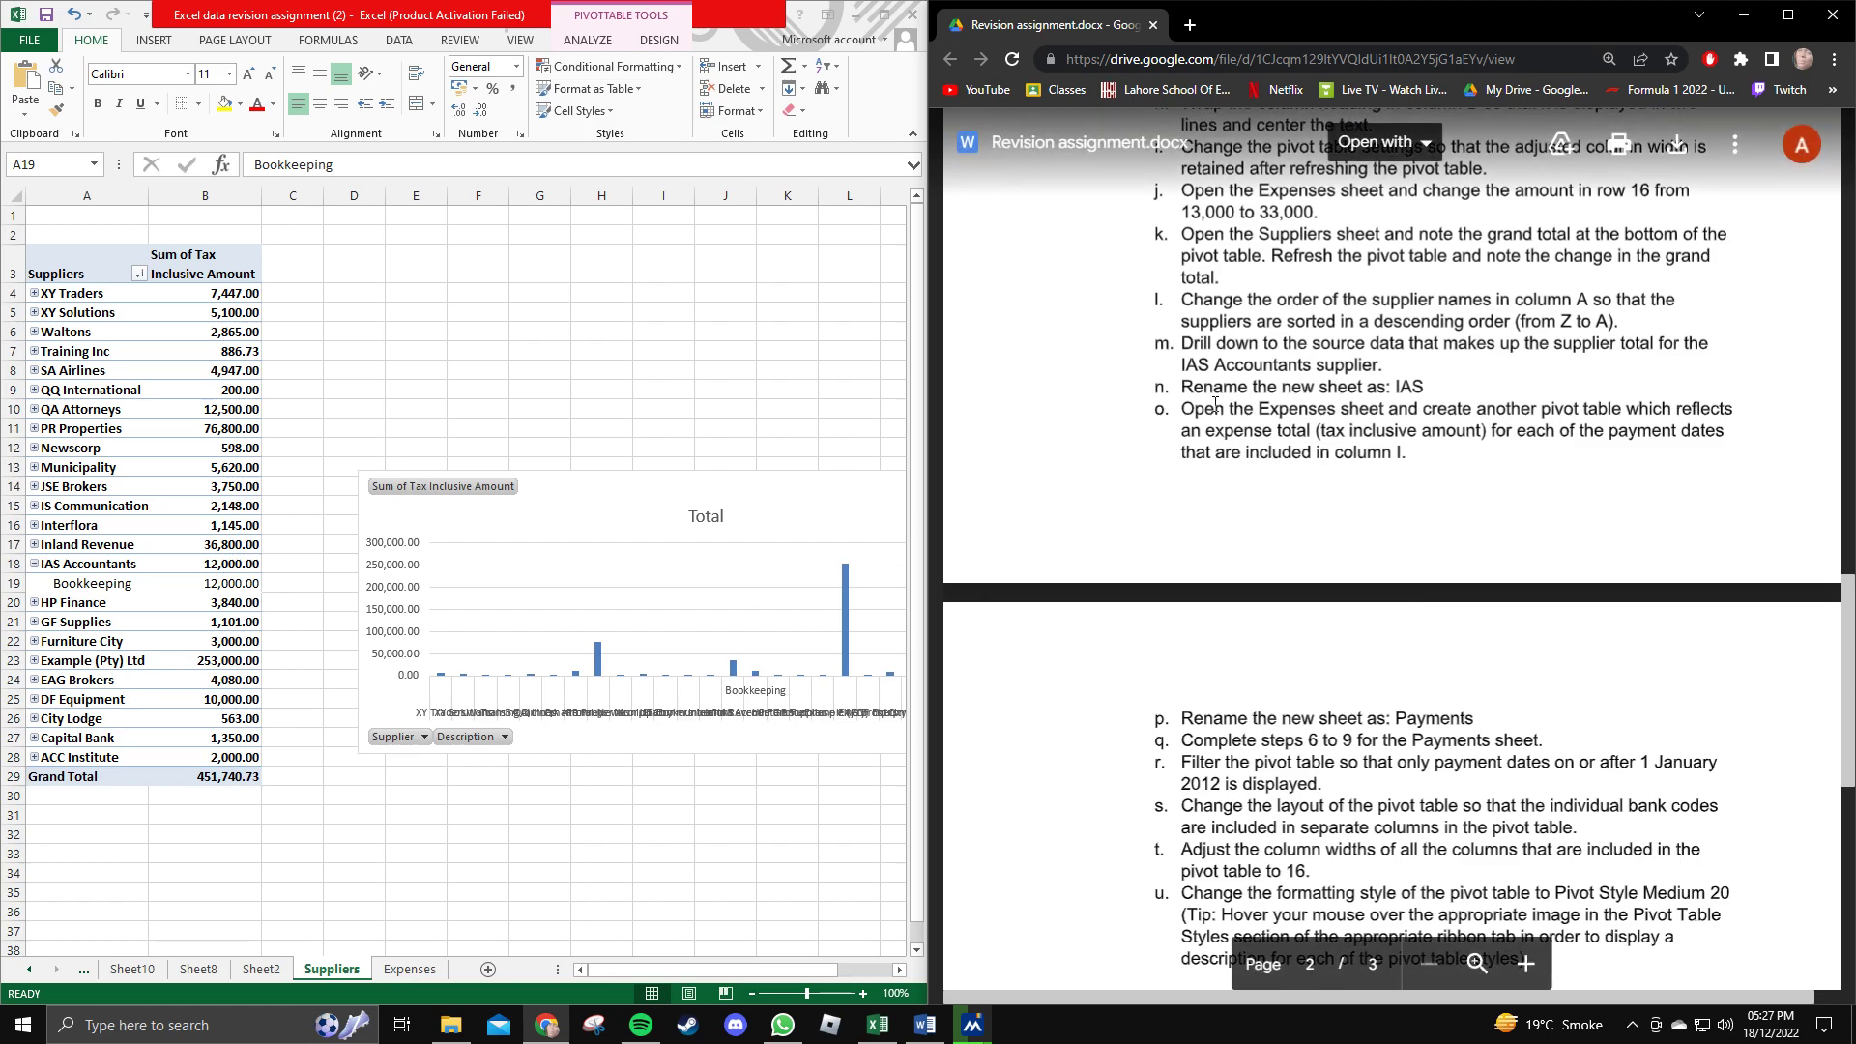
{"action": "left_click_drag", "start_coordinate": [1188, 415], "coordinate": [1448, 456]}
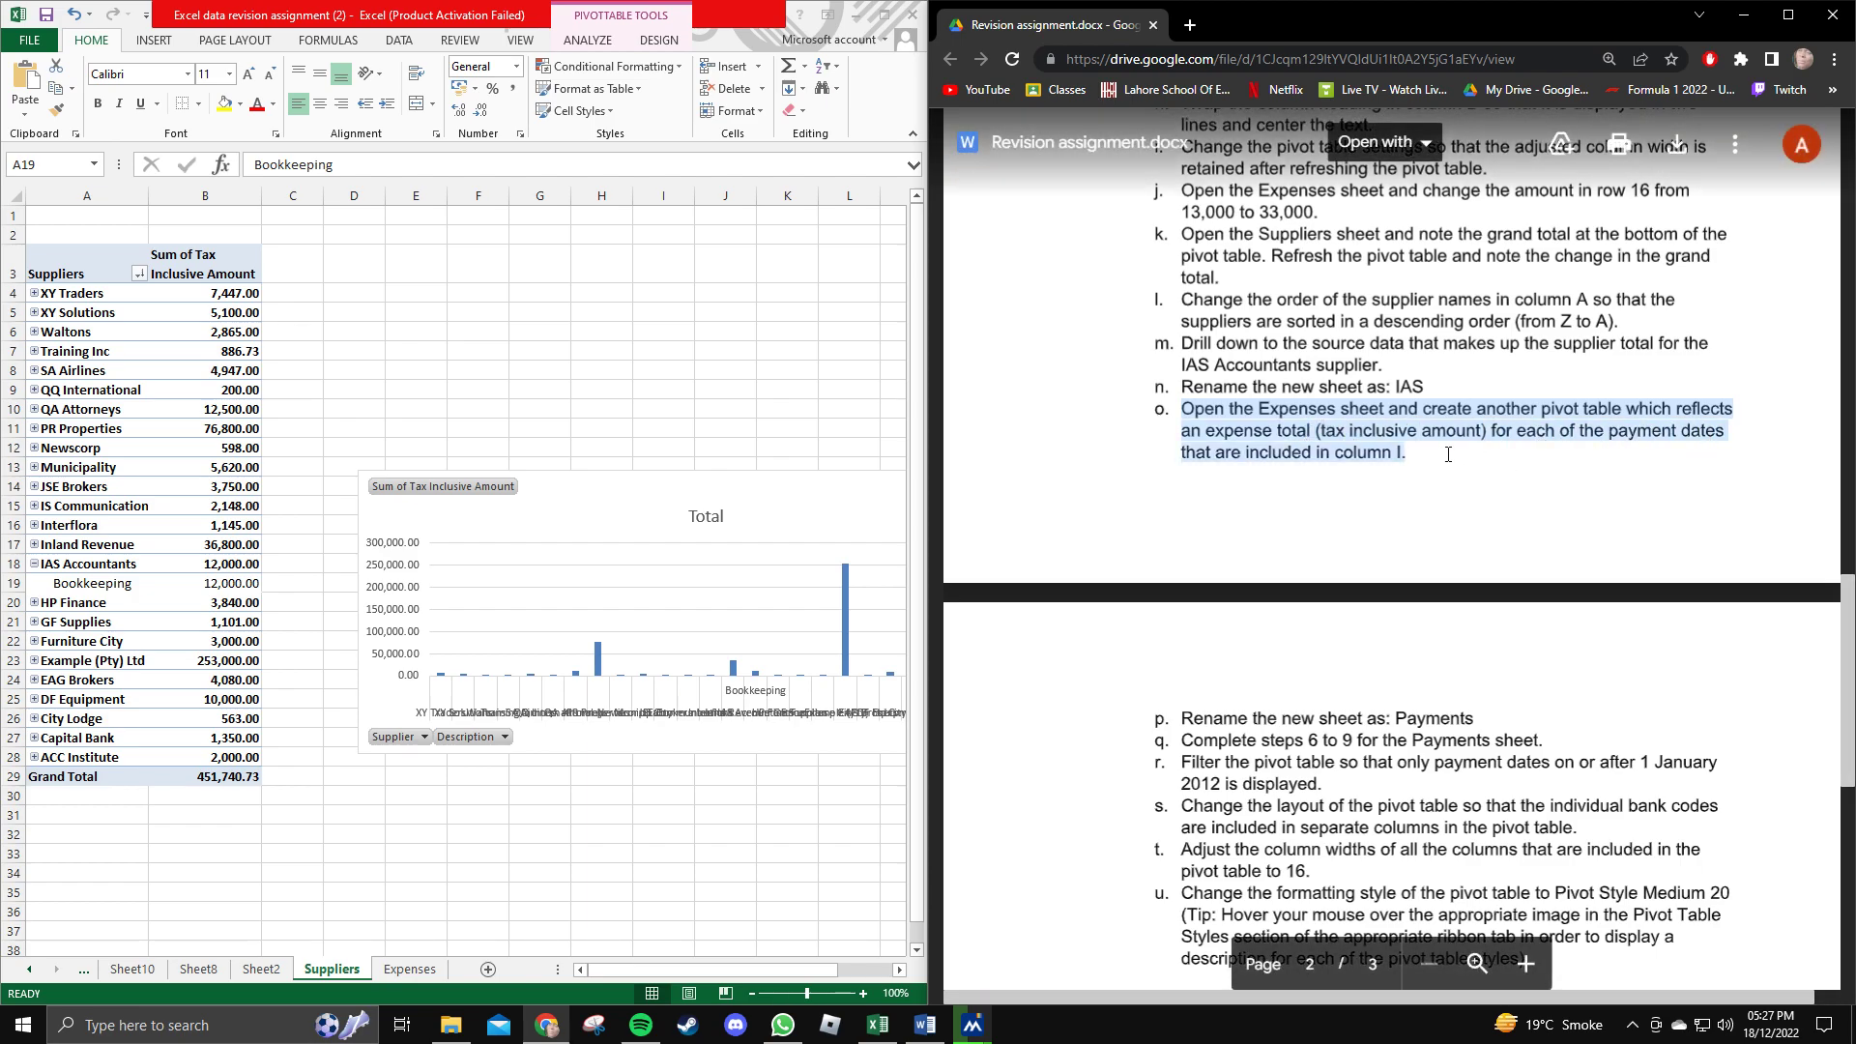
{"action": "left_click", "coordinate": [1448, 459]}
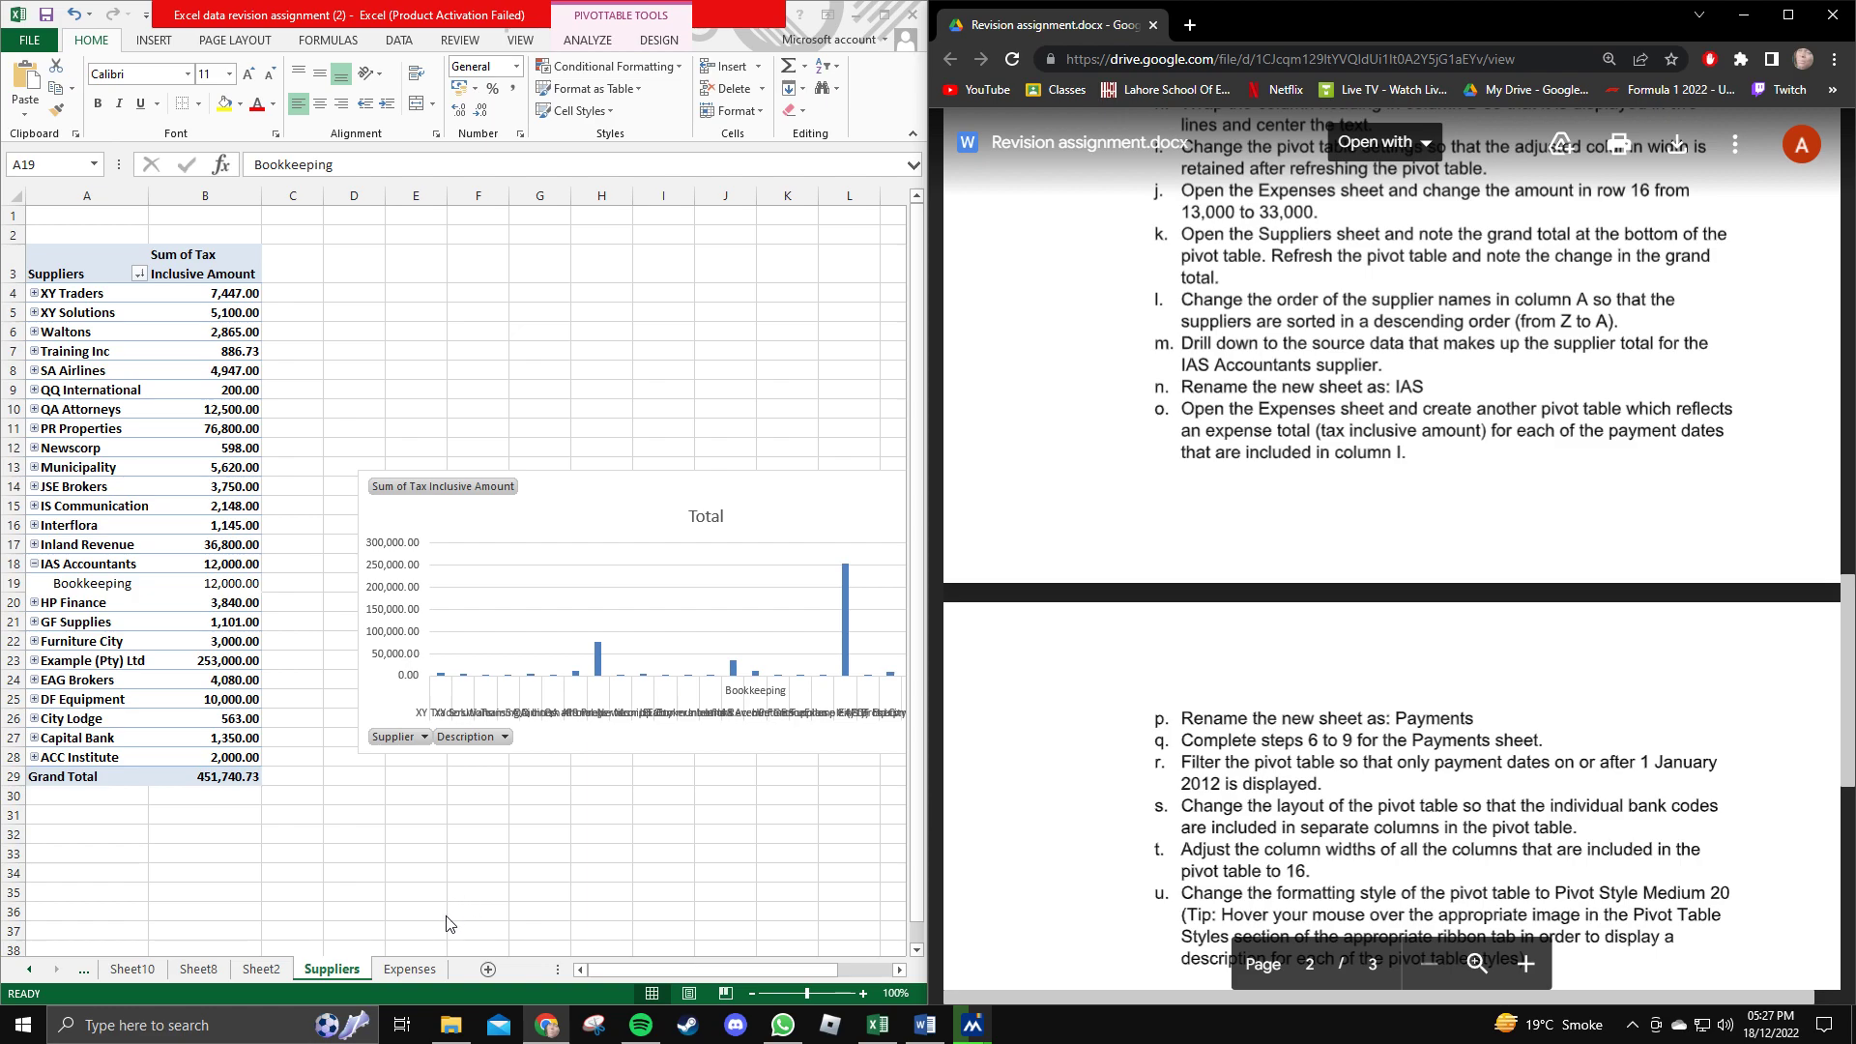
Open the Expenses sheet and try to select all its table data, starting from the Description column.
{"action": "left_click", "coordinate": [408, 969]}
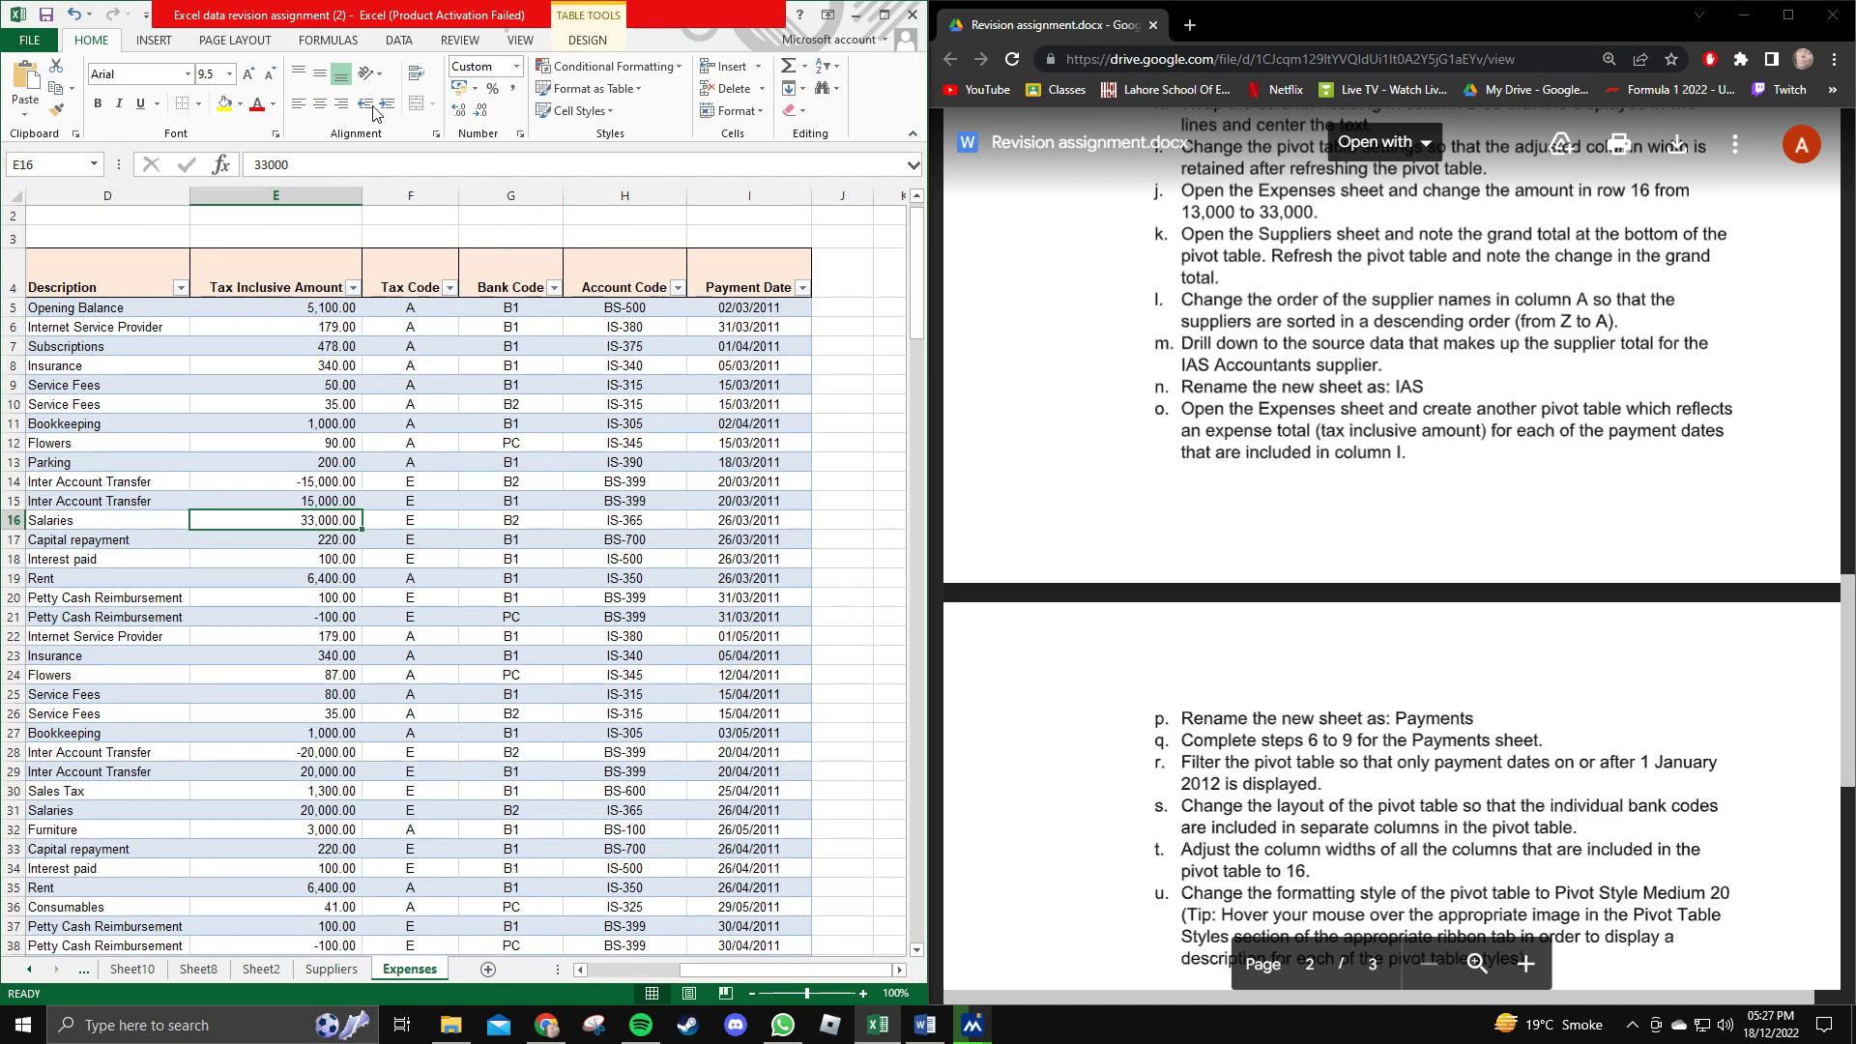
{"action": "left_click", "coordinate": [166, 45]}
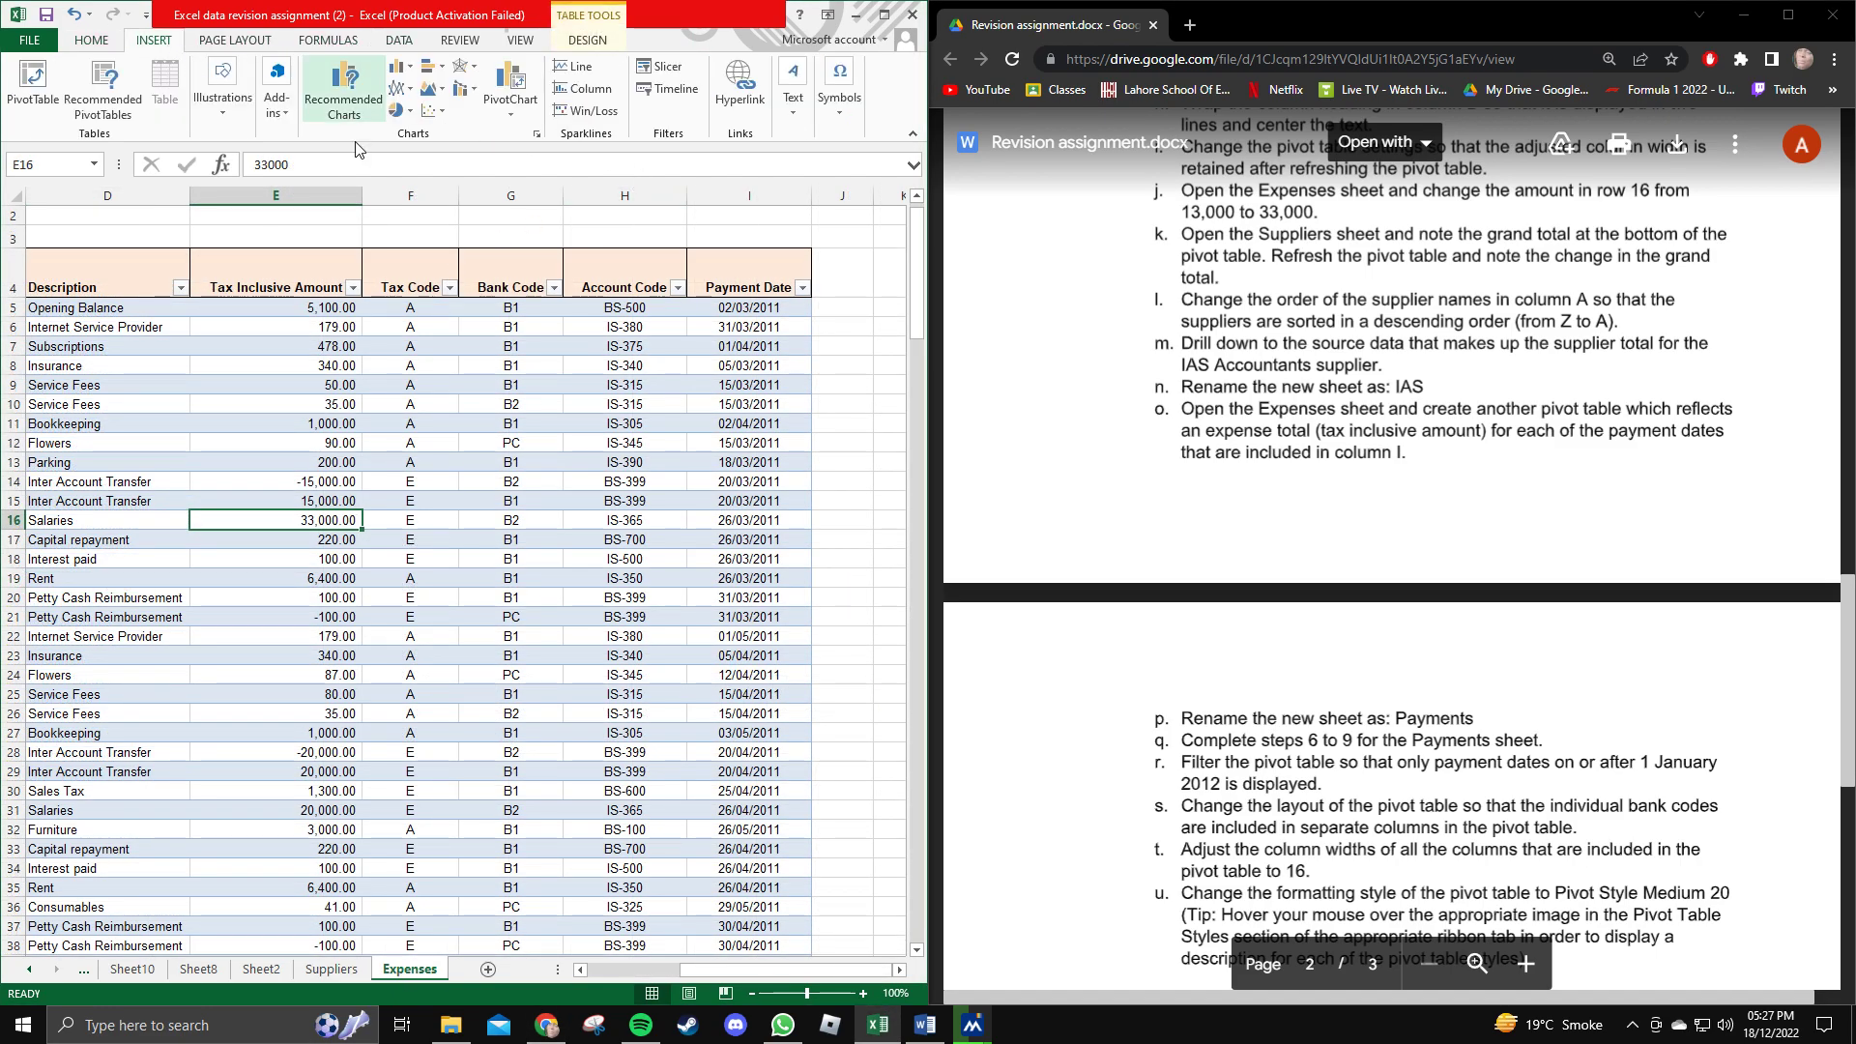
{"action": "left_click", "coordinate": [125, 261]}
{"action": "left_click_drag", "start_coordinate": [125, 261], "coordinate": [631, 936]}
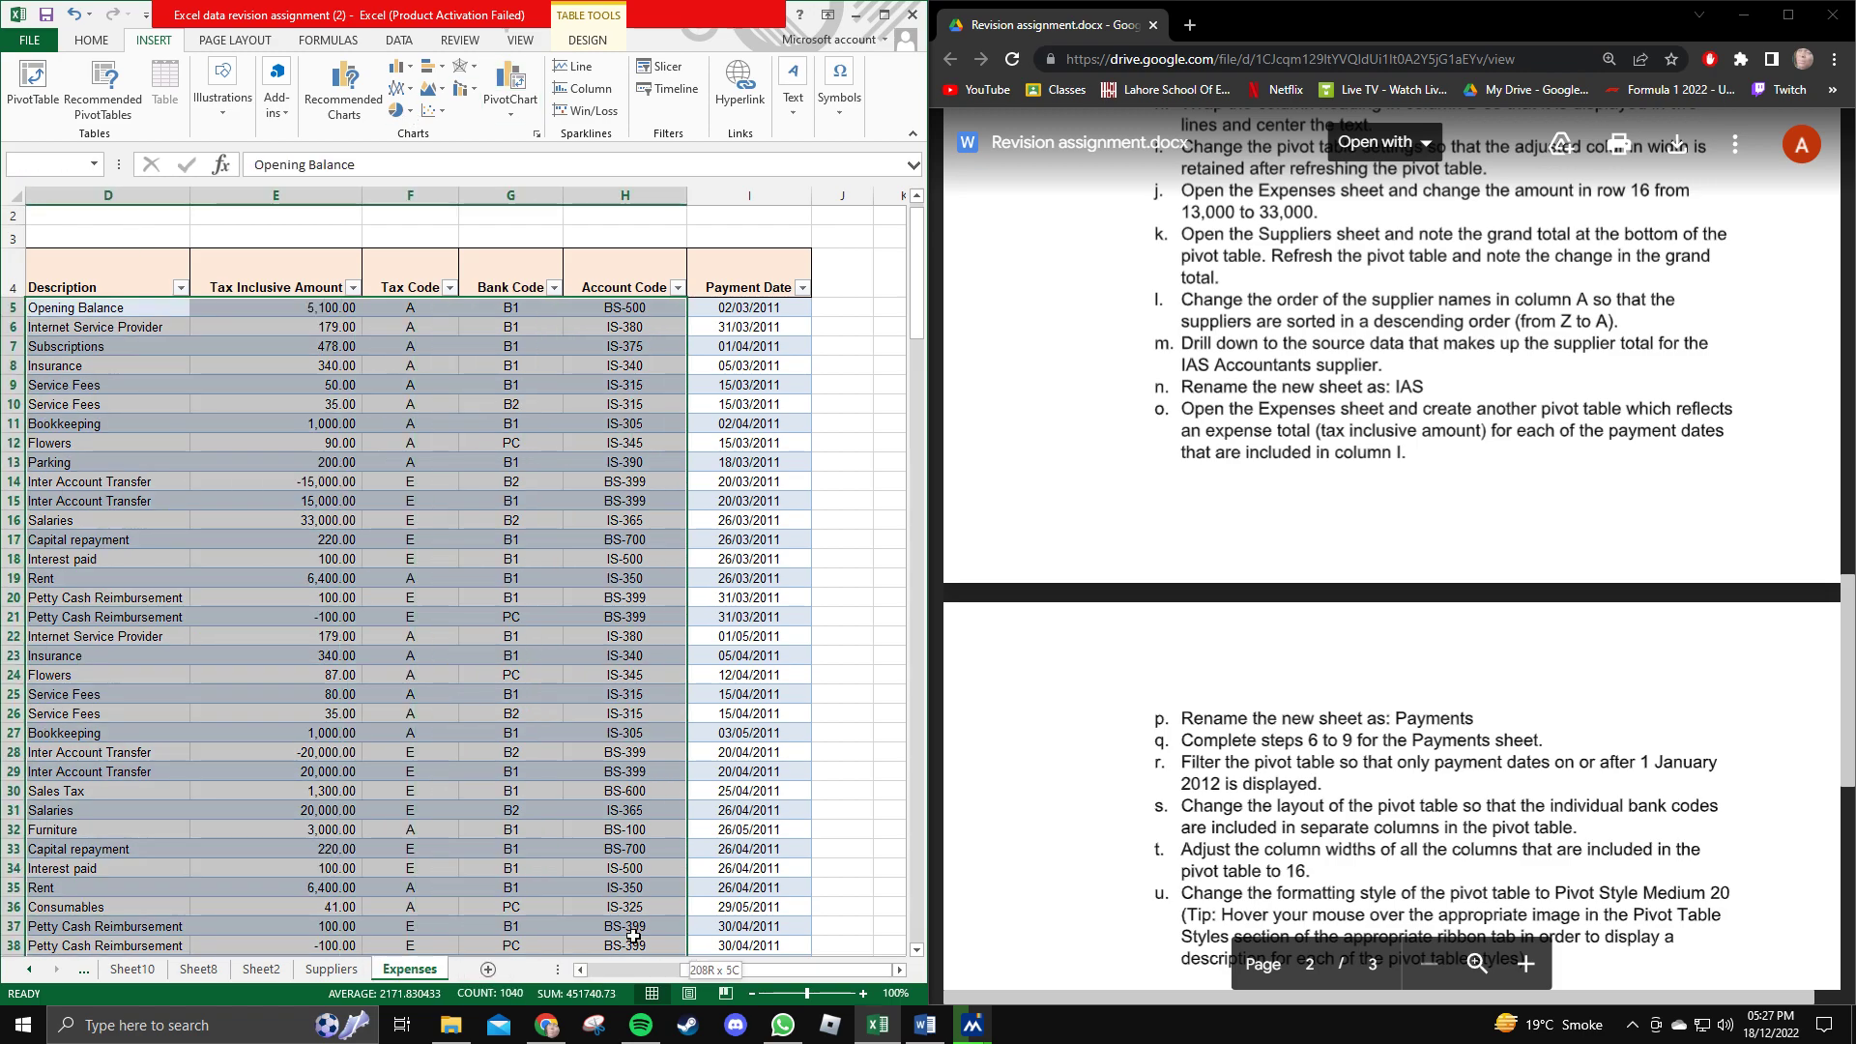
{"action": "left_click_drag", "start_coordinate": [68, 277], "coordinate": [749, 900]}
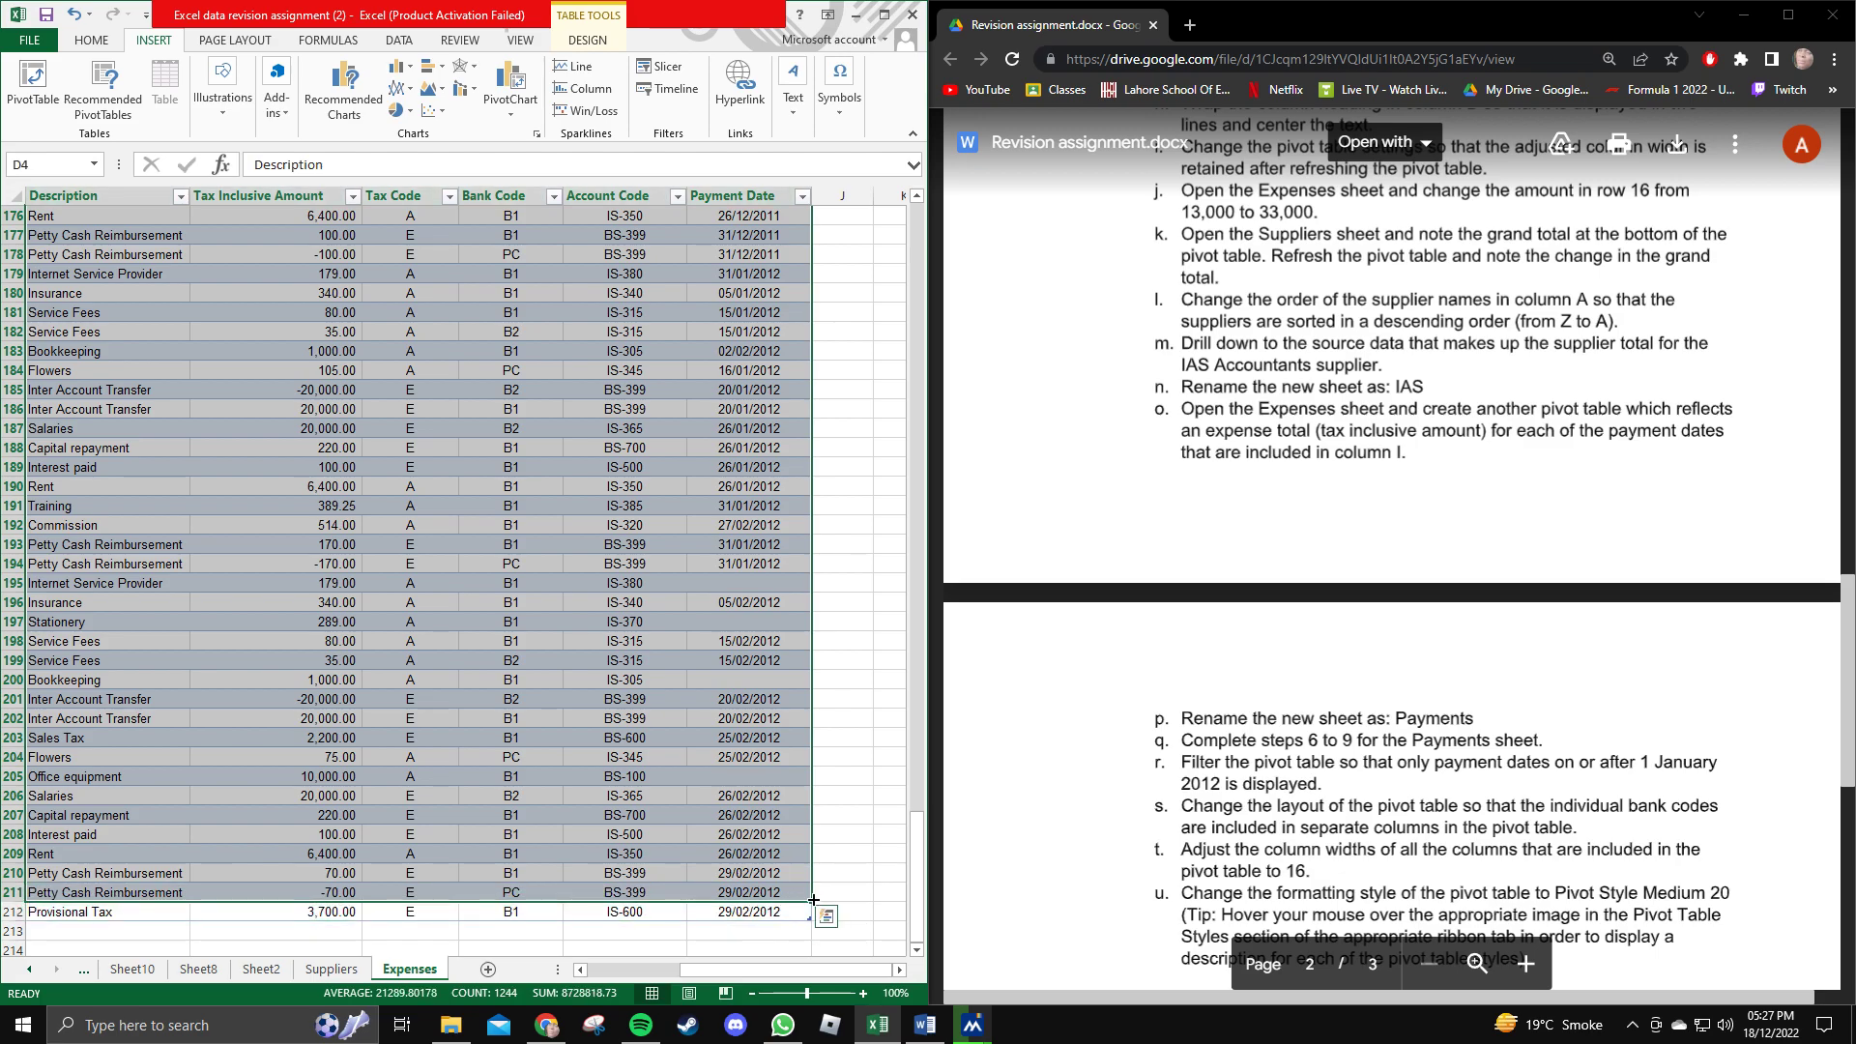
{"action": "left_click", "coordinate": [543, 854]}
{"action": "left_click_drag", "start_coordinate": [768, 921], "coordinate": [624, 923]}
{"action": "left_click", "coordinate": [847, 837]}
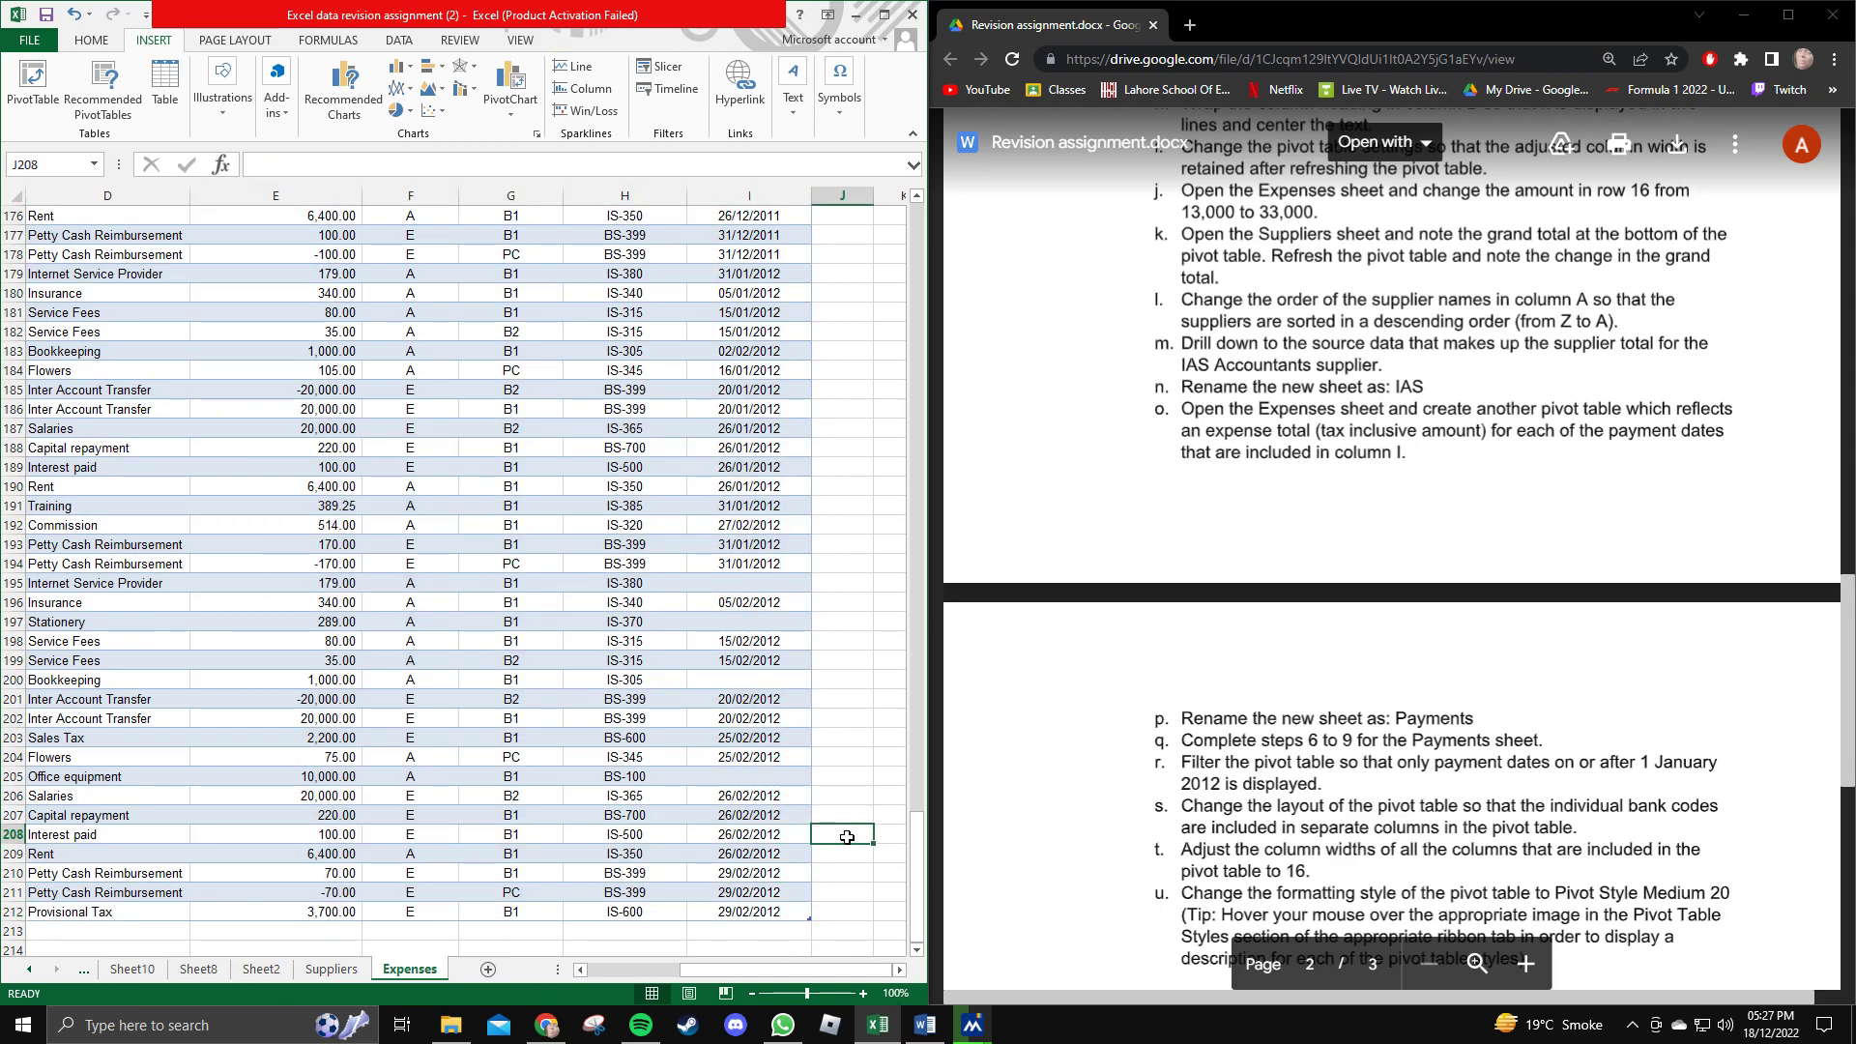
Select all the Expenses table data and insert a PivotChart with its pivot table, based on ExpTable, on a new worksheet.
{"action": "double_click", "coordinate": [754, 912]}
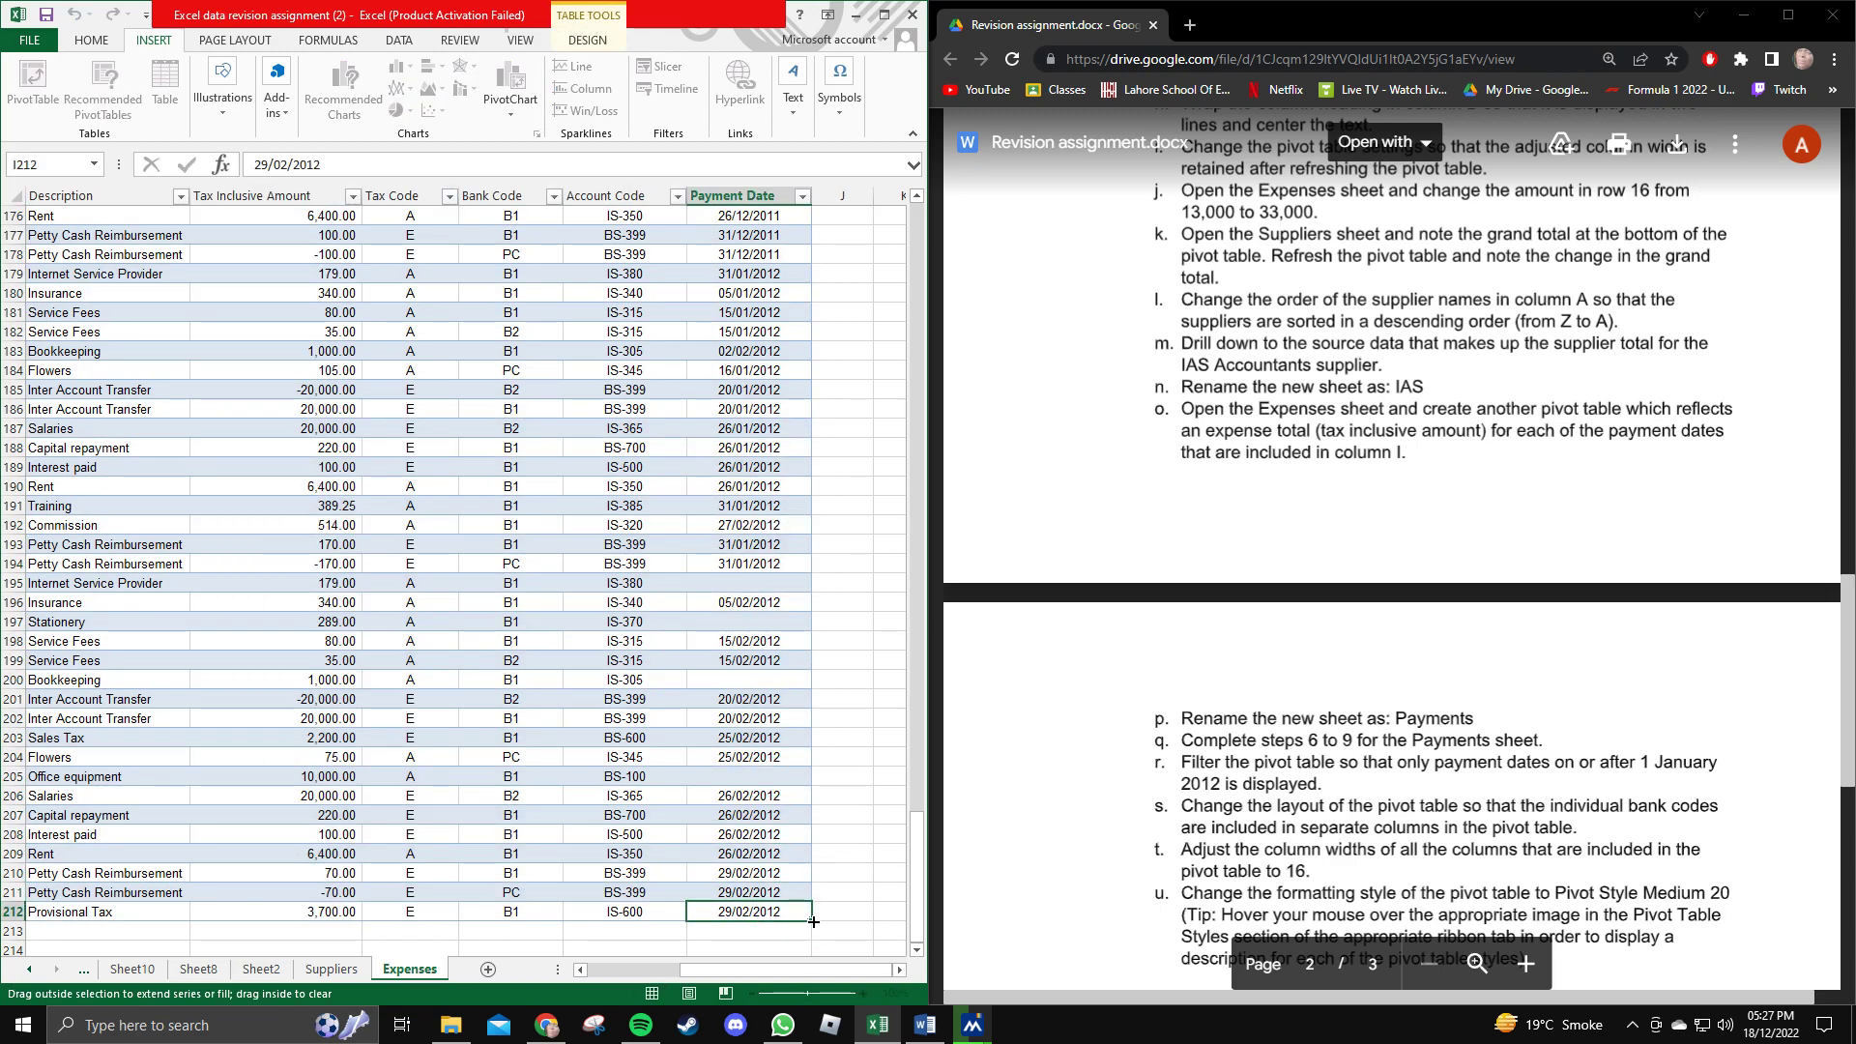
{"action": "left_click", "coordinate": [763, 928]}
{"action": "key", "text": "Up"}
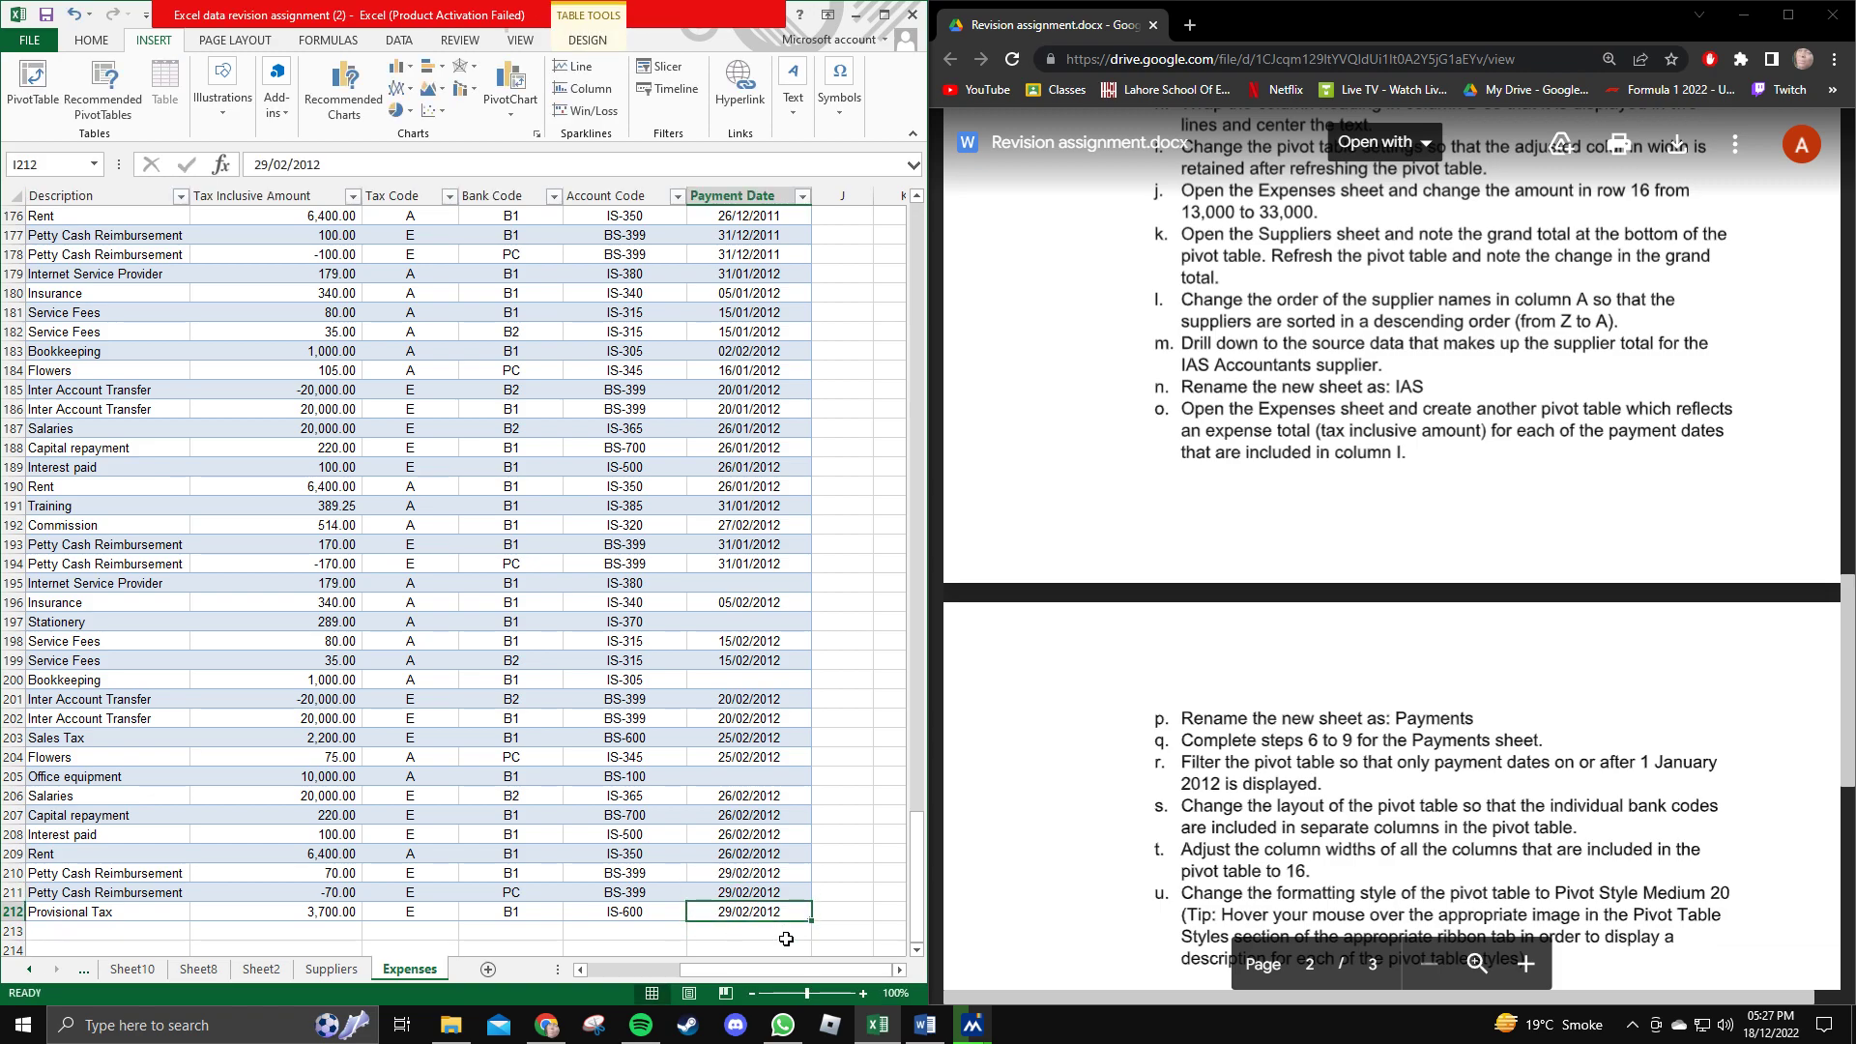
{"action": "left_click_drag", "start_coordinate": [780, 913], "coordinate": [7, 282]}
{"action": "left_click", "coordinate": [509, 82]}
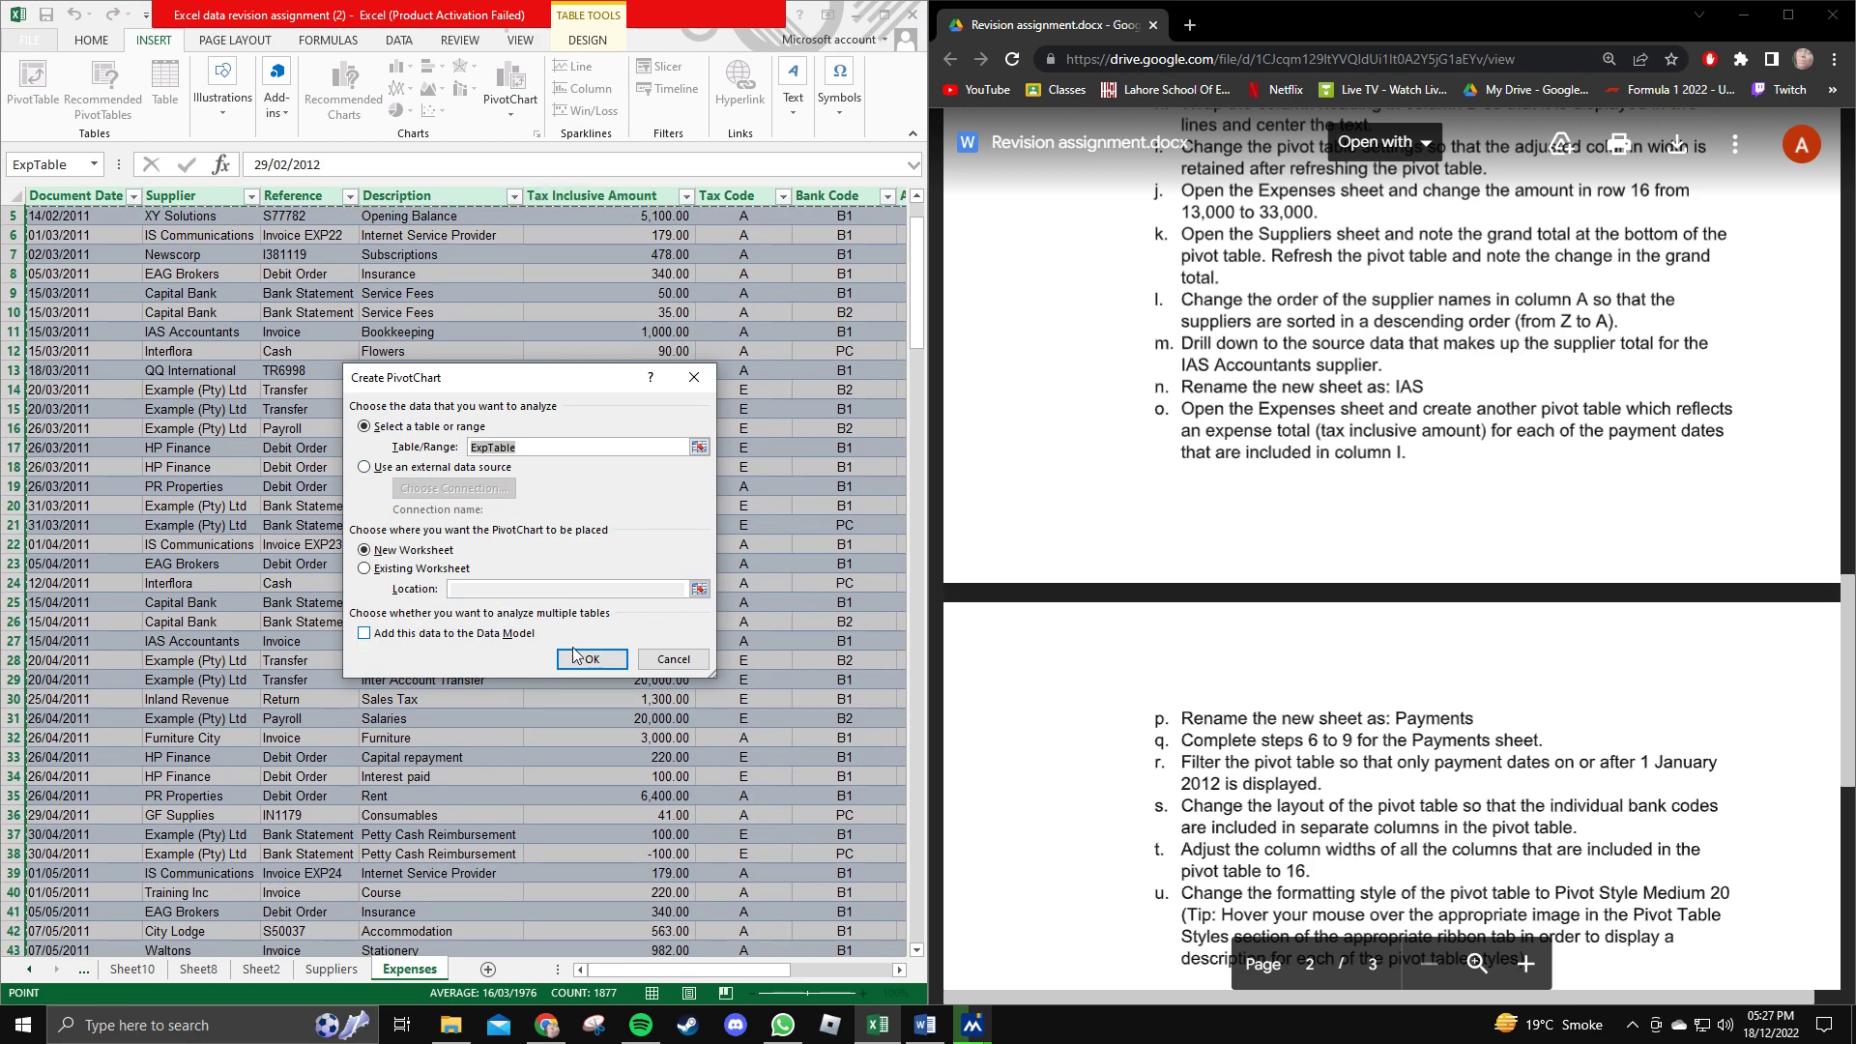
{"action": "left_click", "coordinate": [597, 666]}
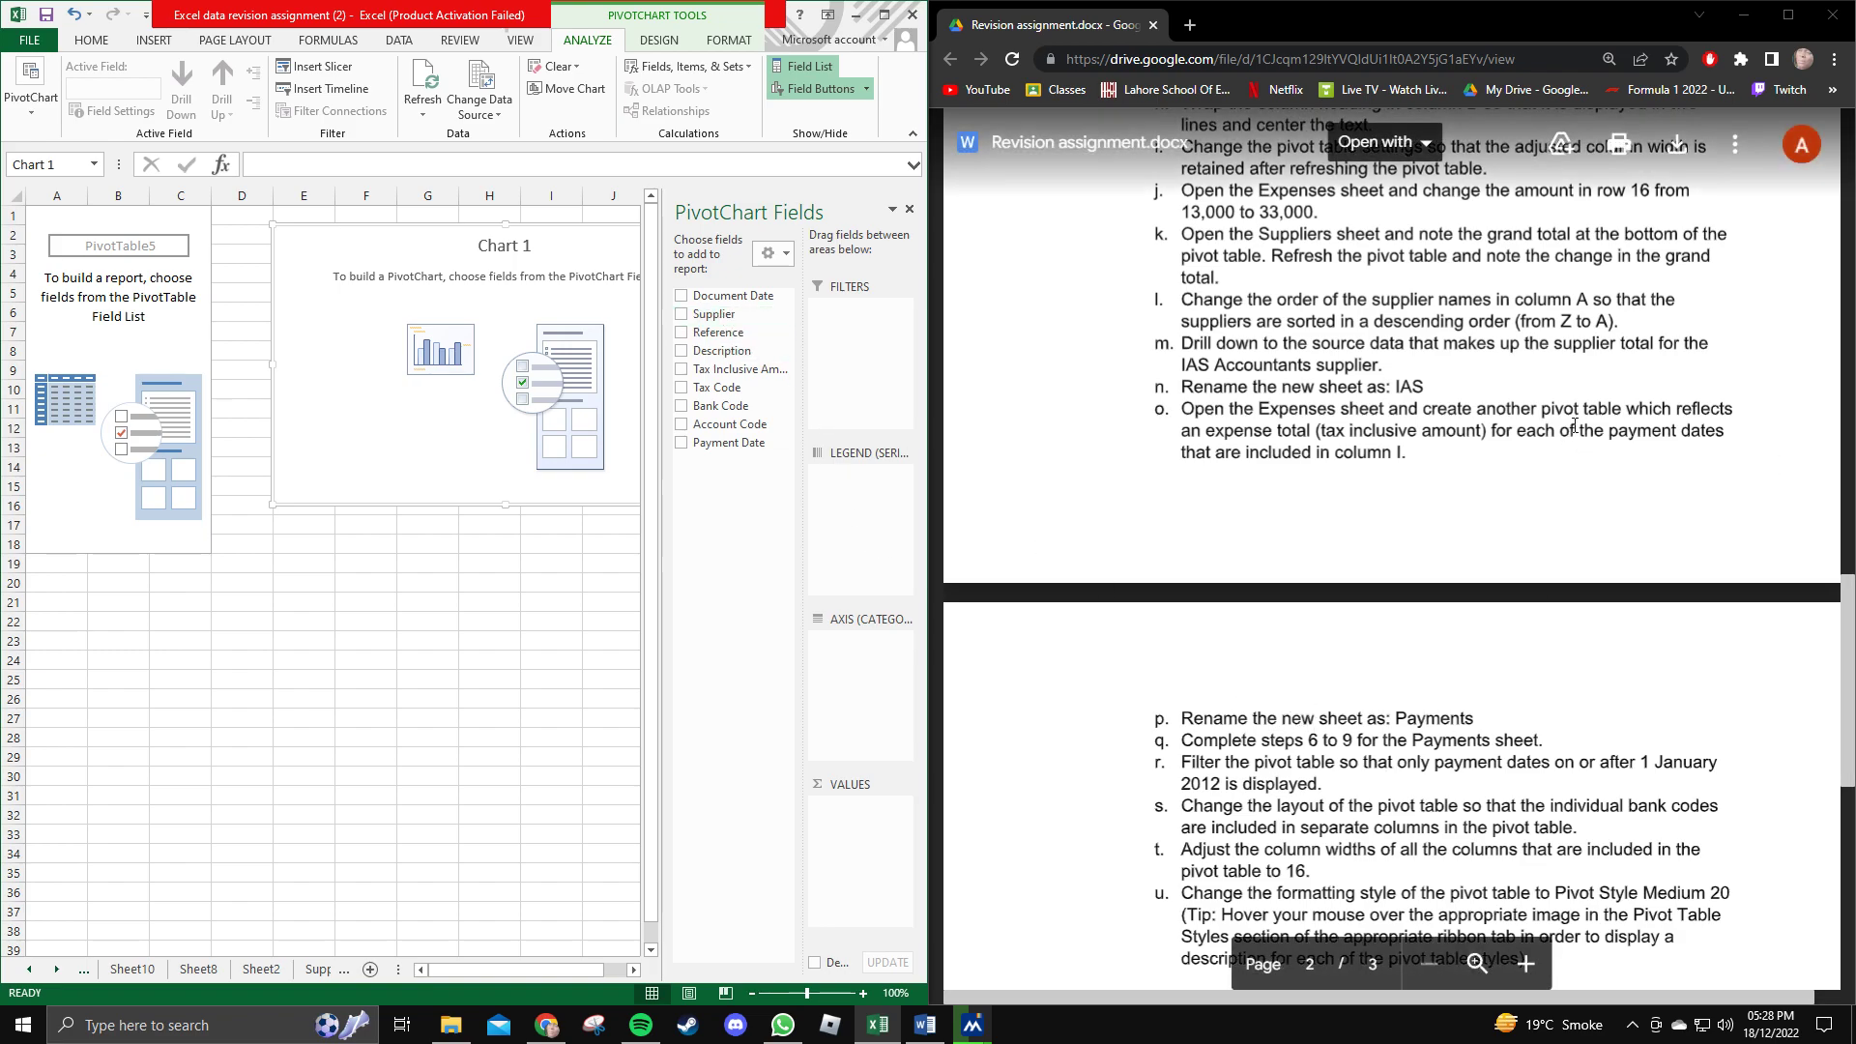
Add the Tax Inclusive Amount as summed values and the Payment Date as row labels of the new pivot table.
{"action": "left_click", "coordinate": [1346, 431]}
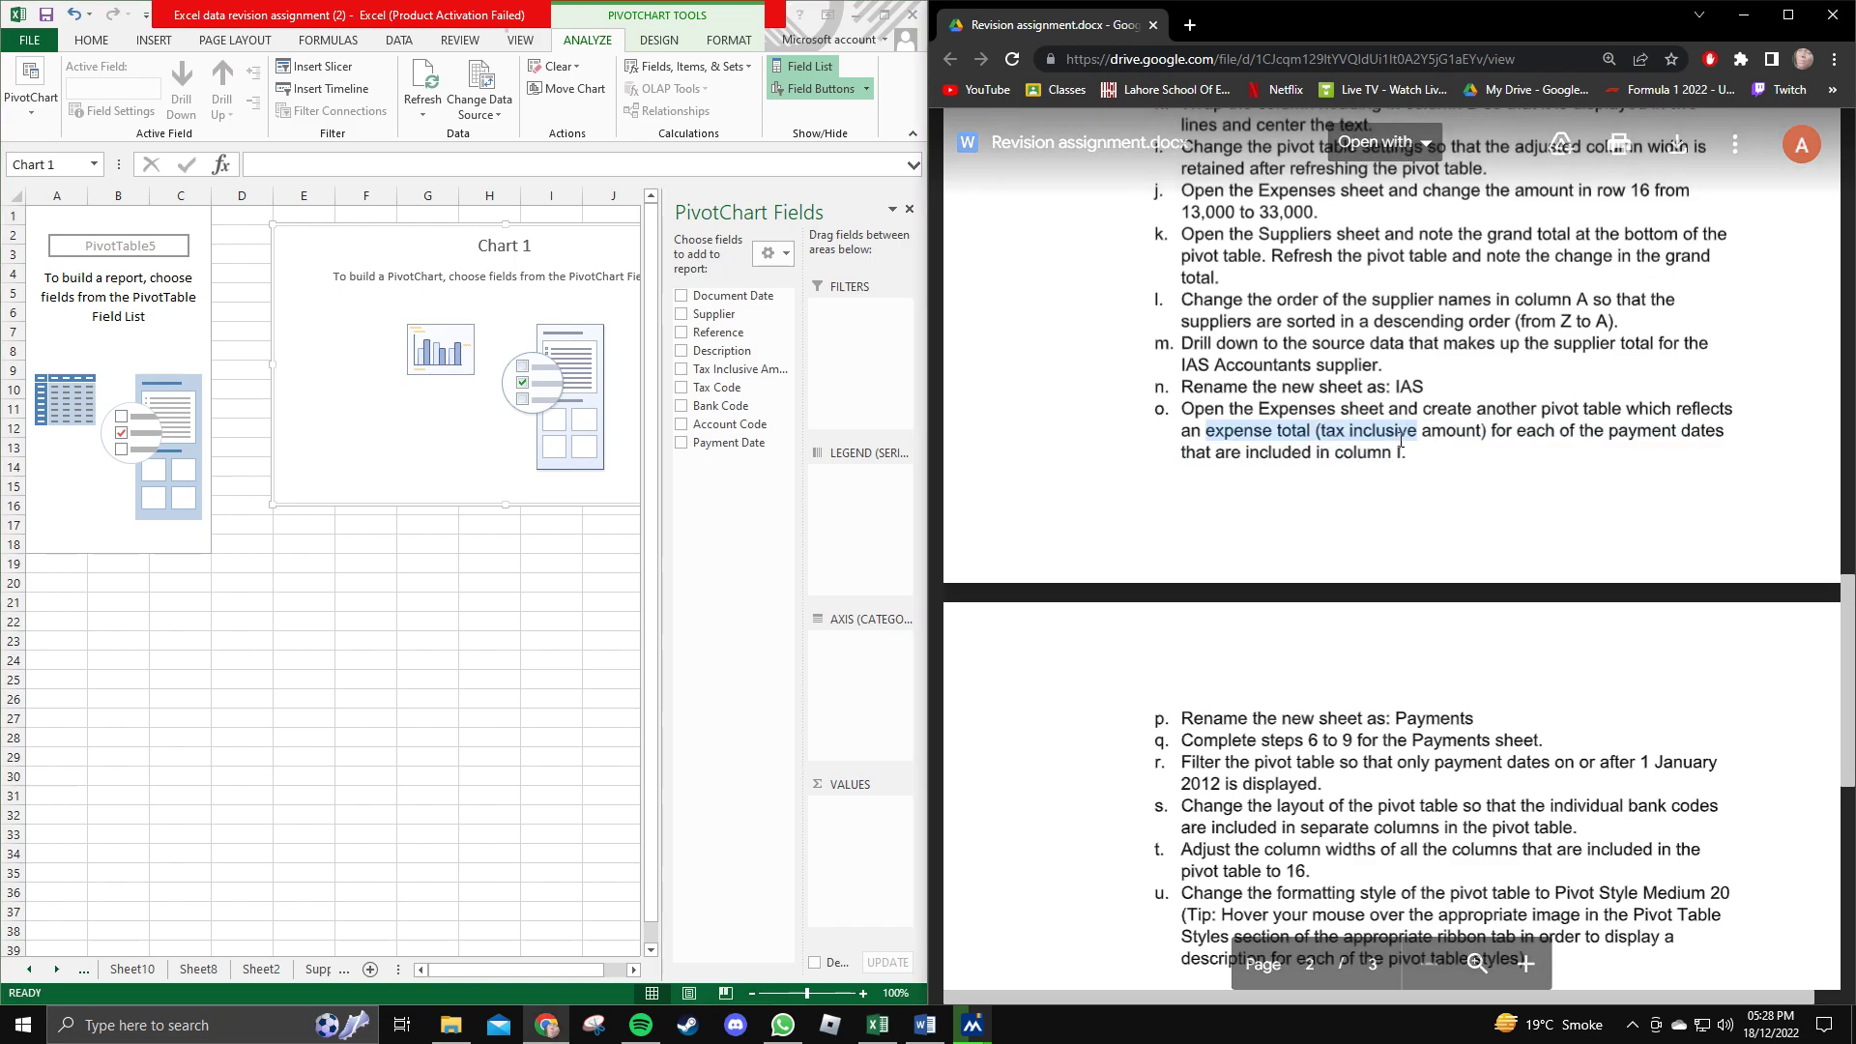
{"action": "left_click", "coordinate": [682, 370]}
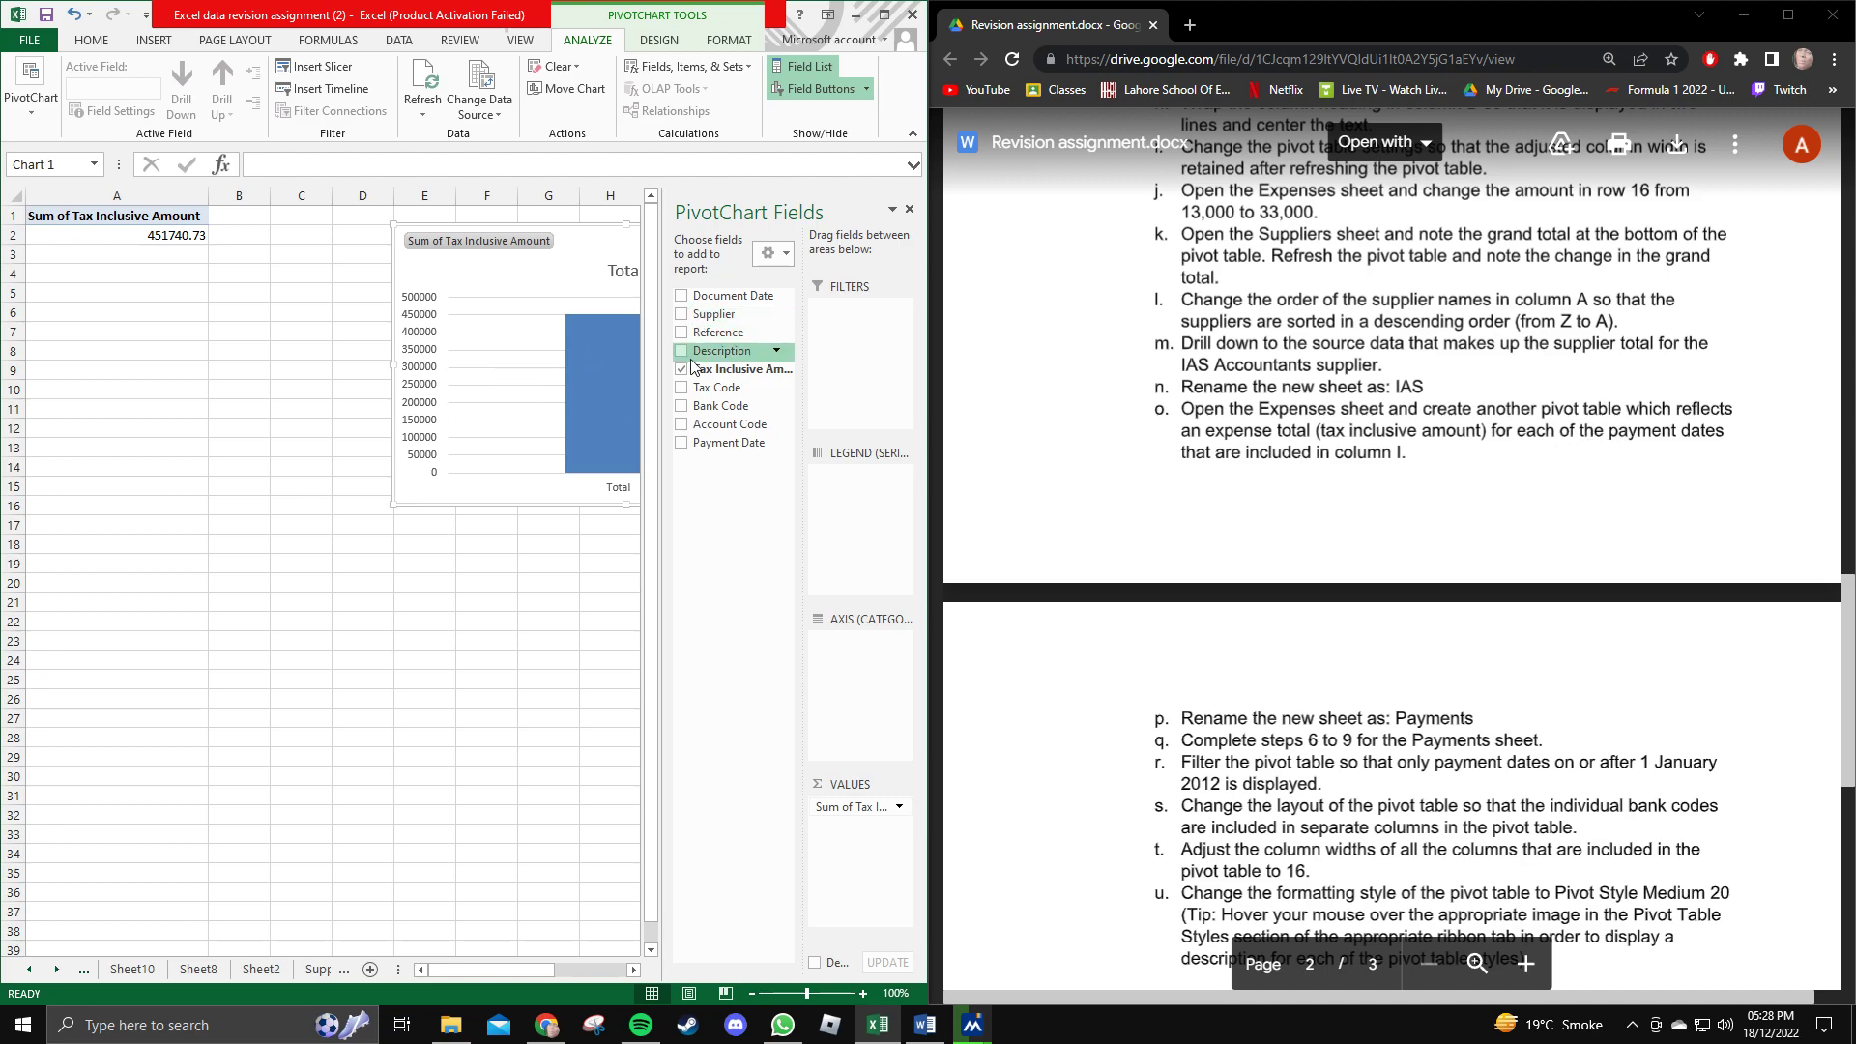
{"action": "left_click", "coordinate": [681, 442]}
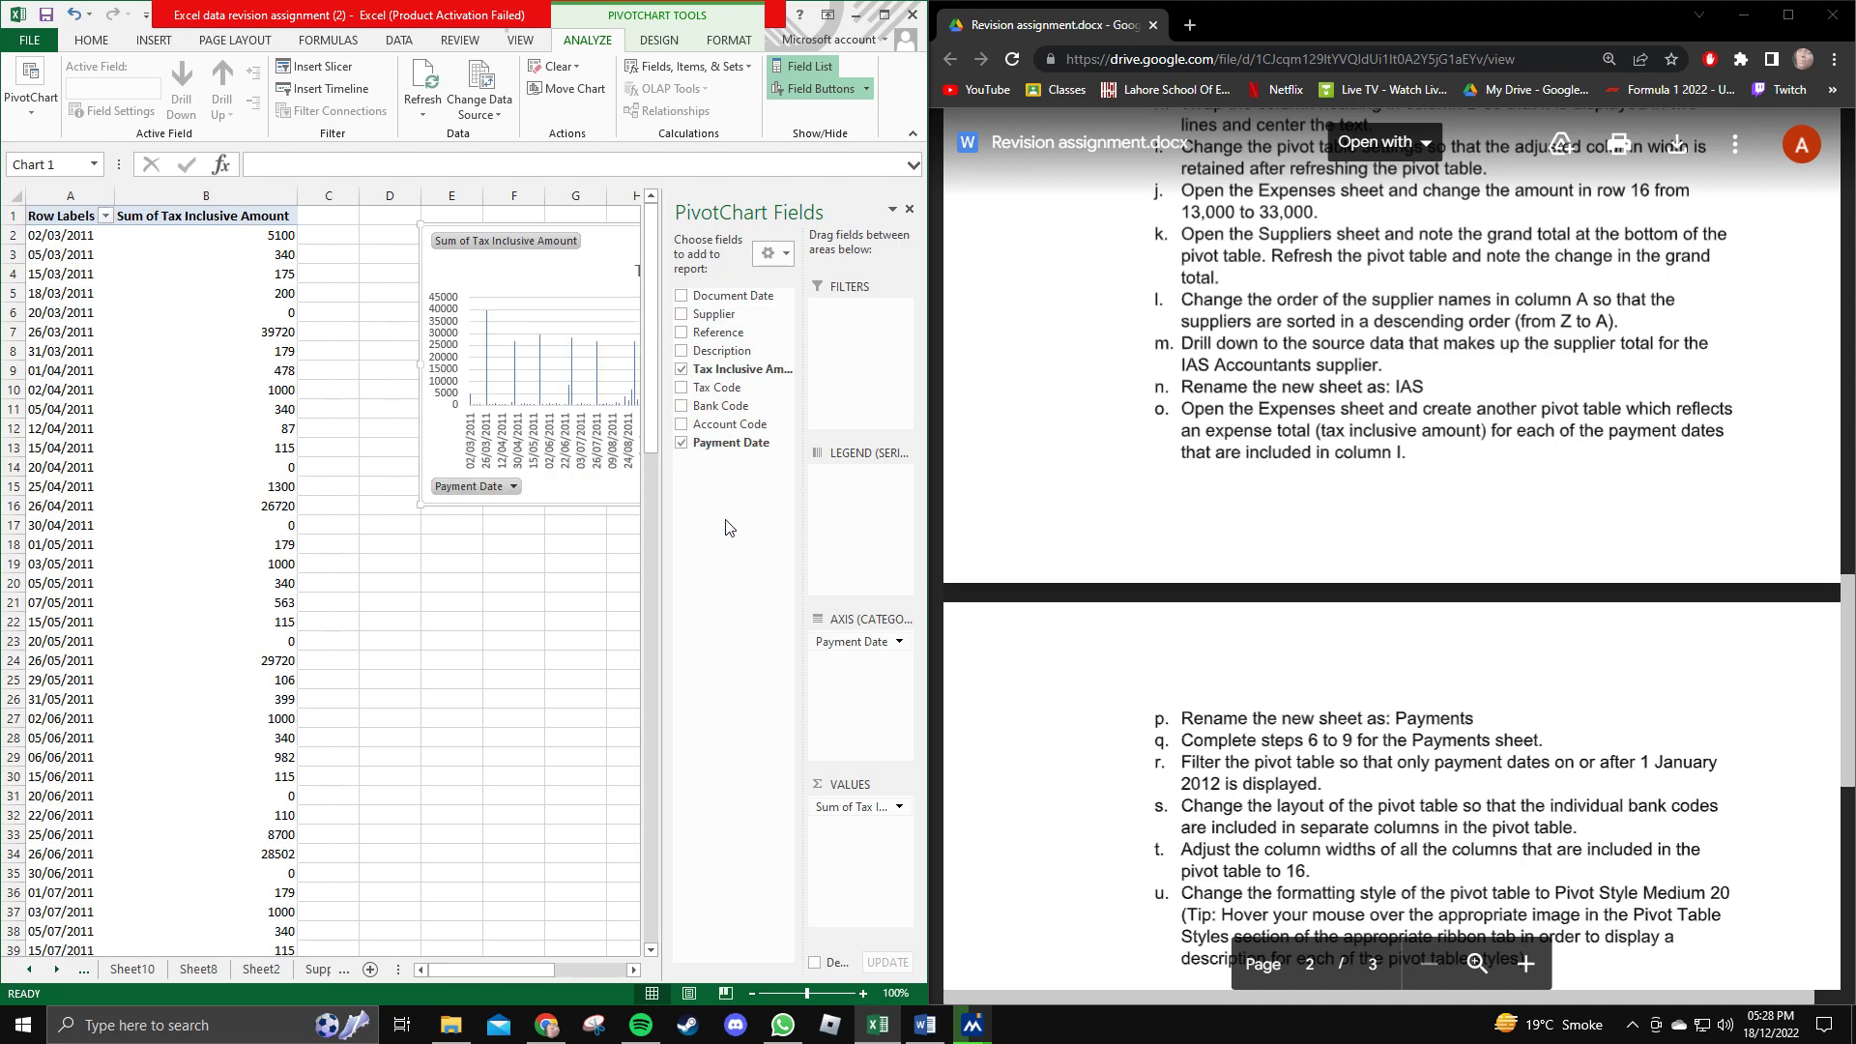
Read tasks p and q in the assignment and rename the new payment-date pivot sheet as Payments.
{"action": "scroll", "coordinate": [1340, 440], "scroll_direction": "down", "scroll_amount": 1}
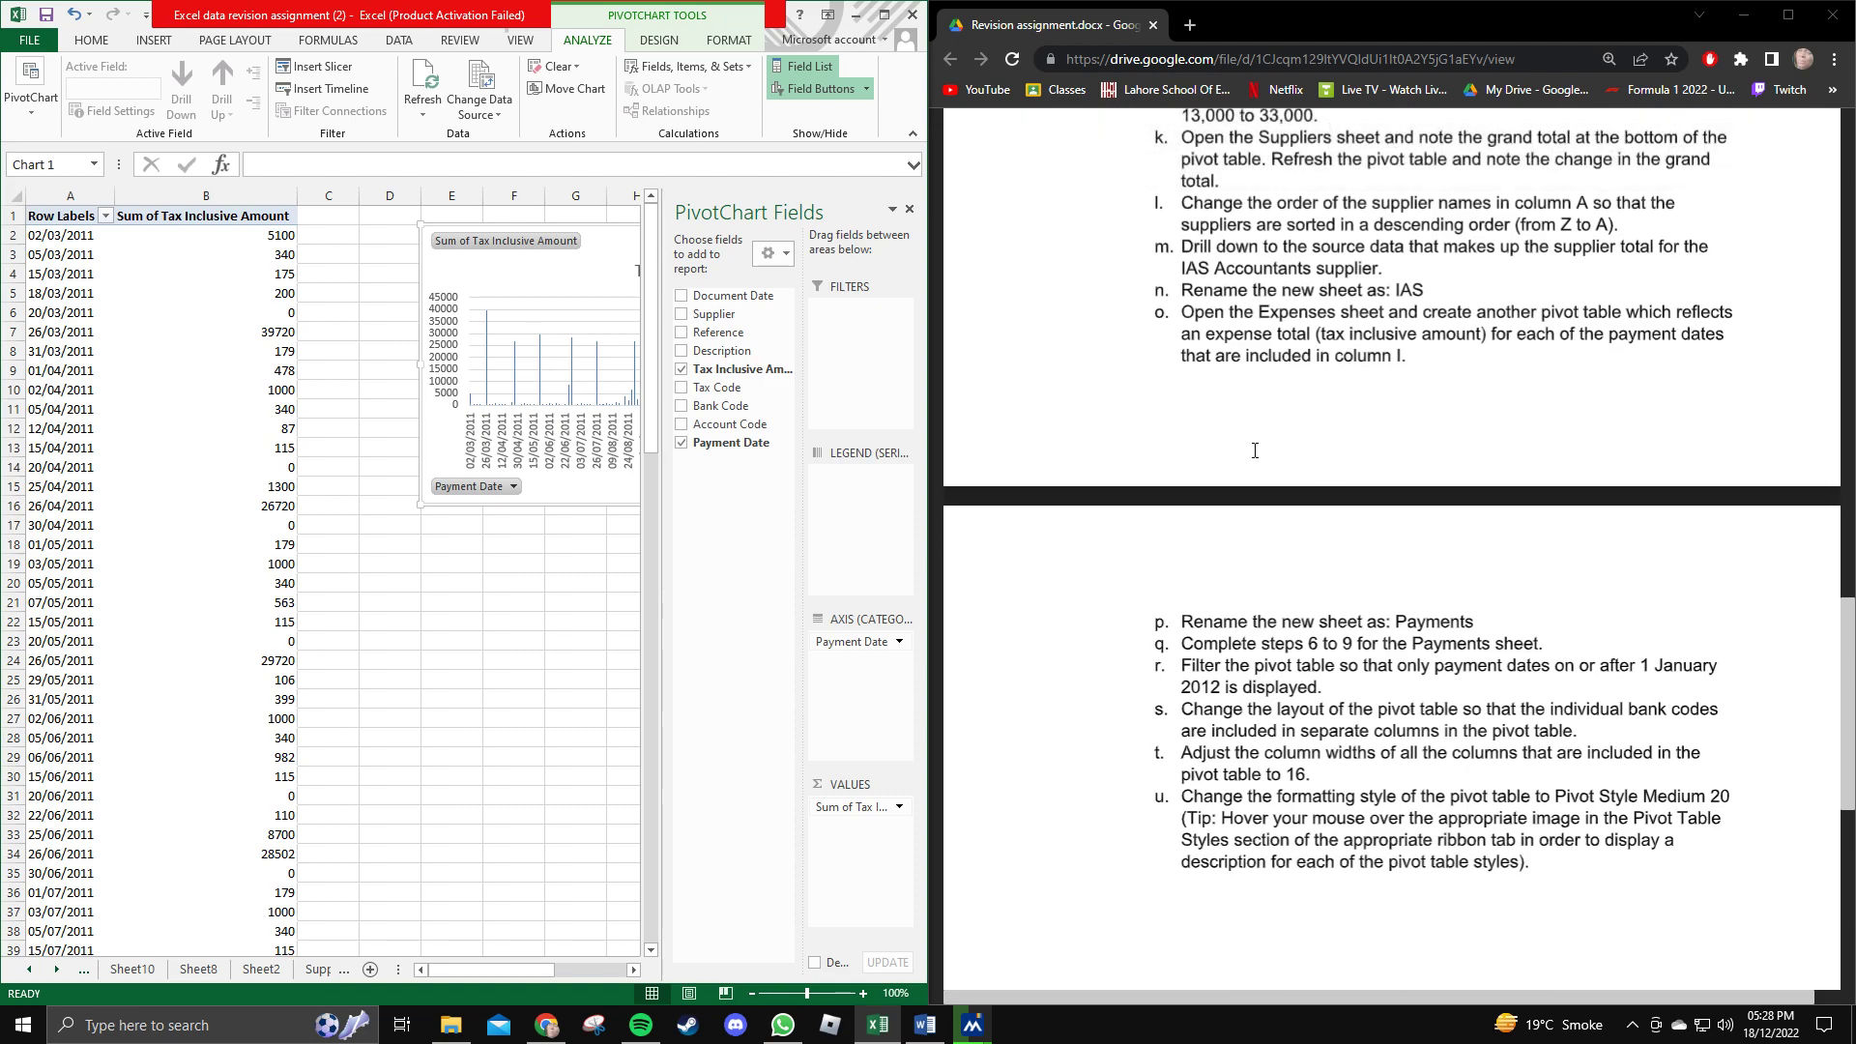
{"action": "scroll", "coordinate": [1250, 473], "scroll_direction": "down", "scroll_amount": 2}
{"action": "left_click_drag", "start_coordinate": [1182, 451], "coordinate": [1490, 450]}
{"action": "left_click", "coordinate": [1490, 452]}
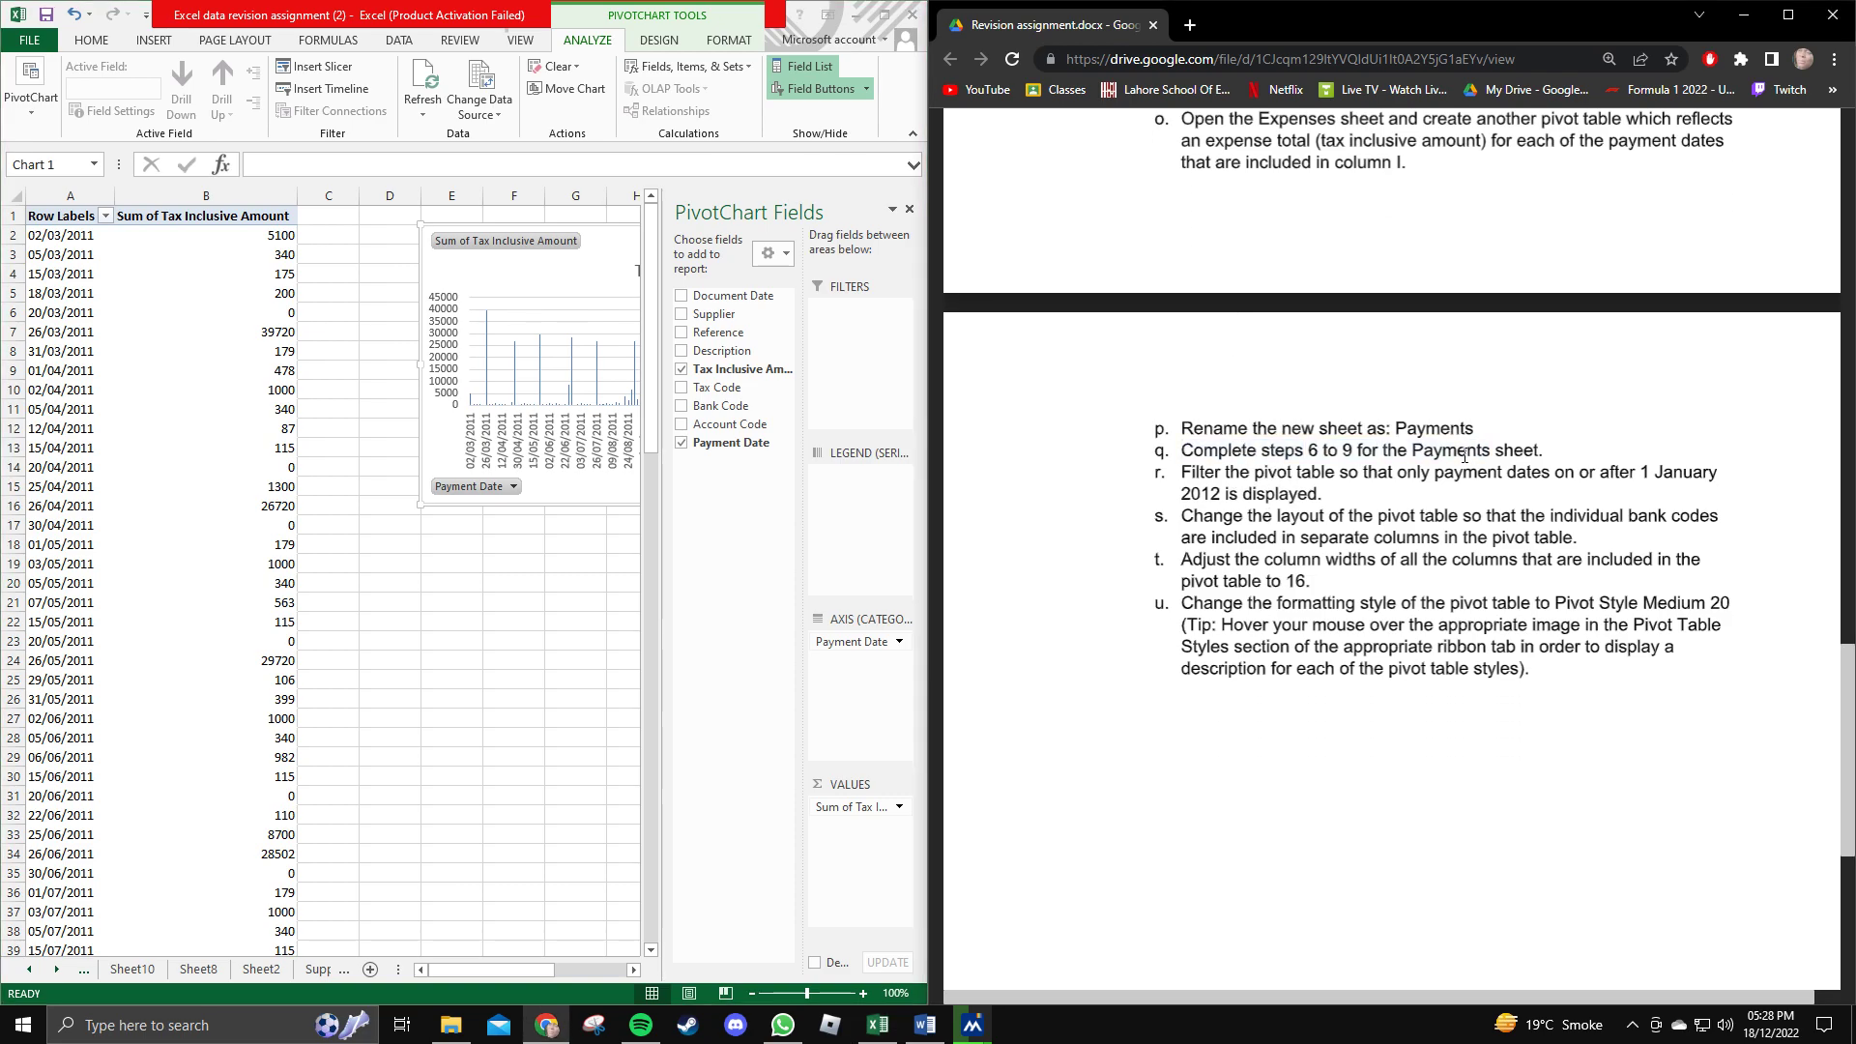
{"action": "left_click", "coordinate": [327, 971]}
{"action": "left_click", "coordinate": [323, 971]}
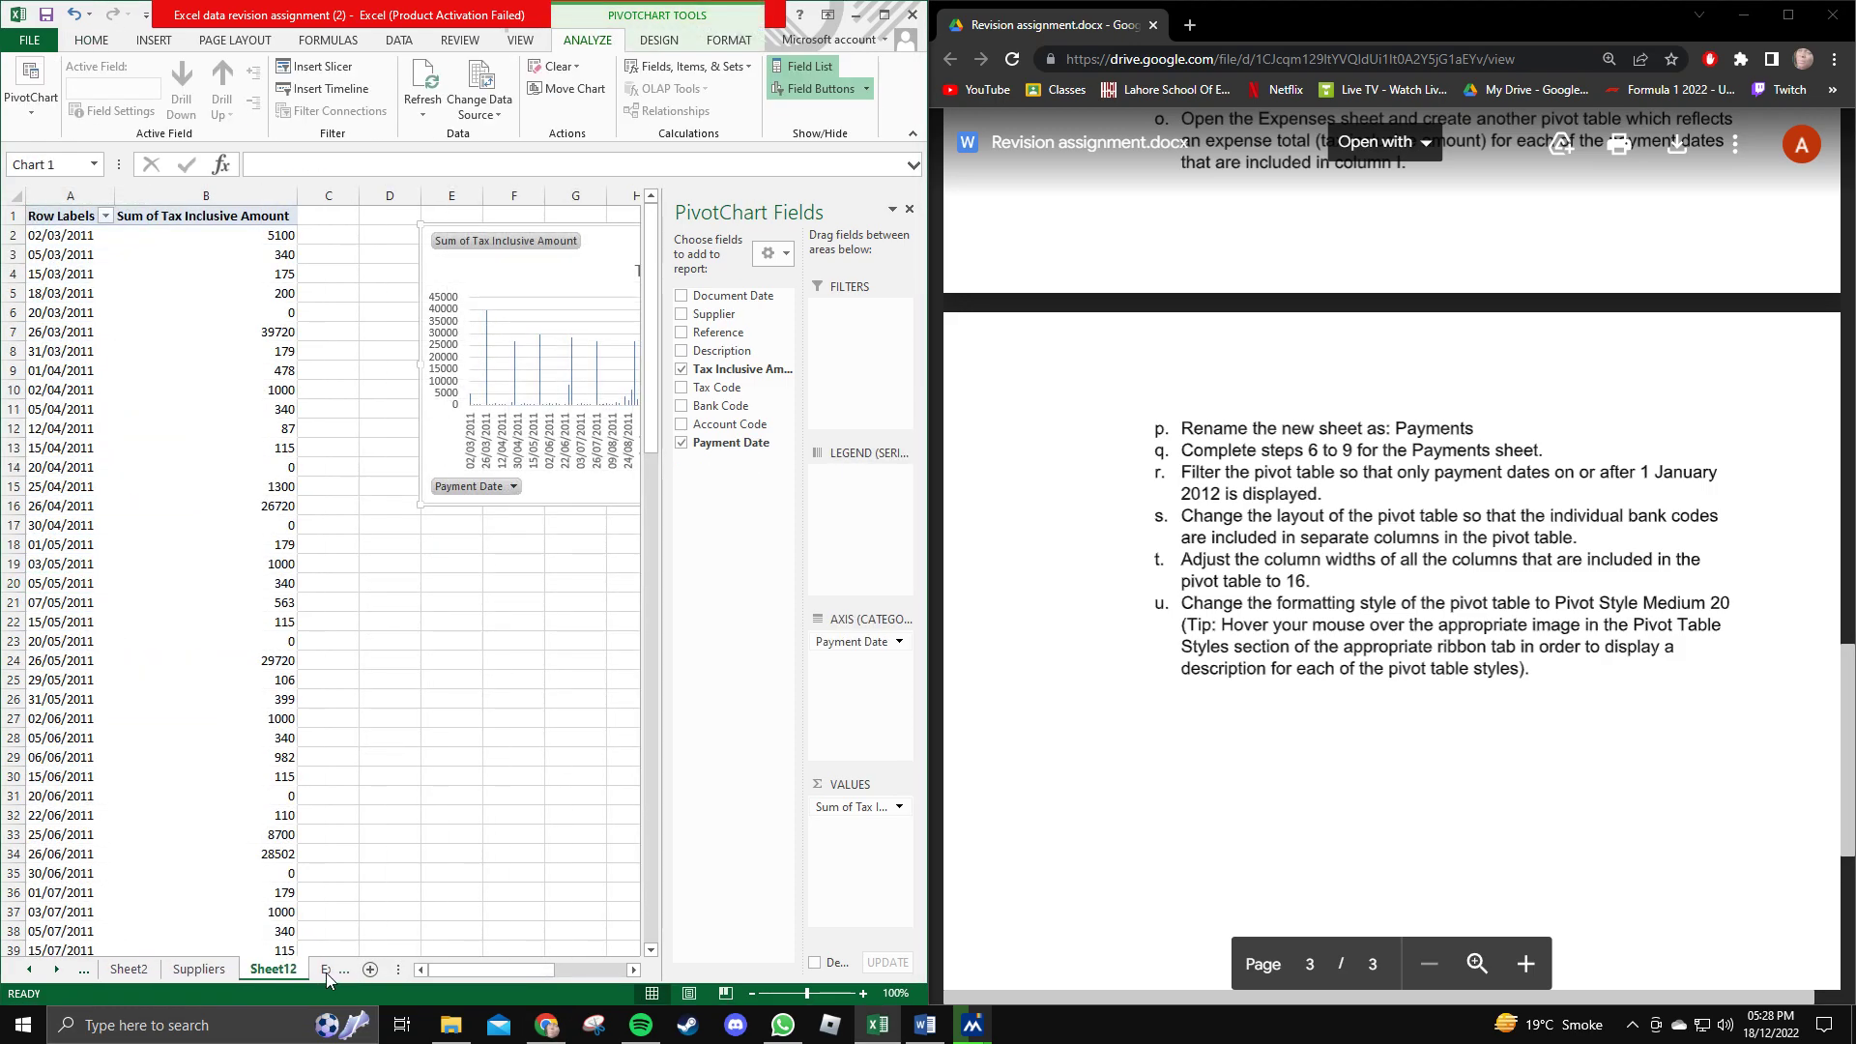
{"action": "left_click", "coordinate": [329, 974]}
{"action": "left_click", "coordinate": [216, 970]}
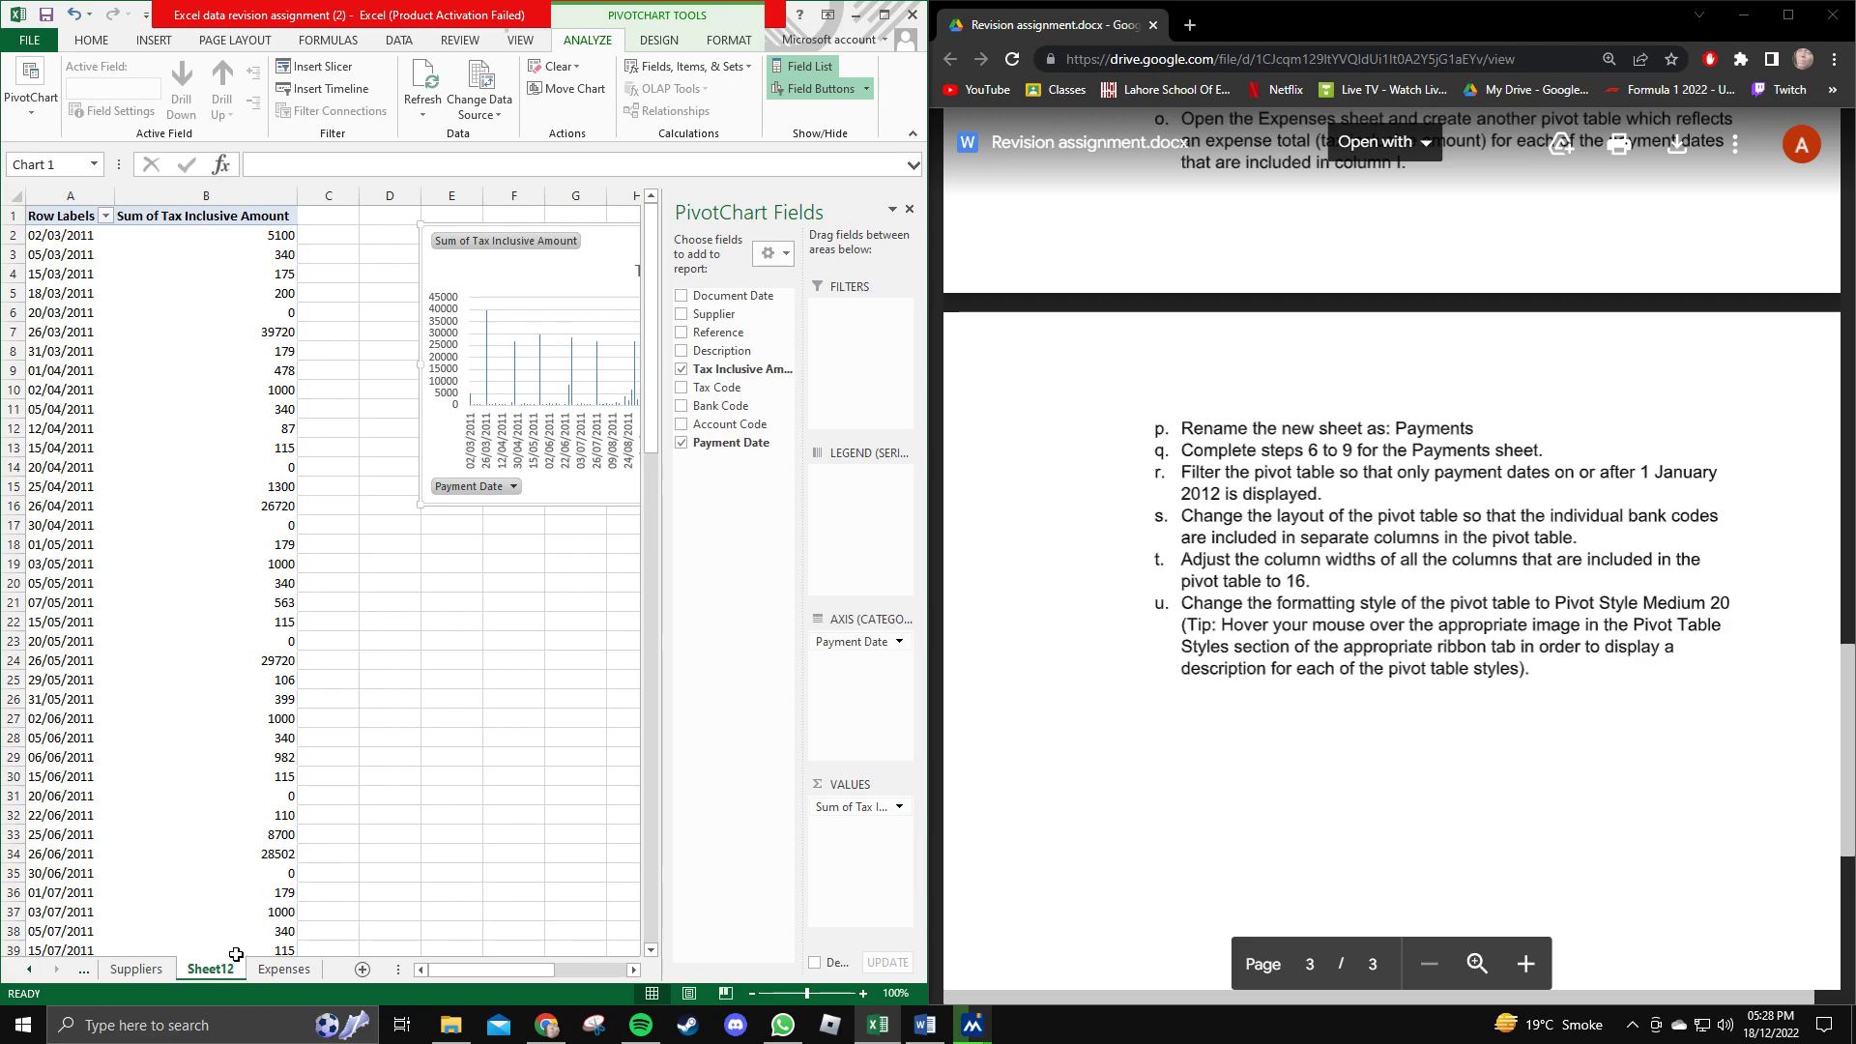
{"action": "double_click", "coordinate": [210, 969]}
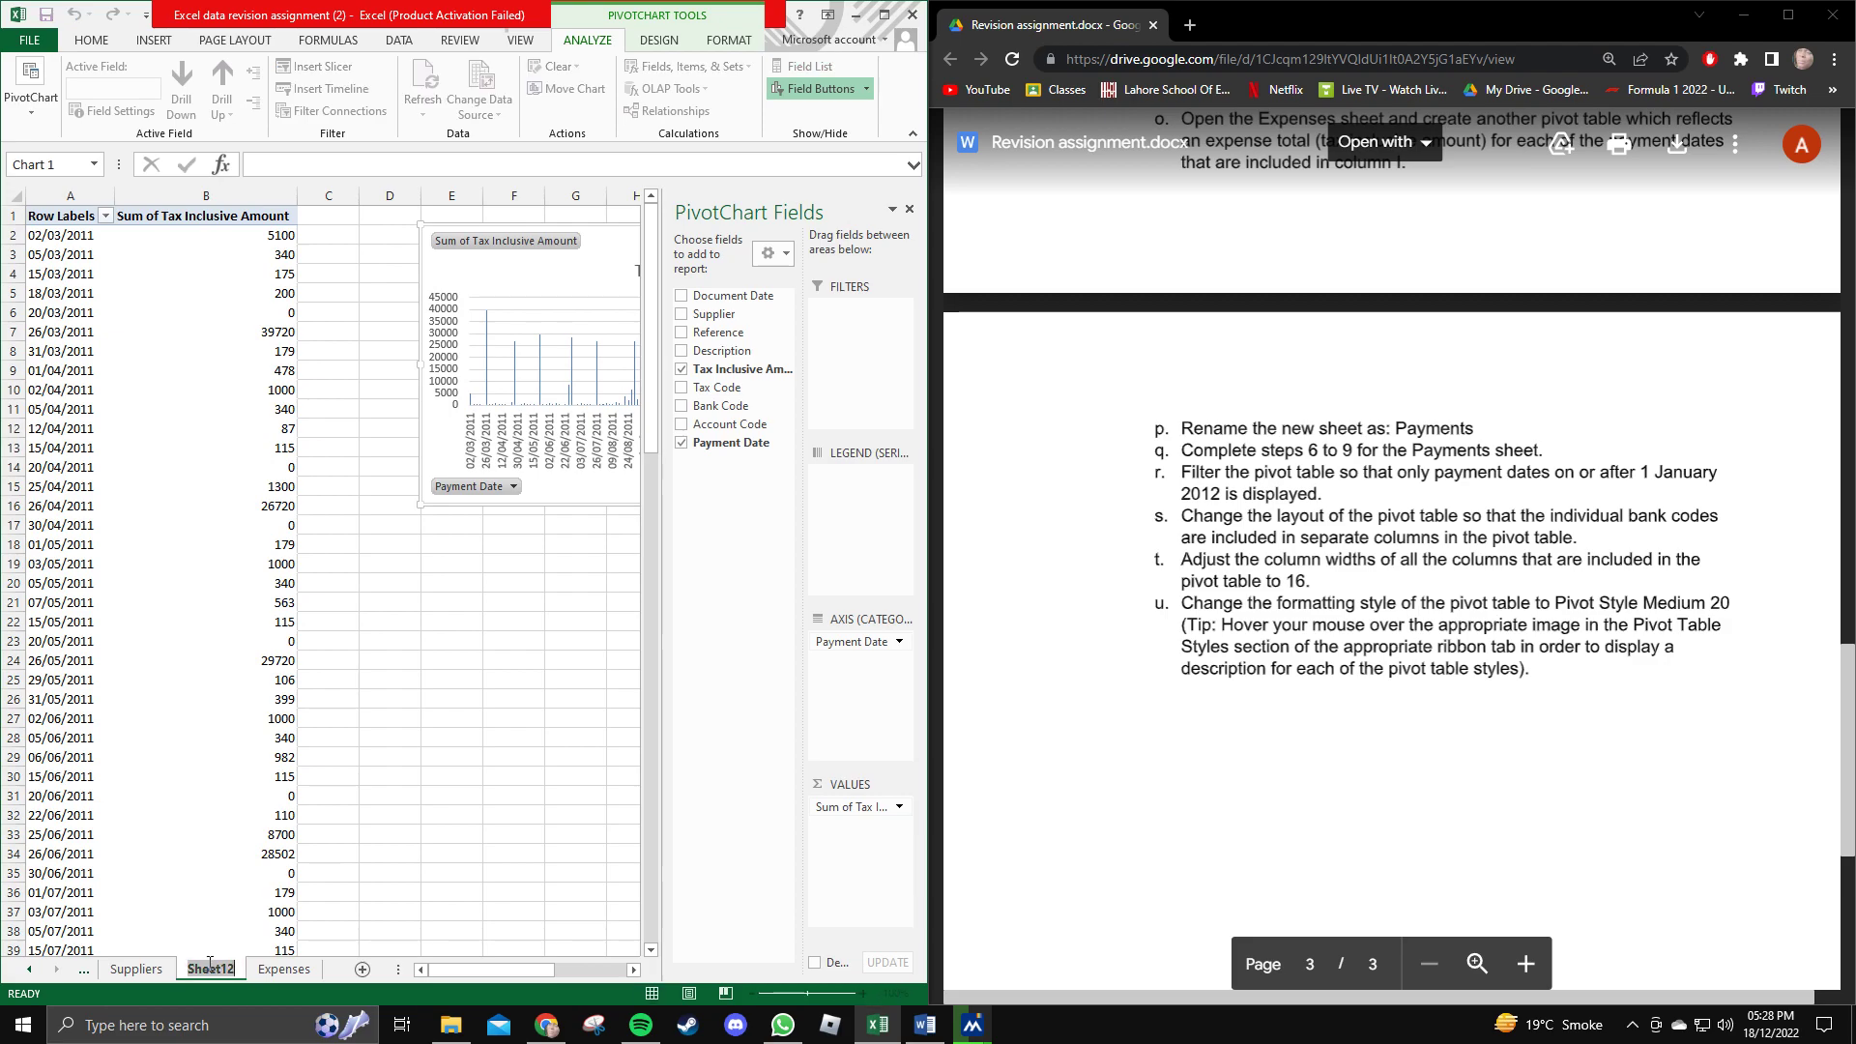
{"action": "type", "text": "Payments"}
{"action": "key", "text": "Return"}
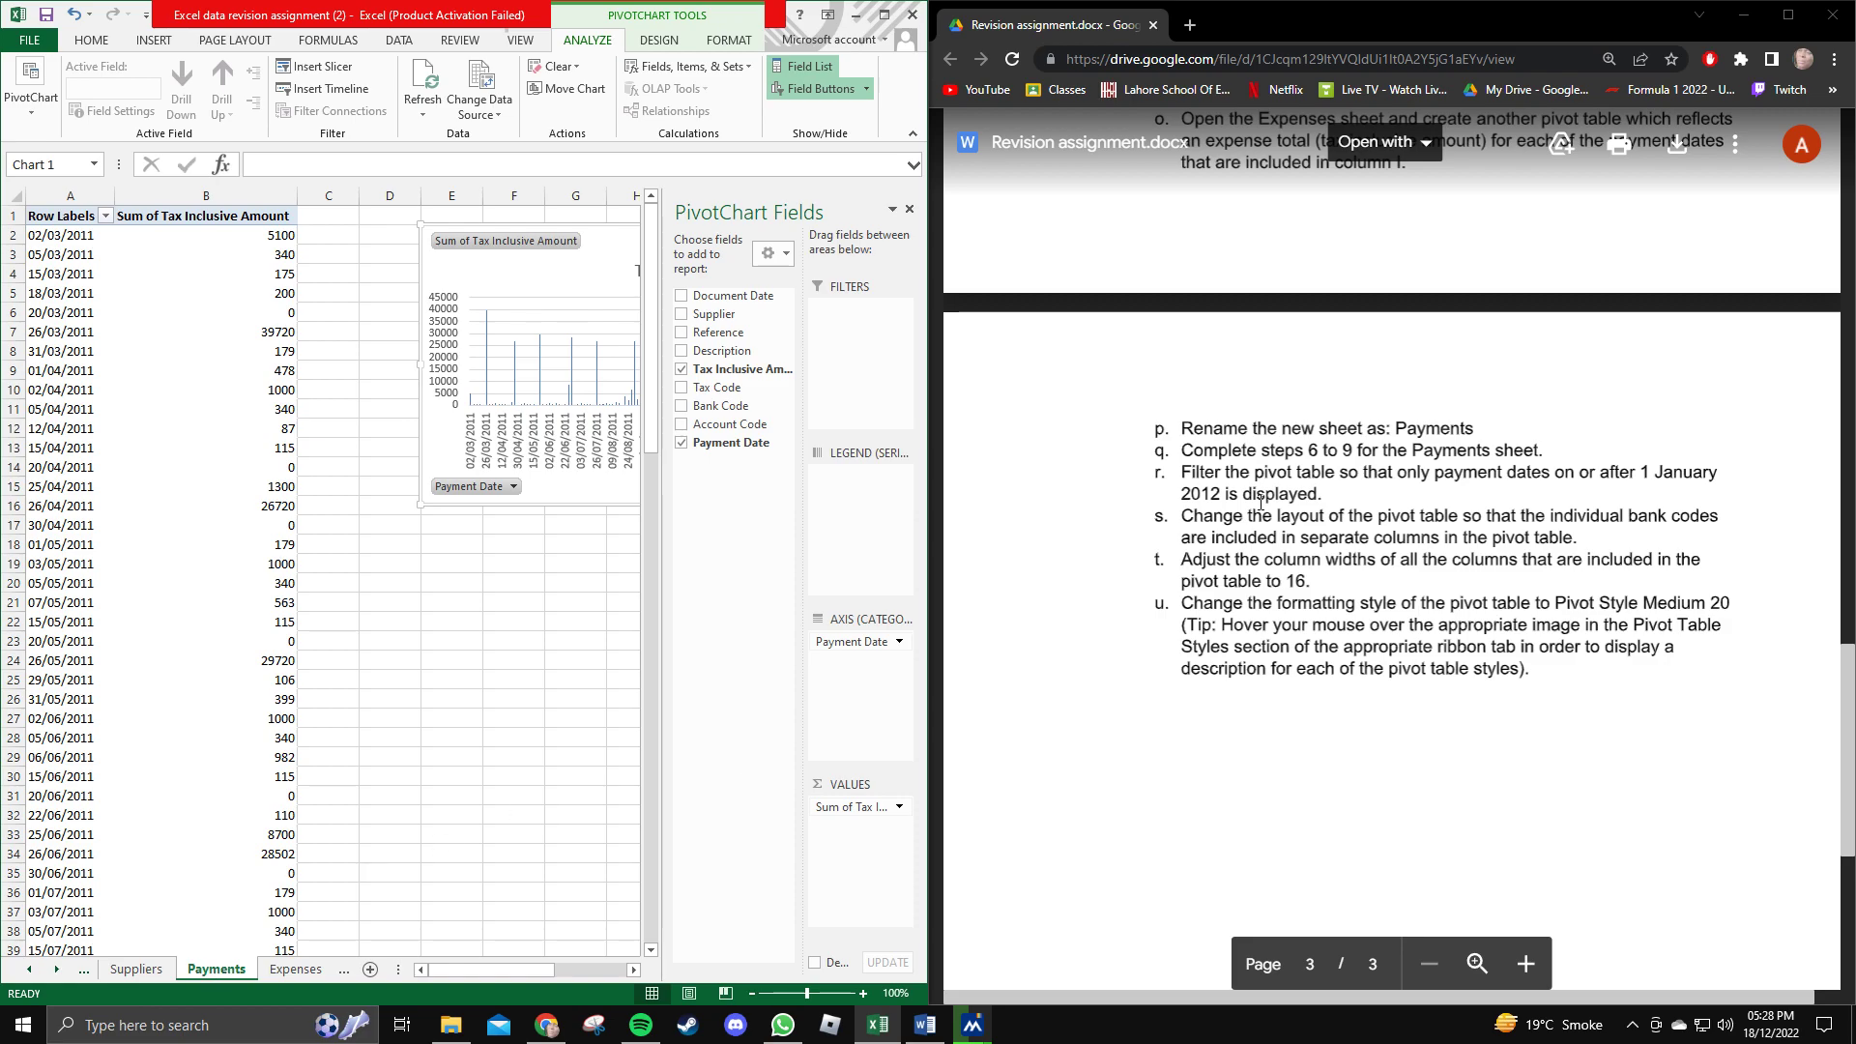
Go back to tasks f to i in the assignment and read the number formatting task that also applies to the Payments sheet.
{"action": "left_click_drag", "start_coordinate": [1223, 454], "coordinate": [1406, 454]}
{"action": "scroll", "coordinate": [1250, 568], "scroll_direction": "up", "scroll_amount": 6}
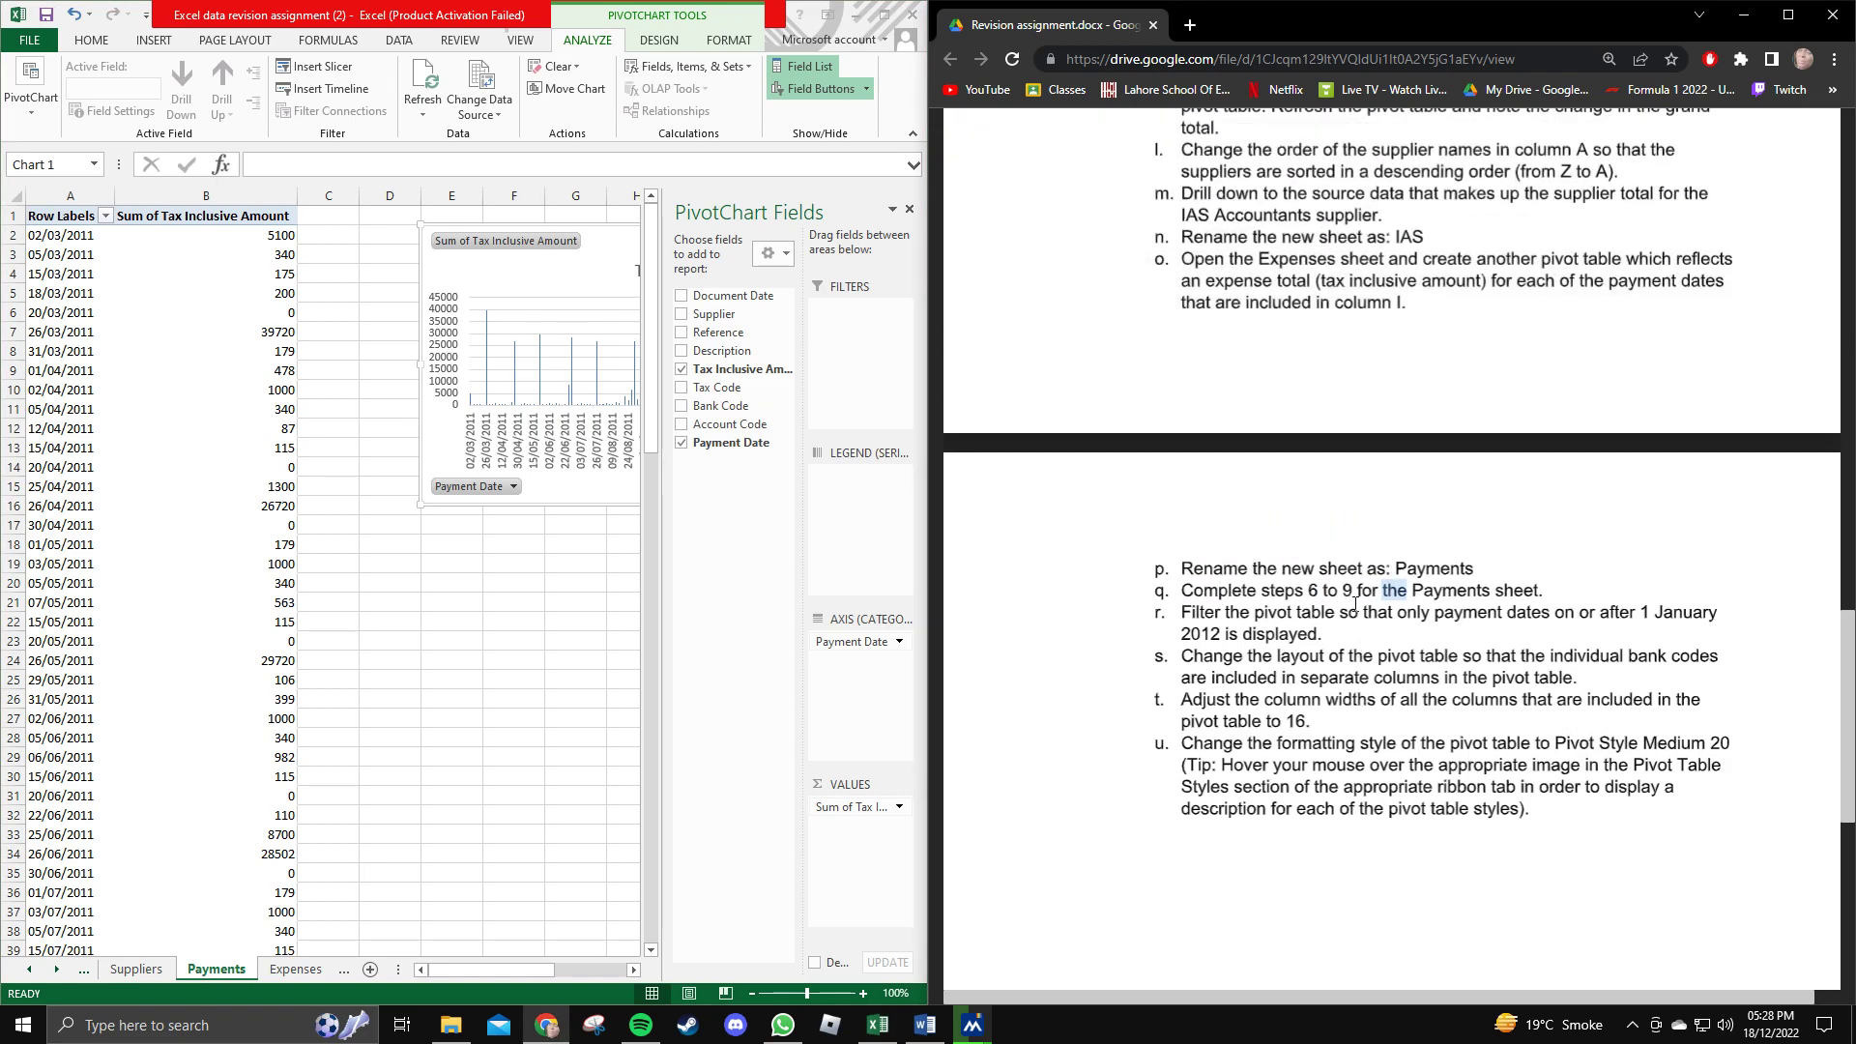
{"action": "scroll", "coordinate": [1250, 568], "scroll_direction": "up", "scroll_amount": 3}
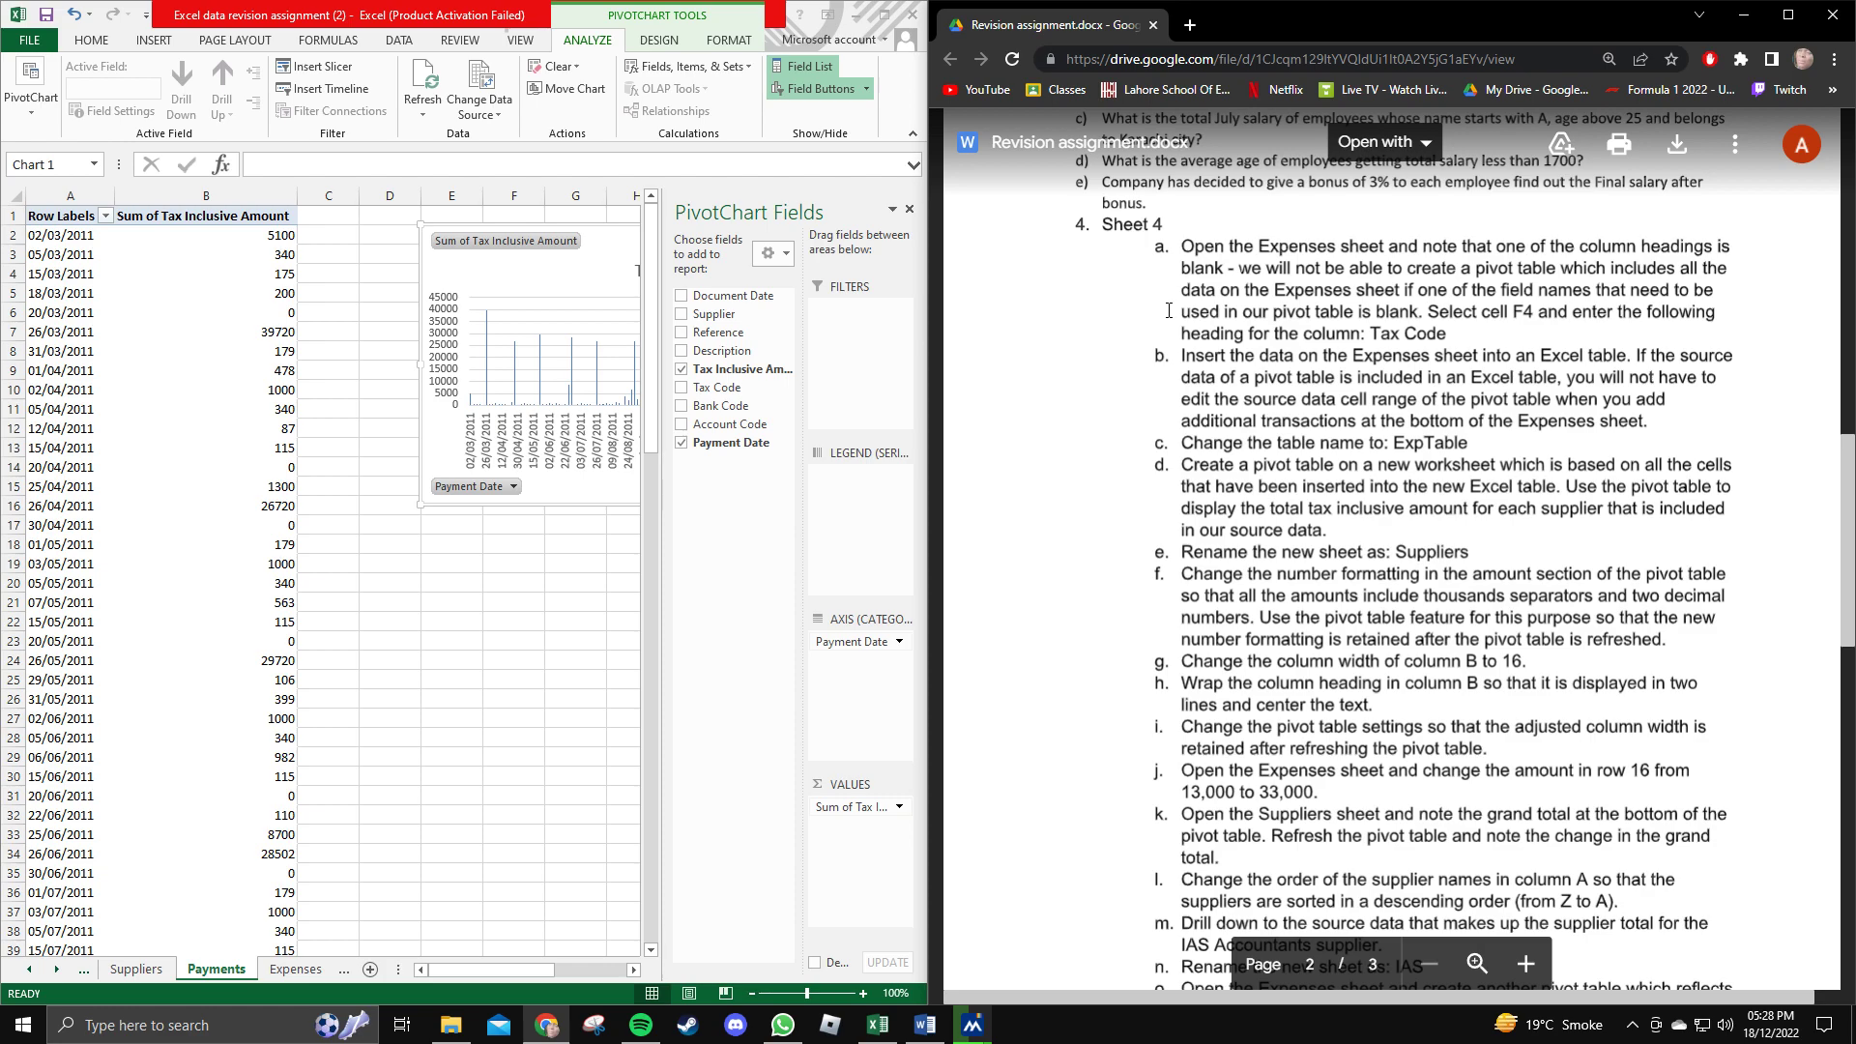
{"action": "left_click_drag", "start_coordinate": [1180, 574], "coordinate": [1525, 574]}
{"action": "left_click", "coordinate": [1525, 574]}
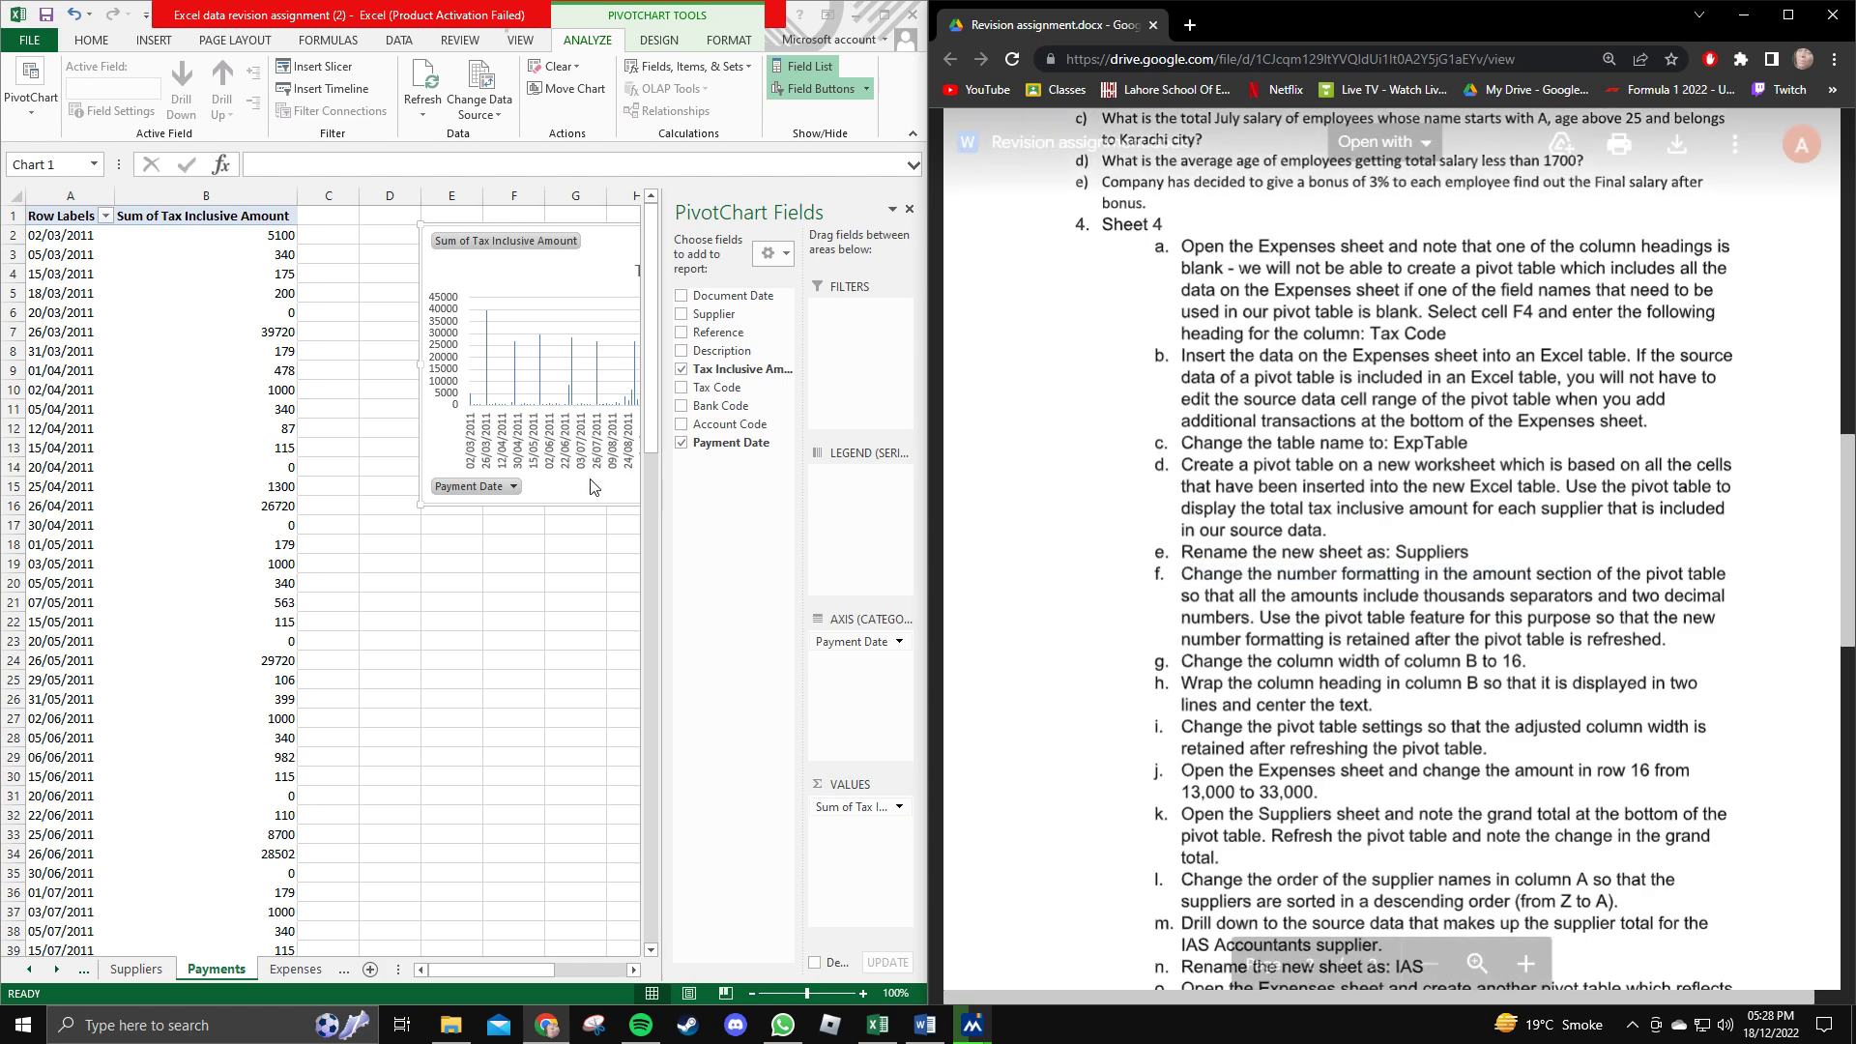
{"action": "left_click", "coordinate": [240, 240]}
{"action": "left_click_drag", "start_coordinate": [1169, 575], "coordinate": [1680, 575]}
Format the Sum of Tax Inclusive Amount value field as Number with two decimal places and a thousands separator.
{"action": "left_click", "coordinate": [215, 239]}
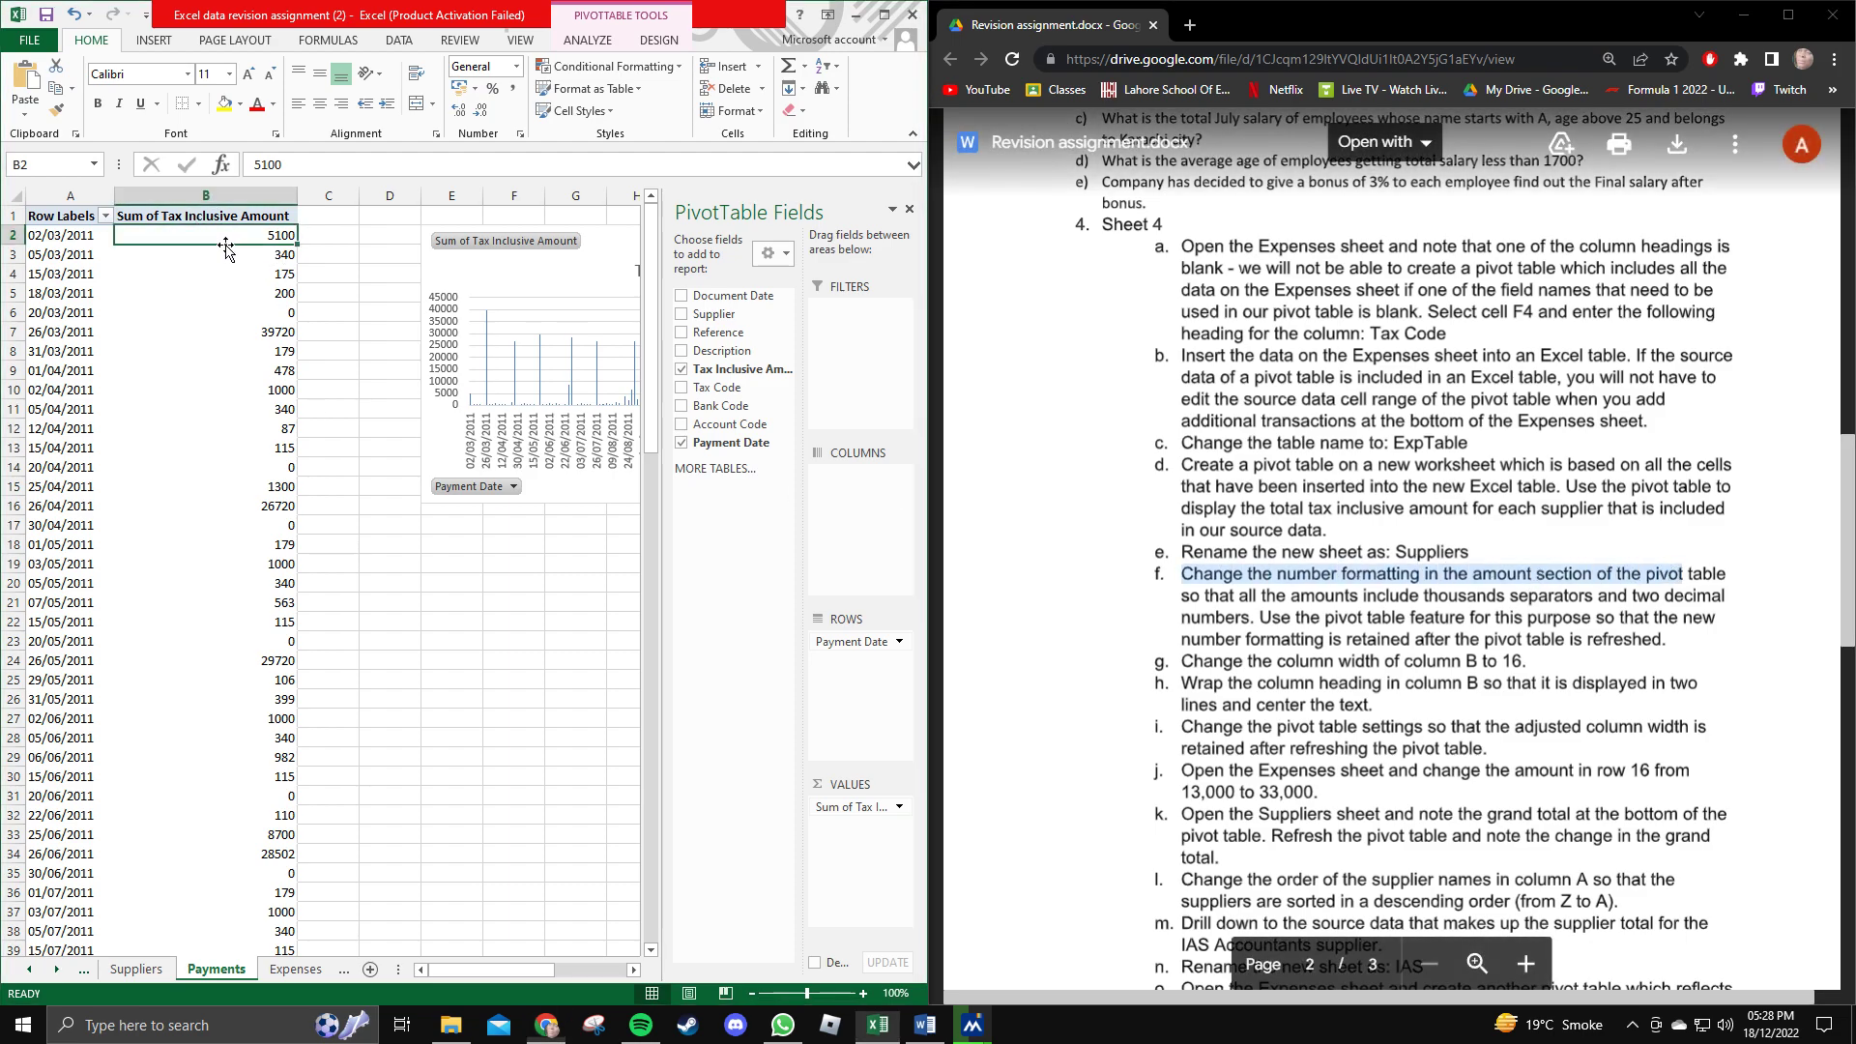
{"action": "left_click", "coordinate": [591, 43]}
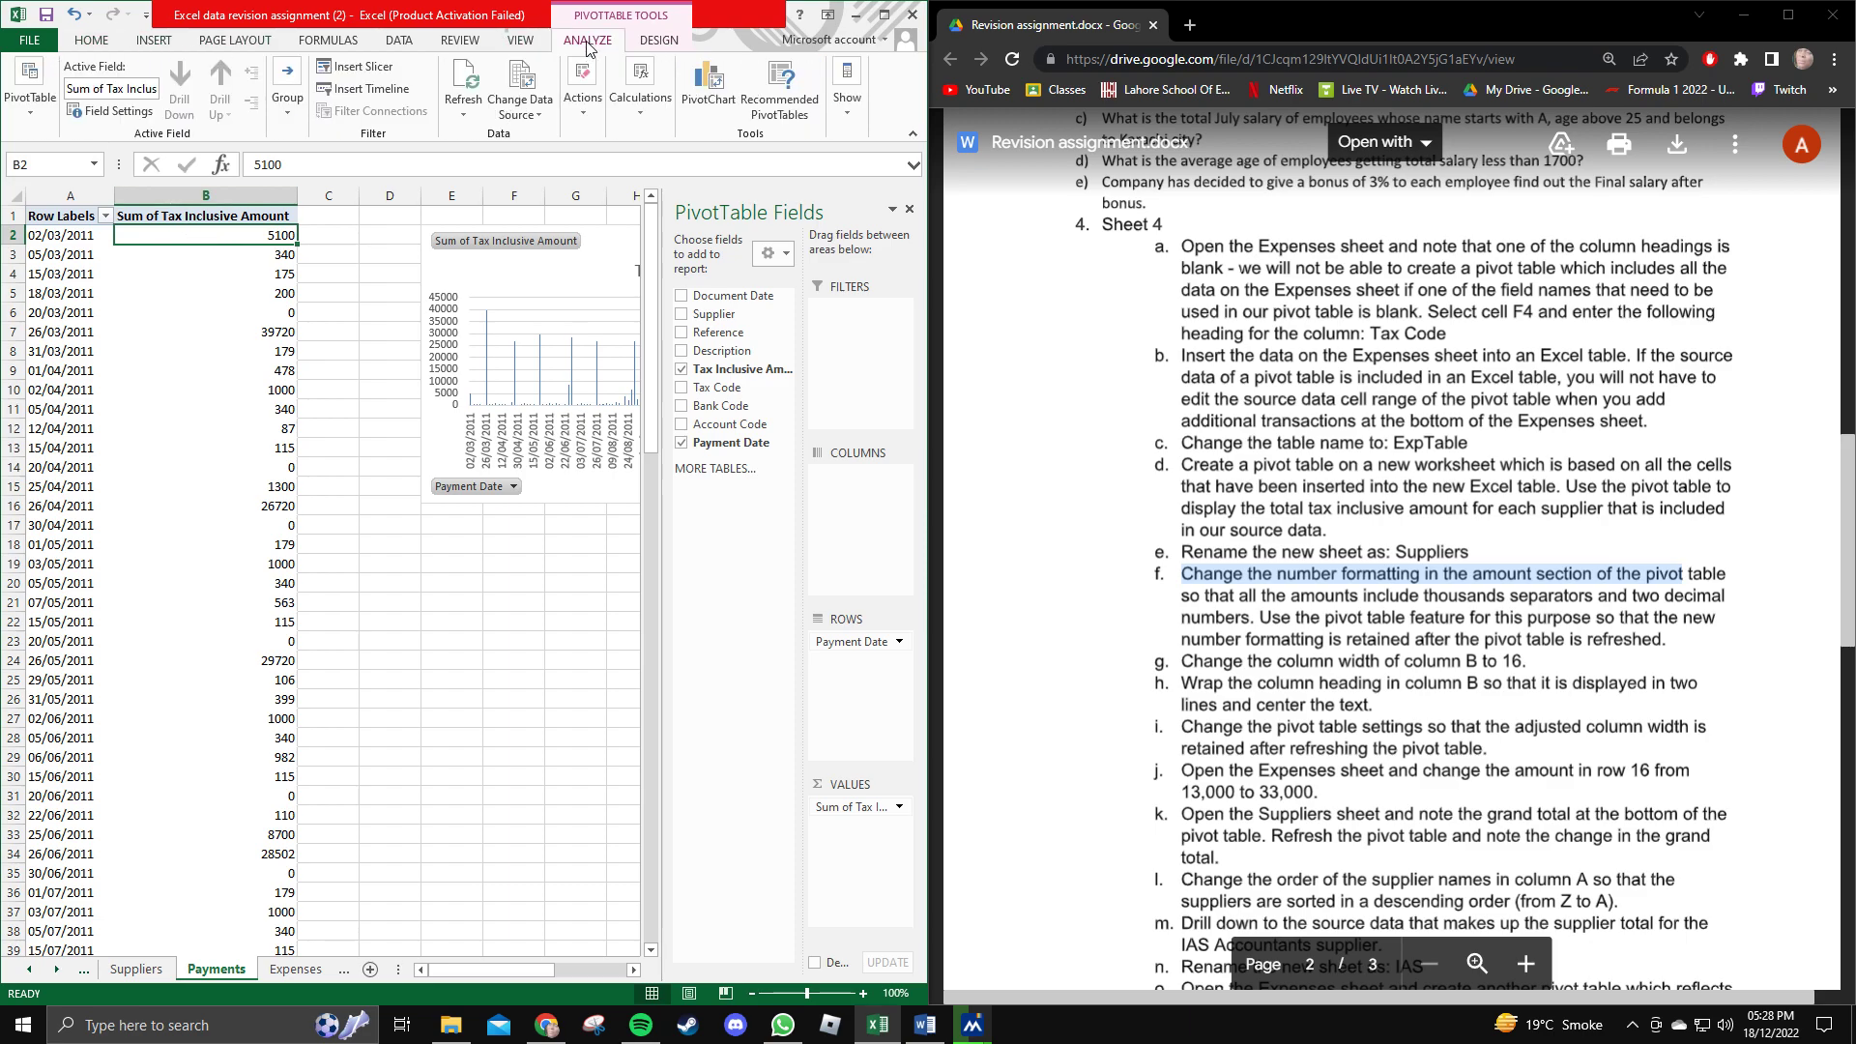
{"action": "left_click", "coordinate": [102, 115]}
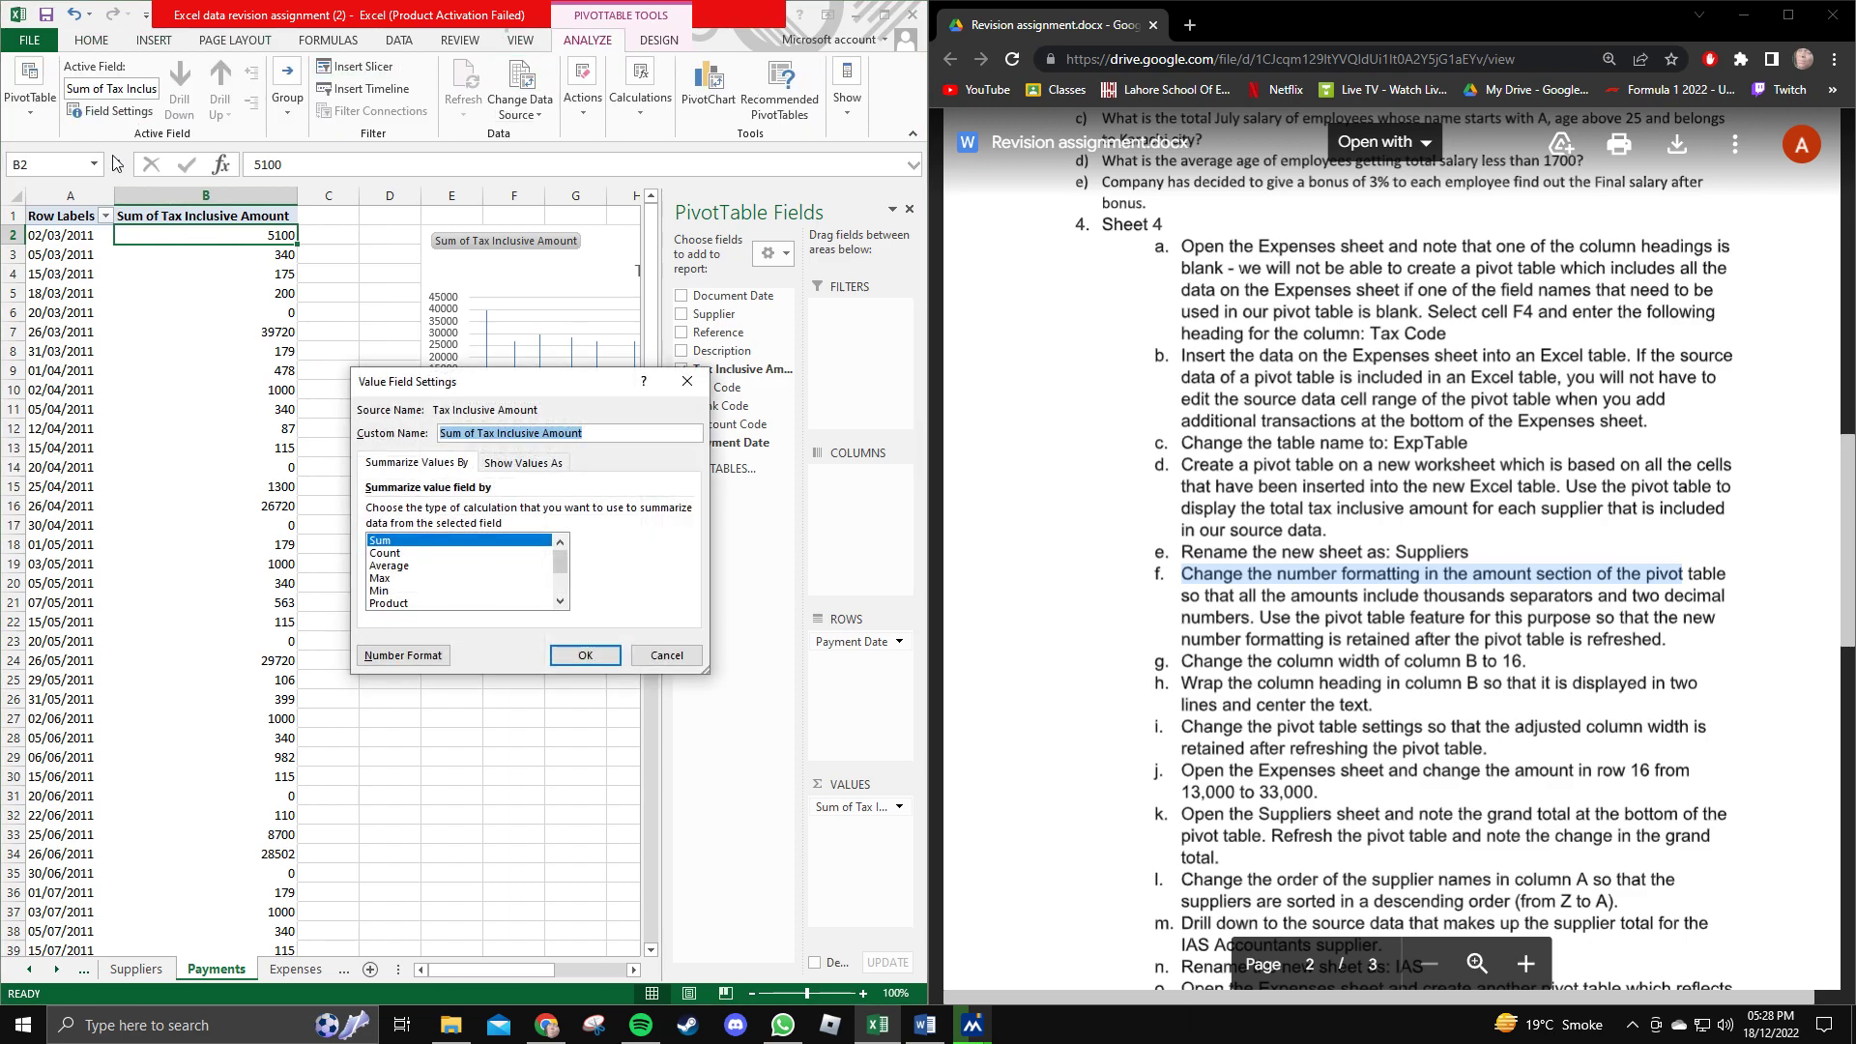
{"action": "left_click", "coordinate": [404, 655]}
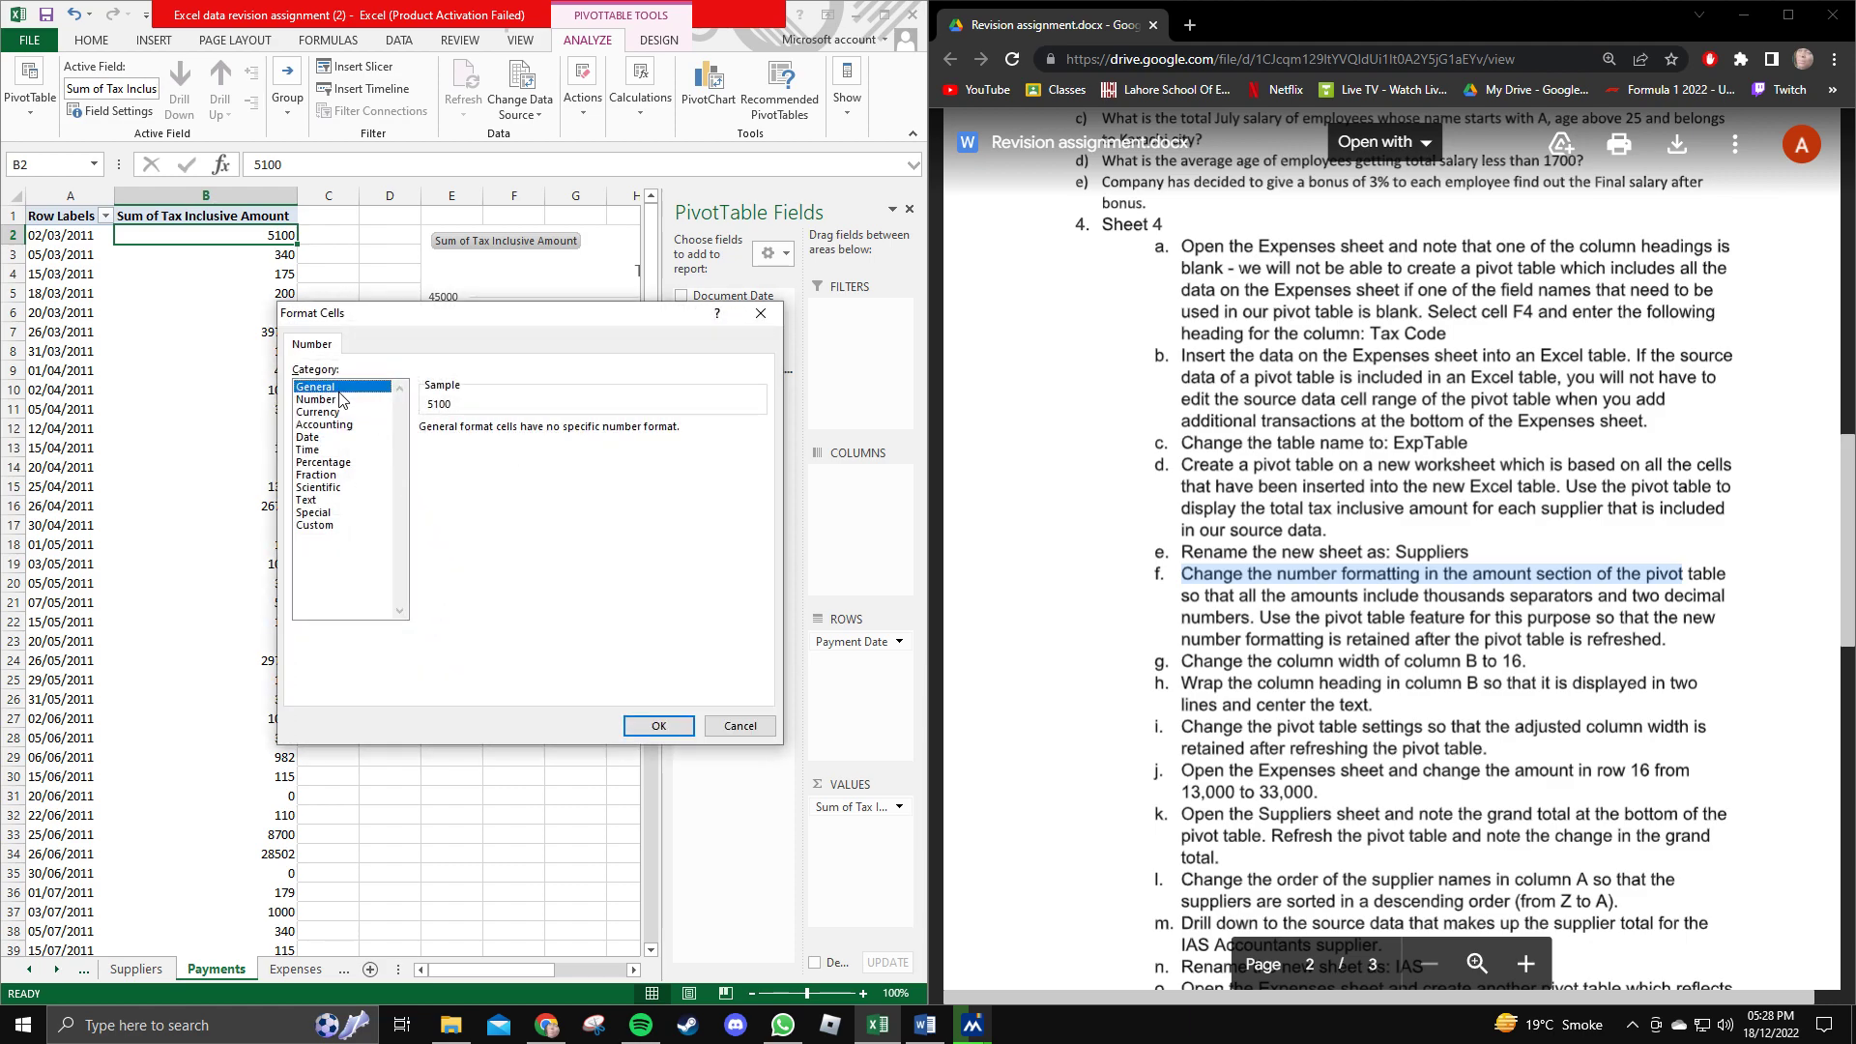
{"action": "left_click", "coordinate": [341, 400]}
{"action": "left_click", "coordinate": [534, 453]}
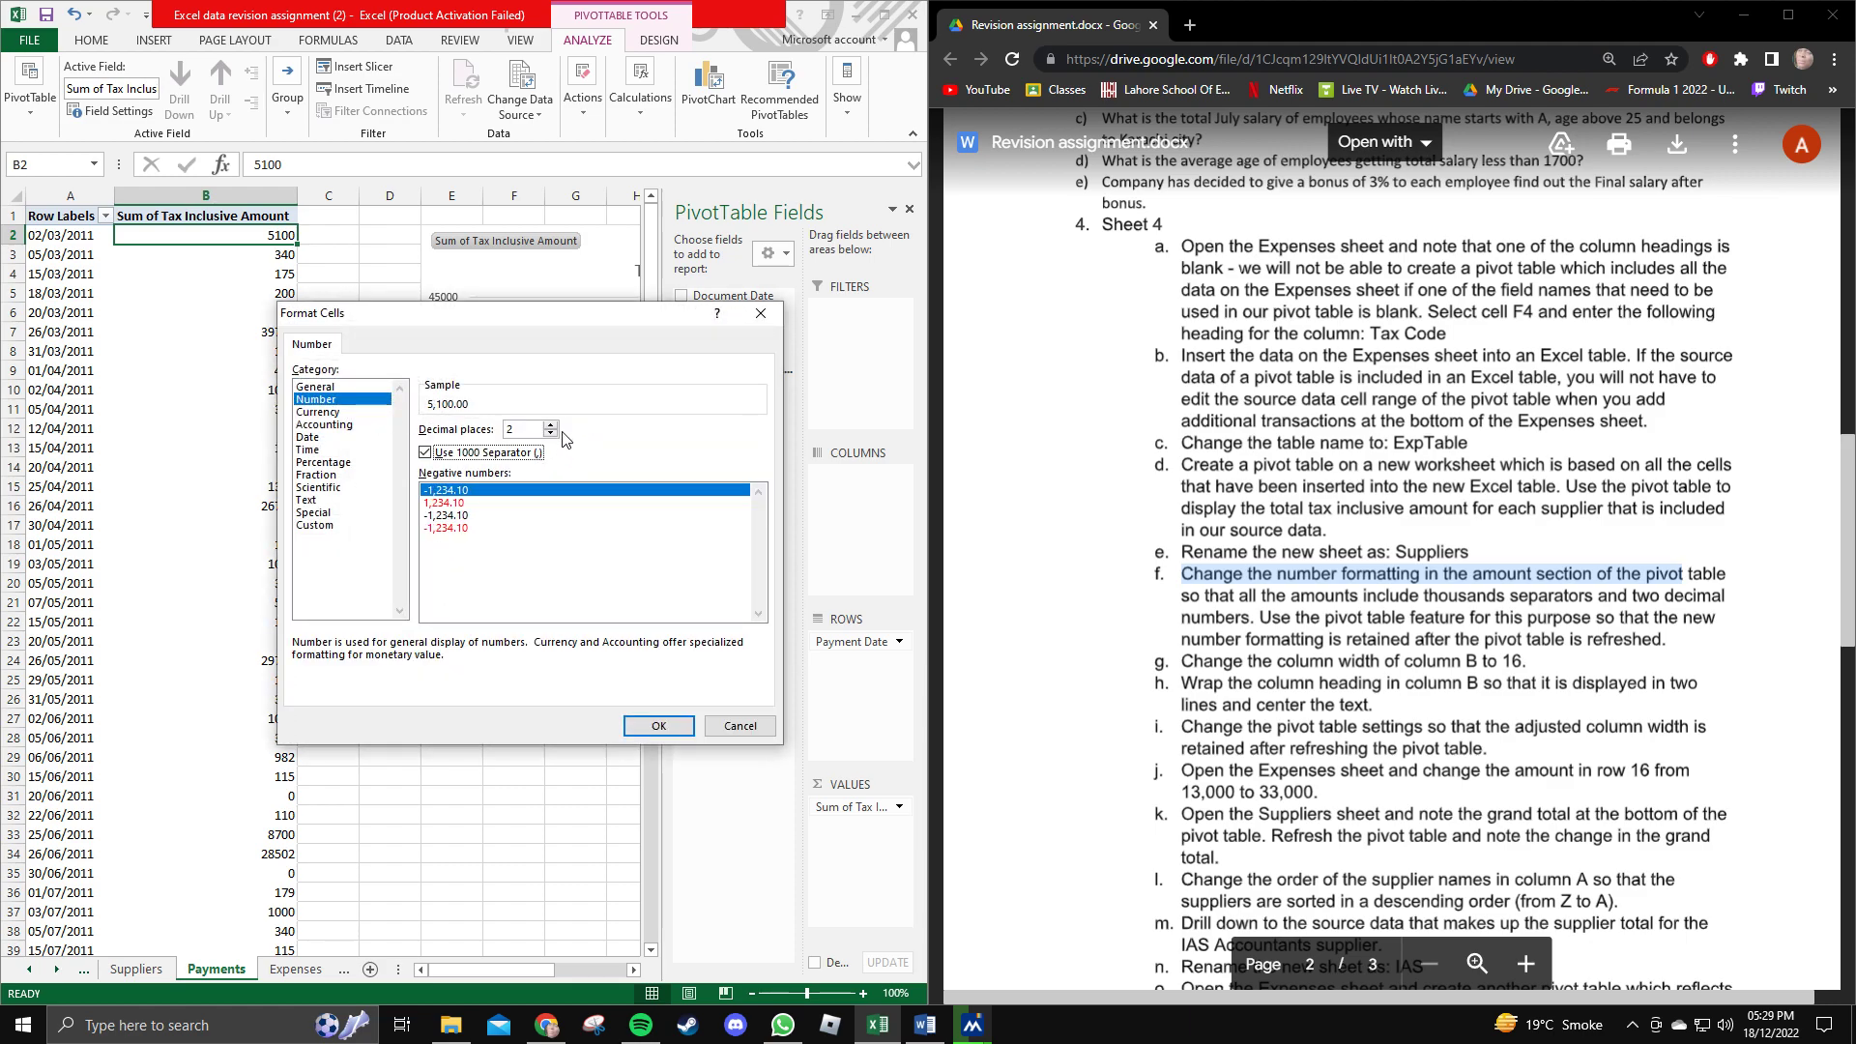
{"action": "left_click", "coordinate": [658, 726]}
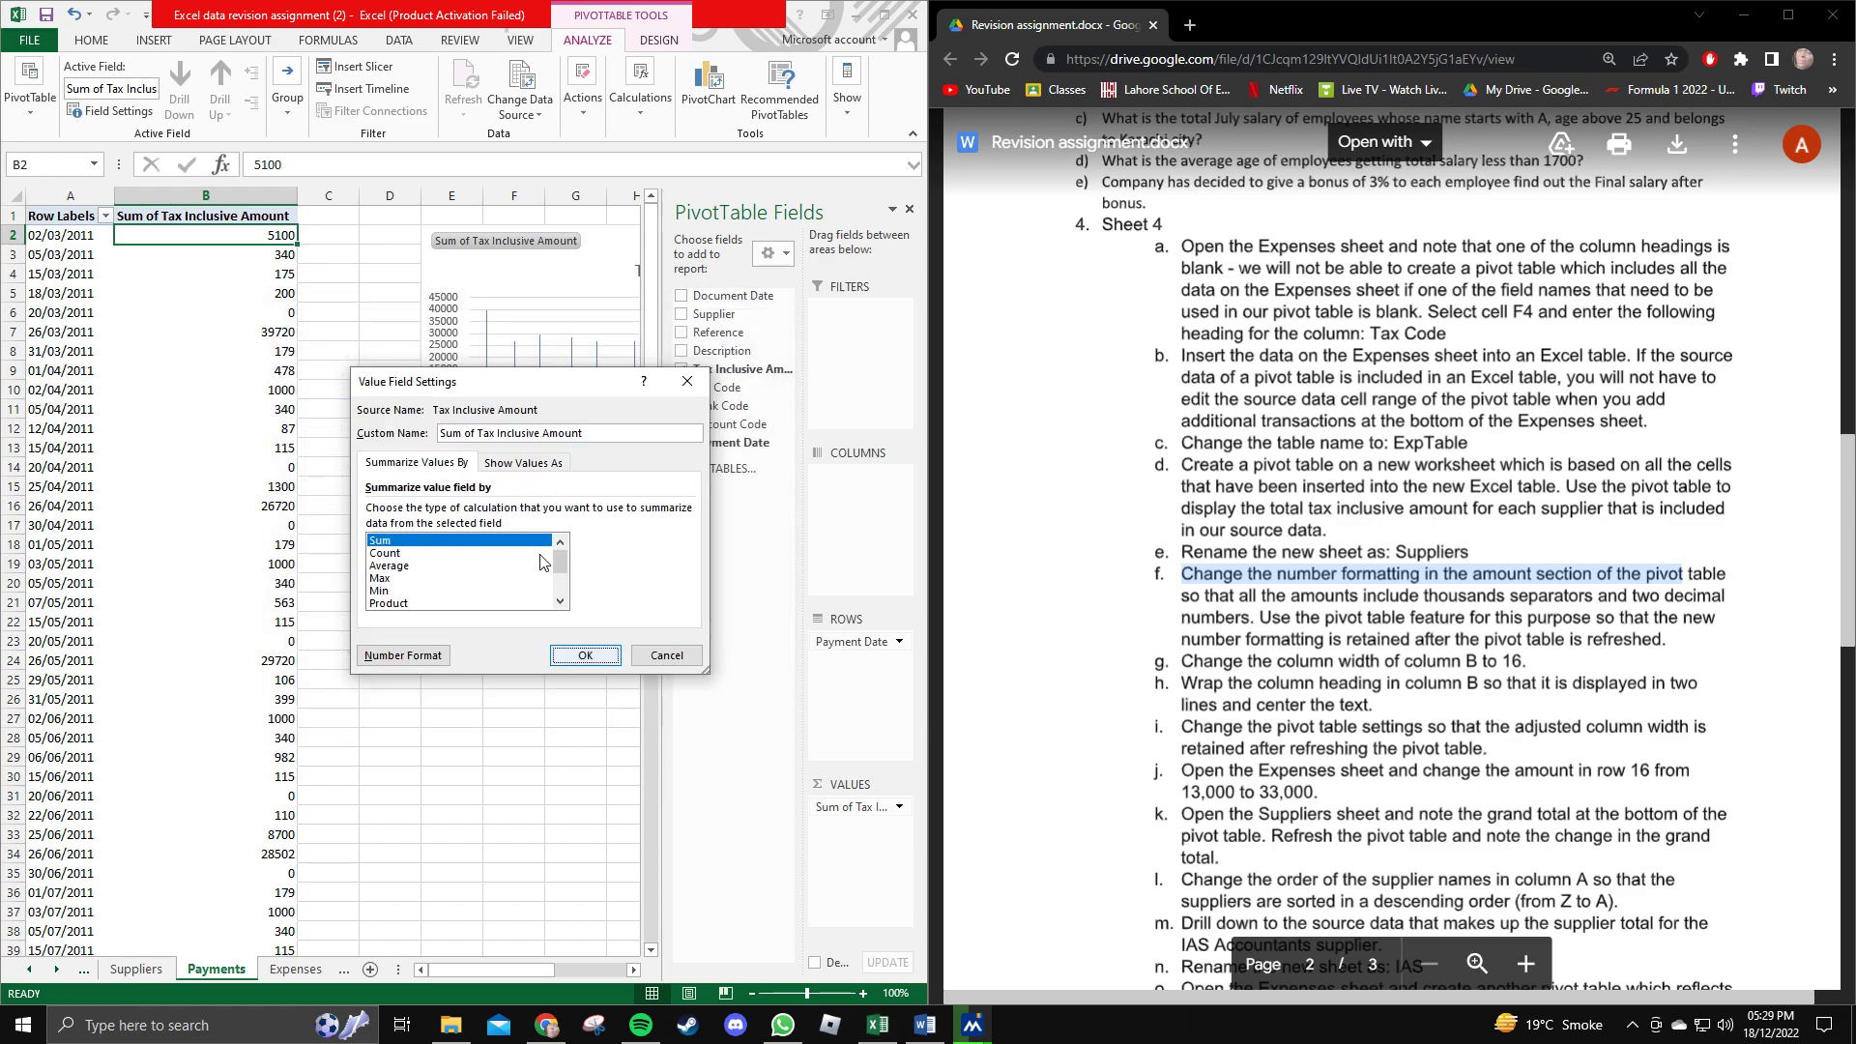
{"action": "left_click", "coordinate": [572, 655]}
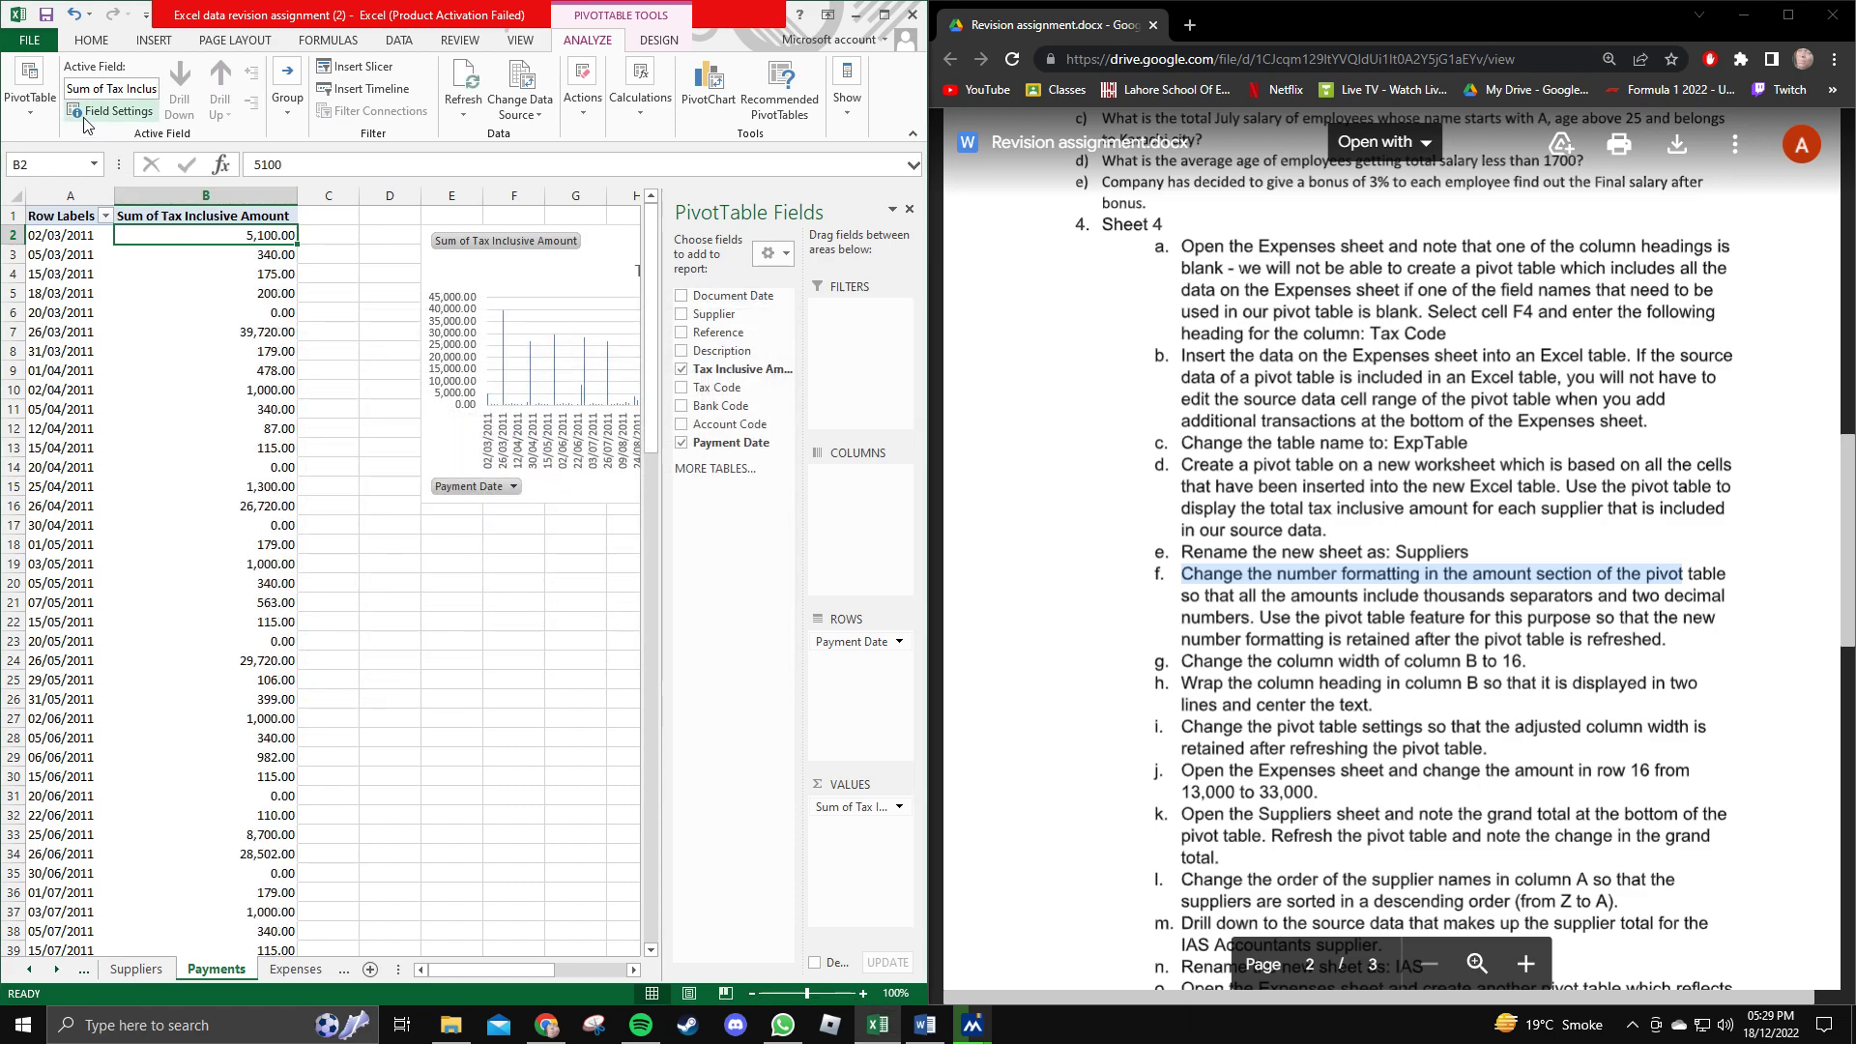
Turn off autofitting of column widths on update in the options of the Payments pivot table.
{"action": "left_click", "coordinate": [35, 113]}
{"action": "left_click", "coordinate": [29, 198]}
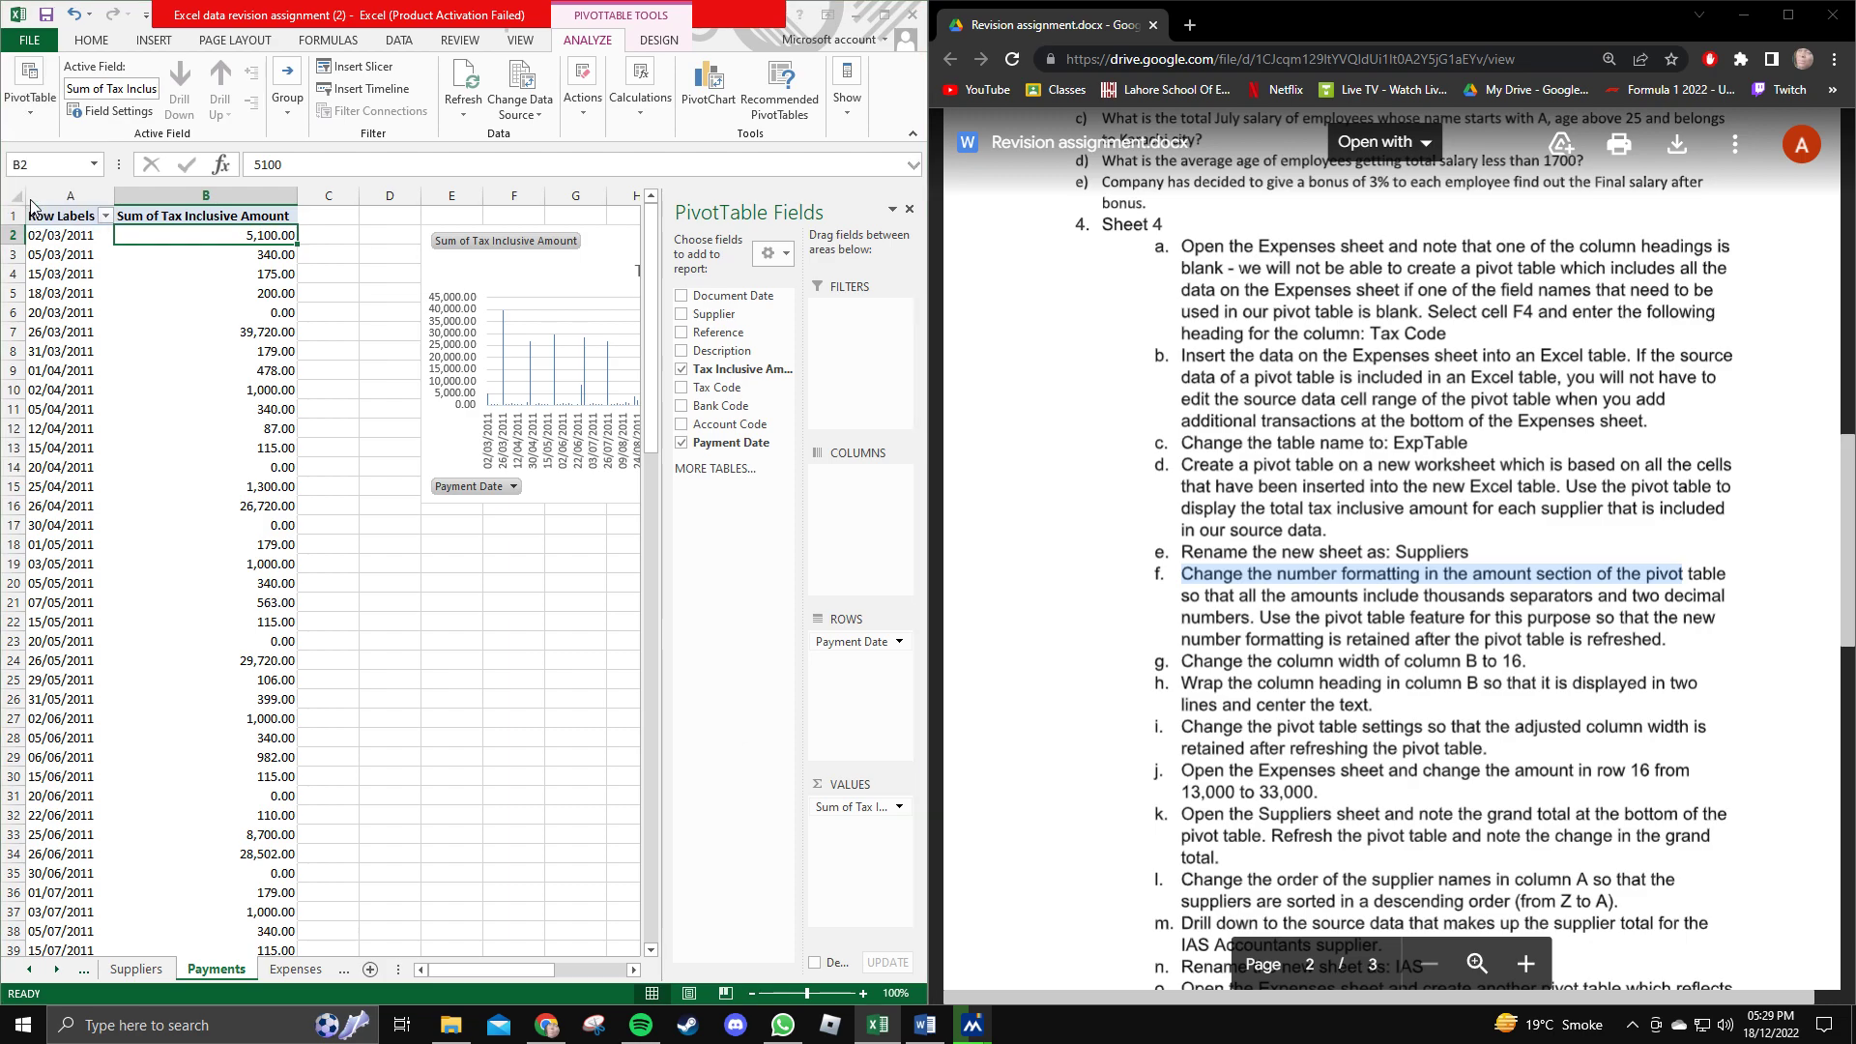
{"action": "left_click", "coordinate": [404, 591]}
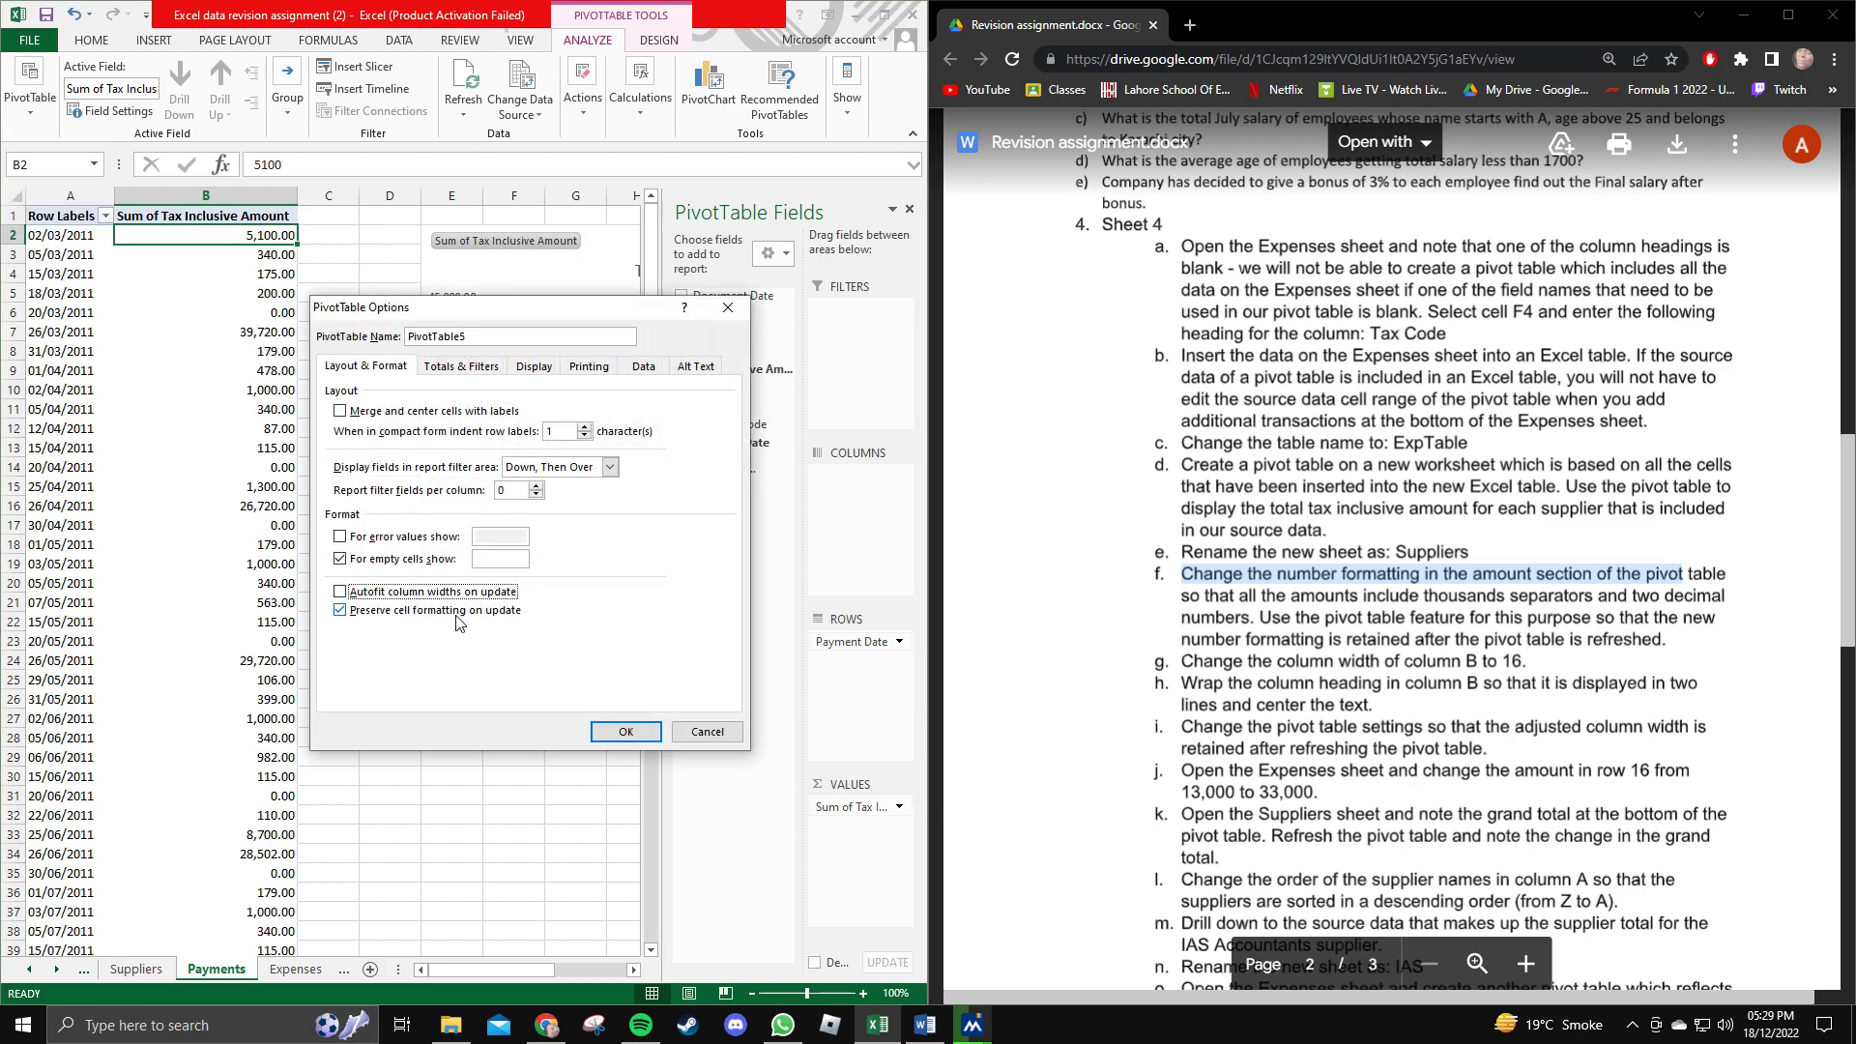
{"action": "left_click", "coordinate": [625, 731]}
Narrow column B of the Payments sheet and wrap its heading in B1 onto two lines.
{"action": "left_click_drag", "start_coordinate": [1259, 617], "coordinate": [1492, 663]}
{"action": "left_click", "coordinate": [1352, 635]}
{"action": "left_click", "coordinate": [1491, 663]}
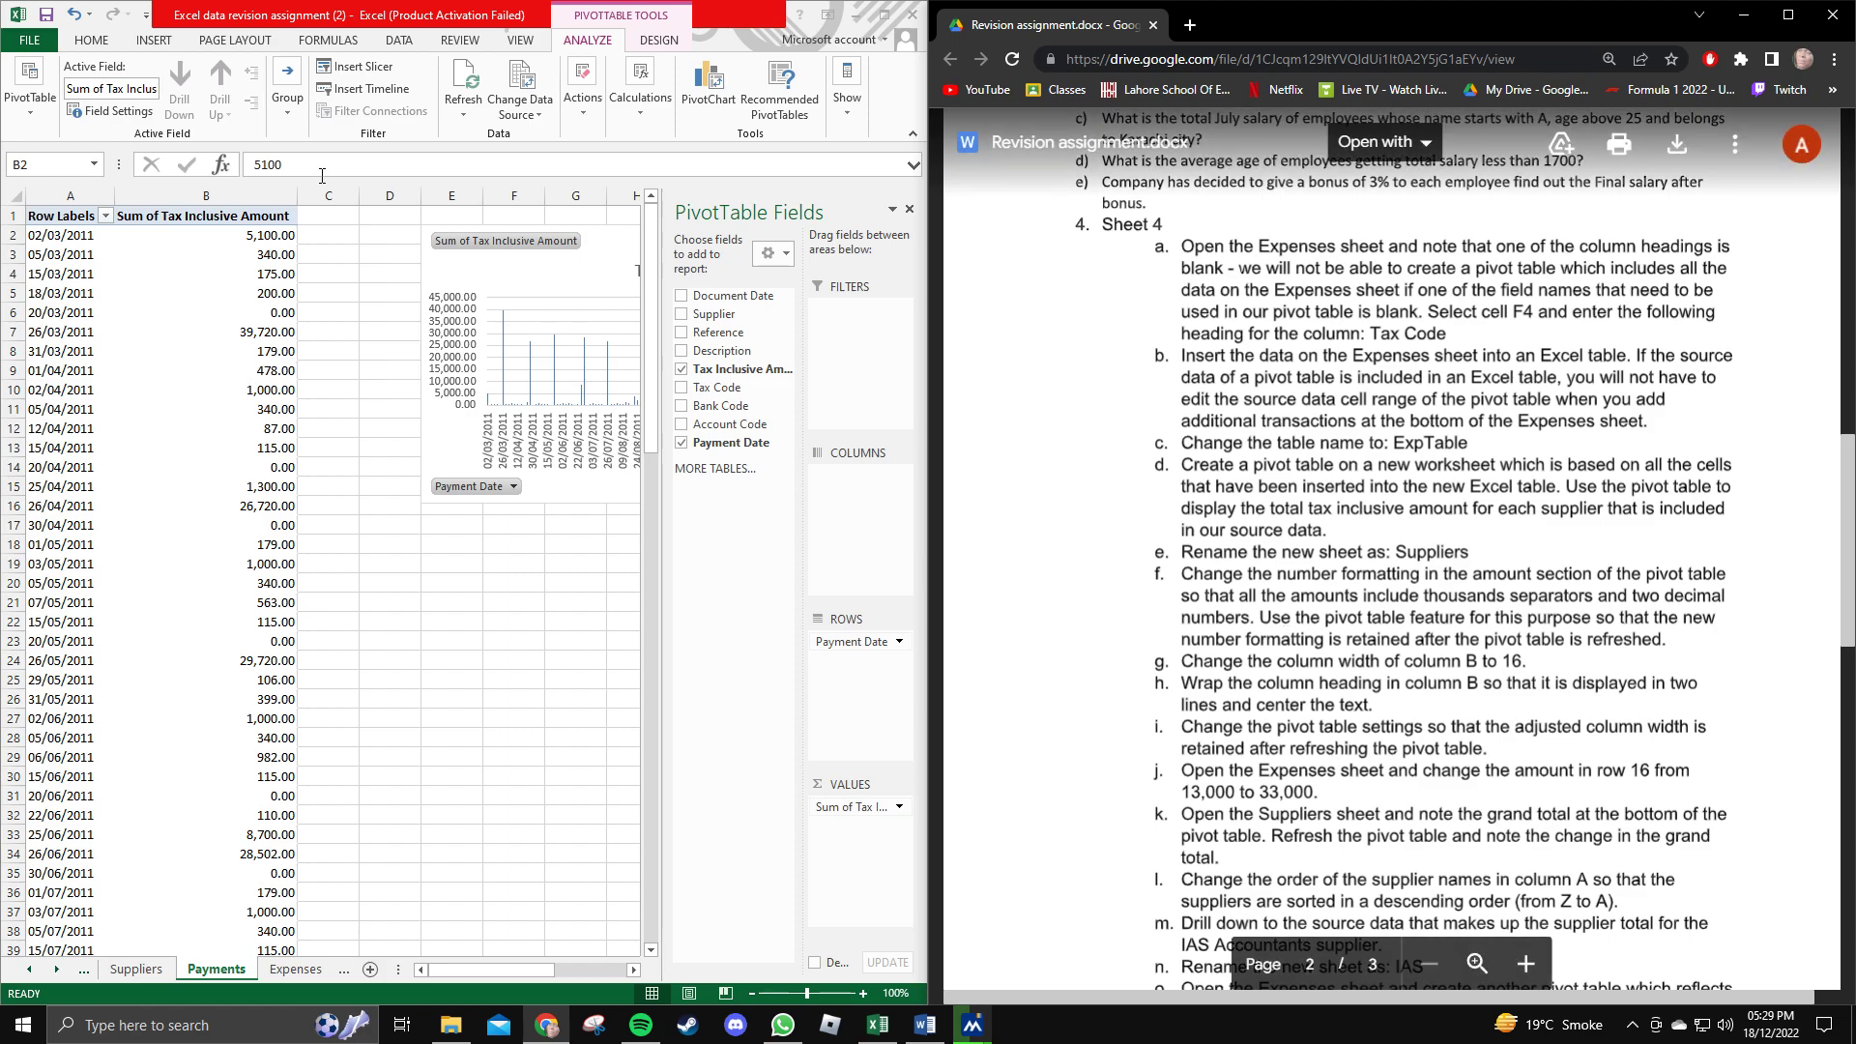
{"action": "left_click", "coordinate": [278, 226]}
{"action": "left_click_drag", "start_coordinate": [295, 197], "coordinate": [228, 198]}
{"action": "left_click", "coordinate": [189, 221]}
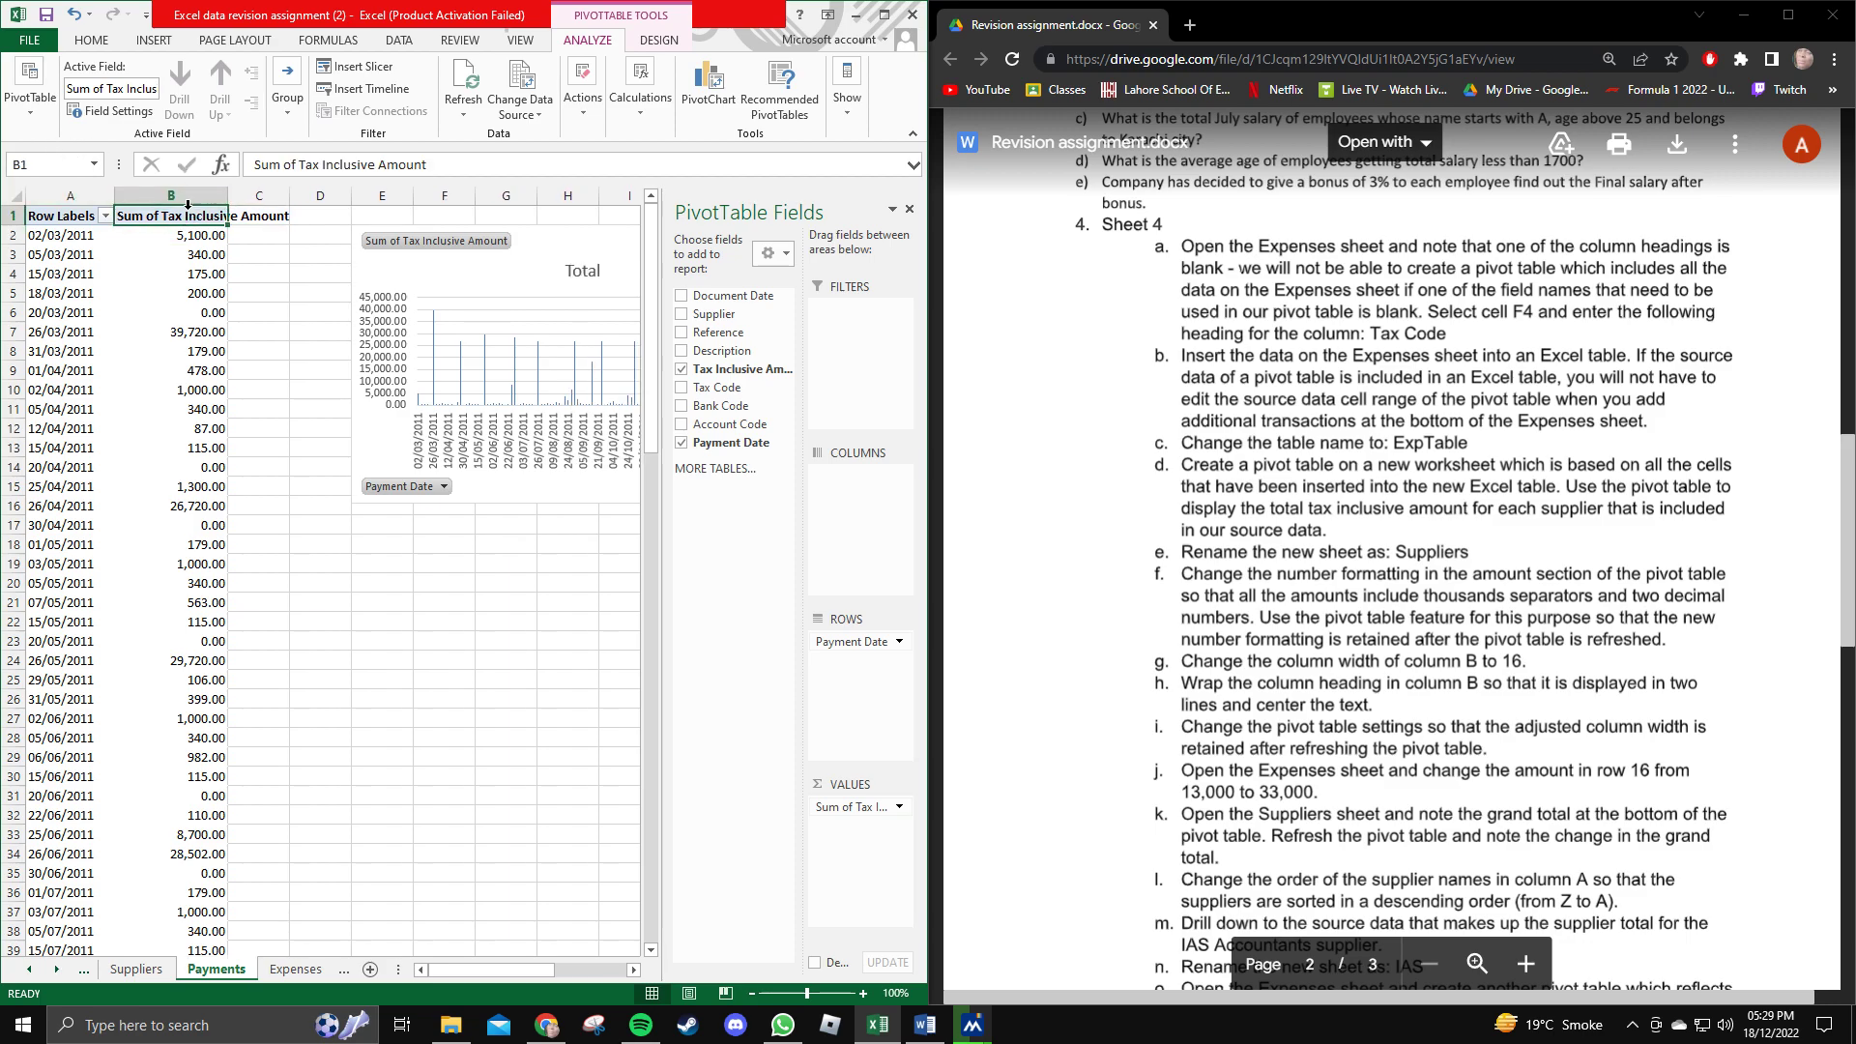
{"action": "left_click", "coordinate": [92, 40]}
{"action": "left_click", "coordinate": [417, 73]}
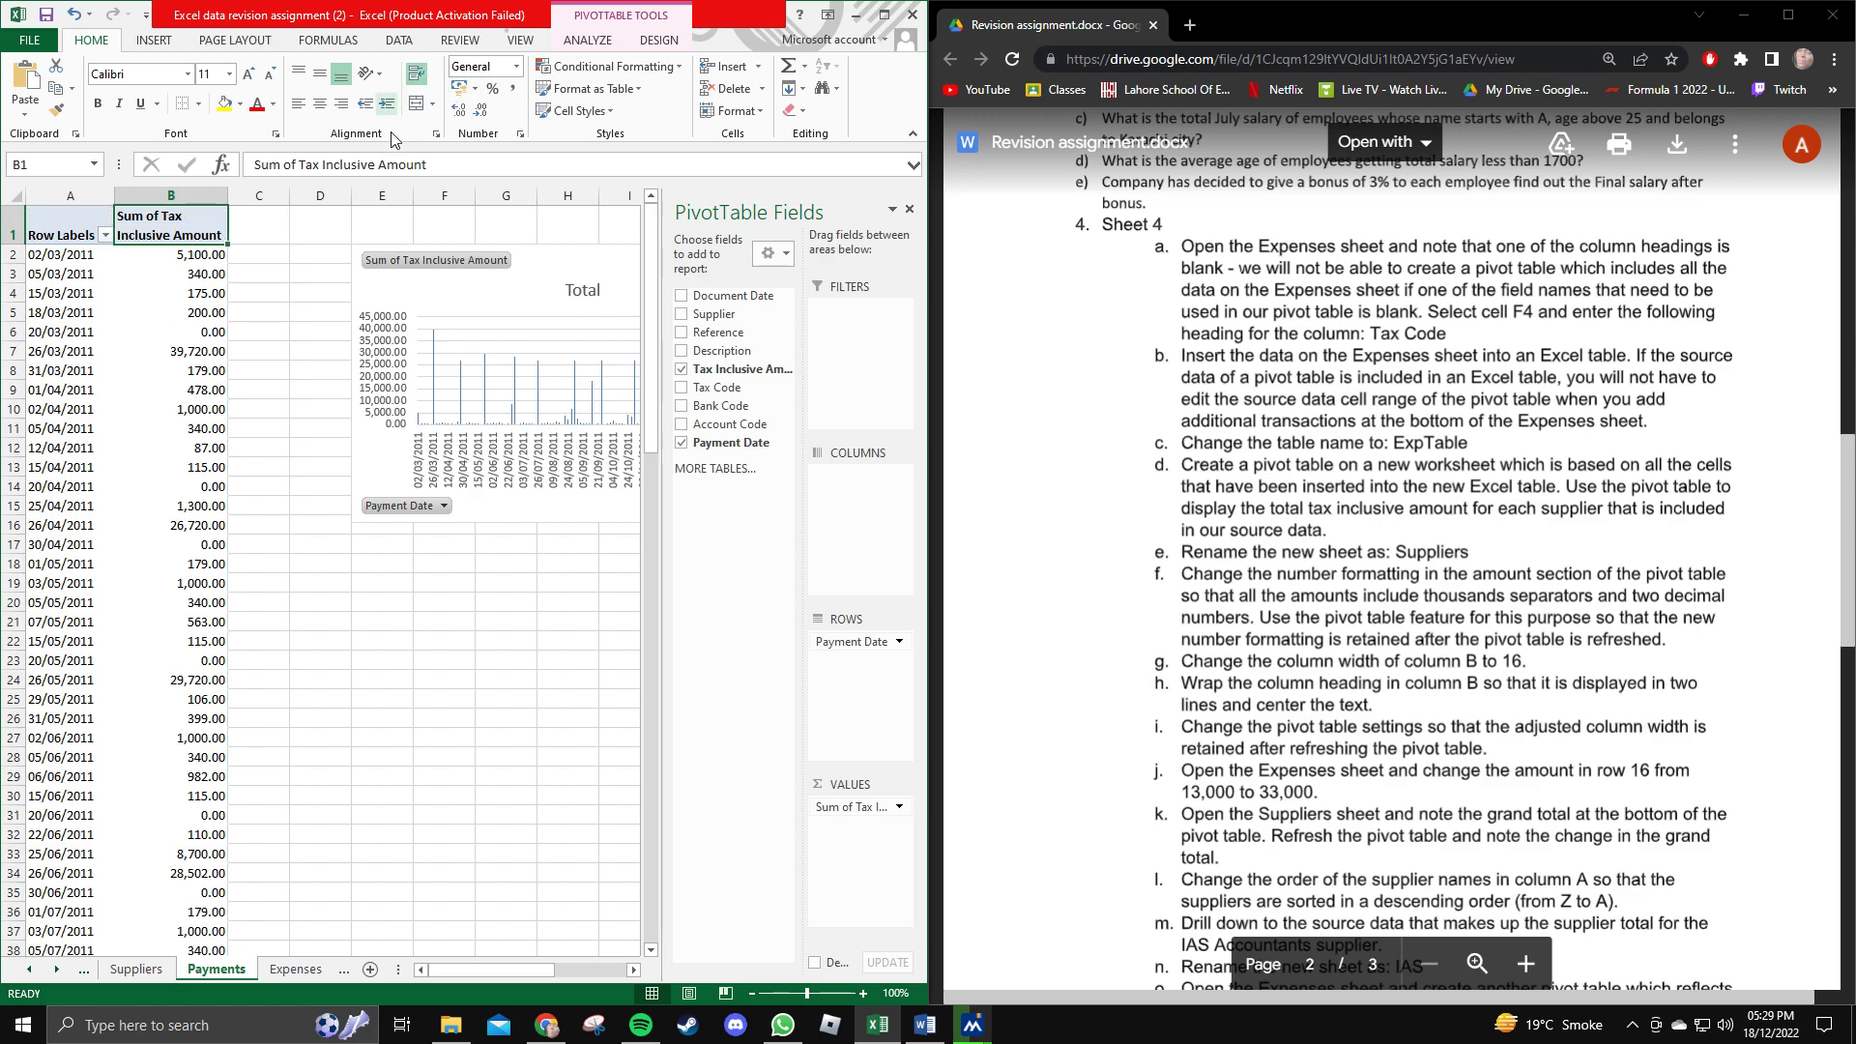
Read task i and check the column width autofit setting in the options of the Payments pivot table.
{"action": "left_click_drag", "start_coordinate": [1313, 677], "coordinate": [1182, 684]}
{"action": "double_click", "coordinate": [1214, 726]}
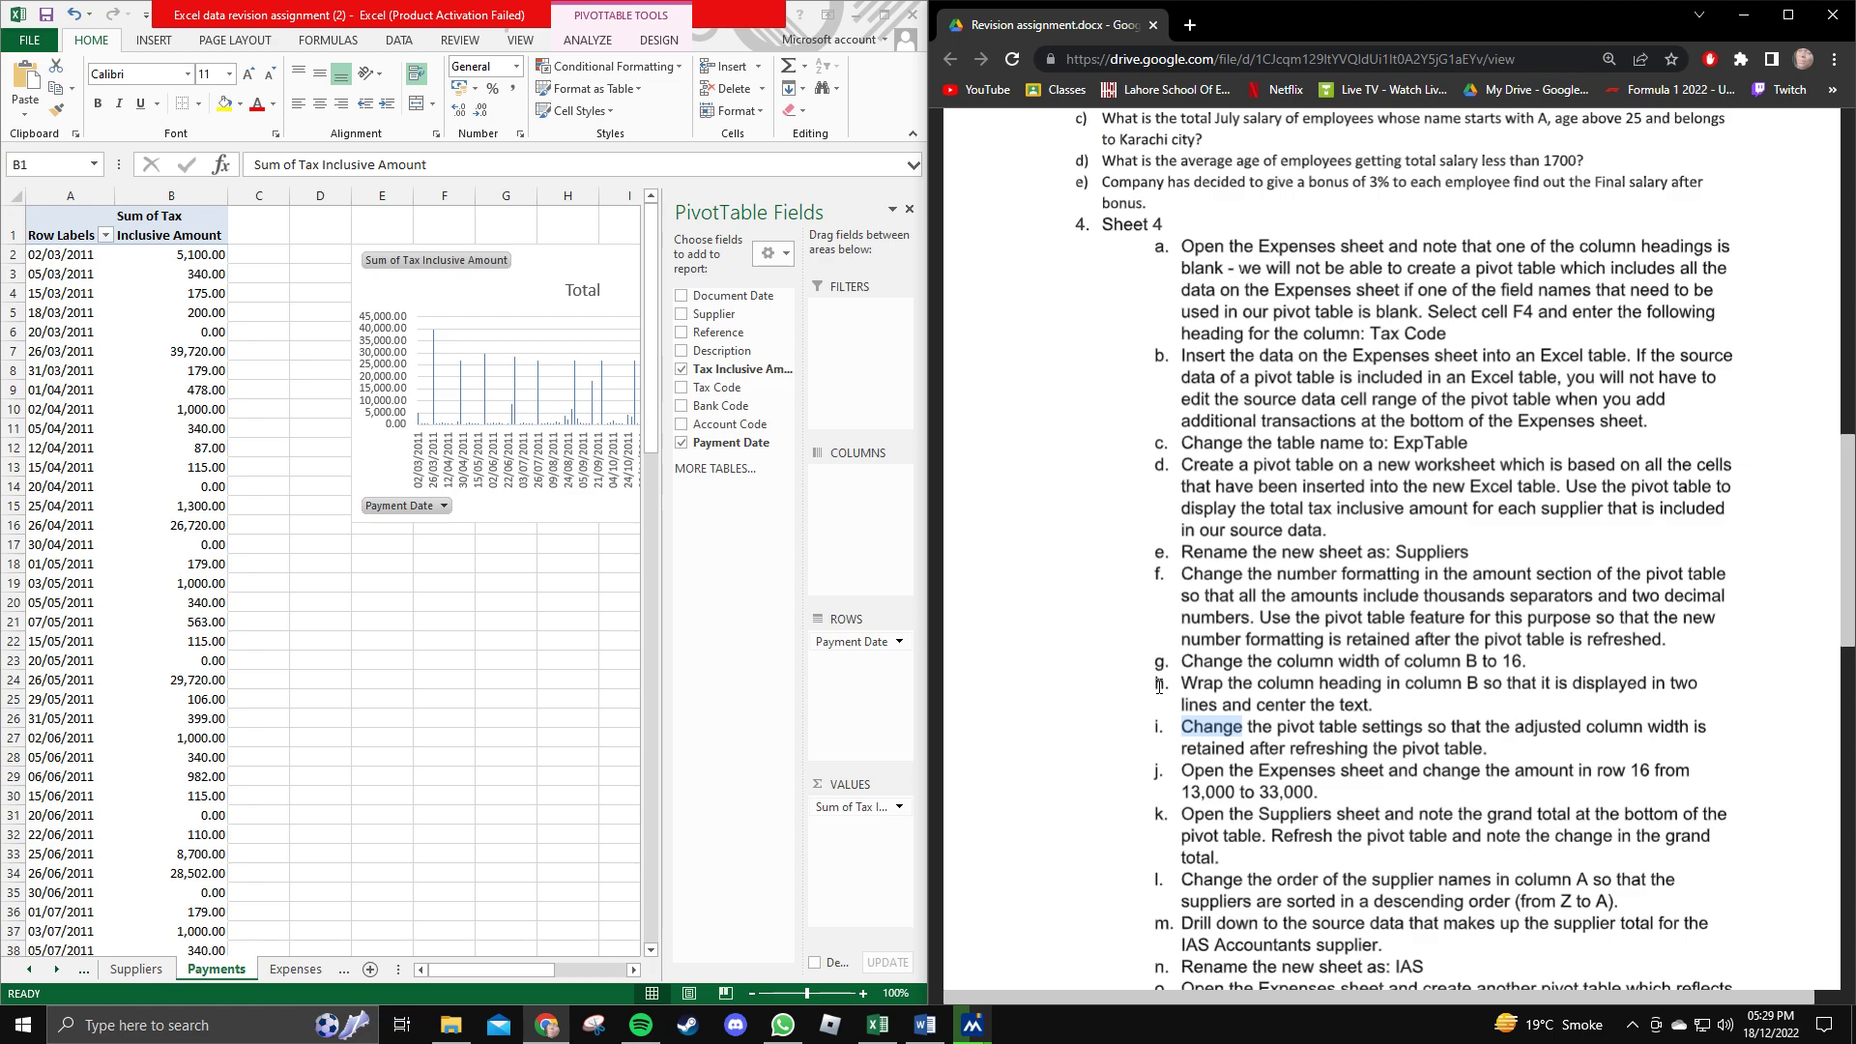
{"action": "left_click", "coordinate": [1157, 730]}
{"action": "left_click_drag", "start_coordinate": [1491, 754], "coordinate": [1175, 727]}
{"action": "left_click", "coordinate": [1170, 728]}
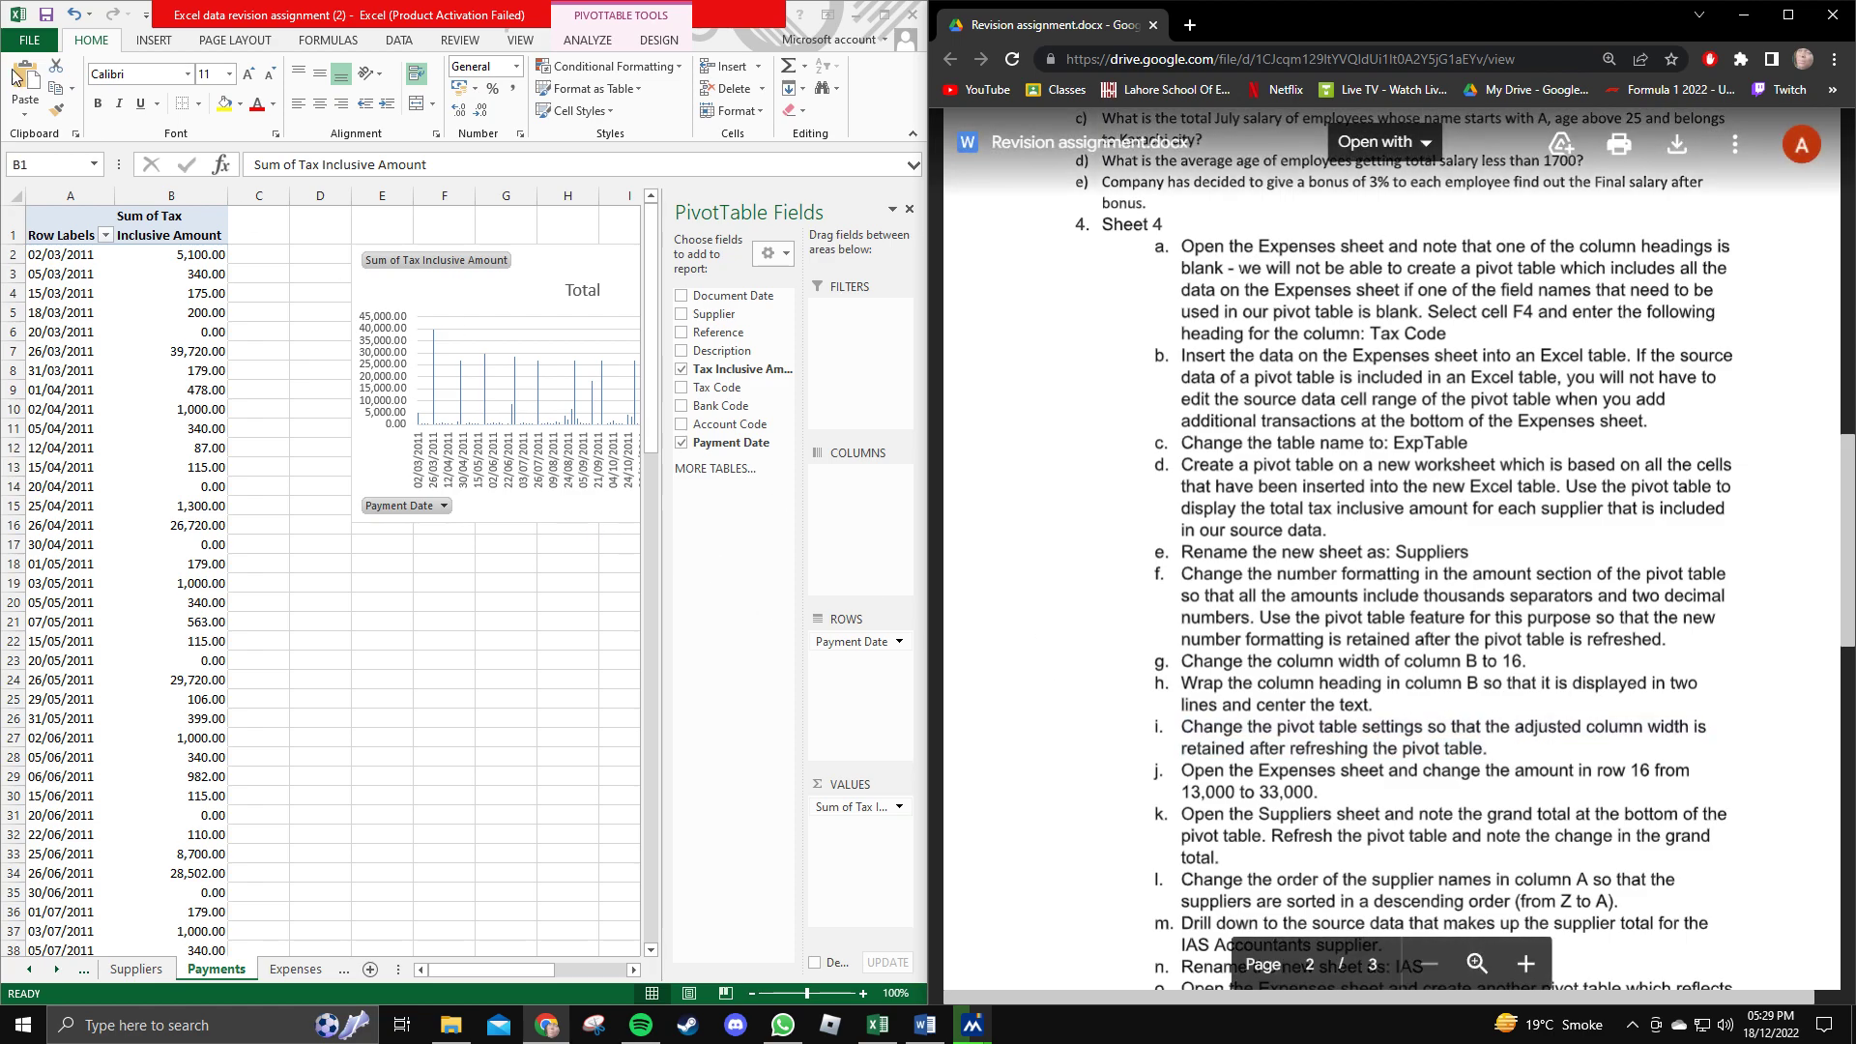
{"action": "left_click", "coordinate": [170, 467]}
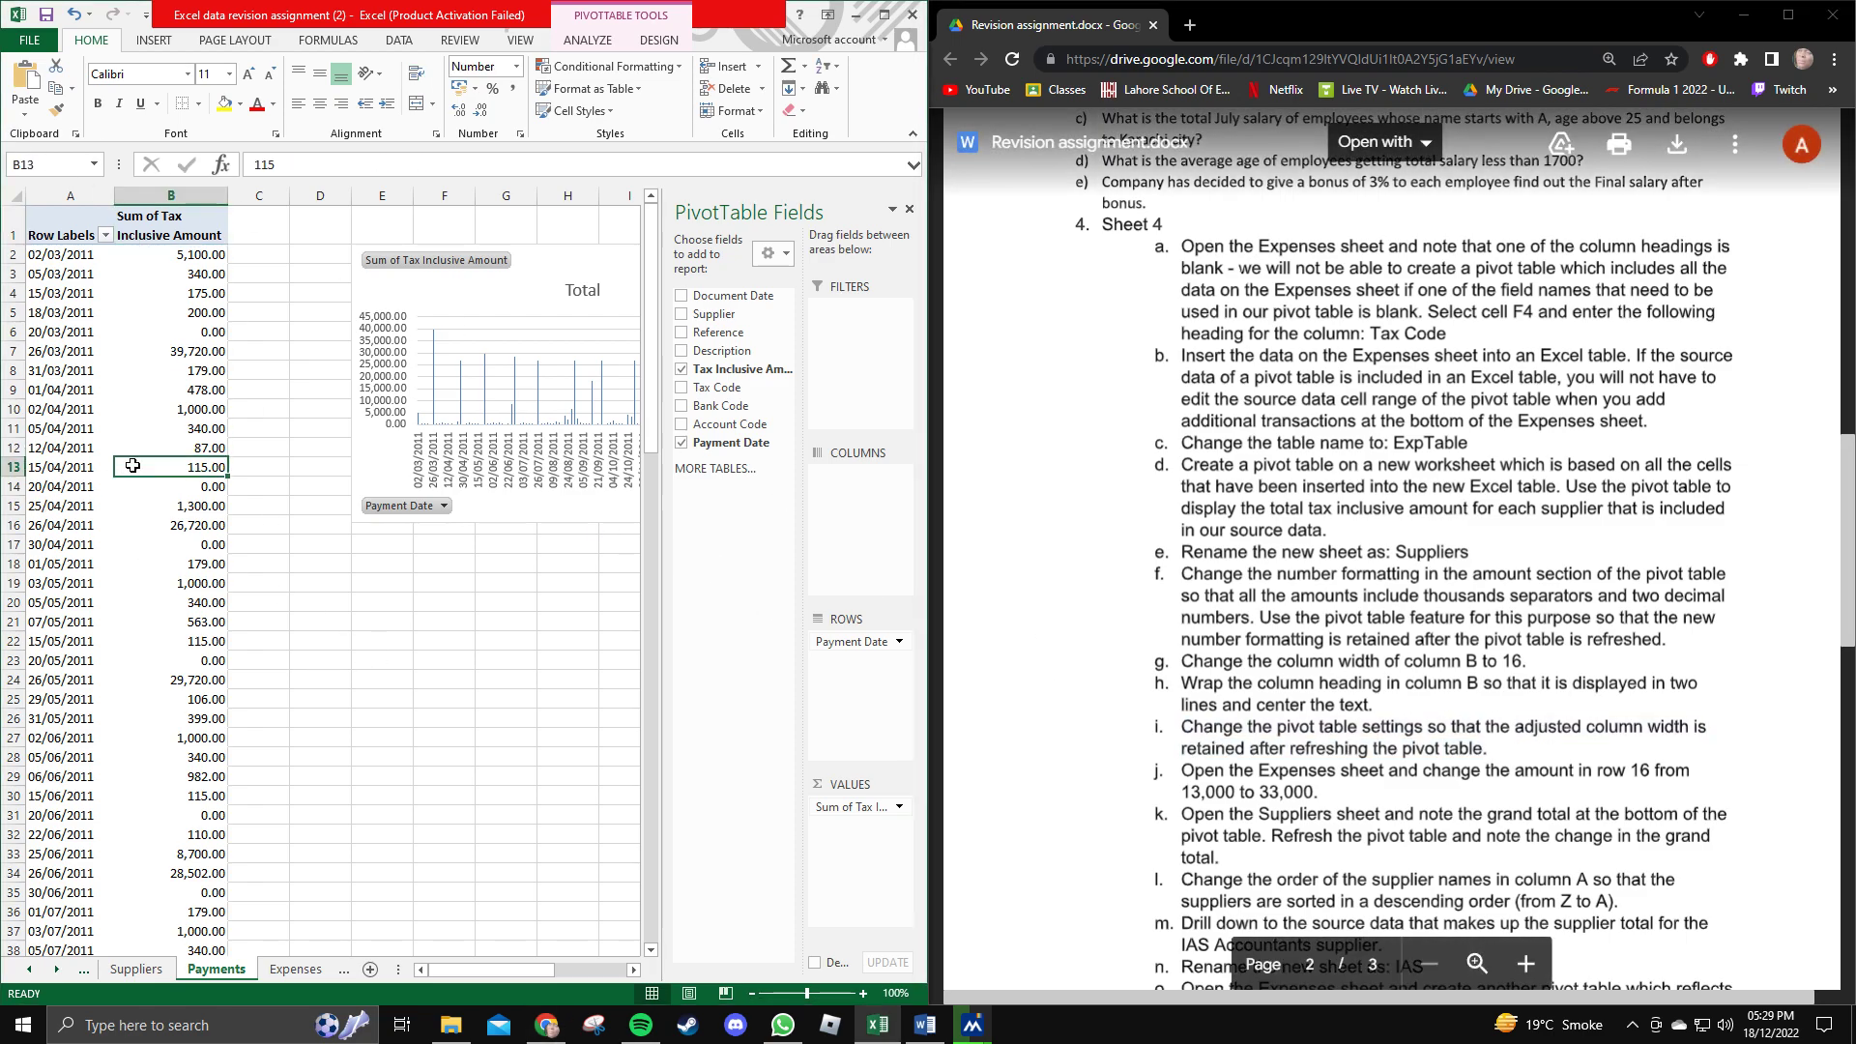
{"action": "left_click", "coordinate": [588, 40]}
{"action": "left_click", "coordinate": [28, 121]}
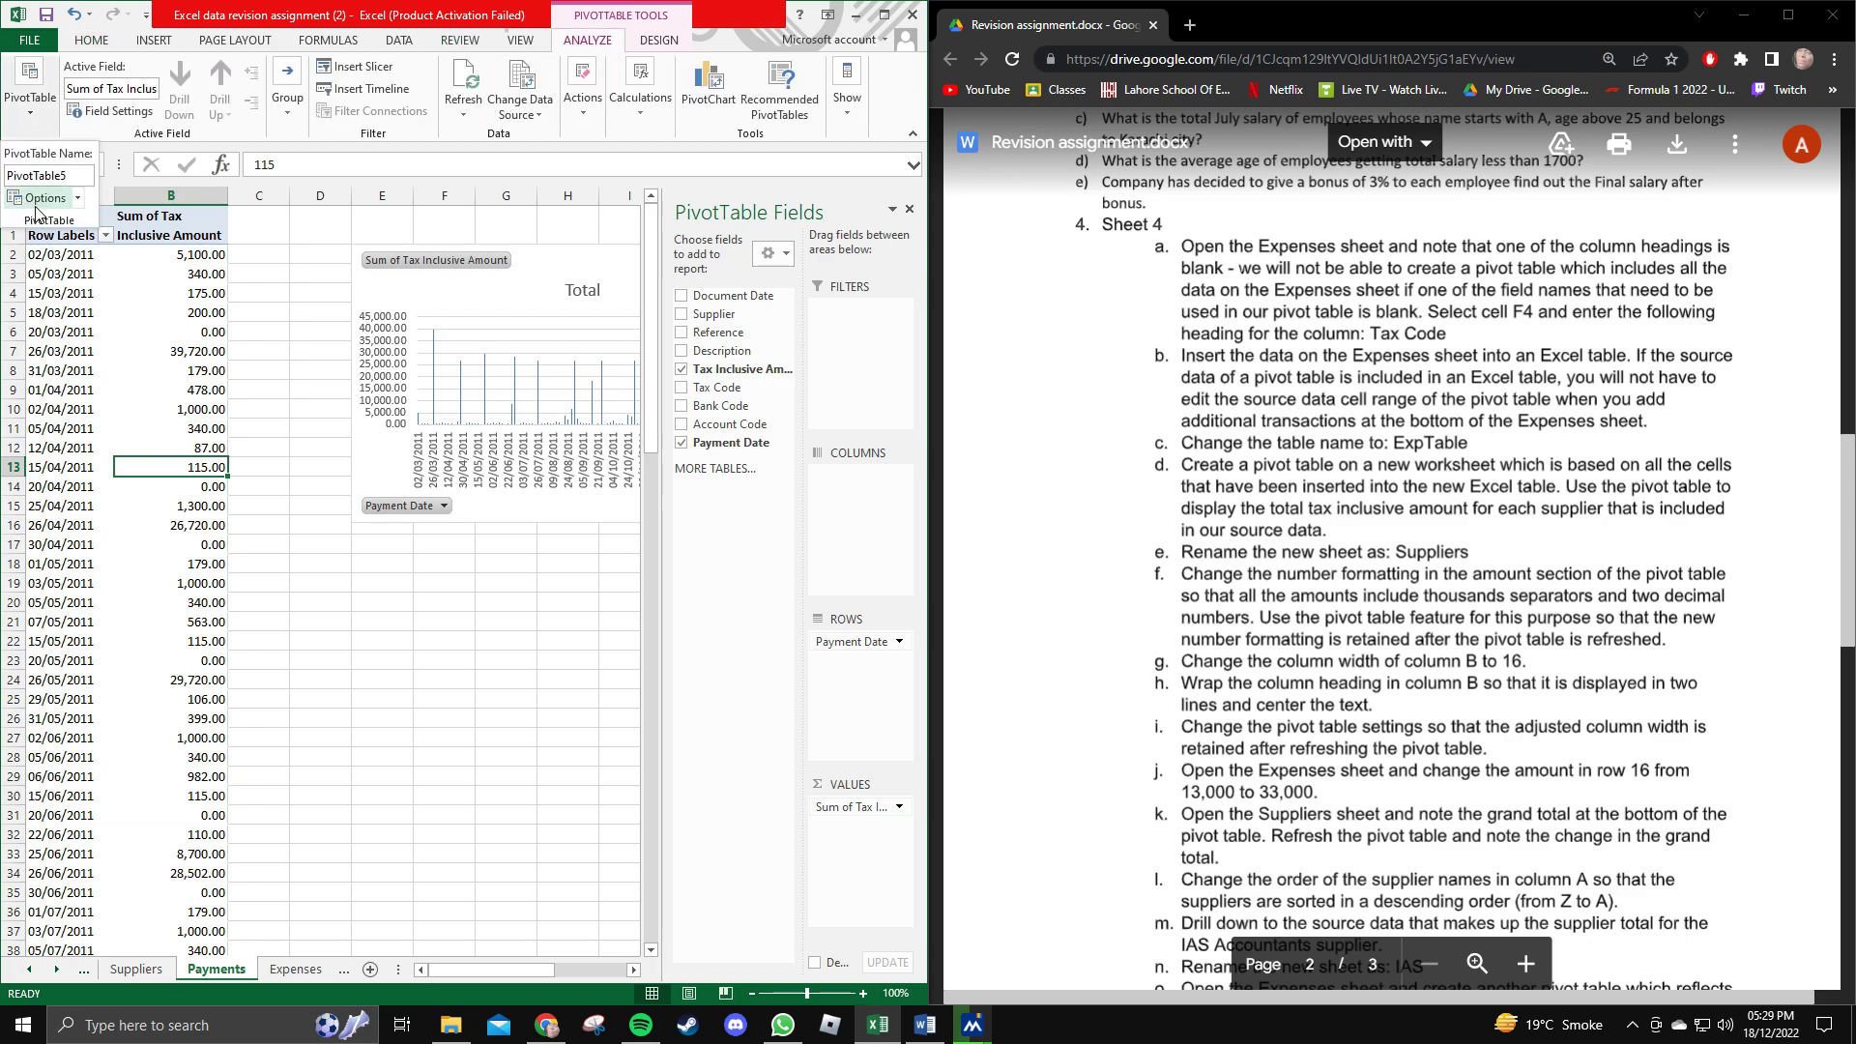
{"action": "left_click", "coordinate": [38, 210]}
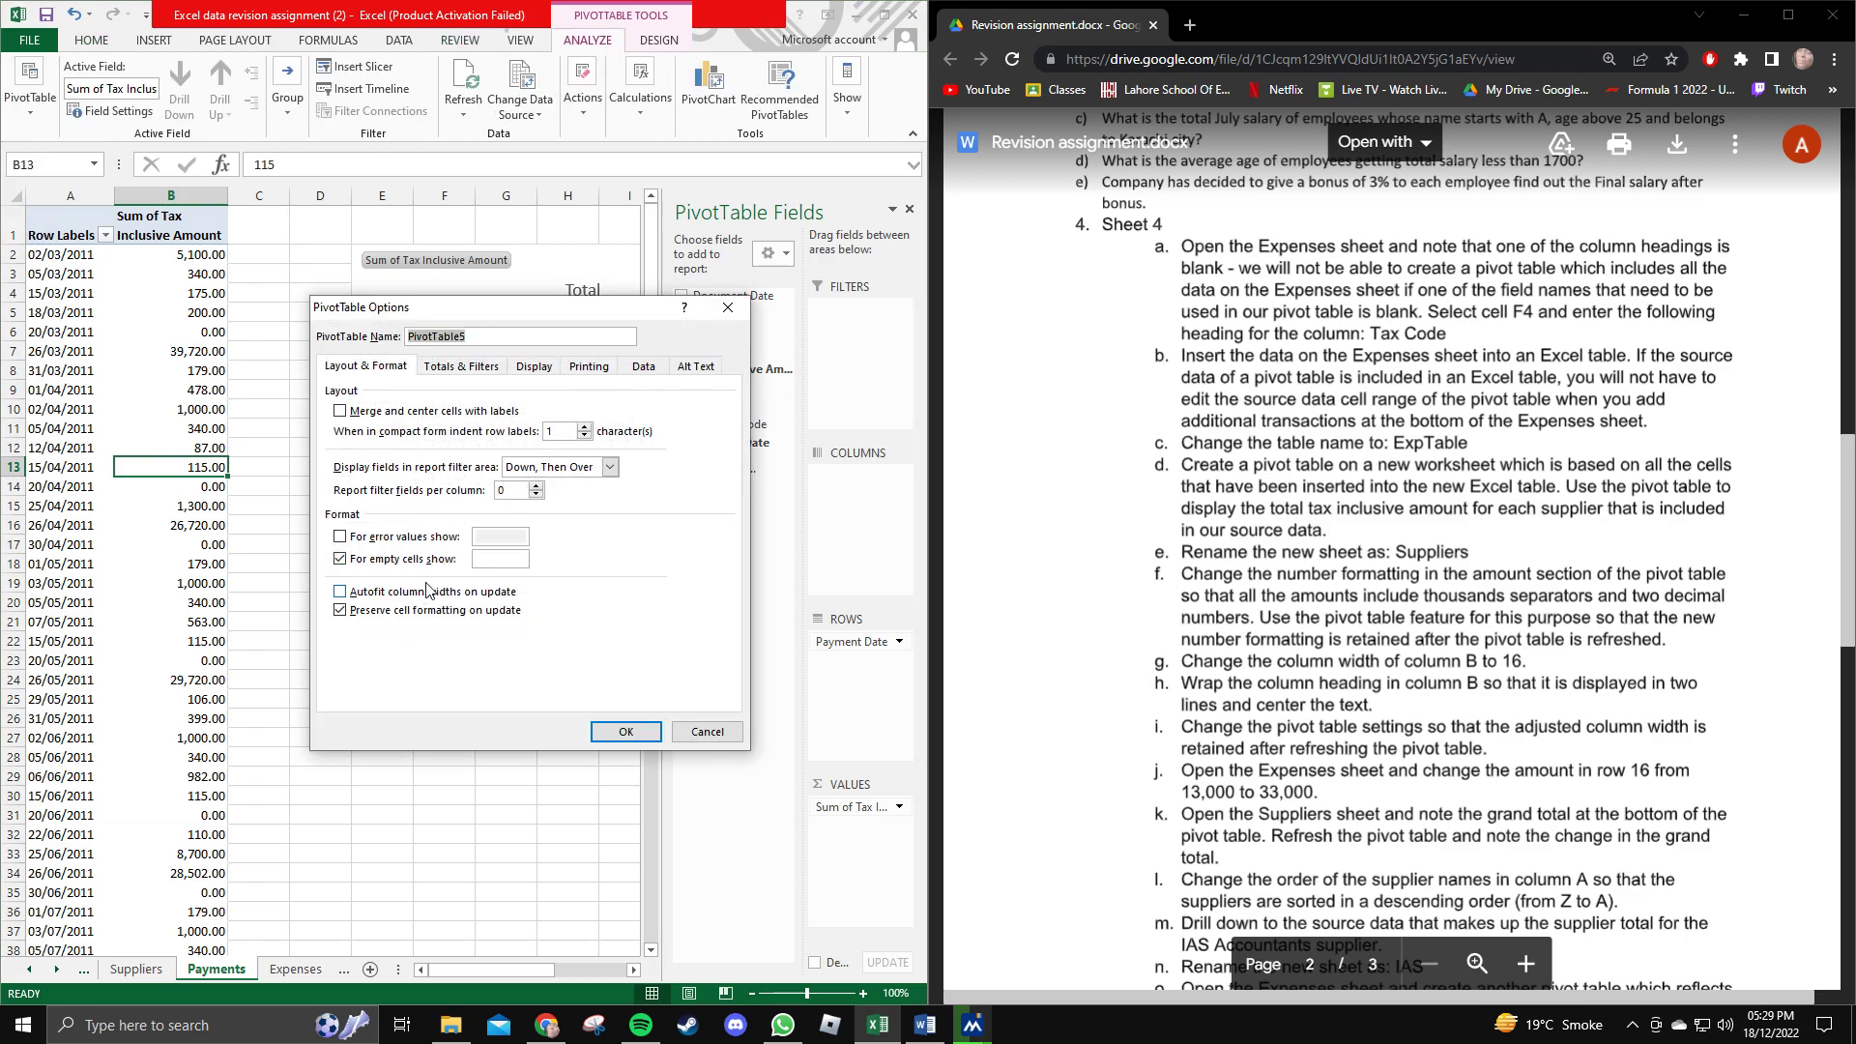
{"action": "left_click", "coordinate": [625, 732]}
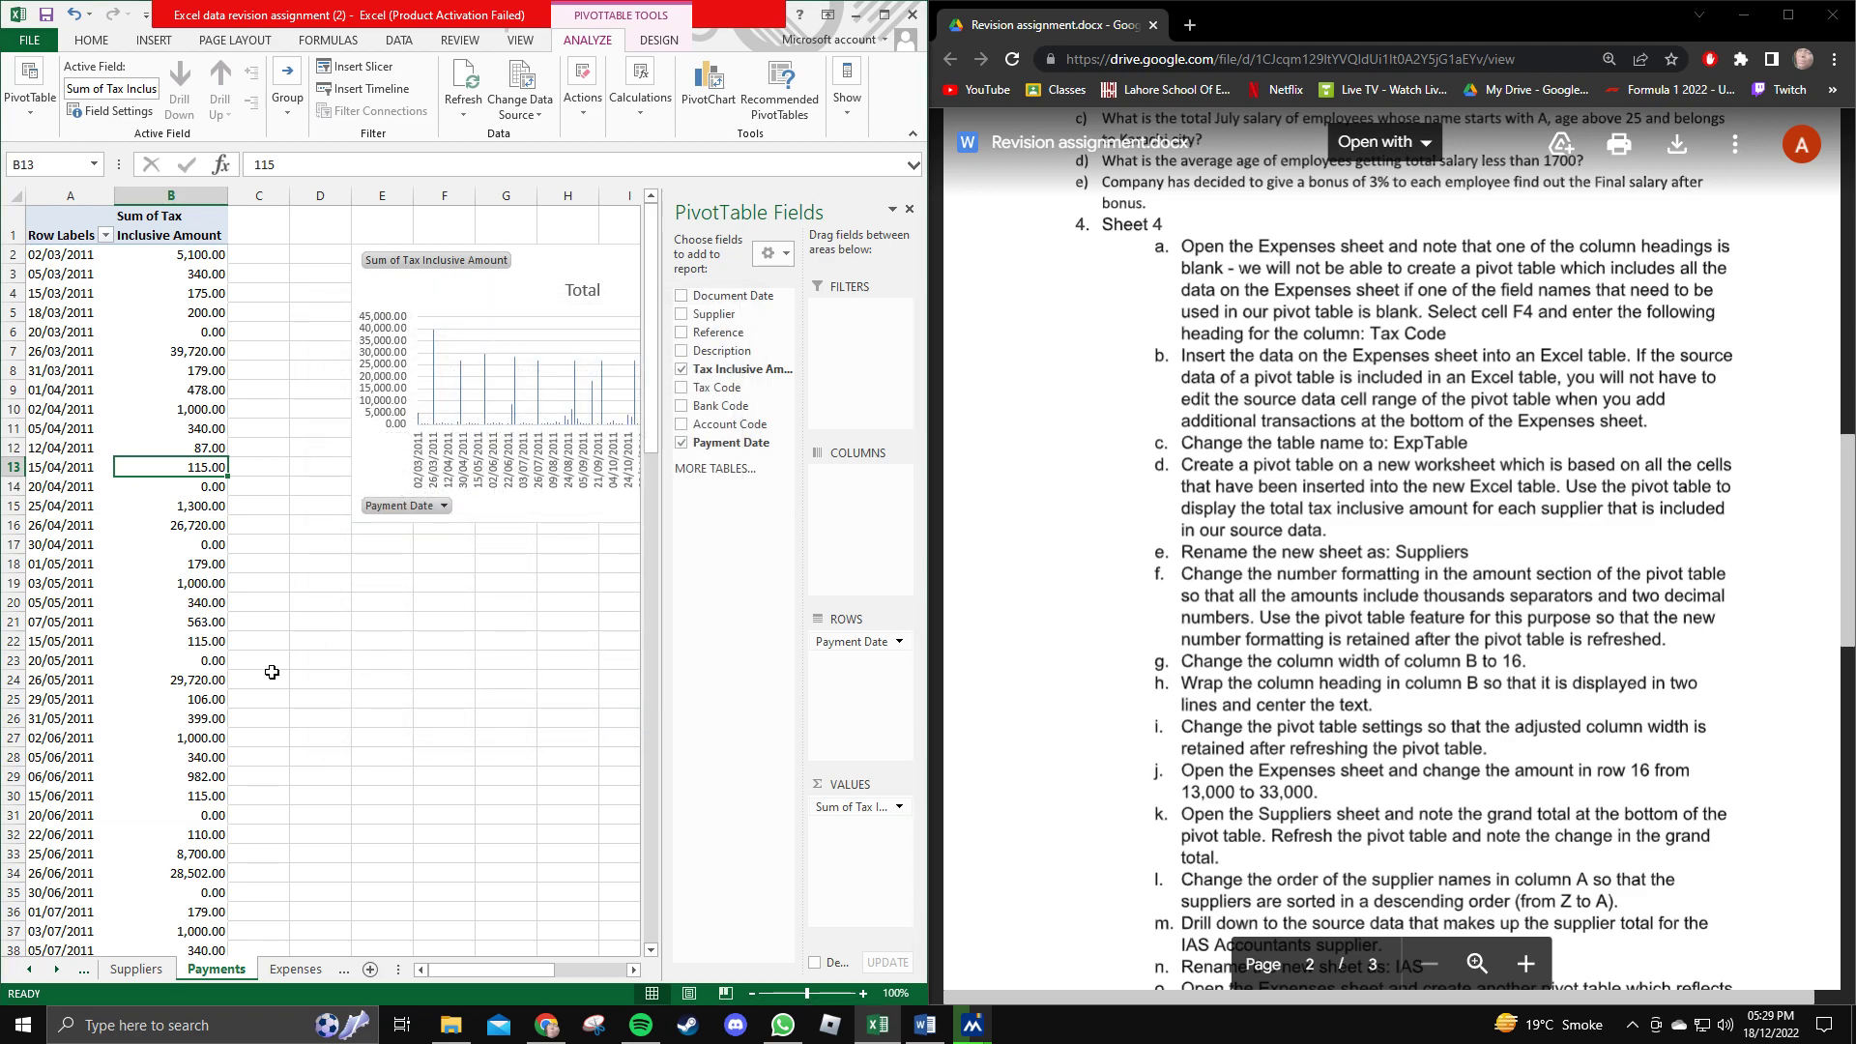
{"action": "scroll", "coordinate": [179, 445], "scroll_direction": "down", "scroll_amount": 3}
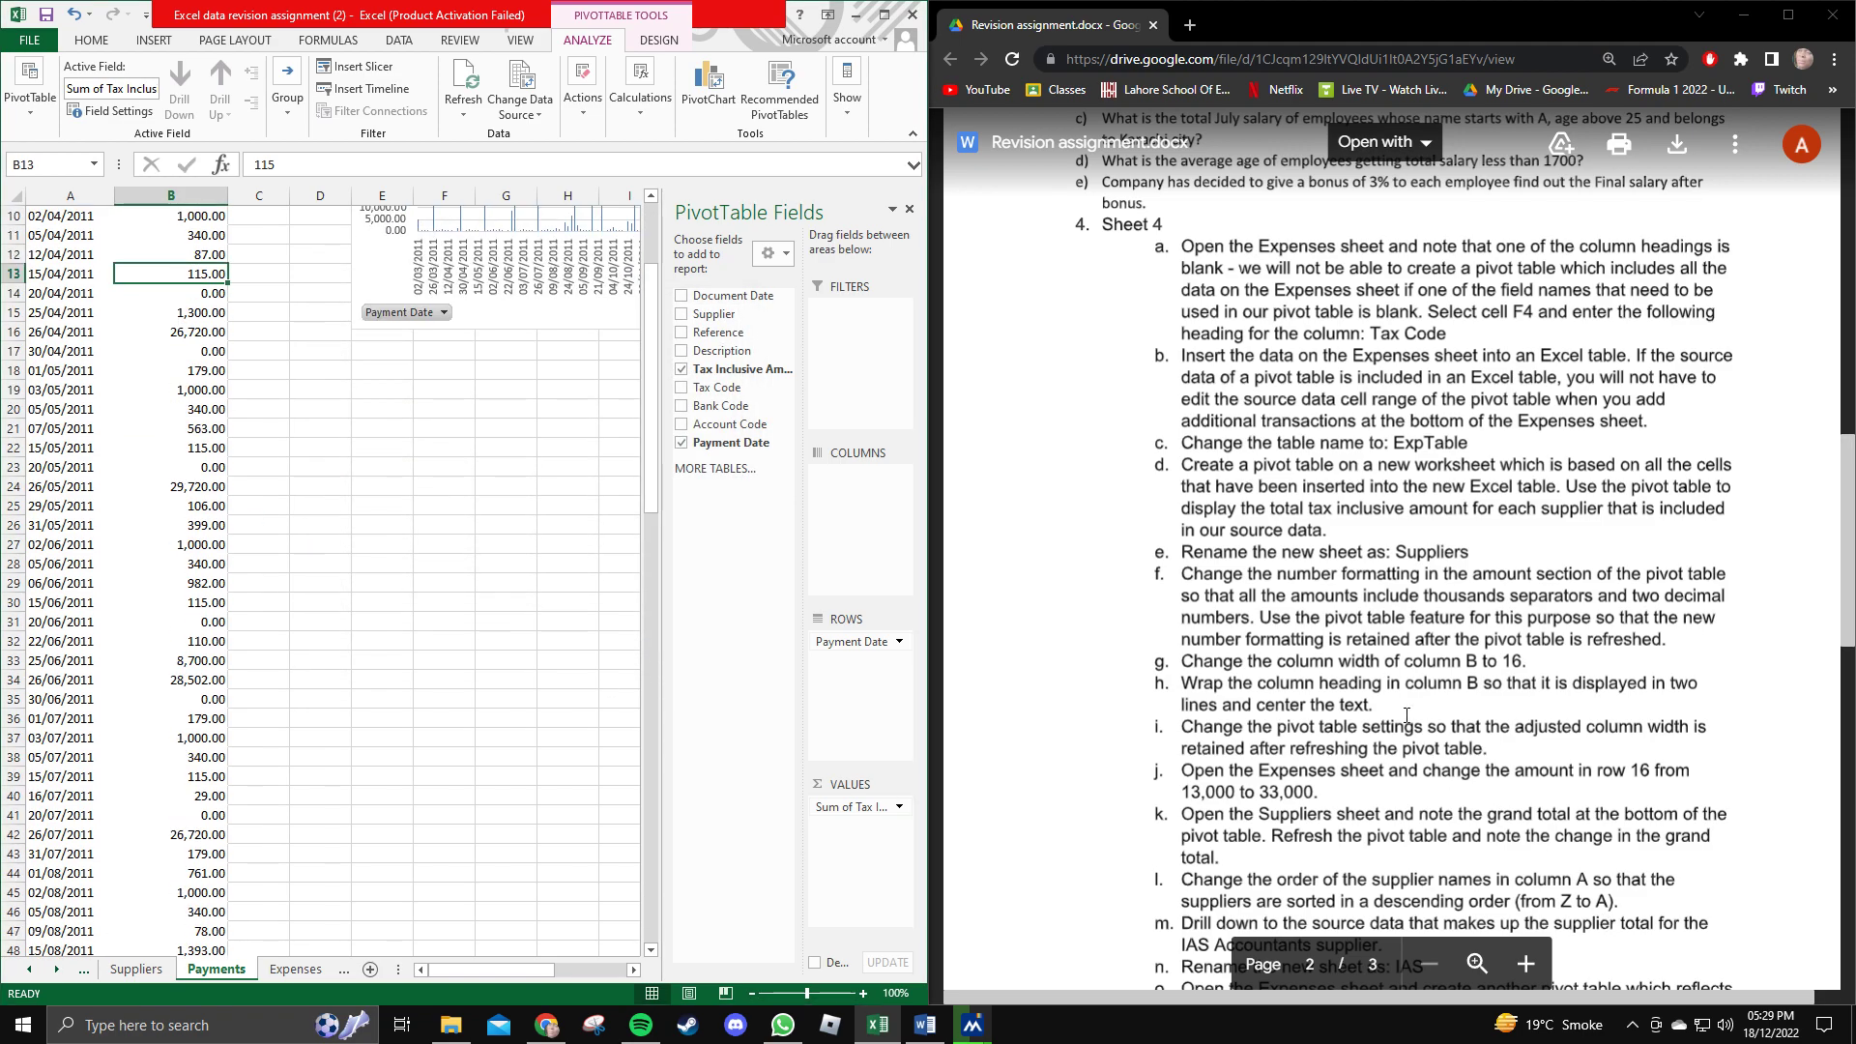
Read task r of the Sheet 4 instructions about filtering the pivot table by payment date.
{"action": "scroll", "coordinate": [1532, 836], "scroll_direction": "down", "scroll_amount": 9}
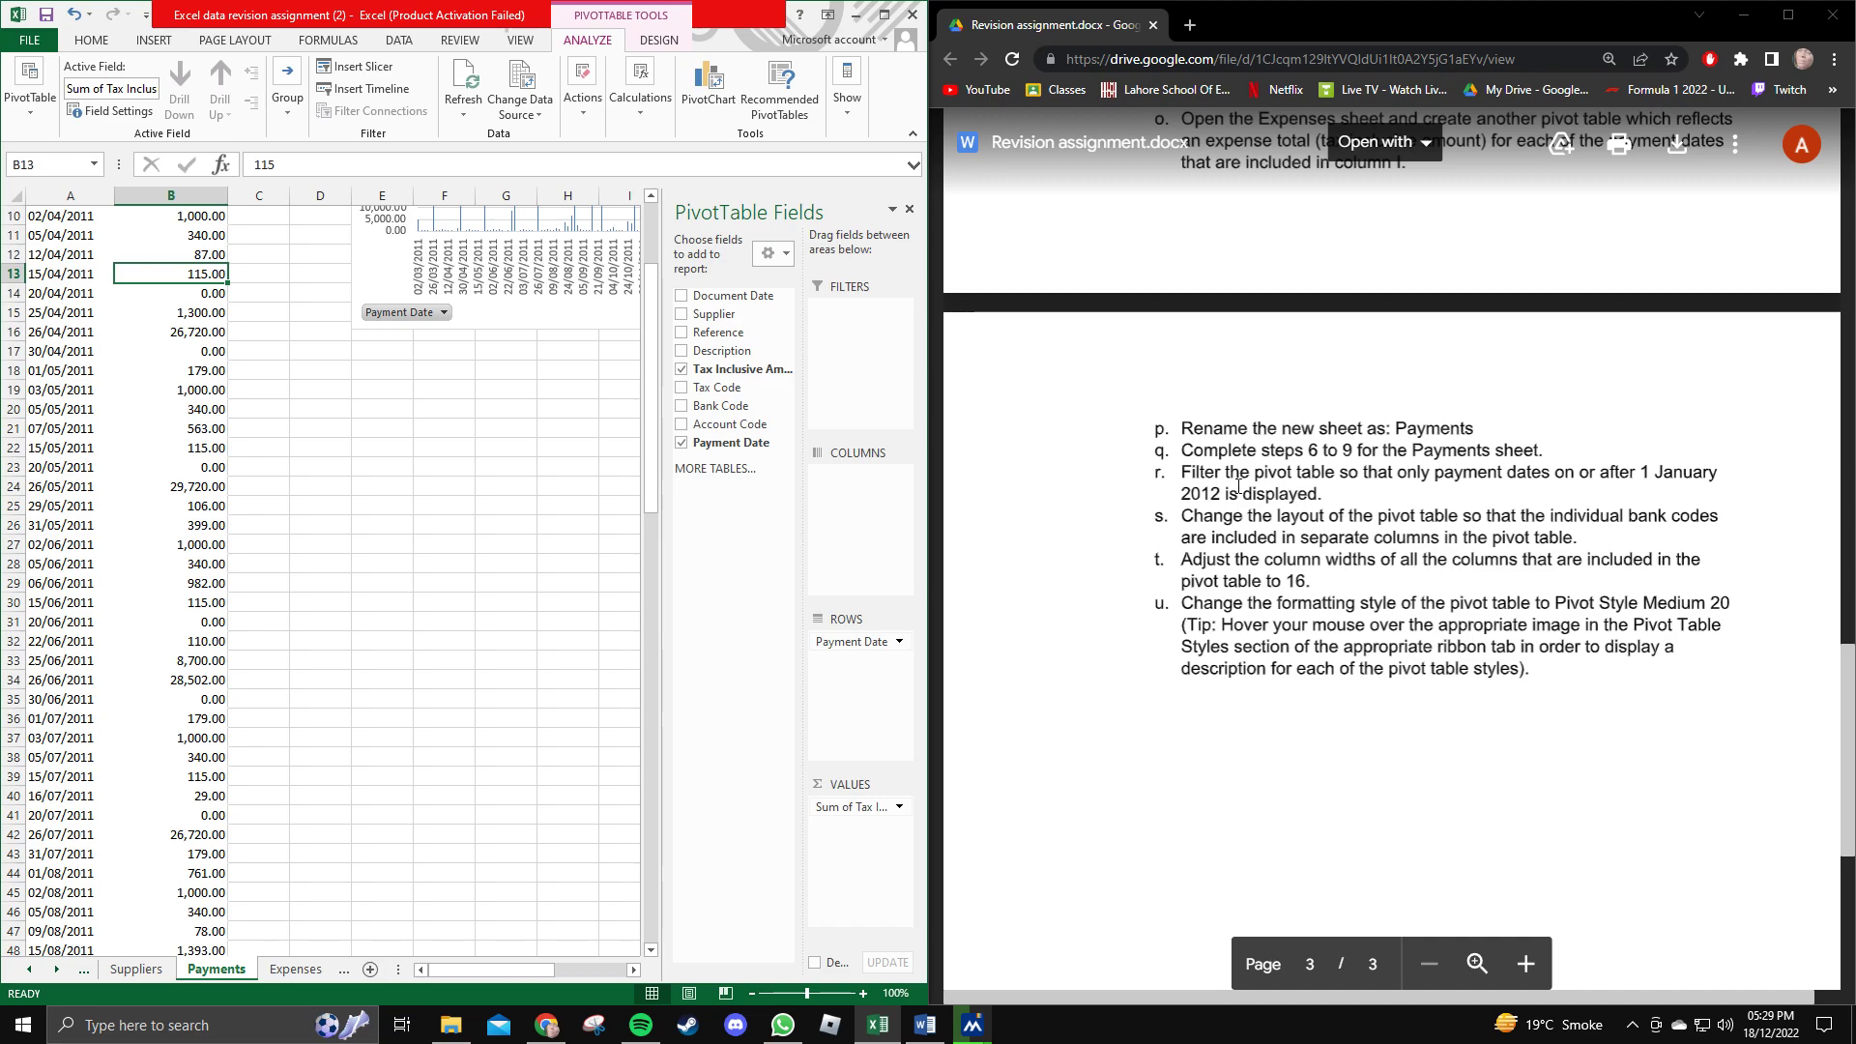
{"action": "left_click_drag", "start_coordinate": [1185, 475], "coordinate": [1340, 501]}
{"action": "left_click", "coordinate": [1330, 497]}
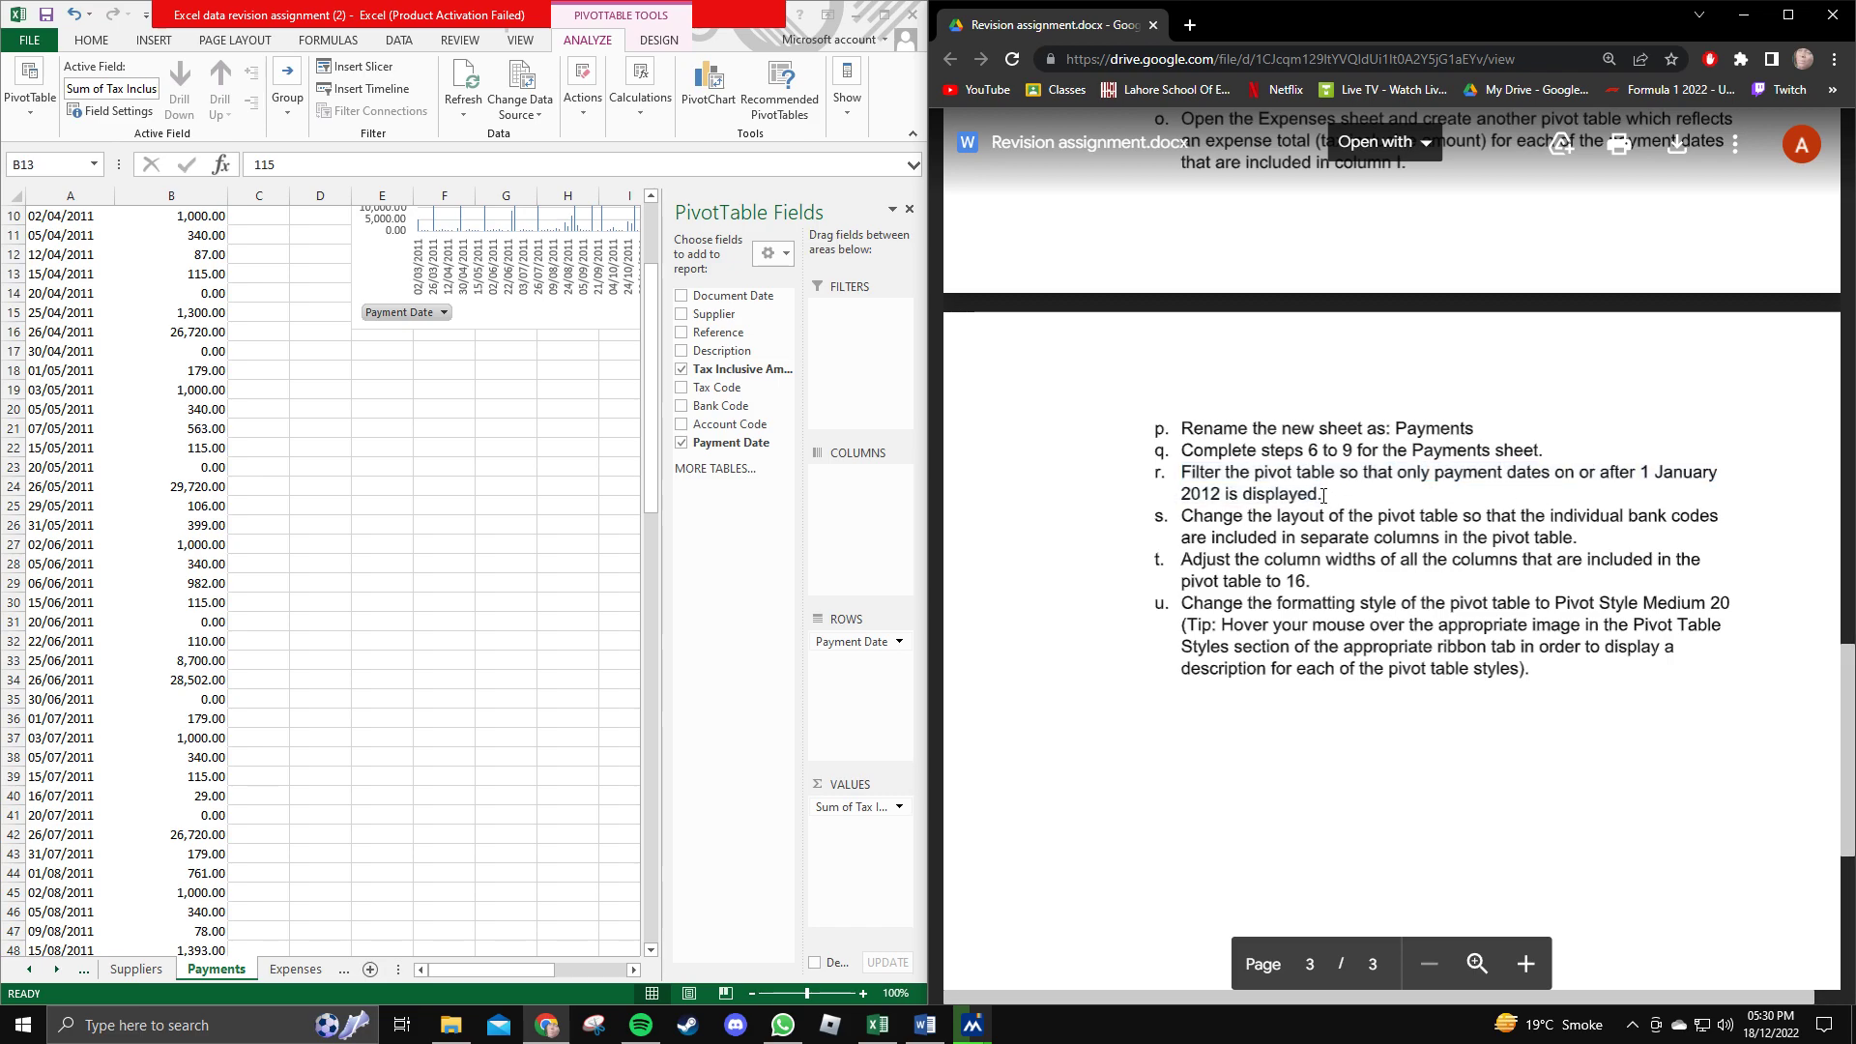
{"action": "scroll", "coordinate": [5, 565], "scroll_direction": "up", "scroll_amount": 3}
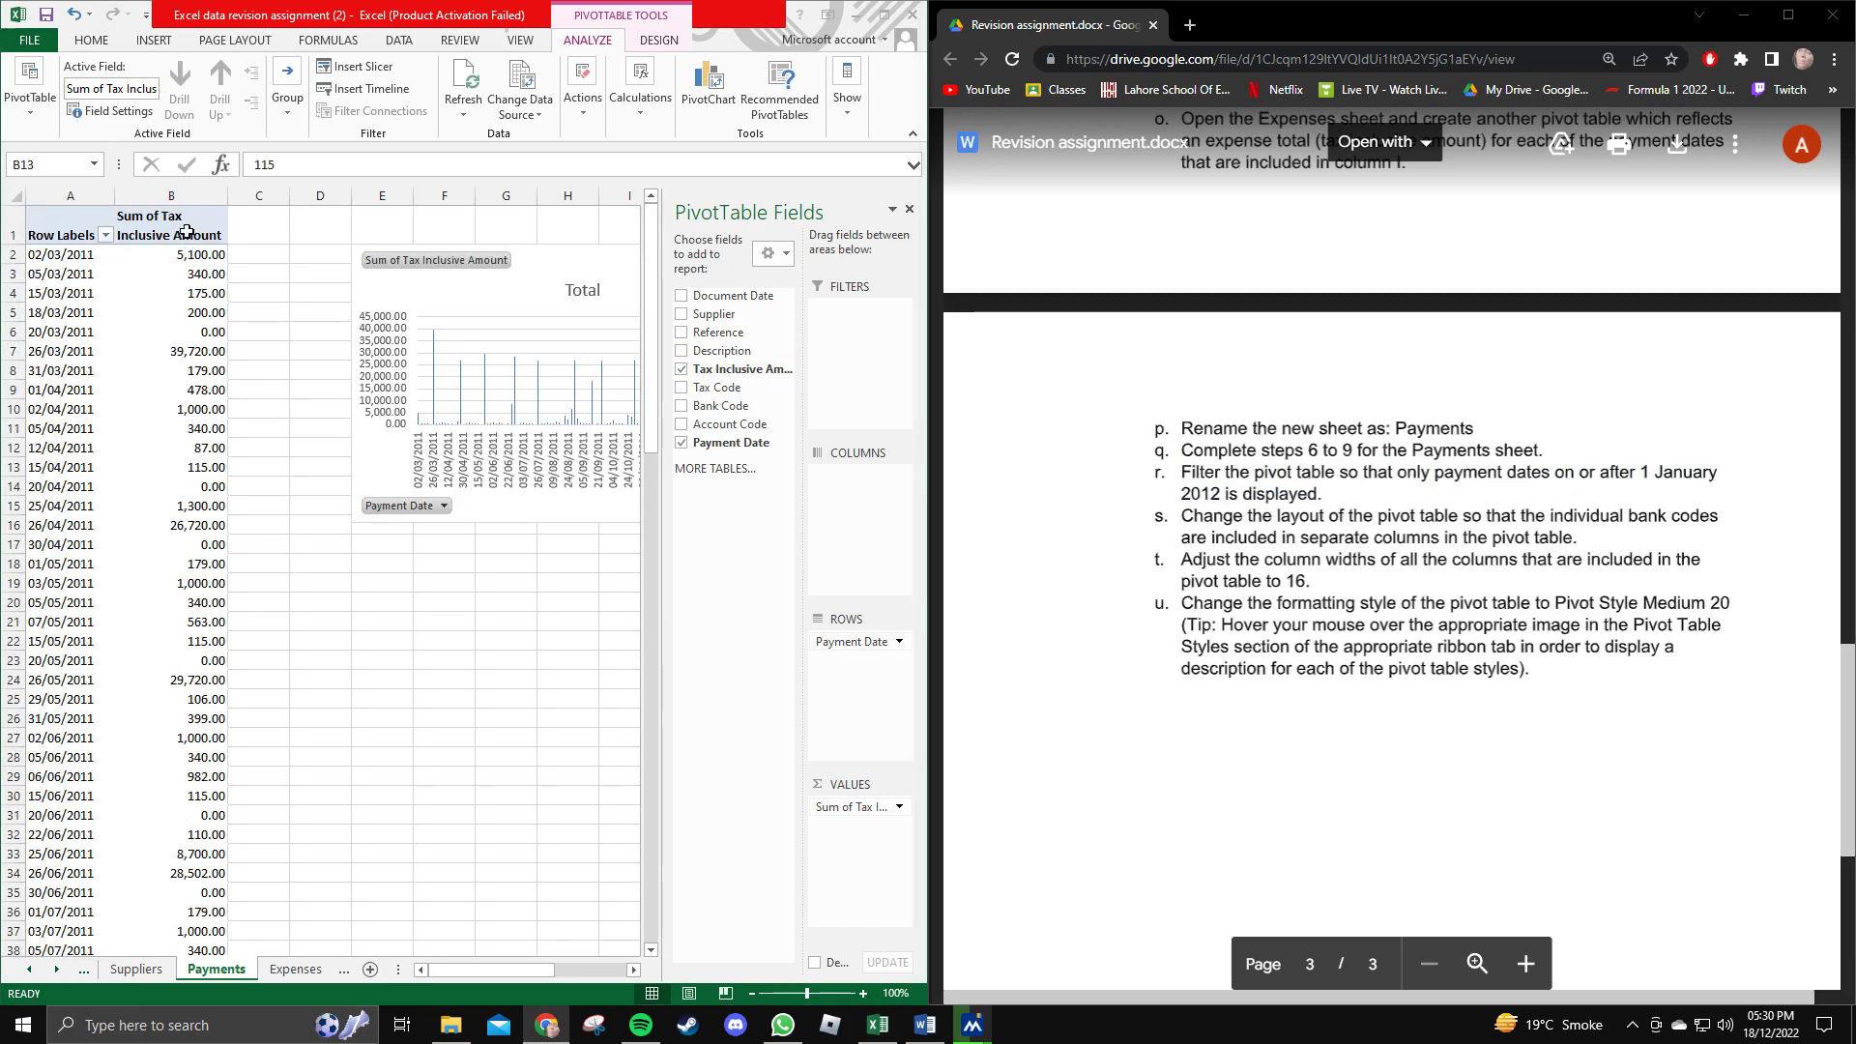
{"action": "left_click", "coordinate": [82, 235]}
{"action": "left_click", "coordinate": [105, 235]}
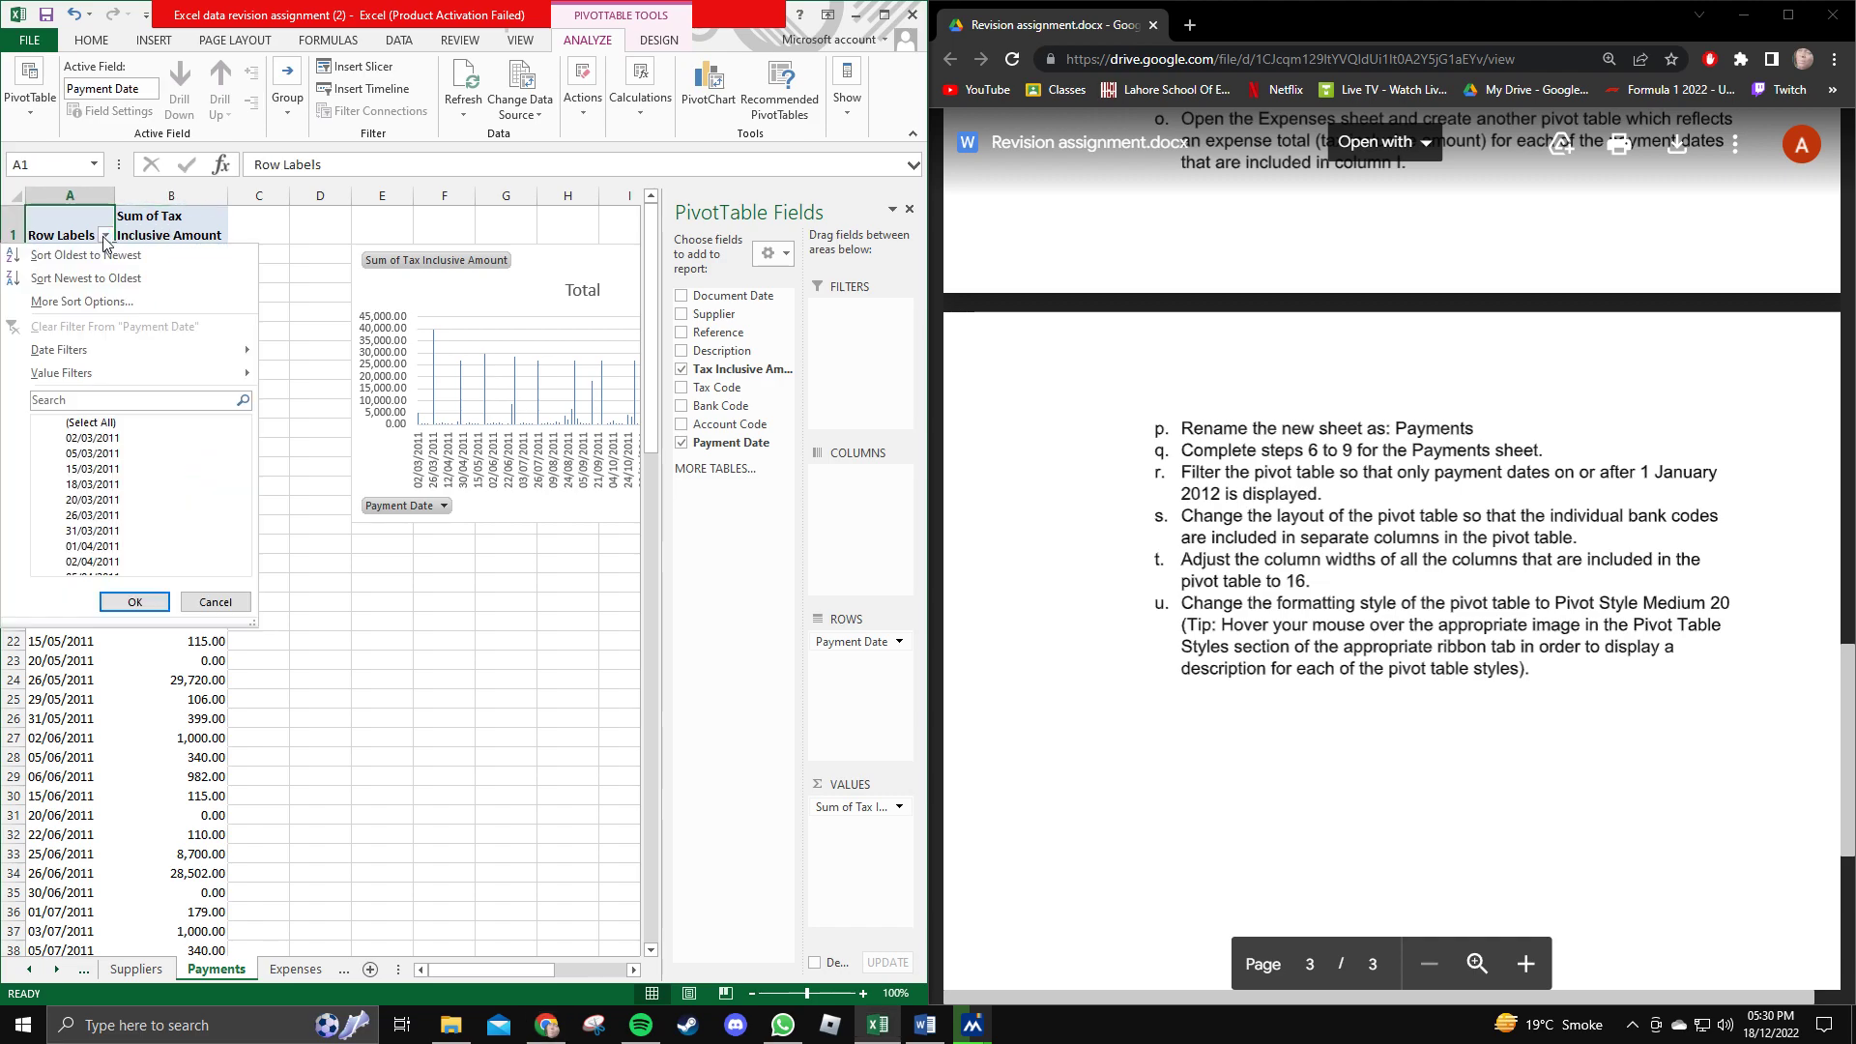
{"action": "left_click", "coordinate": [117, 306]}
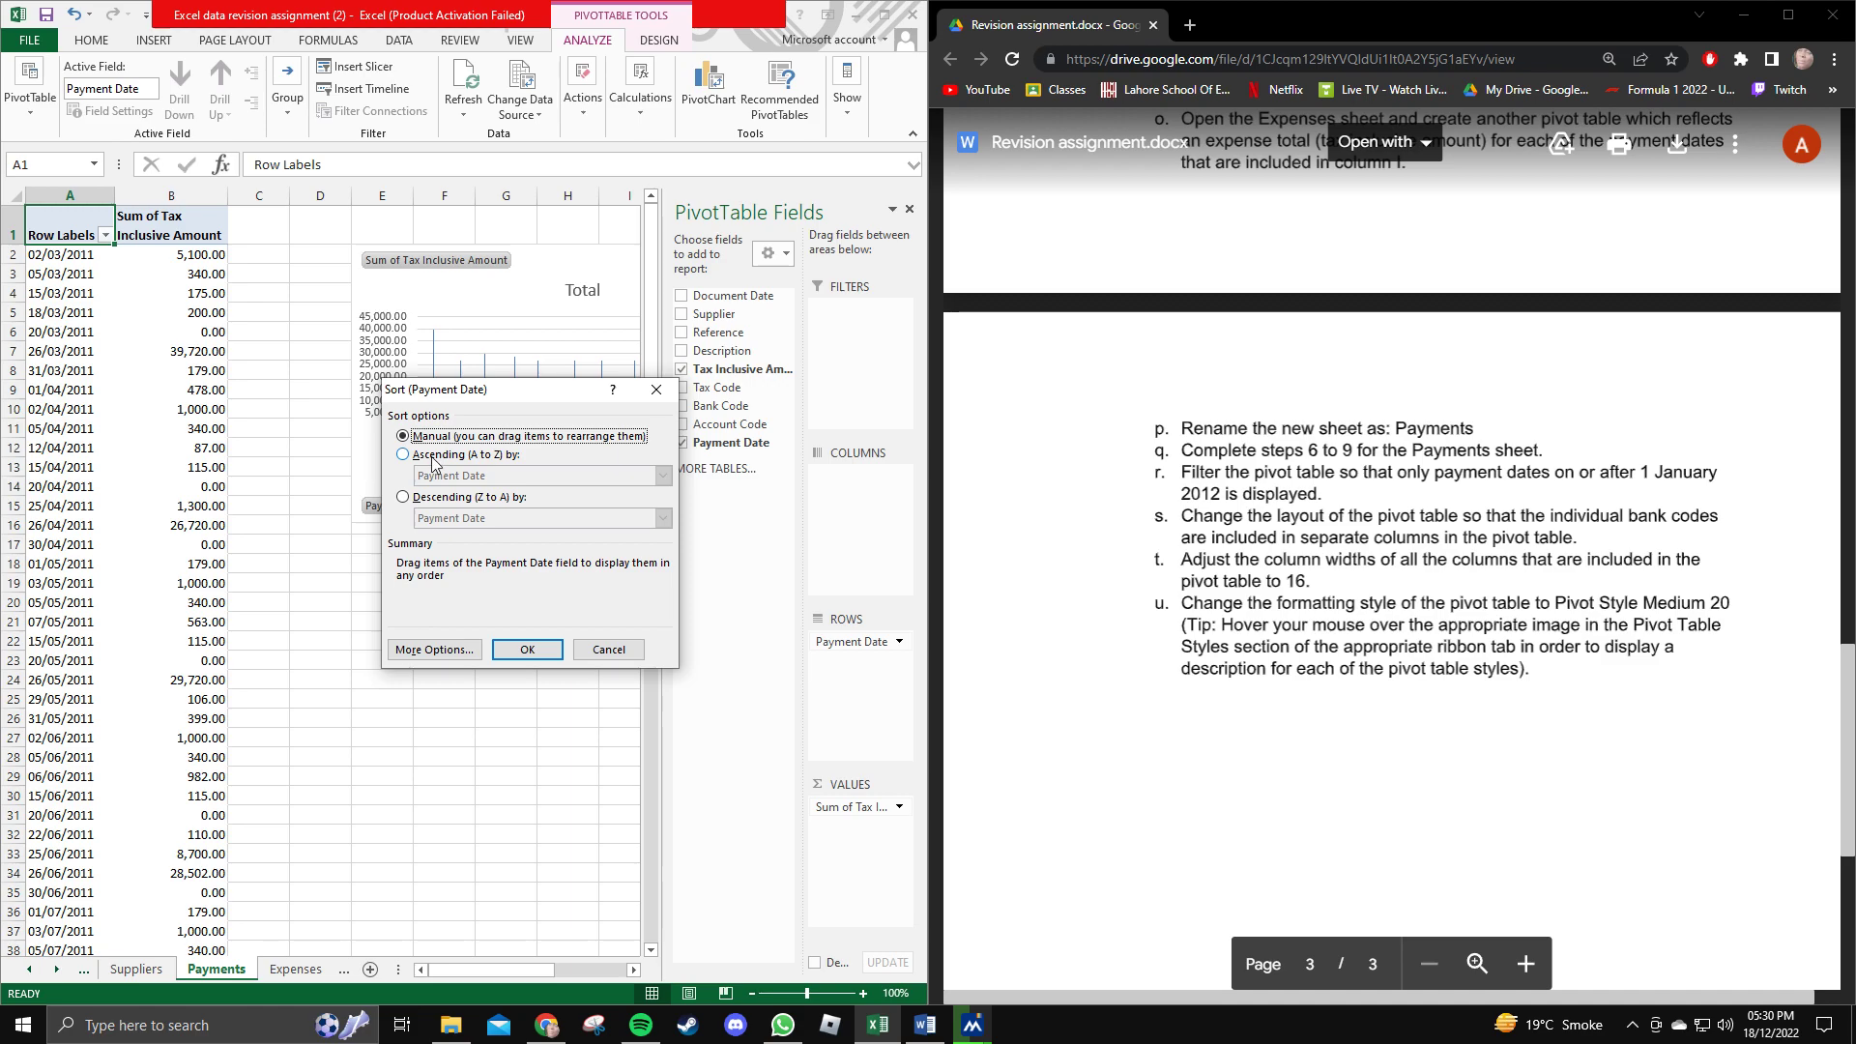
{"action": "left_click", "coordinate": [460, 649]}
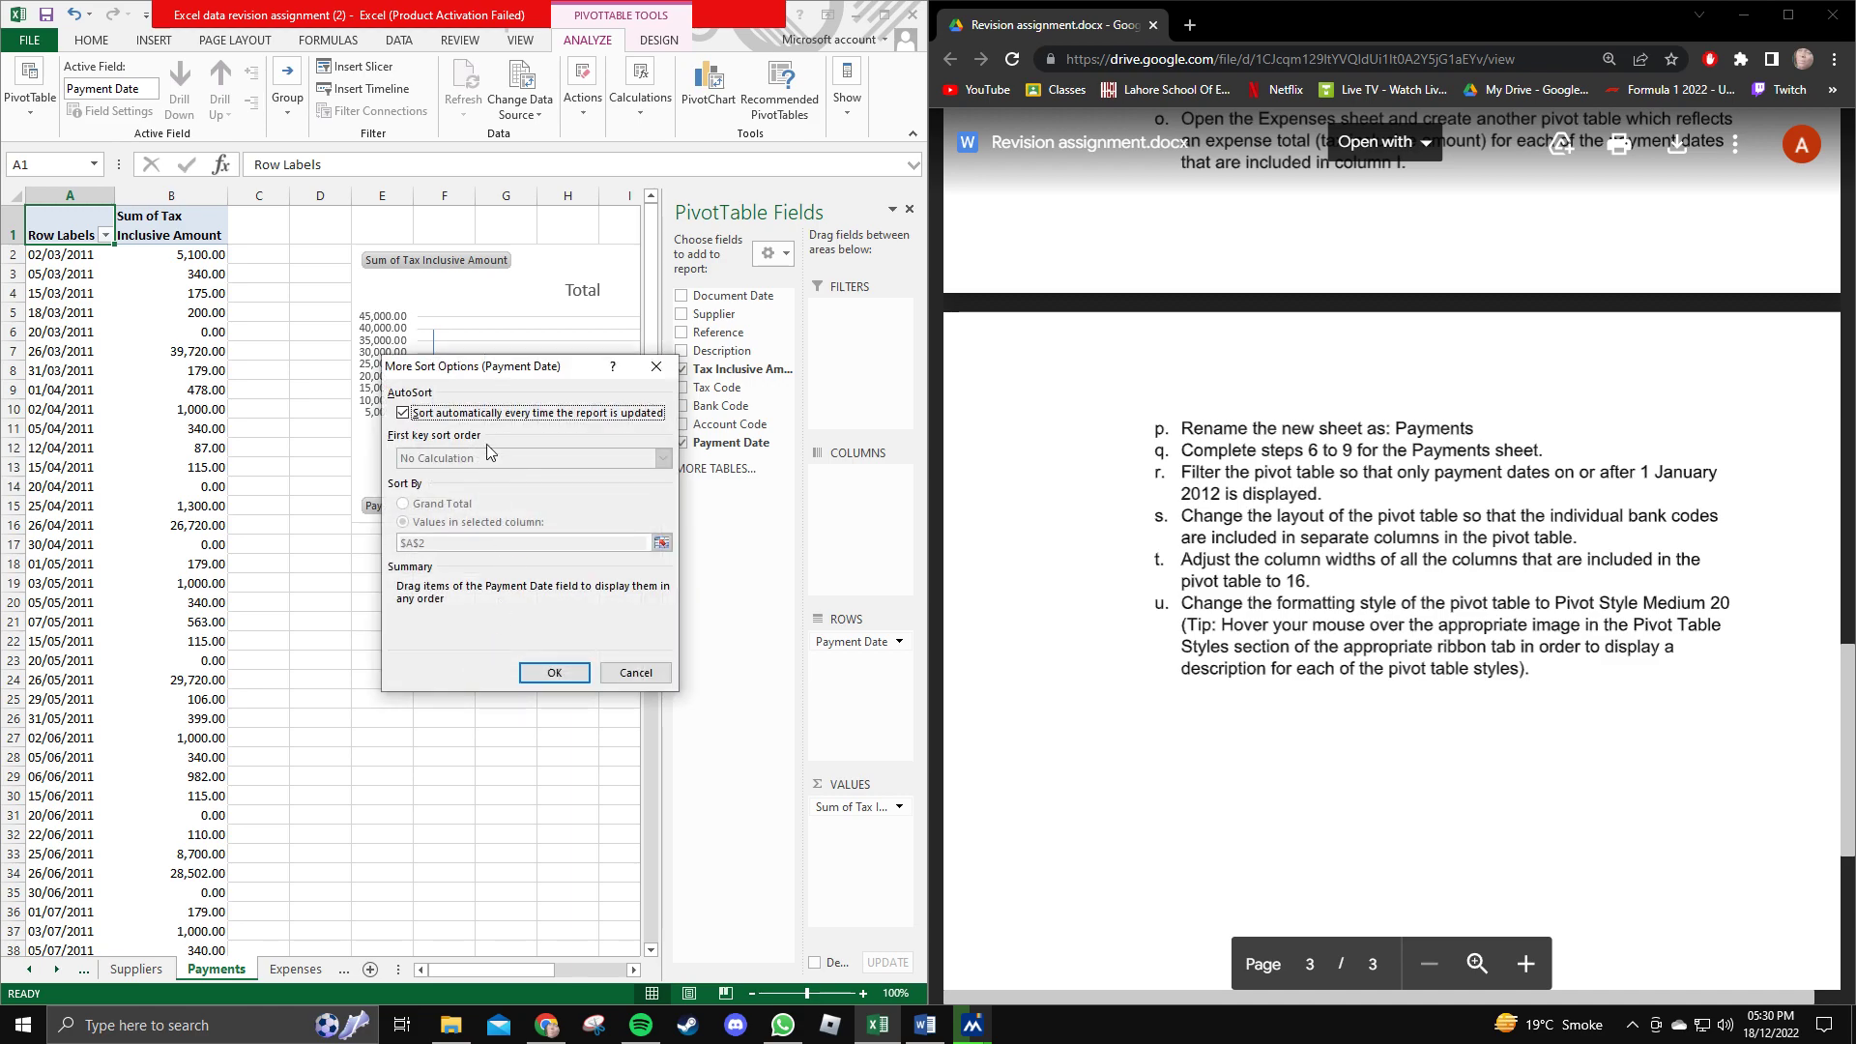
{"action": "left_click", "coordinate": [656, 366]}
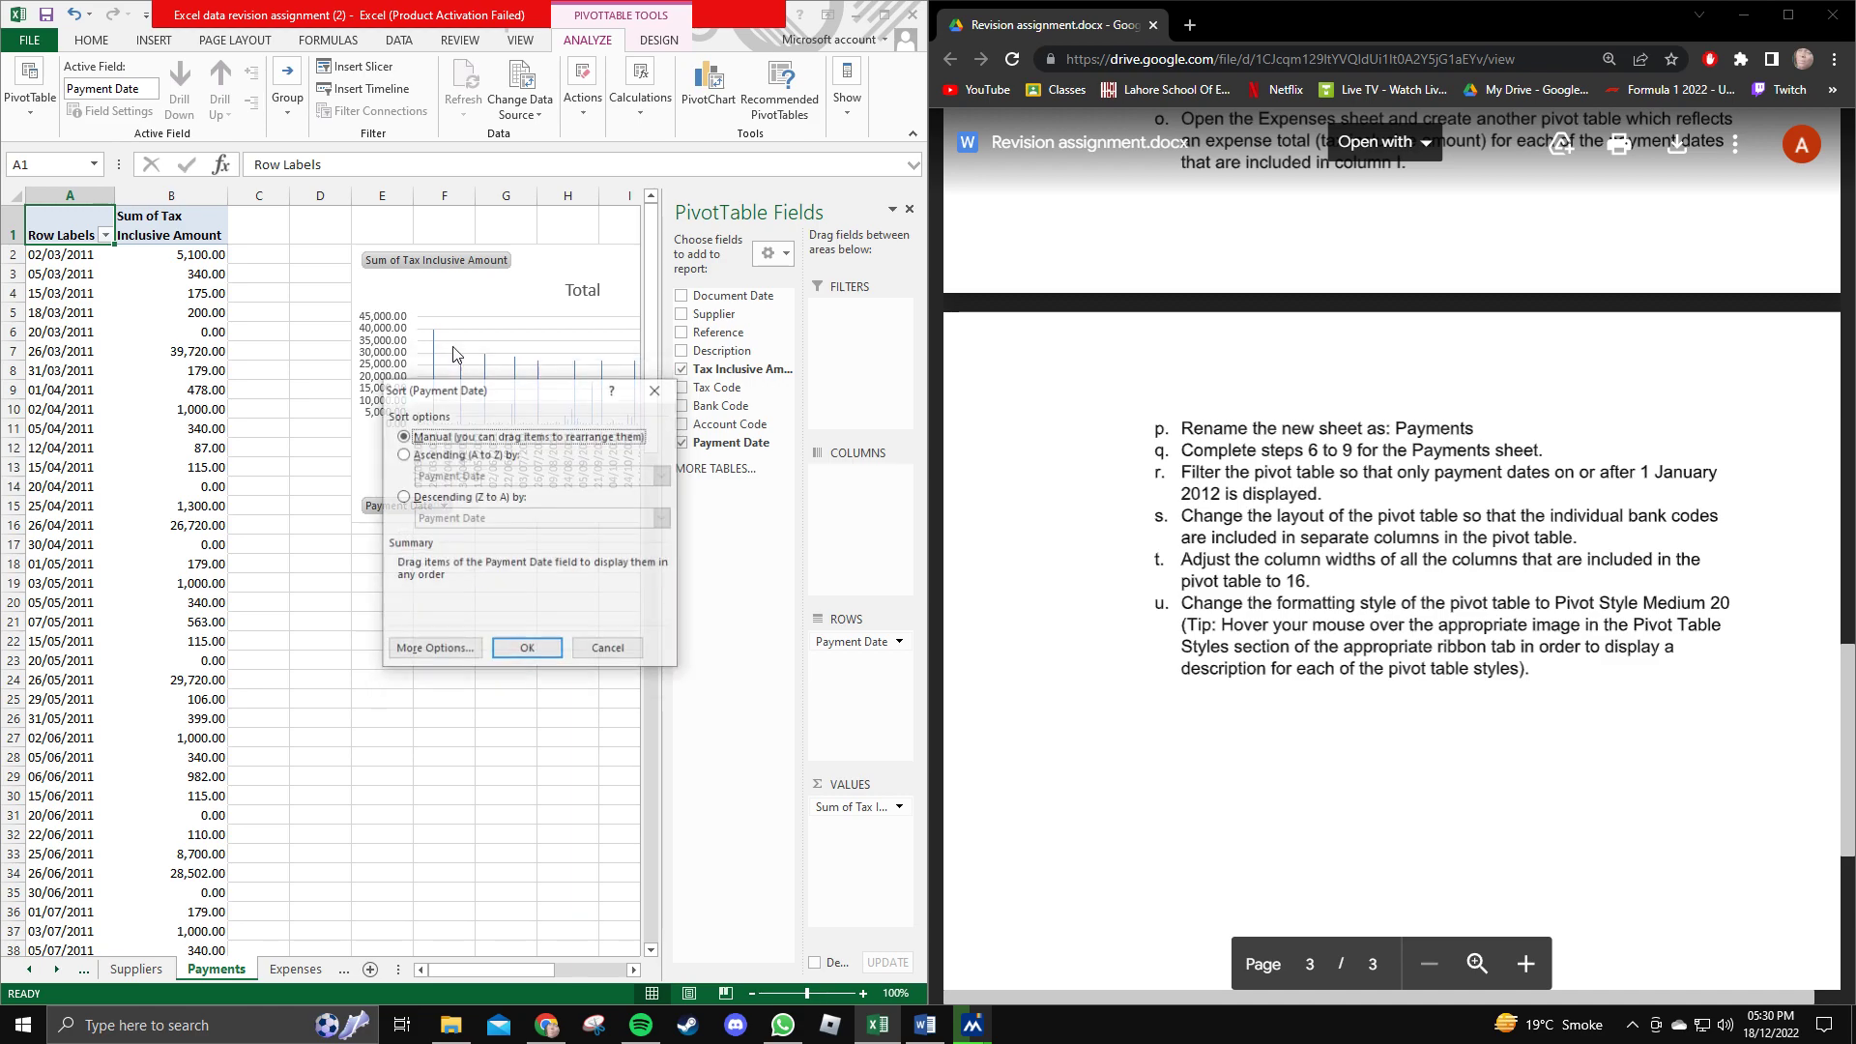
{"action": "left_click", "coordinate": [660, 390]}
{"action": "left_click", "coordinate": [114, 39]}
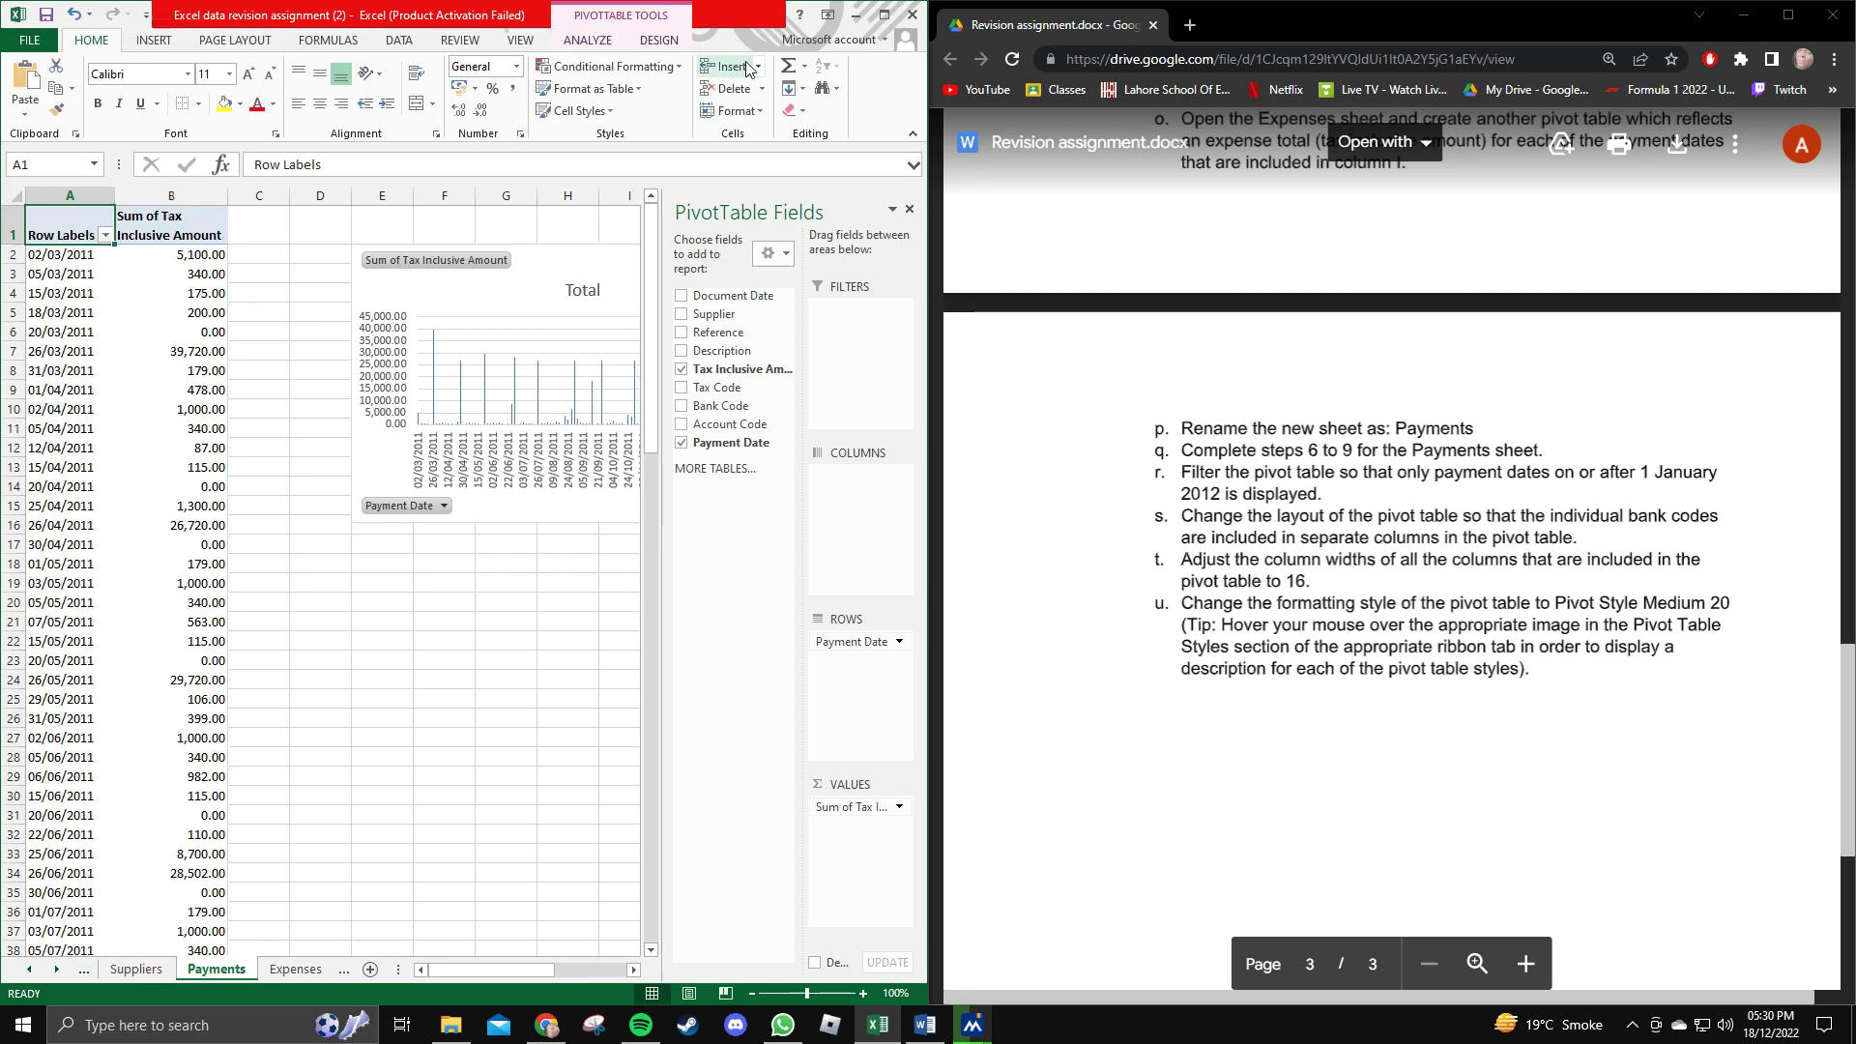
{"action": "left_click", "coordinate": [456, 37]}
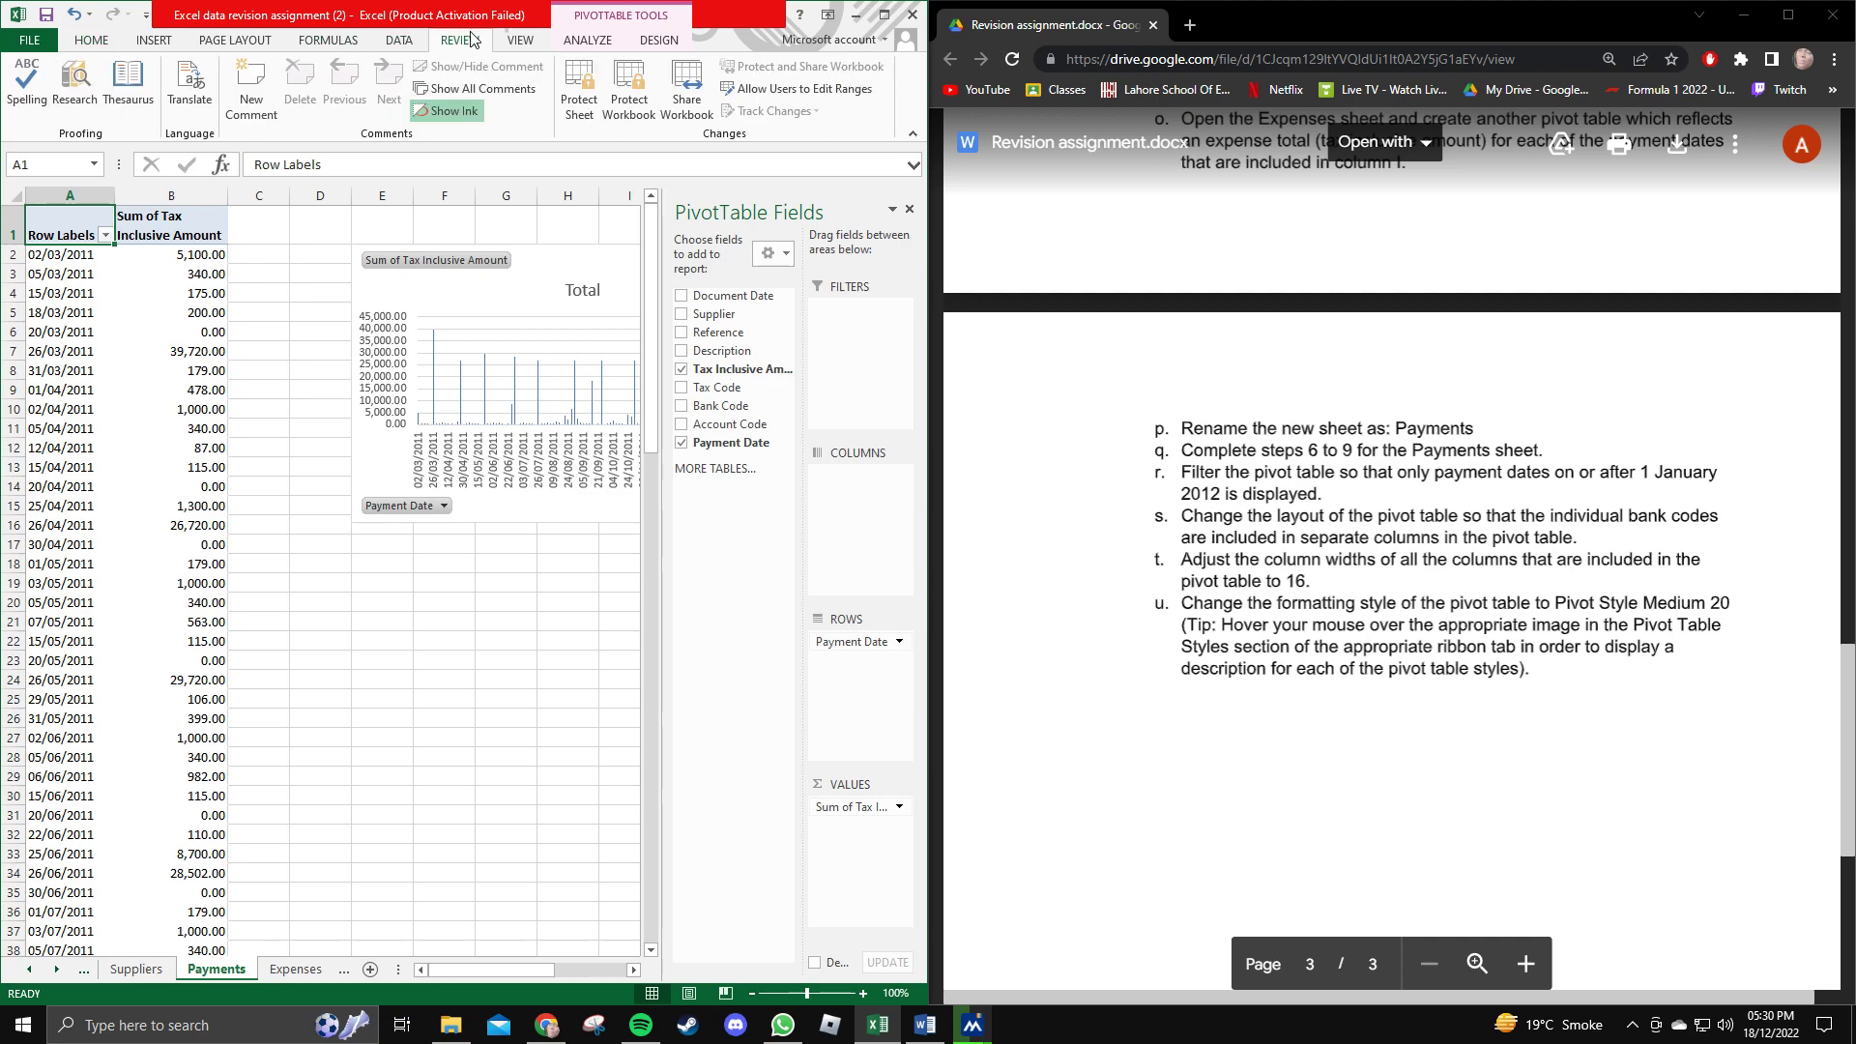
{"action": "left_click", "coordinate": [275, 39]}
{"action": "left_click", "coordinate": [145, 39]}
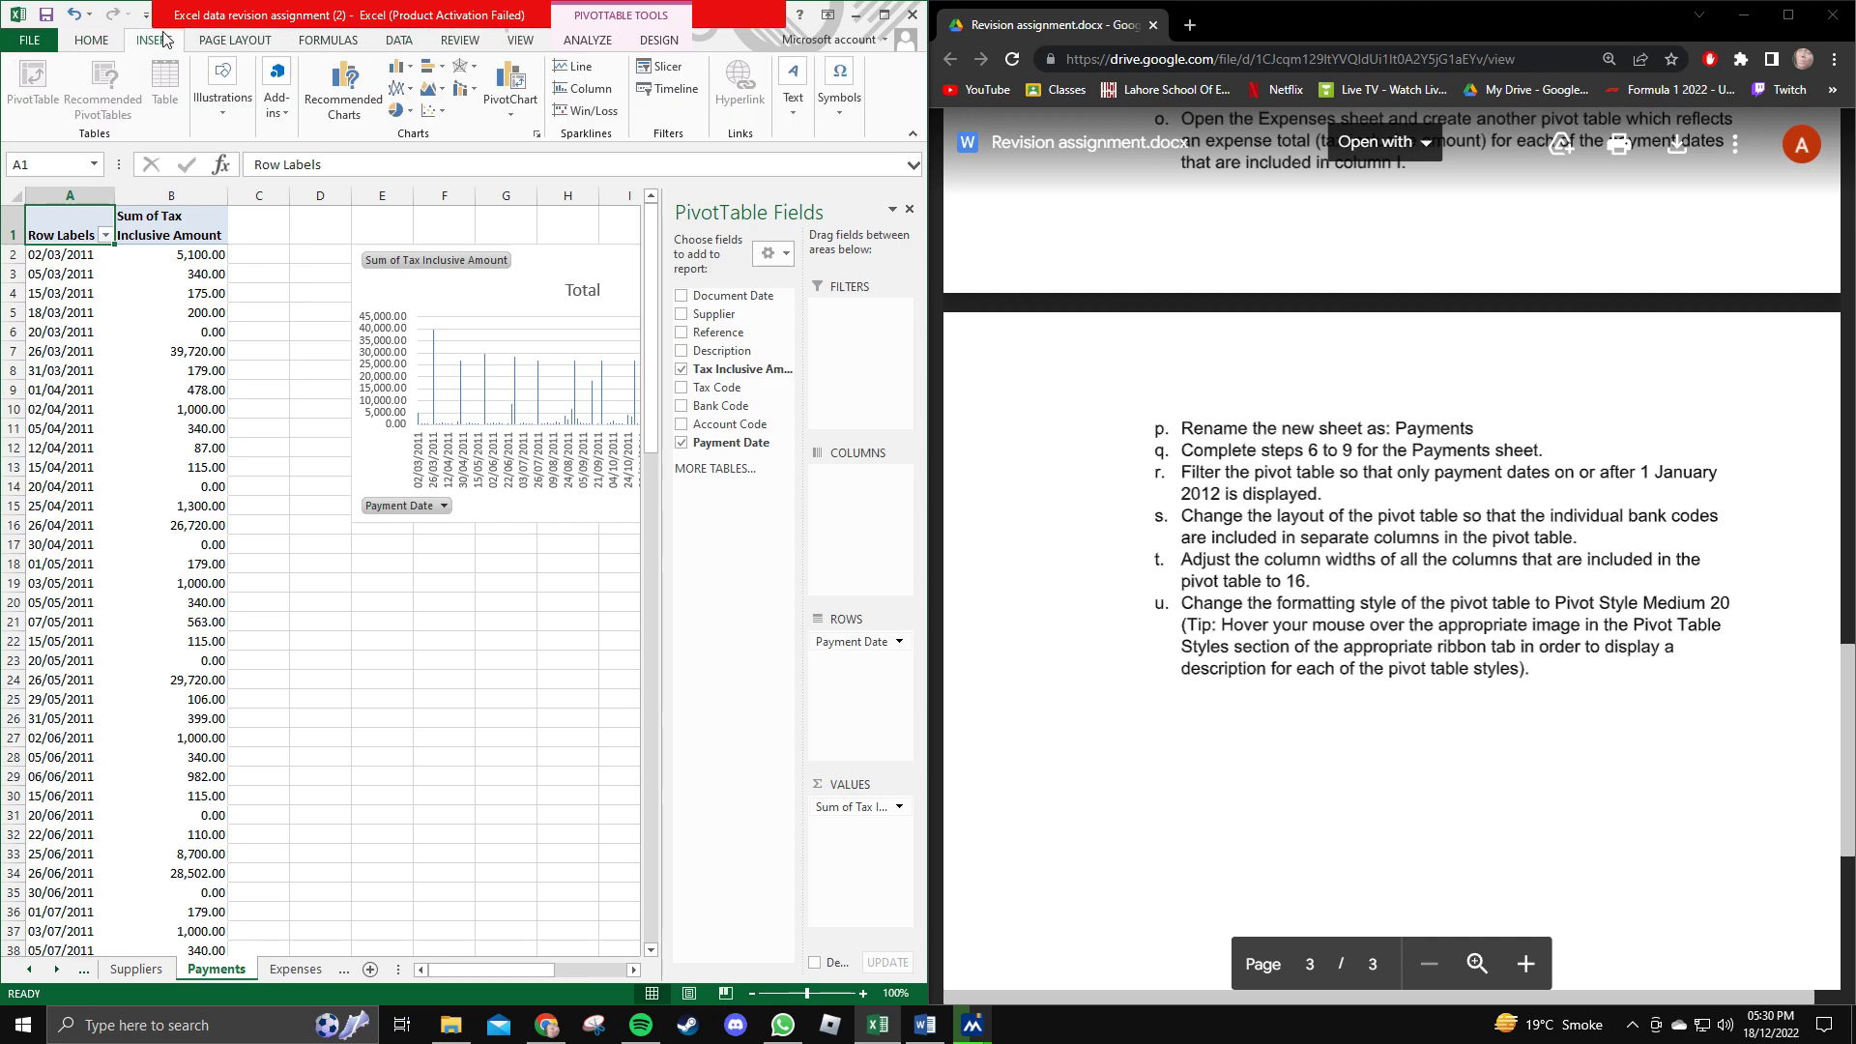
{"action": "left_click", "coordinate": [645, 45]}
{"action": "left_click", "coordinate": [573, 44]}
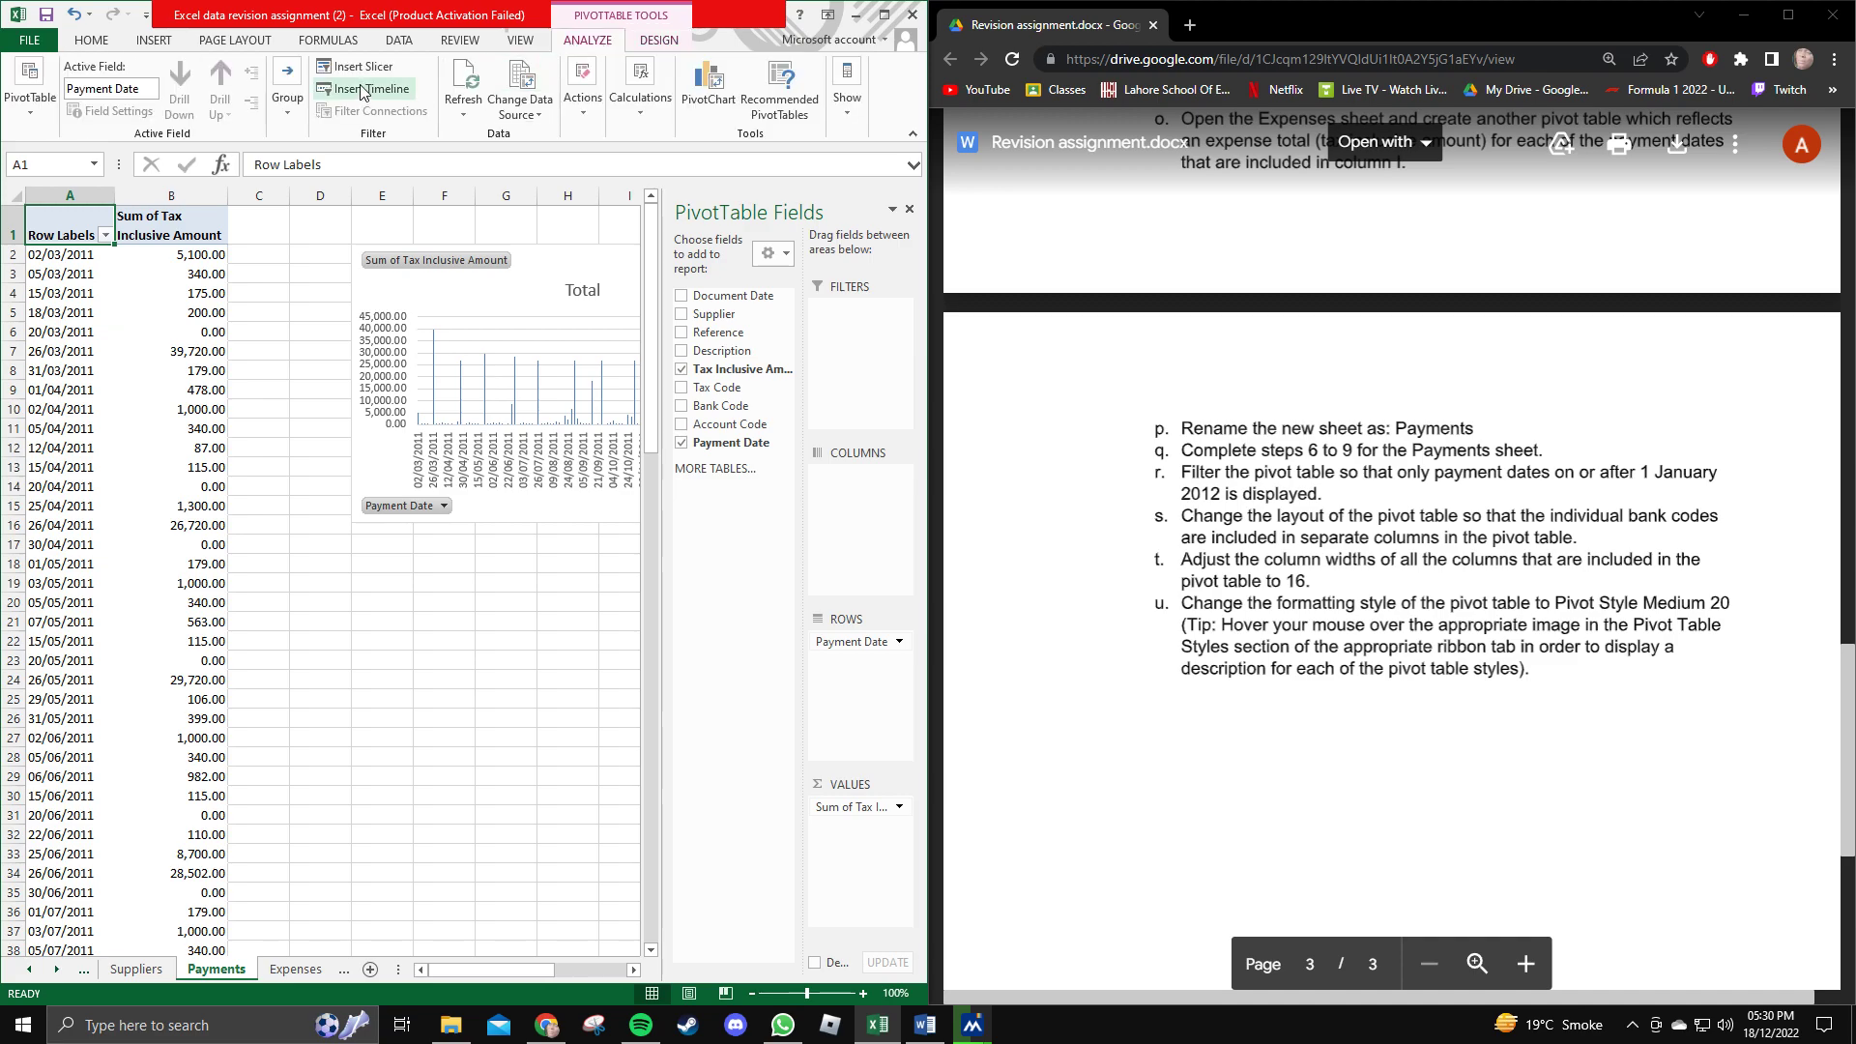
{"action": "left_click", "coordinate": [106, 236]}
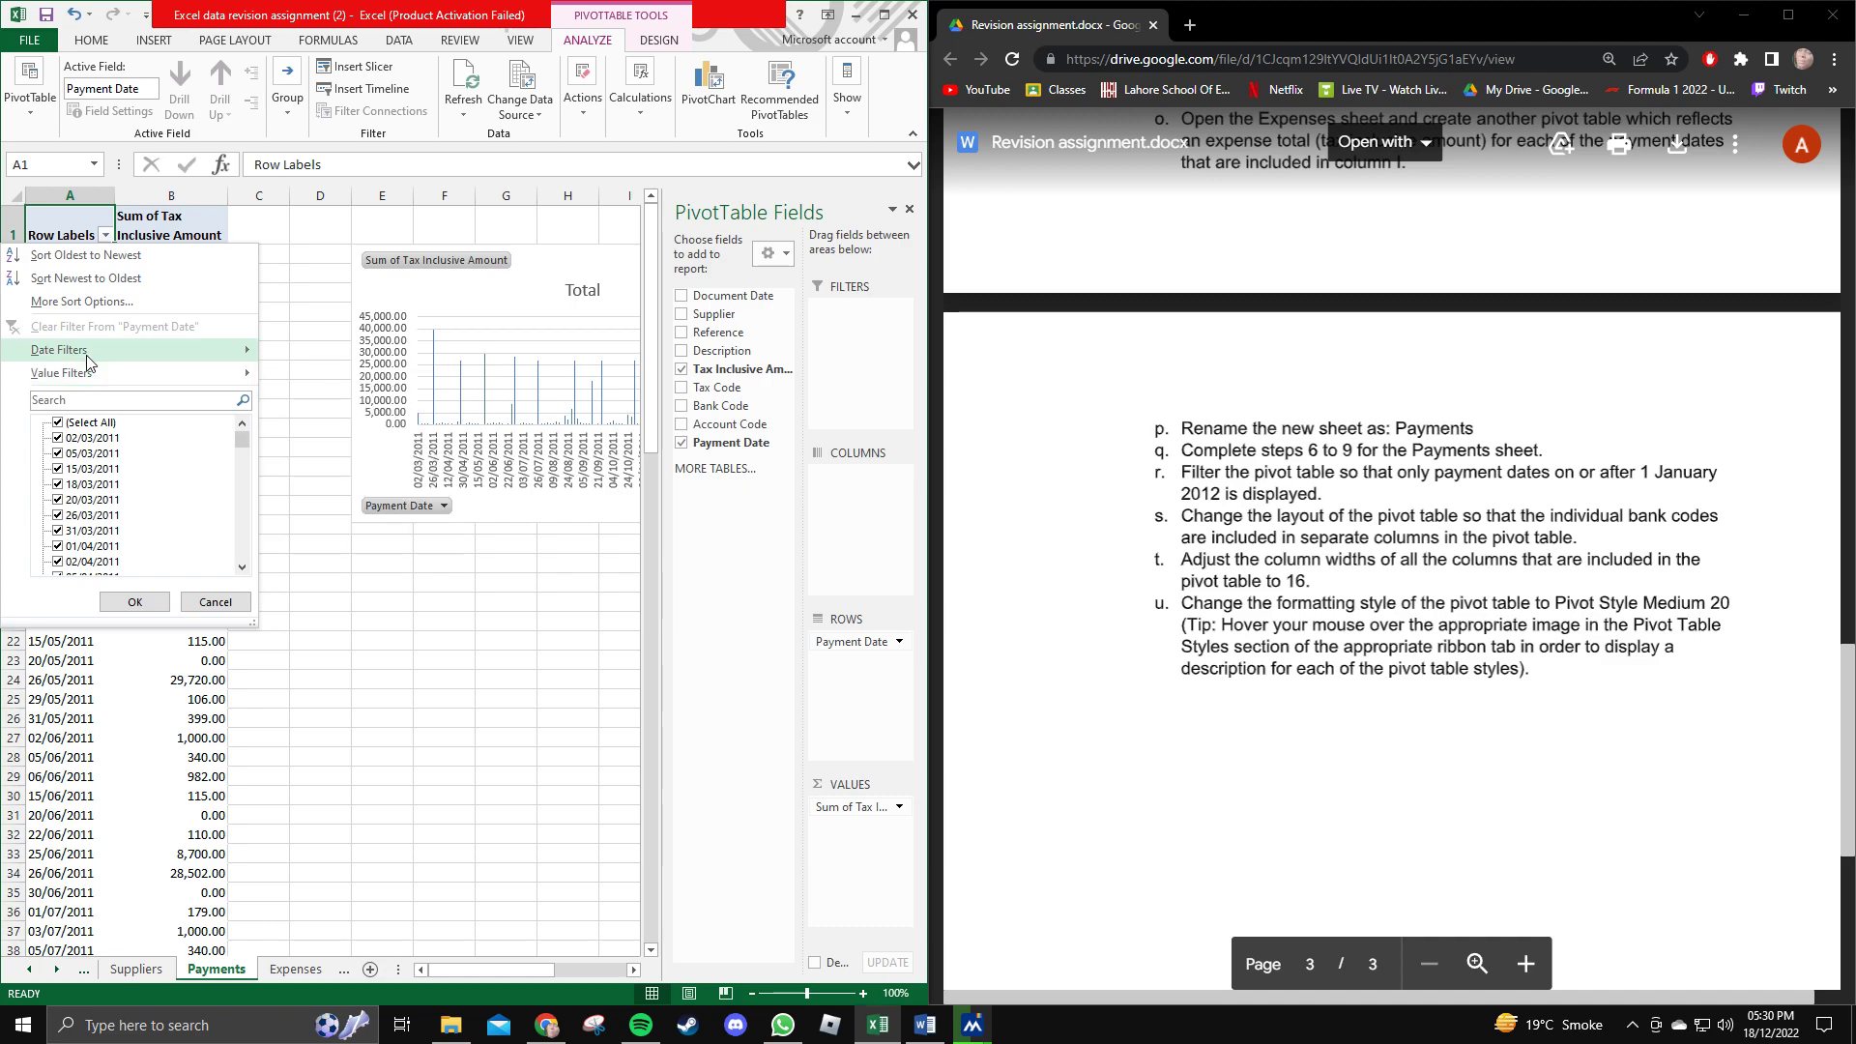
{"action": "mouse_move", "coordinate": [177, 350]}
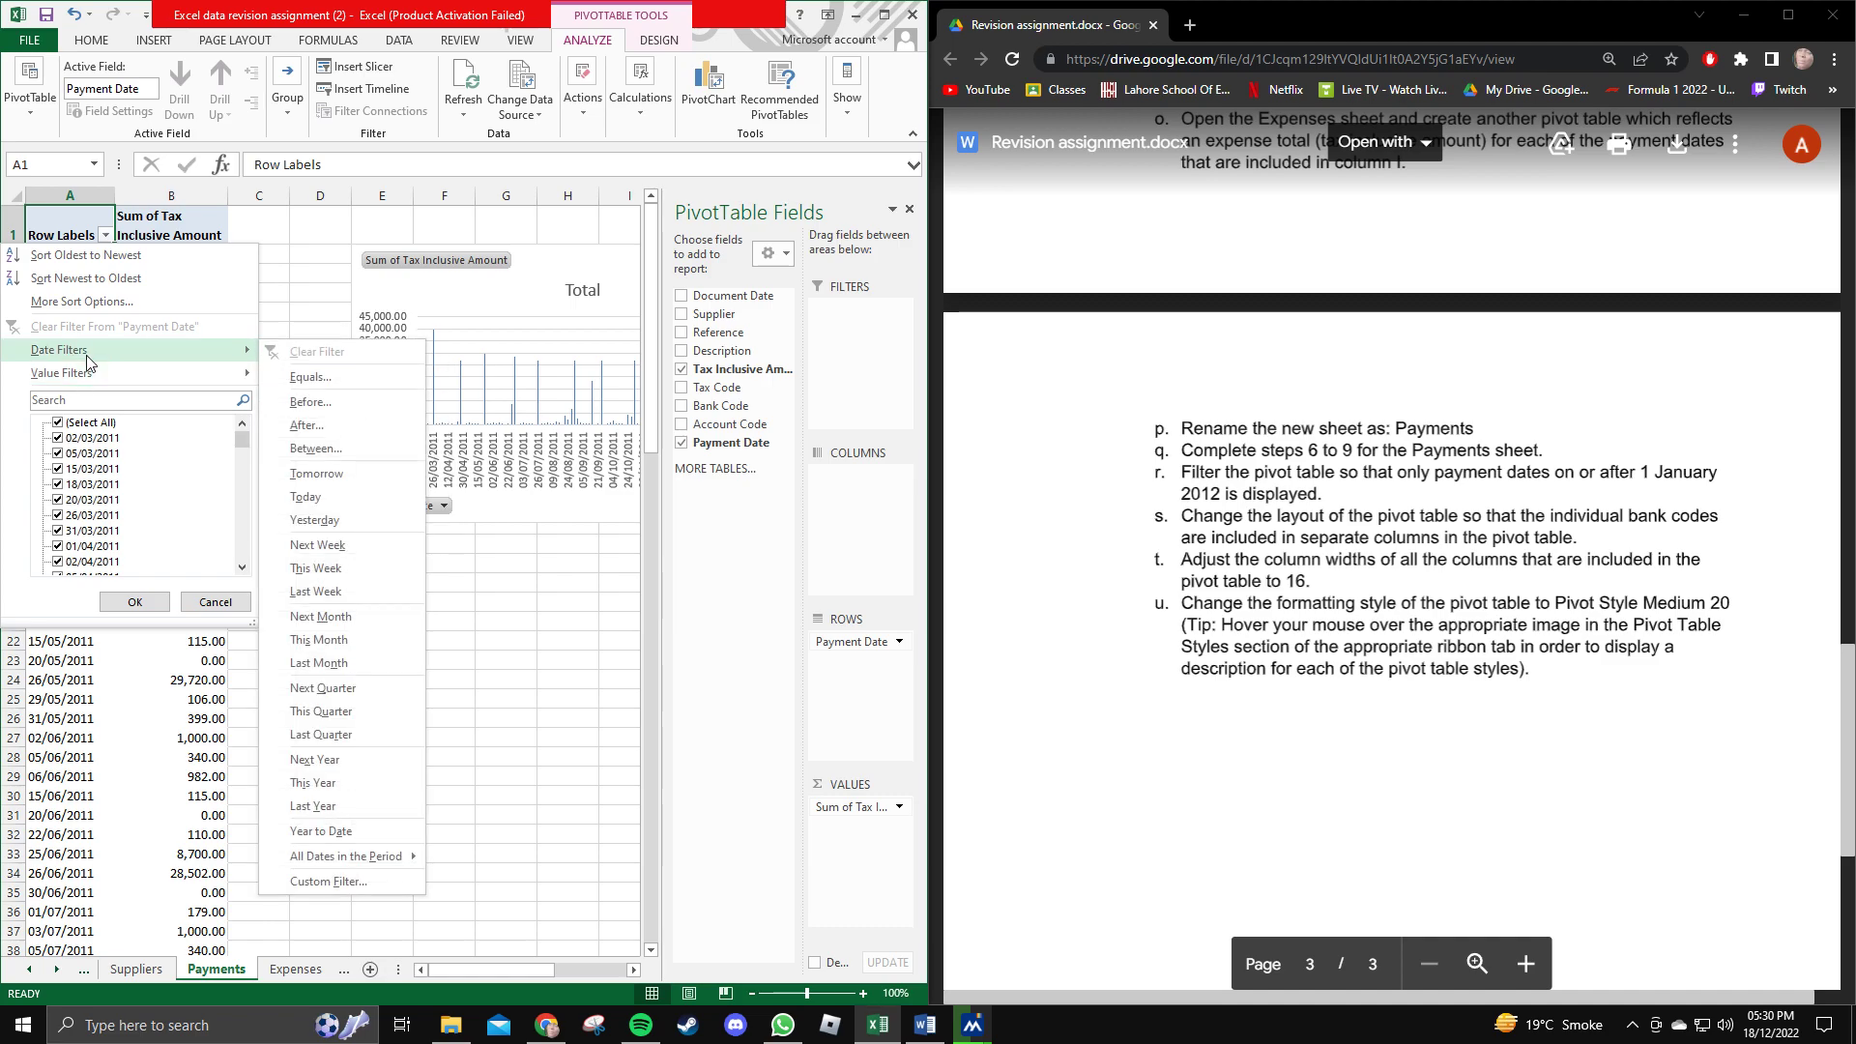
{"action": "left_click", "coordinate": [327, 883]}
{"action": "left_click", "coordinate": [450, 518]}
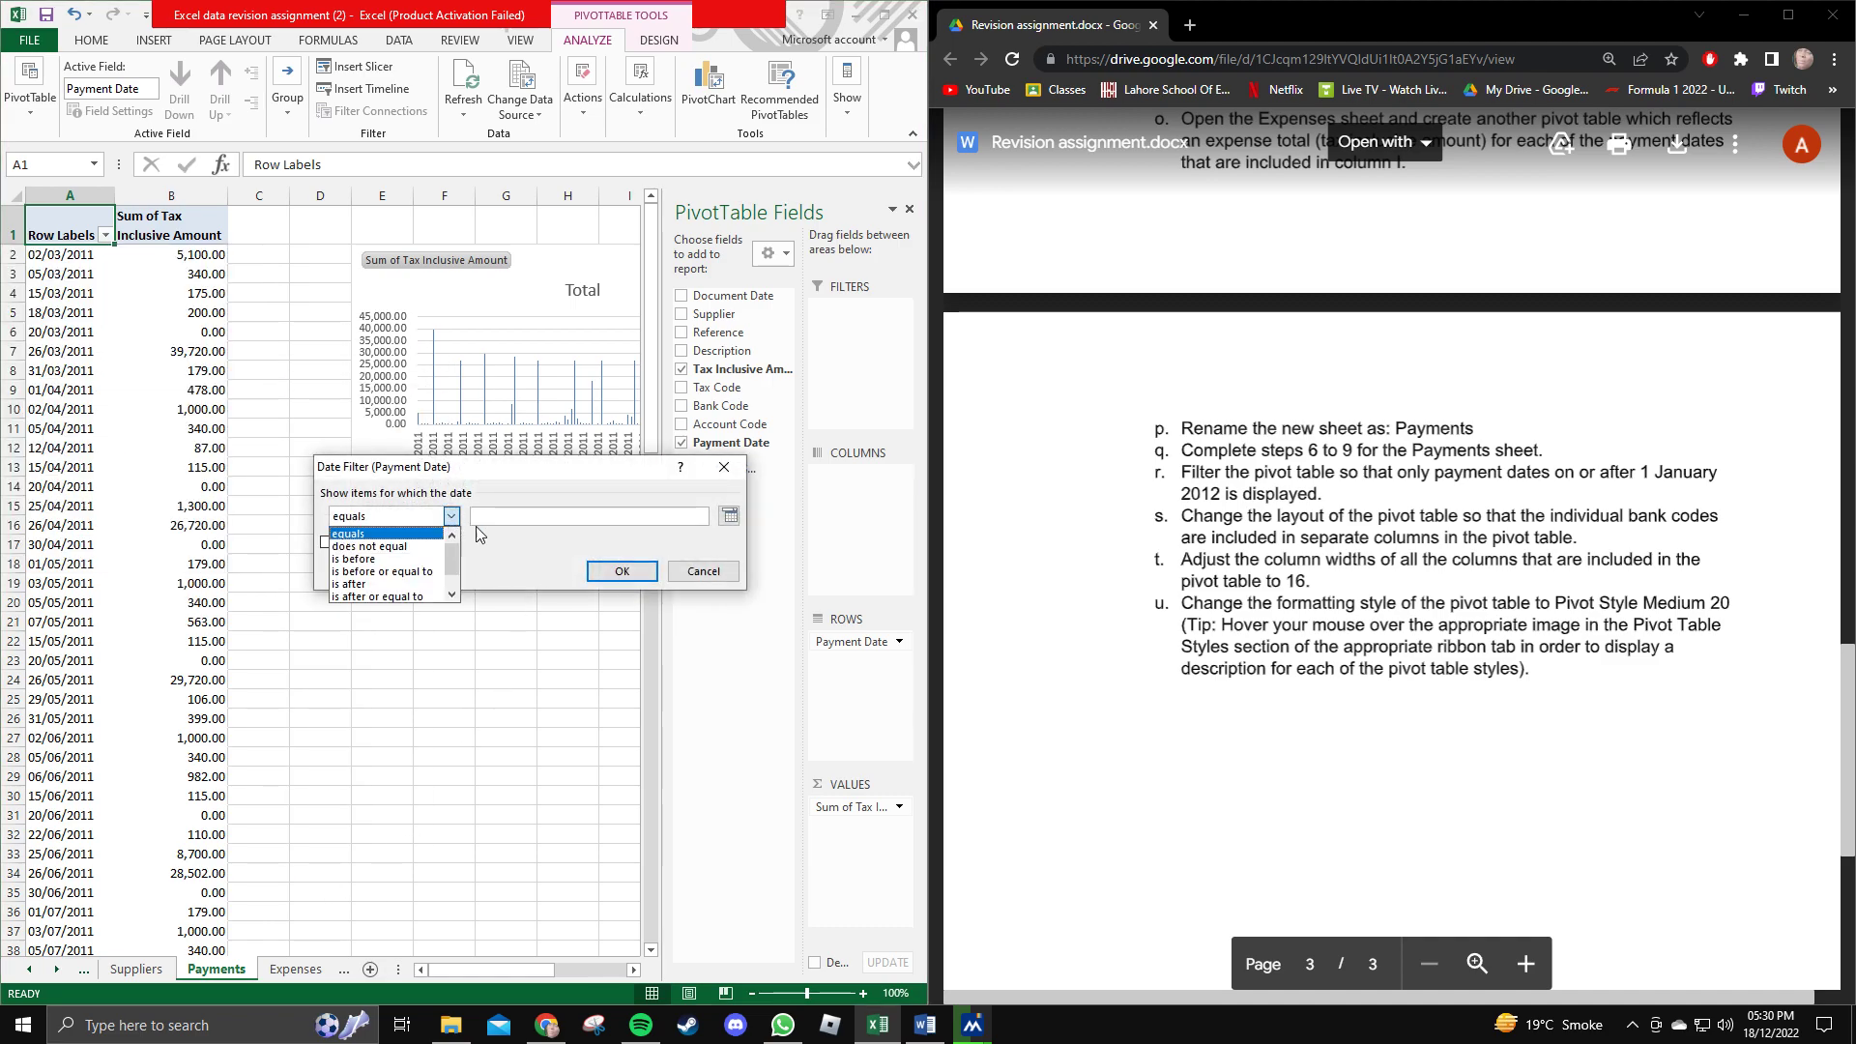
{"action": "left_click", "coordinate": [724, 468]}
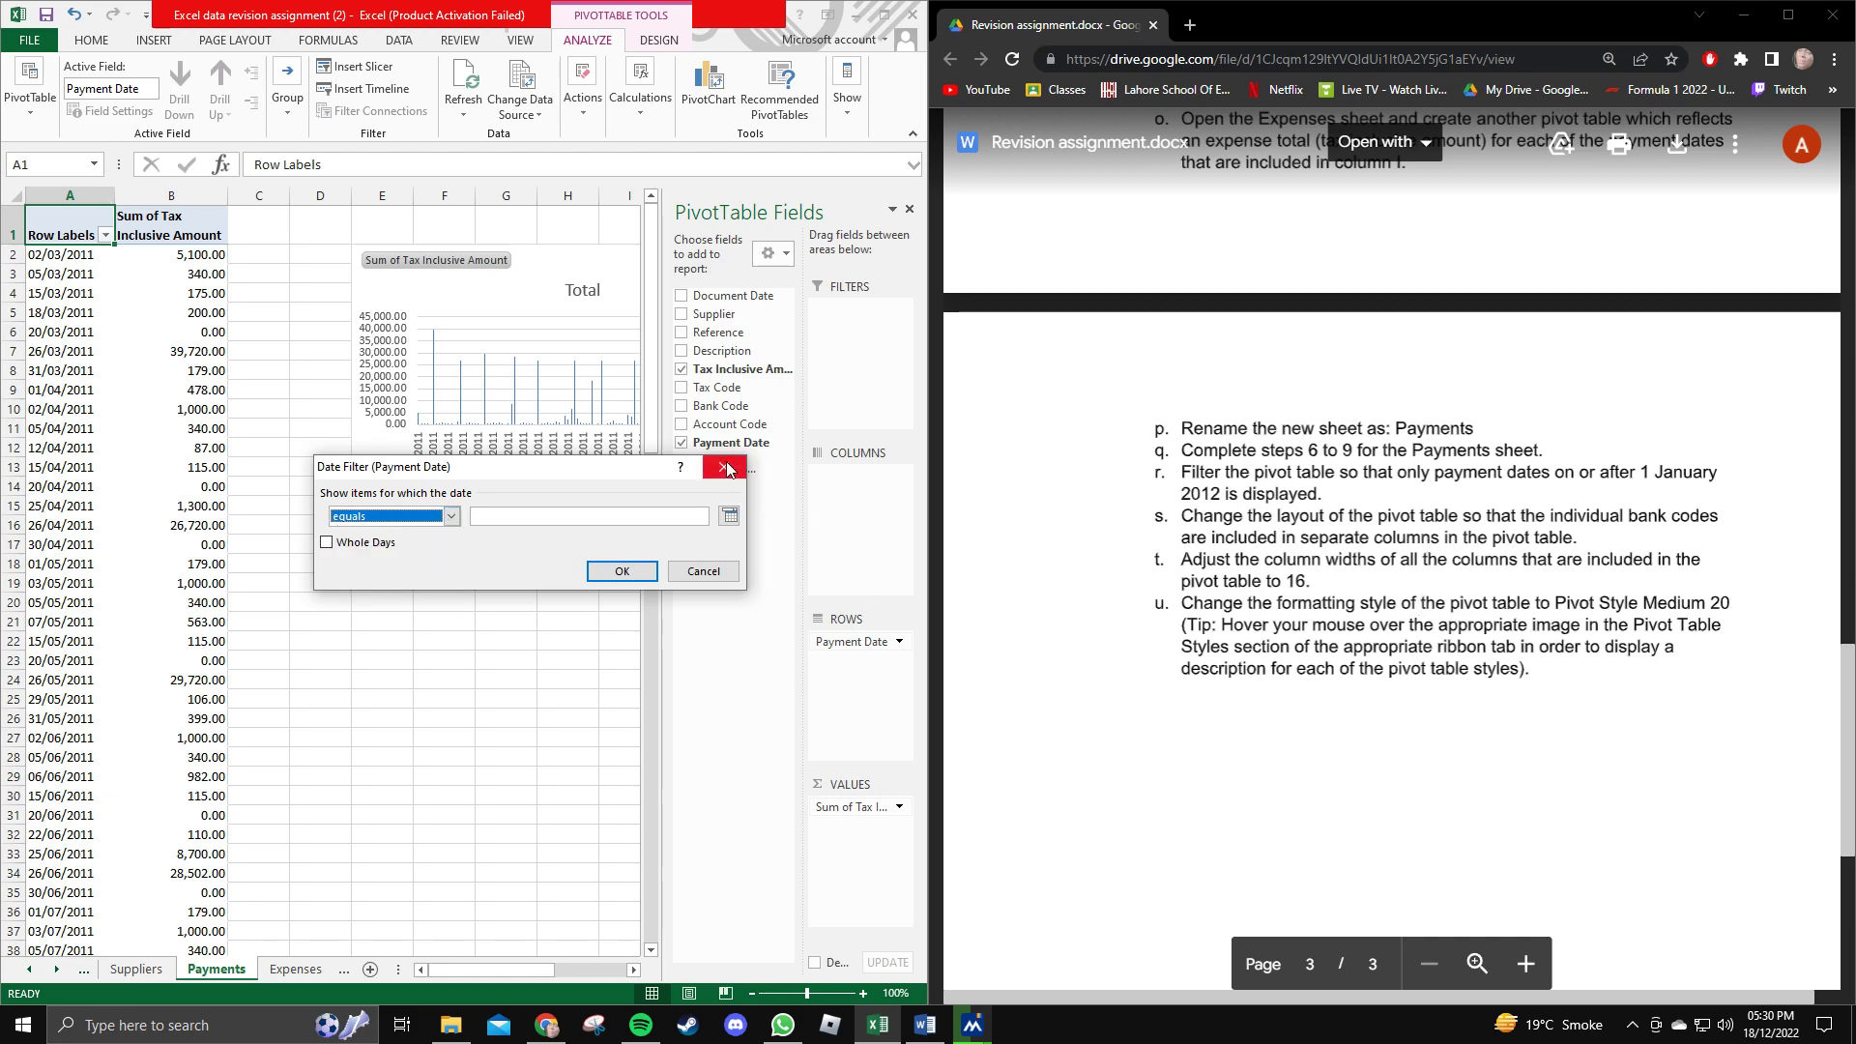
{"action": "left_click", "coordinate": [724, 467]}
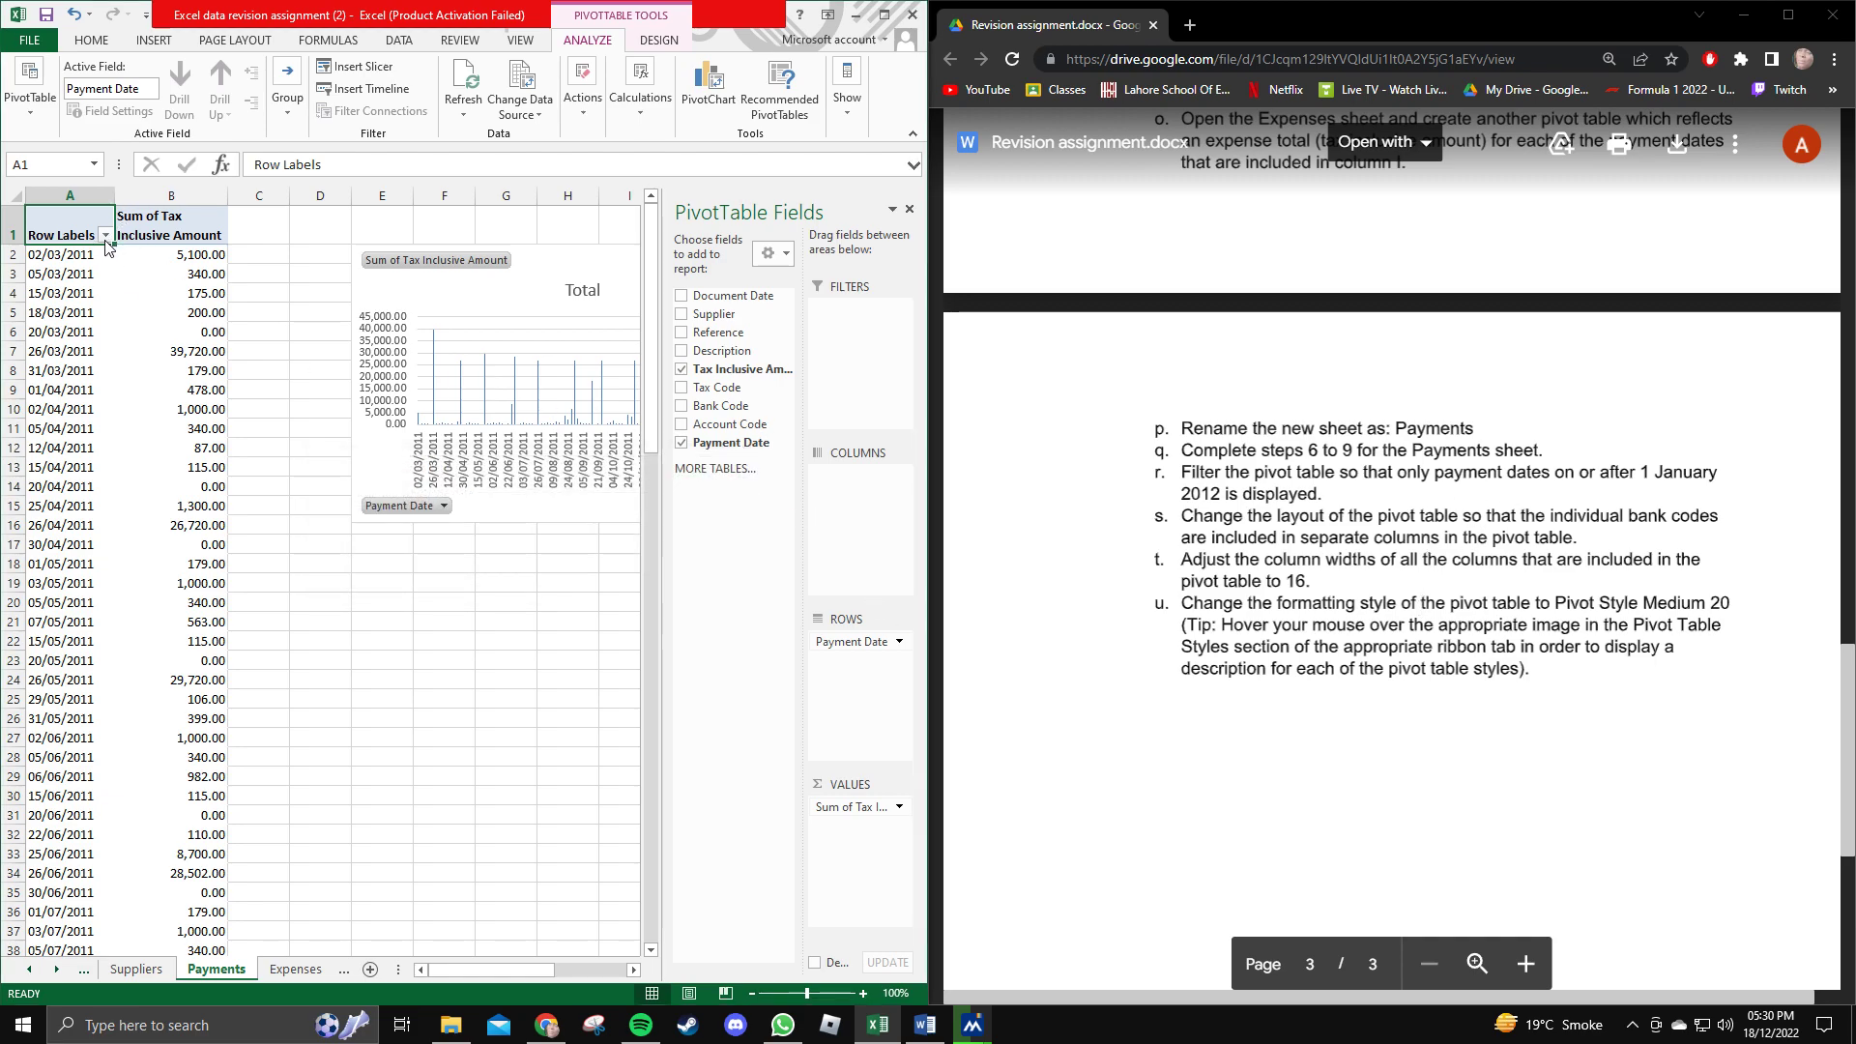
Start a custom date filter on the Payment Date row labels with the condition "is after or equal to".
{"action": "left_click", "coordinate": [105, 236]}
{"action": "mouse_move", "coordinate": [96, 355]}
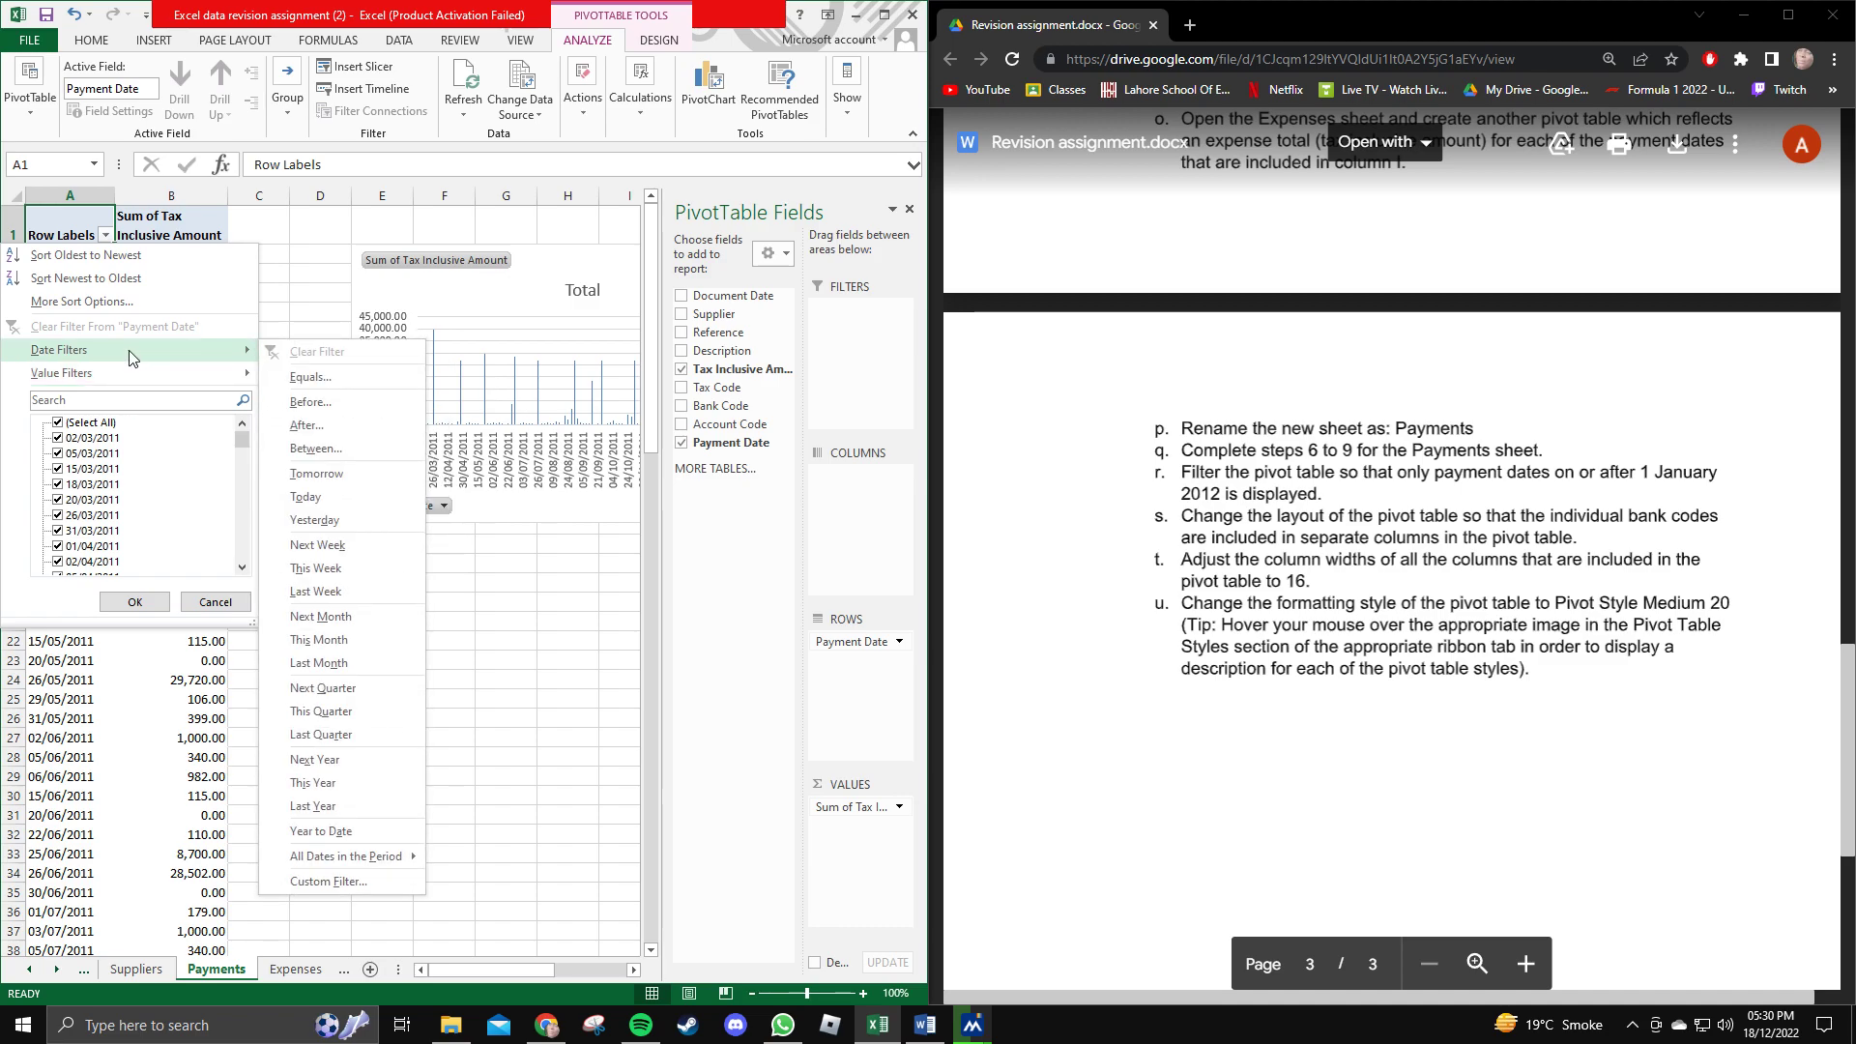
{"action": "left_click", "coordinate": [332, 883]}
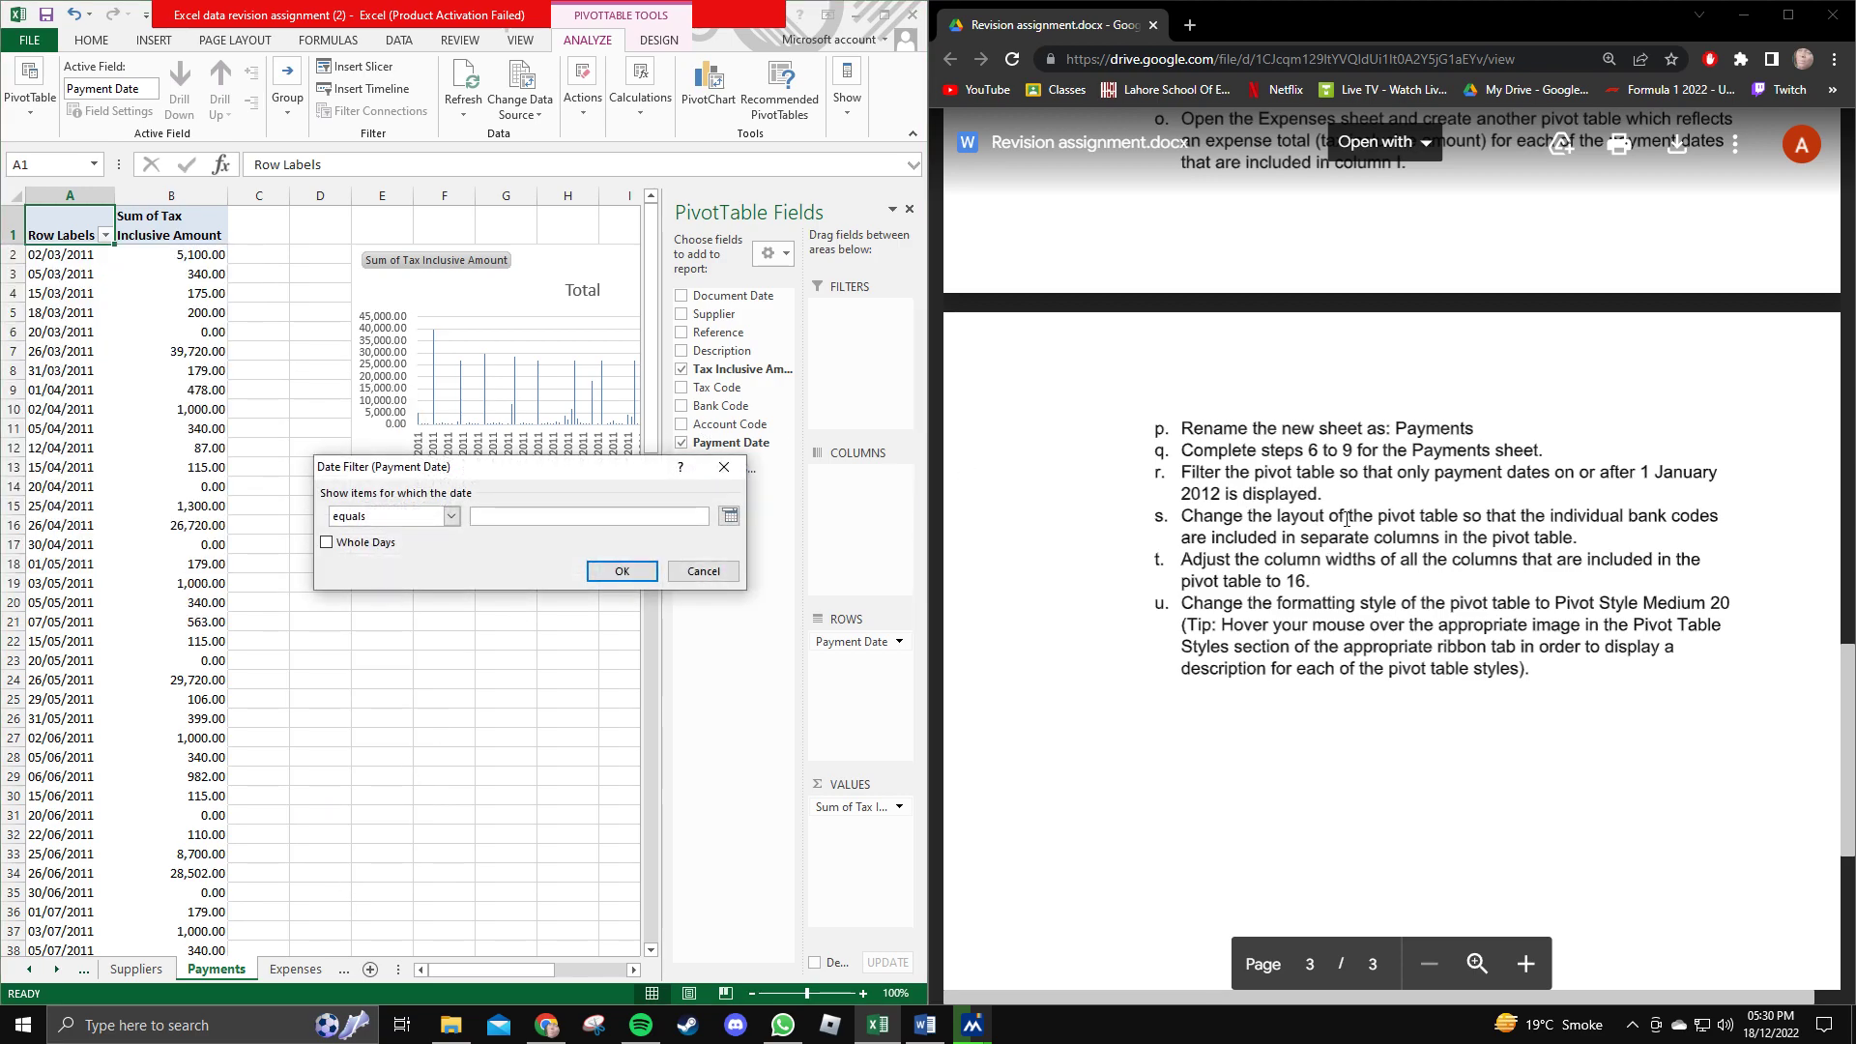
{"action": "left_click_drag", "start_coordinate": [1219, 473], "coordinate": [1618, 475]}
{"action": "left_click", "coordinate": [1619, 477]}
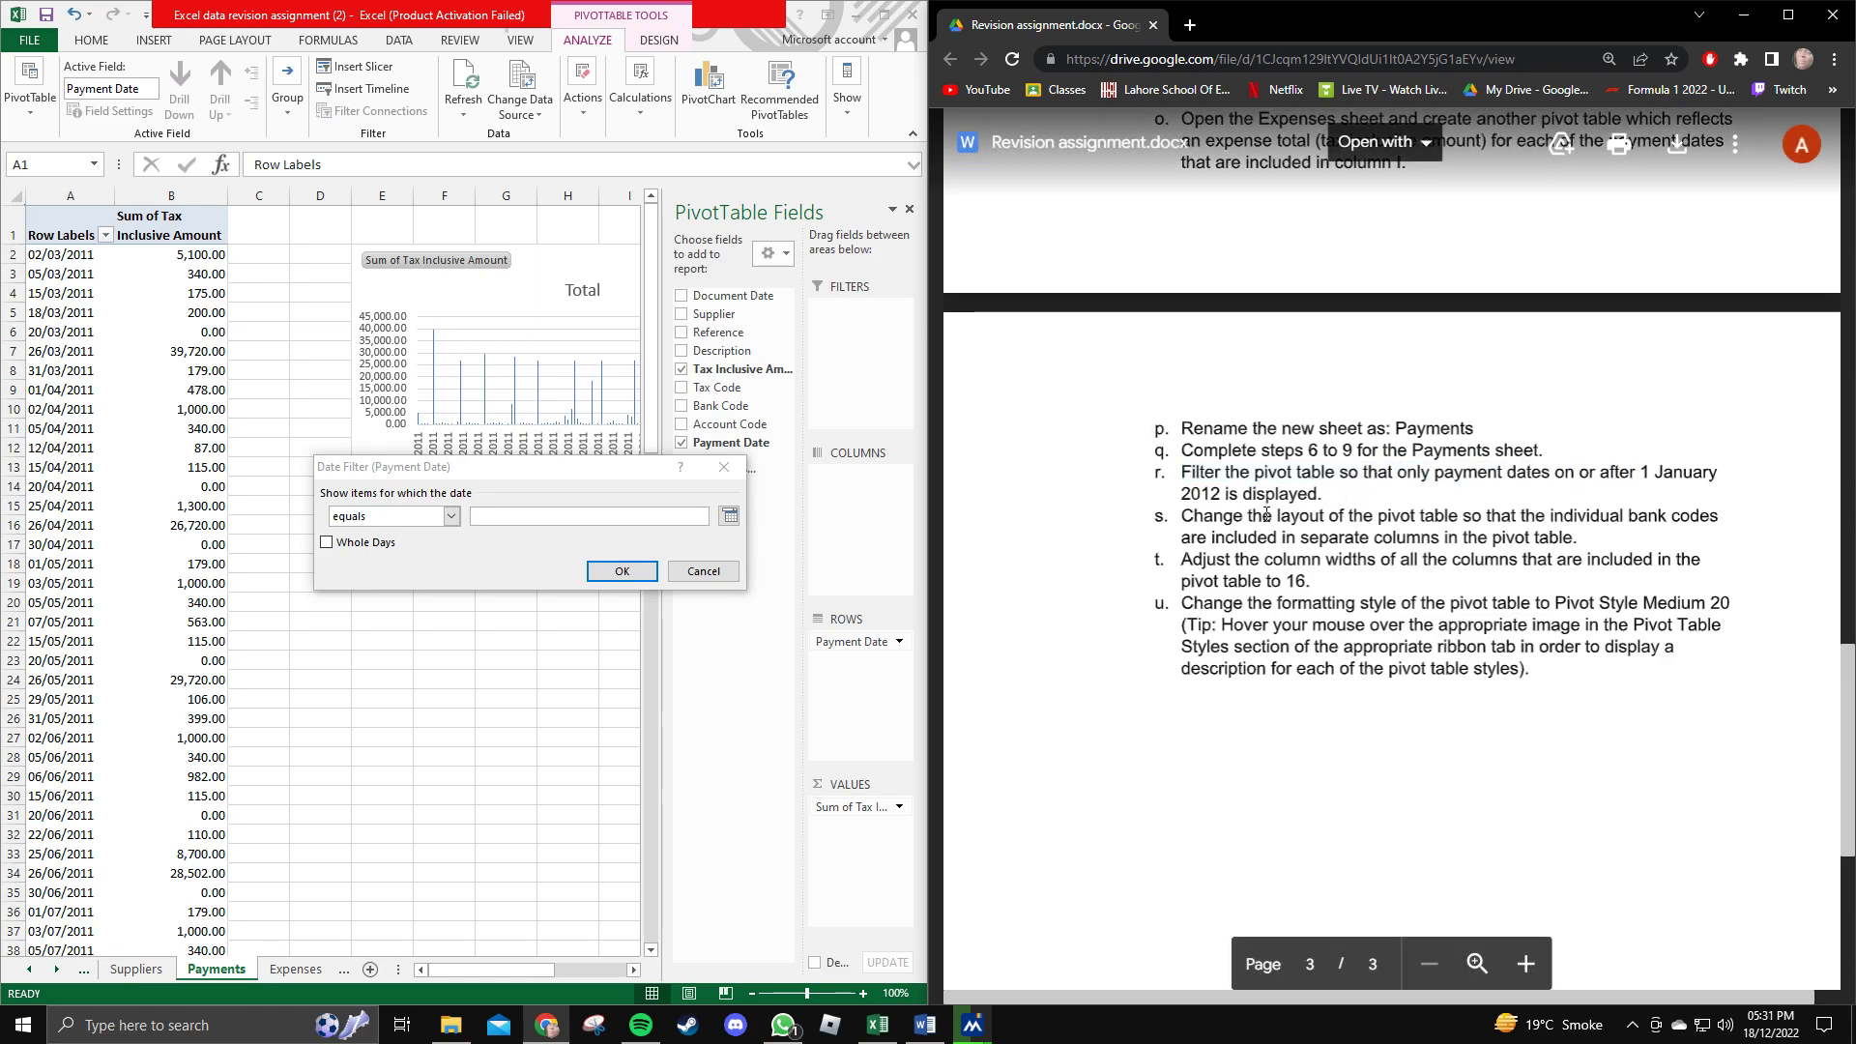
{"action": "left_click", "coordinate": [450, 516]}
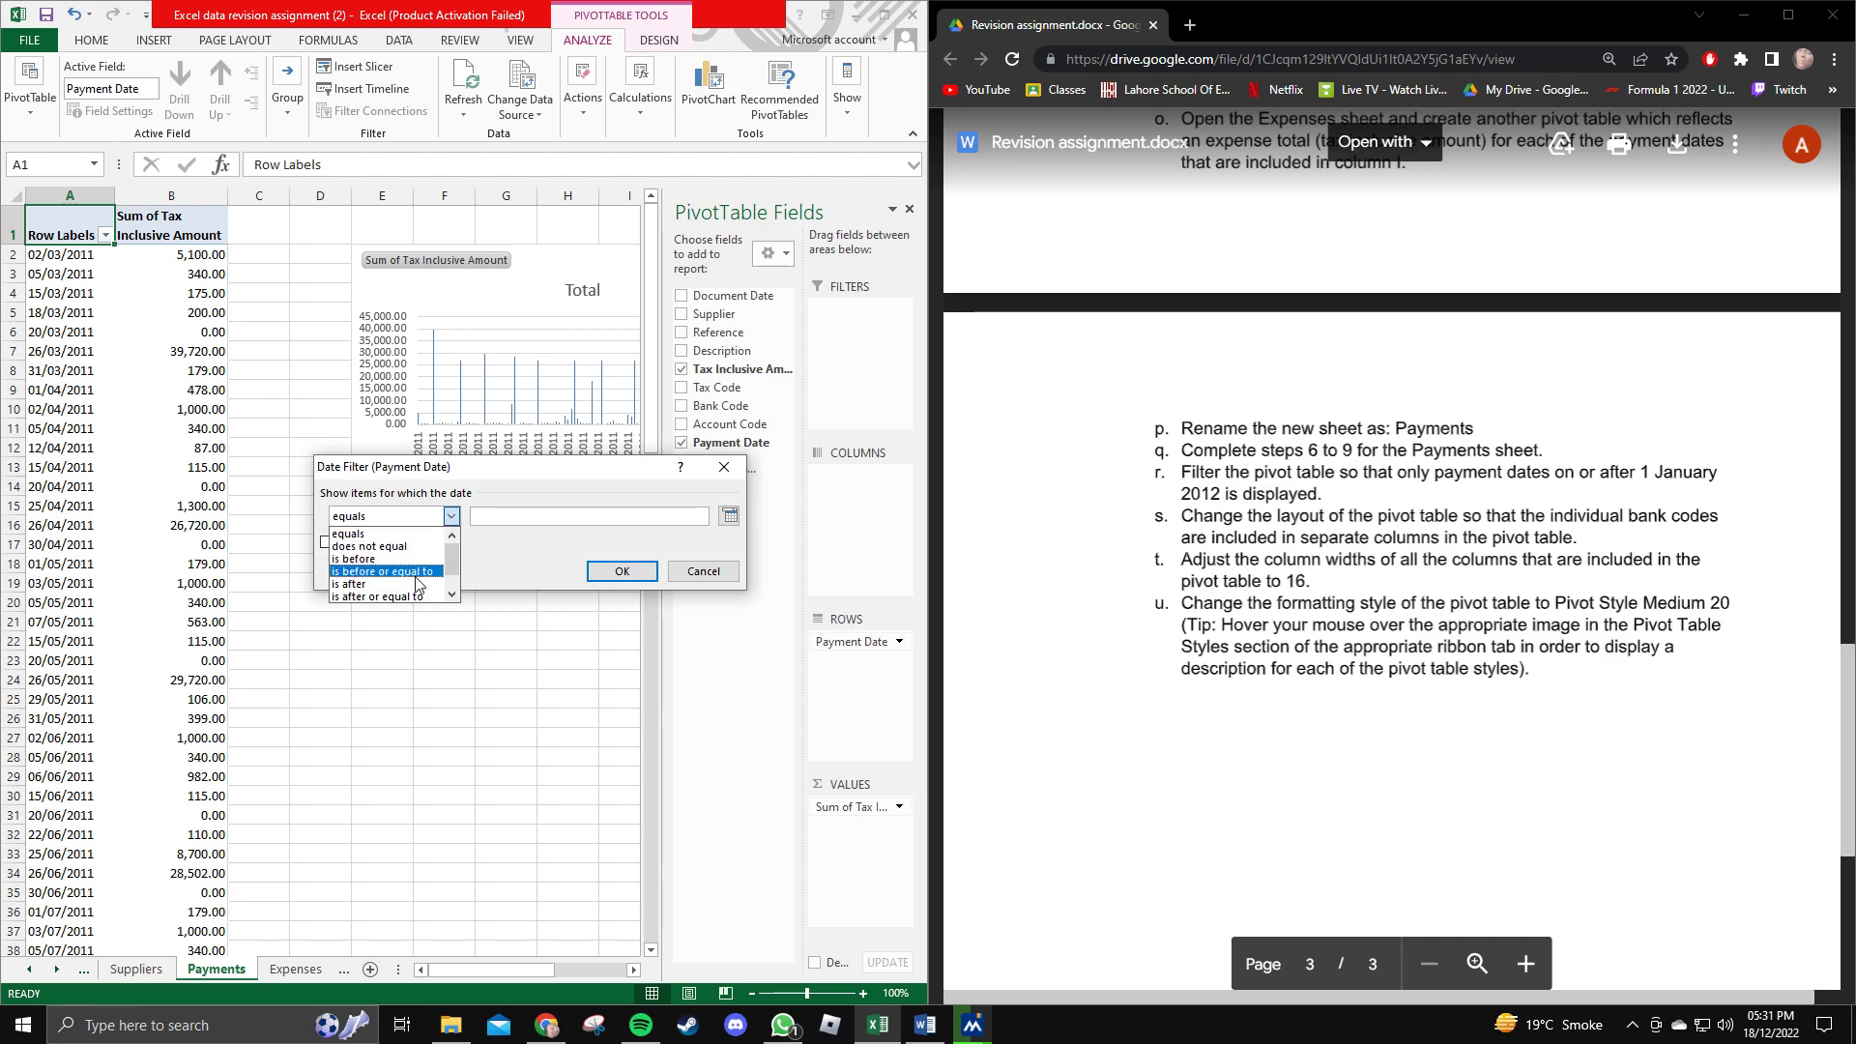
{"action": "scroll", "coordinate": [390, 589], "scroll_direction": "down", "scroll_amount": 1}
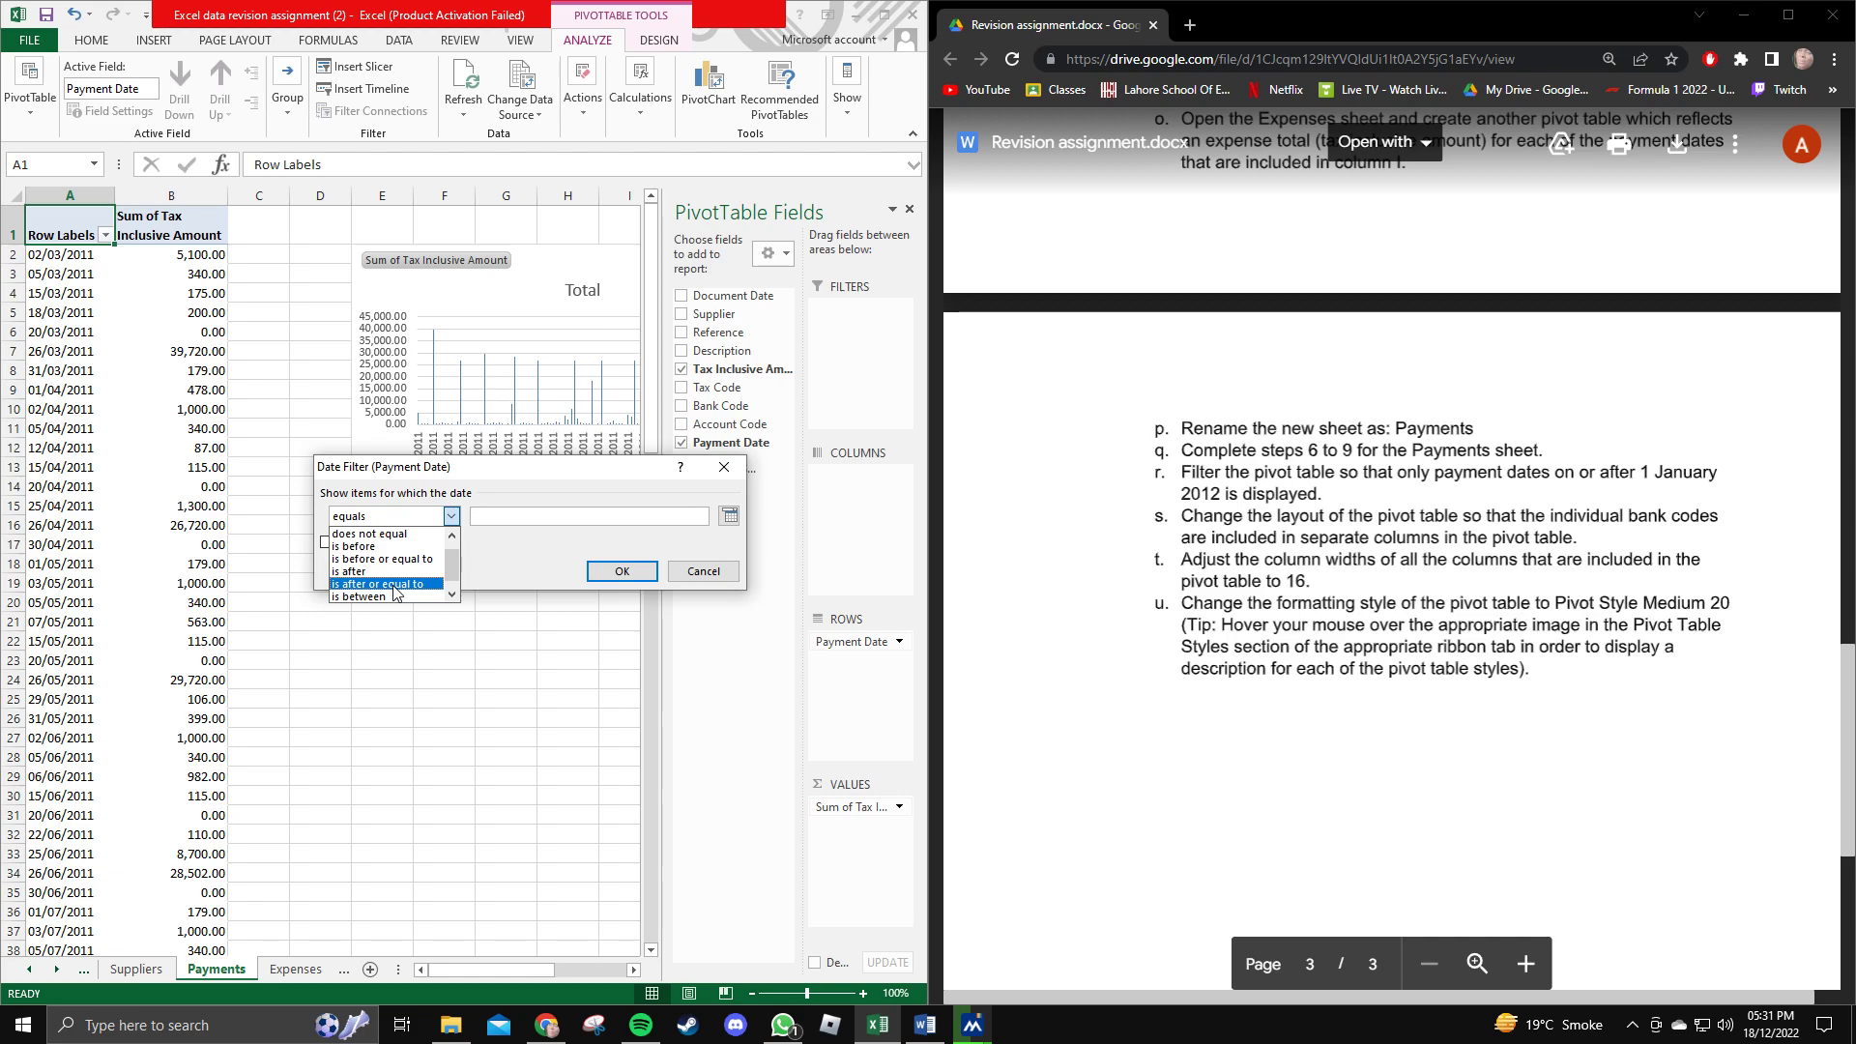
{"action": "left_click", "coordinate": [393, 585]}
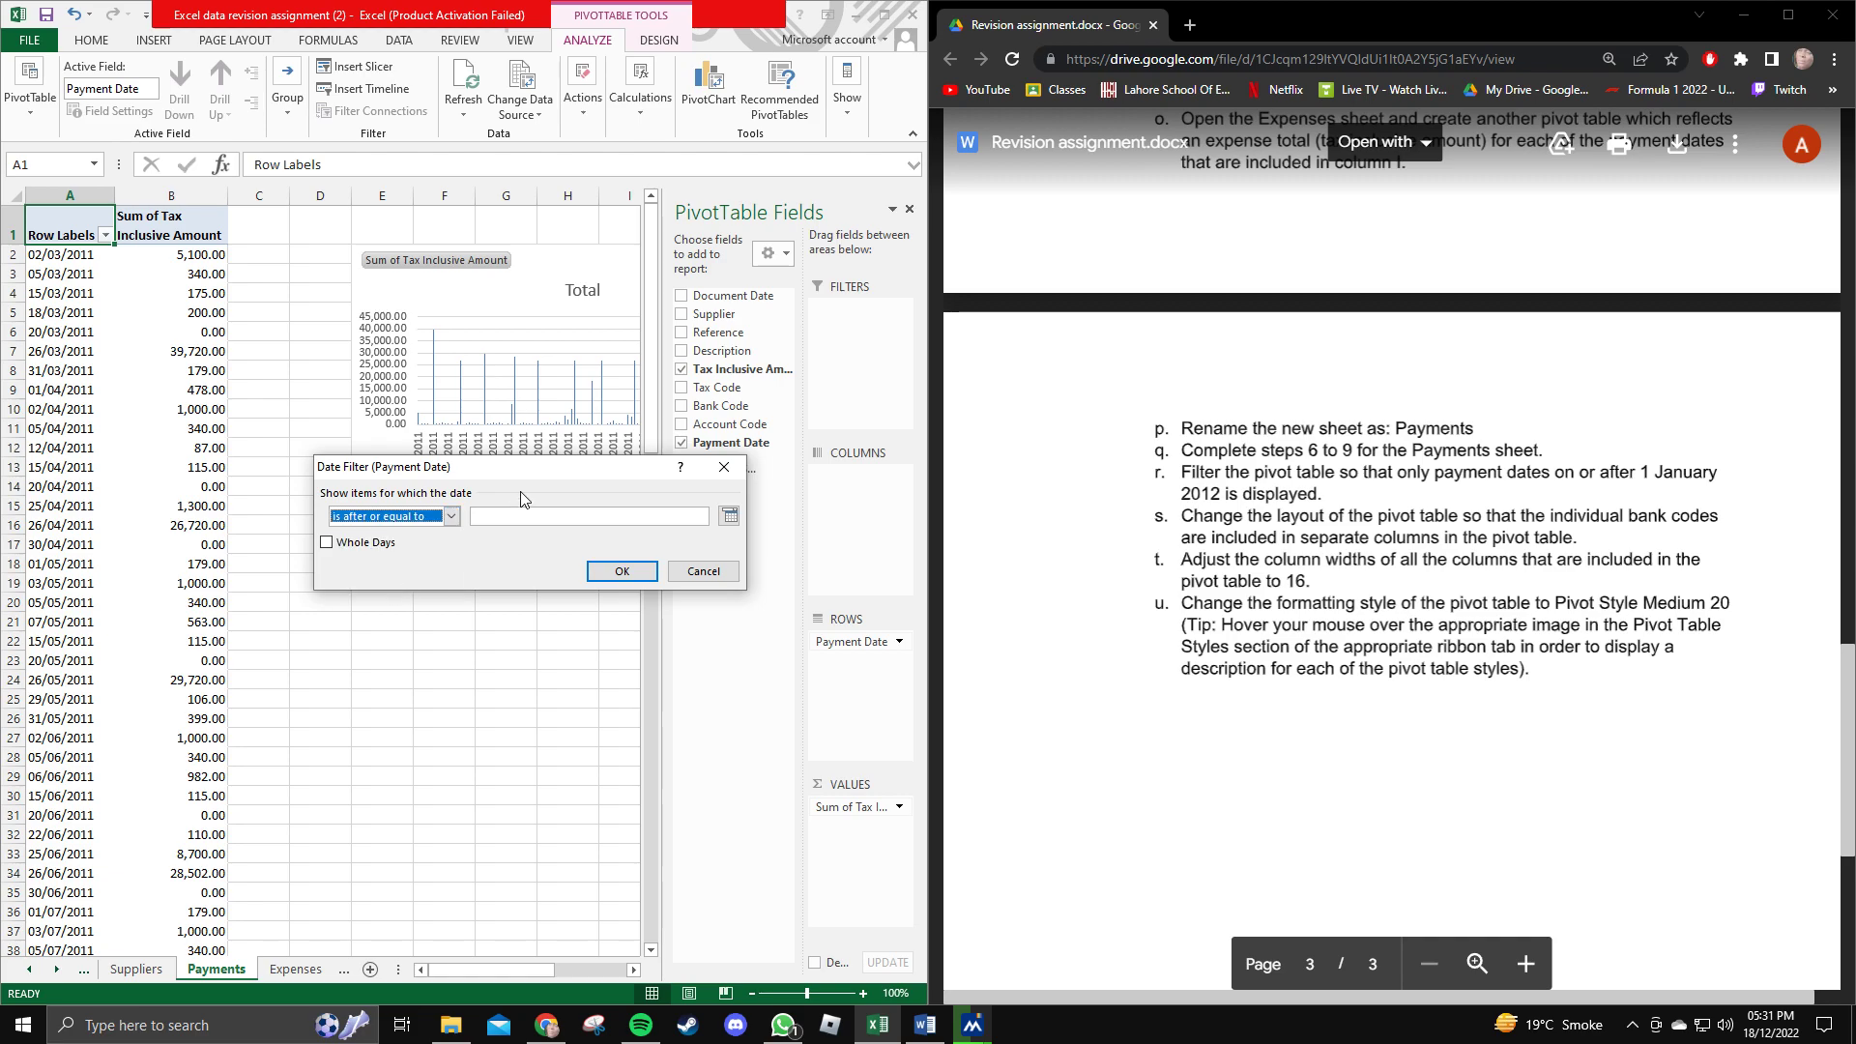
{"action": "left_click", "coordinate": [729, 517]}
{"action": "left_click", "coordinate": [570, 540]}
{"action": "left_click", "coordinate": [571, 540]}
{"action": "left_click", "coordinate": [571, 539]}
{"action": "left_click", "coordinate": [570, 539]}
{"action": "left_click", "coordinate": [570, 540]}
{"action": "left_click", "coordinate": [570, 539]}
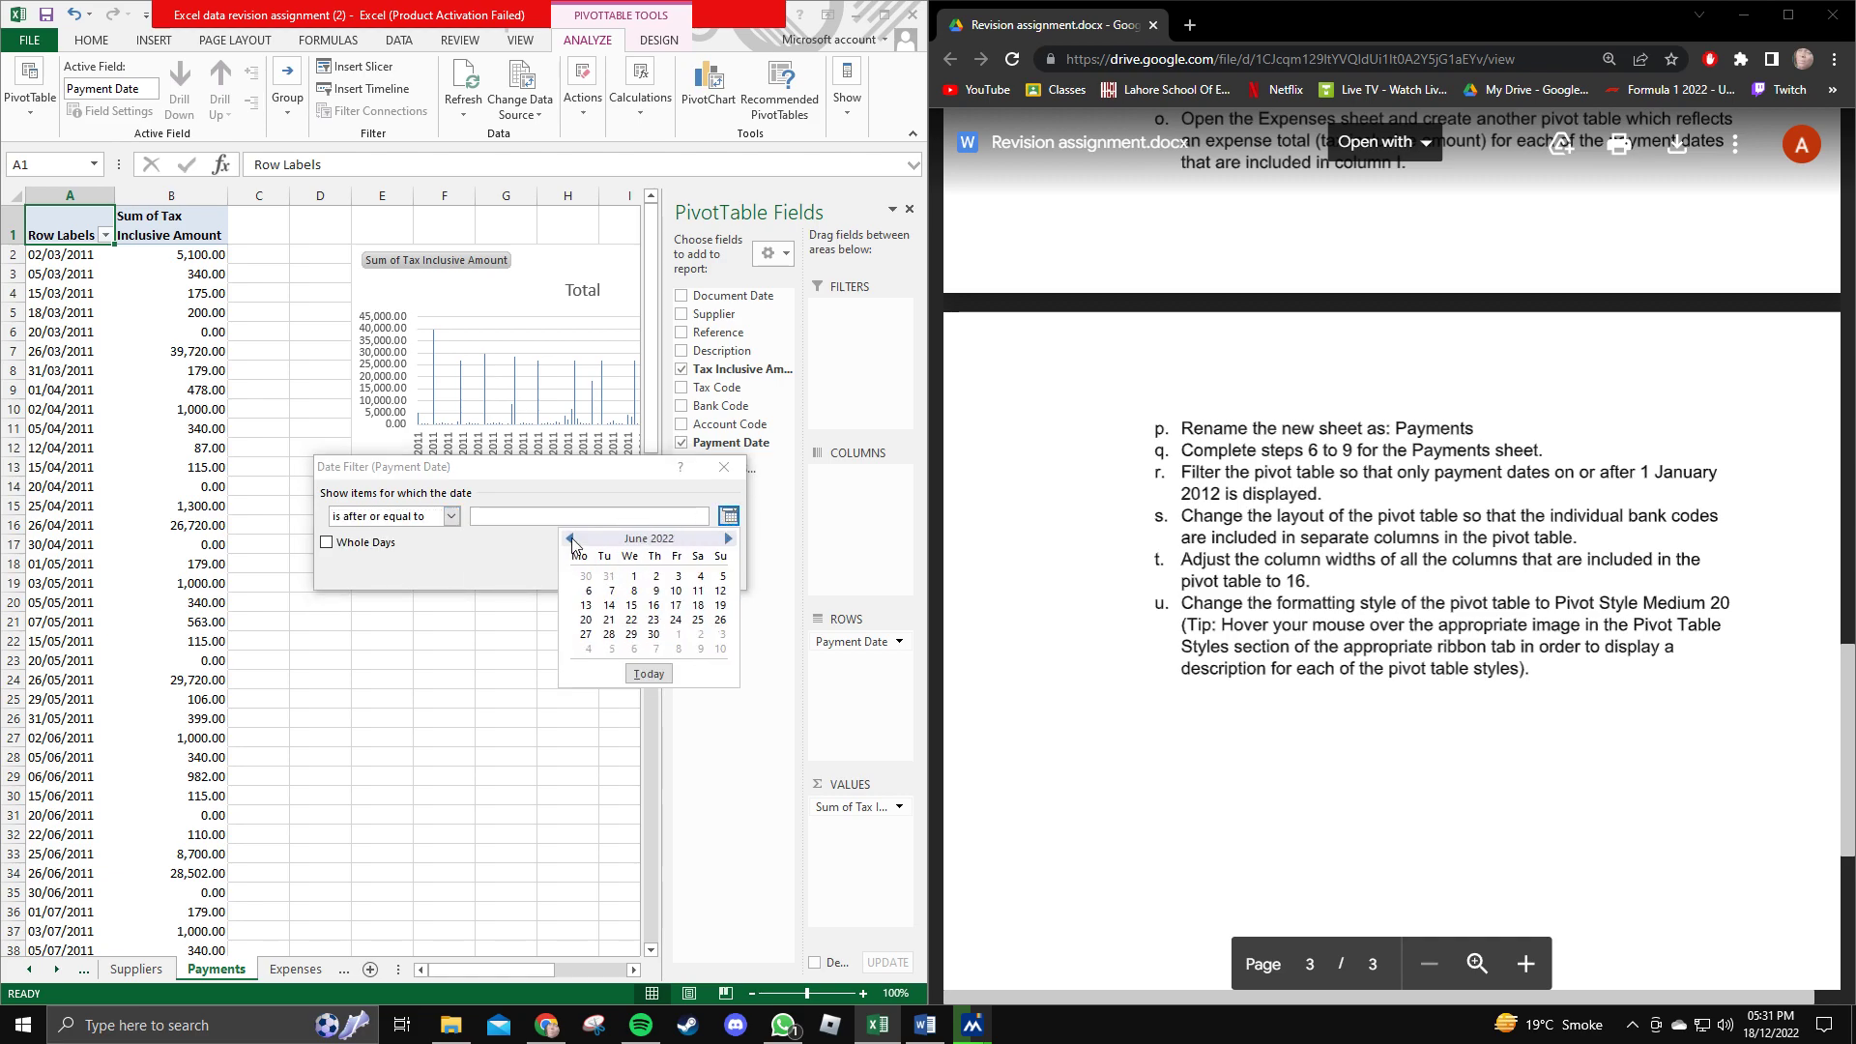
{"action": "left_click", "coordinate": [570, 539]}
Enter 01/01/2012 as the Payment Date filter's date and apply the filter to the pivot table.
{"action": "left_click", "coordinate": [613, 515]}
{"action": "left_click", "coordinate": [609, 518]}
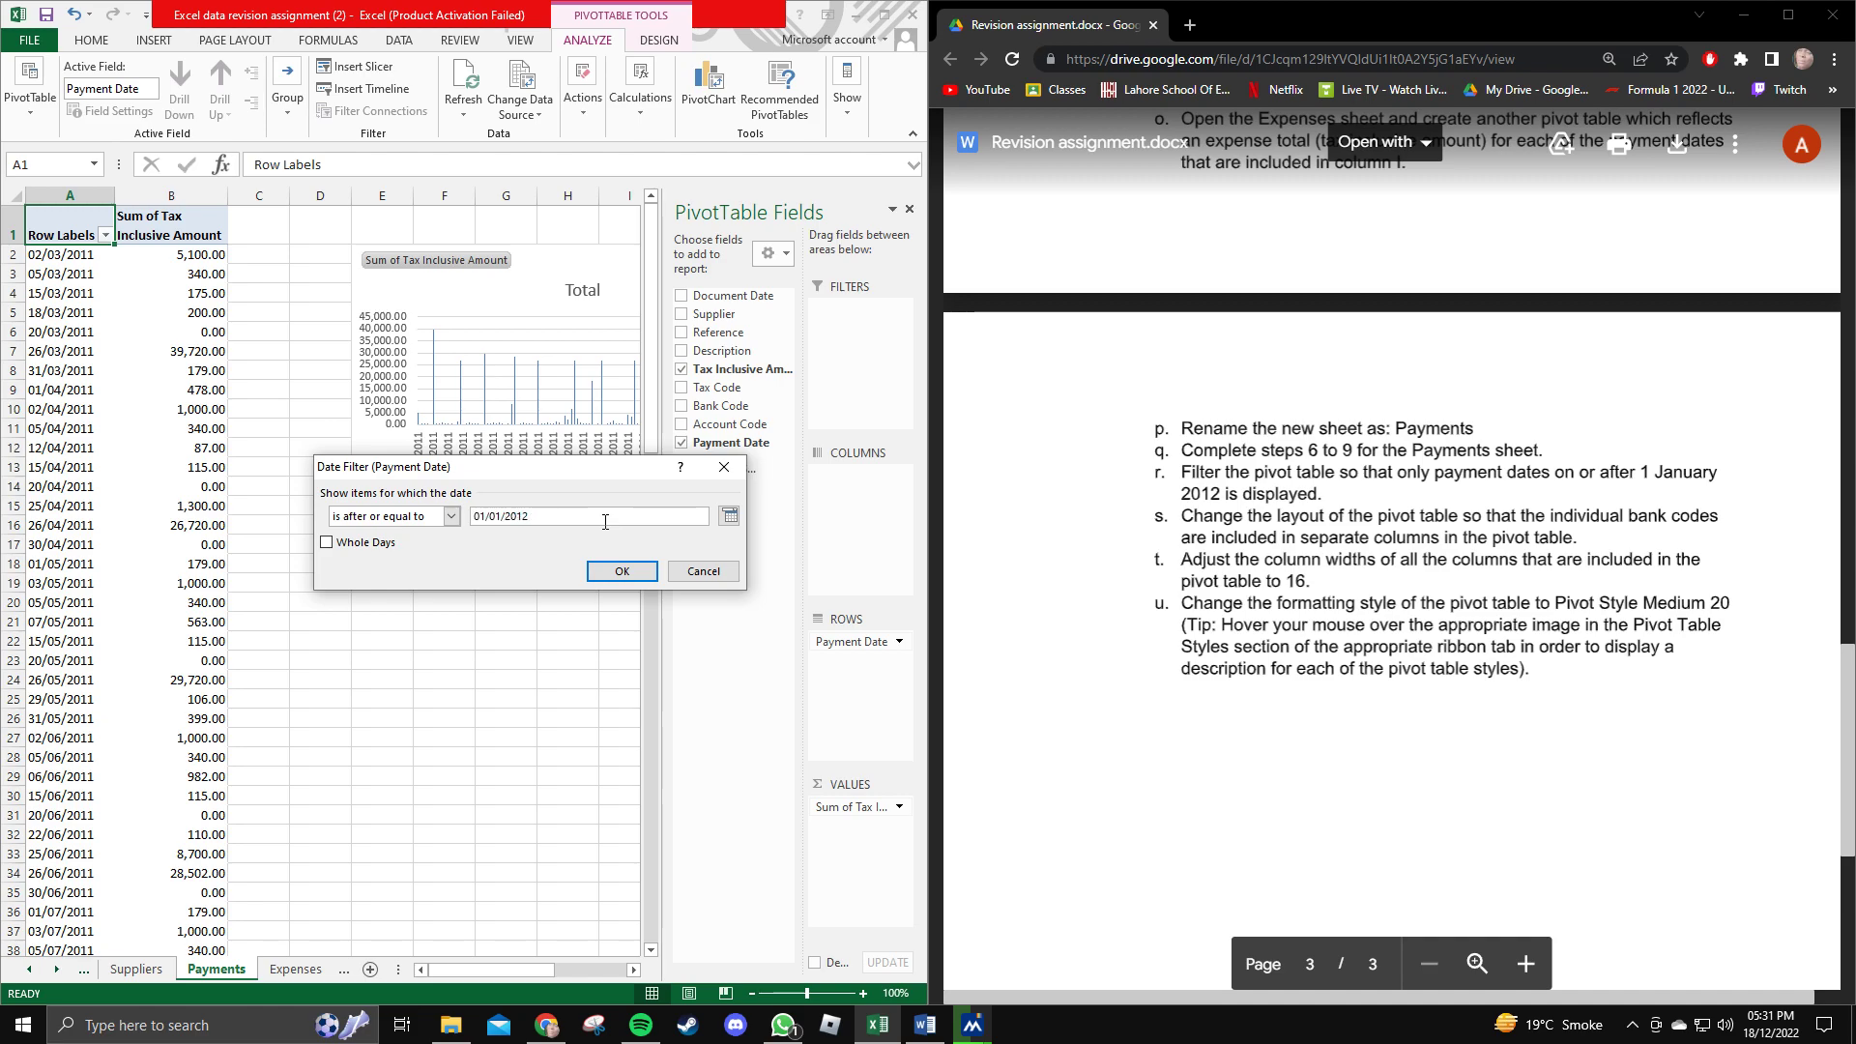
{"action": "key", "text": "Return"}
{"action": "left_click", "coordinate": [47, 259]}
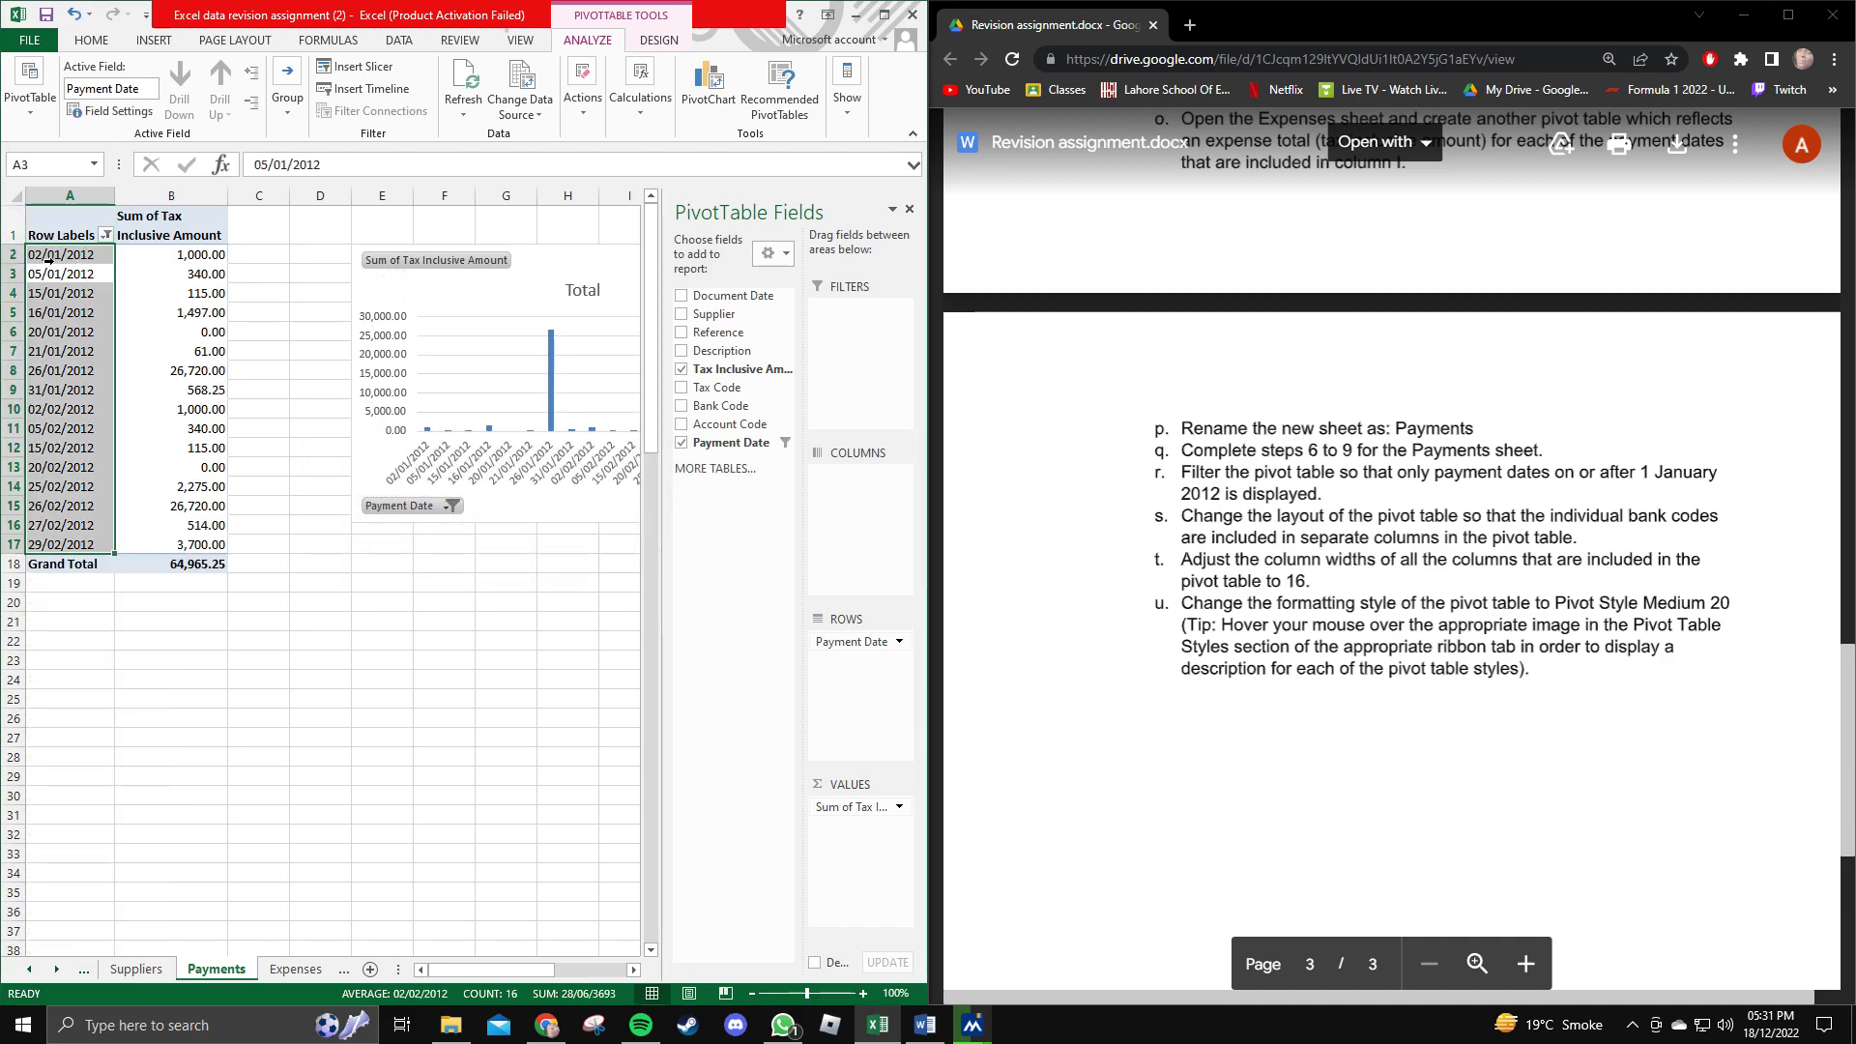
{"action": "left_click", "coordinate": [178, 316]}
{"action": "left_click", "coordinate": [68, 256]}
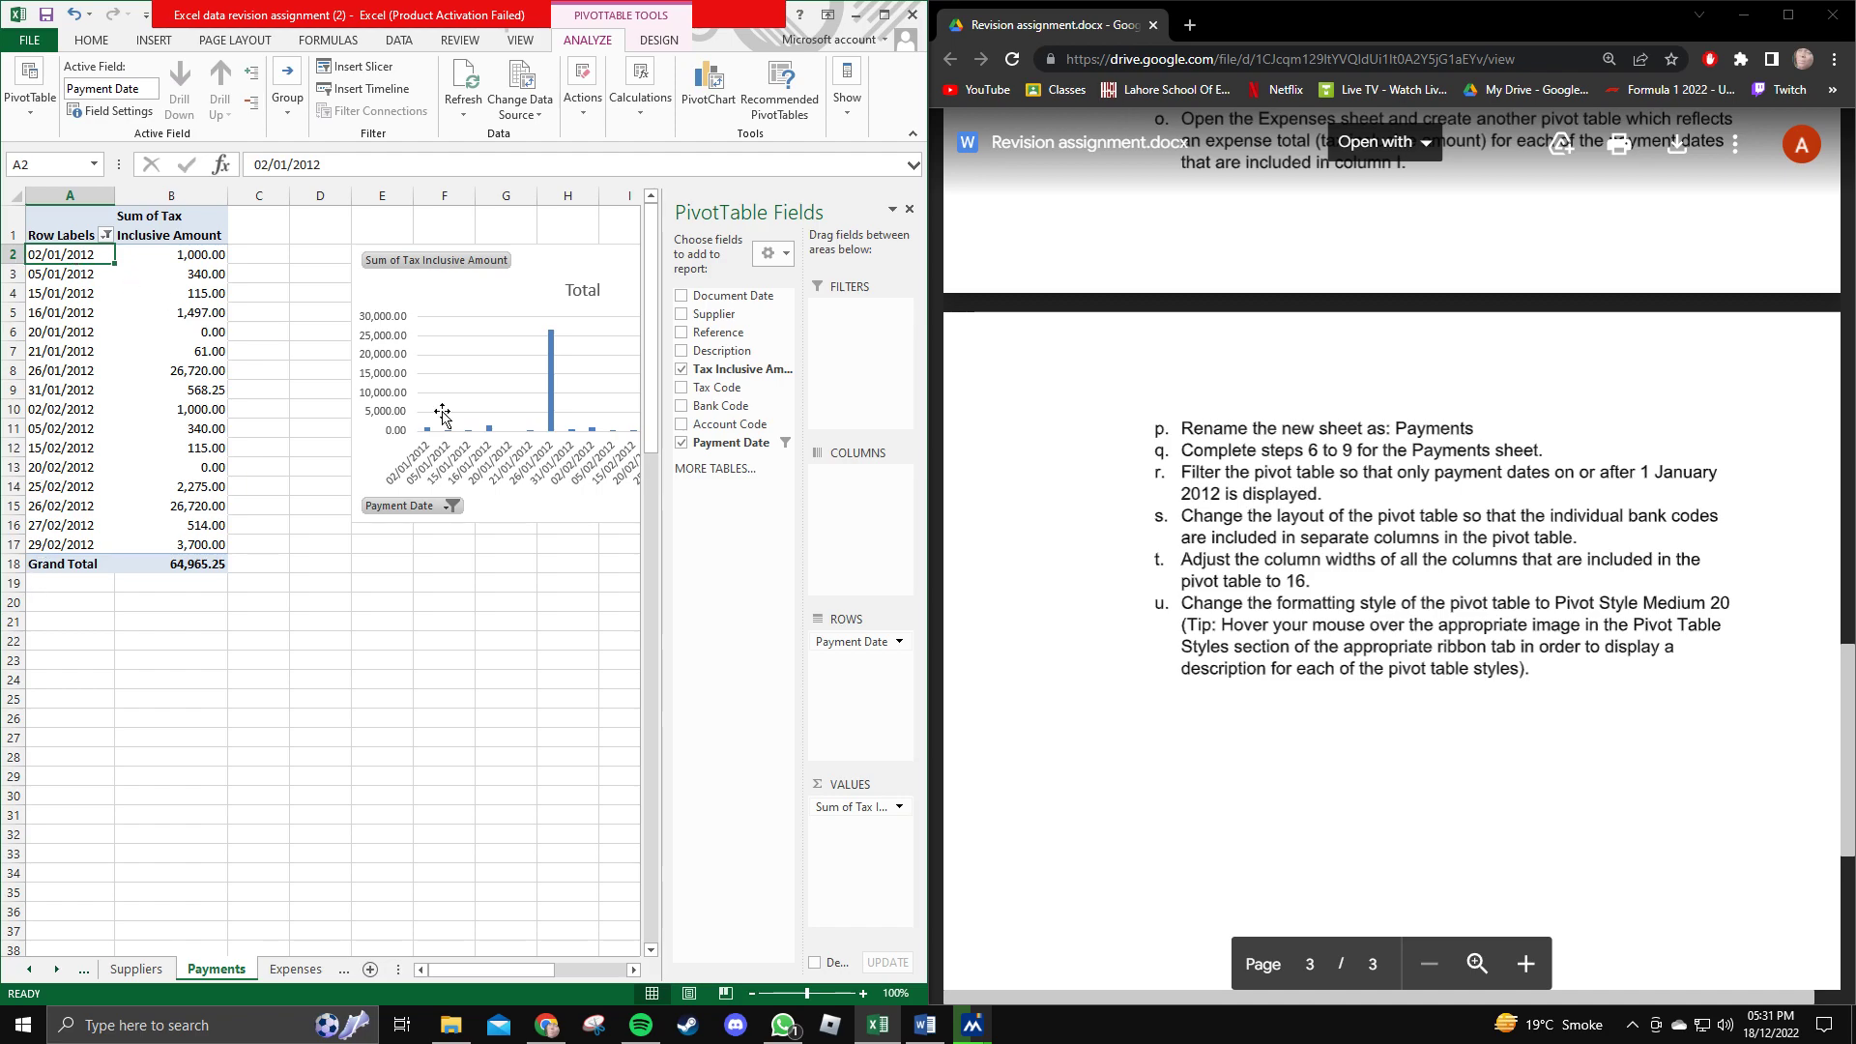
Read task s, add the Bank Code field to the Payments pivot table, and place it in the Columns area.
{"action": "left_click_drag", "start_coordinate": [1181, 515], "coordinate": [1558, 542]}
{"action": "left_click", "coordinate": [1595, 542]}
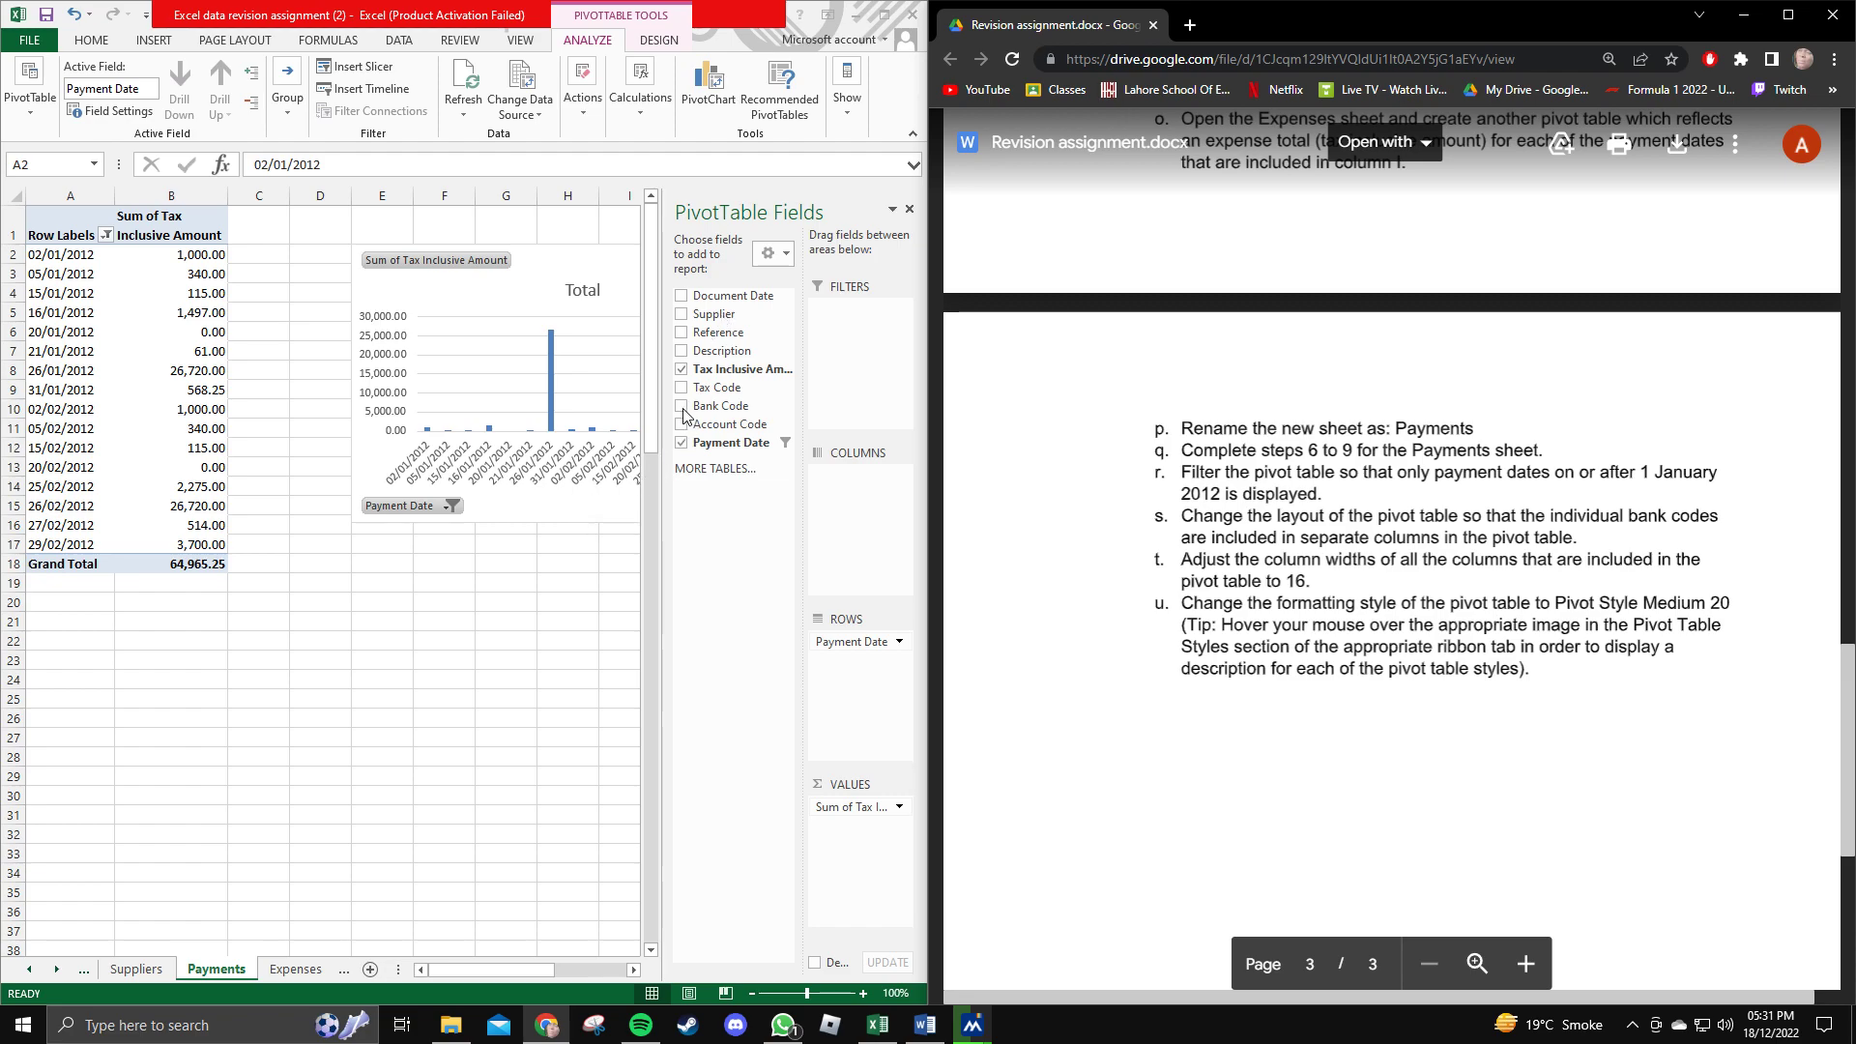
{"action": "left_click", "coordinate": [865, 524]}
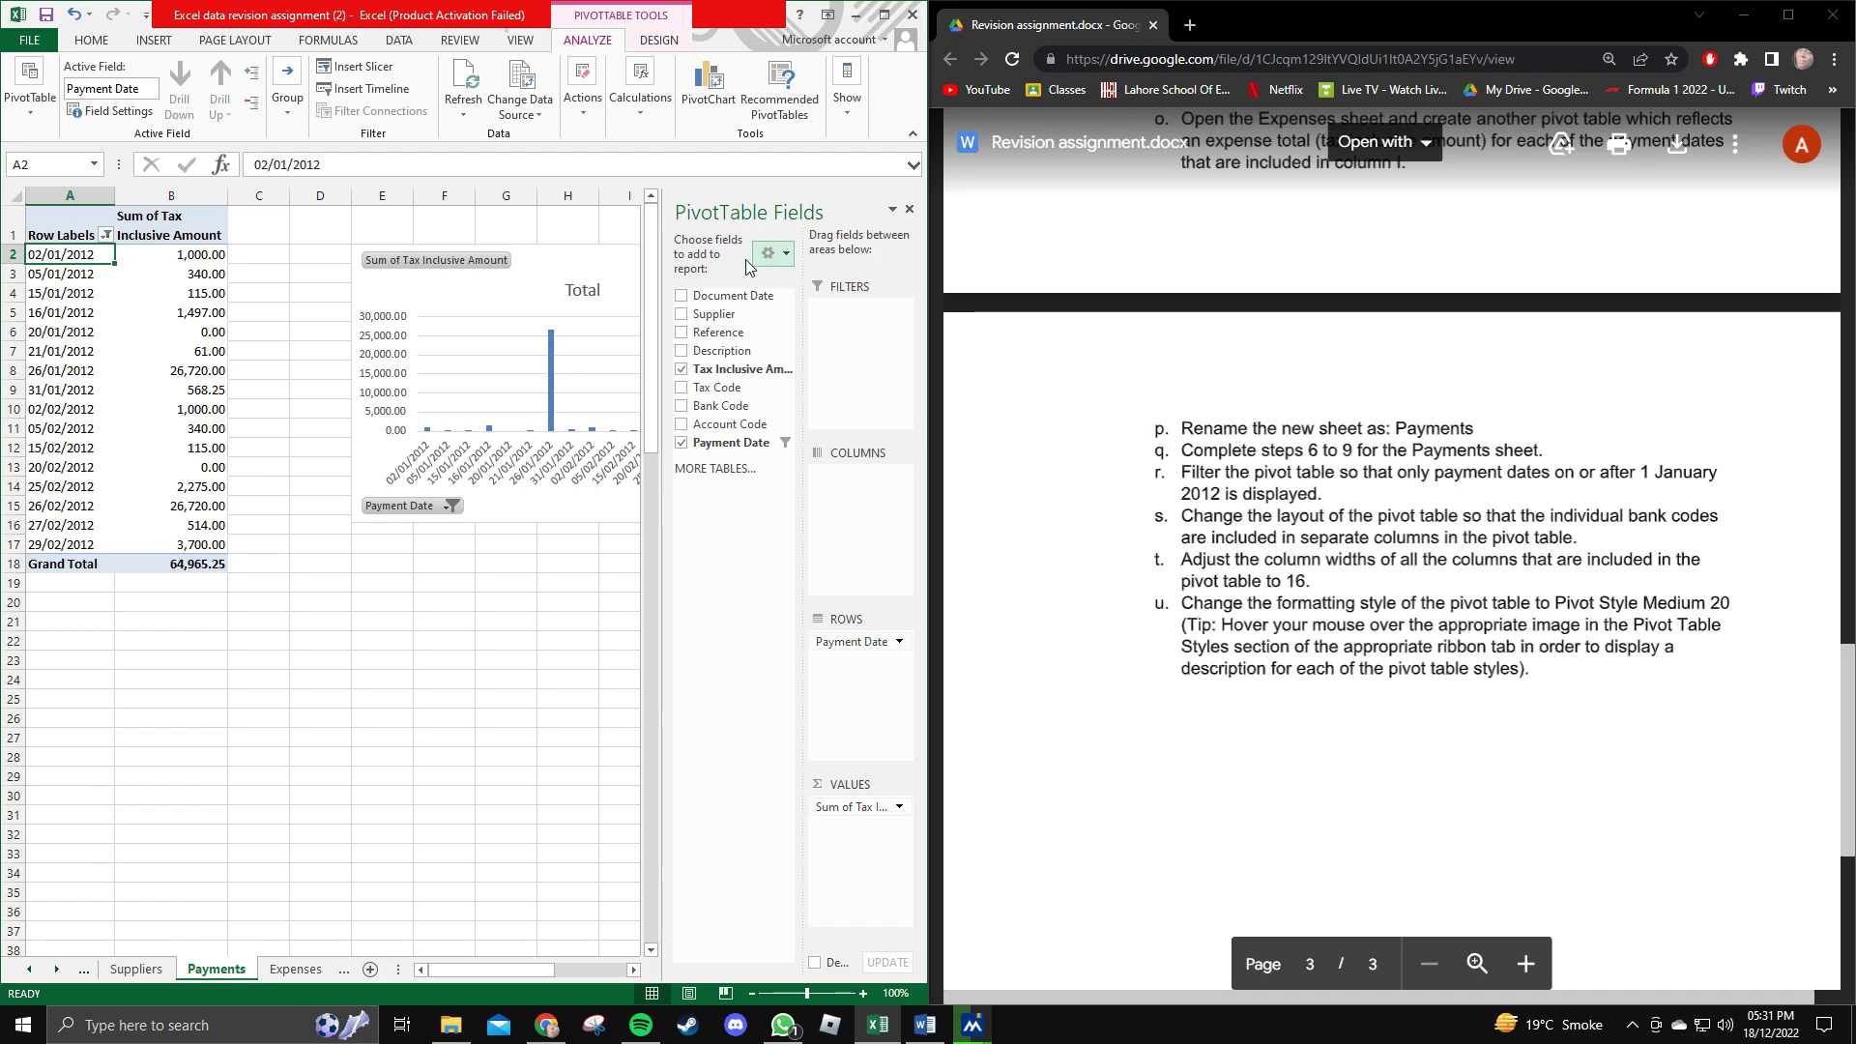
{"action": "left_click", "coordinate": [73, 223]}
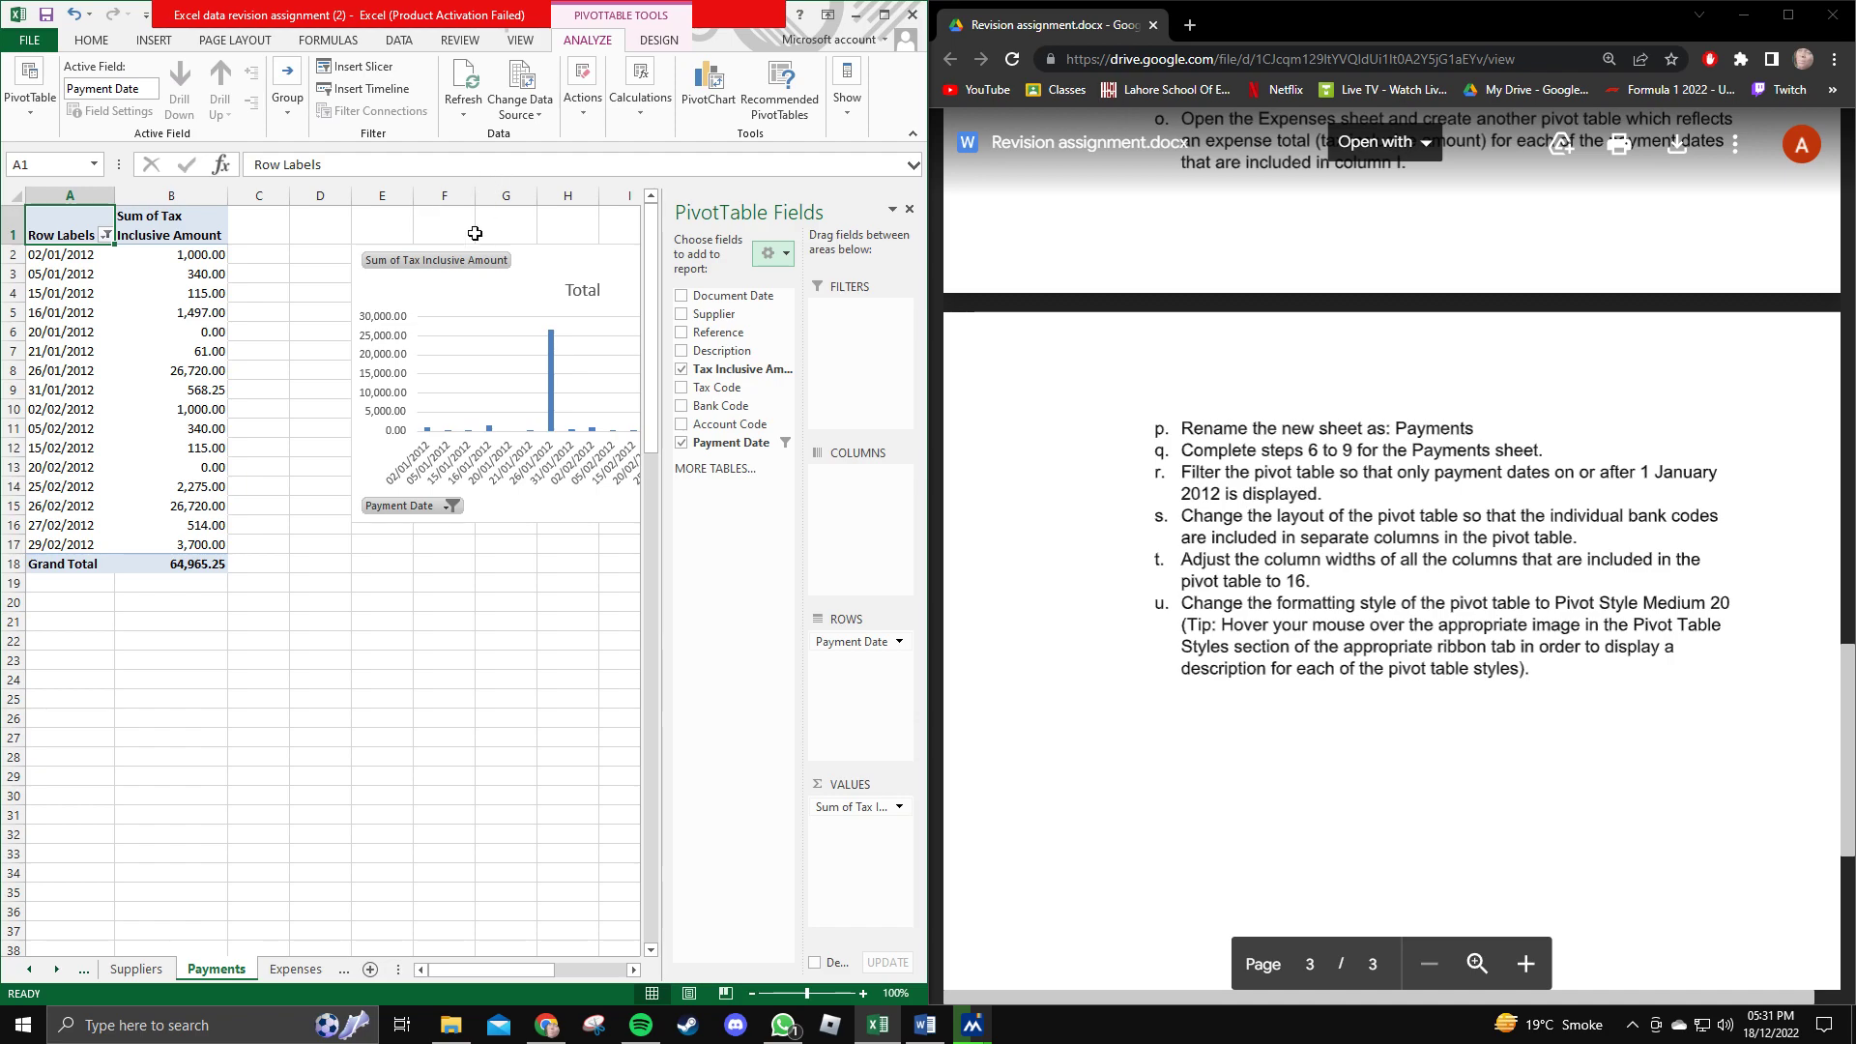
{"action": "left_click_drag", "start_coordinate": [1278, 515], "coordinate": [1487, 537]}
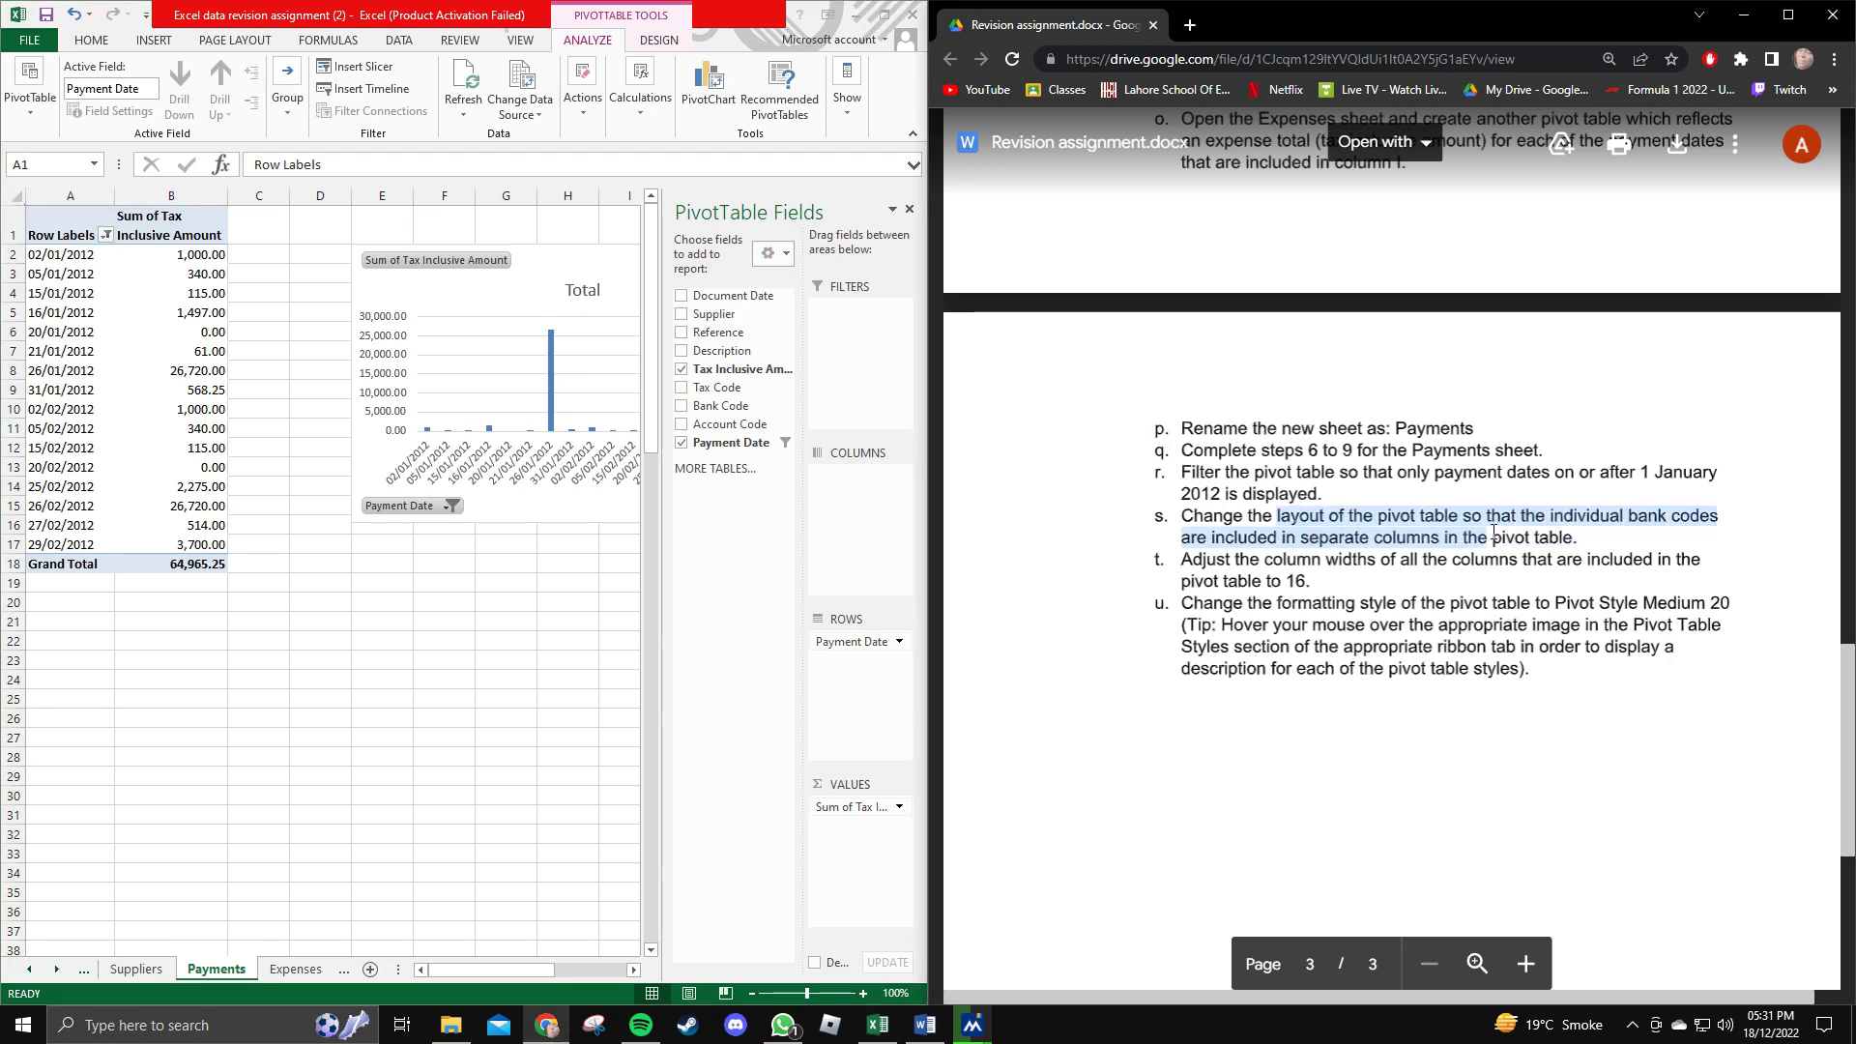
{"action": "left_click", "coordinate": [1247, 518]}
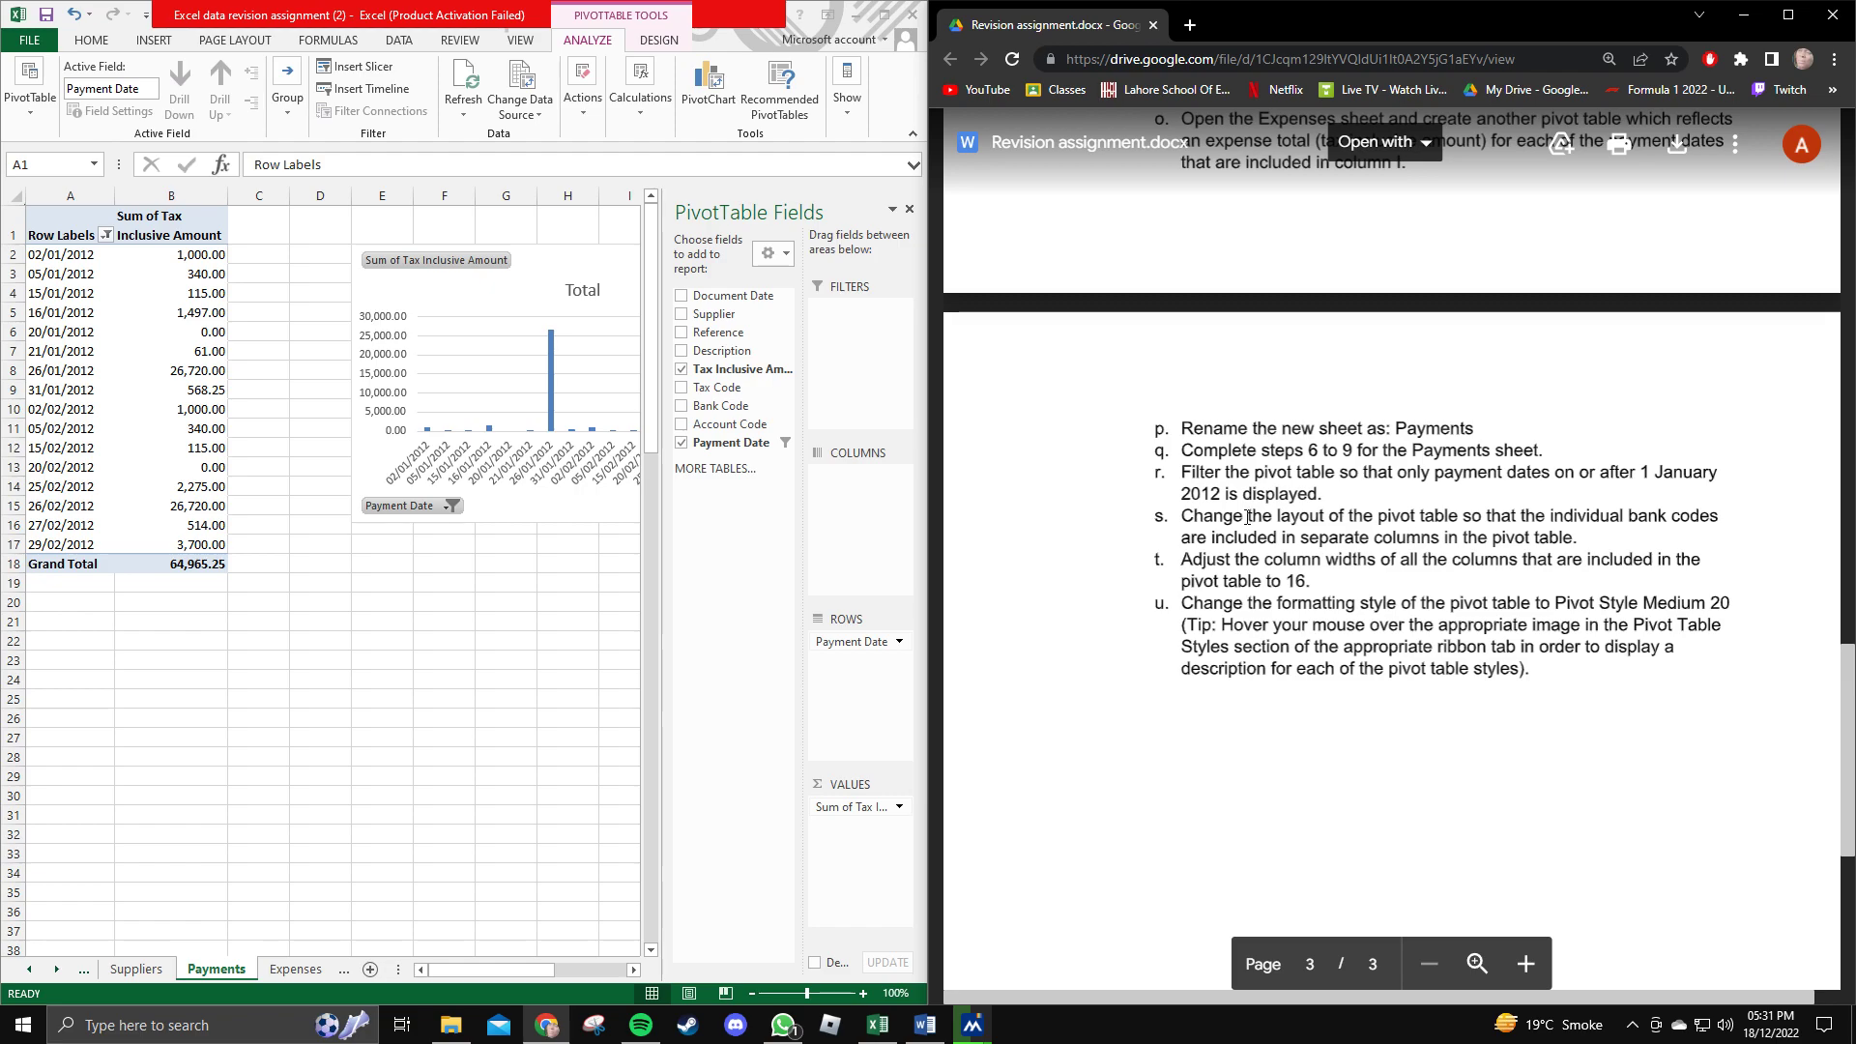
{"action": "left_click", "coordinate": [681, 406]}
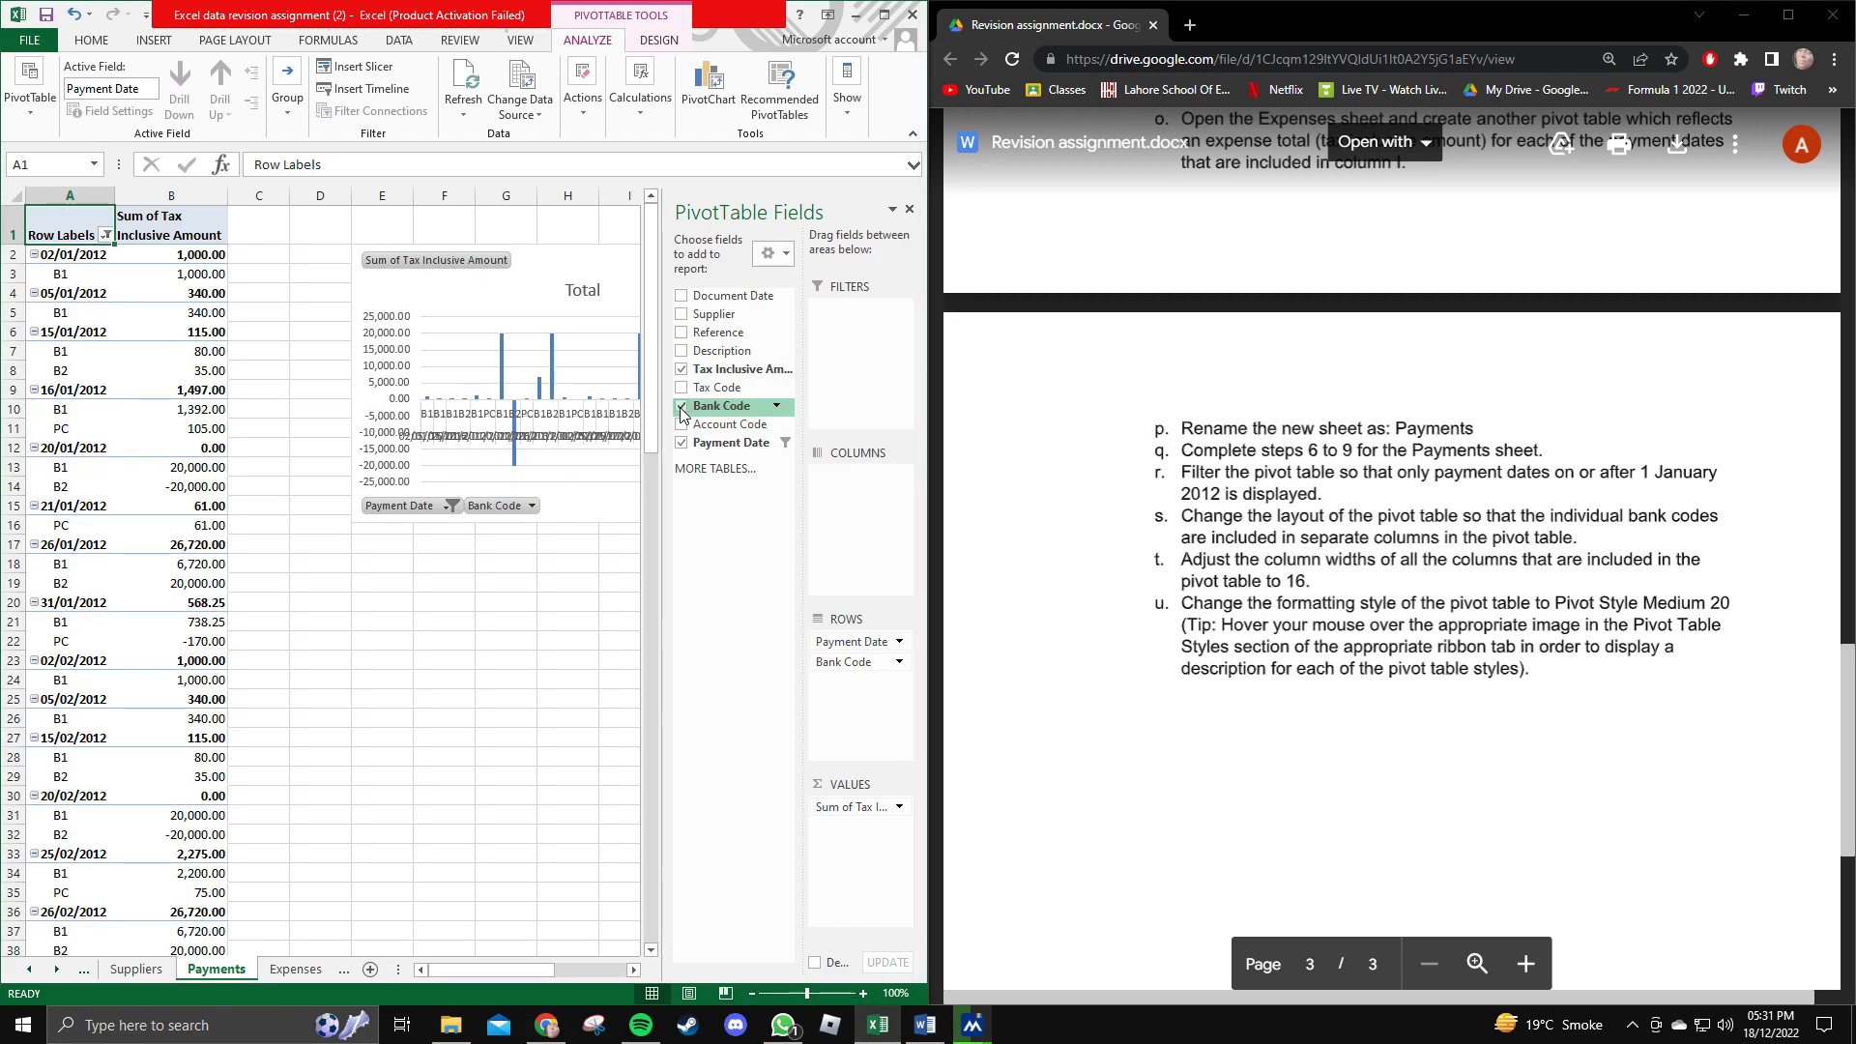
{"action": "right_click", "coordinate": [108, 452]}
{"action": "left_click", "coordinate": [837, 497]}
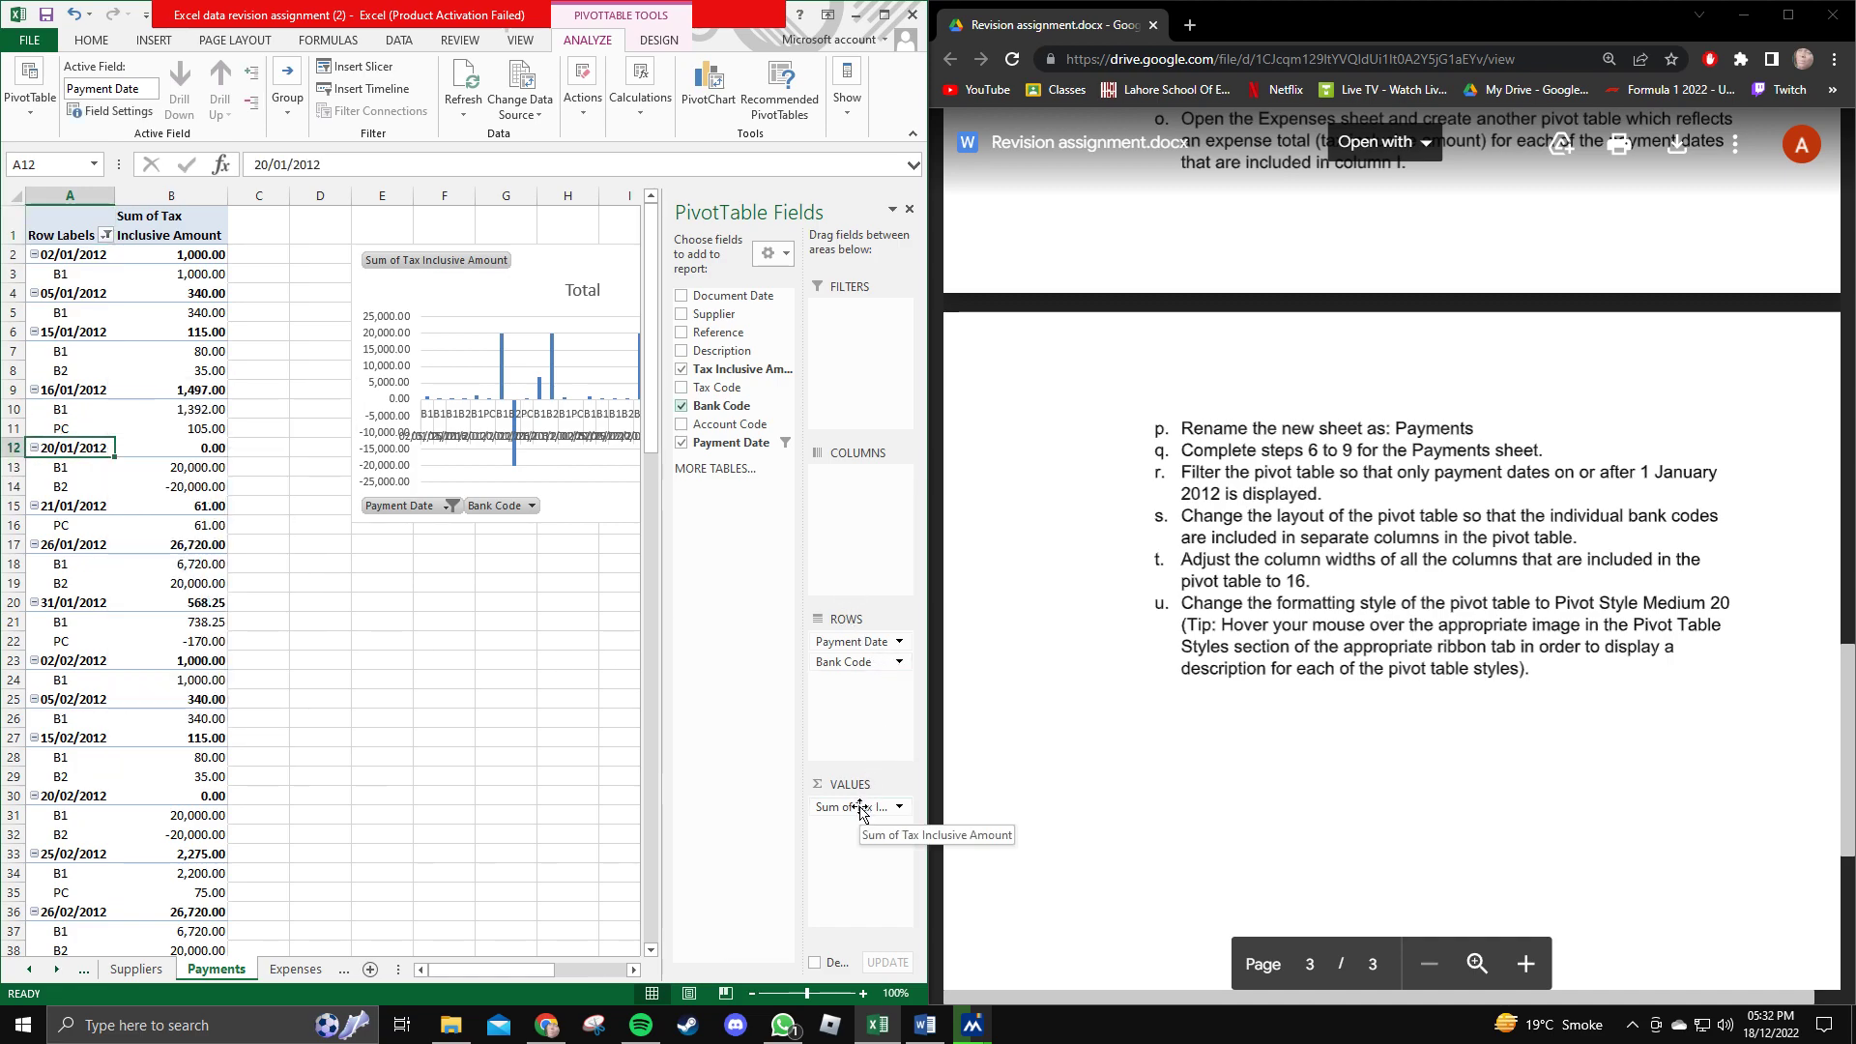
{"action": "left_click_drag", "start_coordinate": [848, 662], "coordinate": [838, 475]}
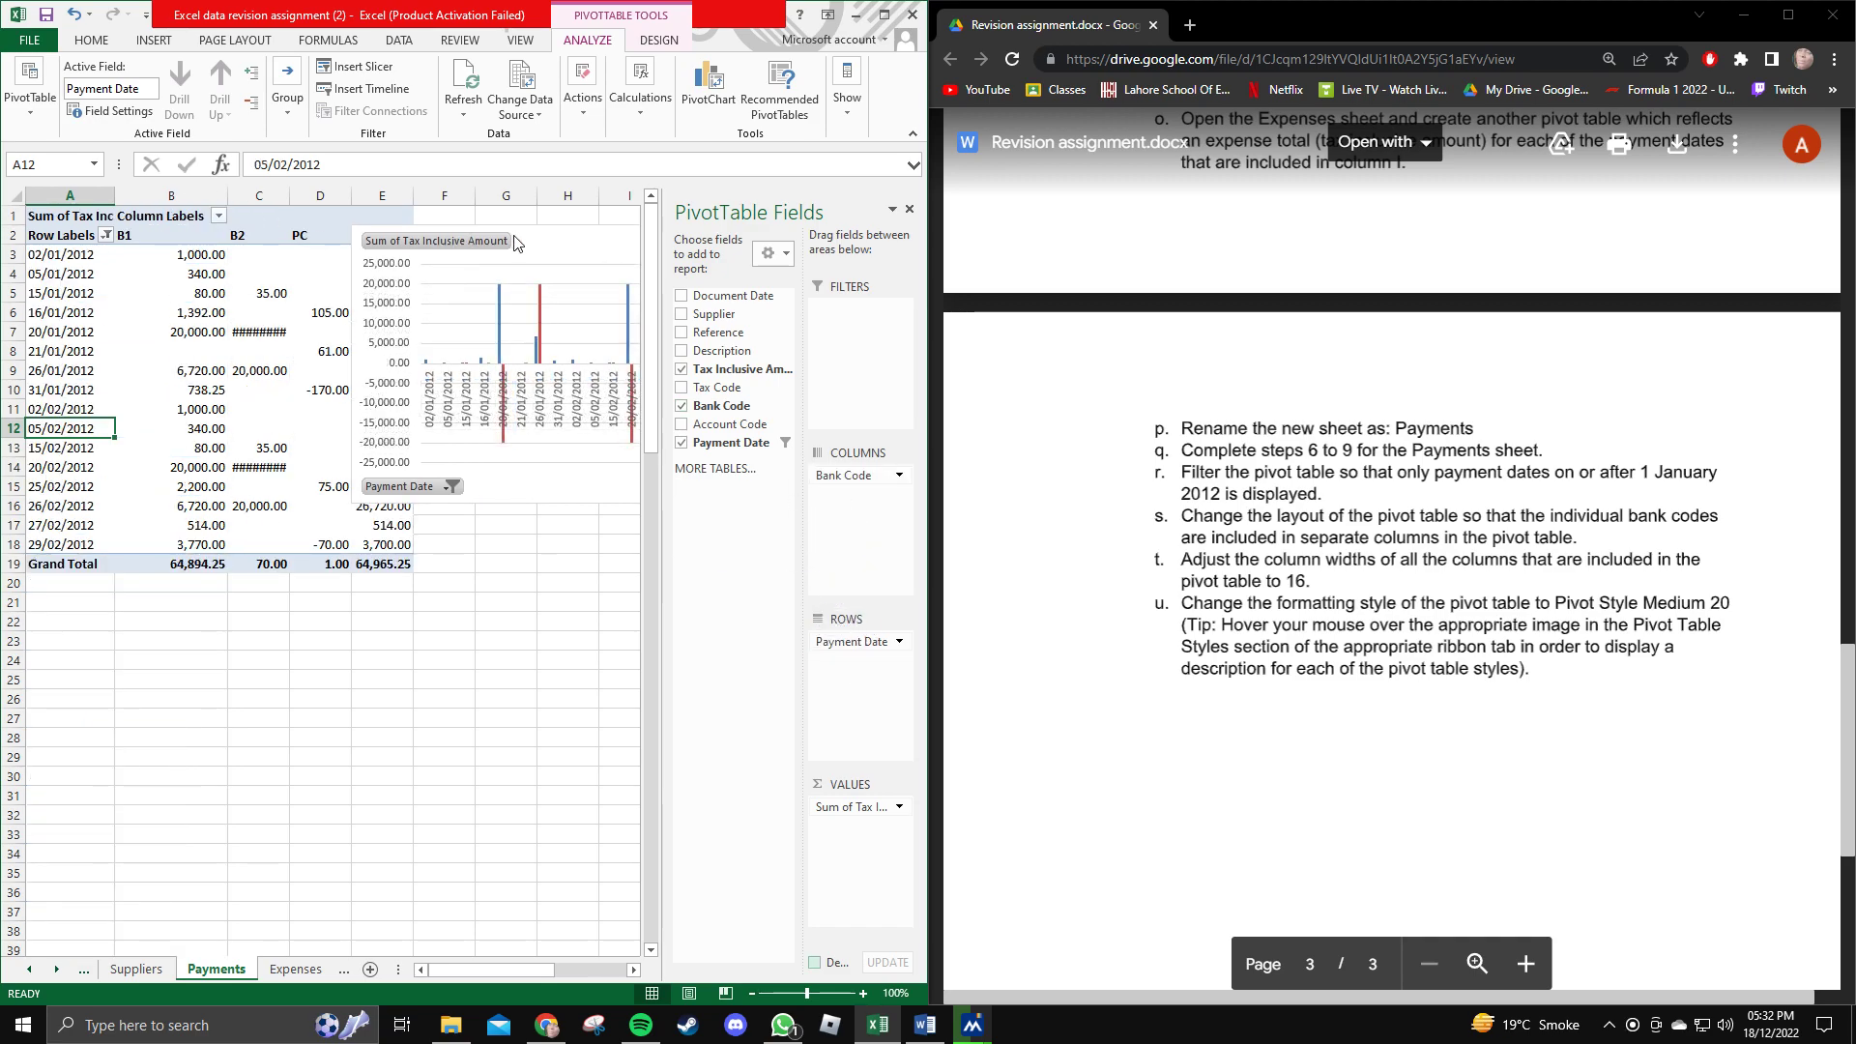
Move the pivot chart below the Payments pivot table and release the workbook window from its half-screen size.
{"action": "left_click", "coordinate": [517, 321]}
{"action": "left_click_drag", "start_coordinate": [494, 502], "coordinate": [263, 792]}
{"action": "double_click", "coordinate": [430, 8]}
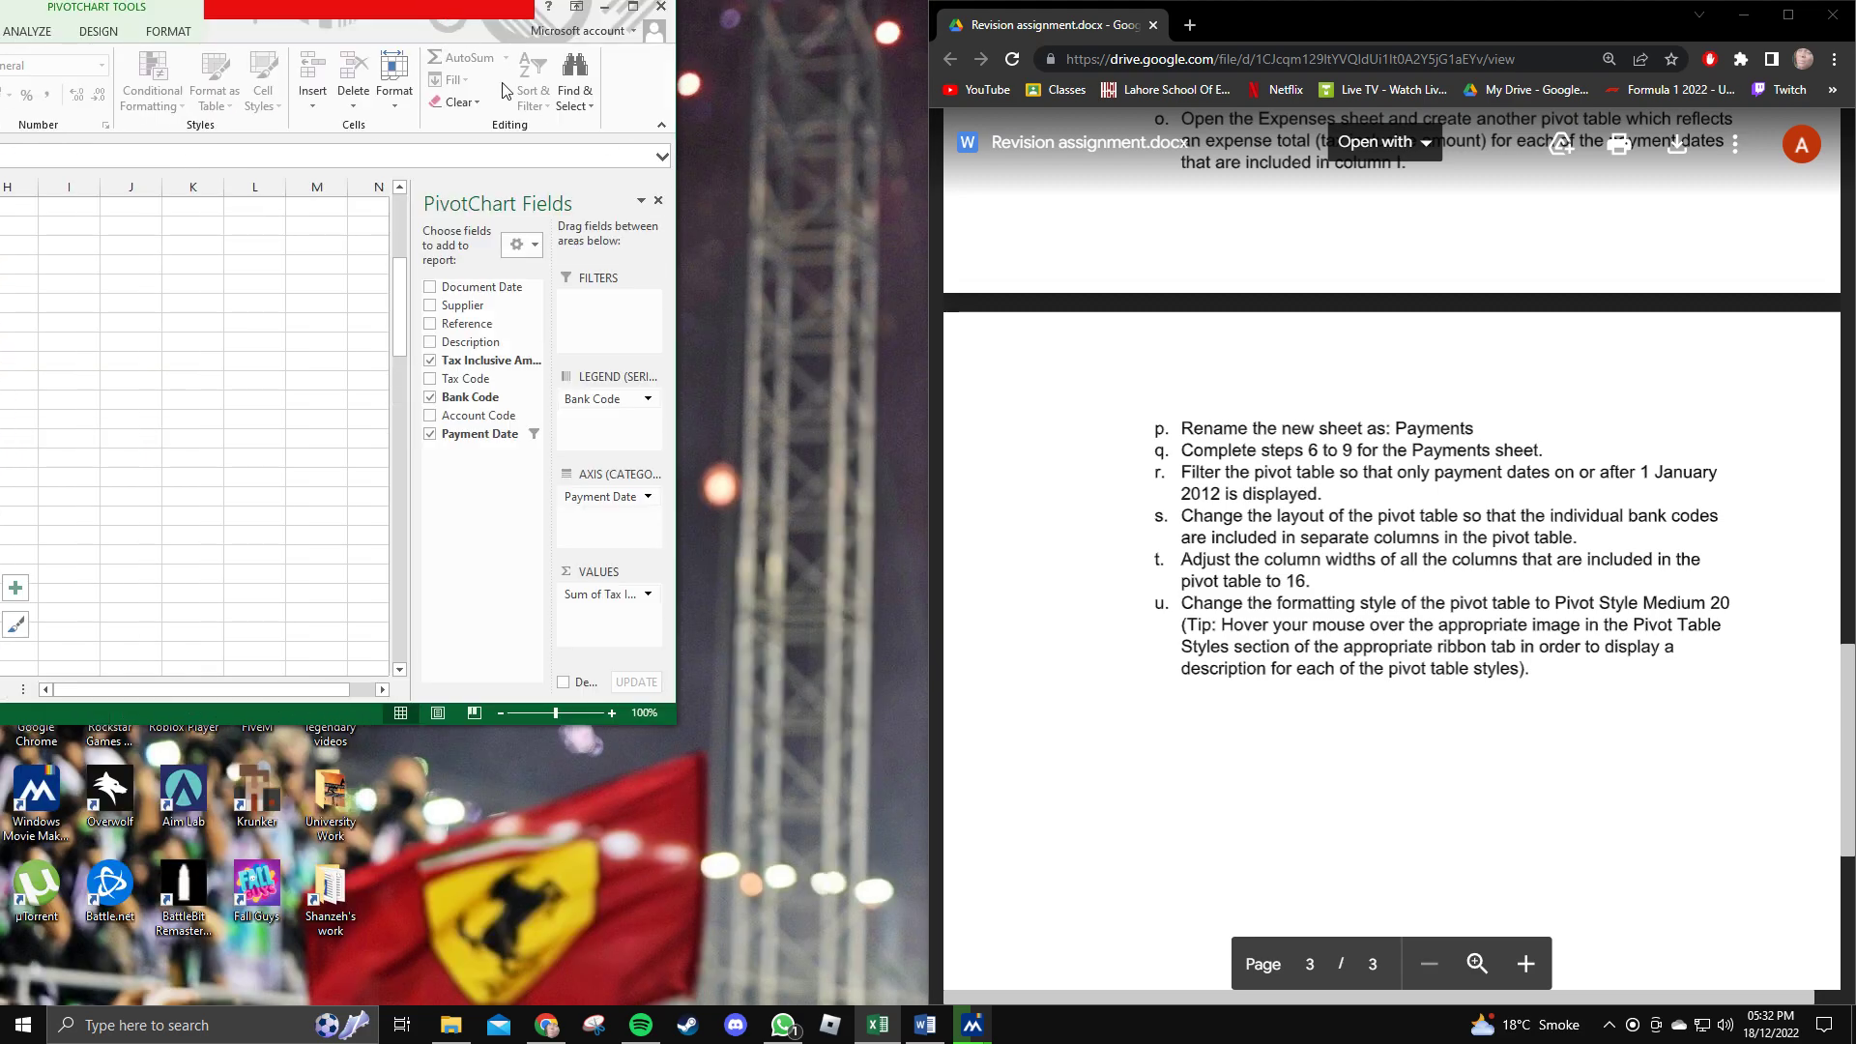
Maximize the workbook window and autofit the width of column B in the Payments pivot table.
{"action": "double_click", "coordinate": [397, 11]}
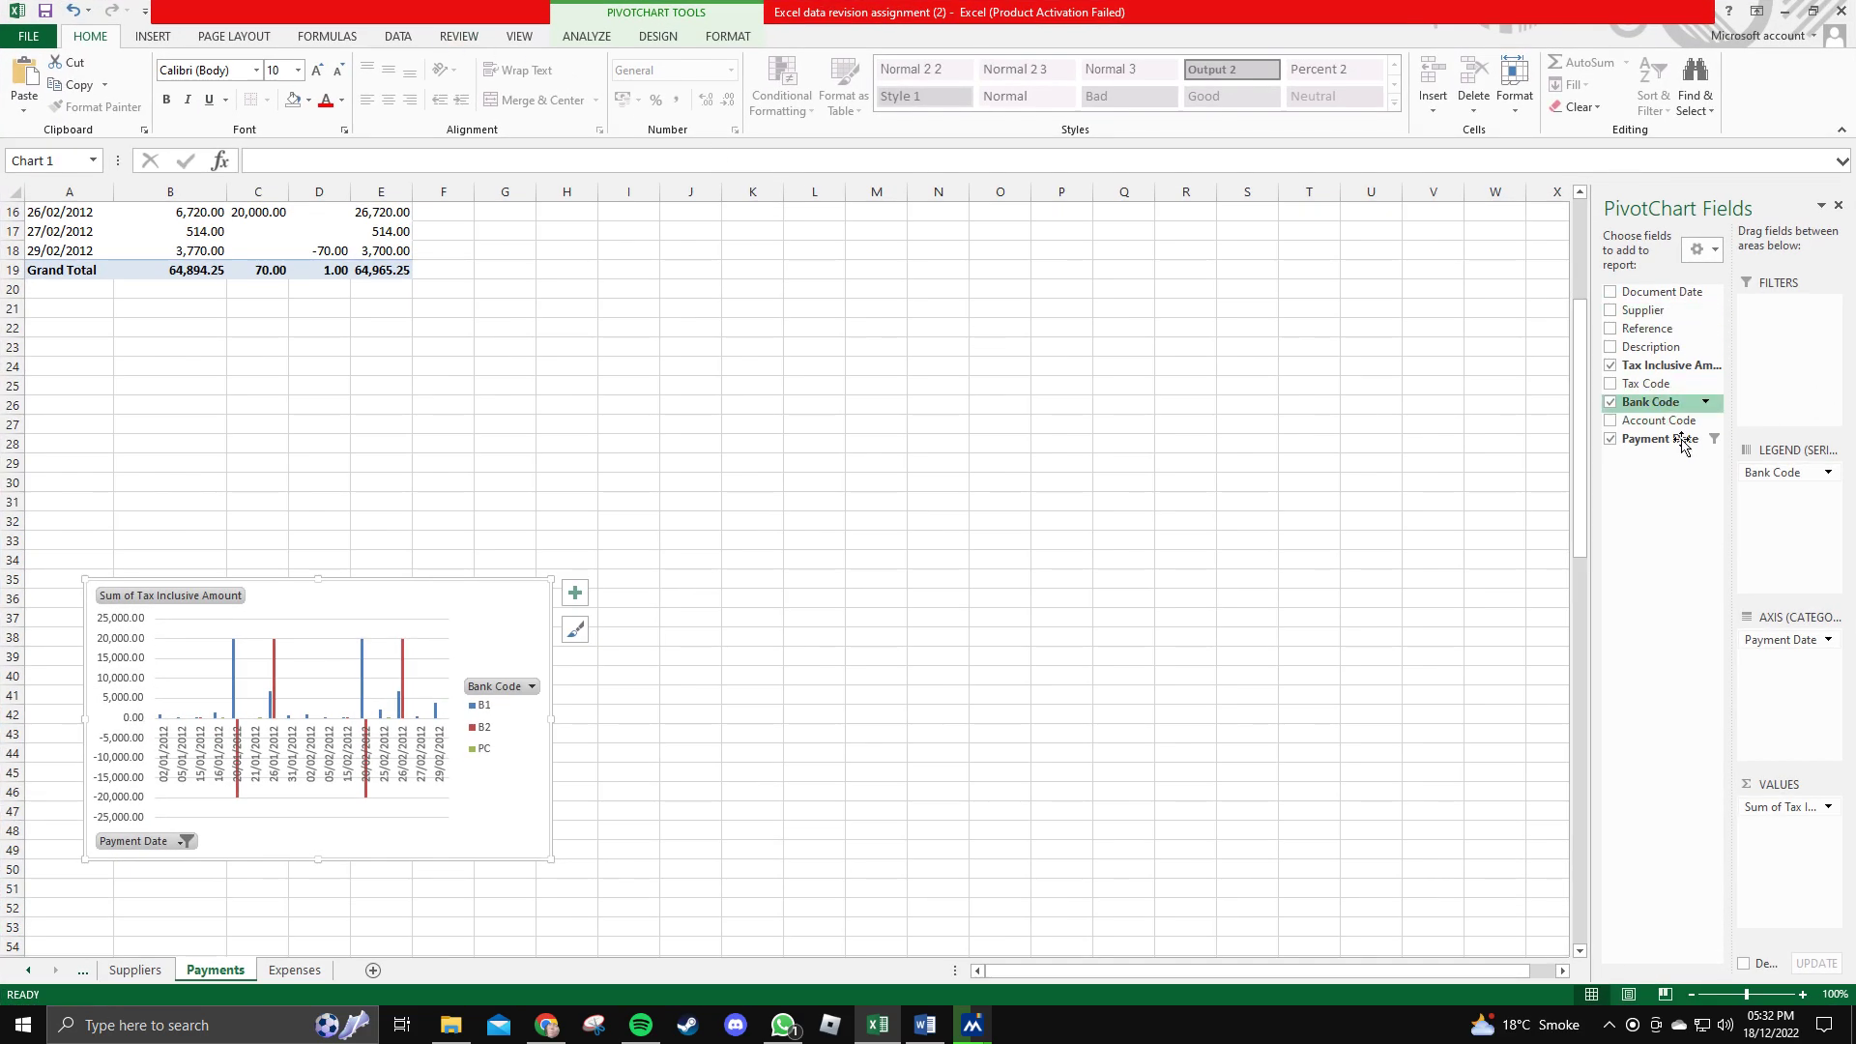
{"action": "scroll", "coordinate": [766, 480], "scroll_direction": "up", "scroll_amount": 5}
{"action": "left_click", "coordinate": [1774, 473]}
{"action": "left_click", "coordinate": [1051, 493]}
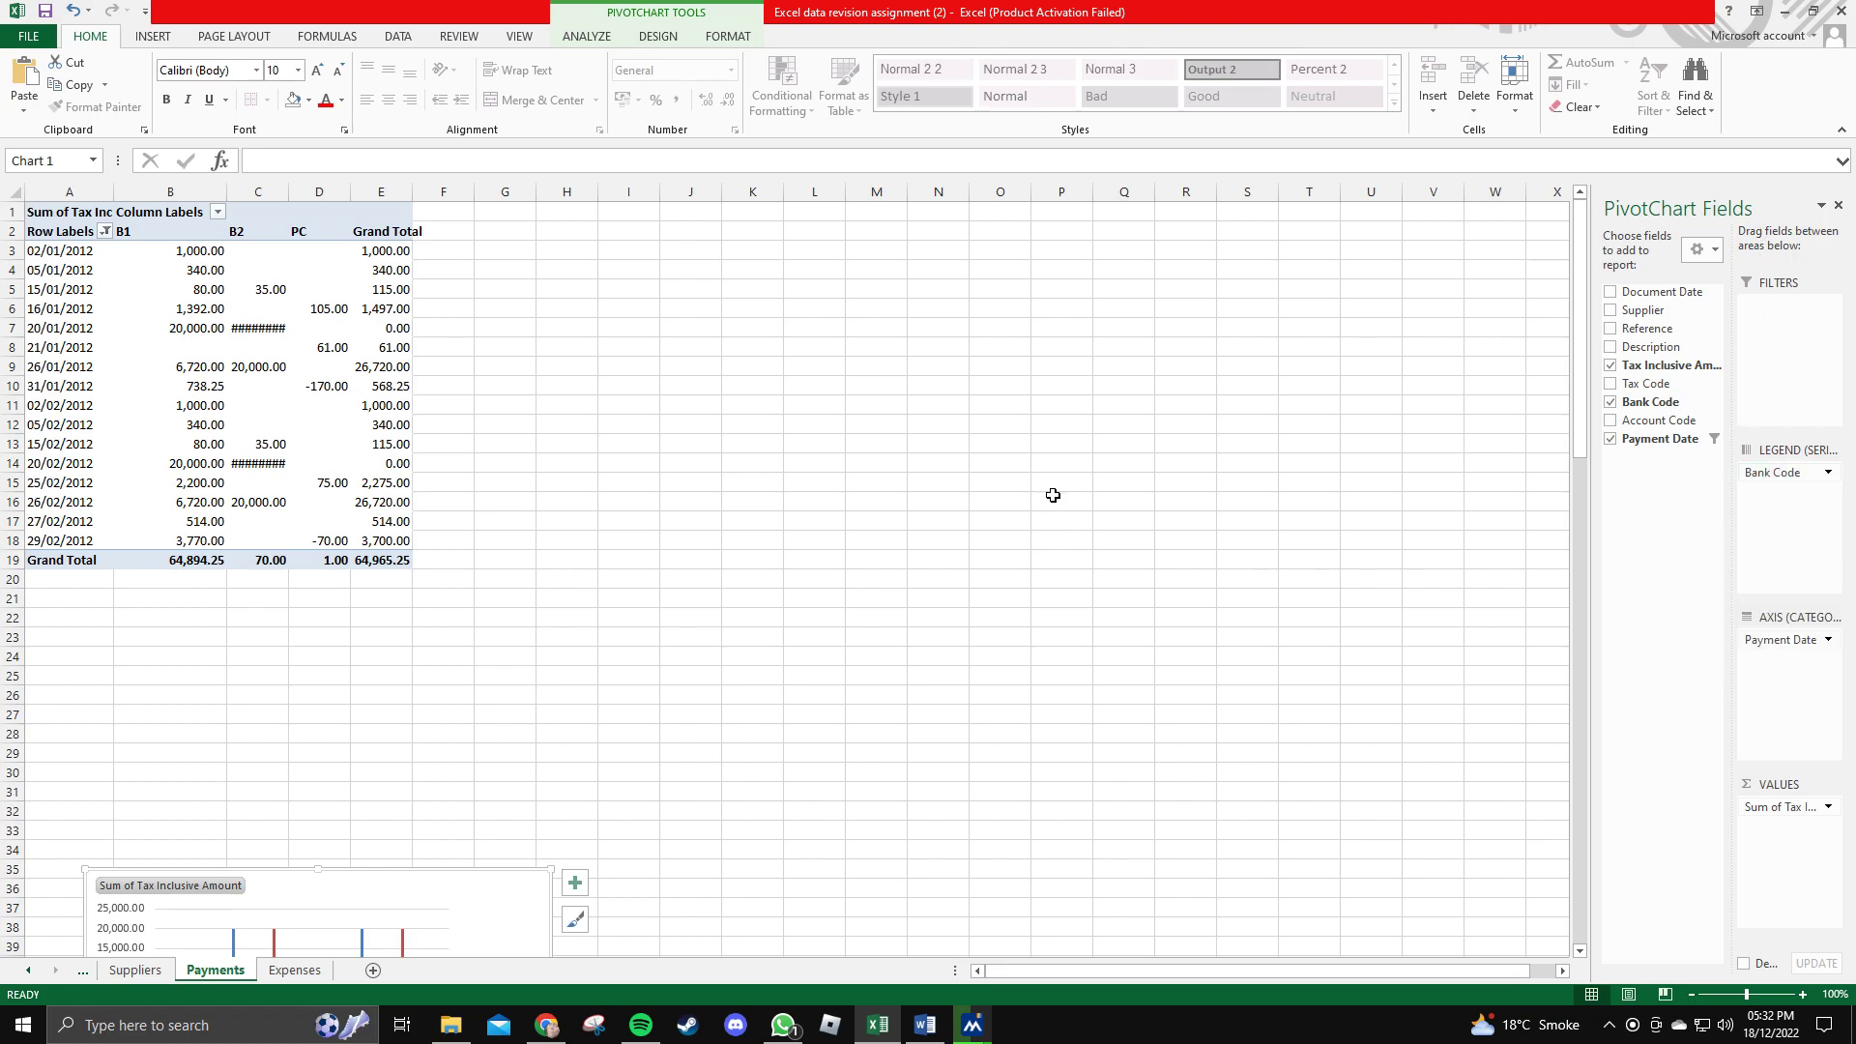
{"action": "double_click", "coordinate": [223, 195]}
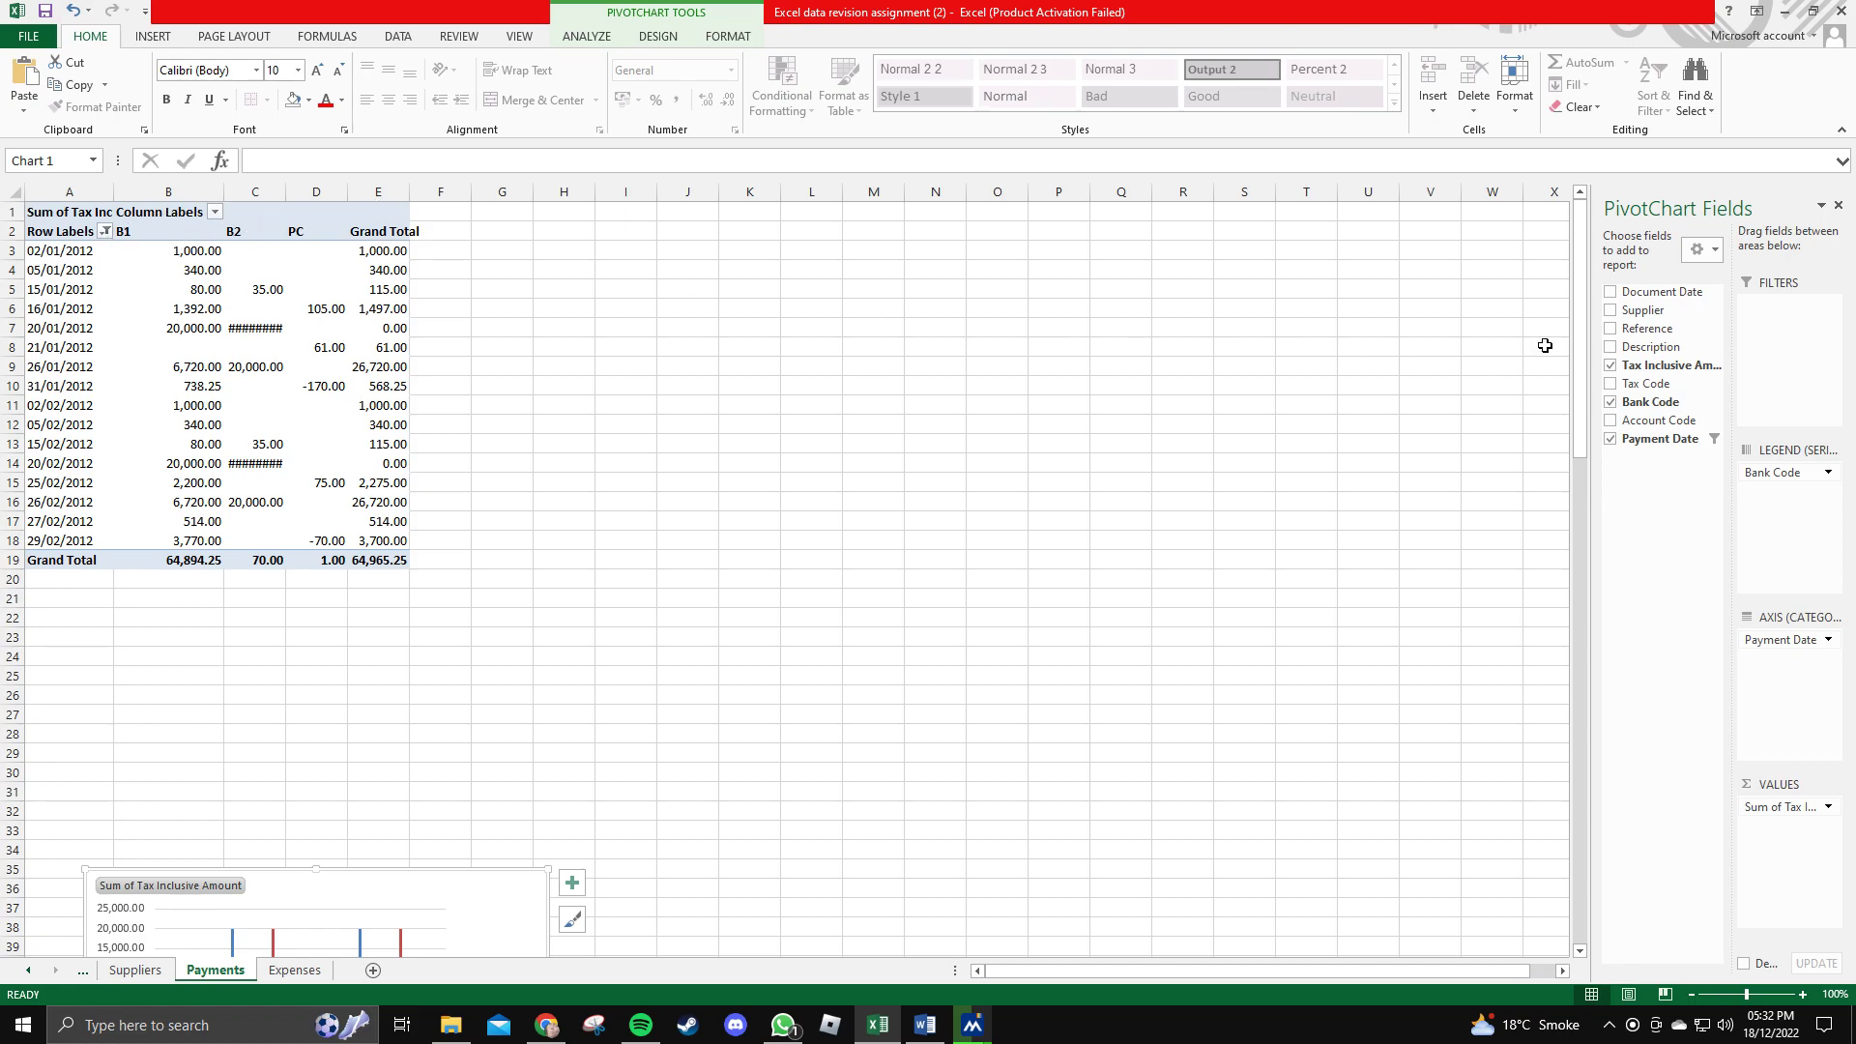
Remove the Bank Code field and add it back to the pivot layout, and widen the field list pane to about half the window.
{"action": "left_click", "coordinate": [1610, 403]}
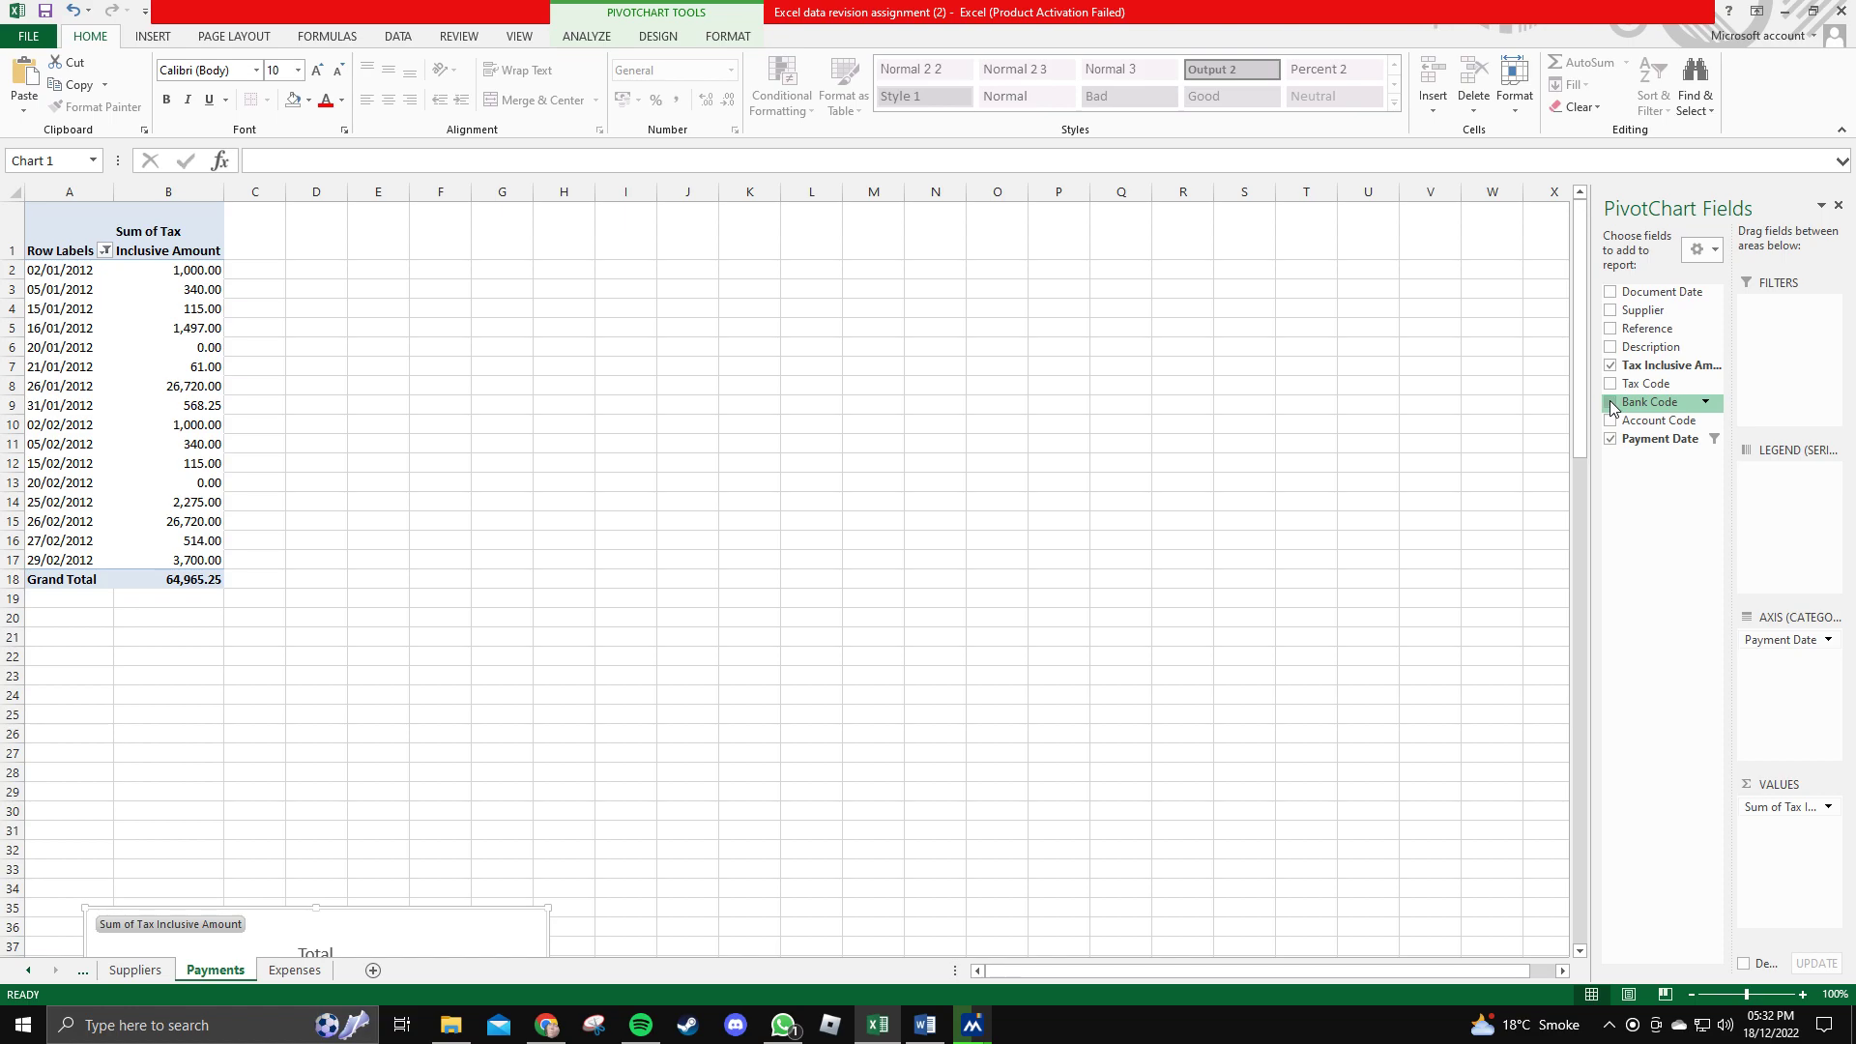
{"action": "left_click", "coordinate": [1610, 403]}
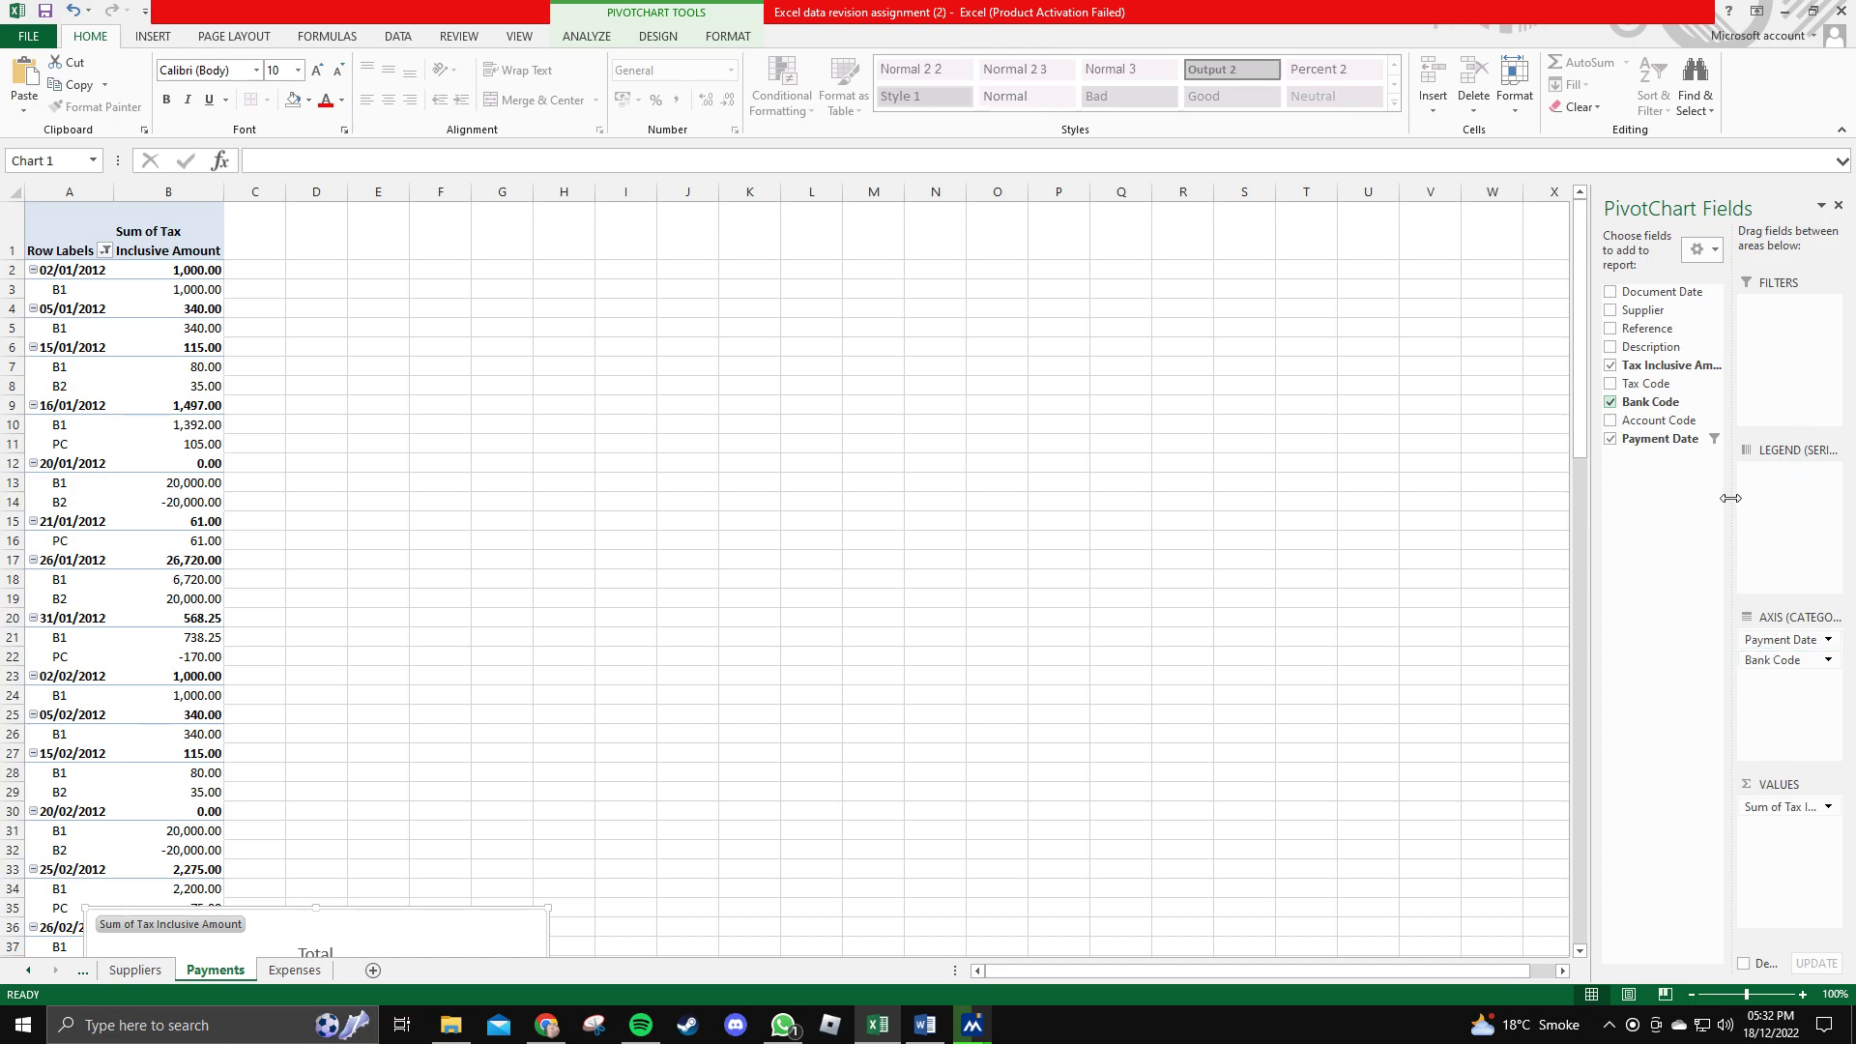
{"action": "left_click_drag", "start_coordinate": [1591, 514], "coordinate": [1067, 520]}
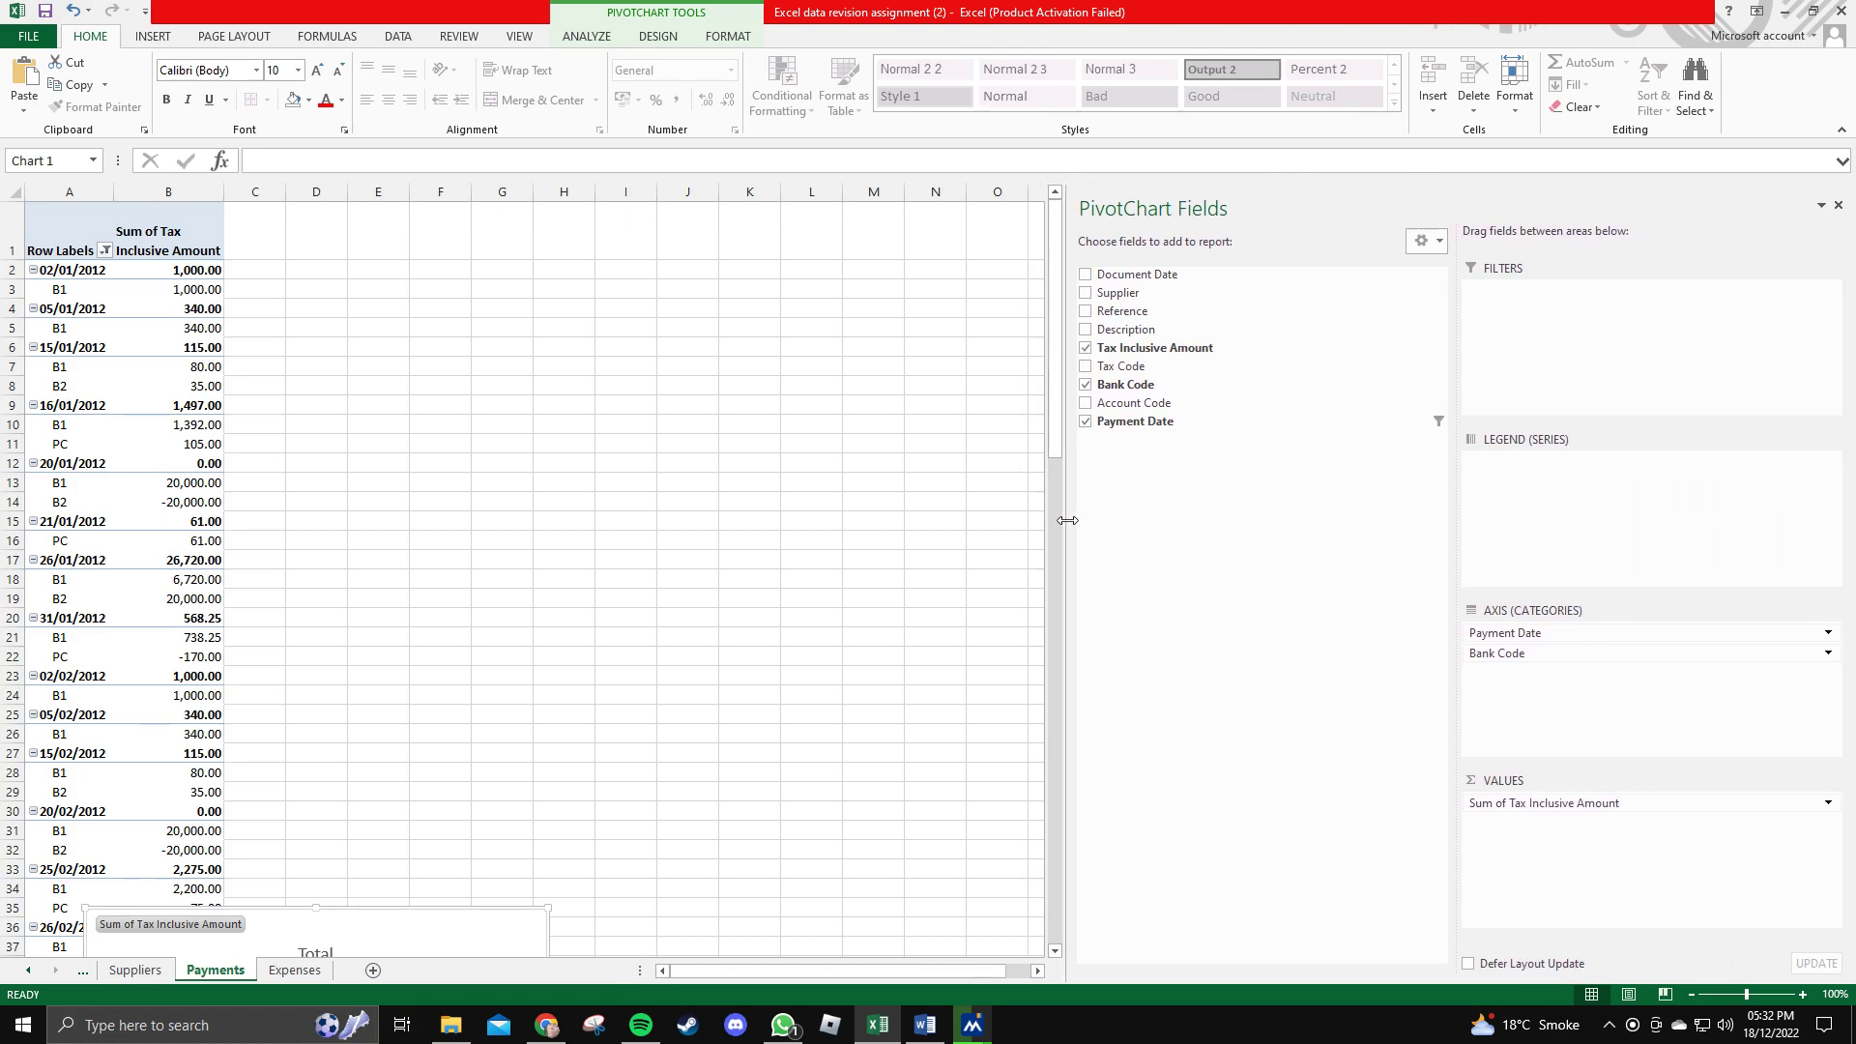
{"action": "scroll", "coordinate": [280, 436], "scroll_direction": "down", "scroll_amount": 2}
{"action": "scroll", "coordinate": [192, 348], "scroll_direction": "up", "scroll_amount": 2}
{"action": "left_click", "coordinate": [185, 250]}
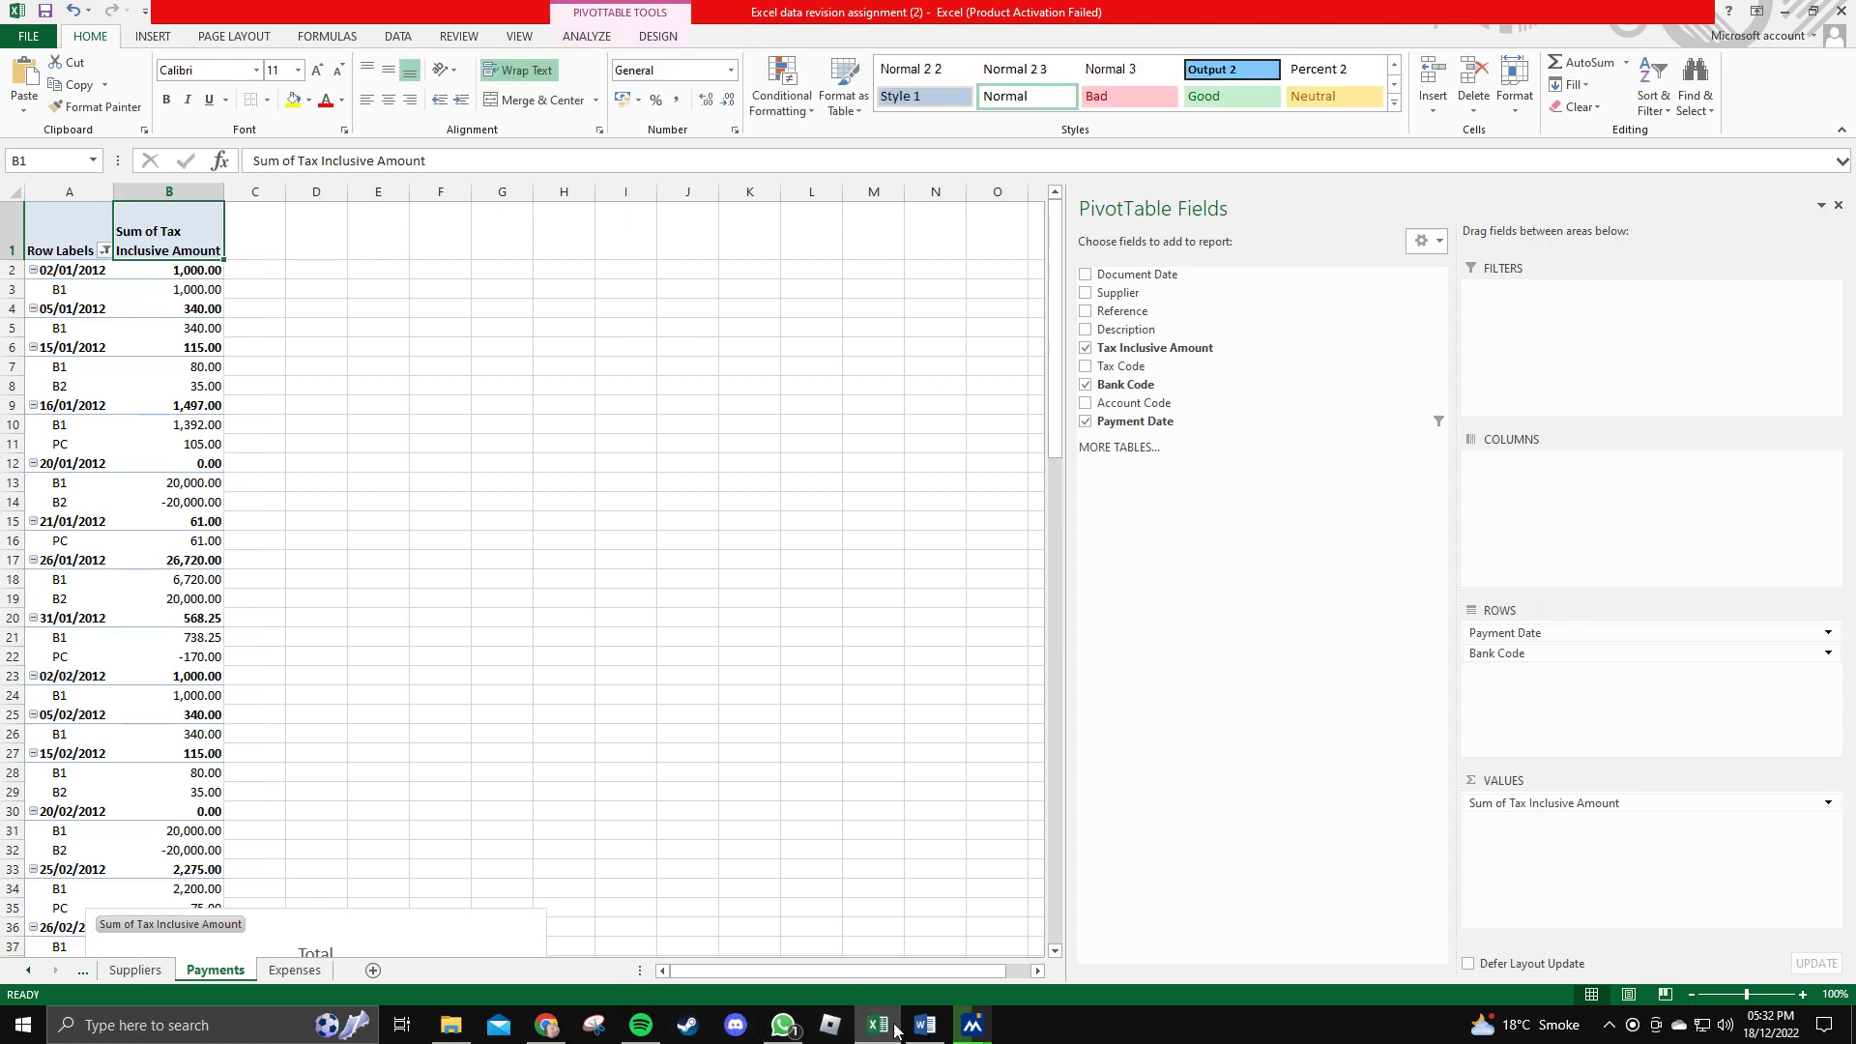
Reread task s in the Word assignment and move the Bank Code field from the pivot table's Rows area to Columns.
{"action": "left_click", "coordinate": [924, 1025]}
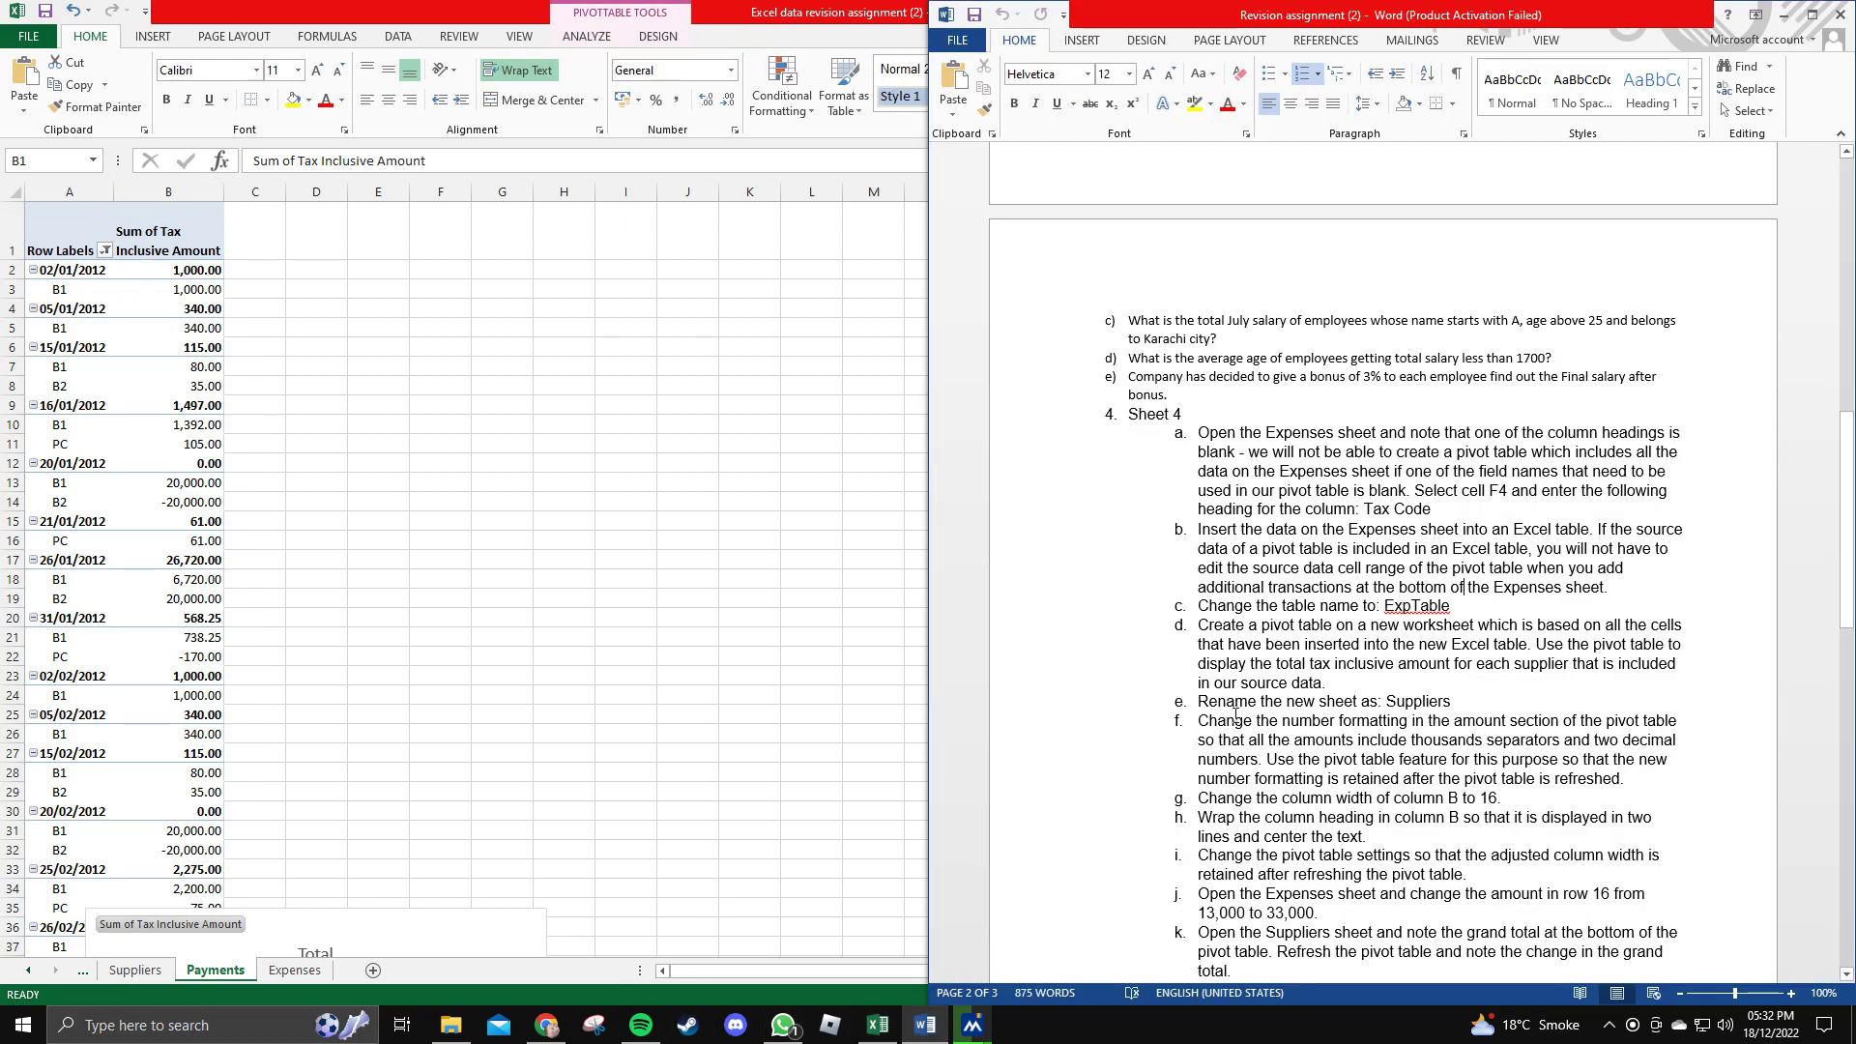
{"action": "scroll", "coordinate": [1233, 709], "scroll_direction": "down", "scroll_amount": 15}
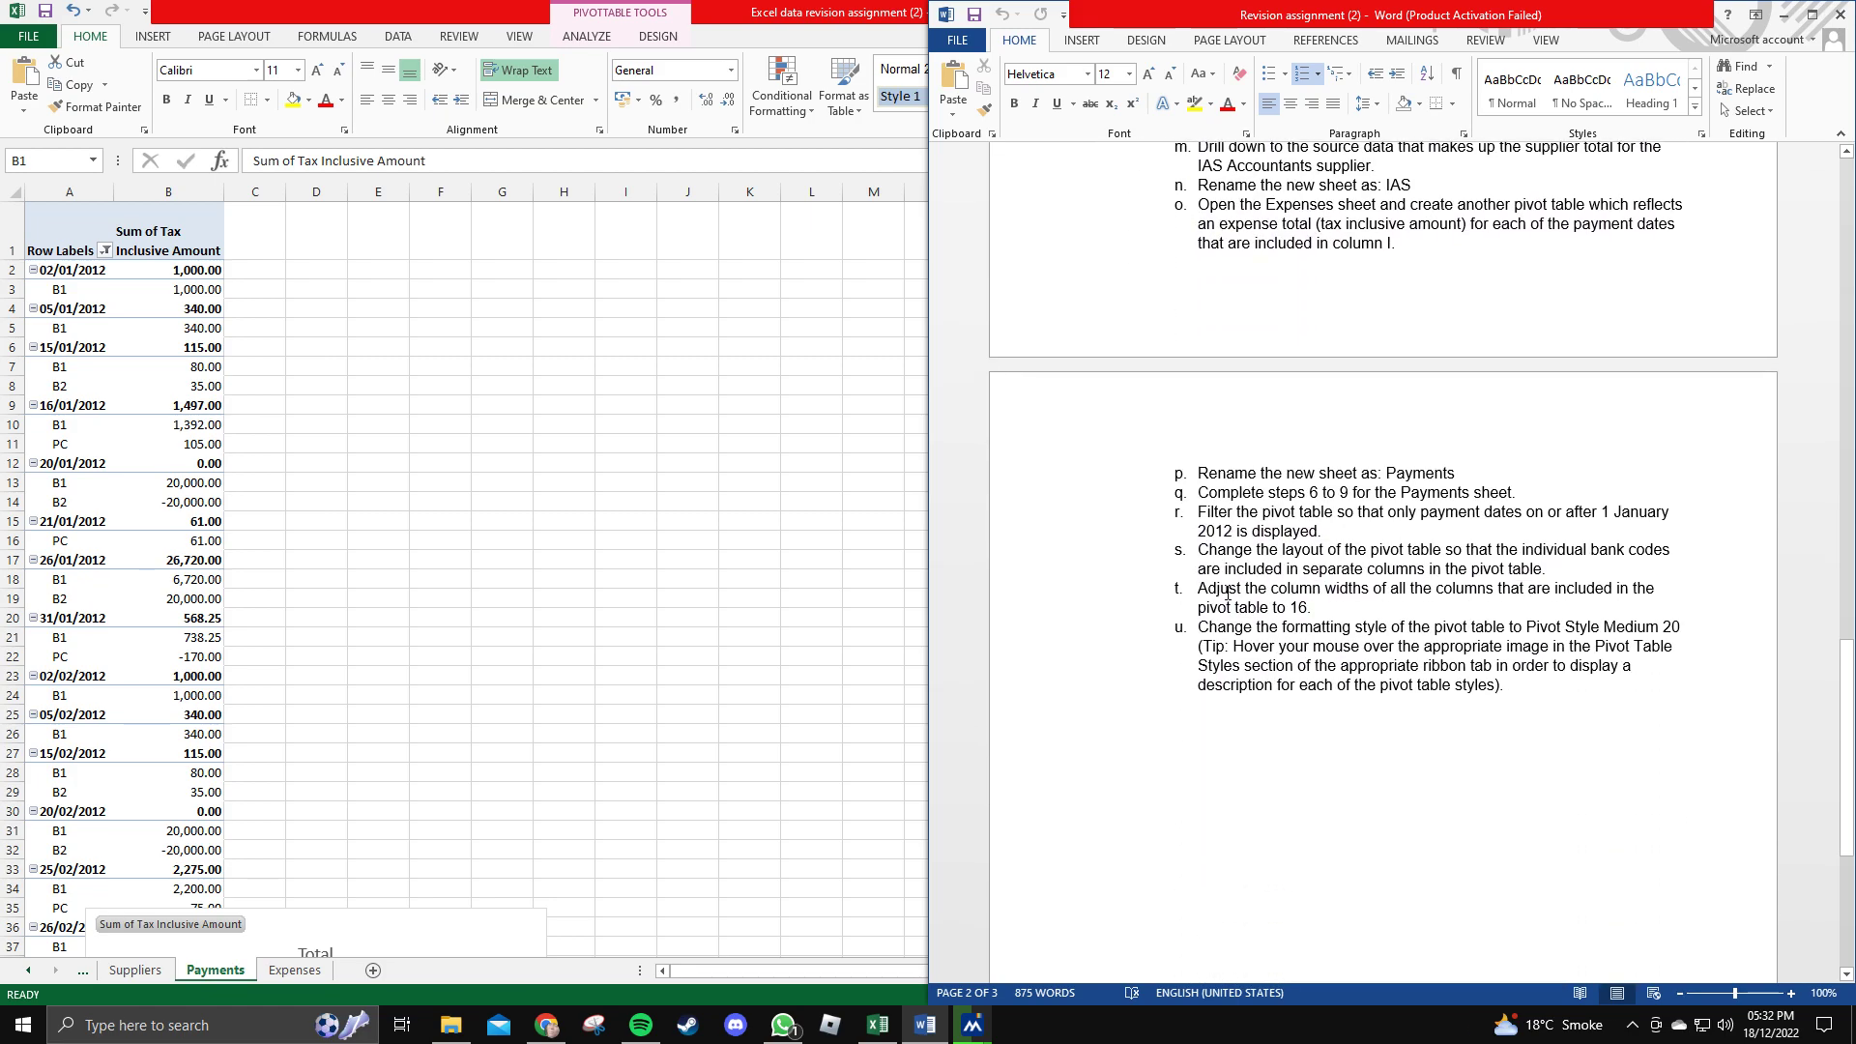
{"action": "left_click_drag", "start_coordinate": [1234, 547], "coordinate": [1663, 552]}
{"action": "left_click", "coordinate": [1663, 553]}
{"action": "left_click_drag", "start_coordinate": [1246, 569], "coordinate": [1520, 569]}
{"action": "left_click", "coordinate": [1518, 571]}
{"action": "left_click", "coordinate": [860, 621]}
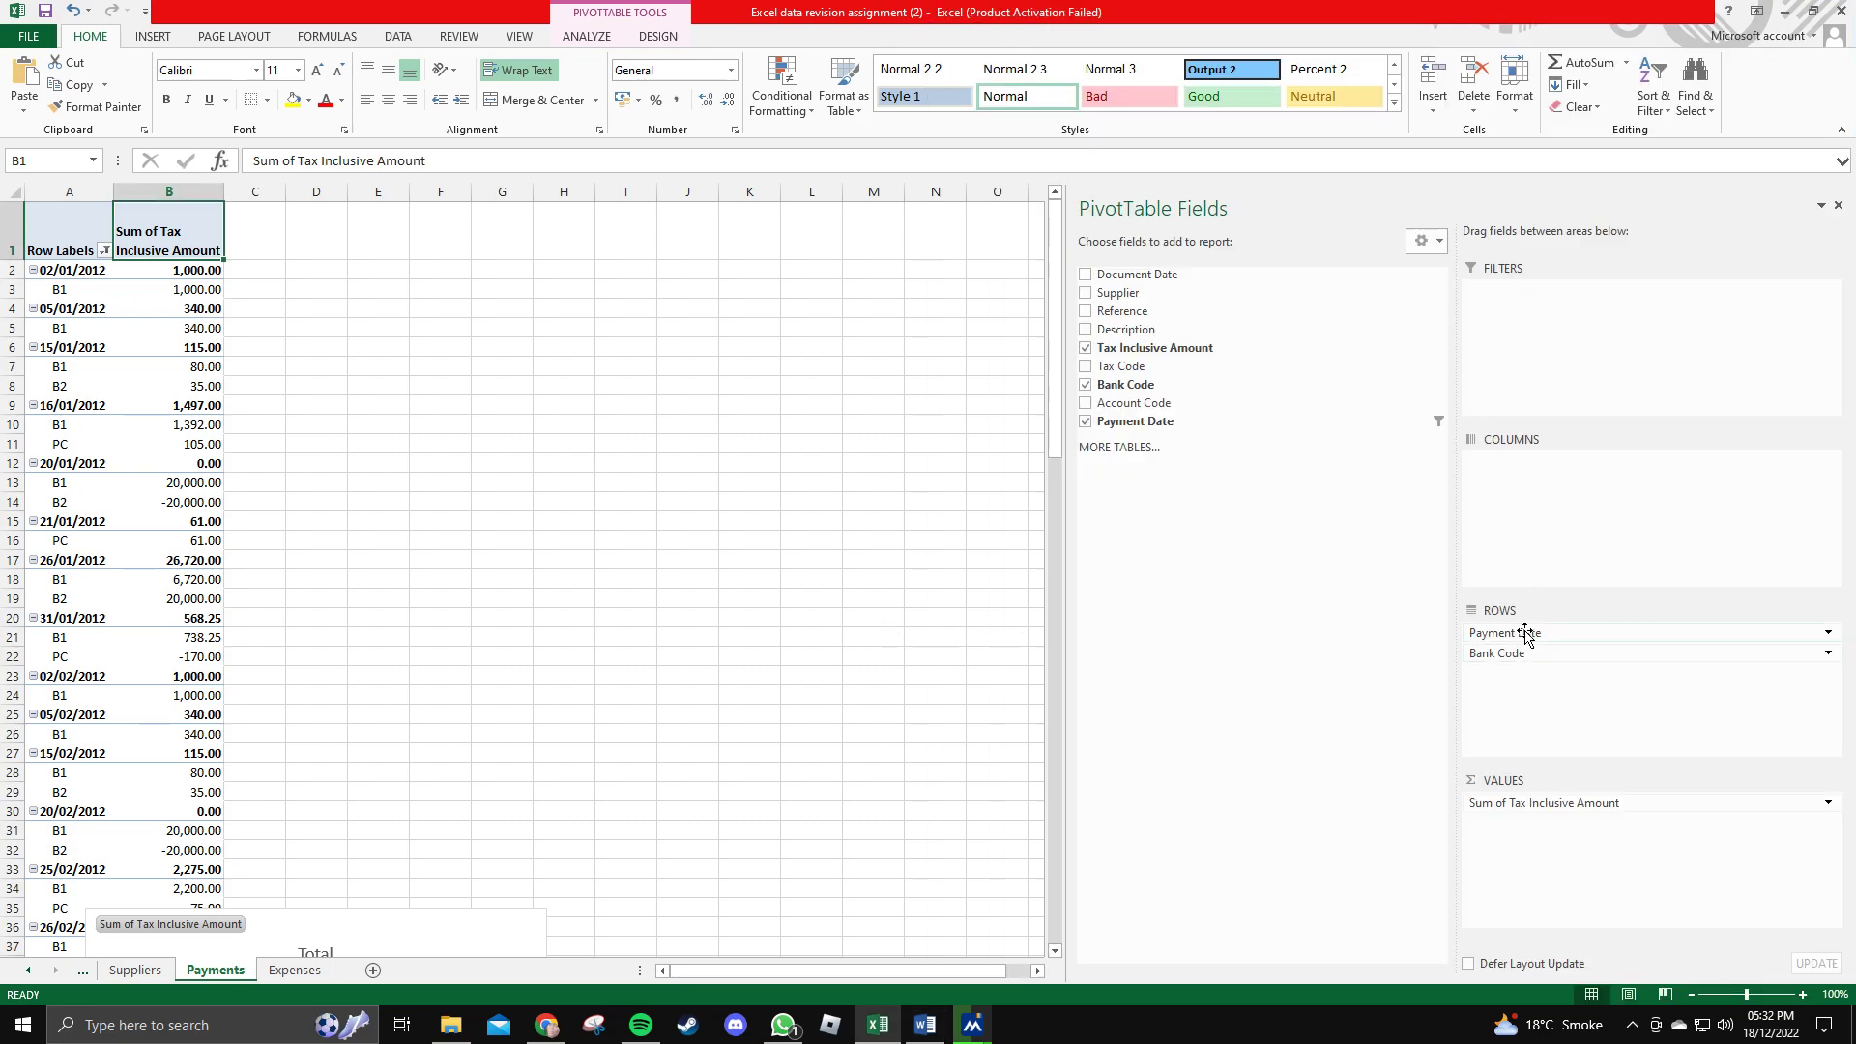
{"action": "left_click_drag", "start_coordinate": [1523, 653], "coordinate": [1512, 468]}
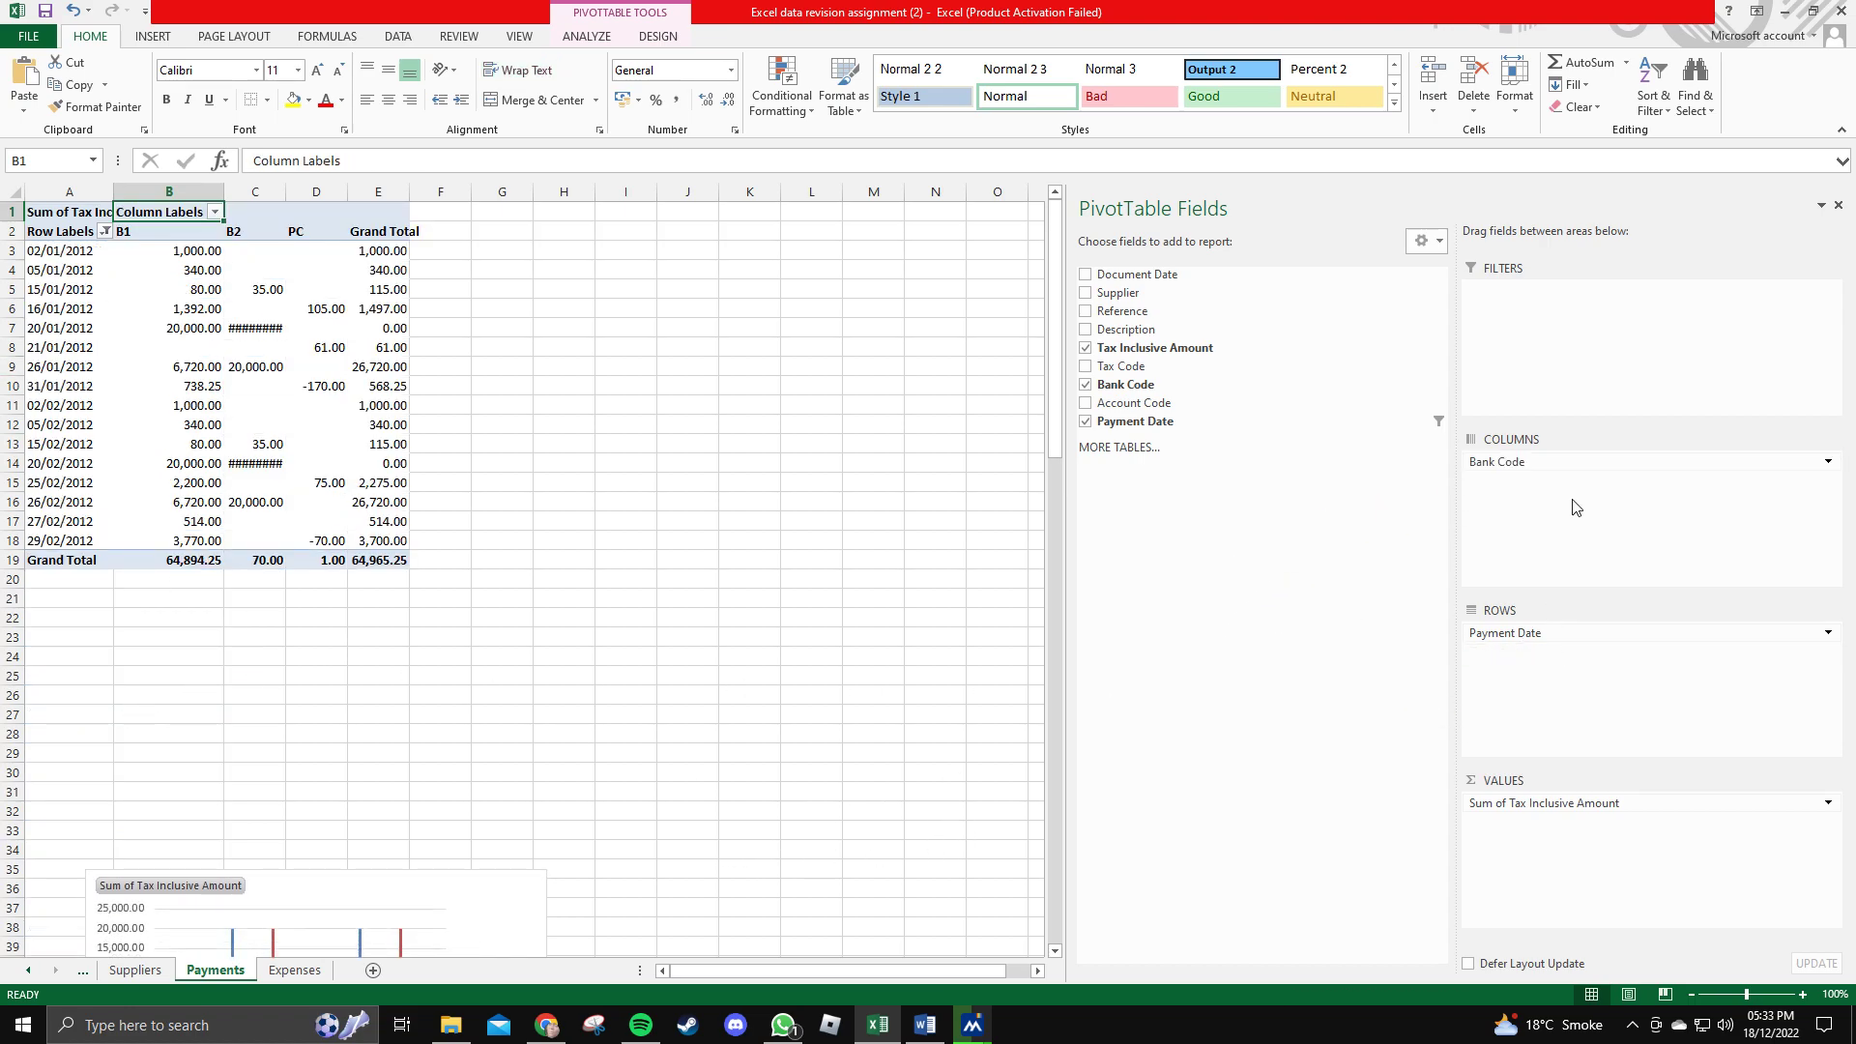
Autofit the width of column C, which holds the B2 bank code amounts.
{"action": "left_click", "coordinate": [212, 193]}
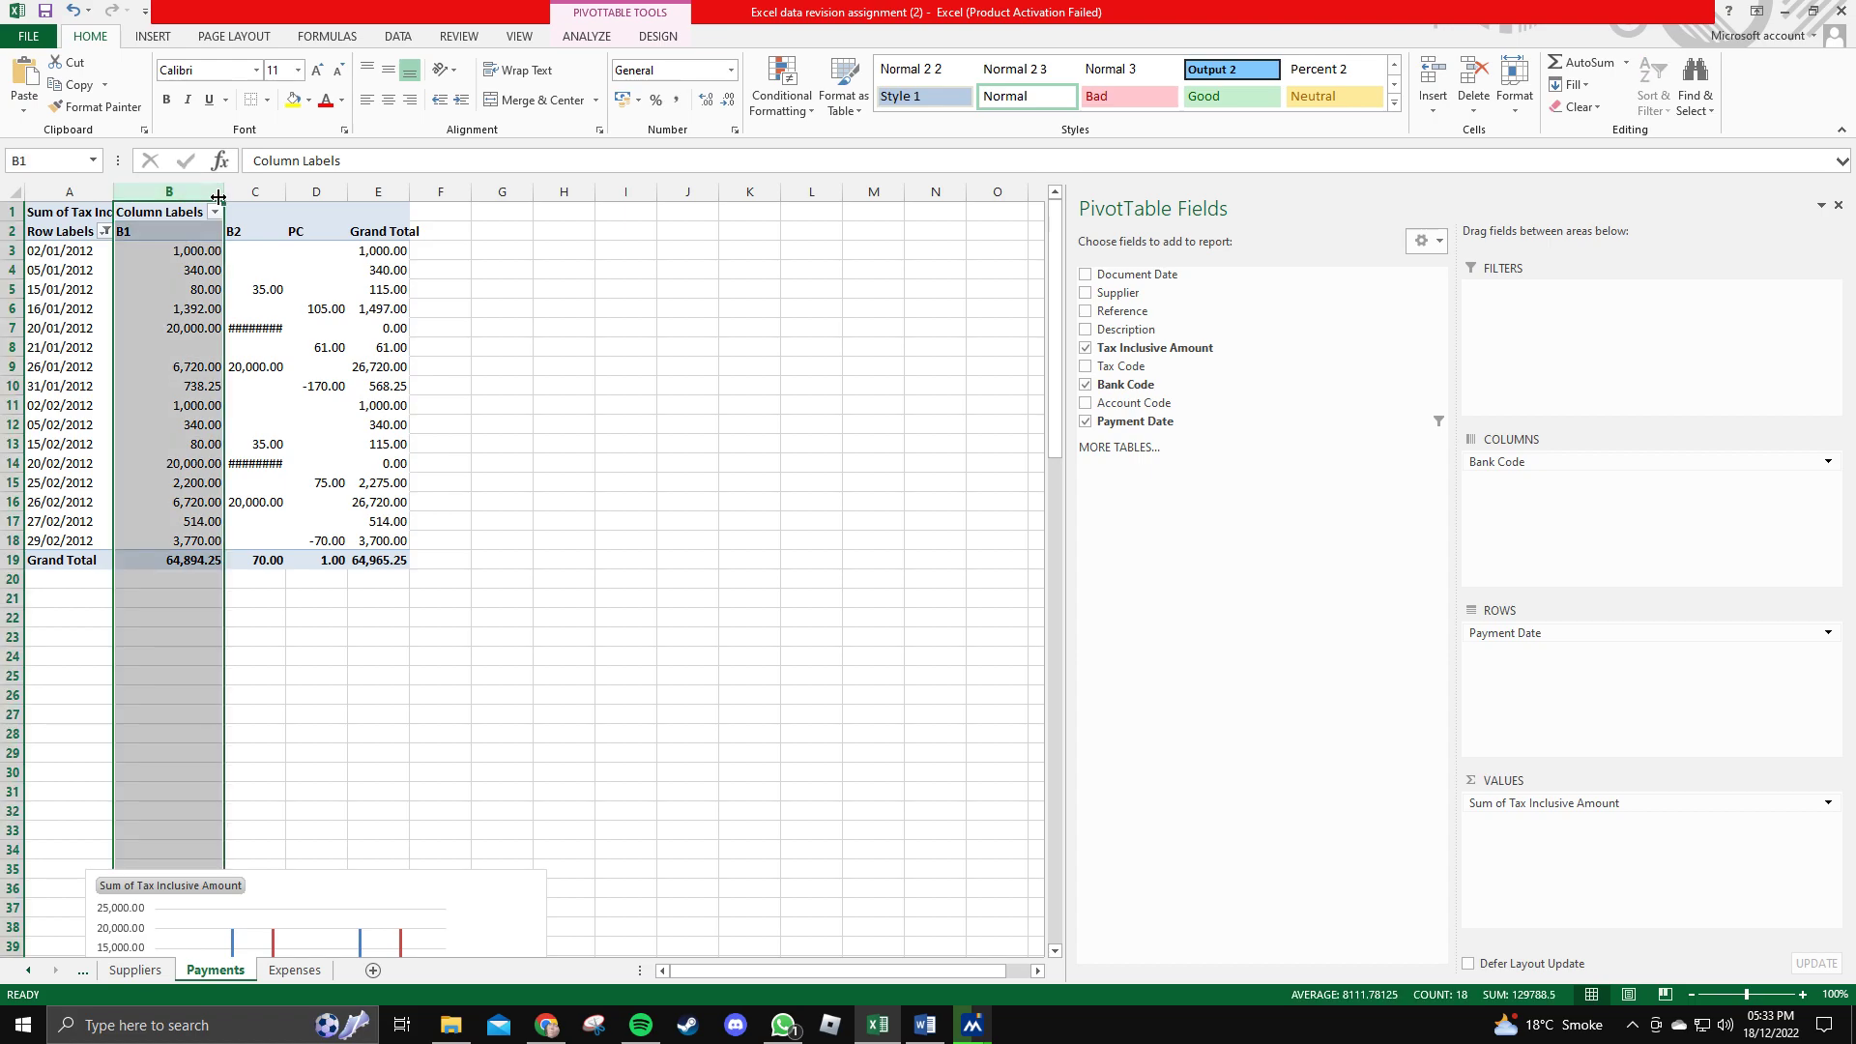
{"action": "double_click", "coordinate": [288, 191]}
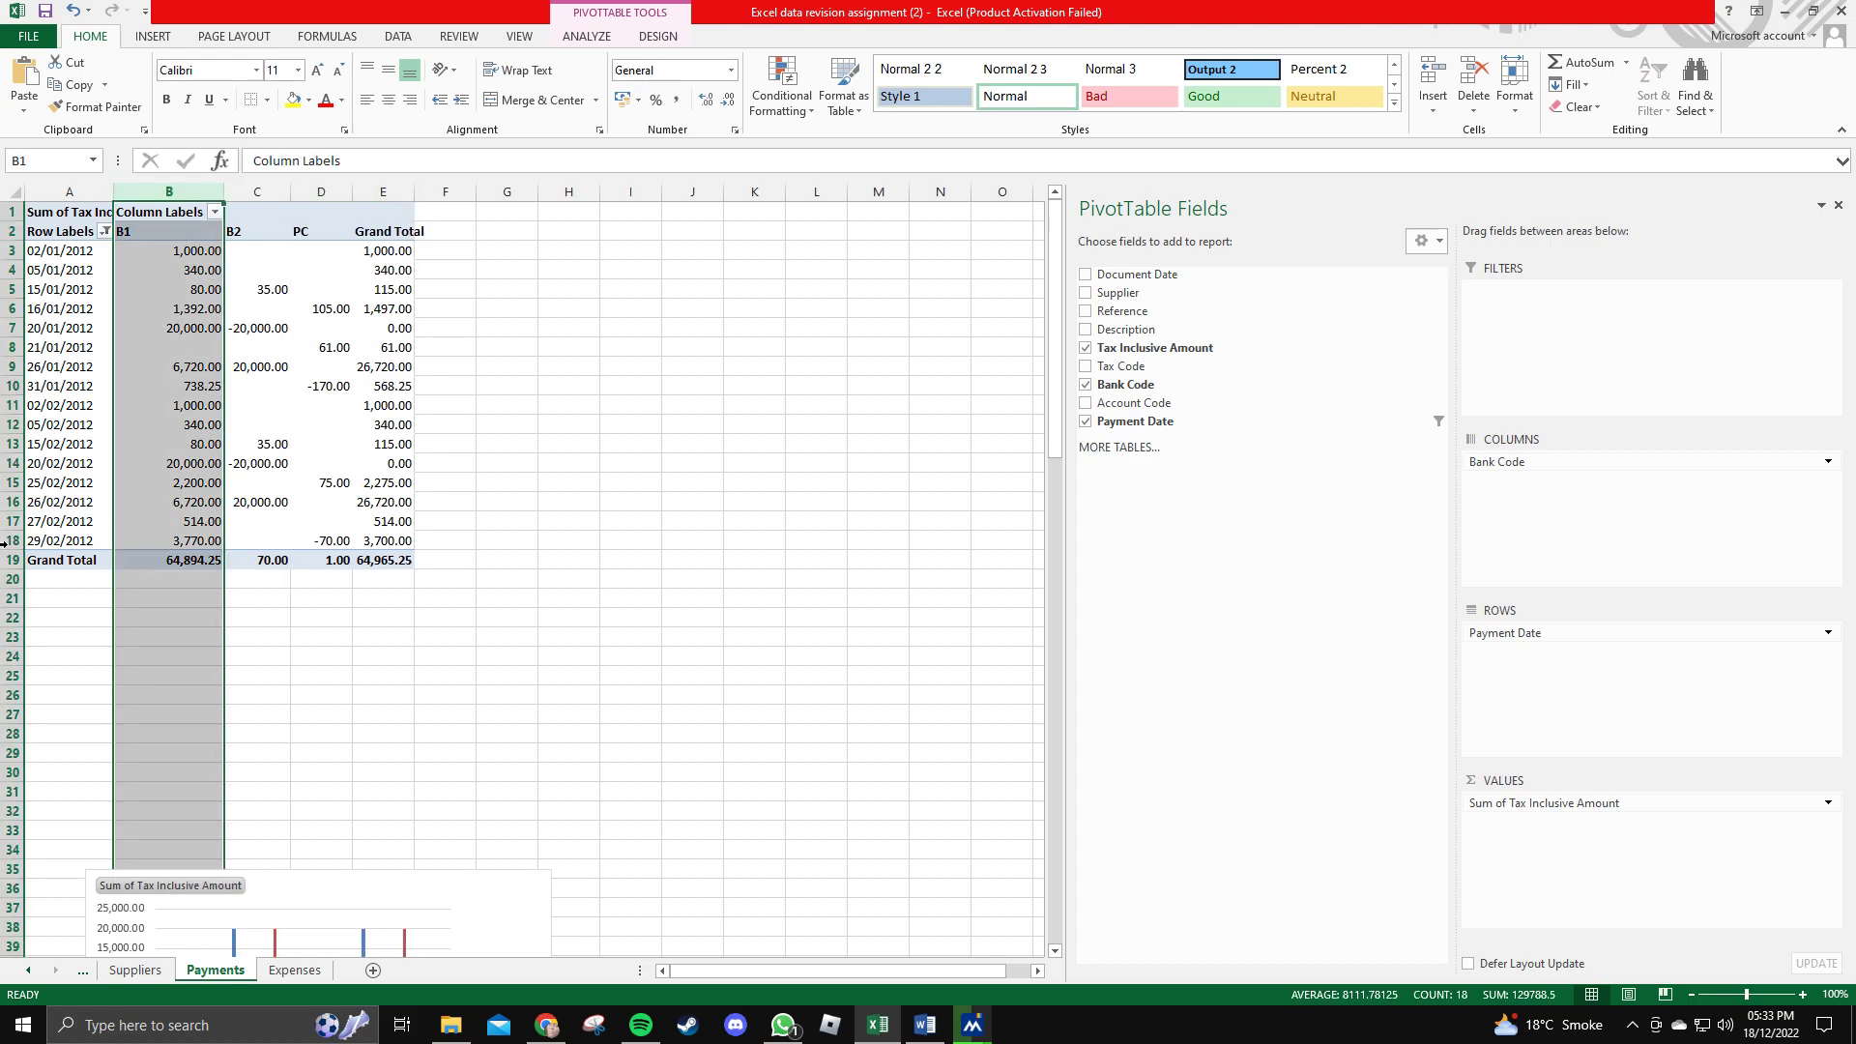
{"action": "left_click", "coordinate": [456, 647]}
{"action": "left_click", "coordinate": [98, 296]}
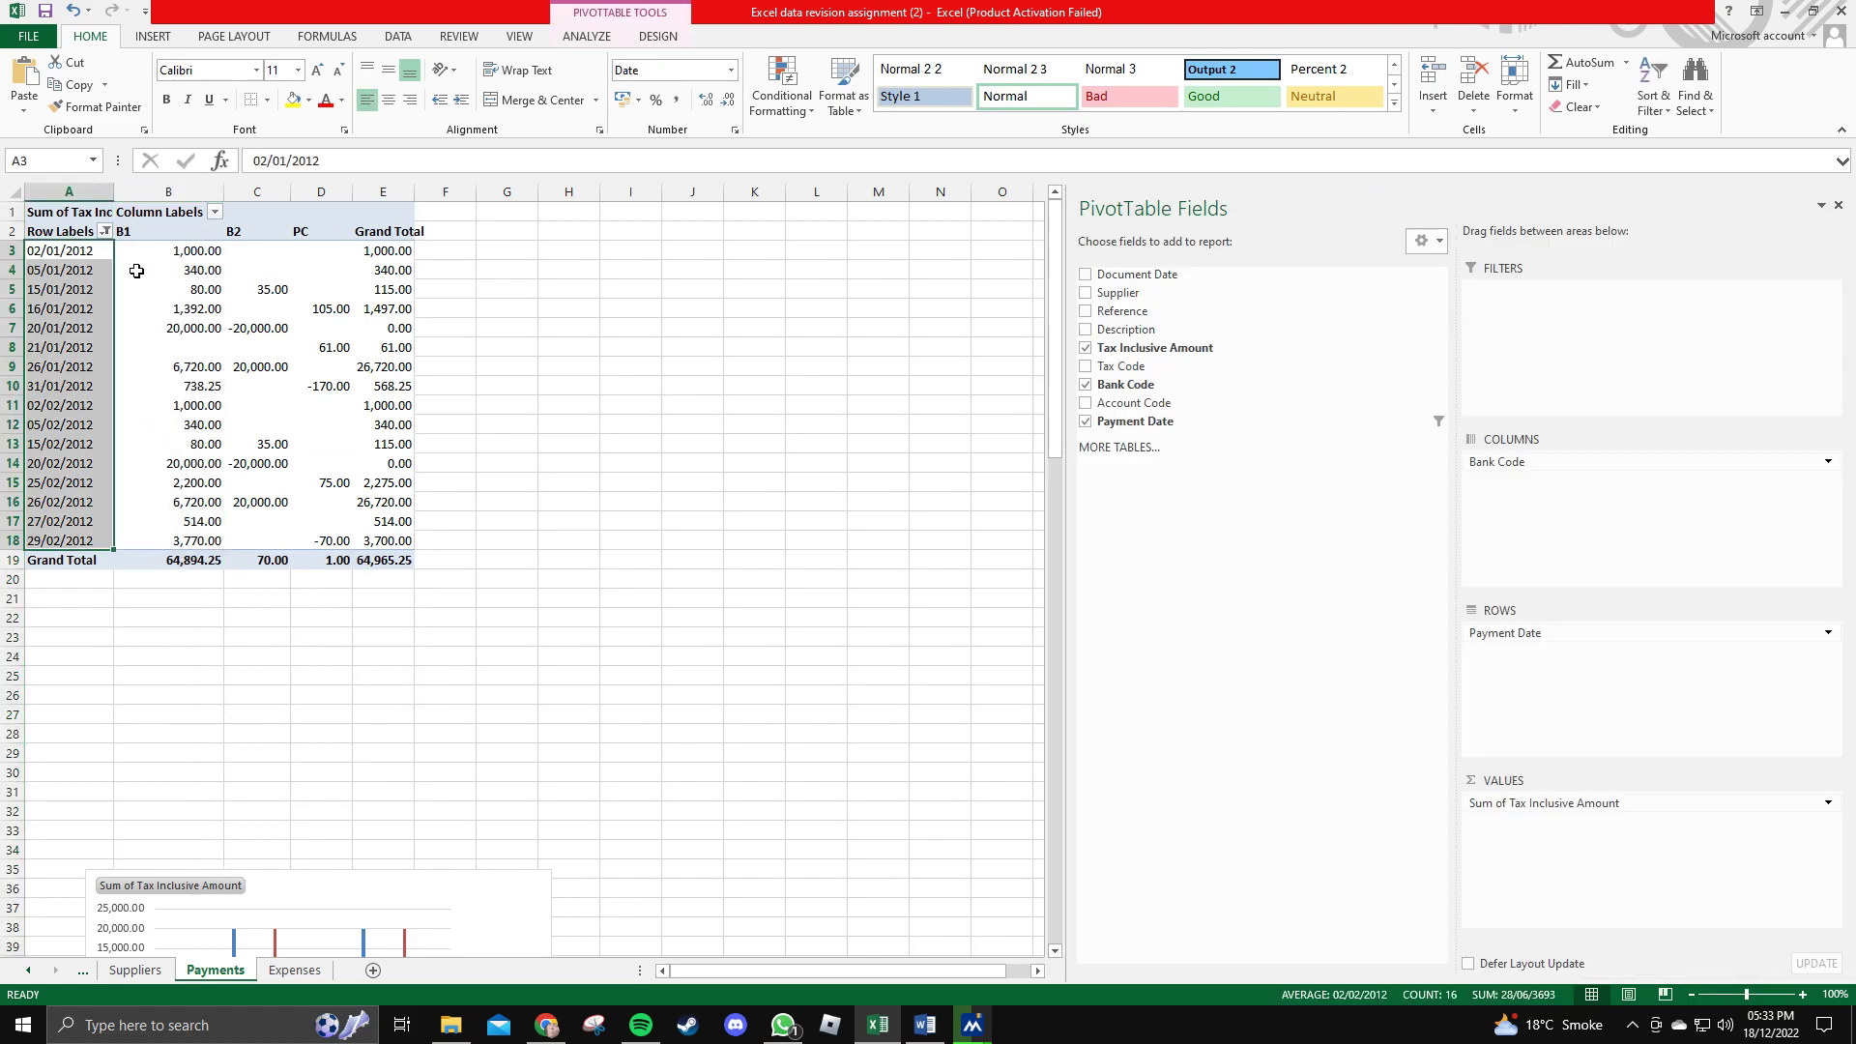
{"action": "left_click", "coordinate": [180, 254]}
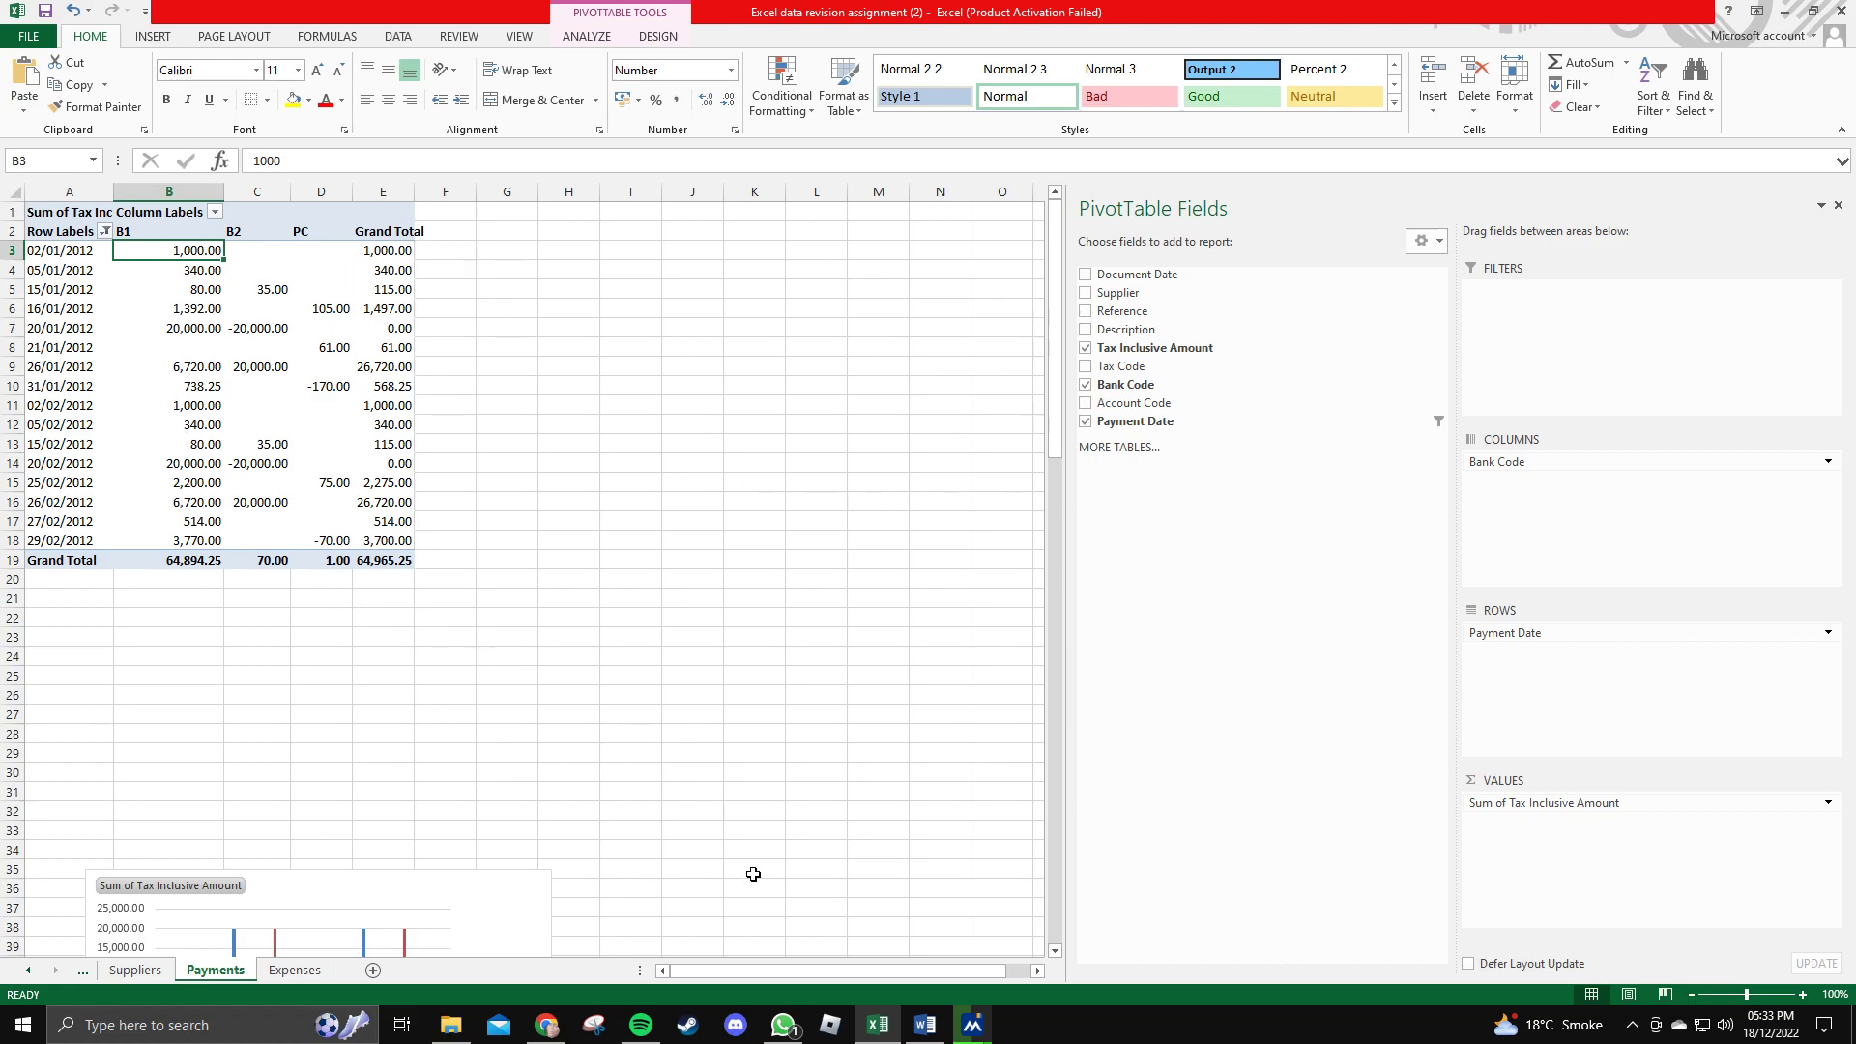
Read task t in the Word assignment and resize all columns of the Payments sheet together to a width of 16.
{"action": "left_click", "coordinate": [925, 1030]}
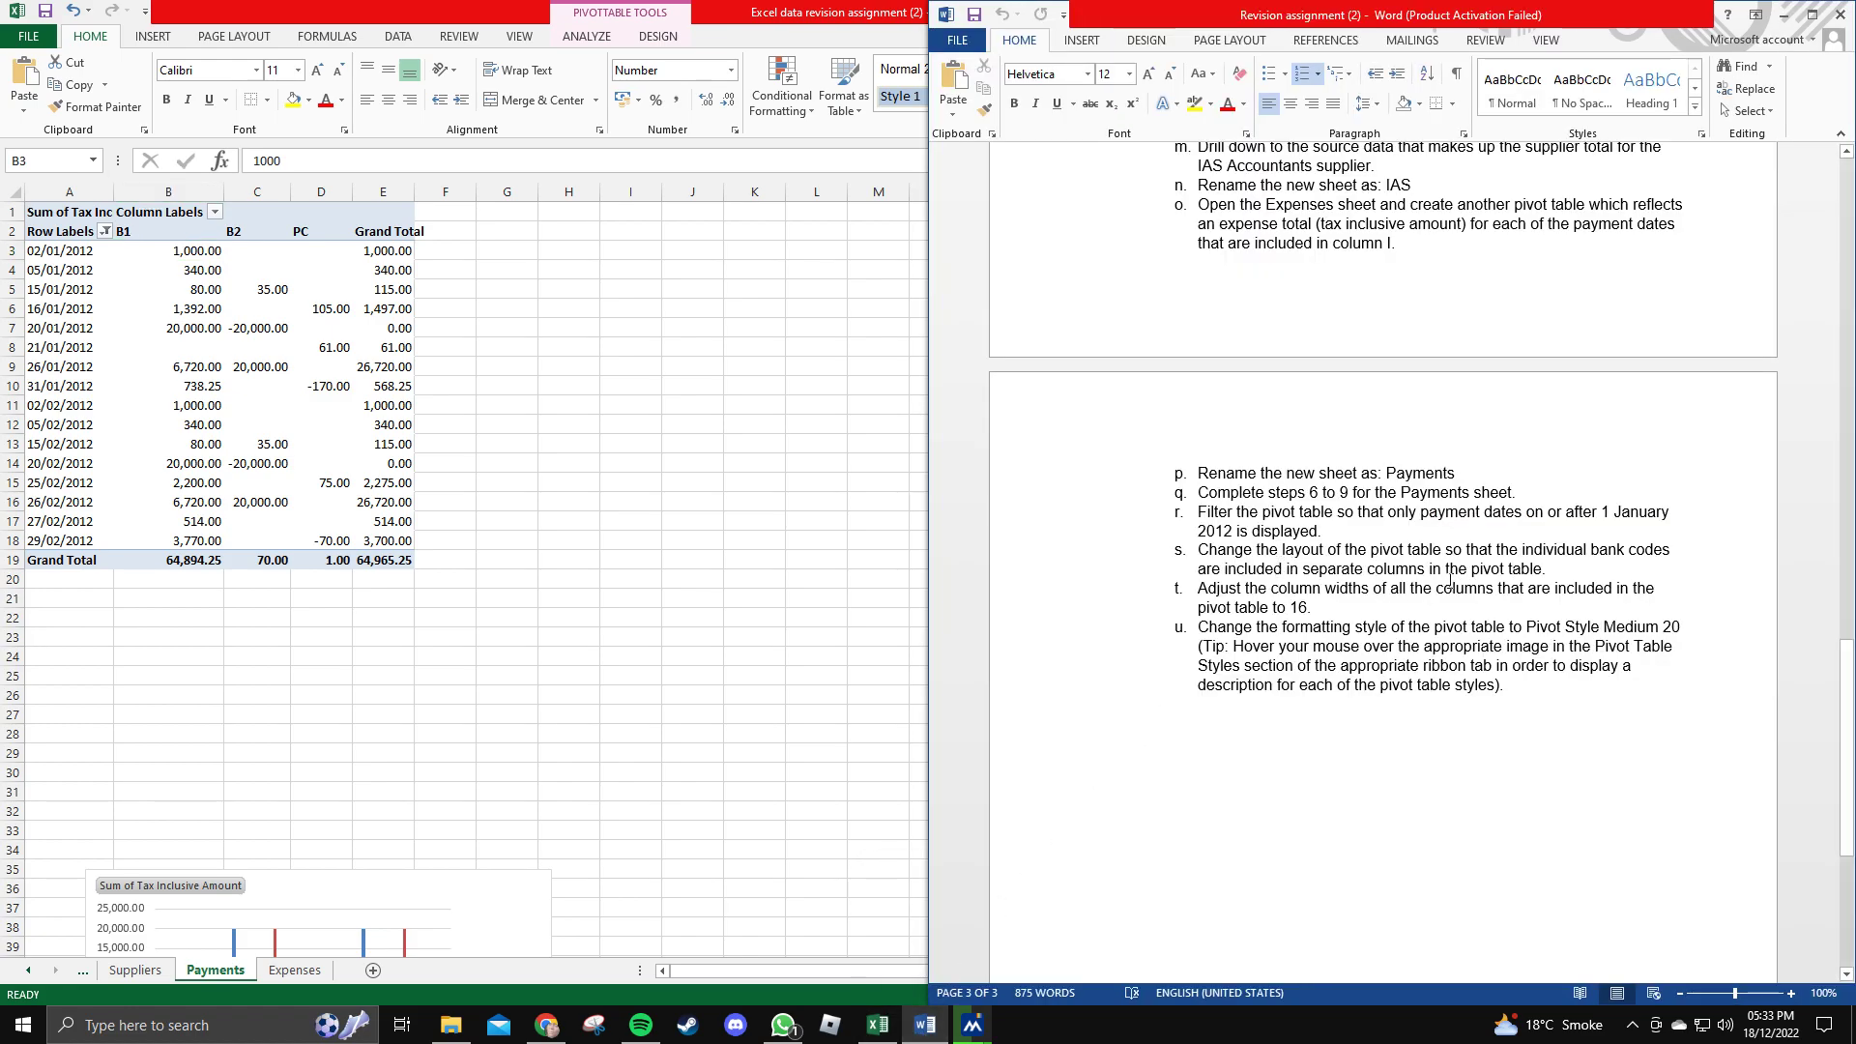
{"action": "left_click_drag", "start_coordinate": [1212, 589], "coordinate": [1417, 588]}
{"action": "left_click", "coordinate": [1341, 613]}
{"action": "left_click", "coordinate": [1417, 589]}
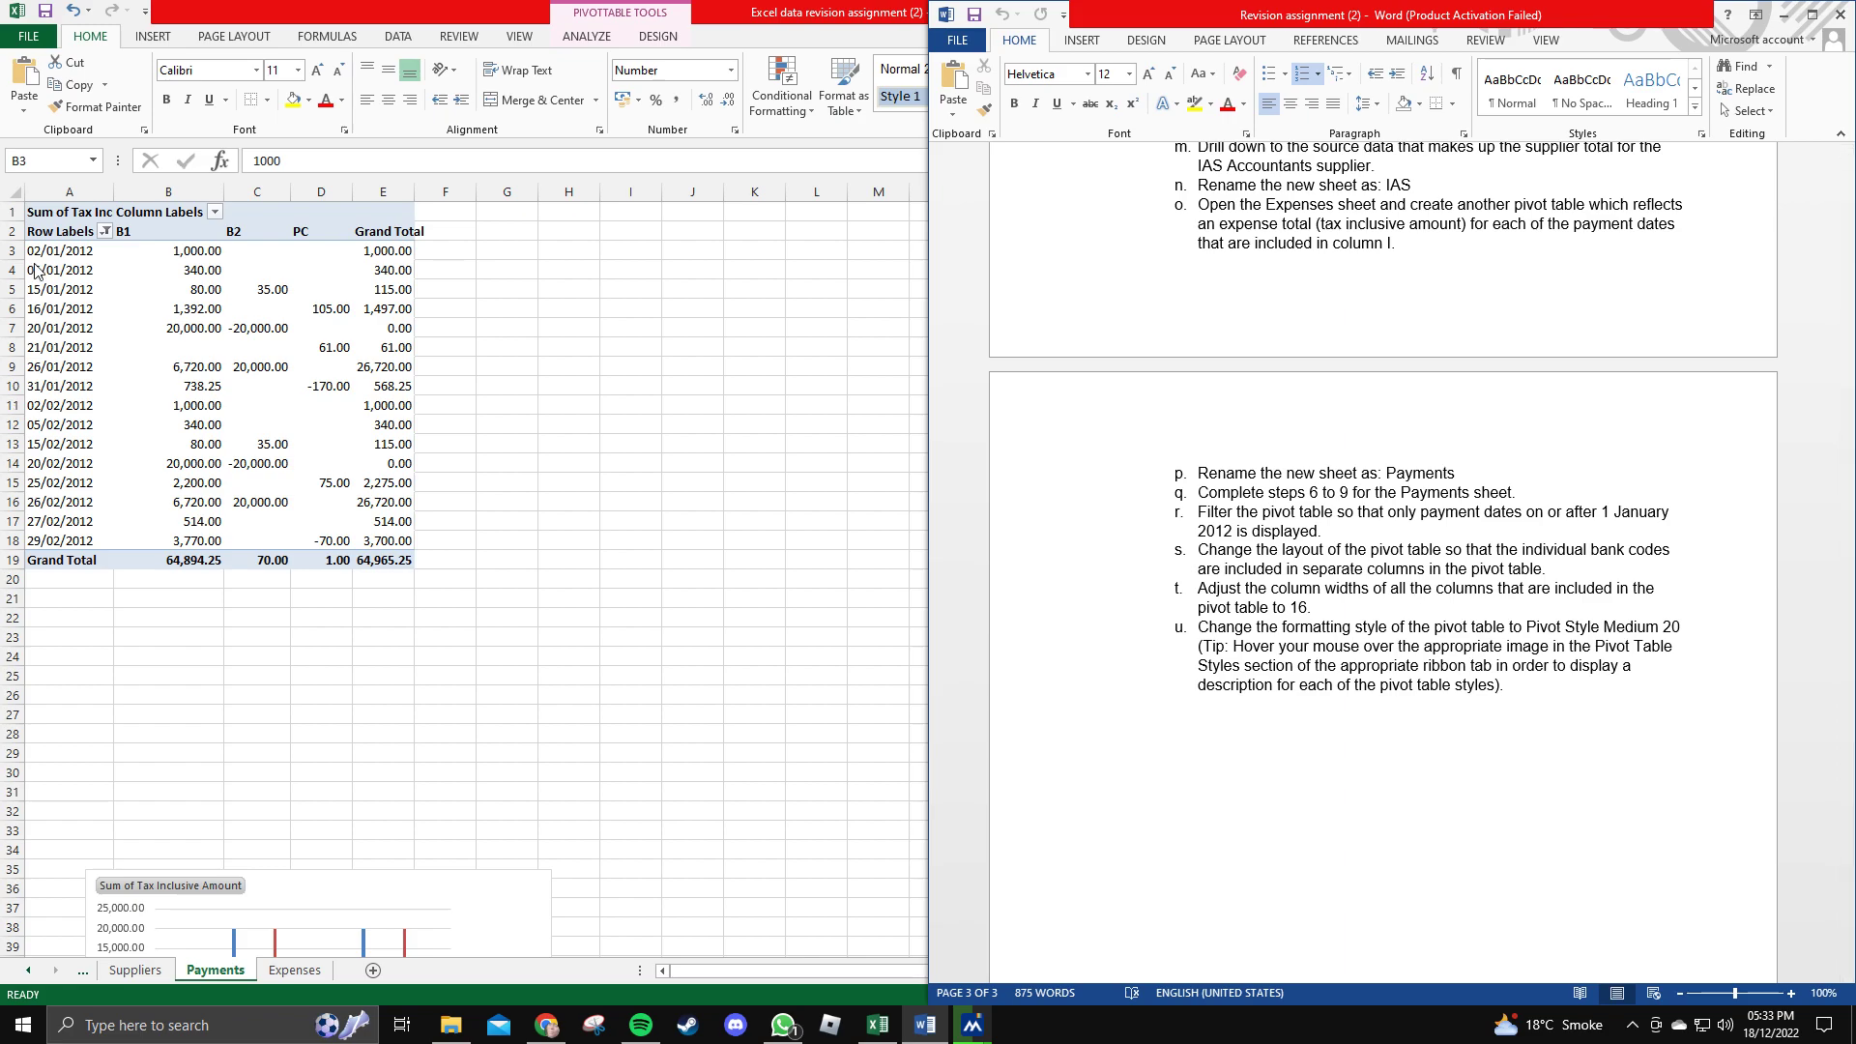
{"action": "left_click", "coordinate": [79, 217]}
{"action": "left_click", "coordinate": [14, 193]}
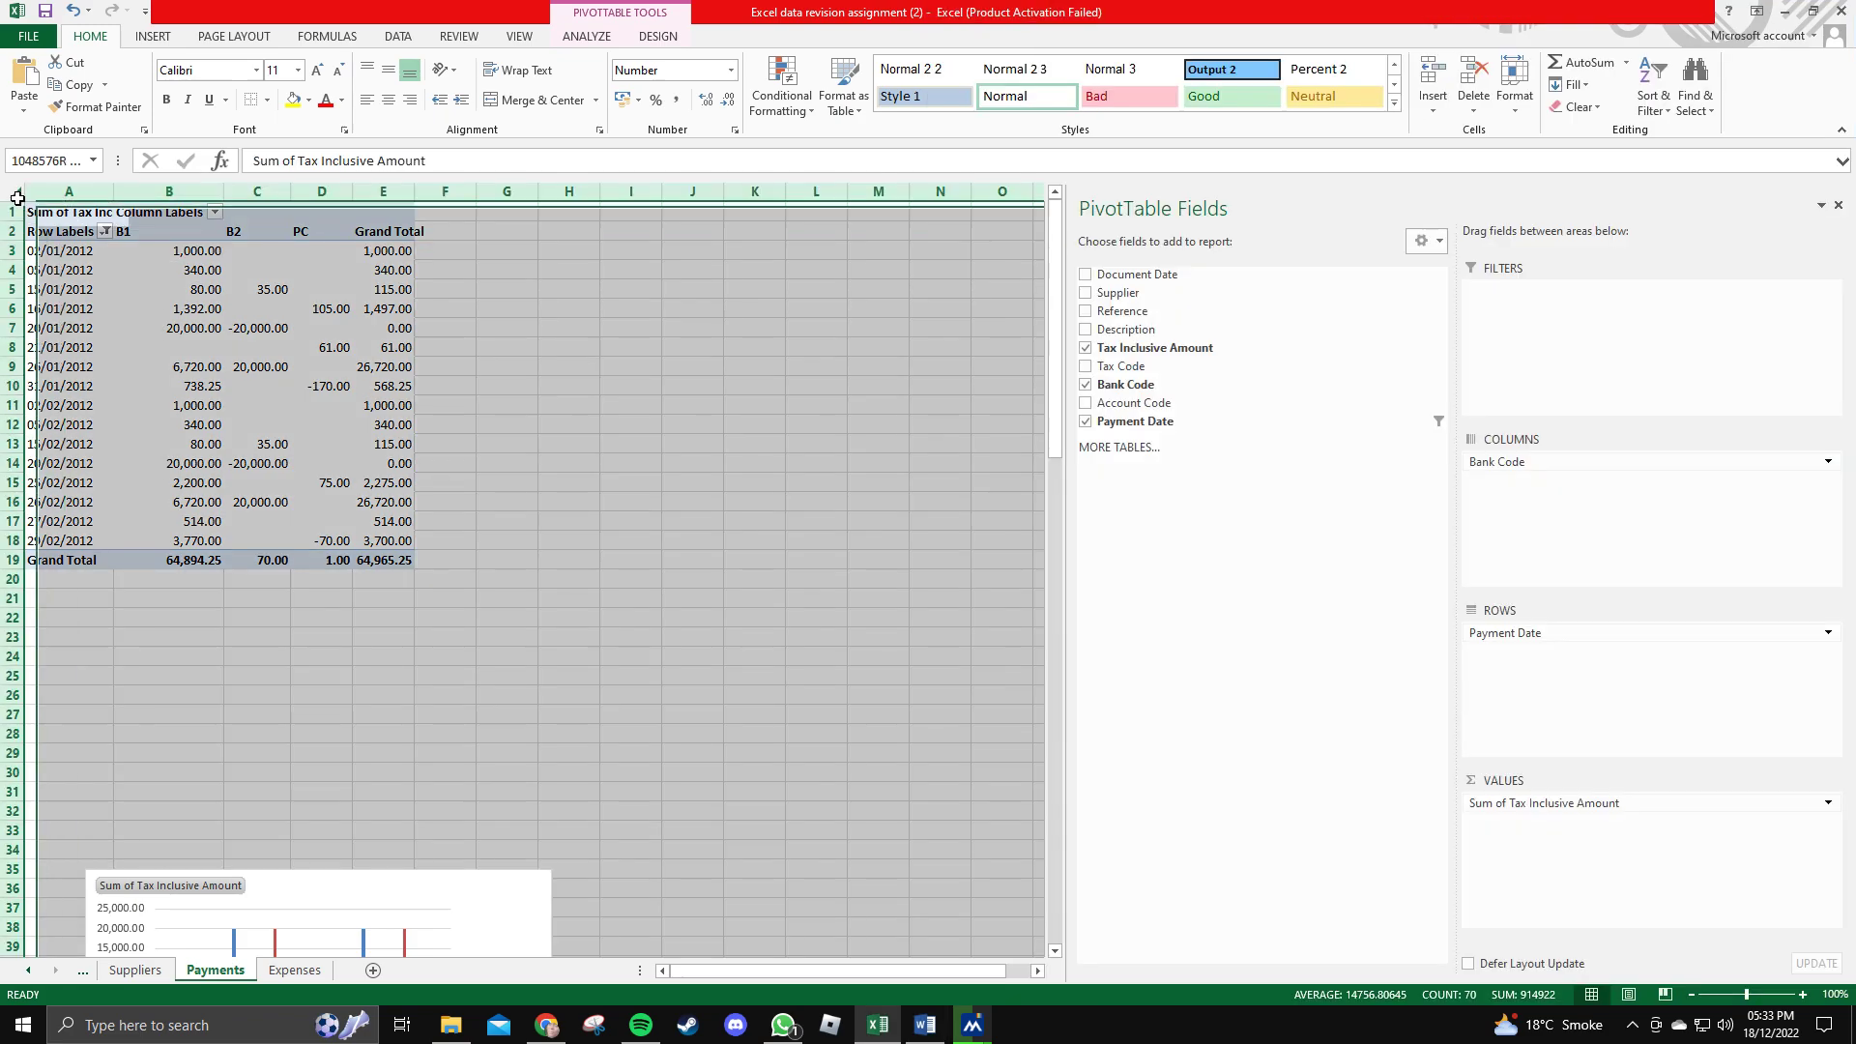
{"action": "mouse_move", "coordinate": [109, 198]}
{"action": "left_mouse_down"}
{"action": "mouse_move", "coordinate": [94, 196]}
{"action": "mouse_move", "coordinate": [141, 196]}
{"action": "left_mouse_up"}
{"action": "left_click", "coordinate": [253, 249]}
{"action": "left_click", "coordinate": [212, 218]}
{"action": "left_click_drag", "start_coordinate": [253, 197], "coordinate": [253, 197]}
{"action": "left_click", "coordinate": [307, 192]}
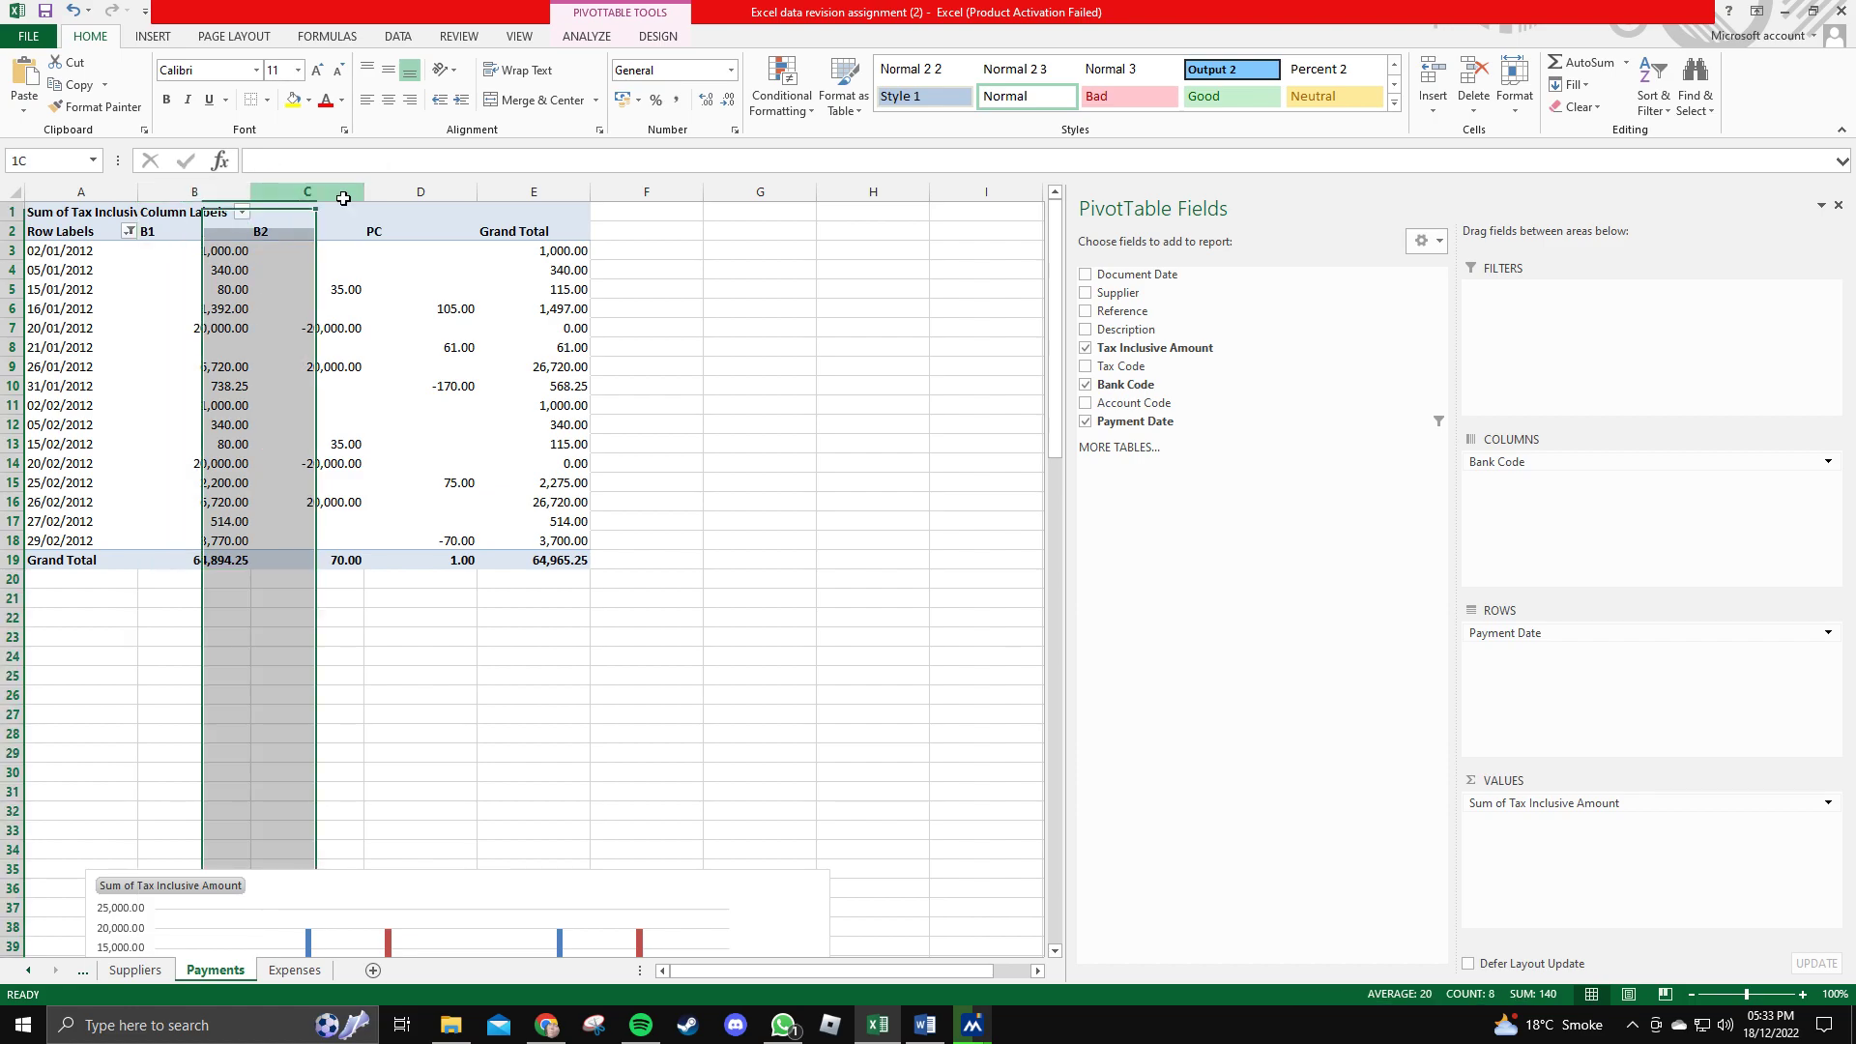
Examine the layout, totals, display, data and alt text settings in the PivotTable Options, and close them without saving changes.
{"action": "left_click", "coordinate": [85, 231]}
{"action": "left_click", "coordinate": [569, 36]}
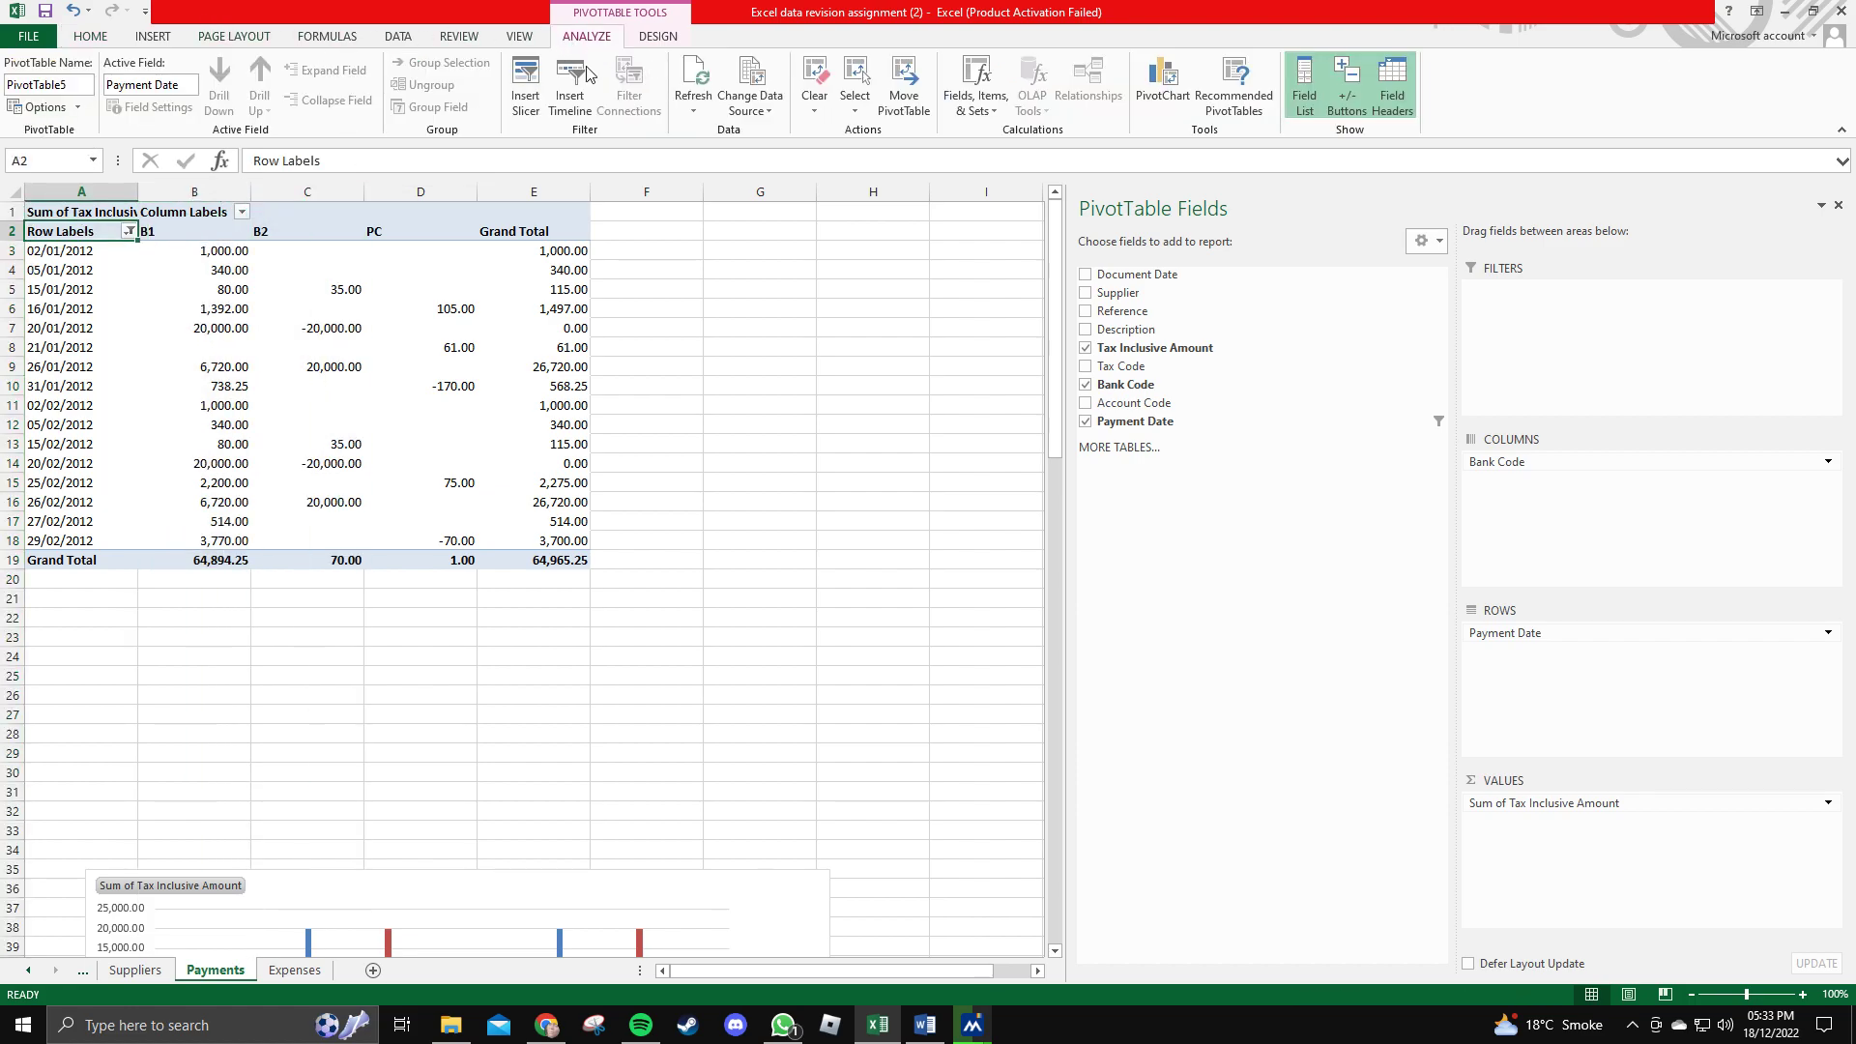
{"action": "left_click", "coordinate": [63, 110]}
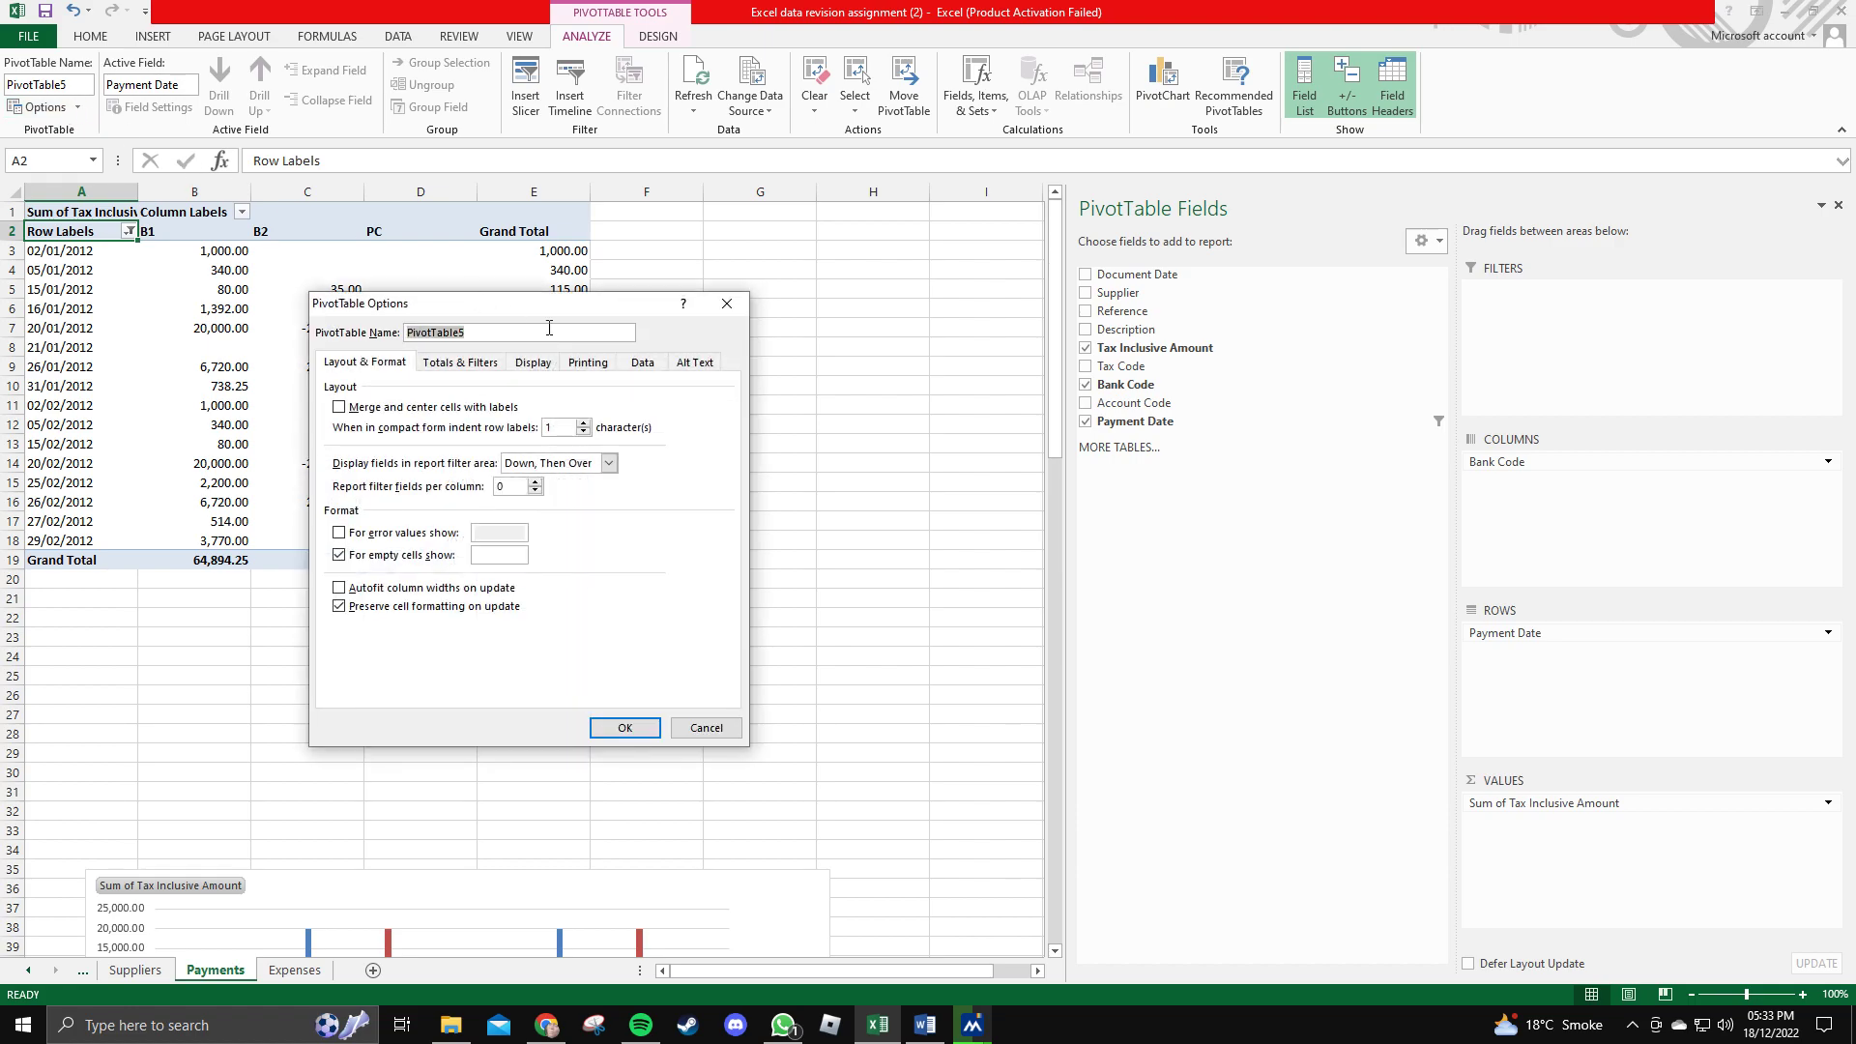
{"action": "left_click", "coordinate": [460, 364]}
{"action": "left_click", "coordinate": [545, 367]}
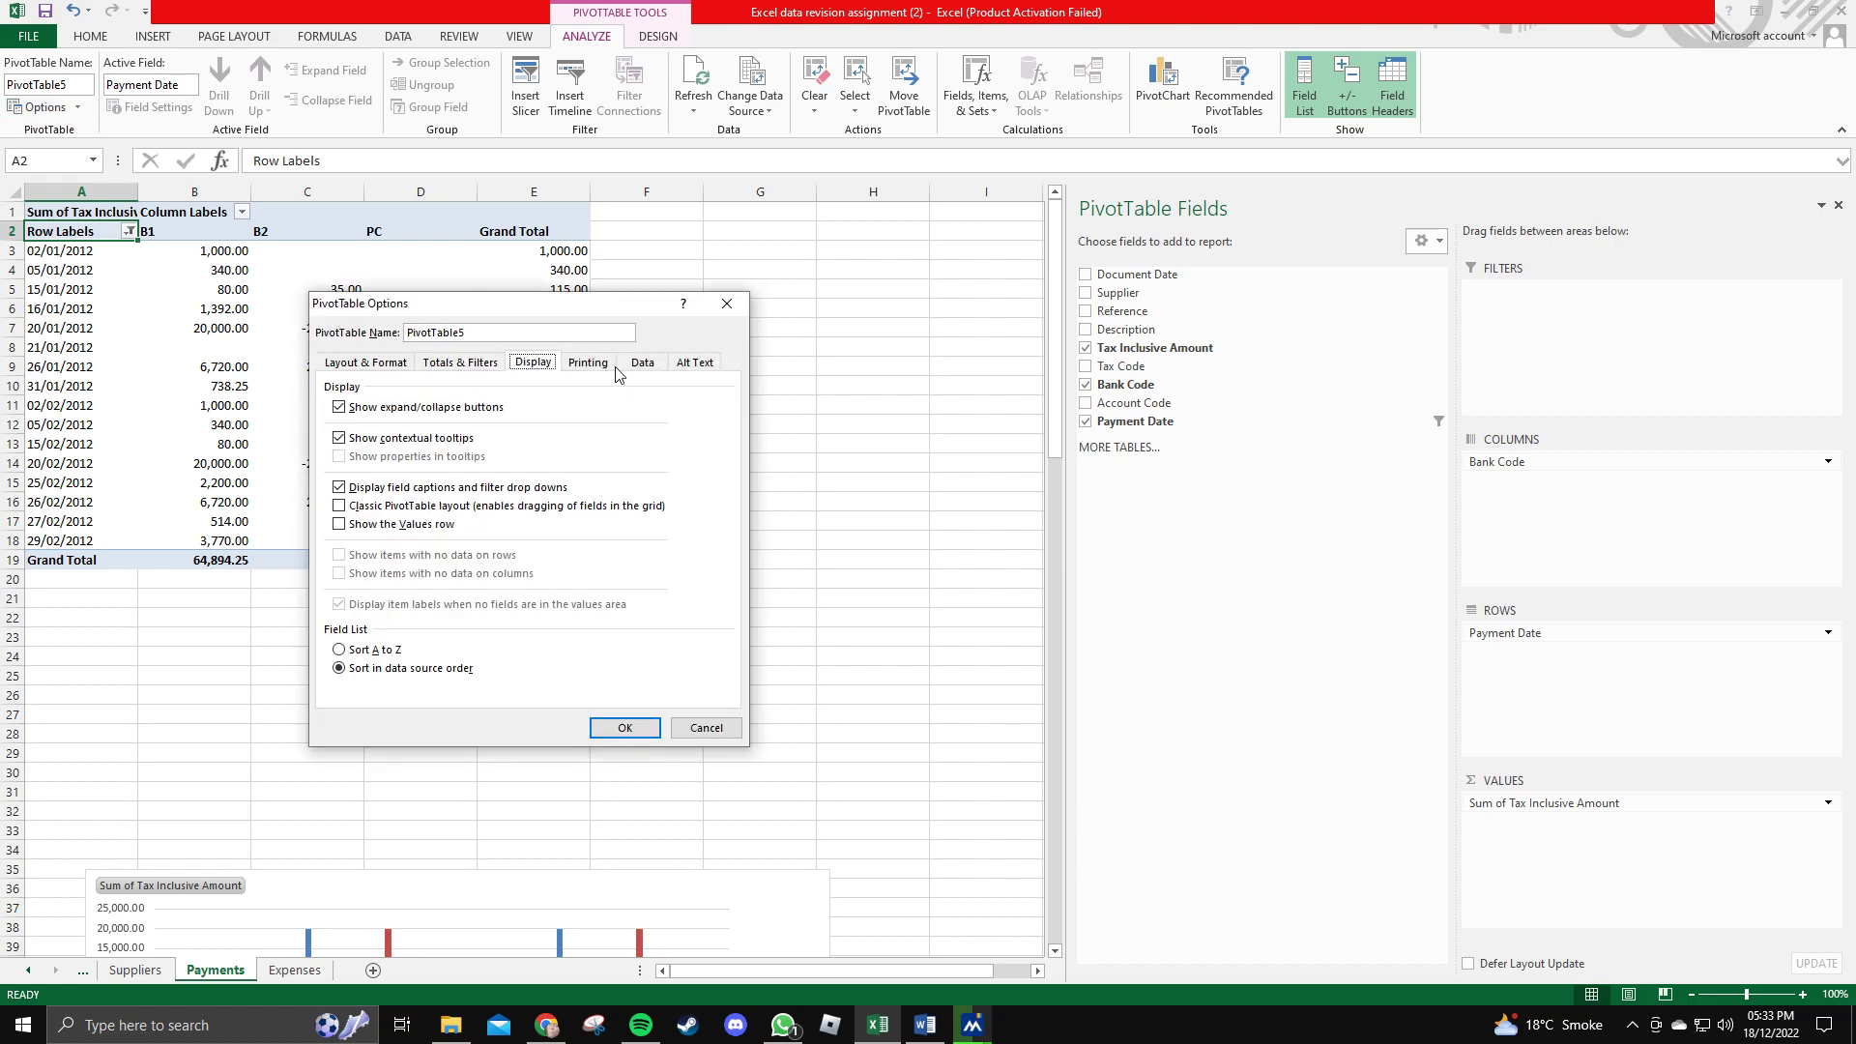
{"action": "left_click", "coordinate": [644, 367]}
{"action": "left_click", "coordinate": [703, 363]}
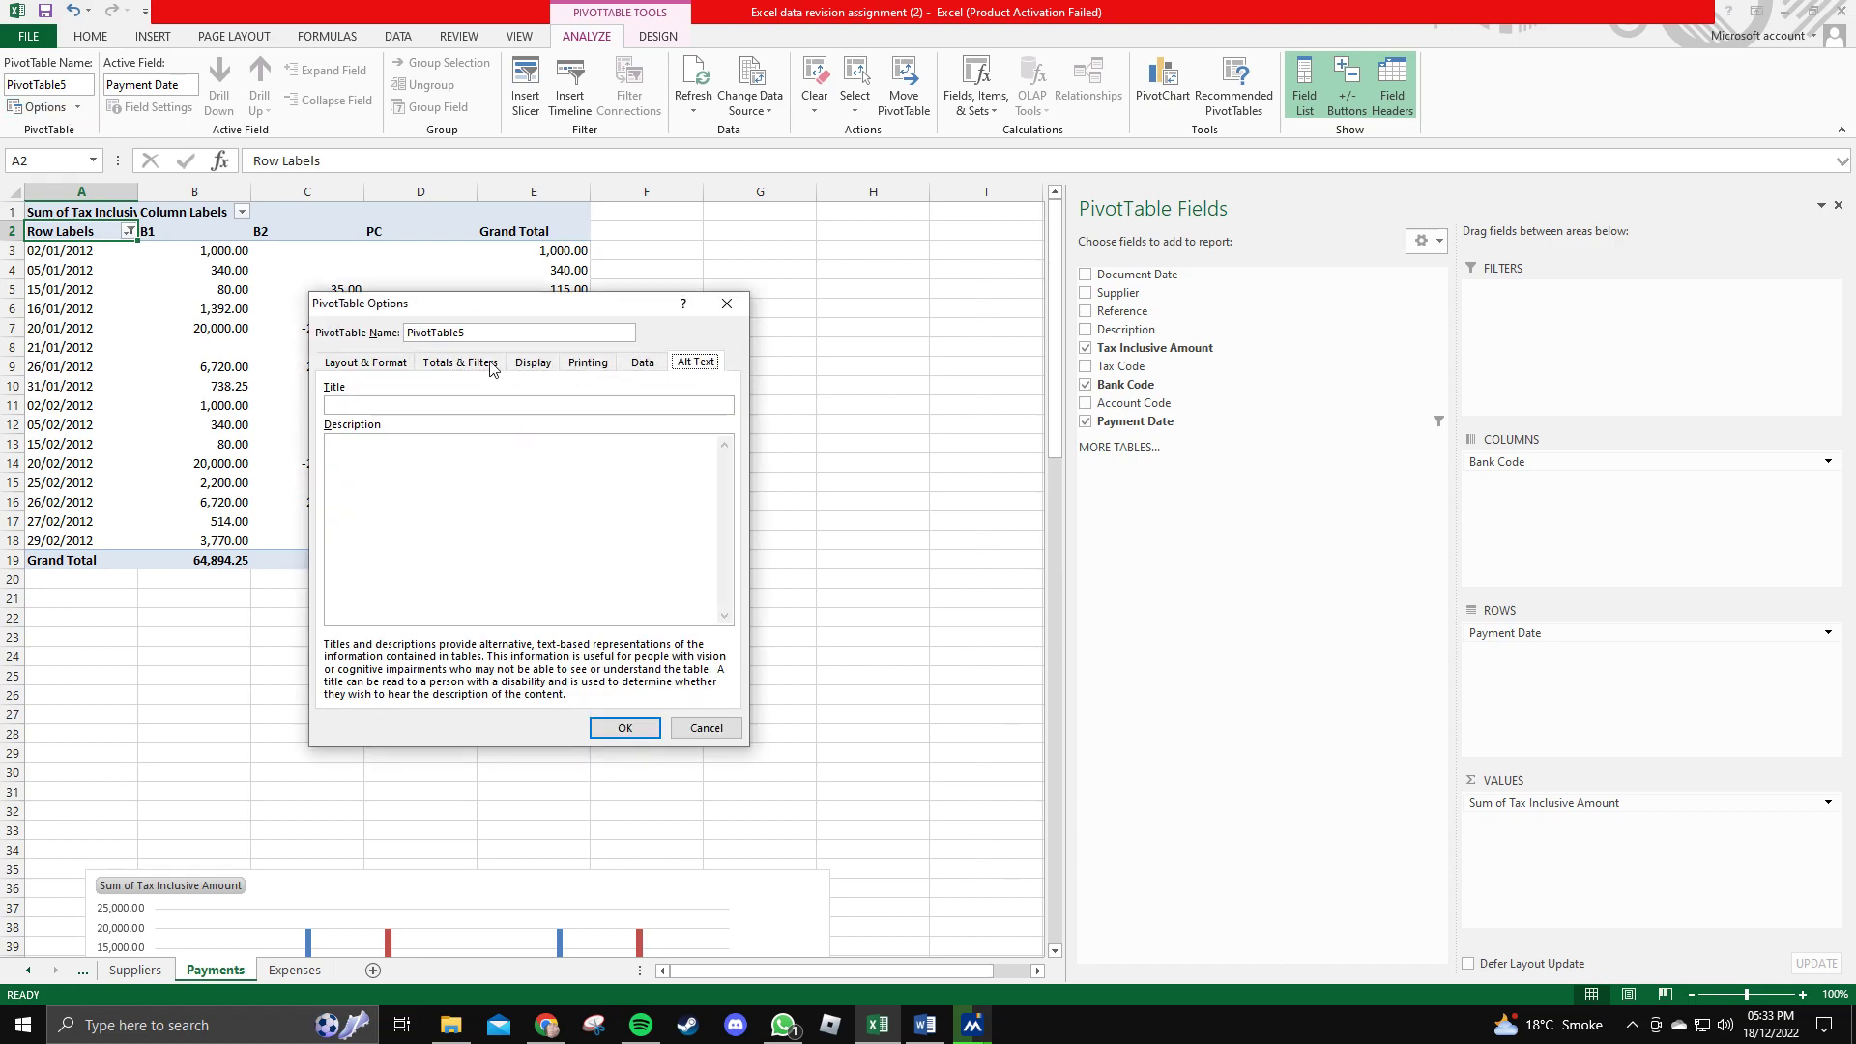
{"action": "left_click", "coordinate": [412, 361]}
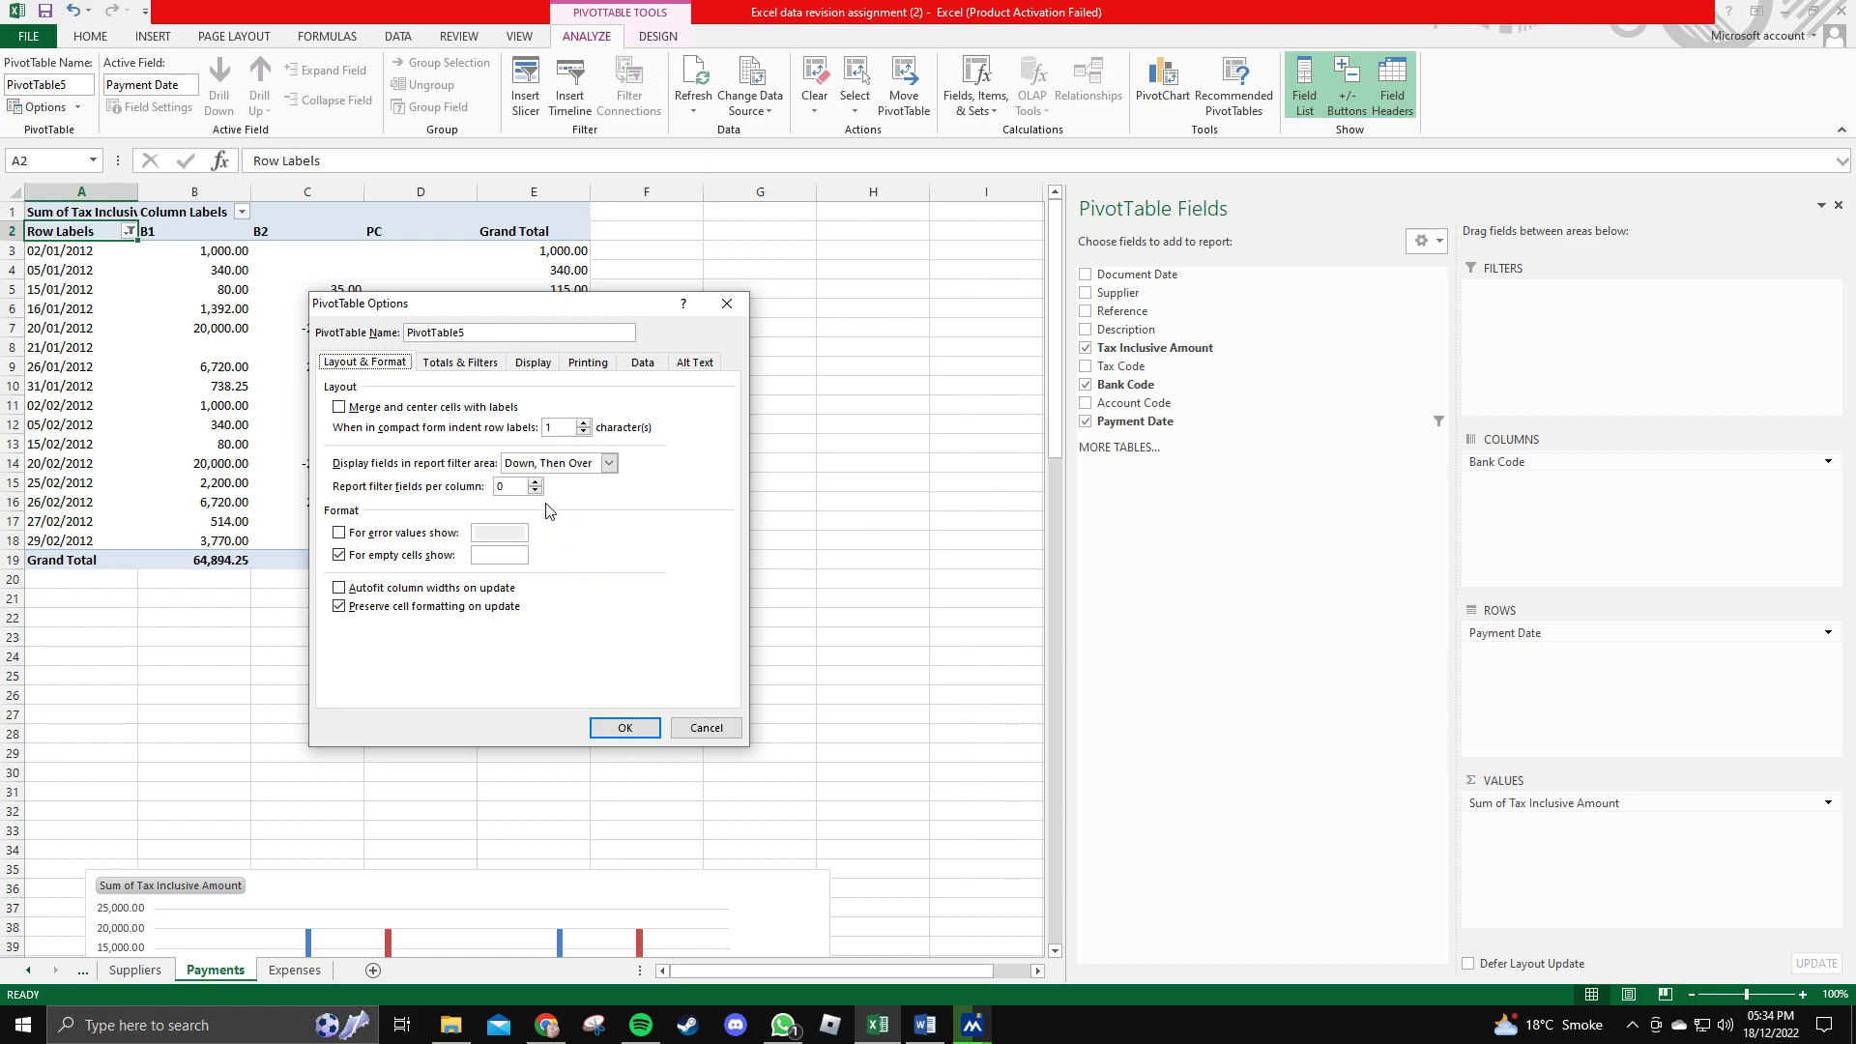
{"action": "left_click", "coordinate": [471, 365]}
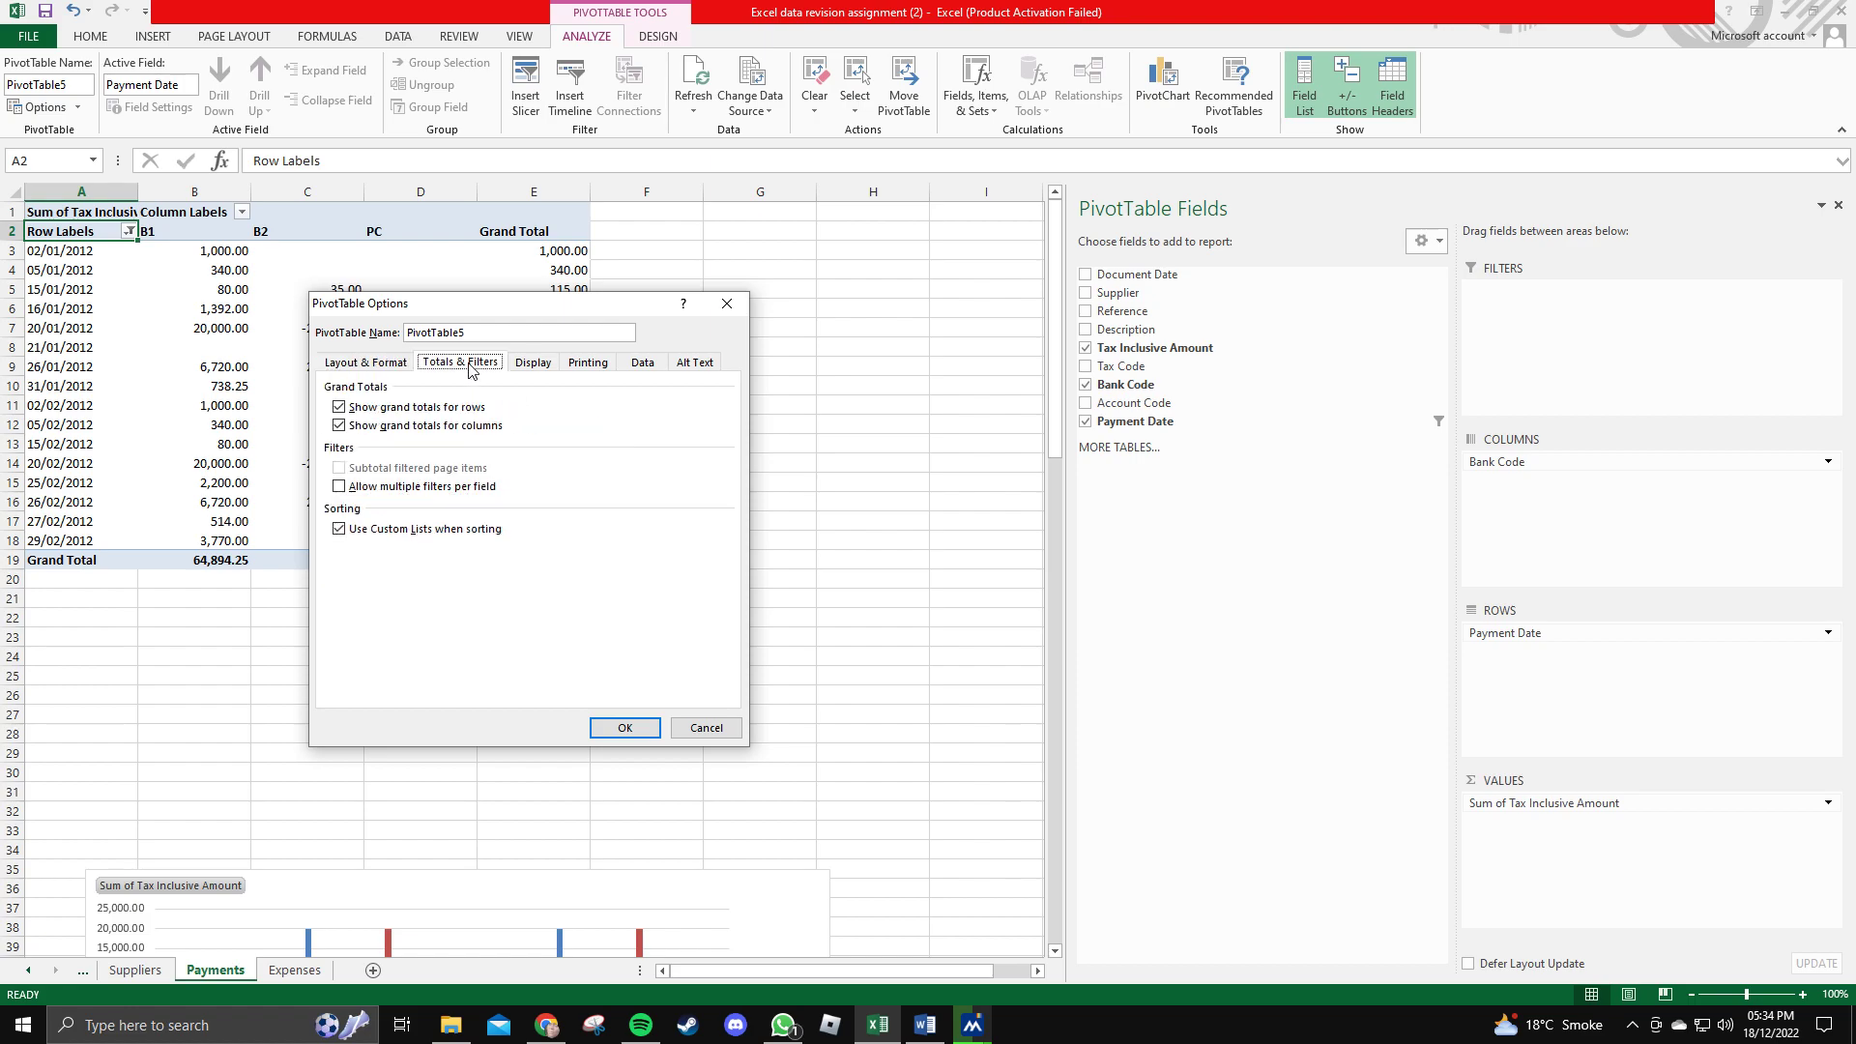
{"action": "left_click", "coordinate": [707, 730]}
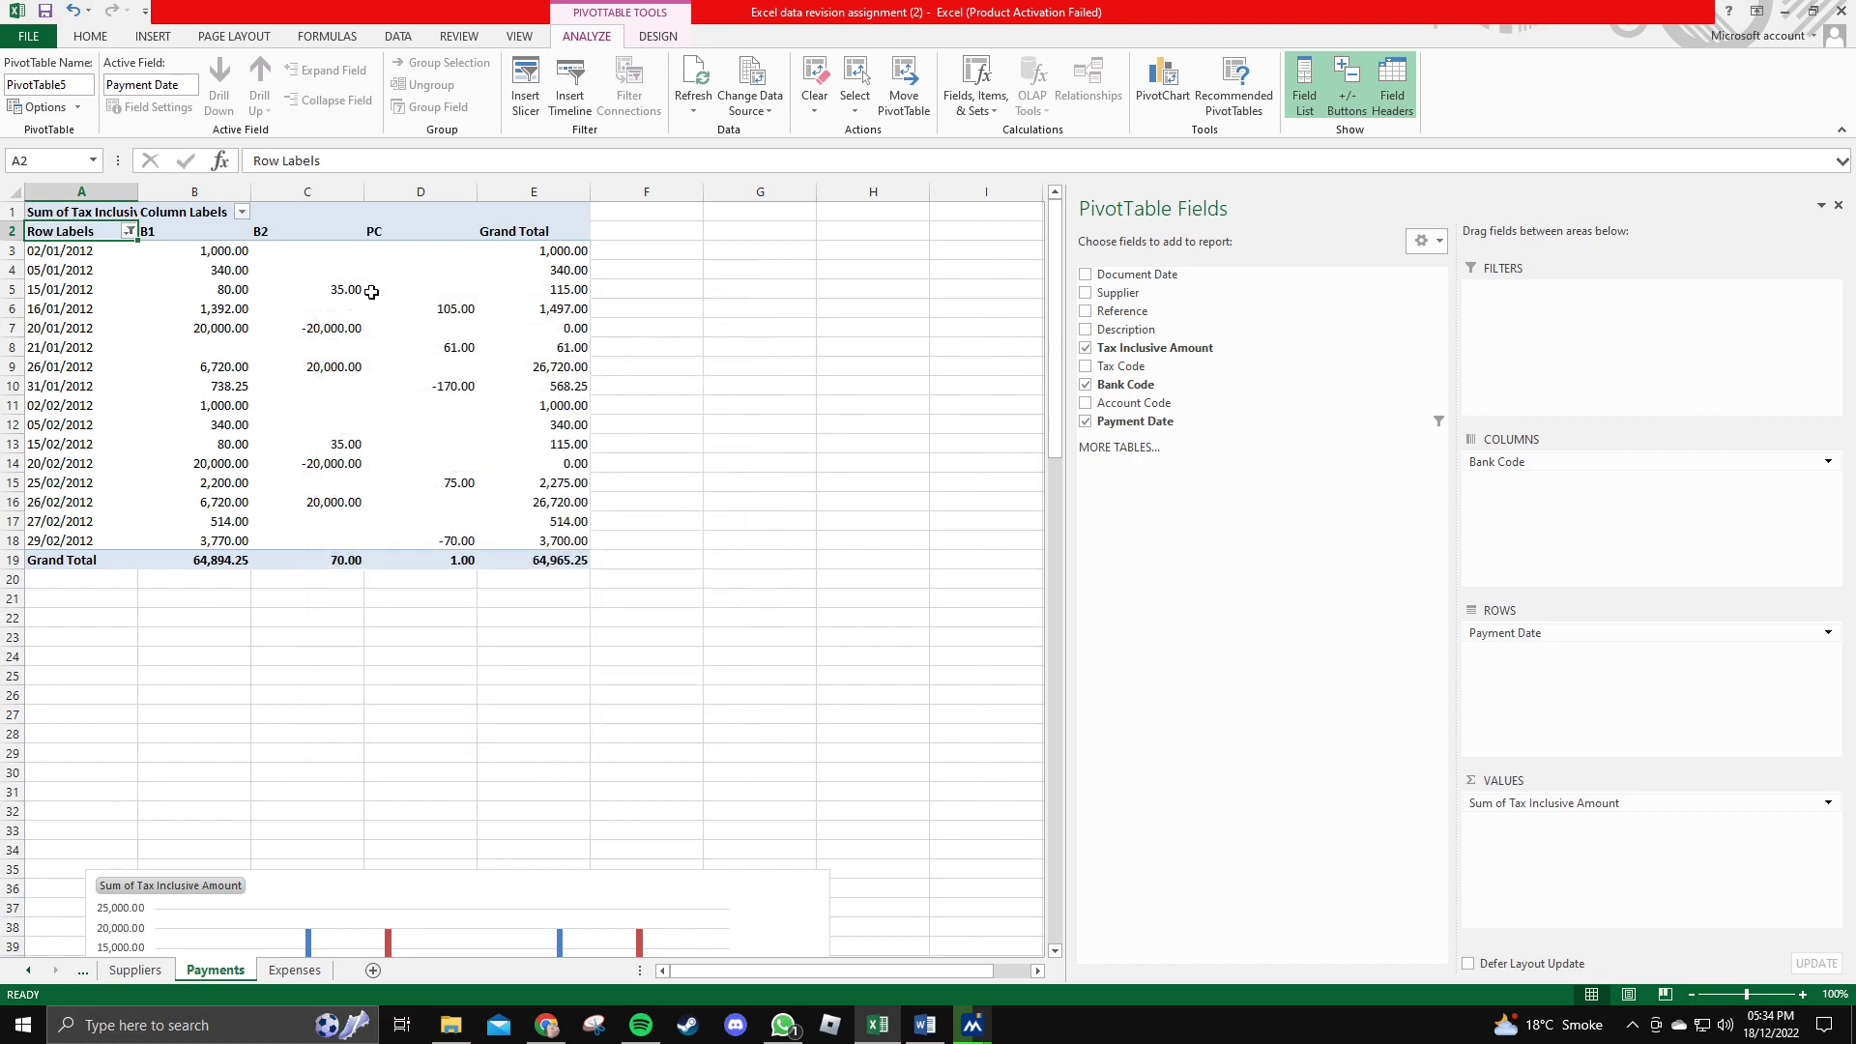
{"action": "mouse_move", "coordinate": [212, 276]}
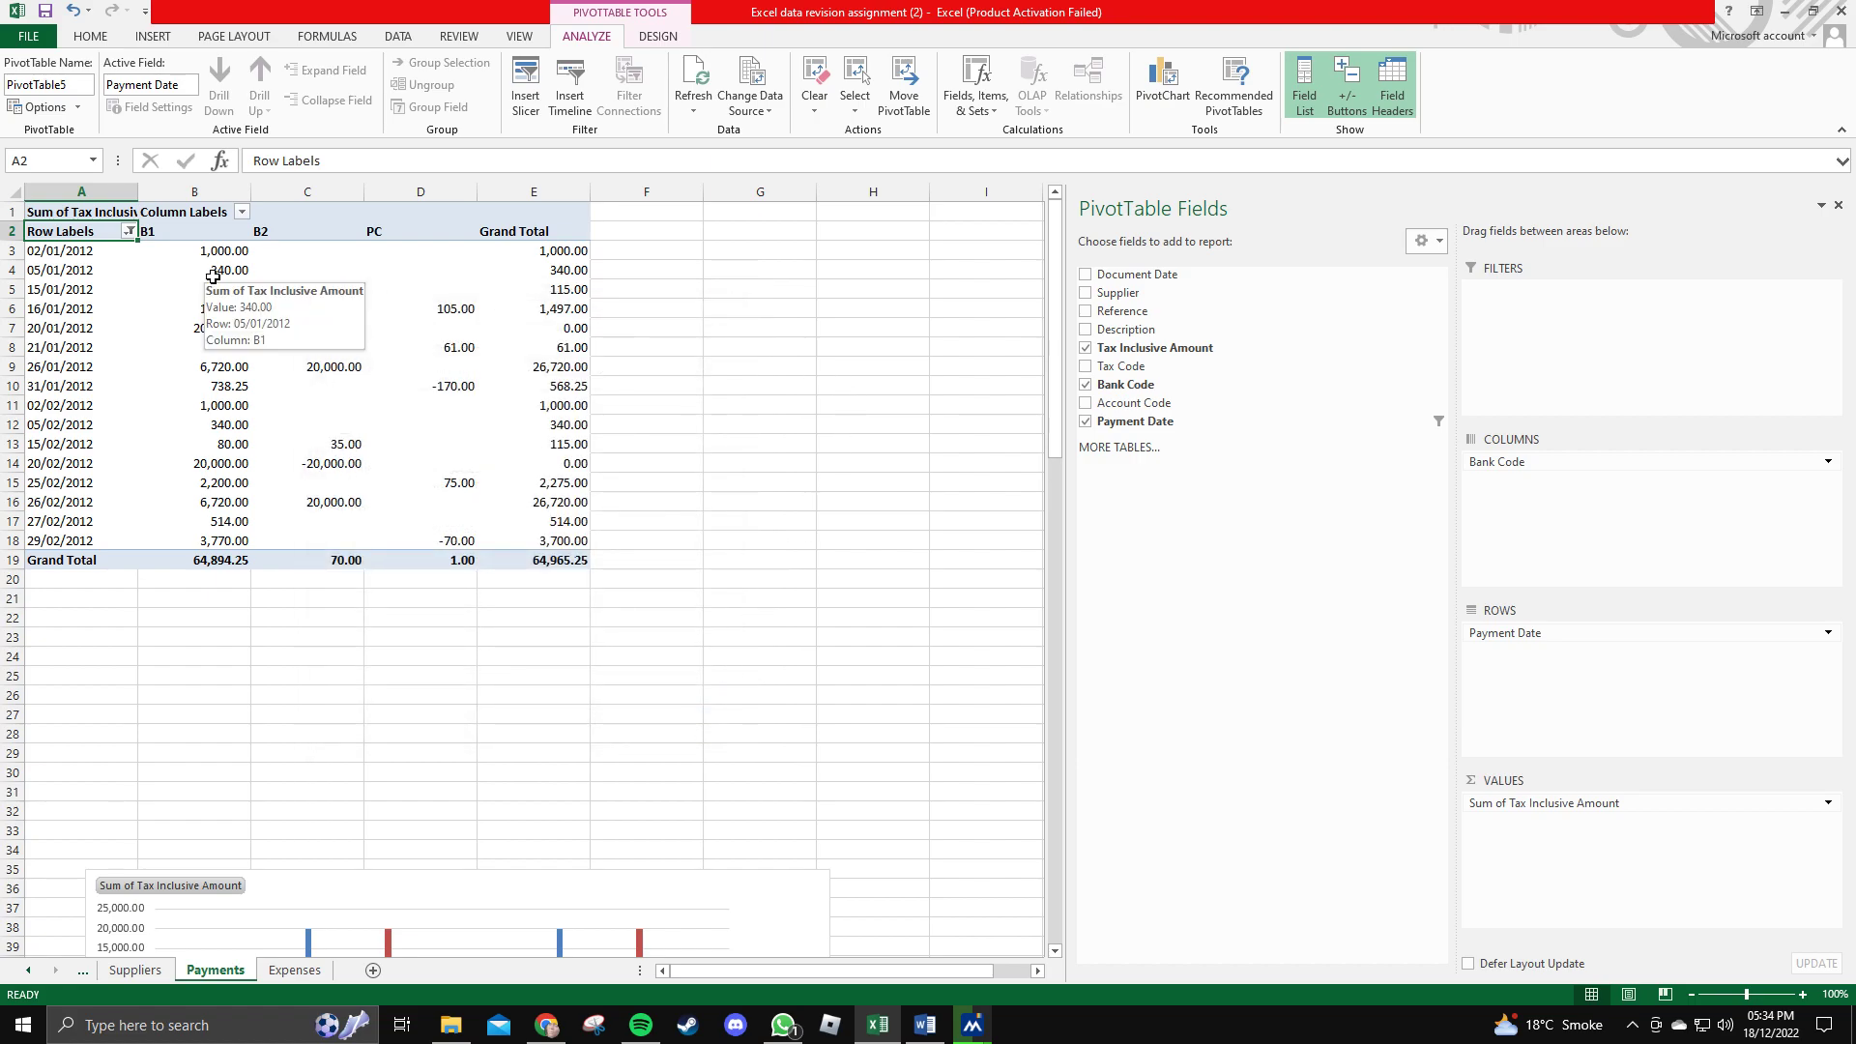
{"action": "right_click", "coordinate": [166, 232]}
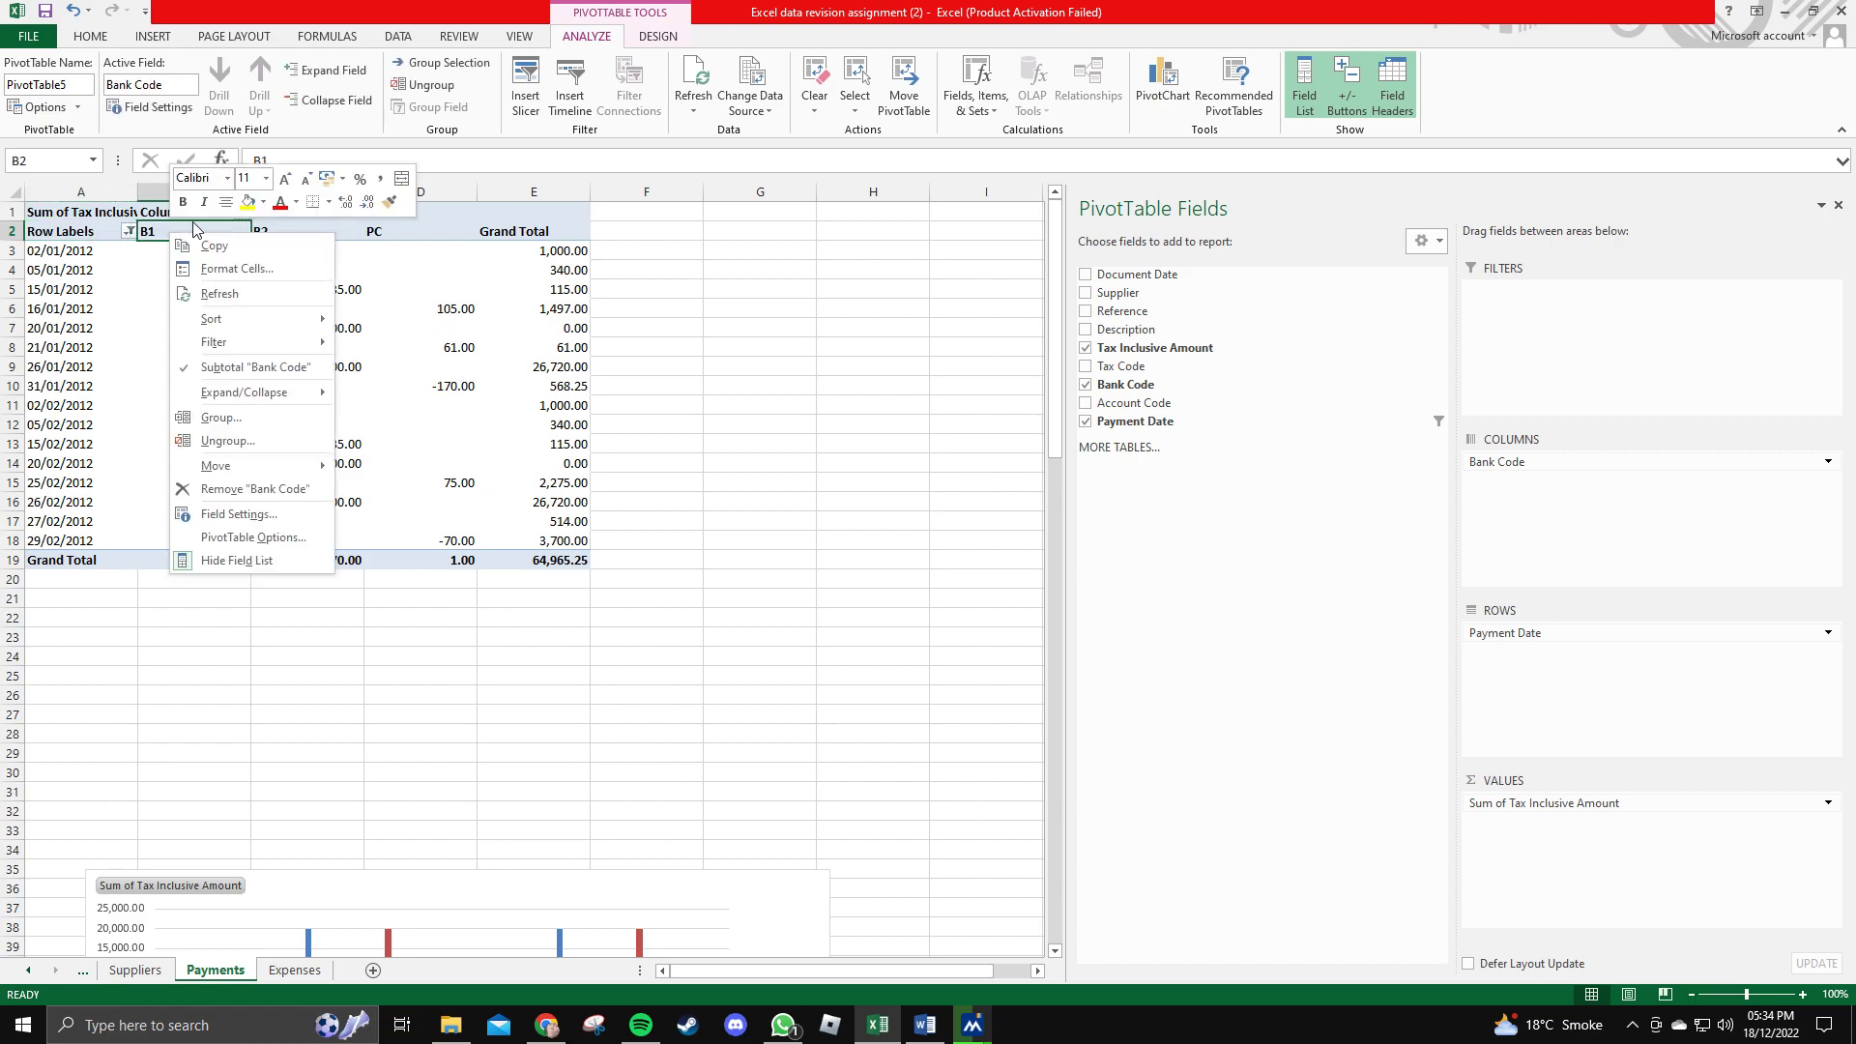
{"action": "left_click", "coordinate": [267, 269]}
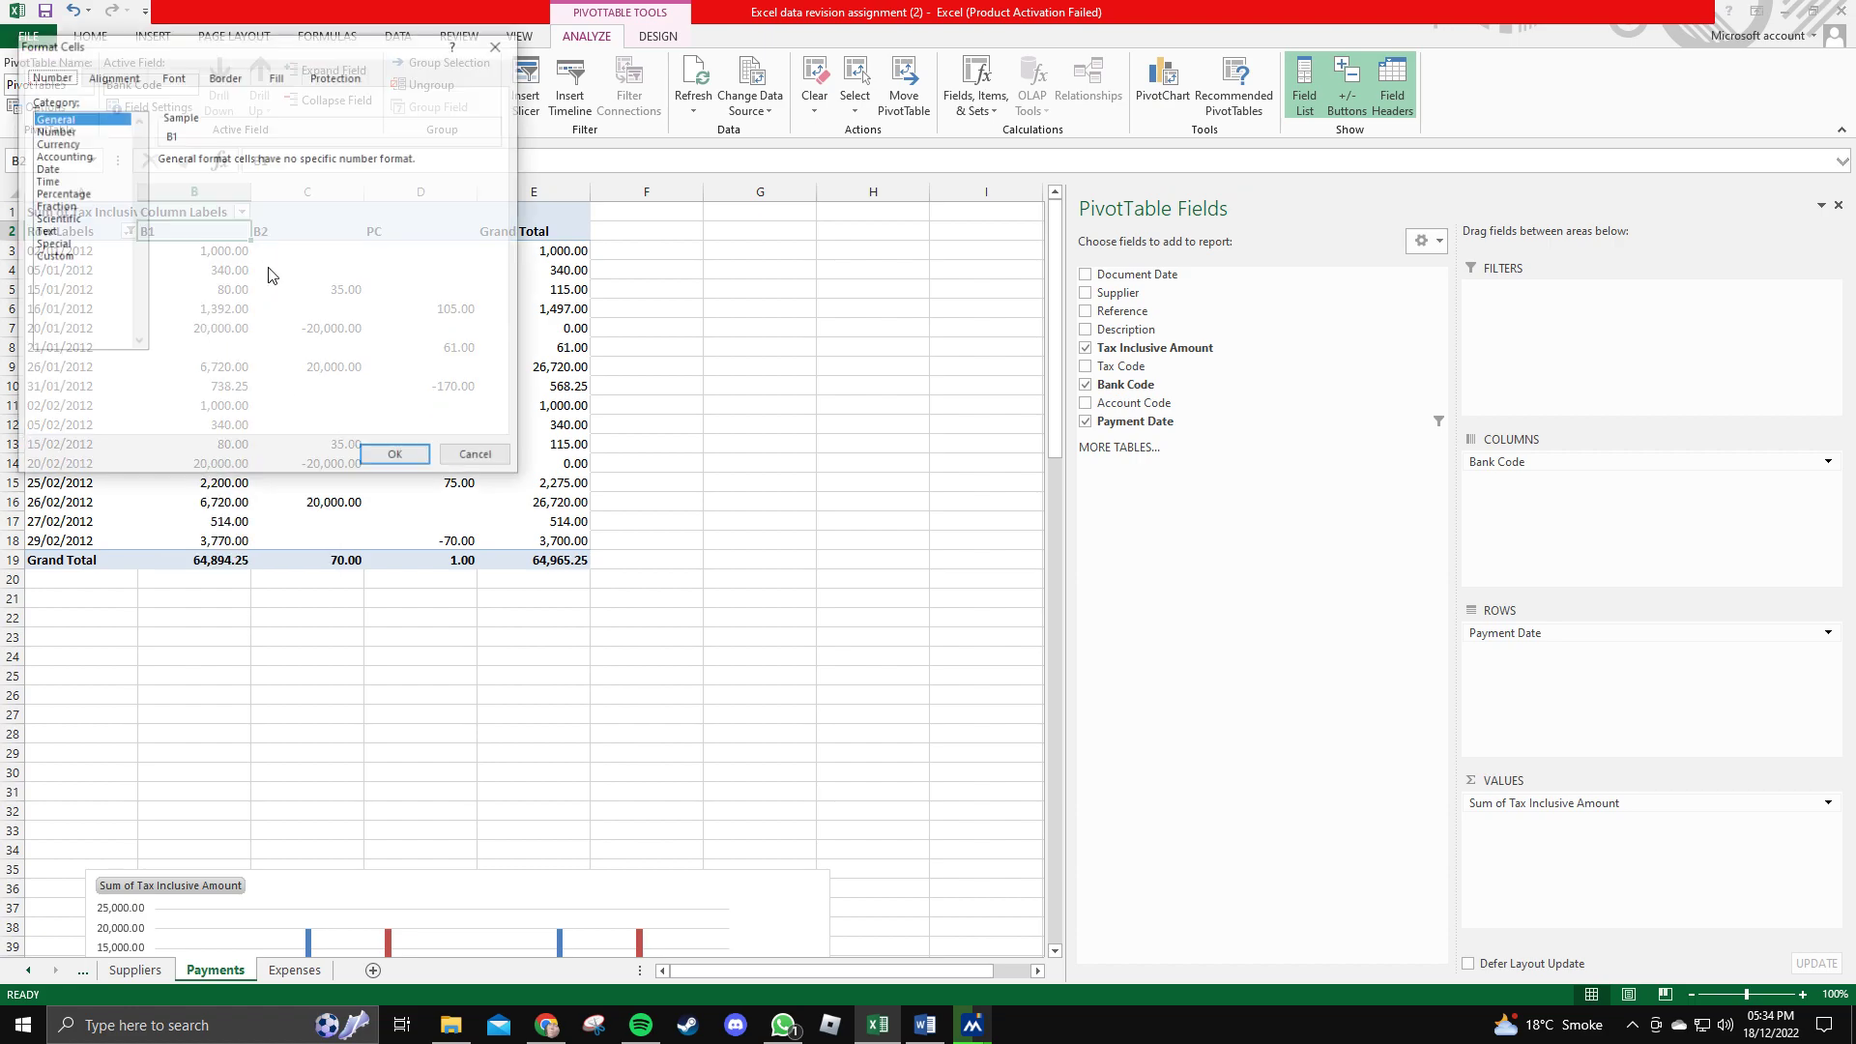
{"action": "left_click", "coordinate": [477, 456]}
{"action": "right_click", "coordinate": [202, 215]}
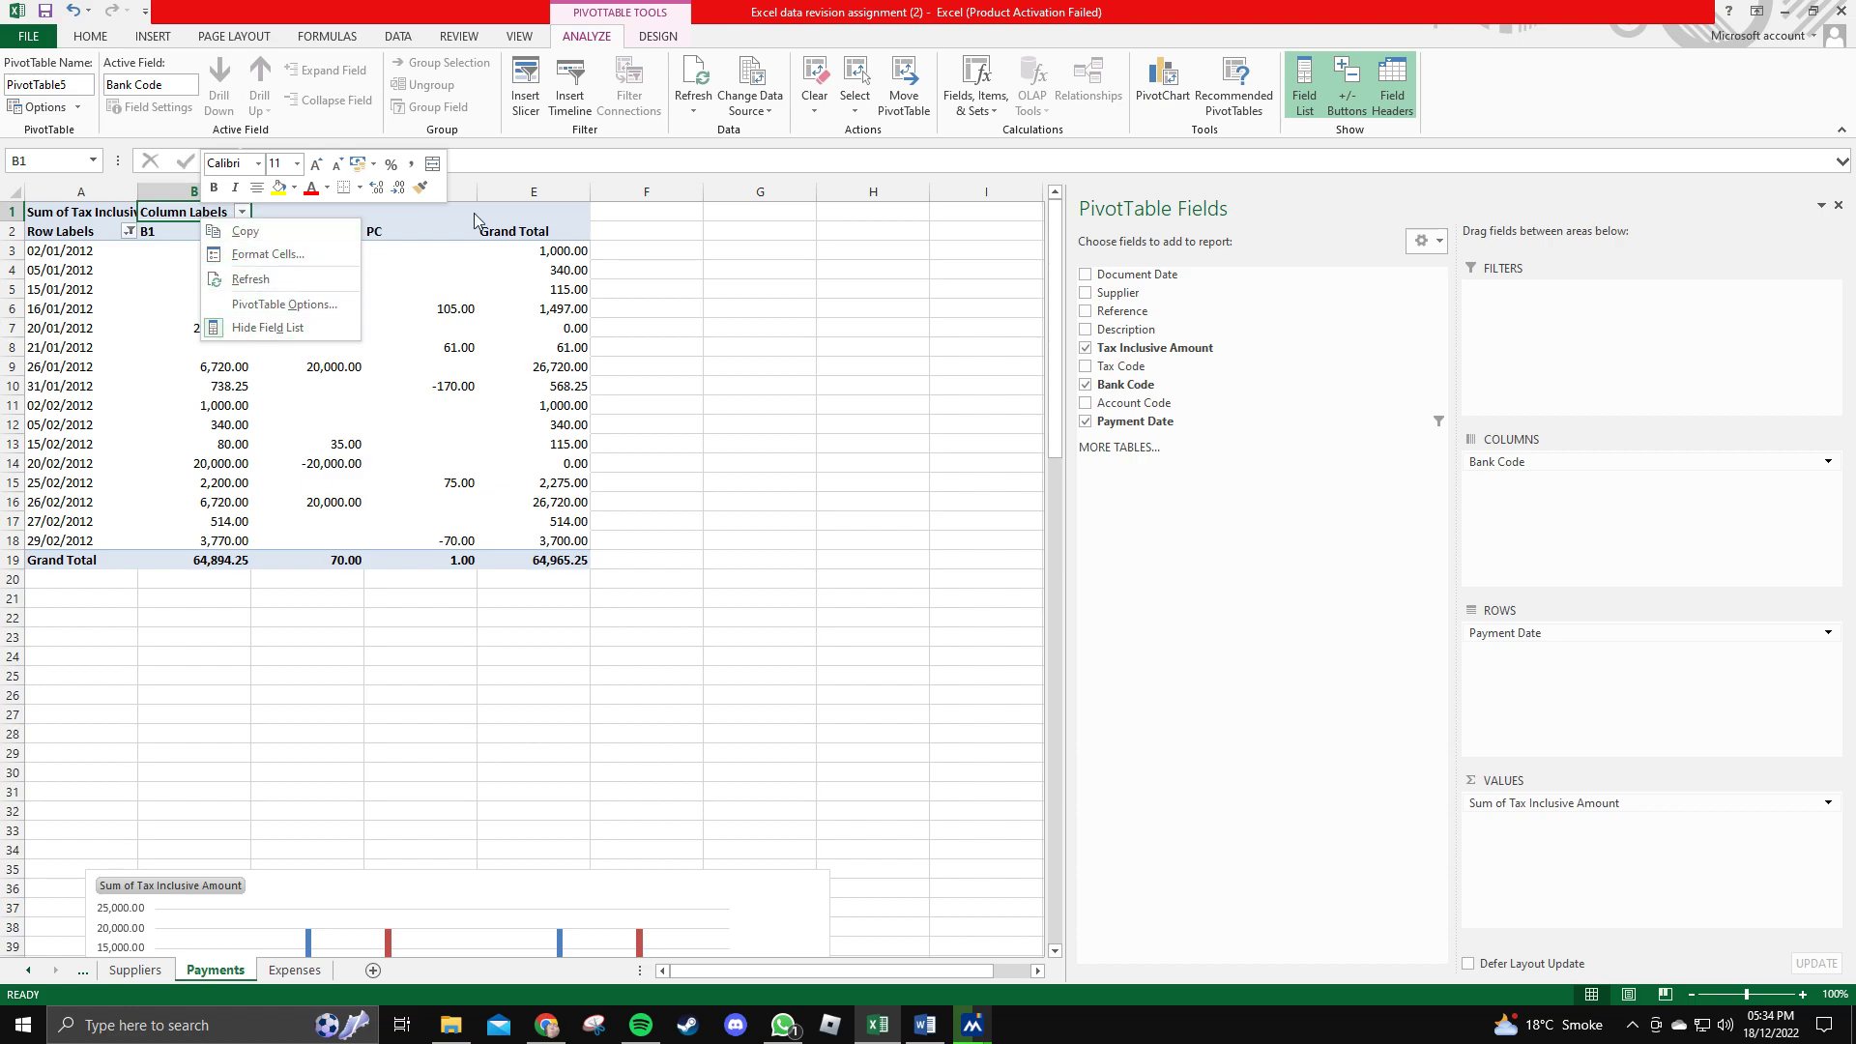
{"action": "key", "text": "Escape"}
Check the column width setting of column B and of columns A to E together.
{"action": "left_click", "coordinate": [174, 186]}
{"action": "right_click", "coordinate": [174, 187]}
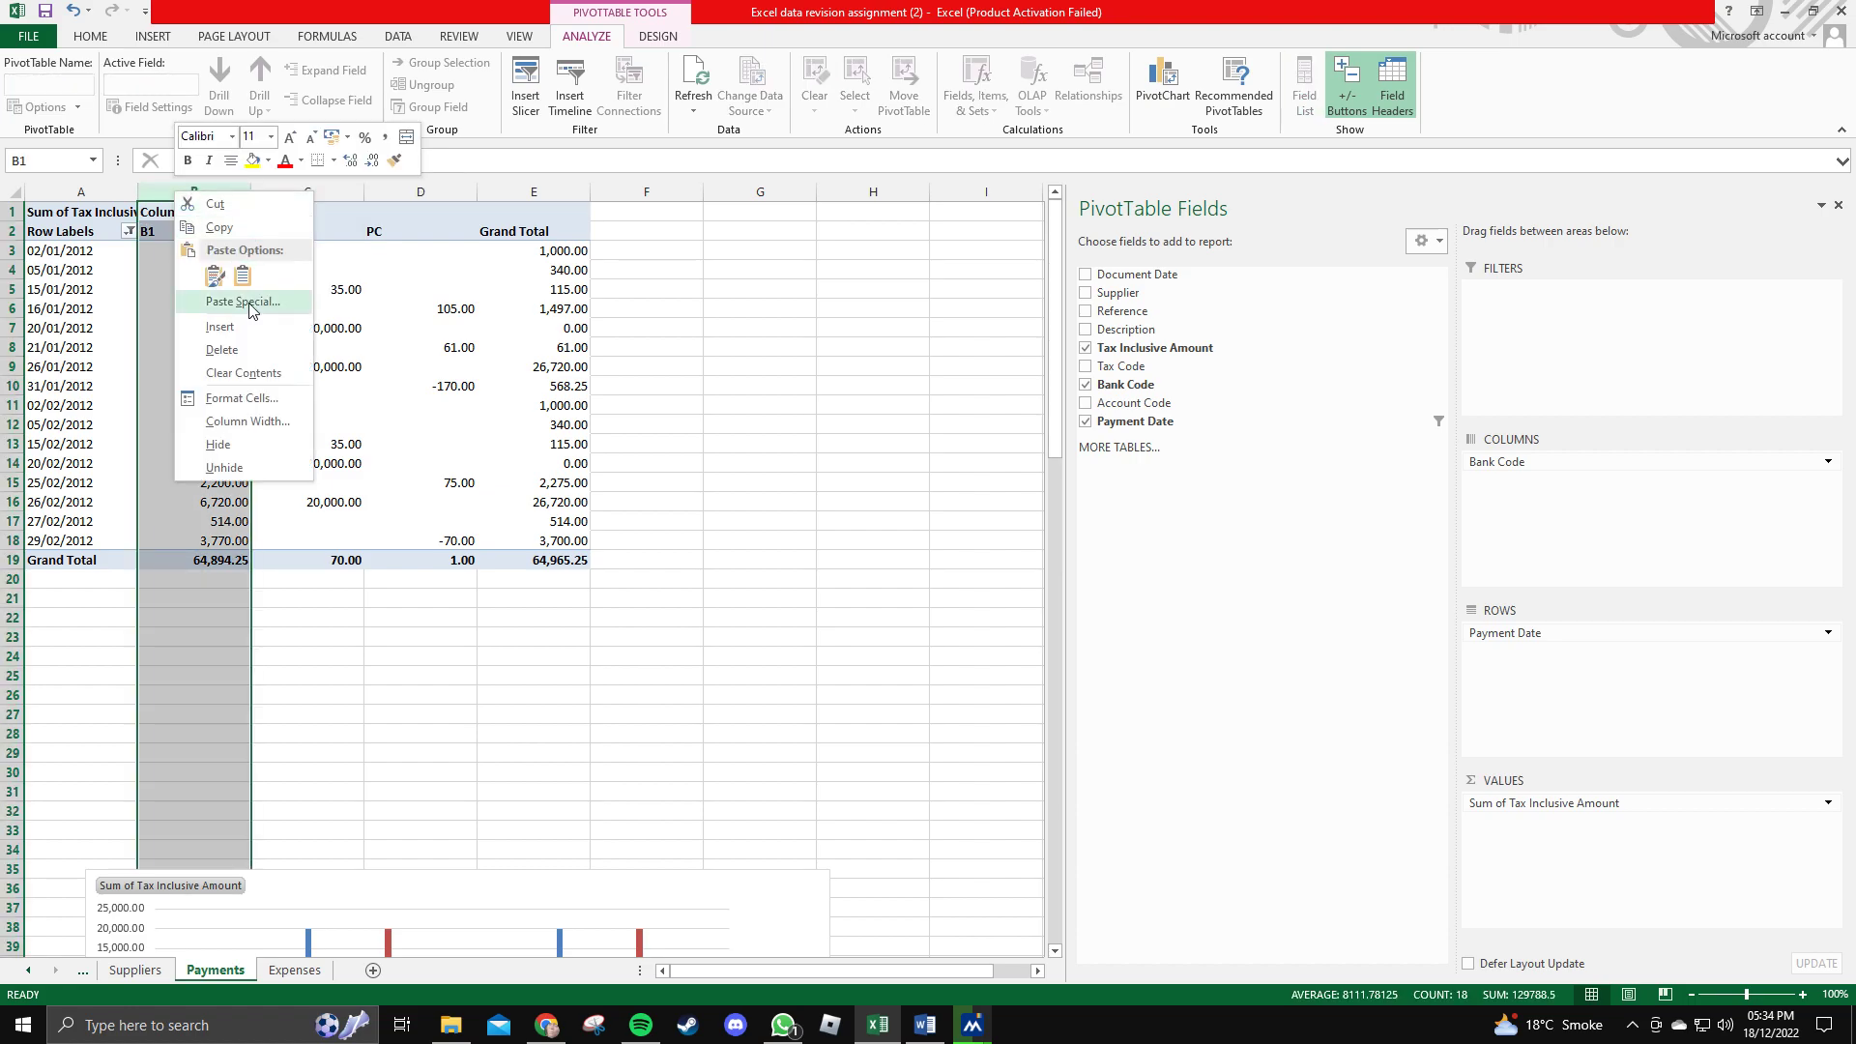
{"action": "left_click", "coordinate": [246, 422]}
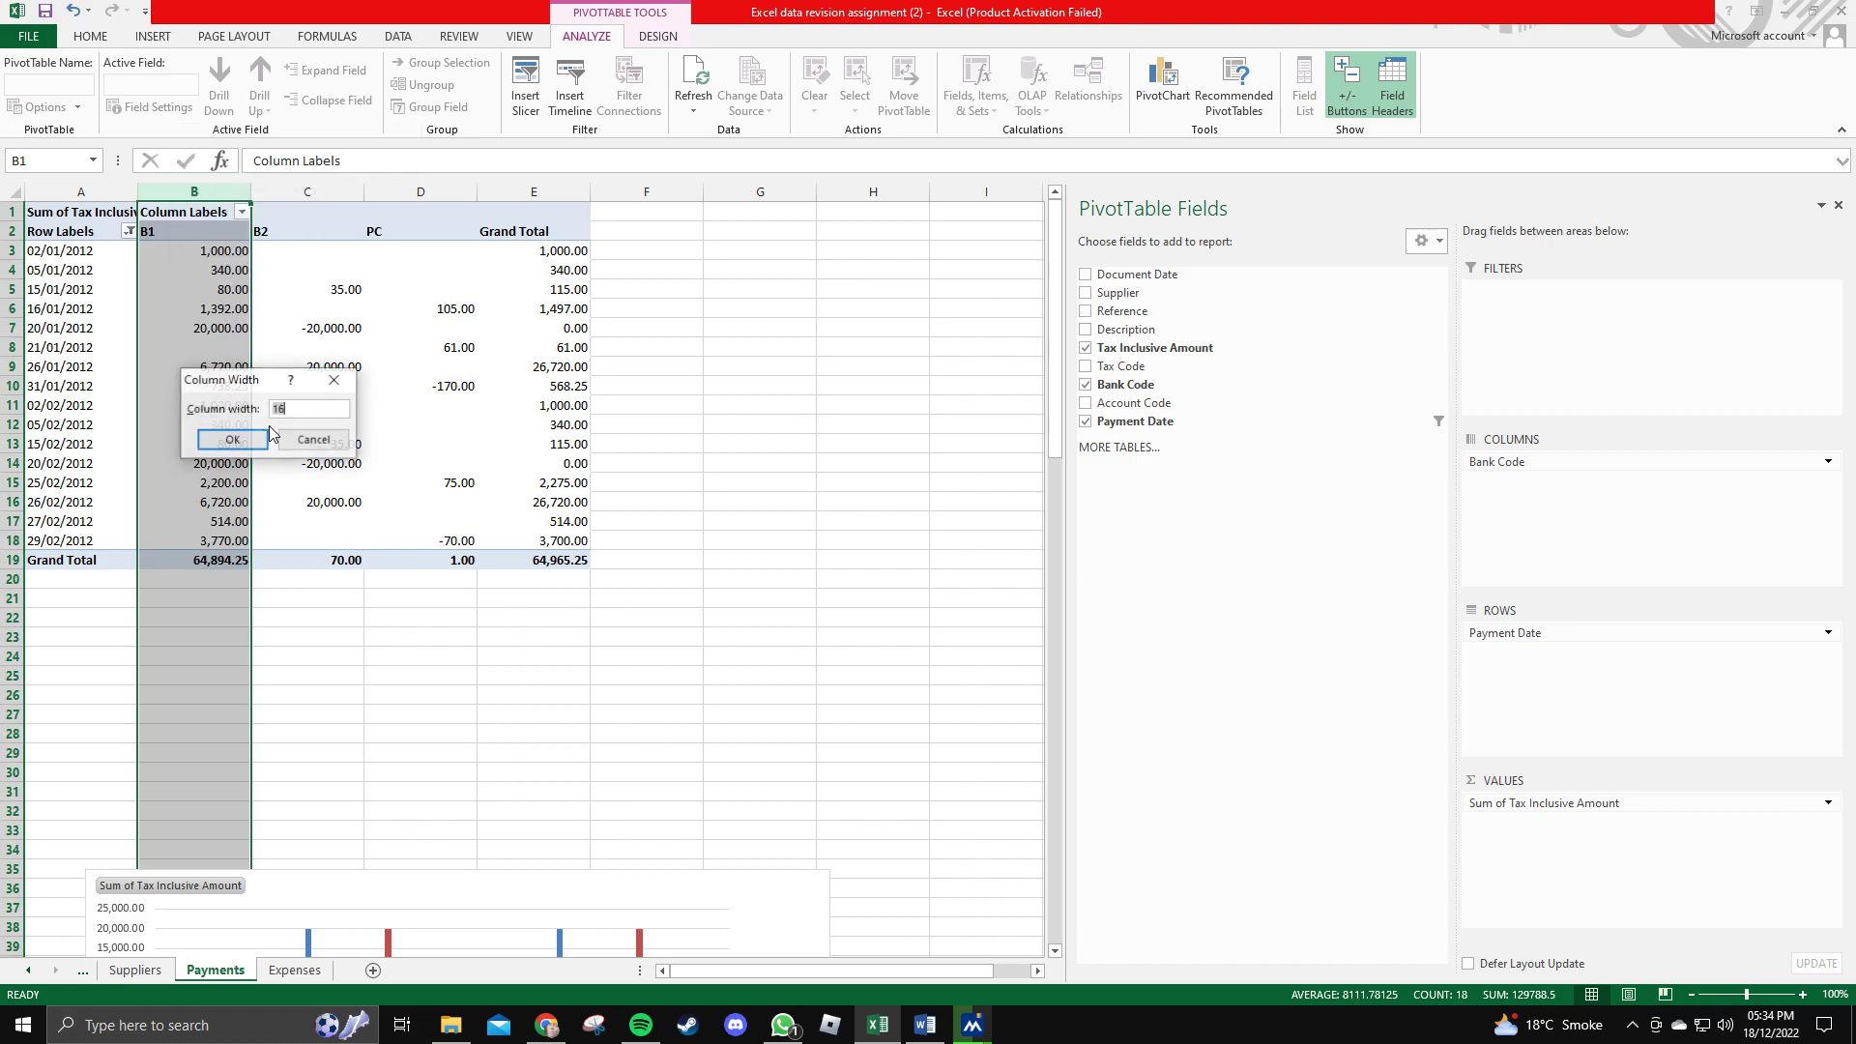
{"action": "left_click", "coordinate": [232, 441]}
{"action": "left_click_drag", "start_coordinate": [64, 191], "coordinate": [531, 189]}
{"action": "right_click", "coordinate": [531, 189]}
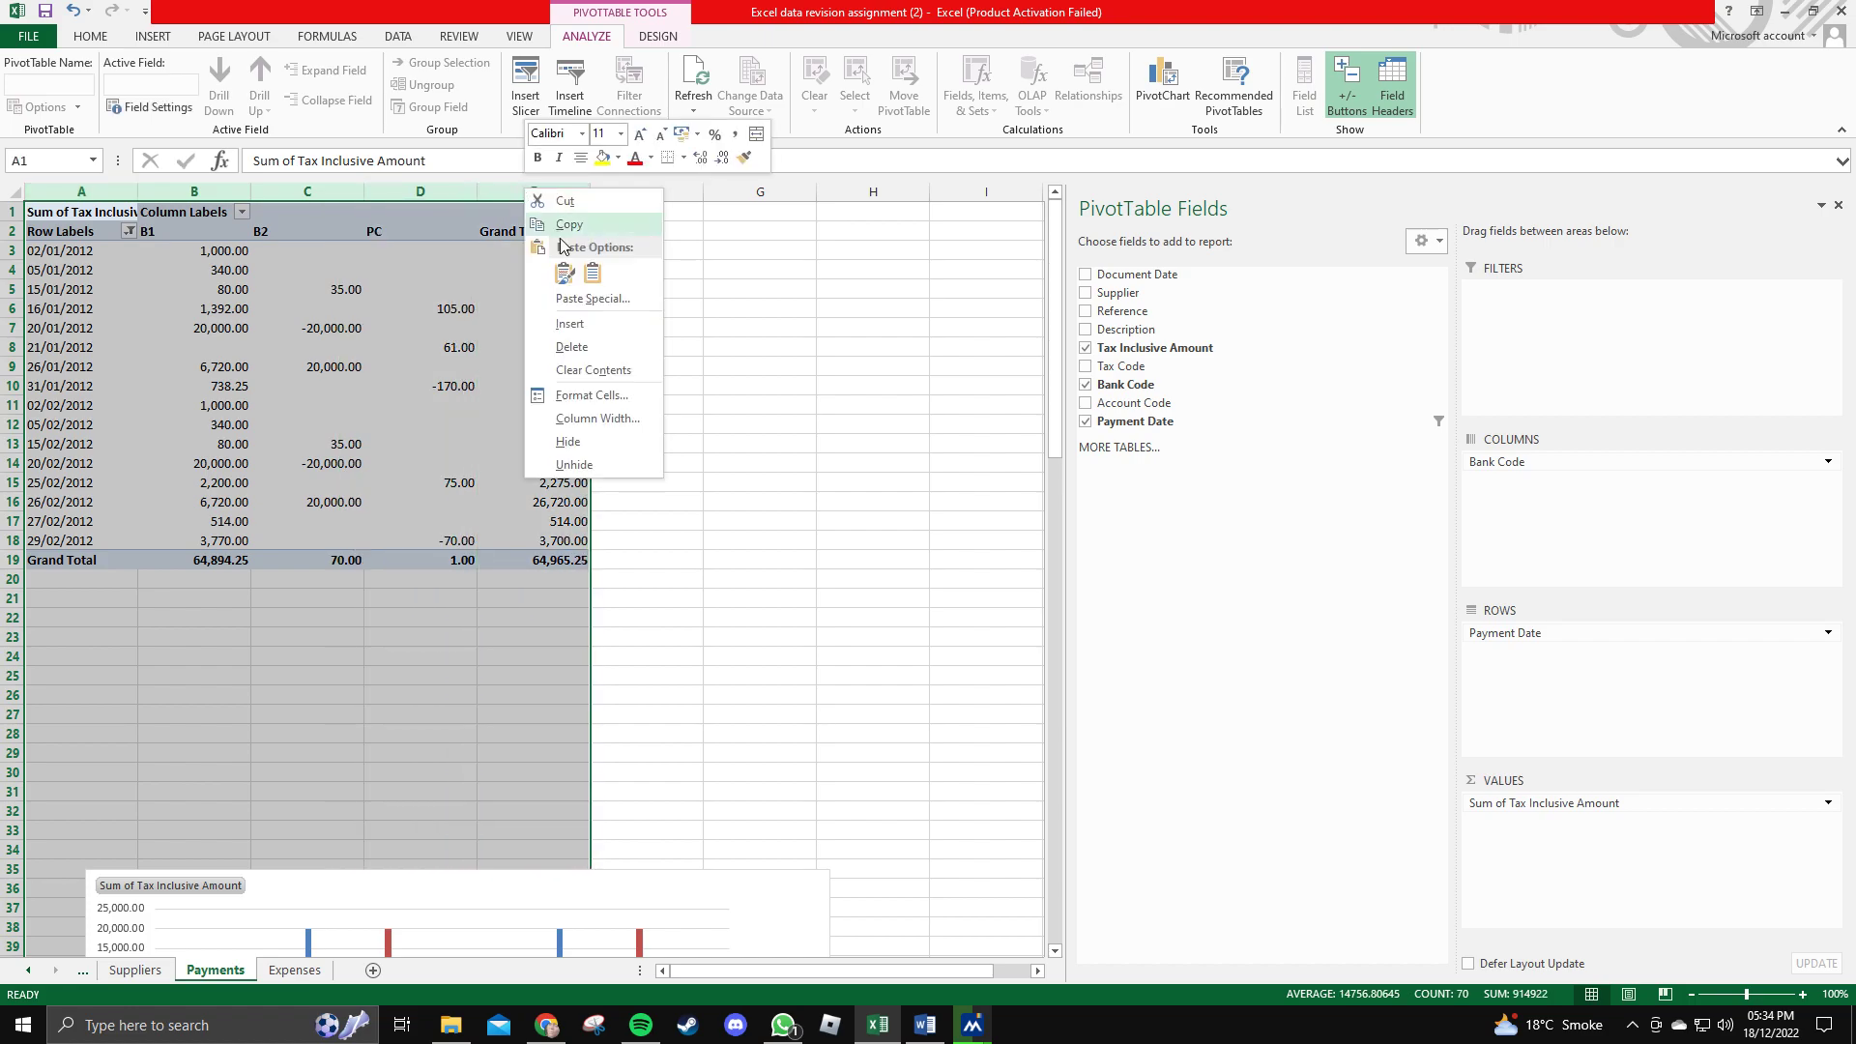
{"action": "left_click", "coordinate": [591, 417]}
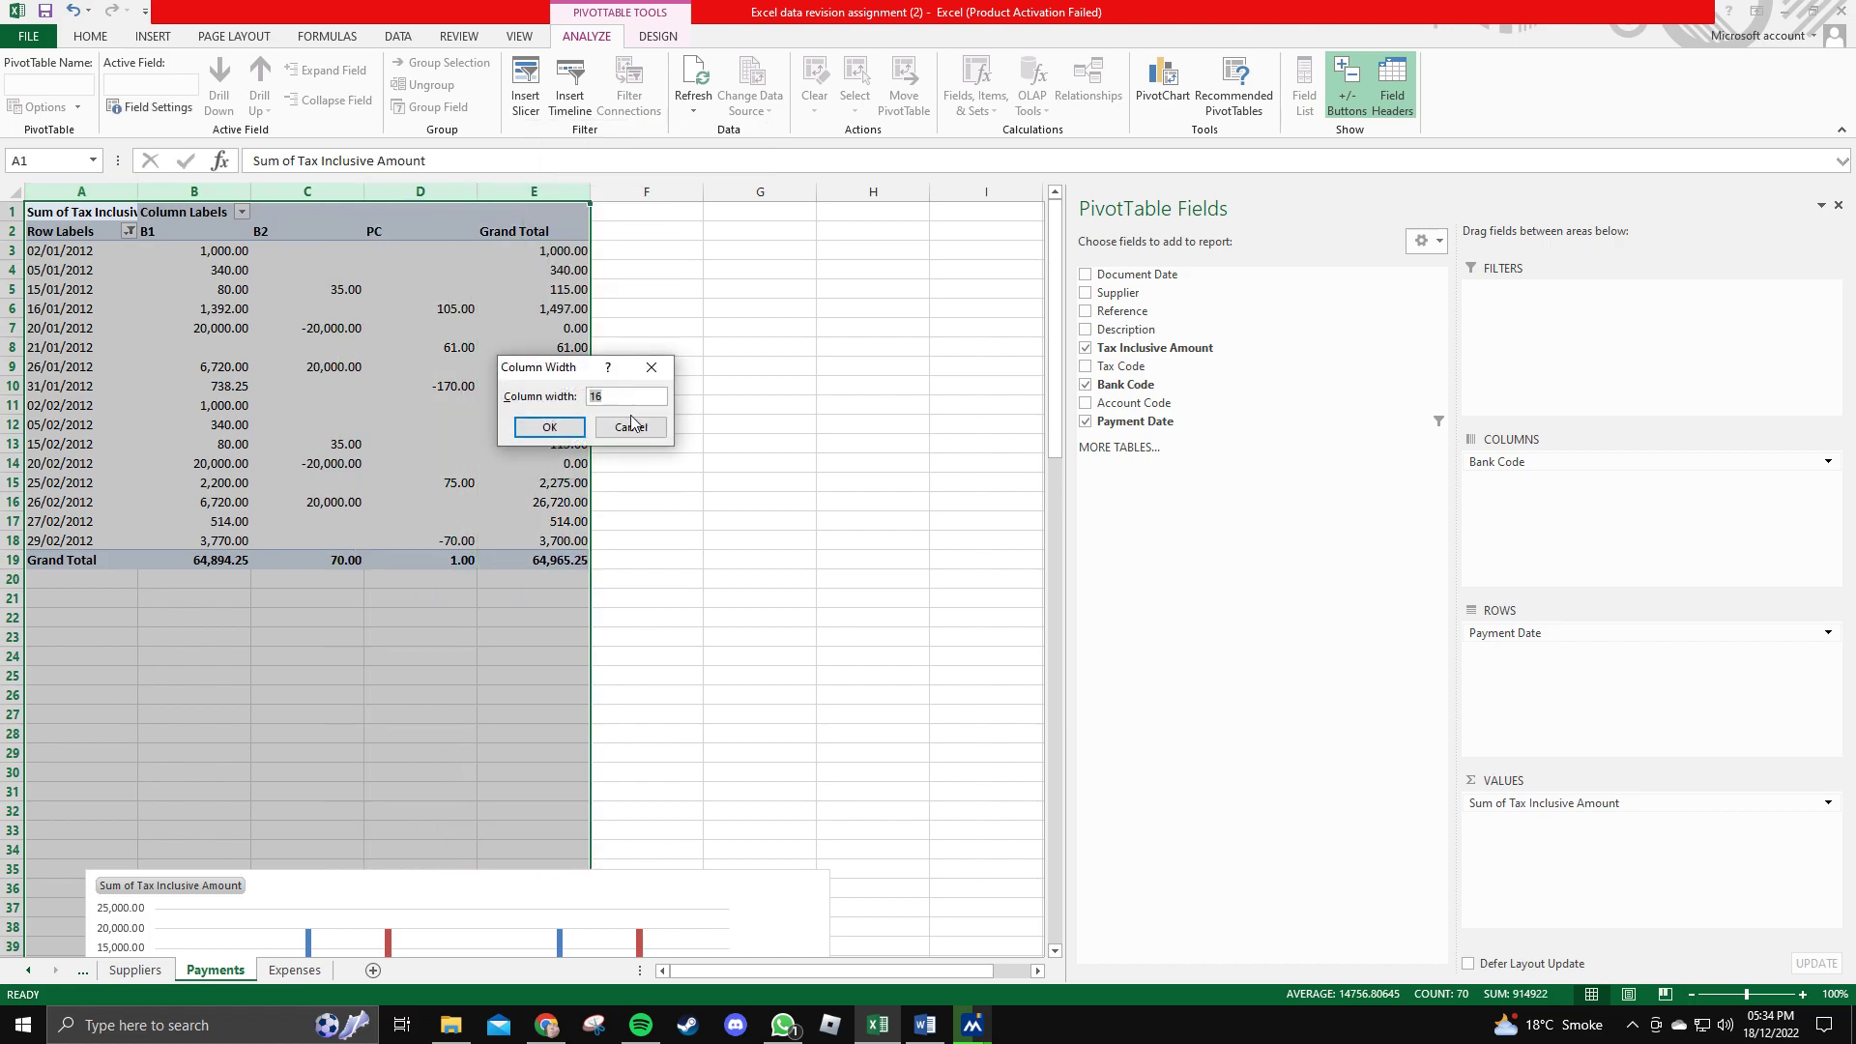
{"action": "left_click", "coordinate": [631, 426]}
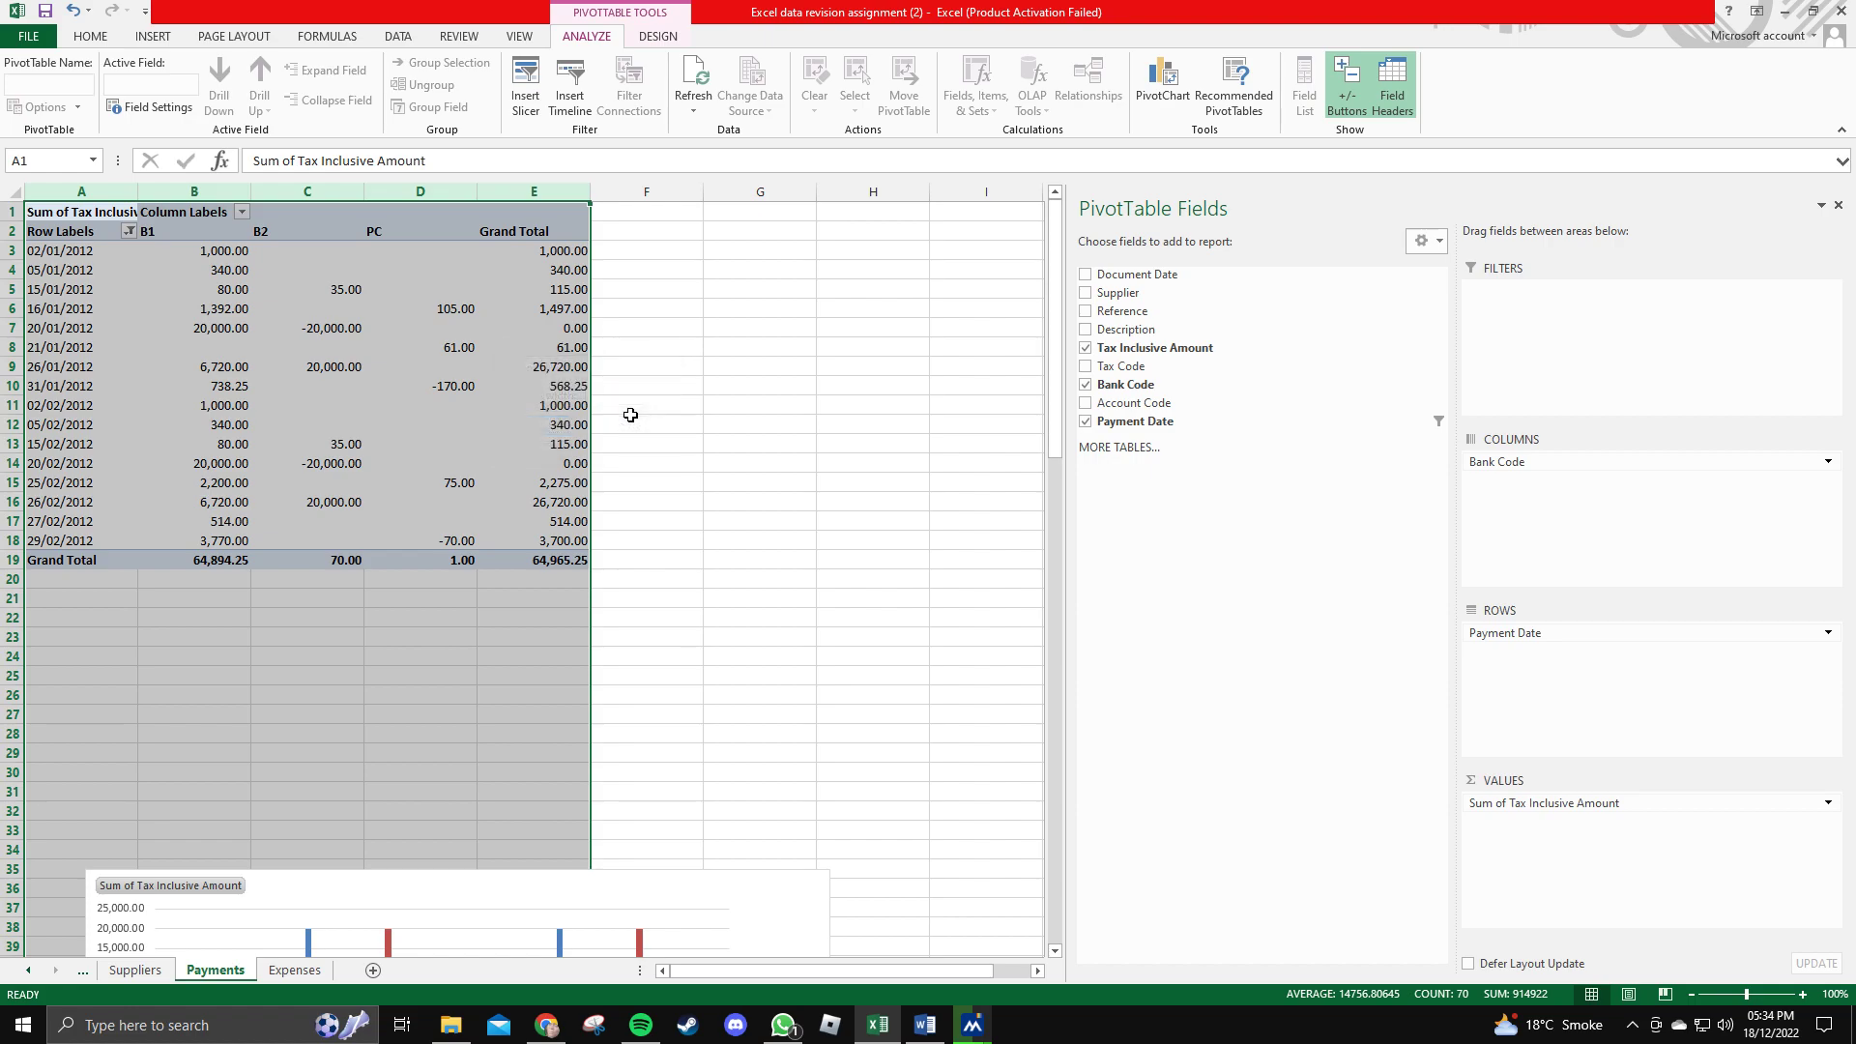
Check the layout and format settings in the Payments pivot table's PivotTable Options and confirm them.
{"action": "left_click", "coordinate": [450, 423]}
{"action": "left_click", "coordinate": [38, 107]}
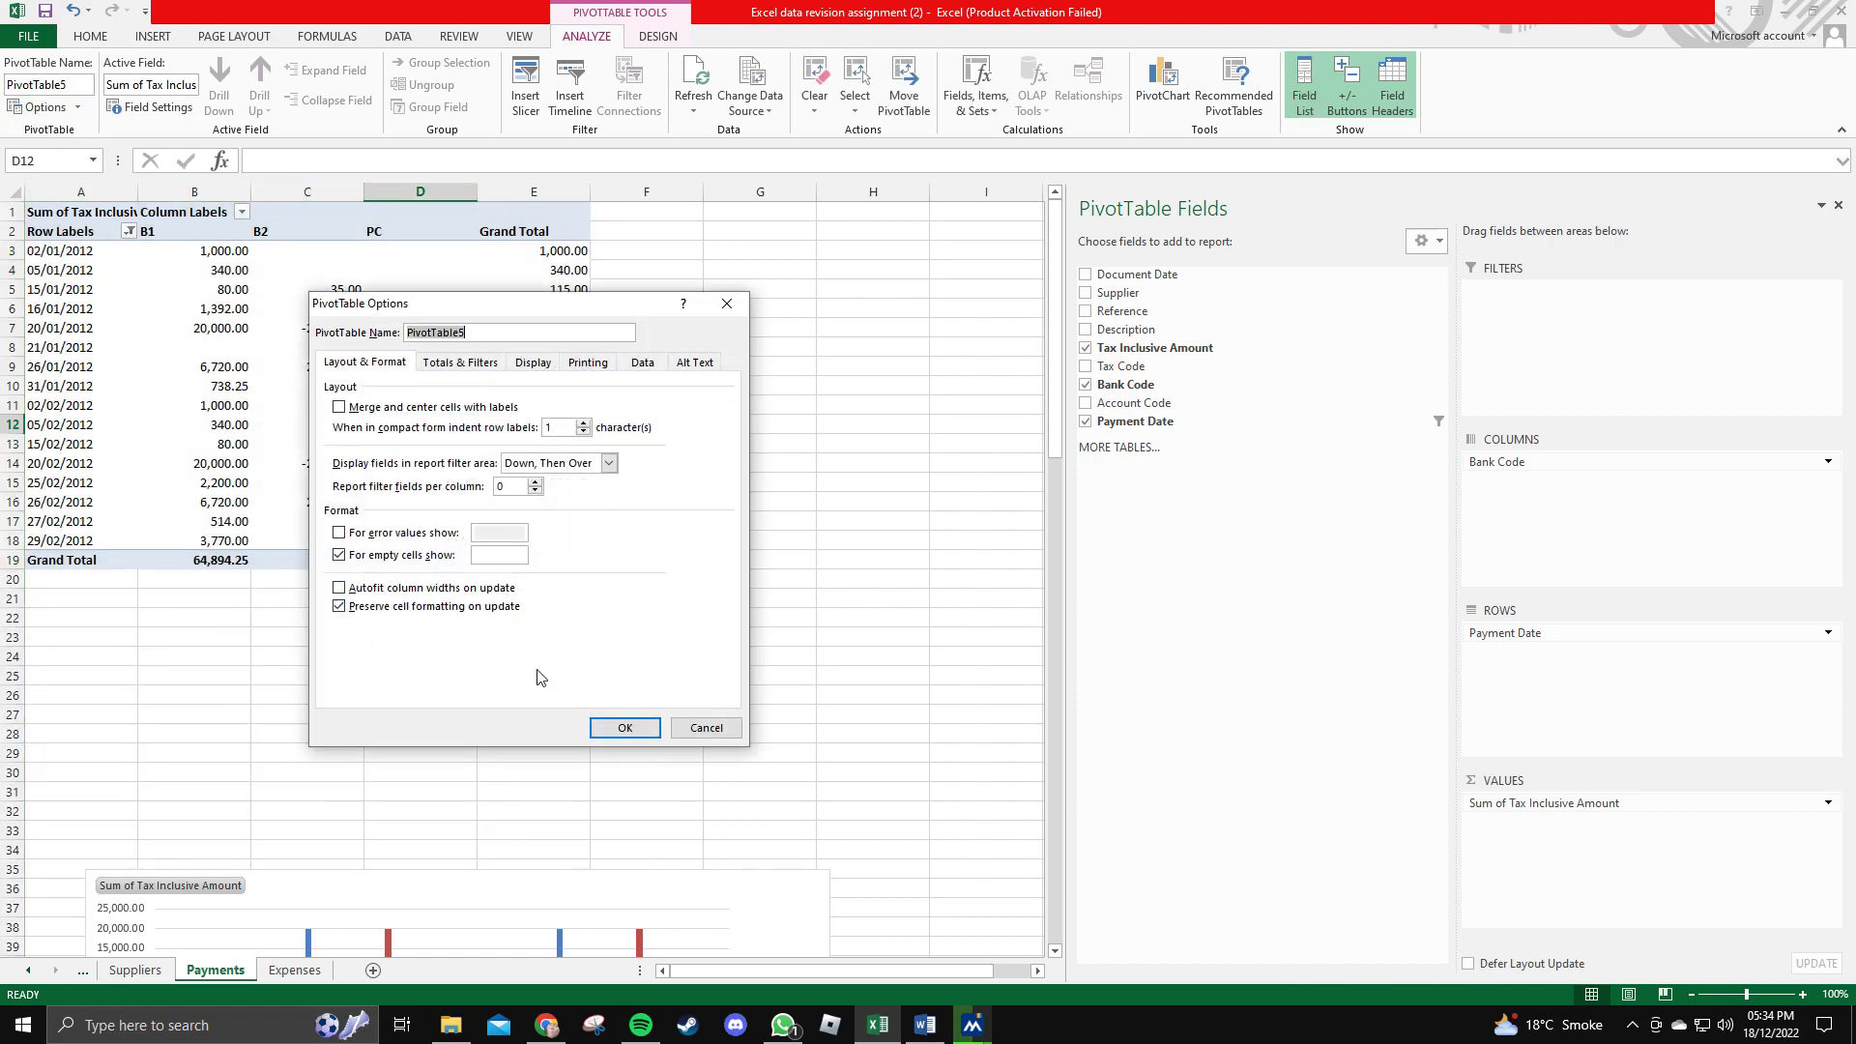
{"action": "left_click", "coordinate": [625, 728]}
Switch to the Word assignment and read task u about the pivot table's formatting style.
{"action": "key", "text": "alt+Tab"}
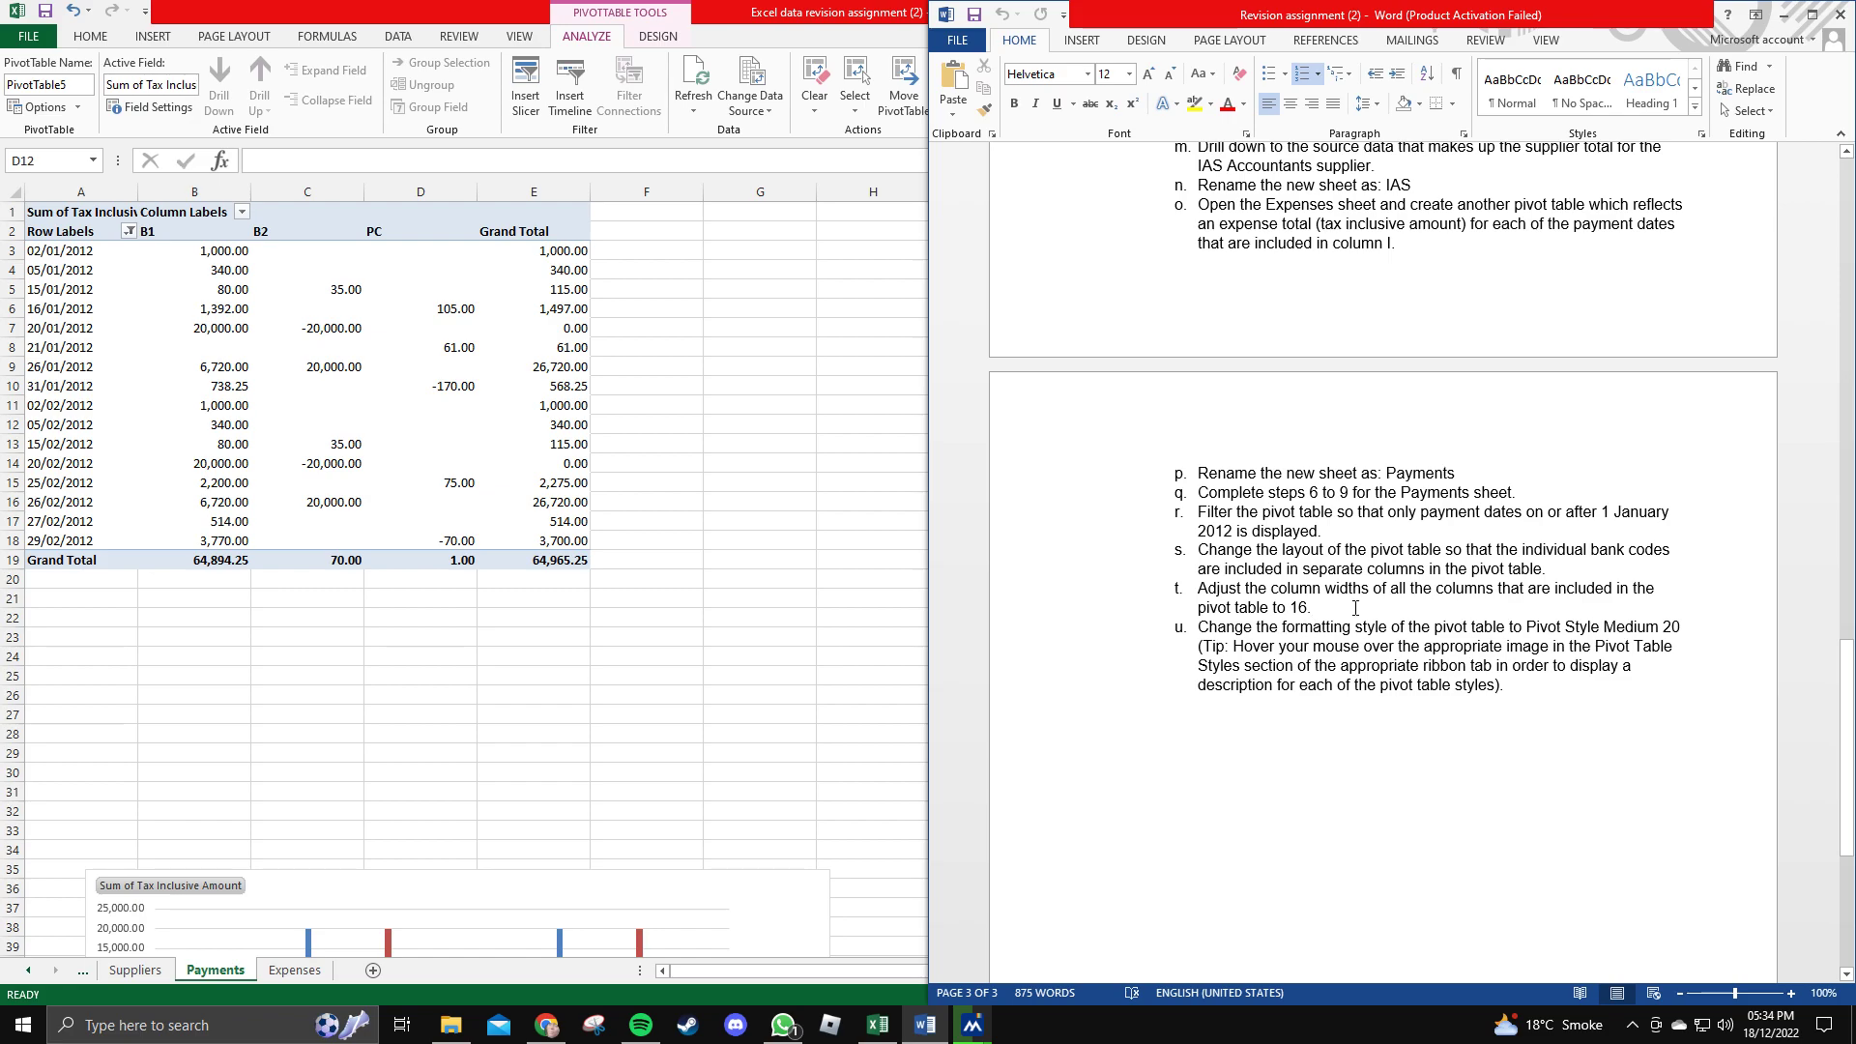
{"action": "left_click_drag", "start_coordinate": [1238, 600], "coordinate": [1477, 688]}
{"action": "left_click", "coordinate": [1276, 646]}
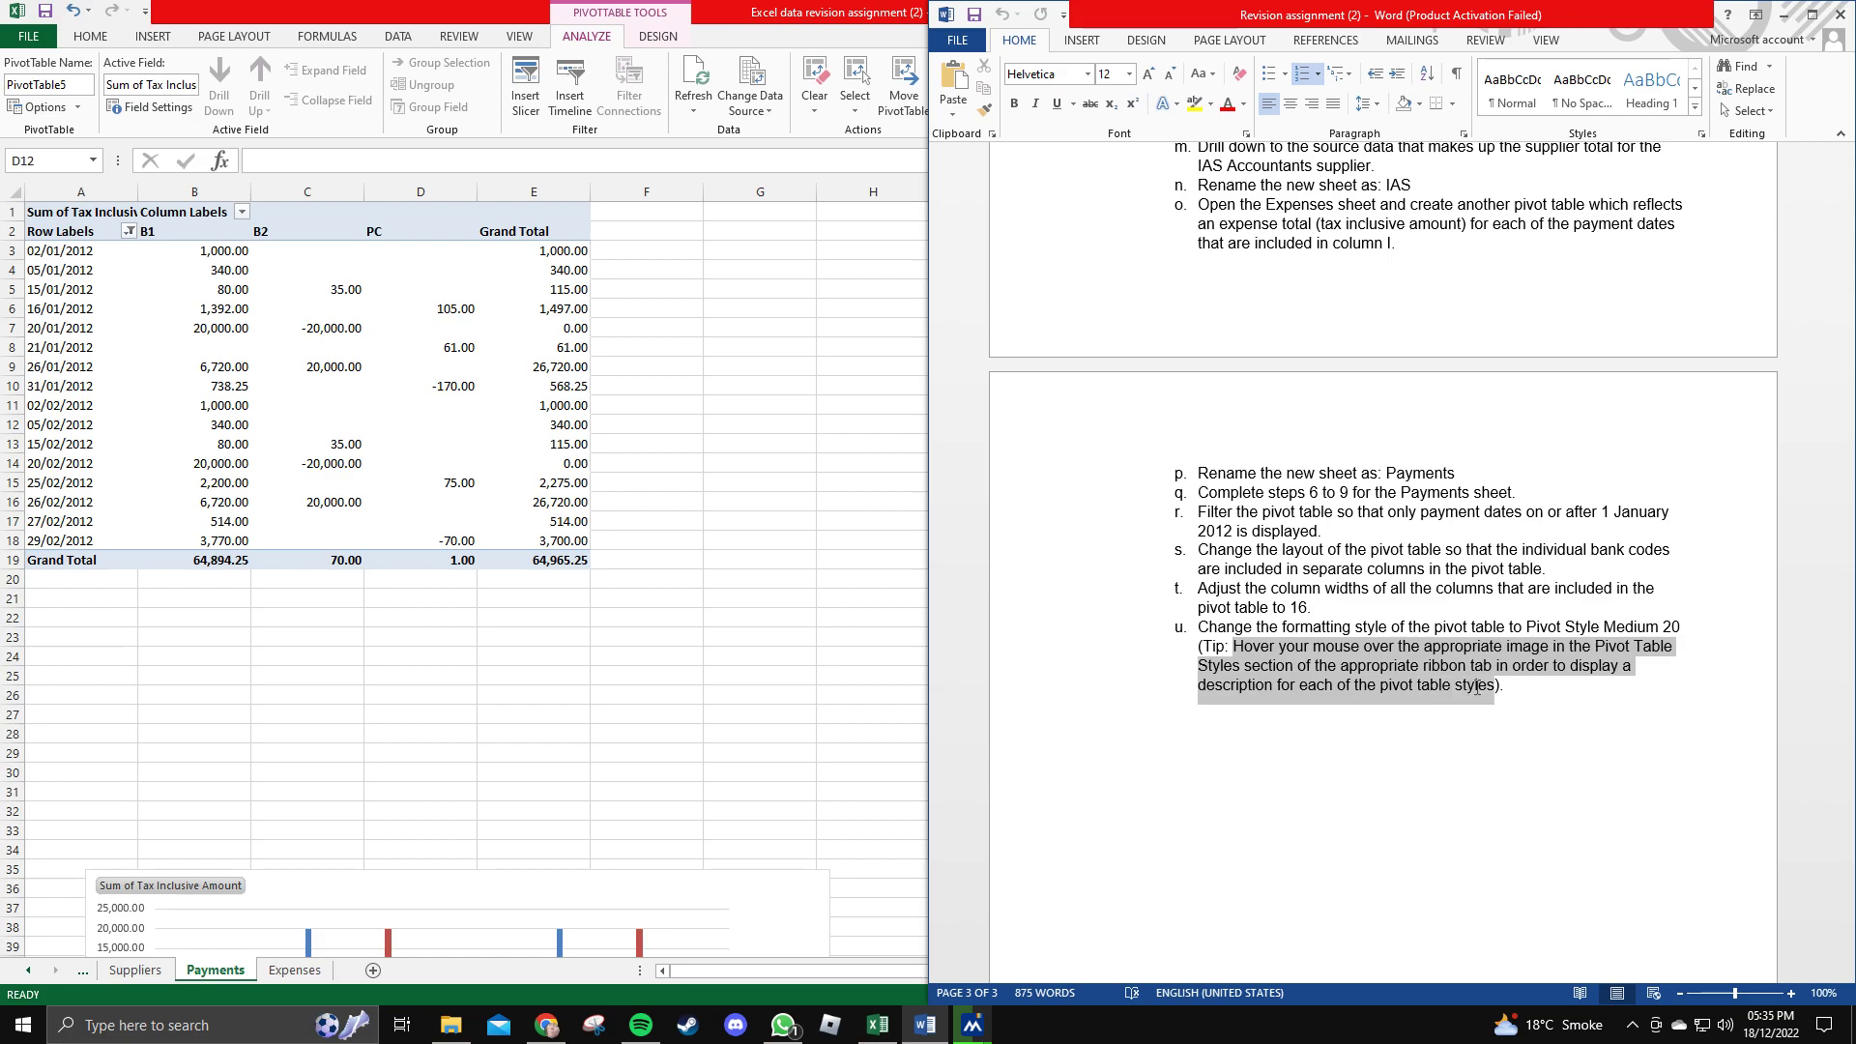
{"action": "left_click", "coordinate": [1474, 745]}
Apply Pivot Style Medium 20 to the Payments pivot table in Excel, rechecking the style name in the Word assignment.
{"action": "left_click", "coordinate": [736, 699]}
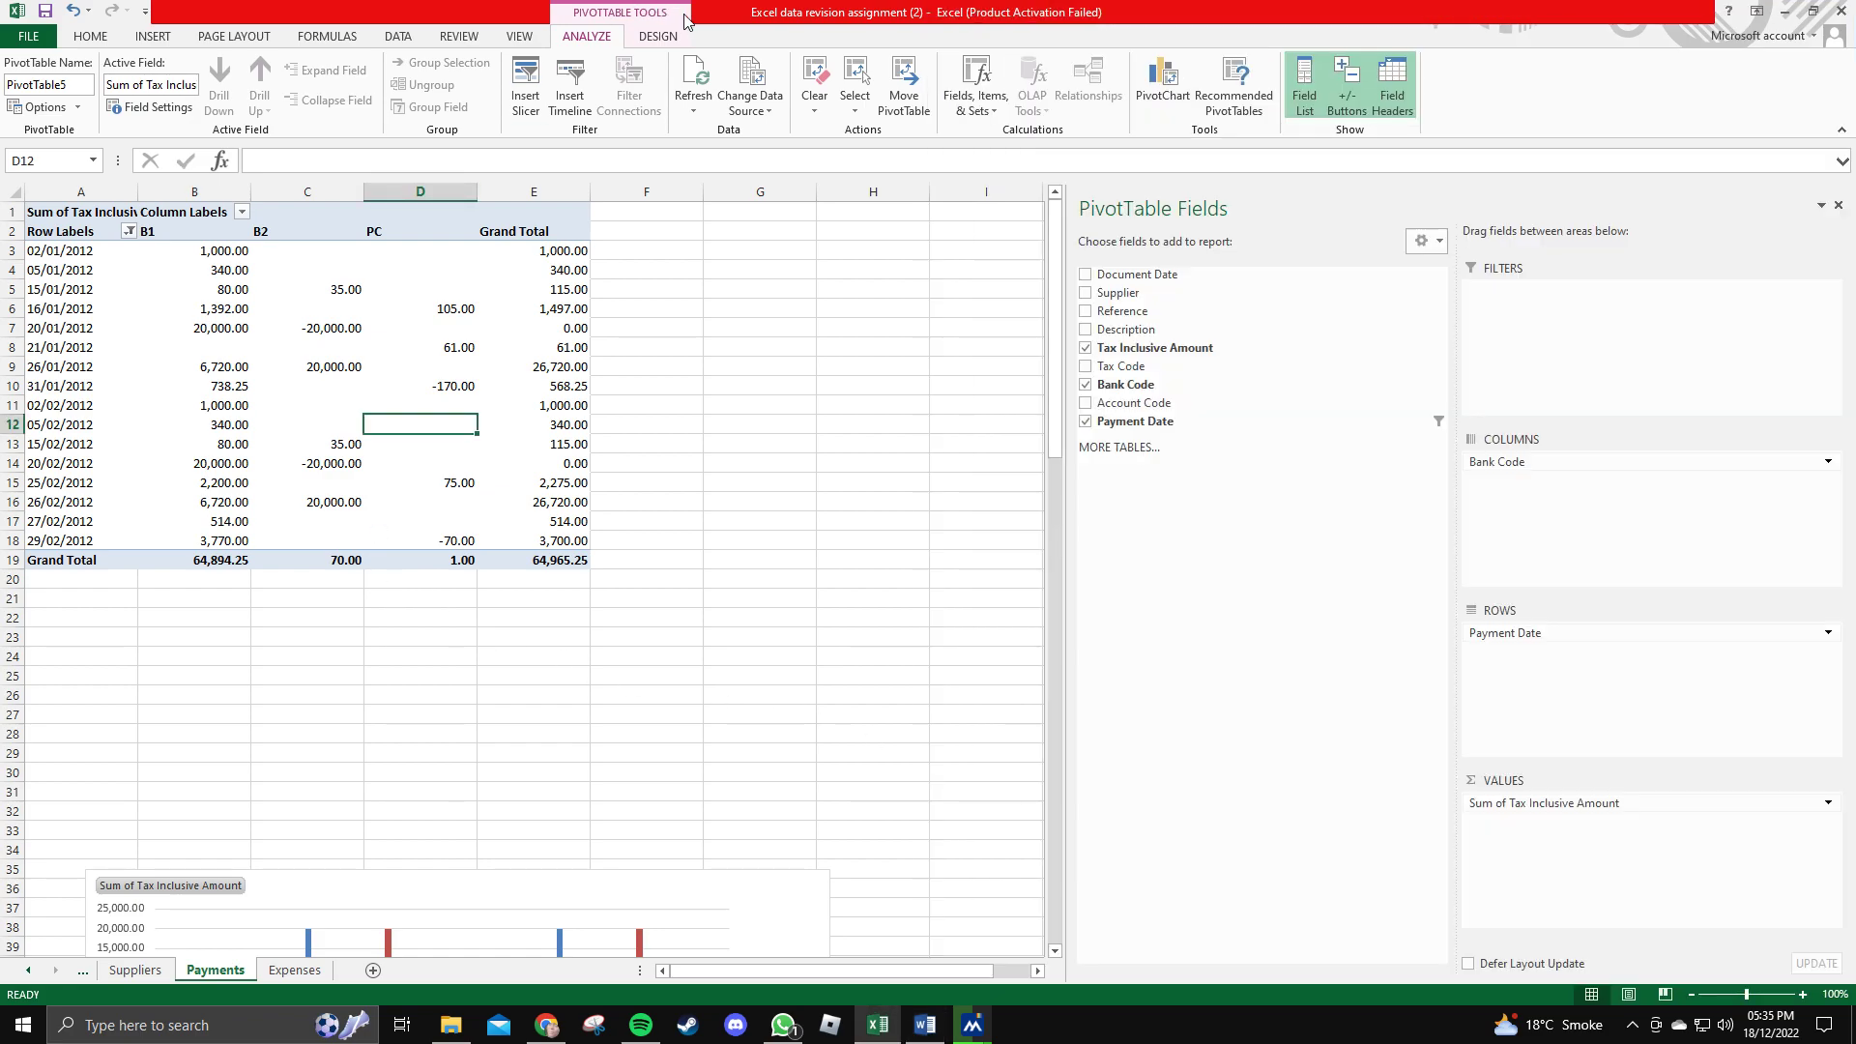
{"action": "left_click", "coordinate": [669, 36]}
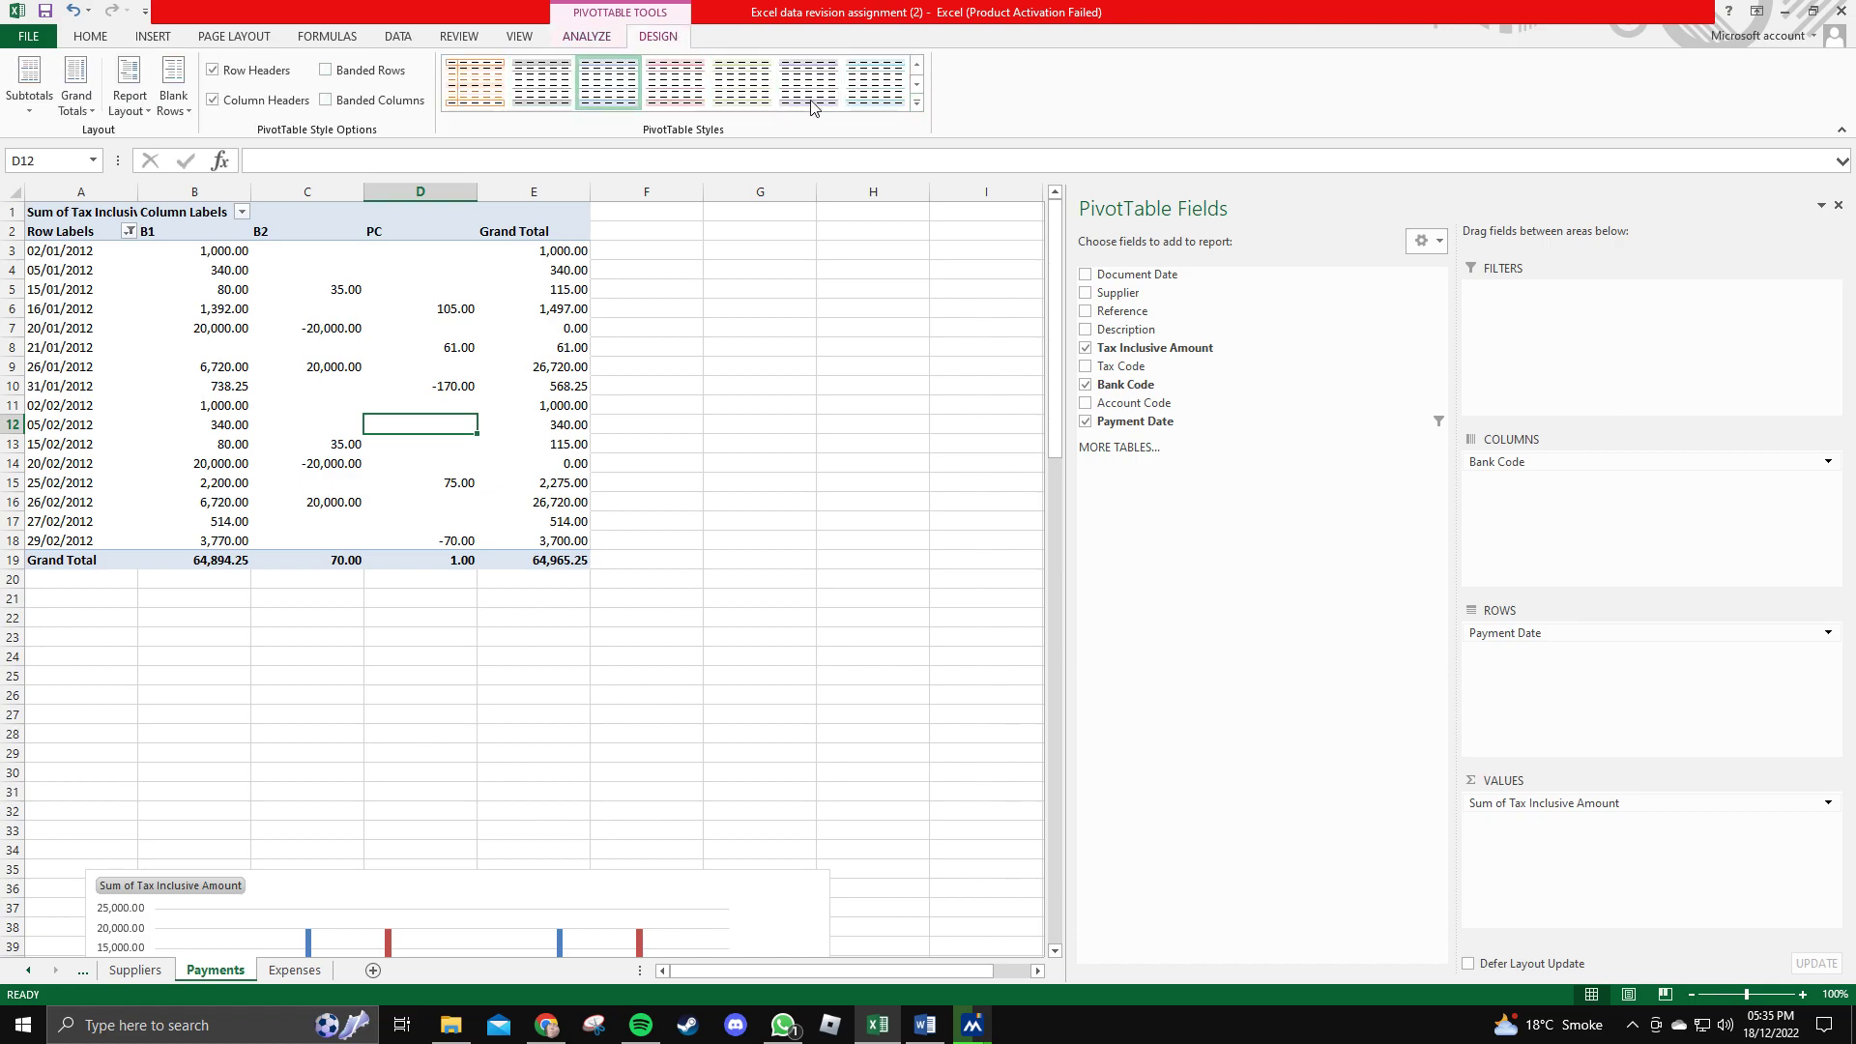
{"action": "left_click", "coordinate": [916, 102]}
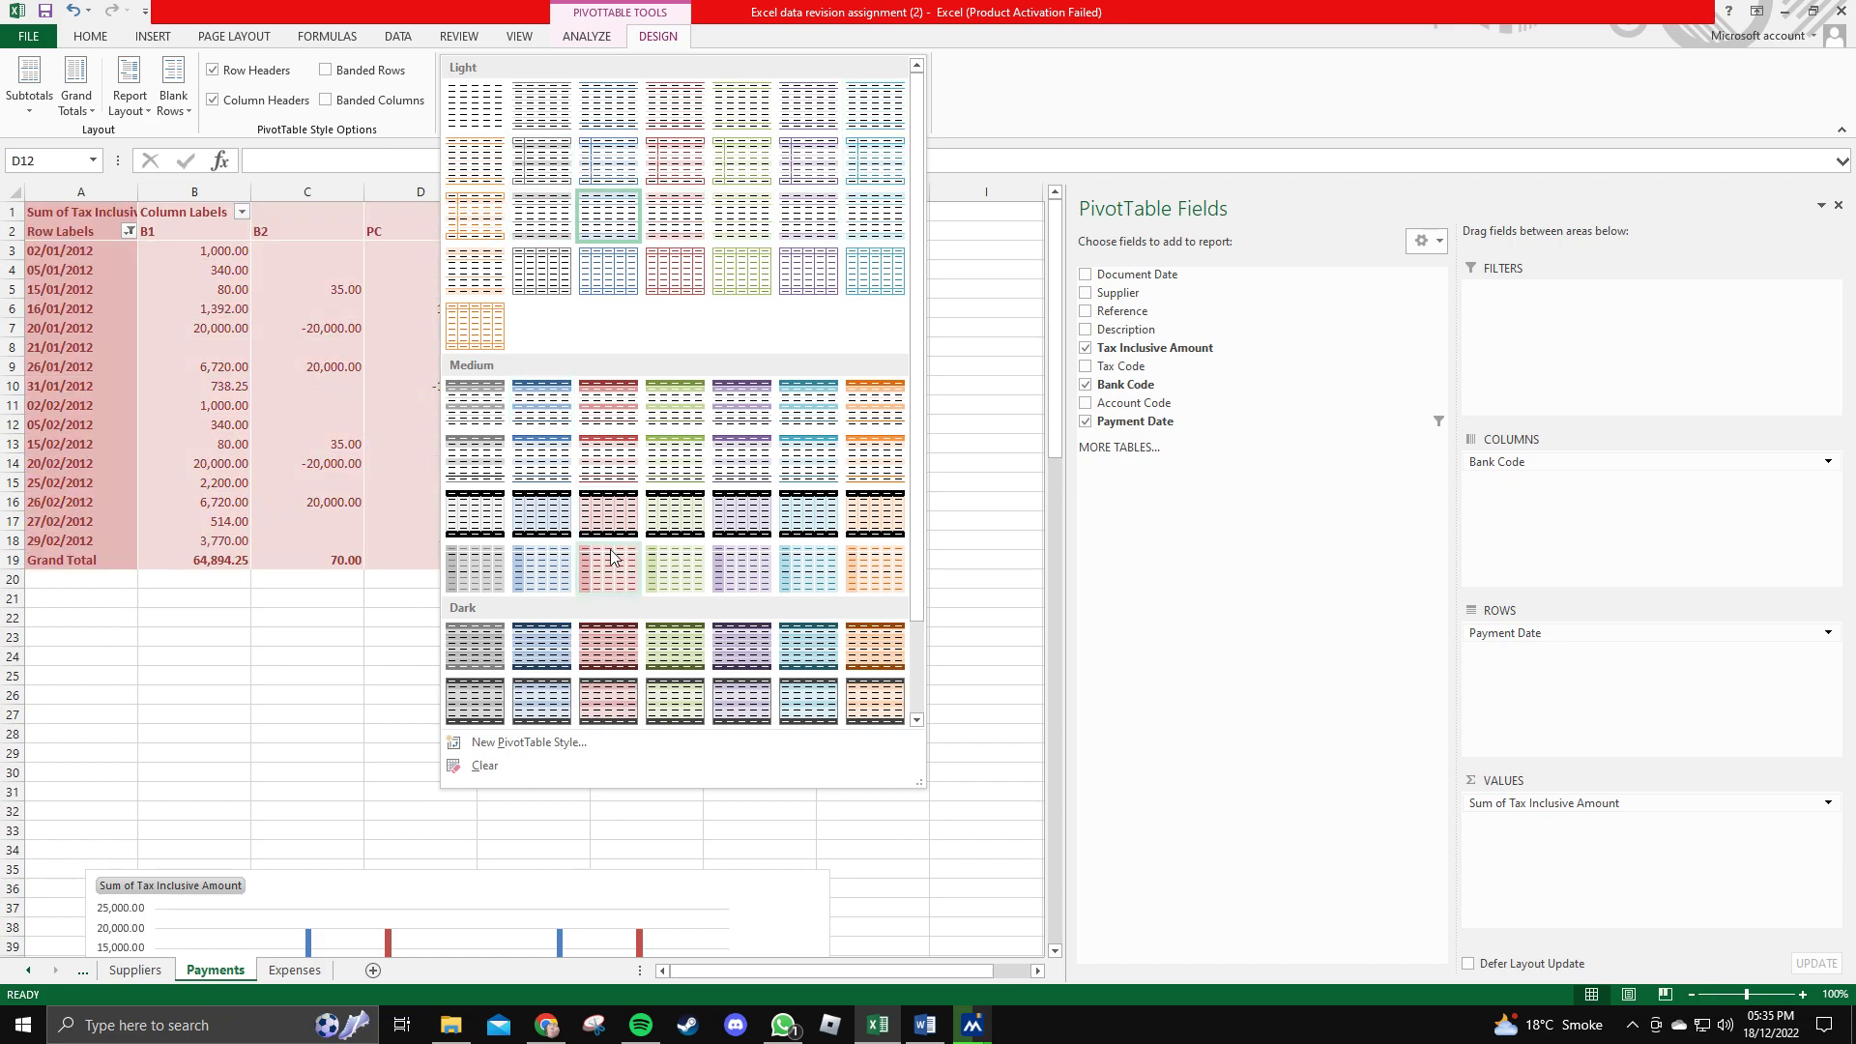
{"action": "key", "text": "alt+Tab"}
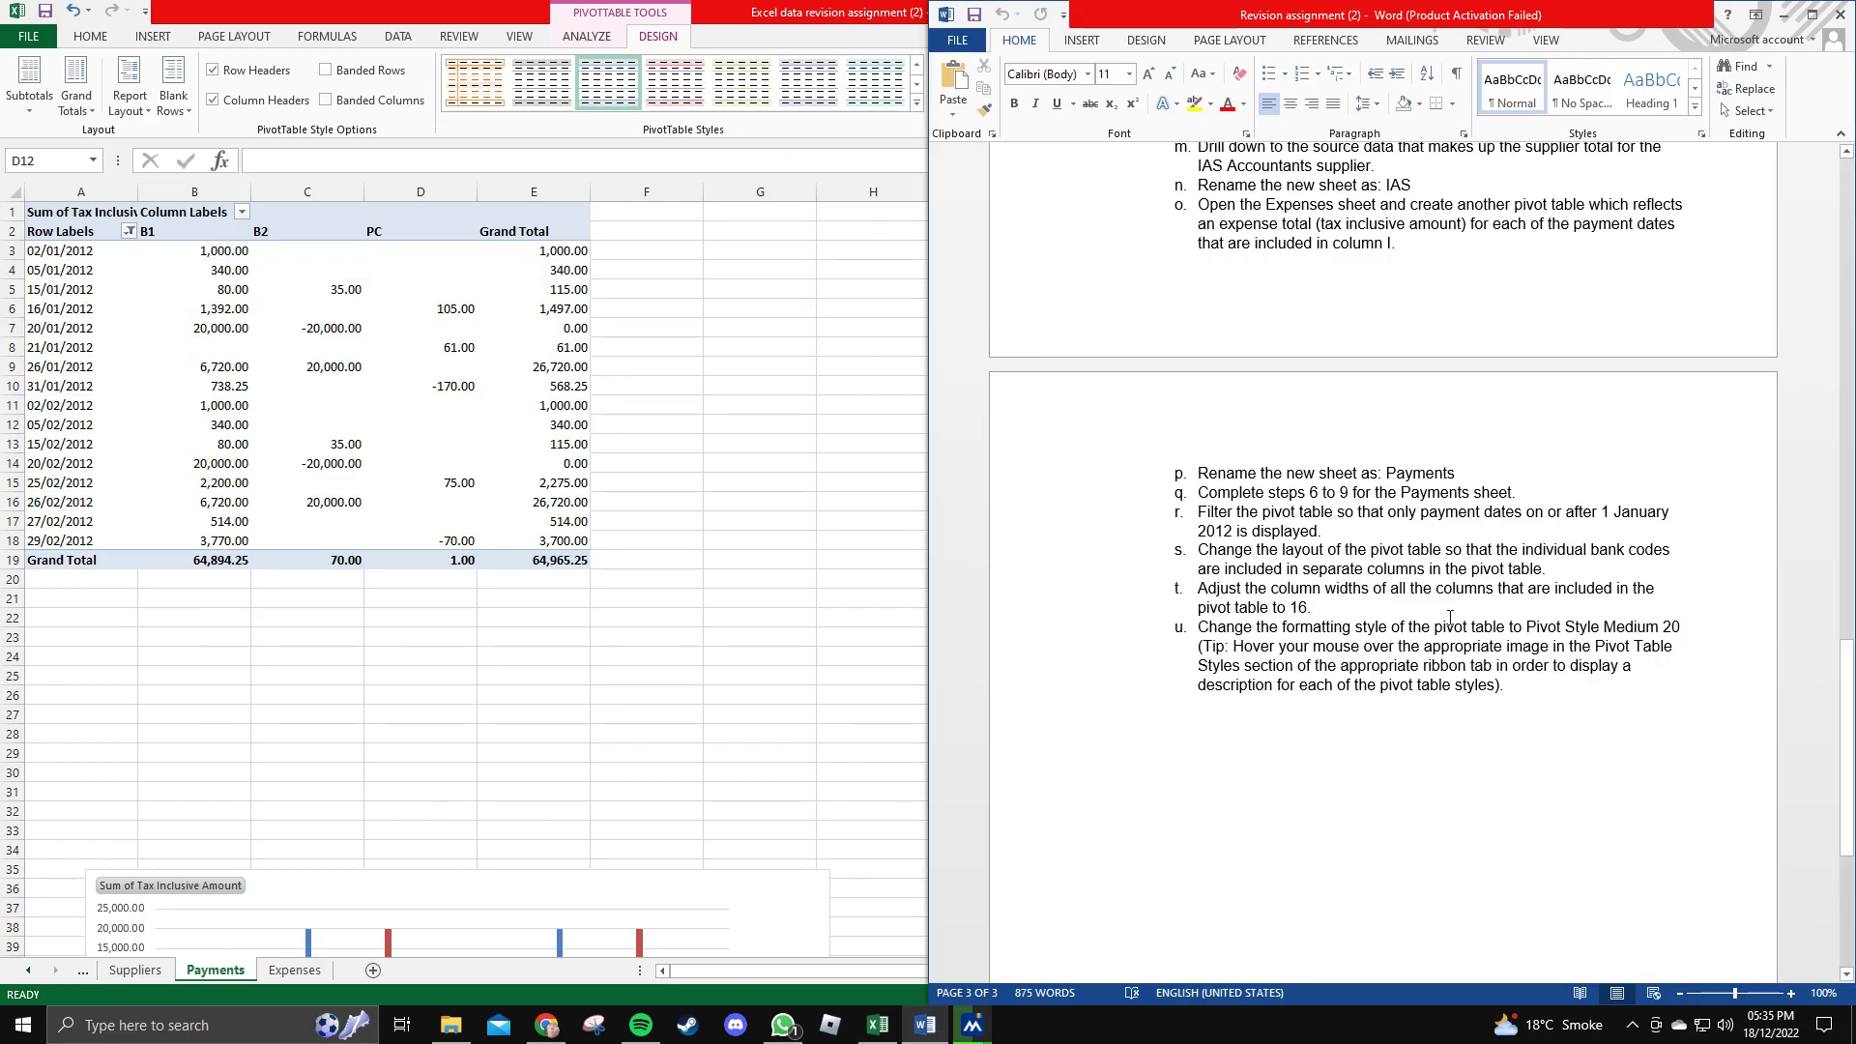
{"action": "left_click_drag", "start_coordinate": [1609, 628], "coordinate": [1682, 628]}
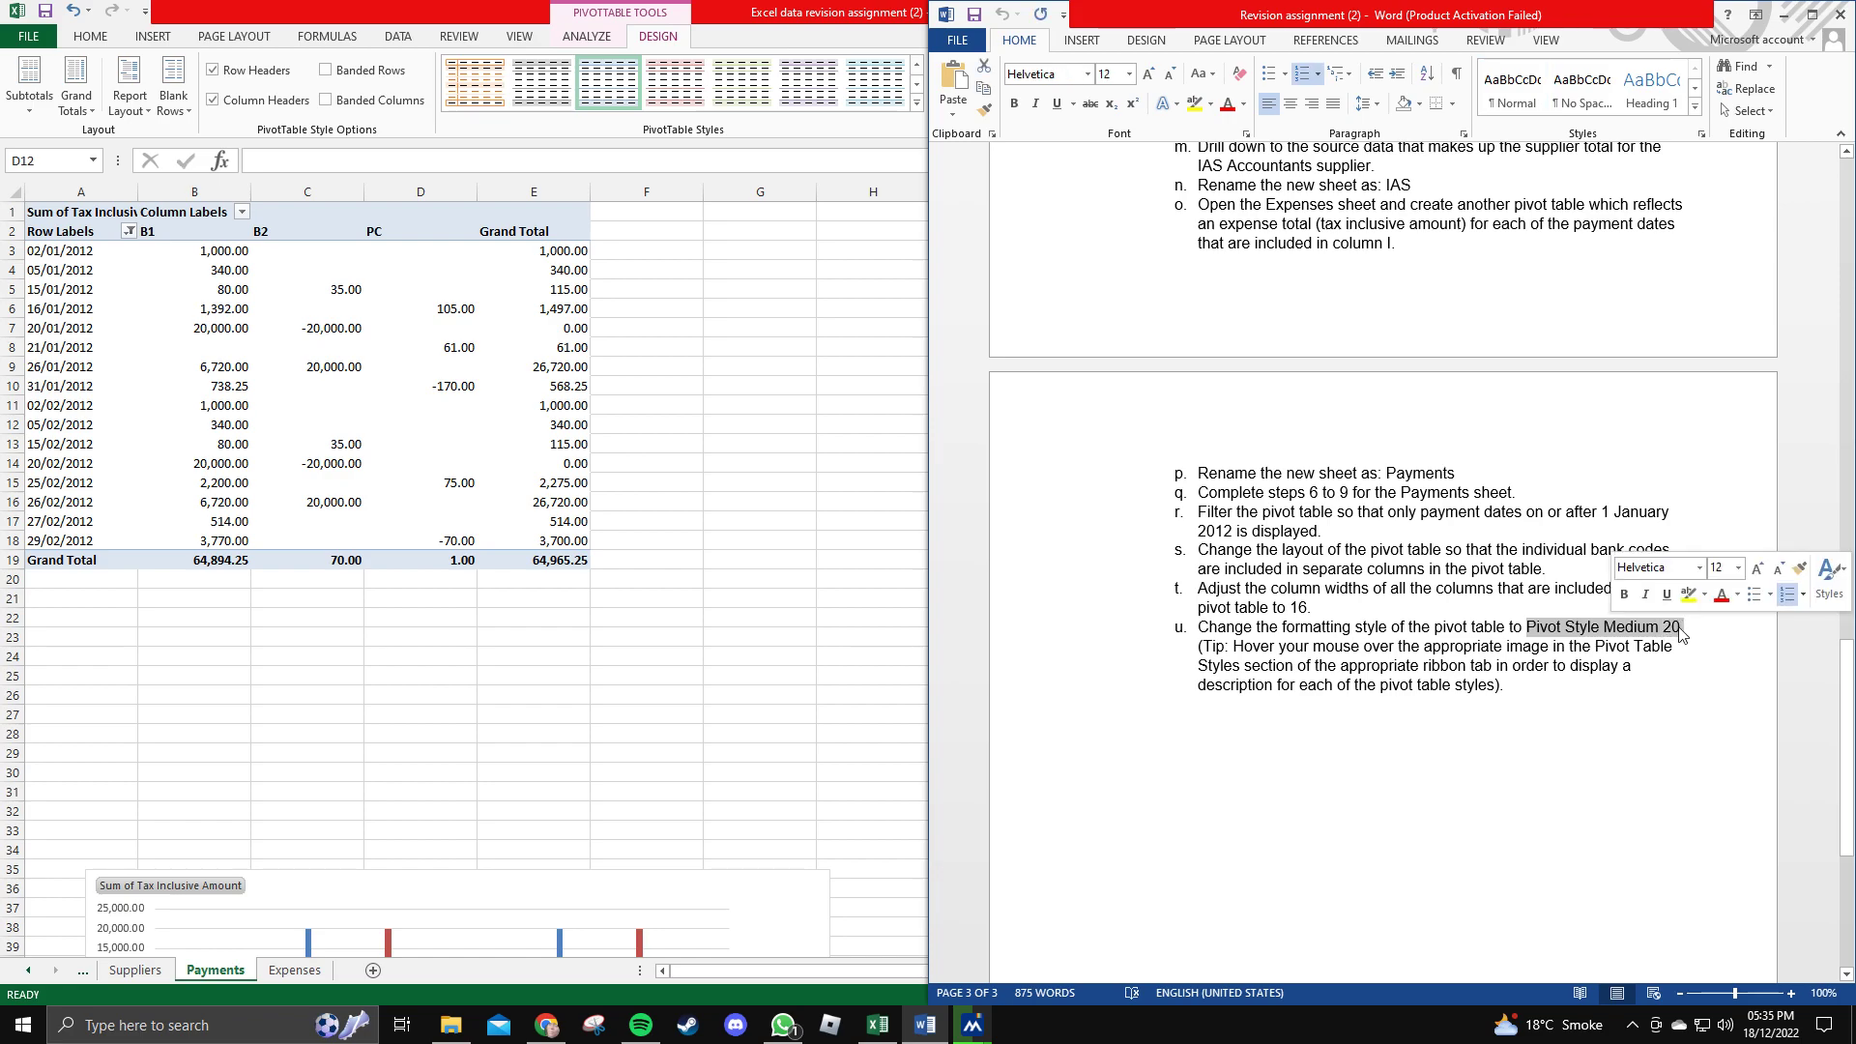
{"action": "key", "text": "alt+Tab"}
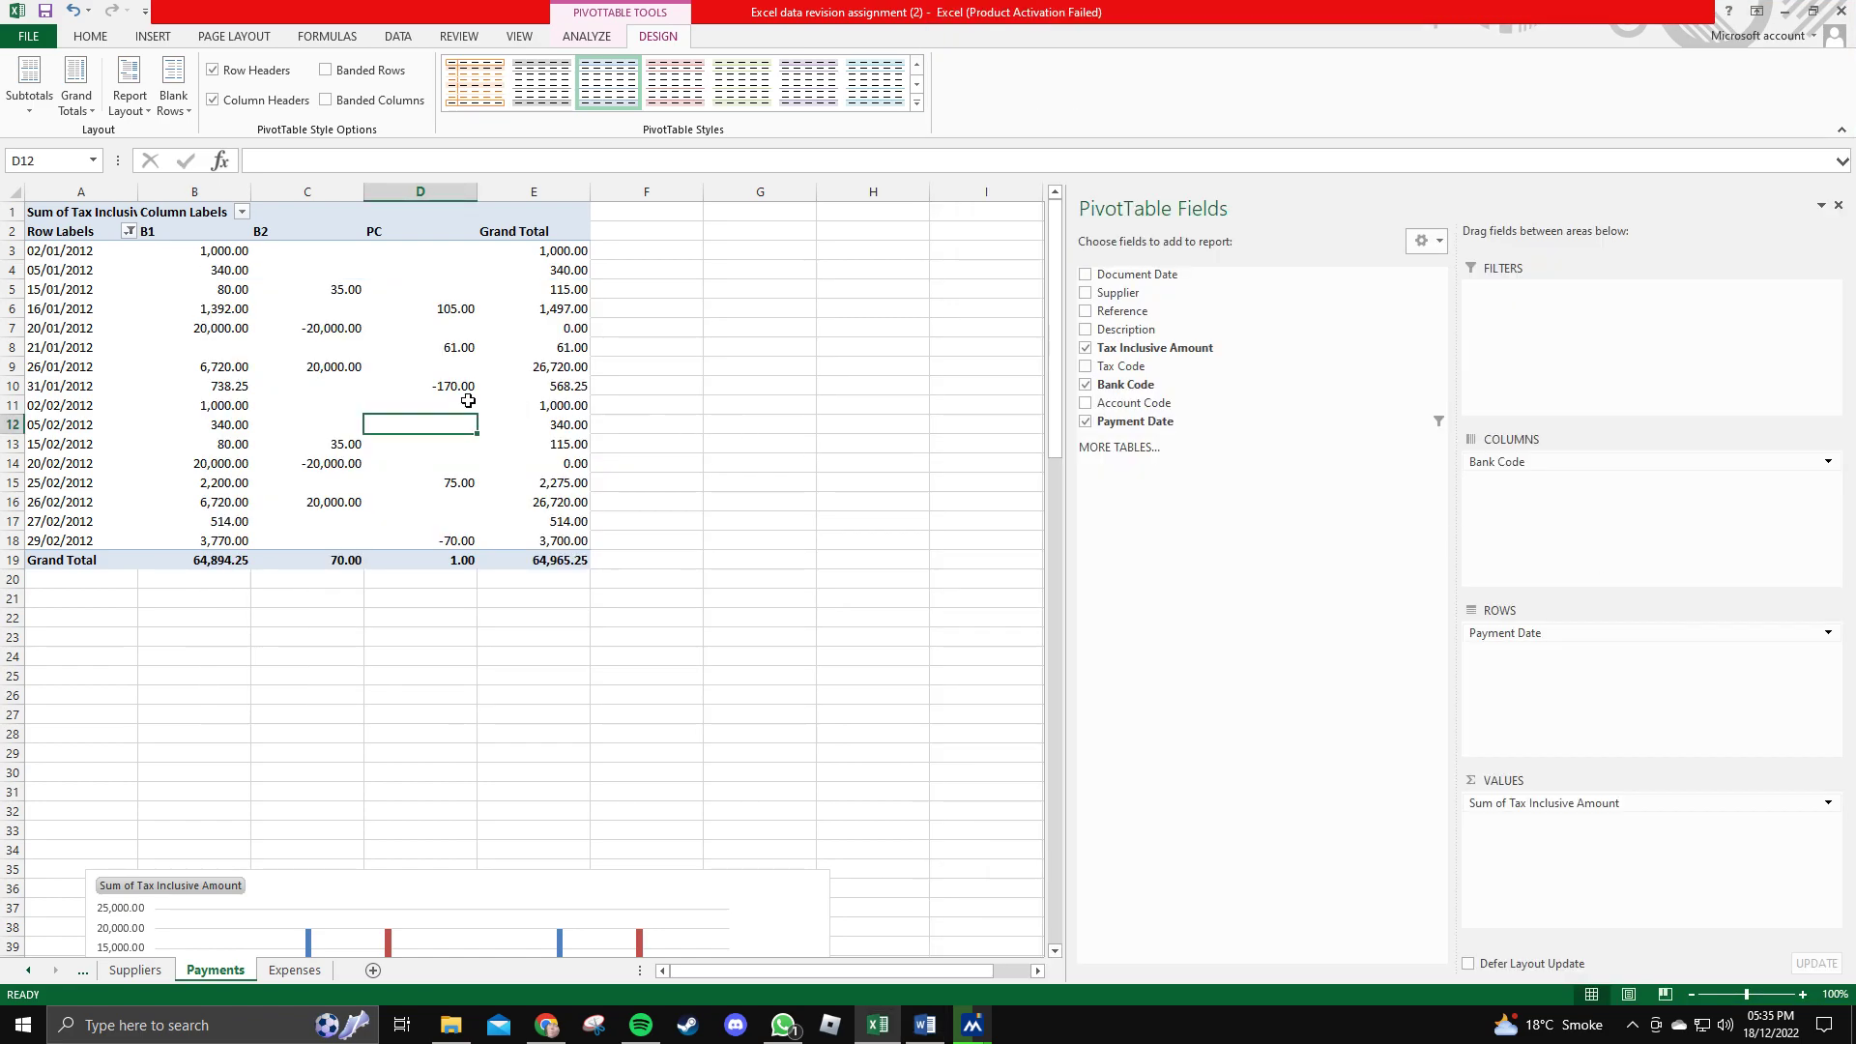
{"action": "left_click", "coordinate": [916, 103]}
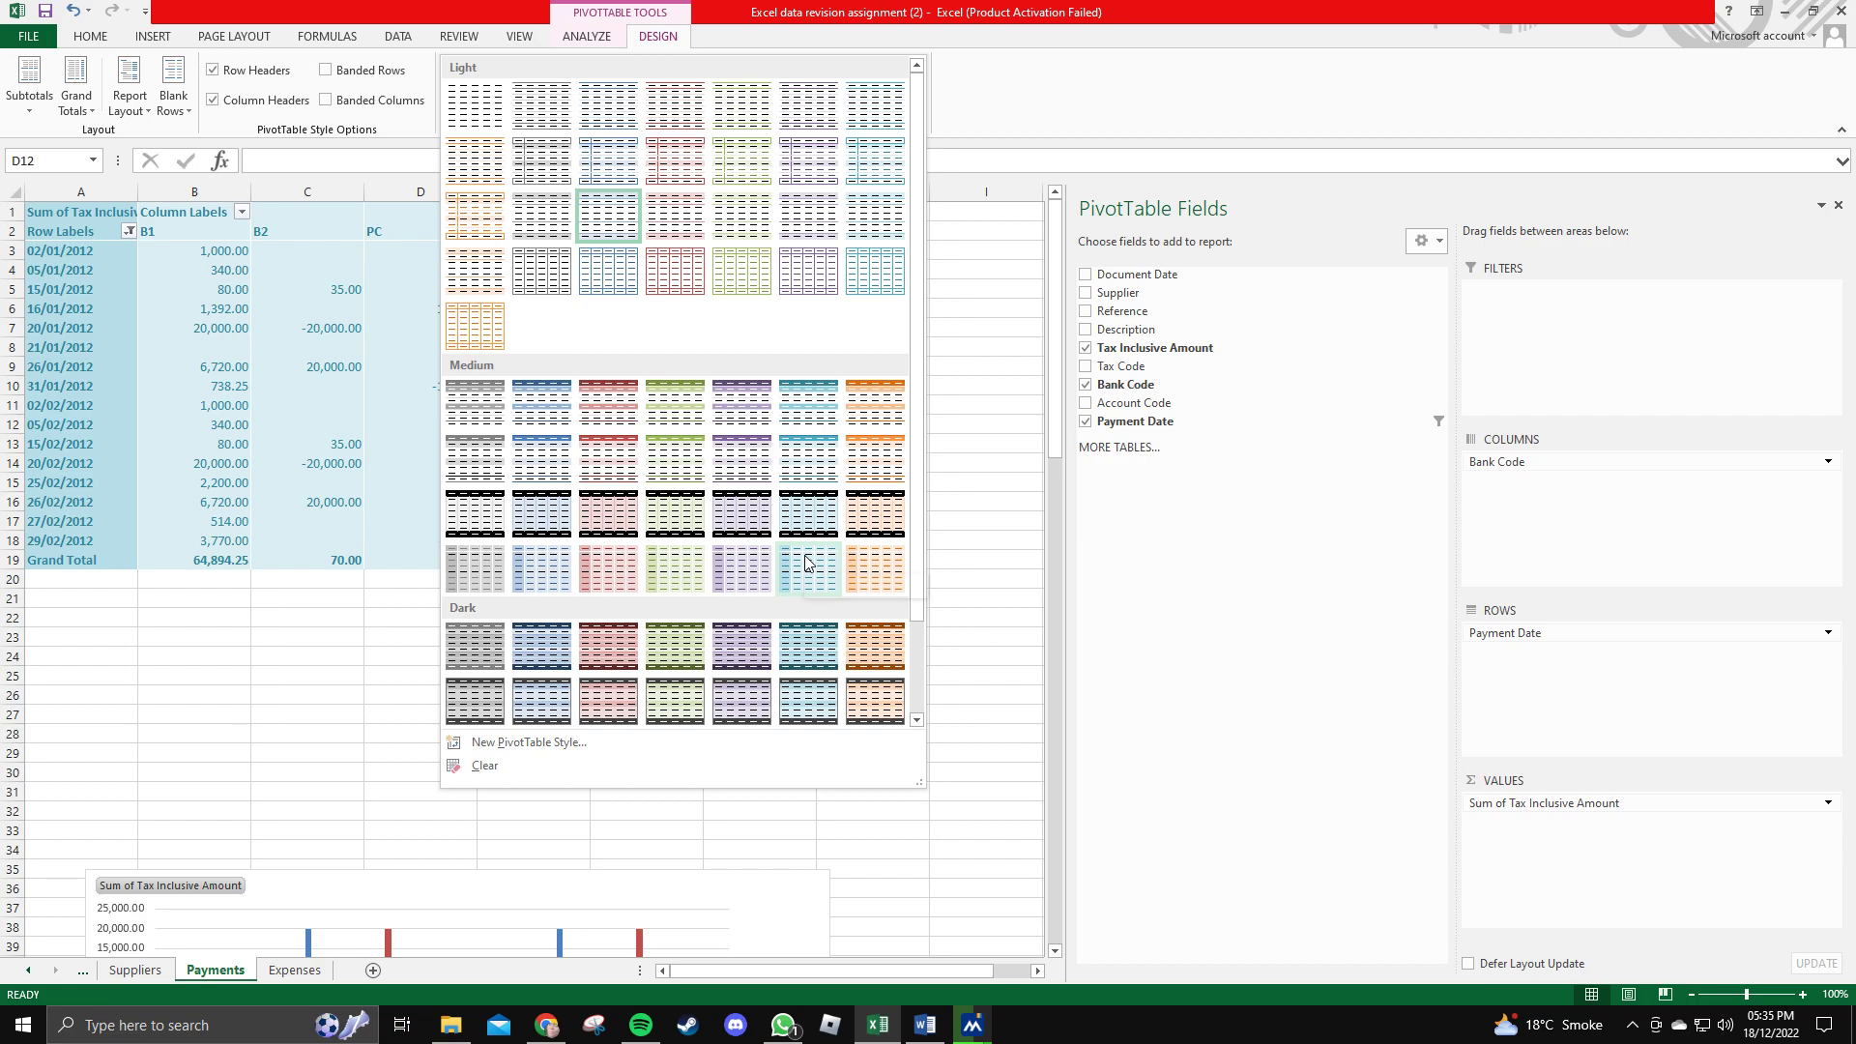
{"action": "left_click", "coordinate": [809, 500]}
Review the Sheet 4 task list in the Word assignment for any remaining tasks.
{"action": "key", "text": "alt+Tab"}
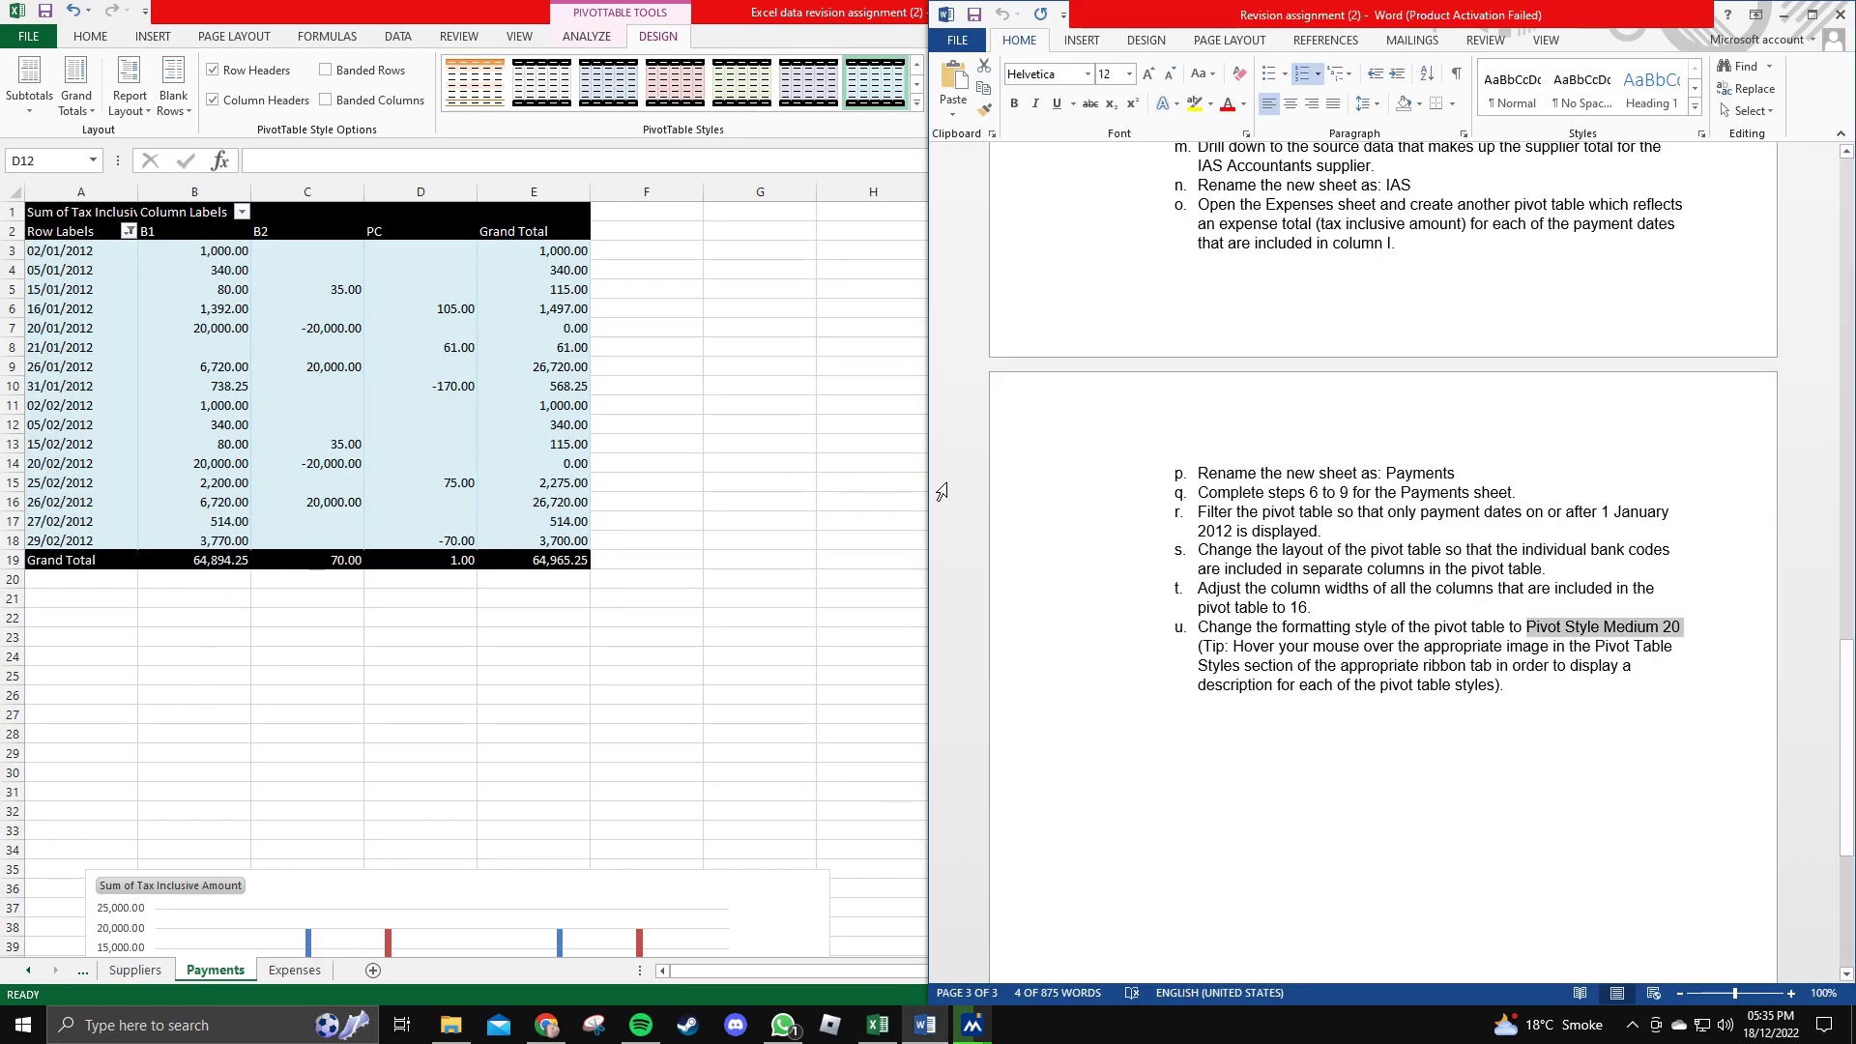
{"action": "left_click", "coordinate": [1245, 646]}
{"action": "scroll", "coordinate": [1247, 633], "scroll_direction": "down", "scroll_amount": 5}
{"action": "scroll", "coordinate": [1266, 623], "scroll_direction": "up", "scroll_amount": 5}
{"action": "scroll", "coordinate": [1273, 616], "scroll_direction": "up", "scroll_amount": 18}
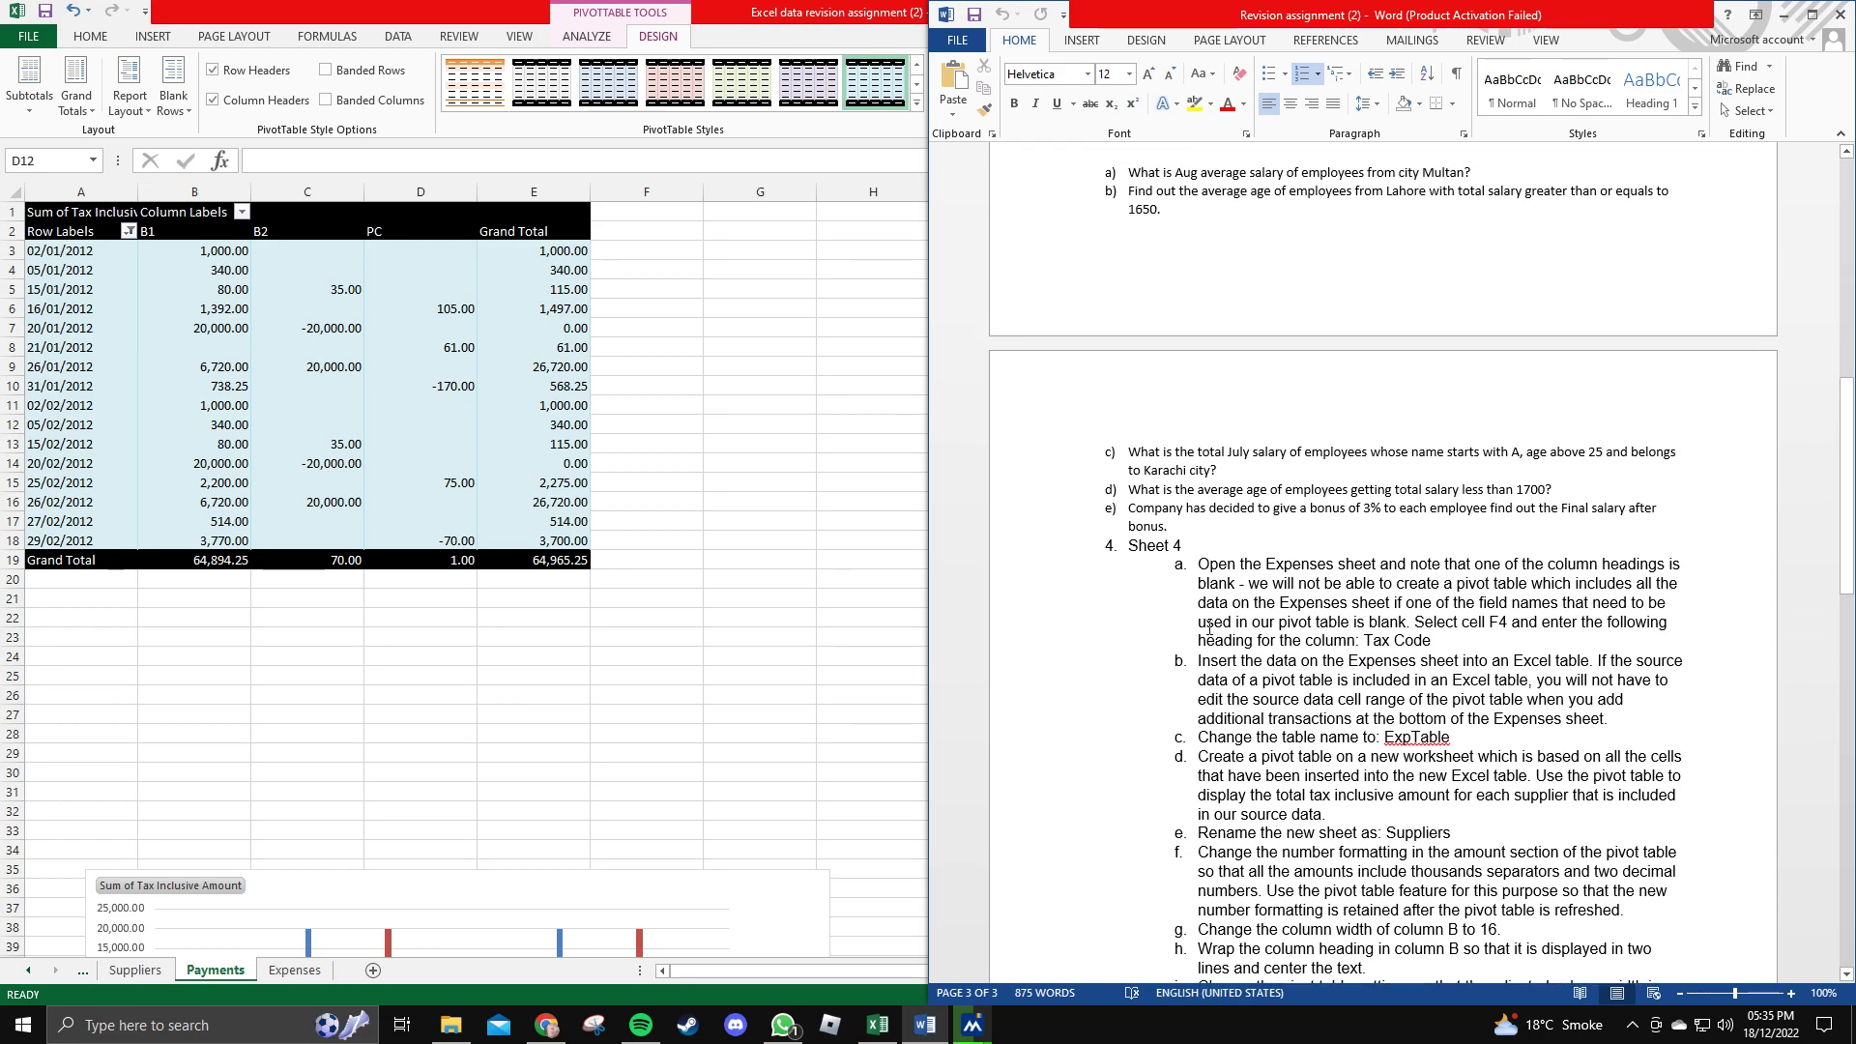
{"action": "scroll", "coordinate": [1273, 616], "scroll_direction": "down", "scroll_amount": 8}
{"action": "scroll", "coordinate": [946, 669], "scroll_direction": "up", "scroll_amount": 5}
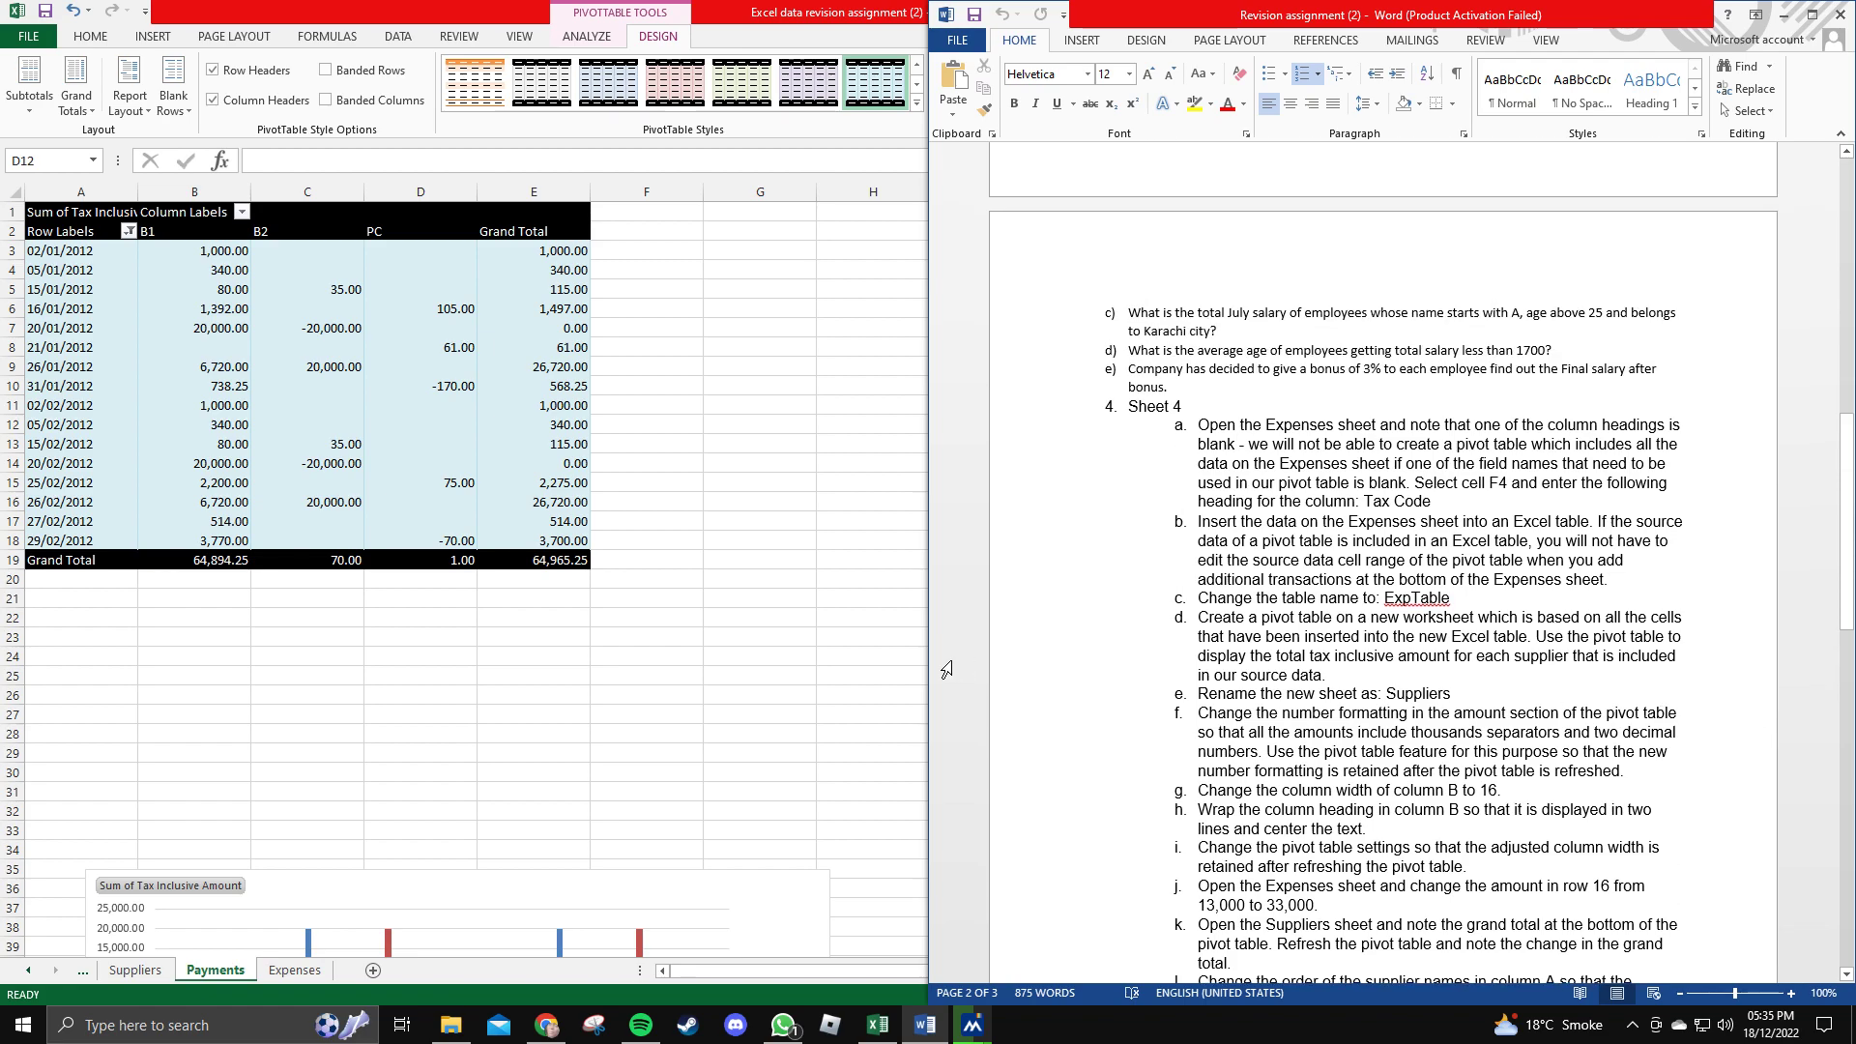
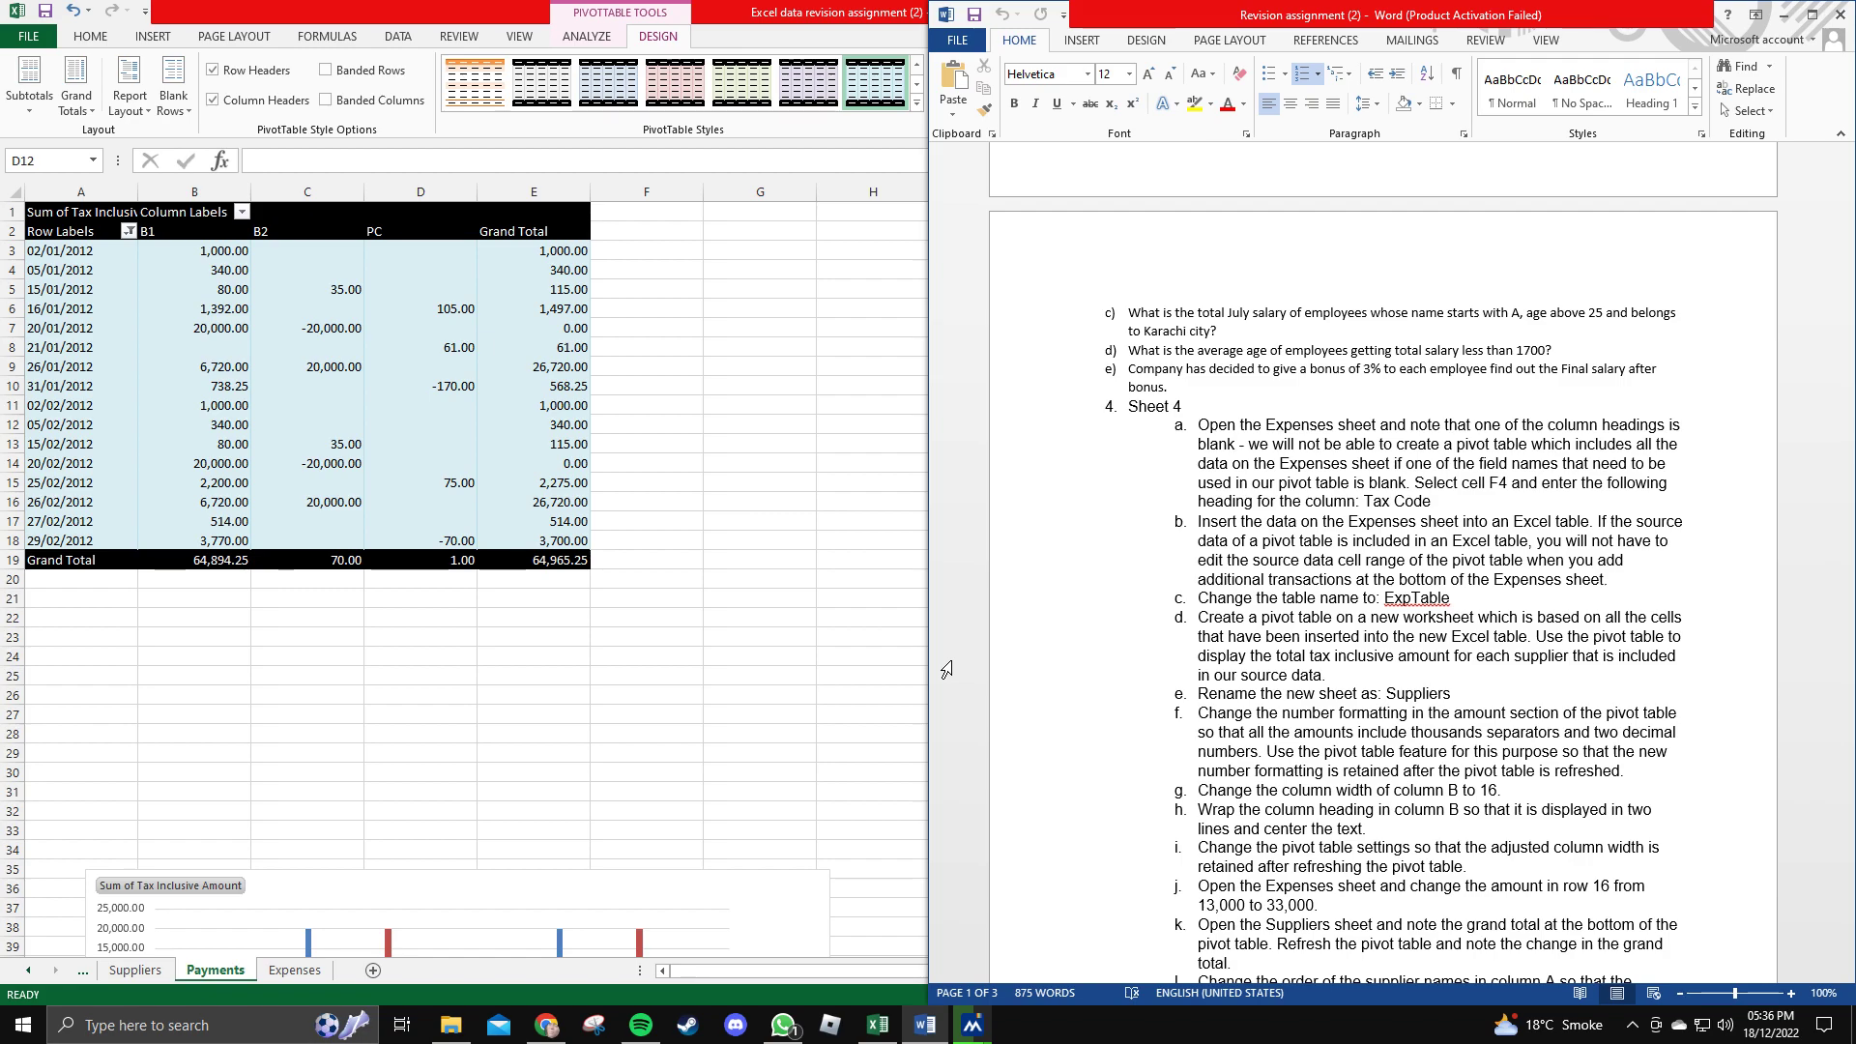
{"action": "left_click", "coordinate": [747, 530]}
{"action": "left_click", "coordinate": [458, 303]}
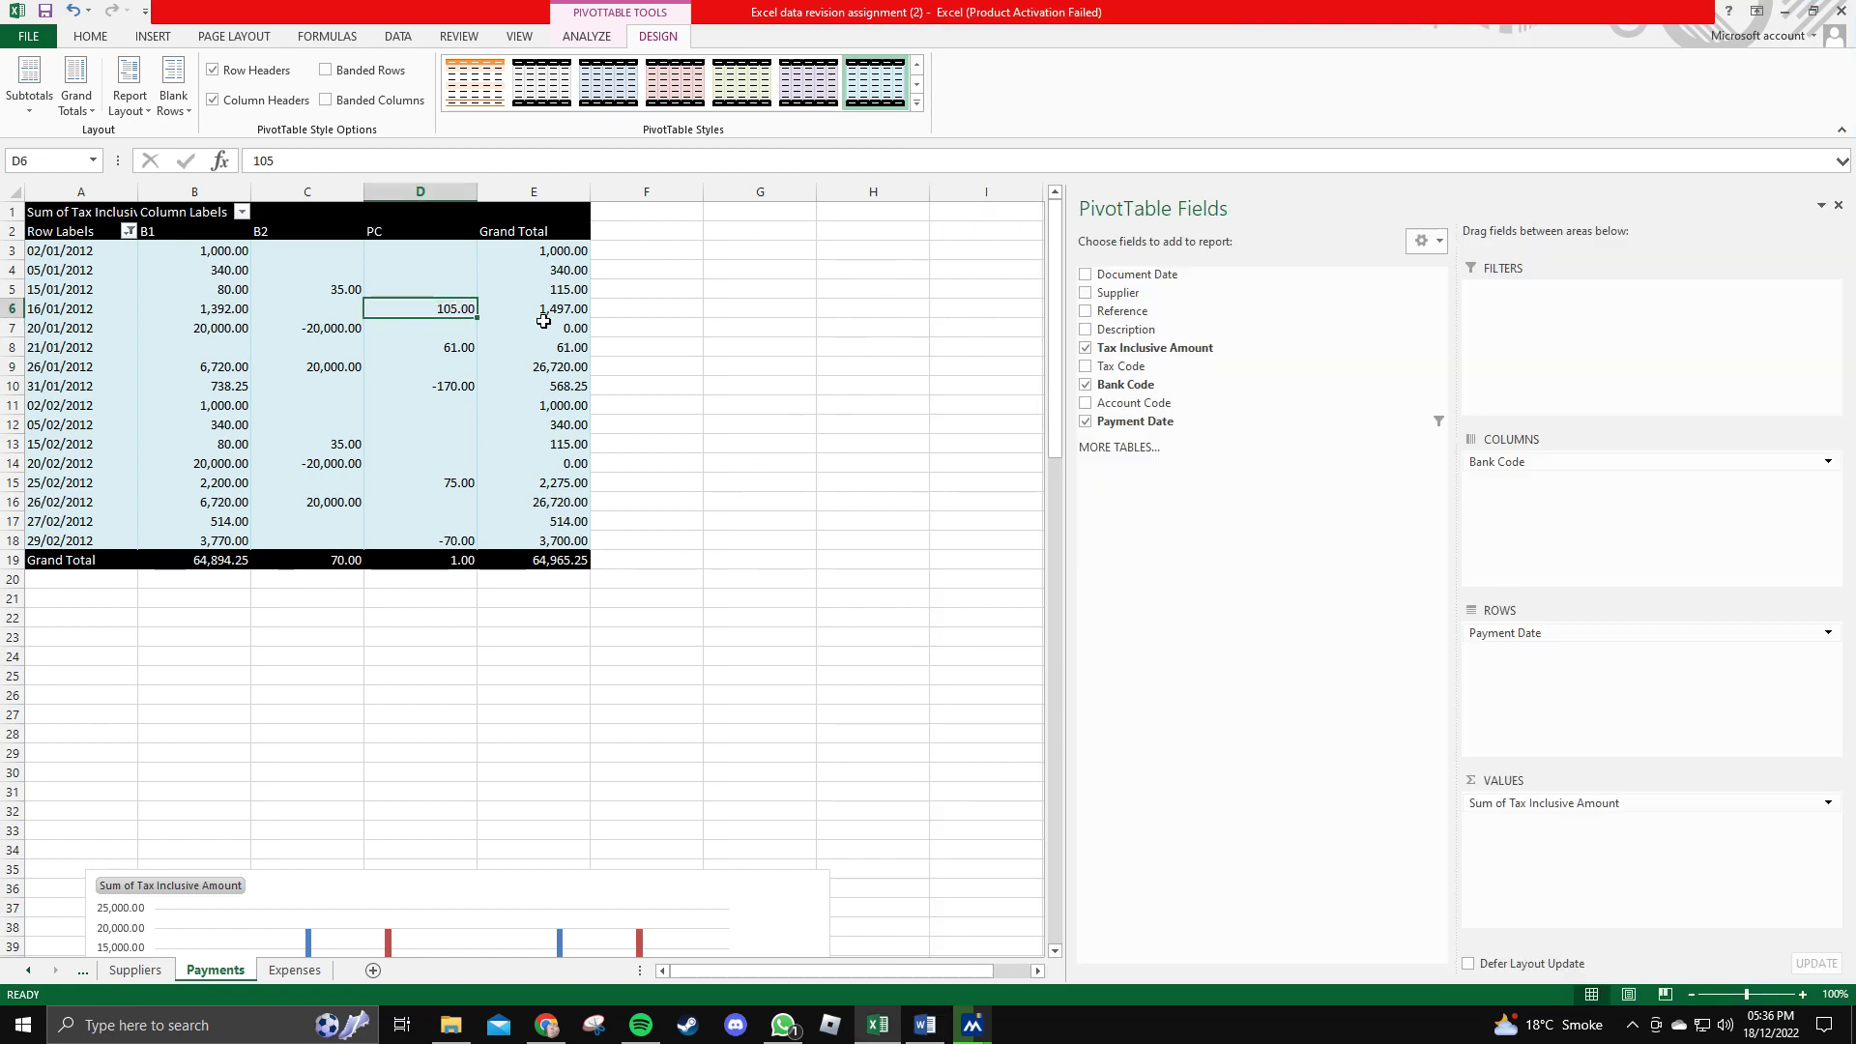
{"action": "left_click", "coordinate": [412, 184]}
{"action": "left_click", "coordinate": [338, 393]}
{"action": "left_click", "coordinate": [269, 897]}
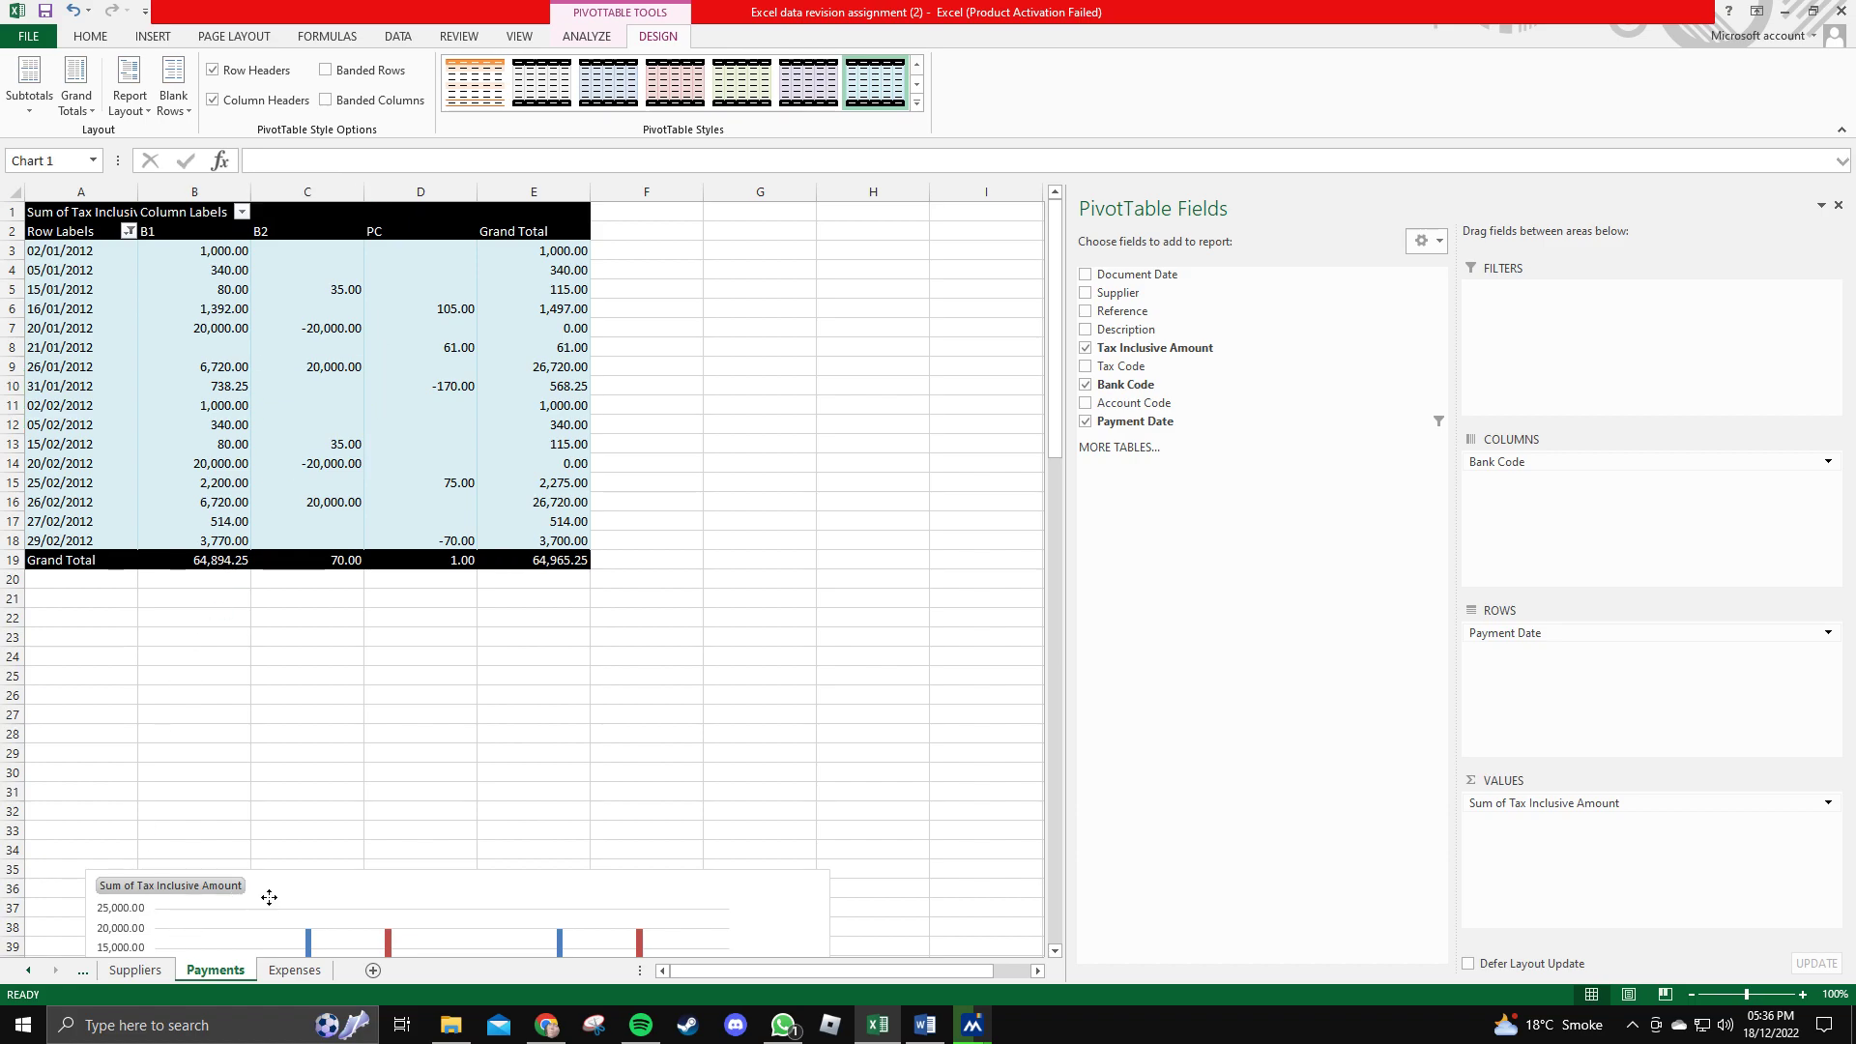
Select the Payments pivot table in Excel and close its PivotTable field list.
{"action": "left_click", "coordinate": [458, 345]}
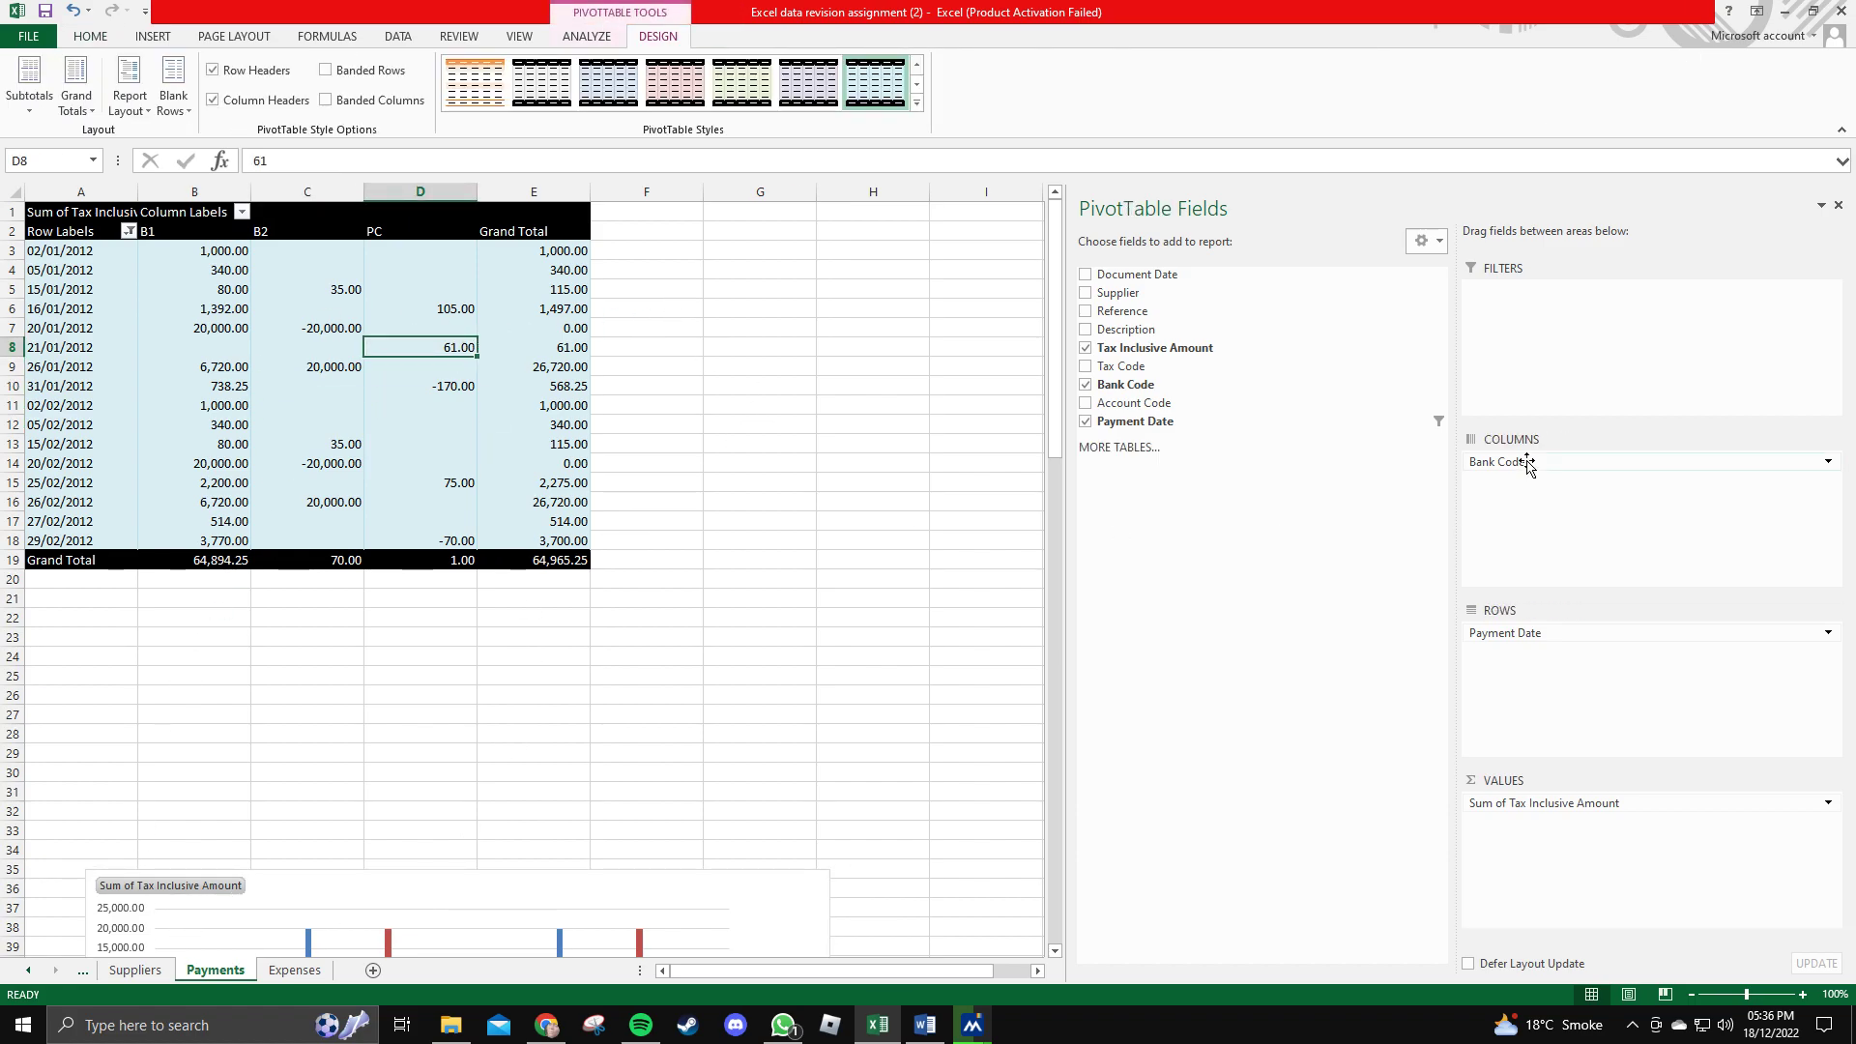
{"action": "left_click_drag", "start_coordinate": [1527, 464], "coordinate": [1576, 479]}
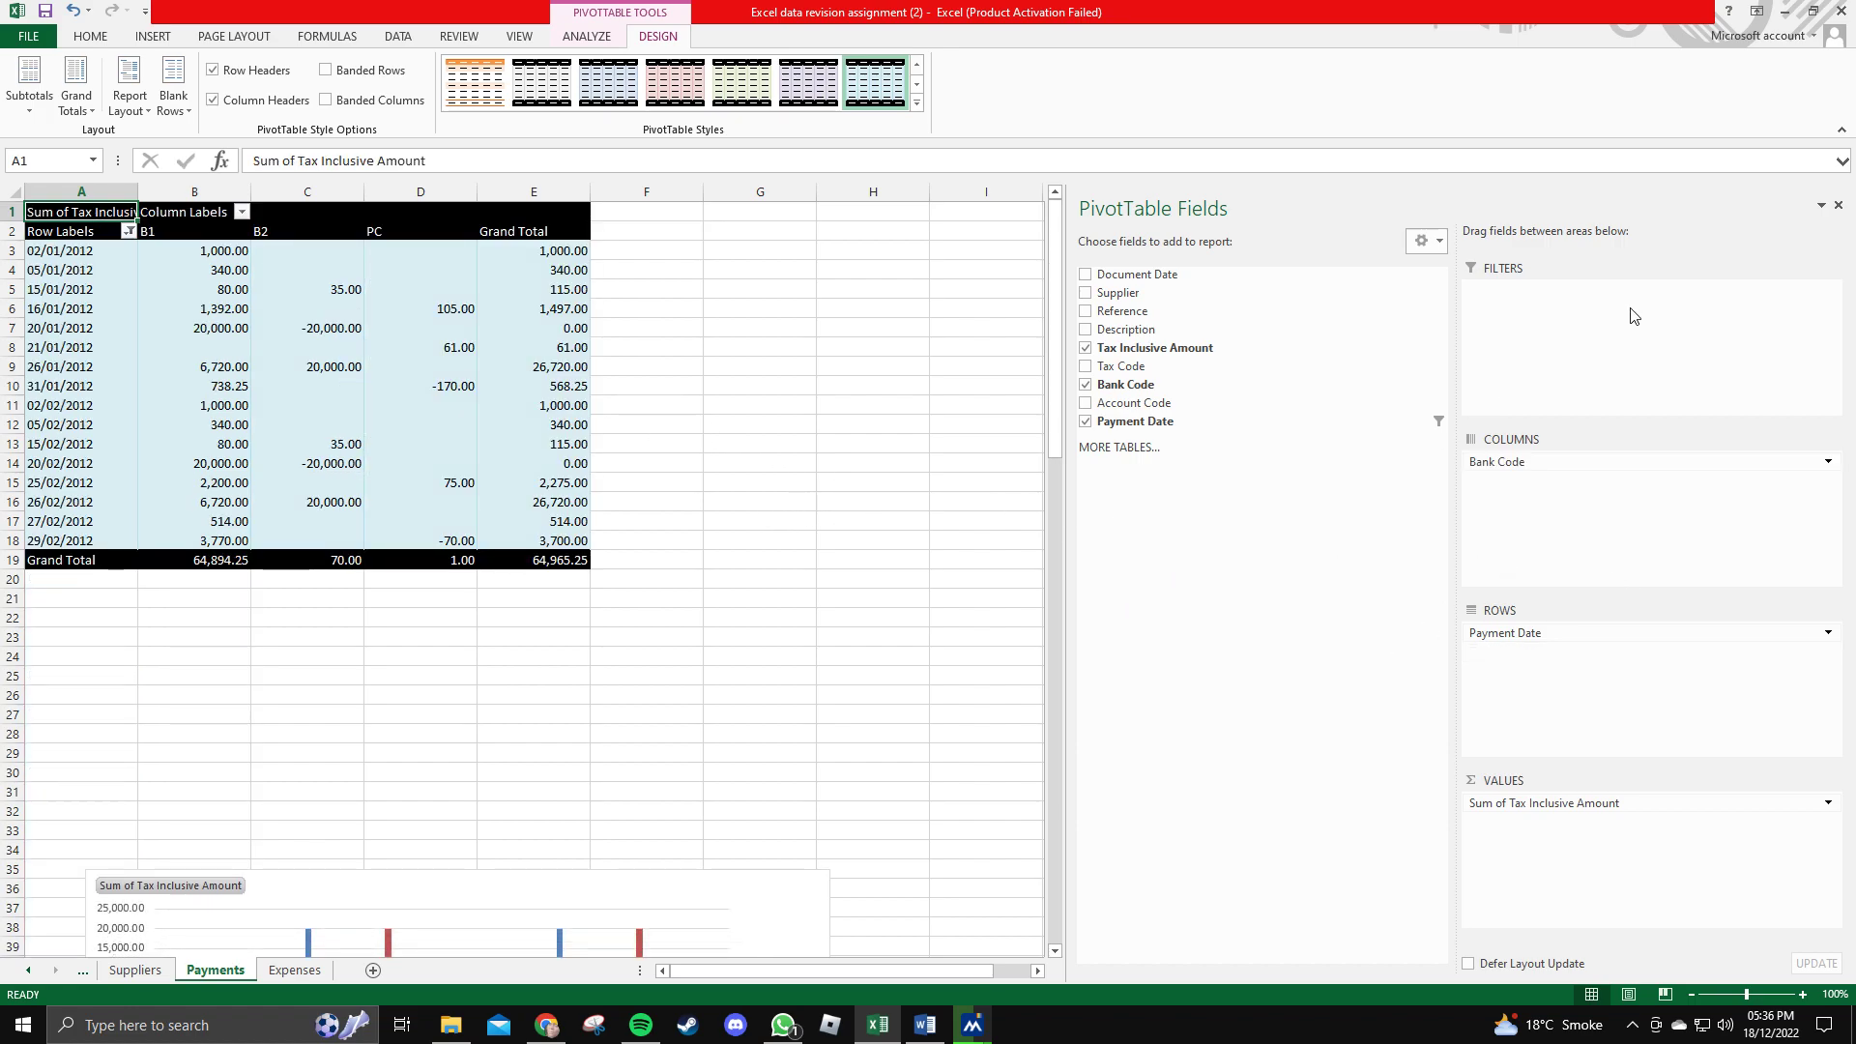
{"action": "left_click", "coordinate": [1838, 206]}
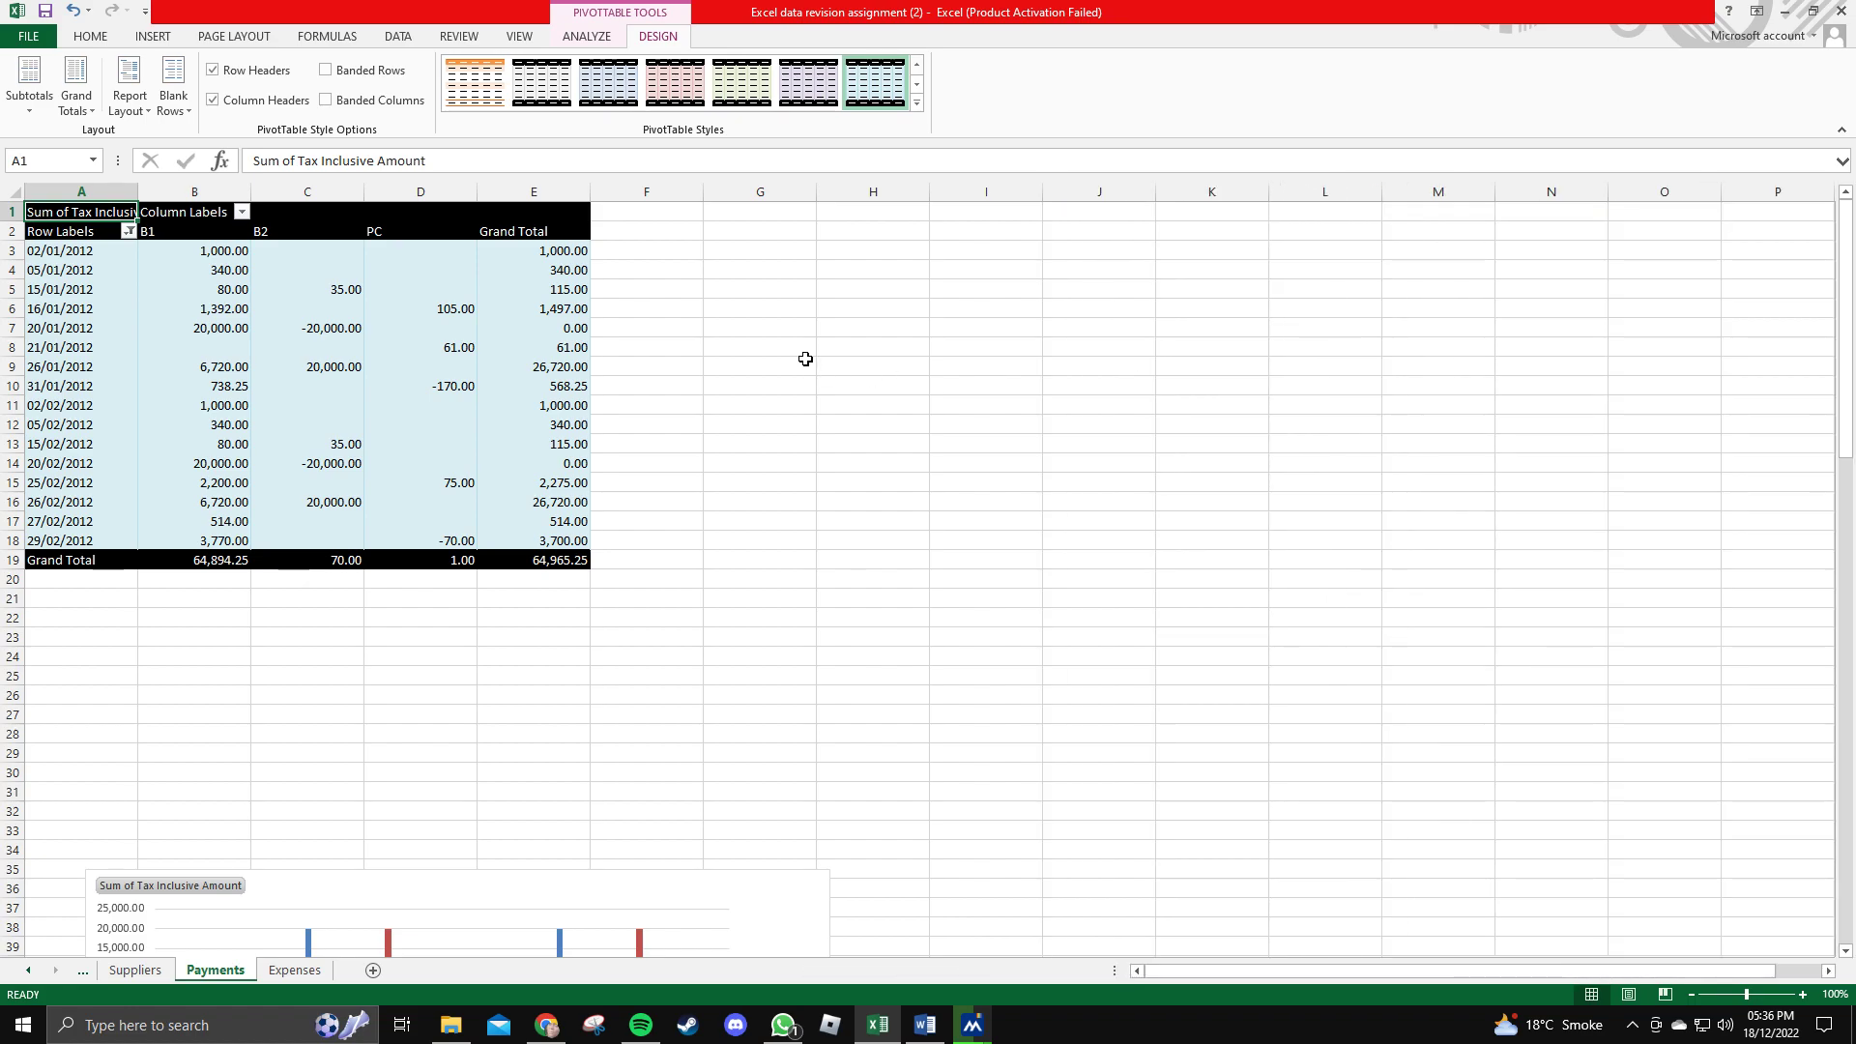